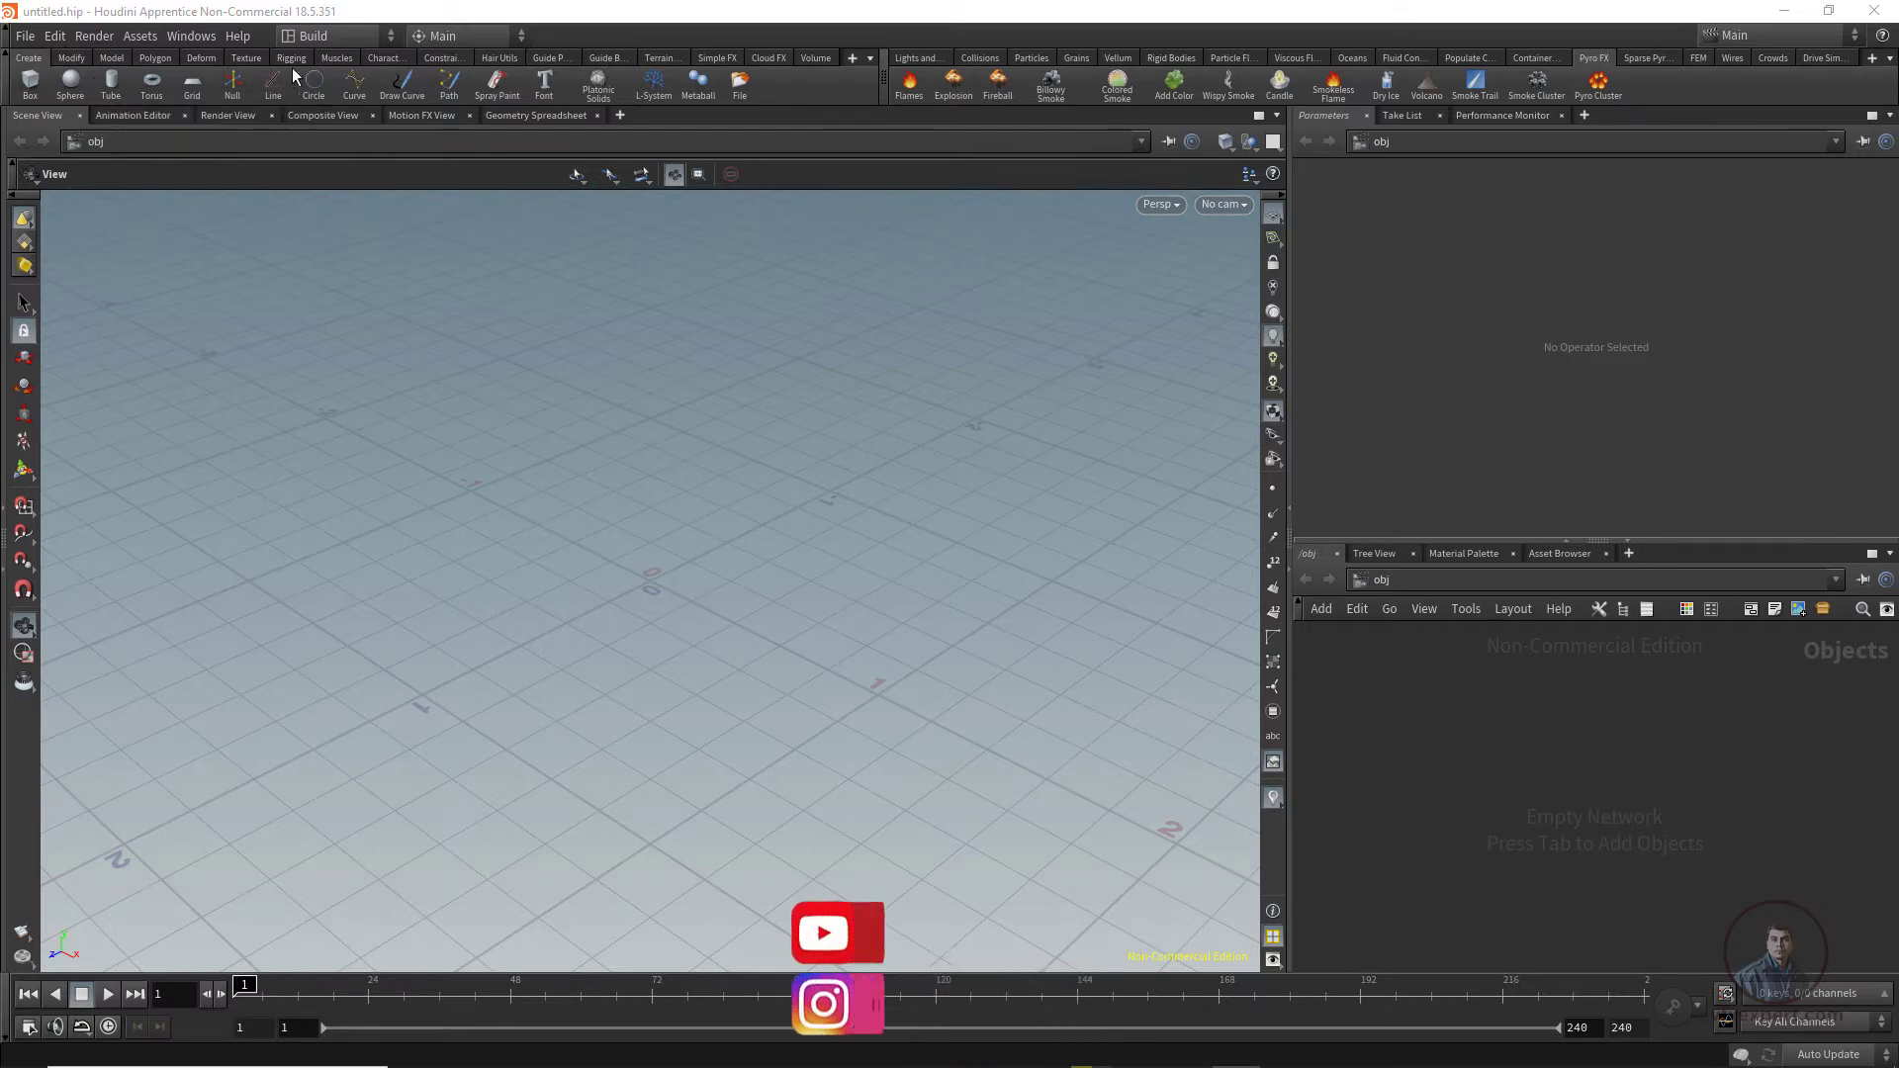
click(75, 60)
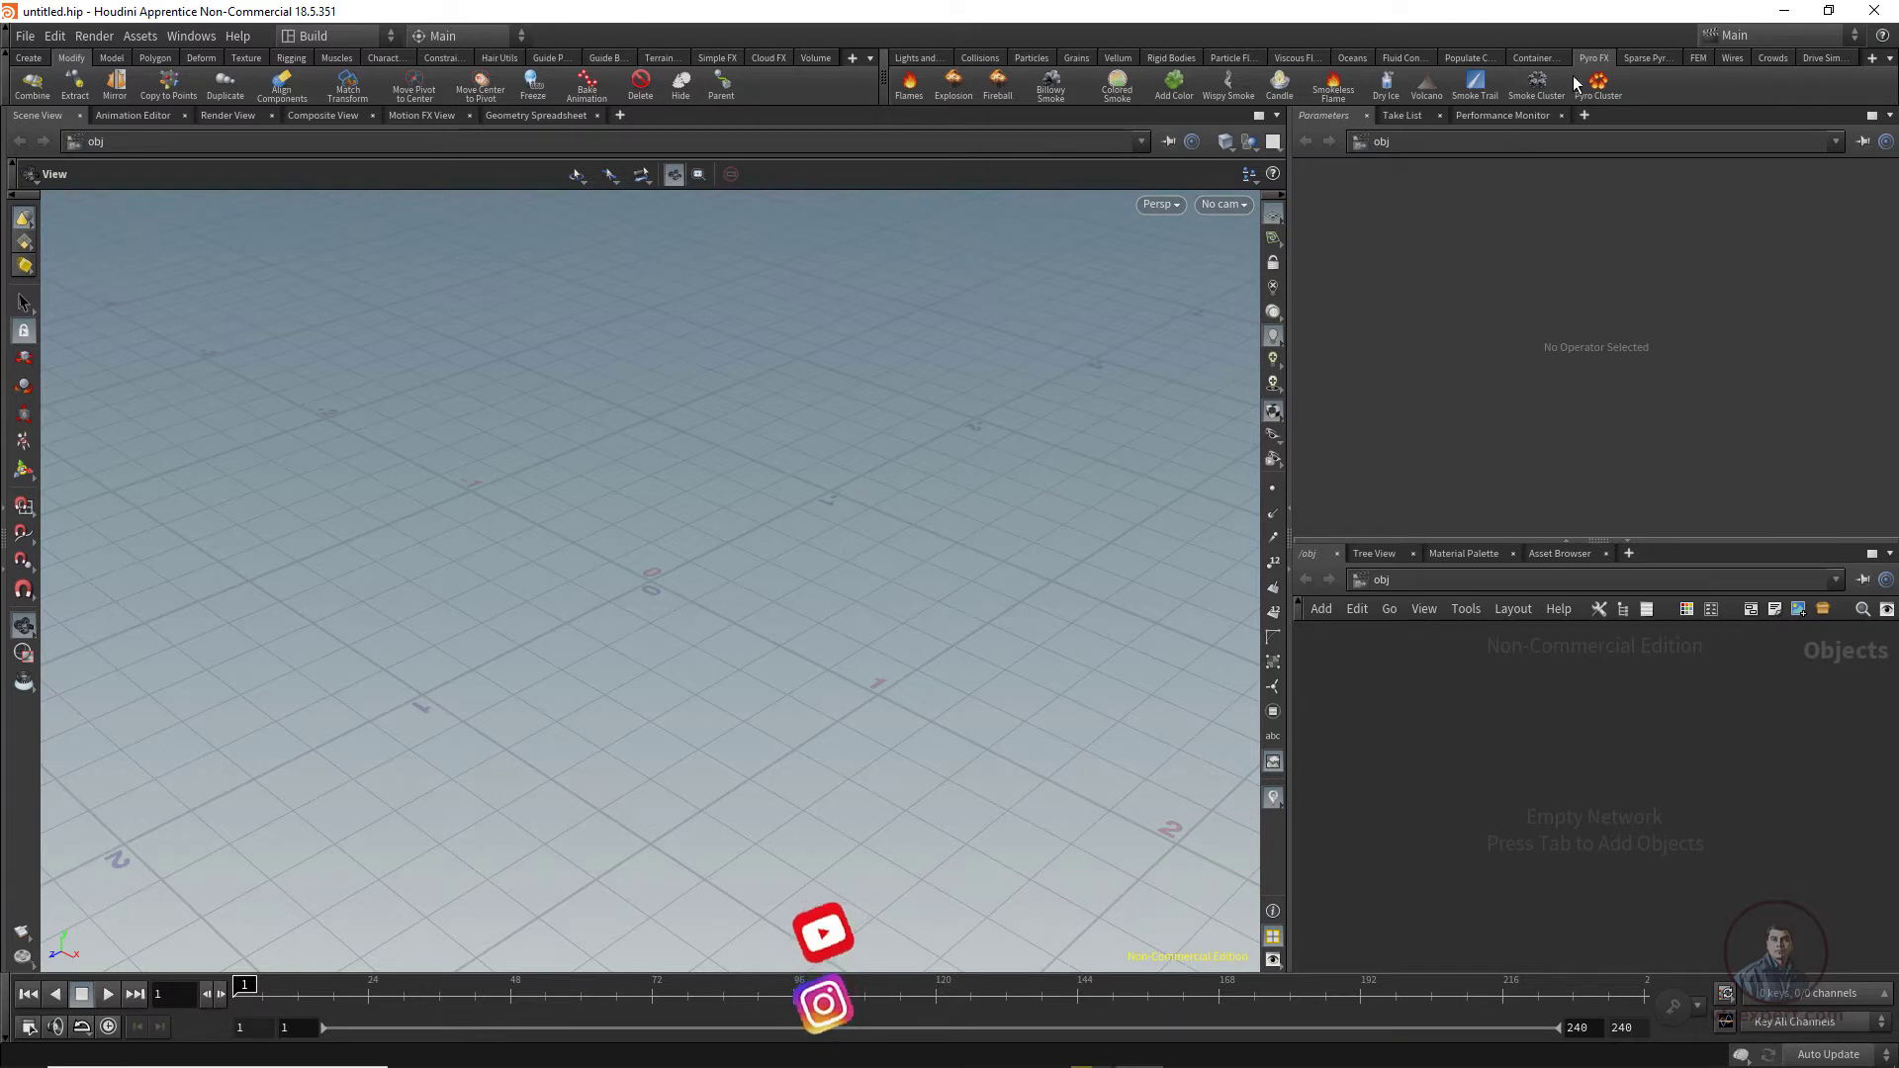
click(1032, 59)
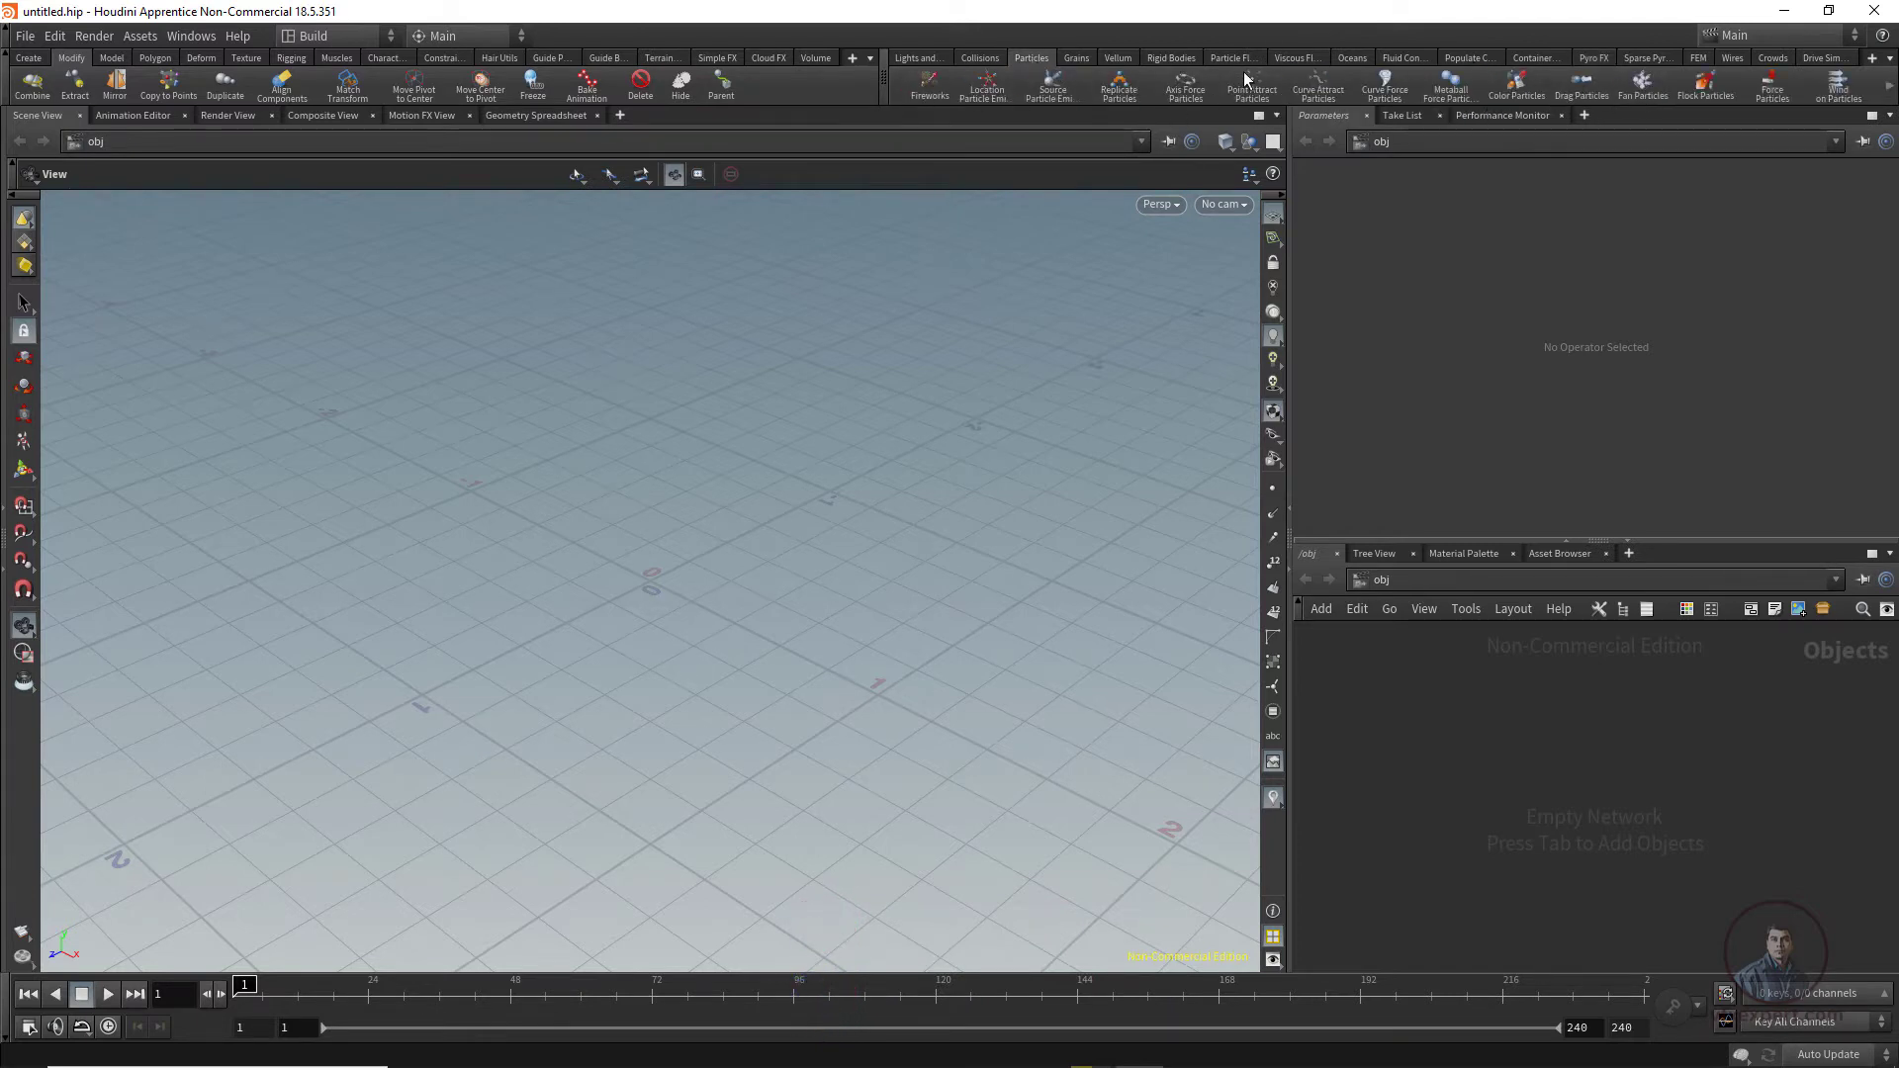
click(918, 58)
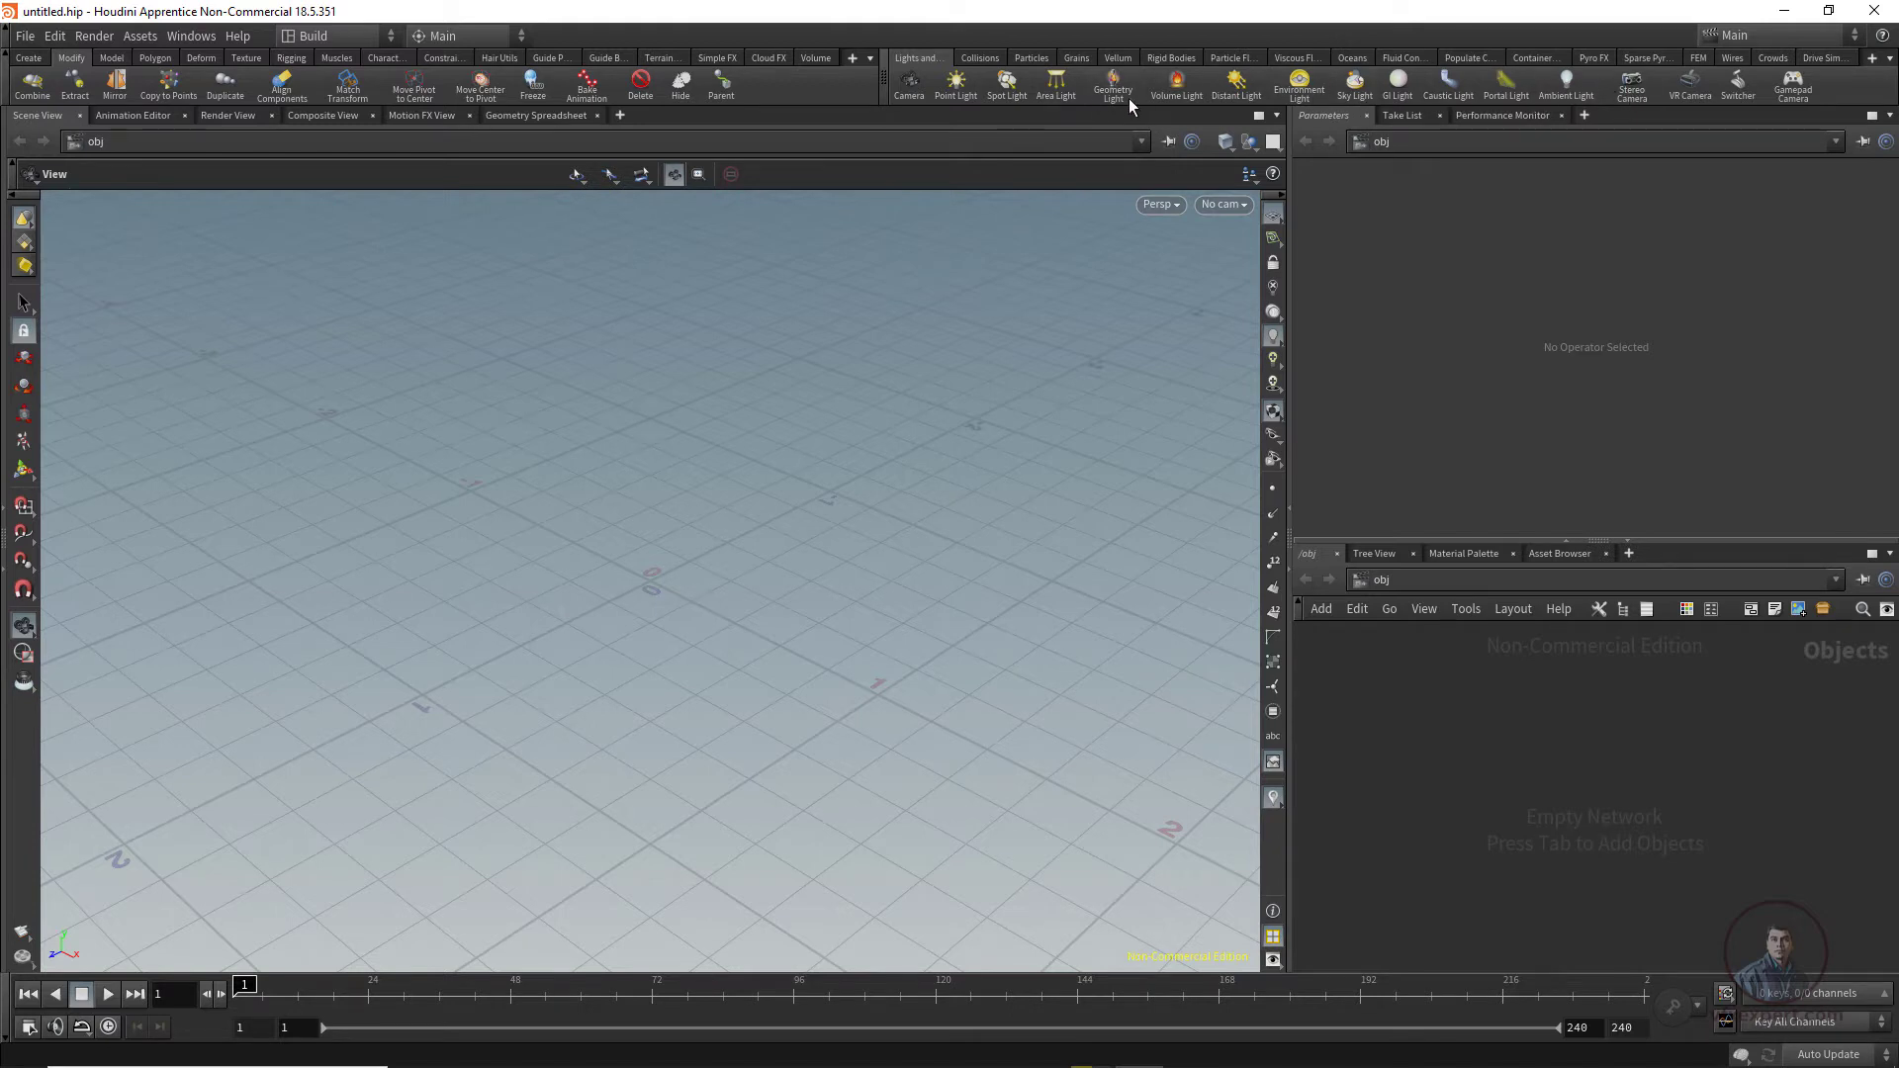
Step: Create a polygon box at about (-0.70, 0.40, 0.37) and a sphere of radius 0.5 at the scene origin
click(27, 58)
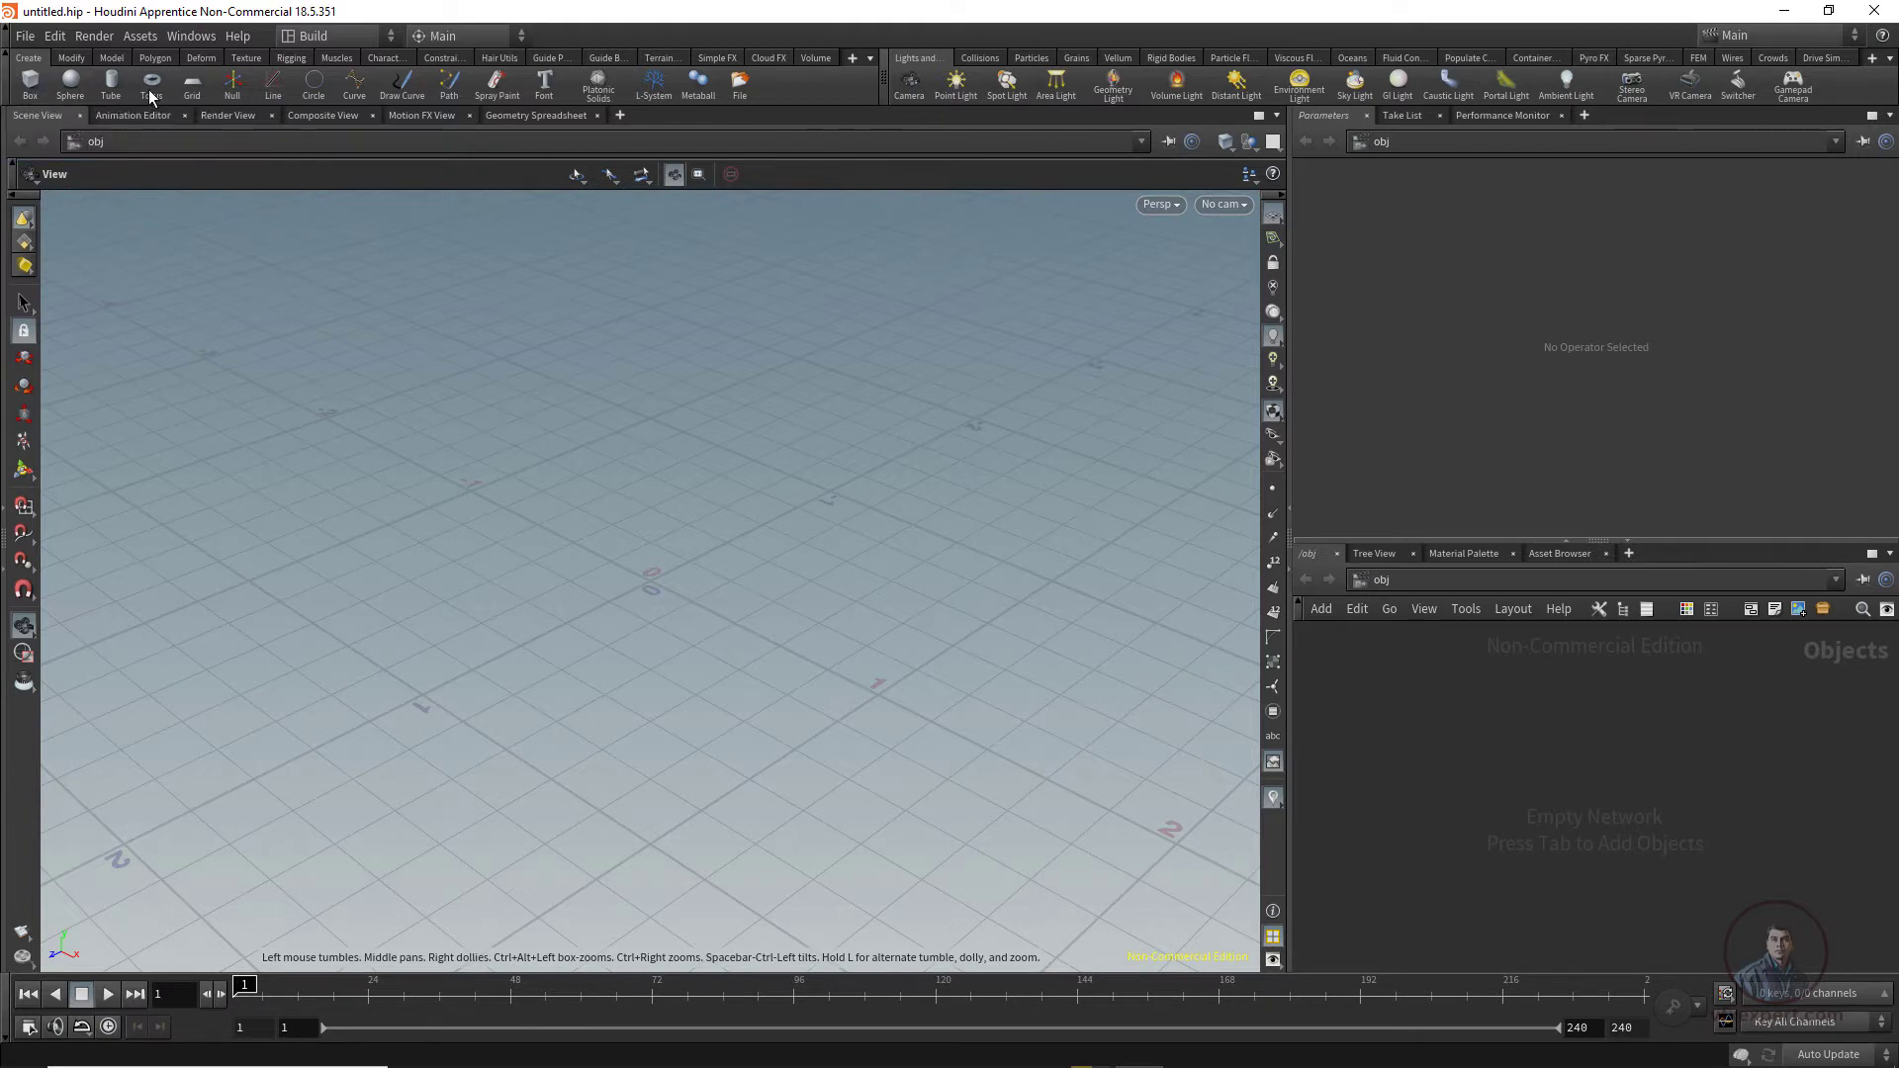
click(30, 85)
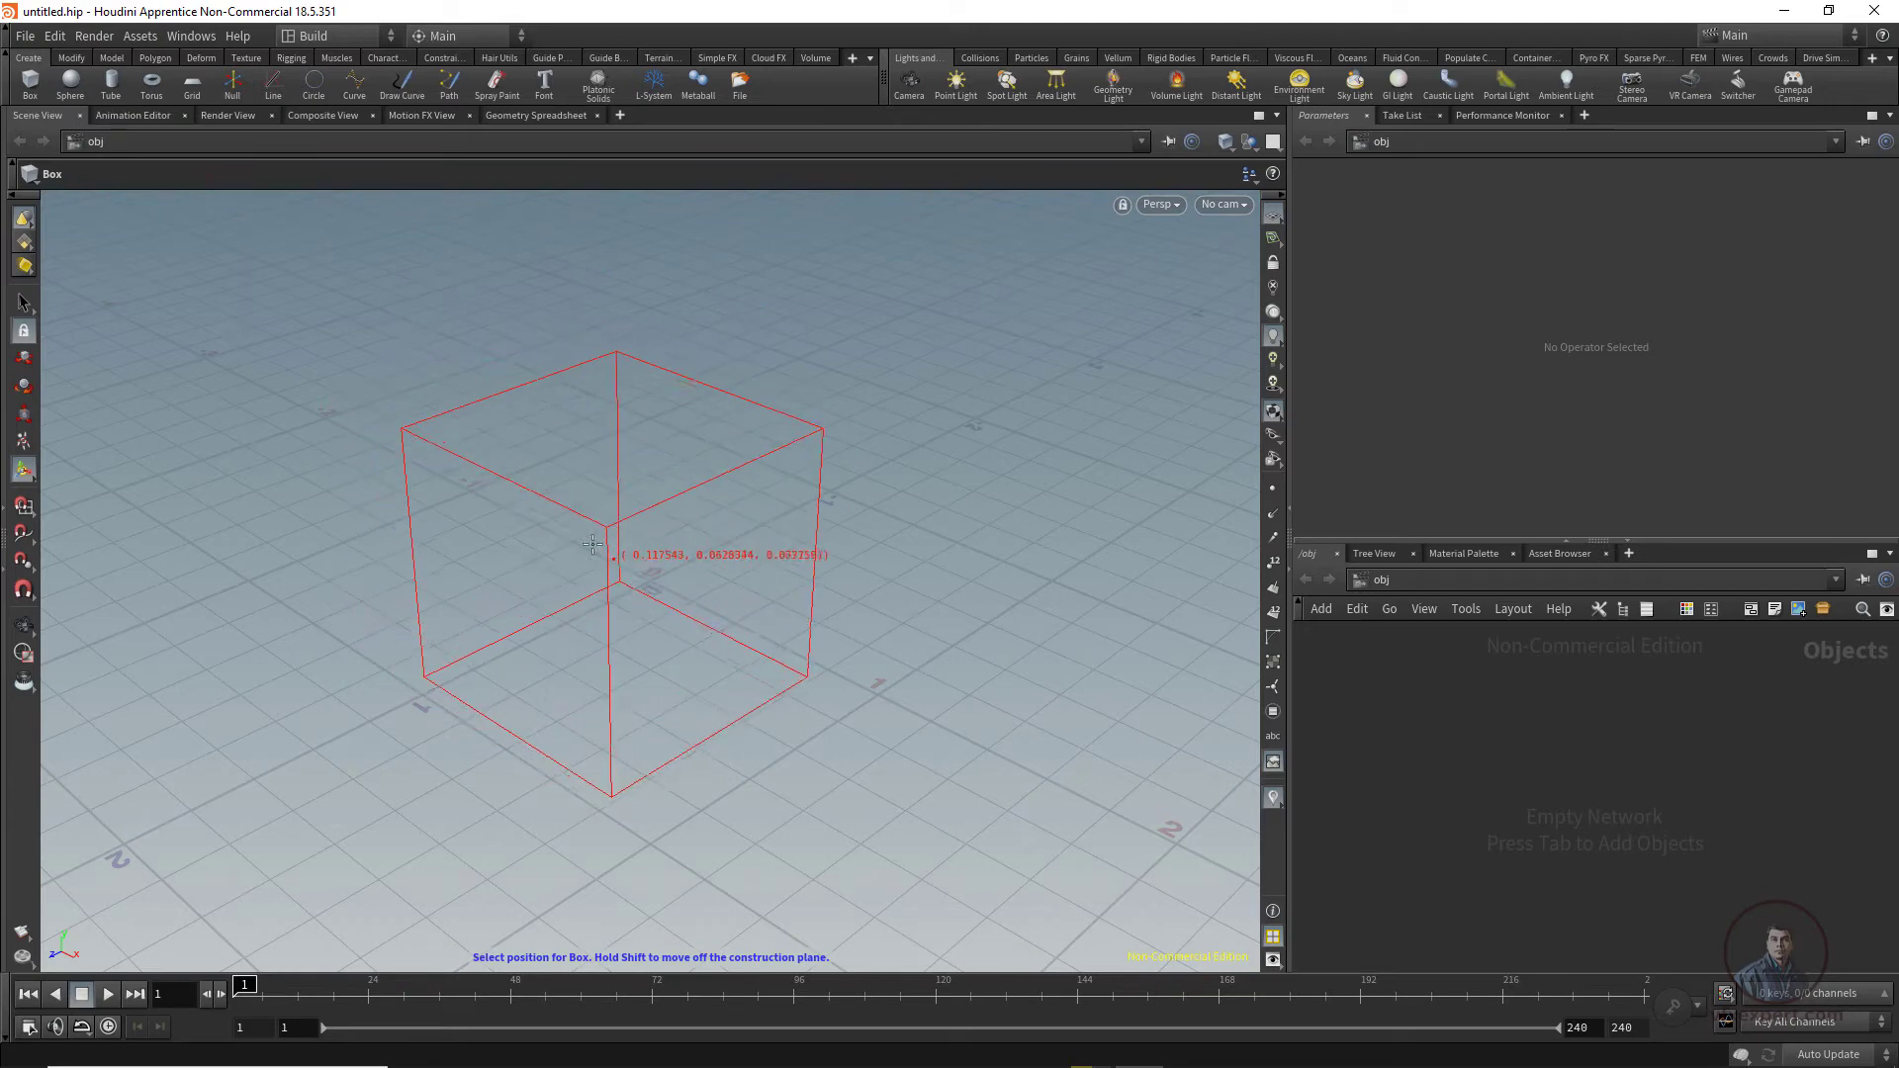
click(427, 447)
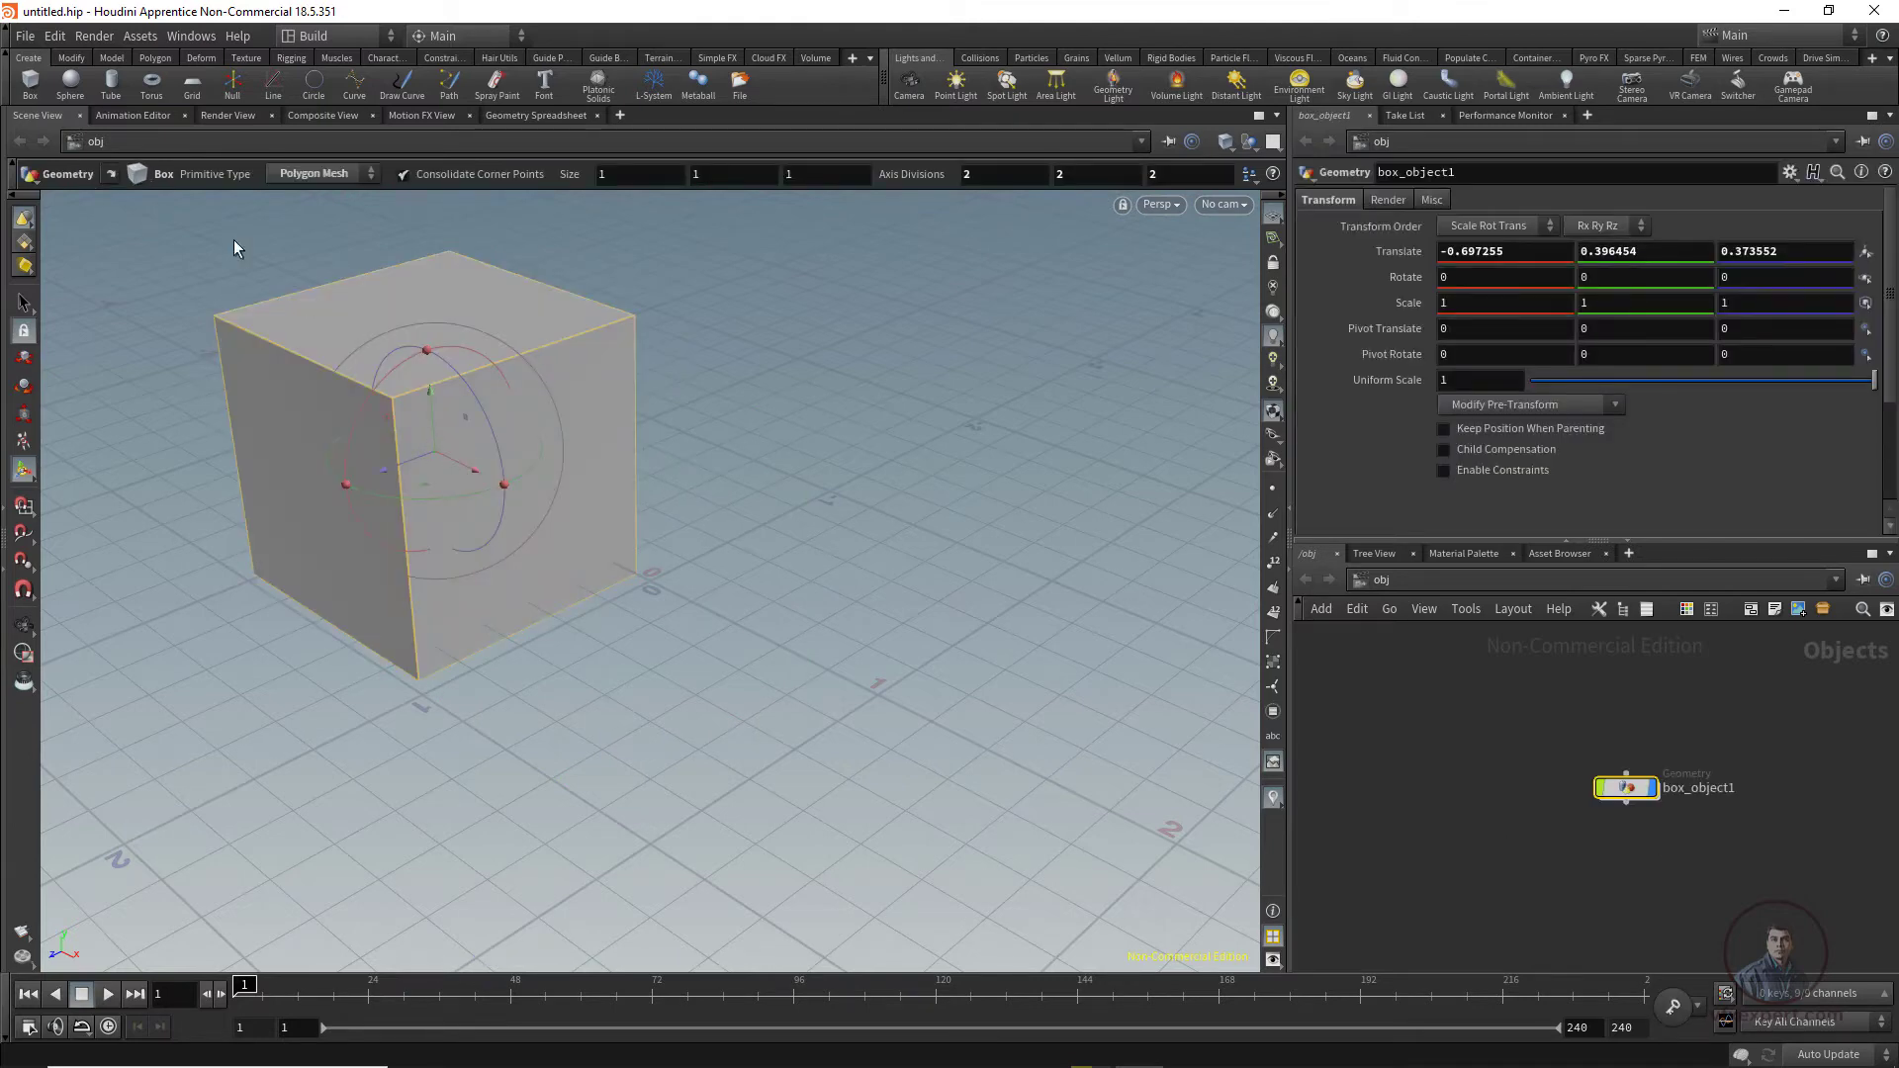
click(71, 83)
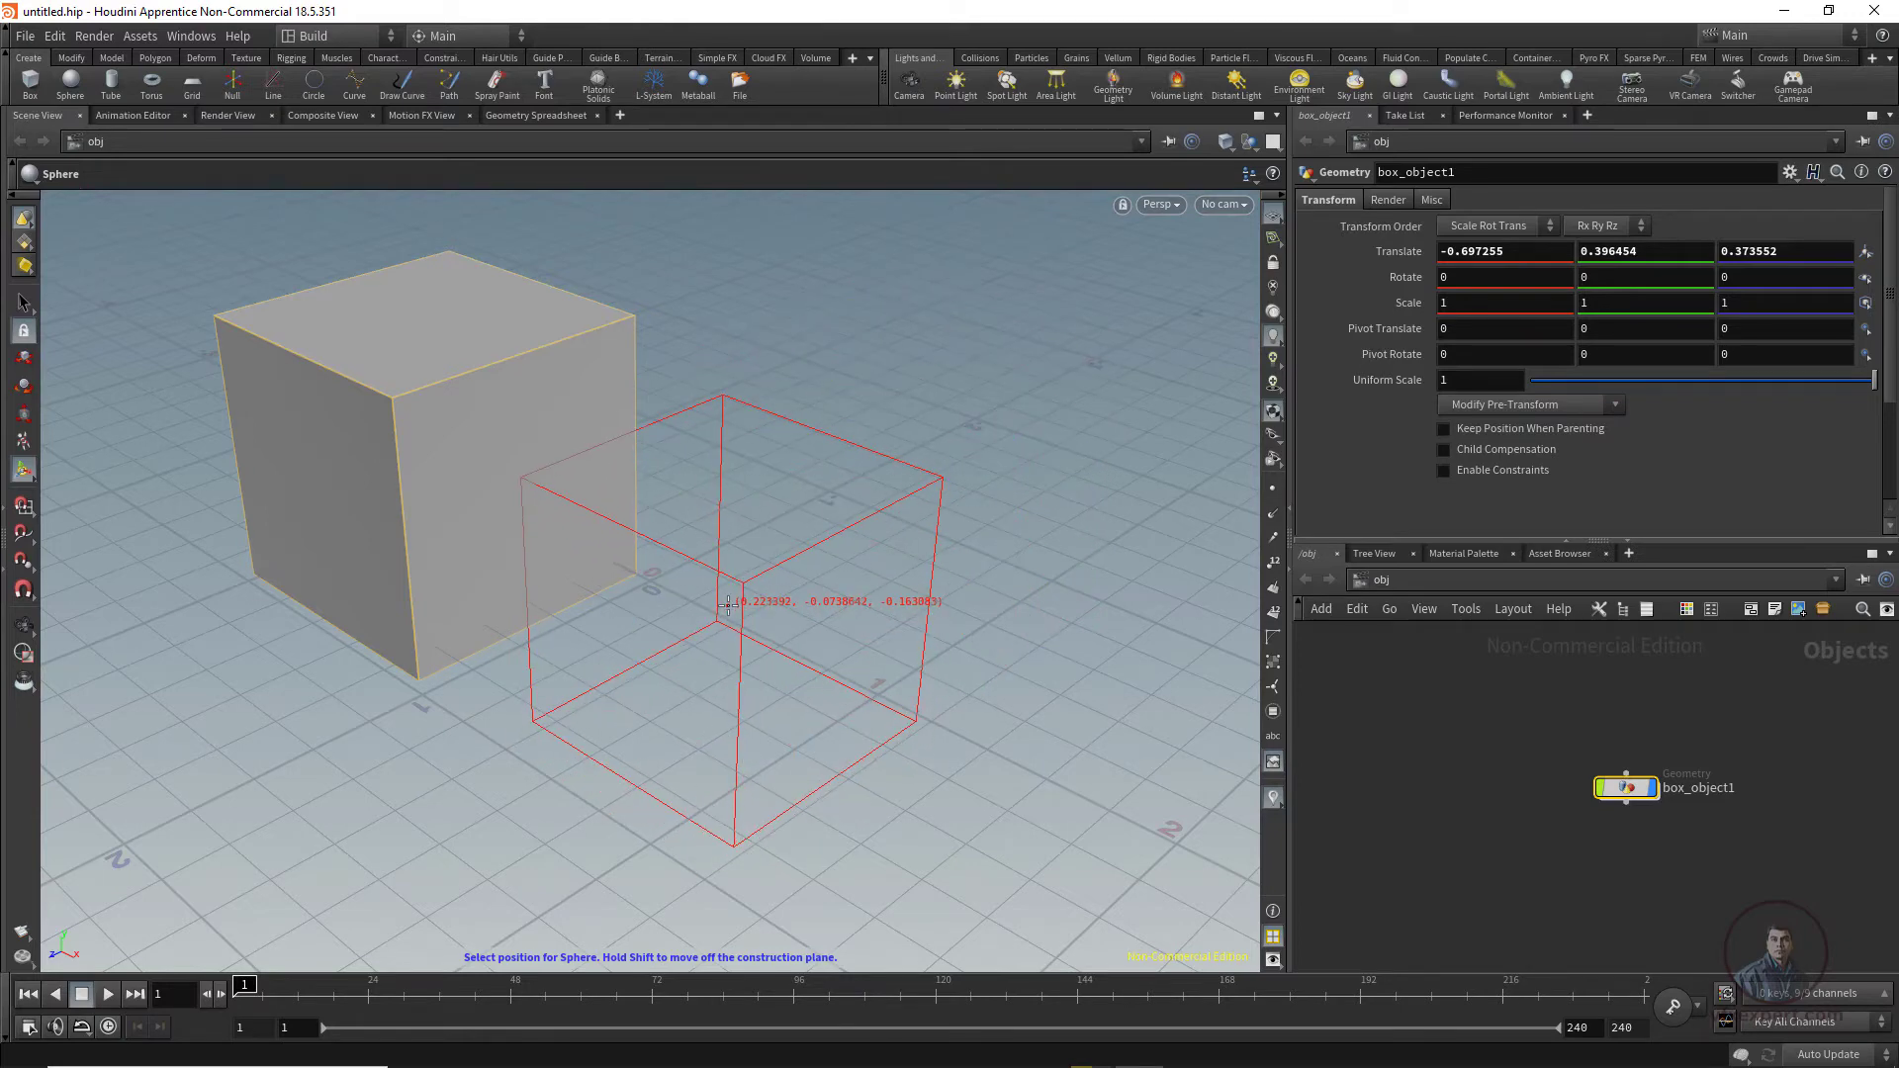
click(728, 604)
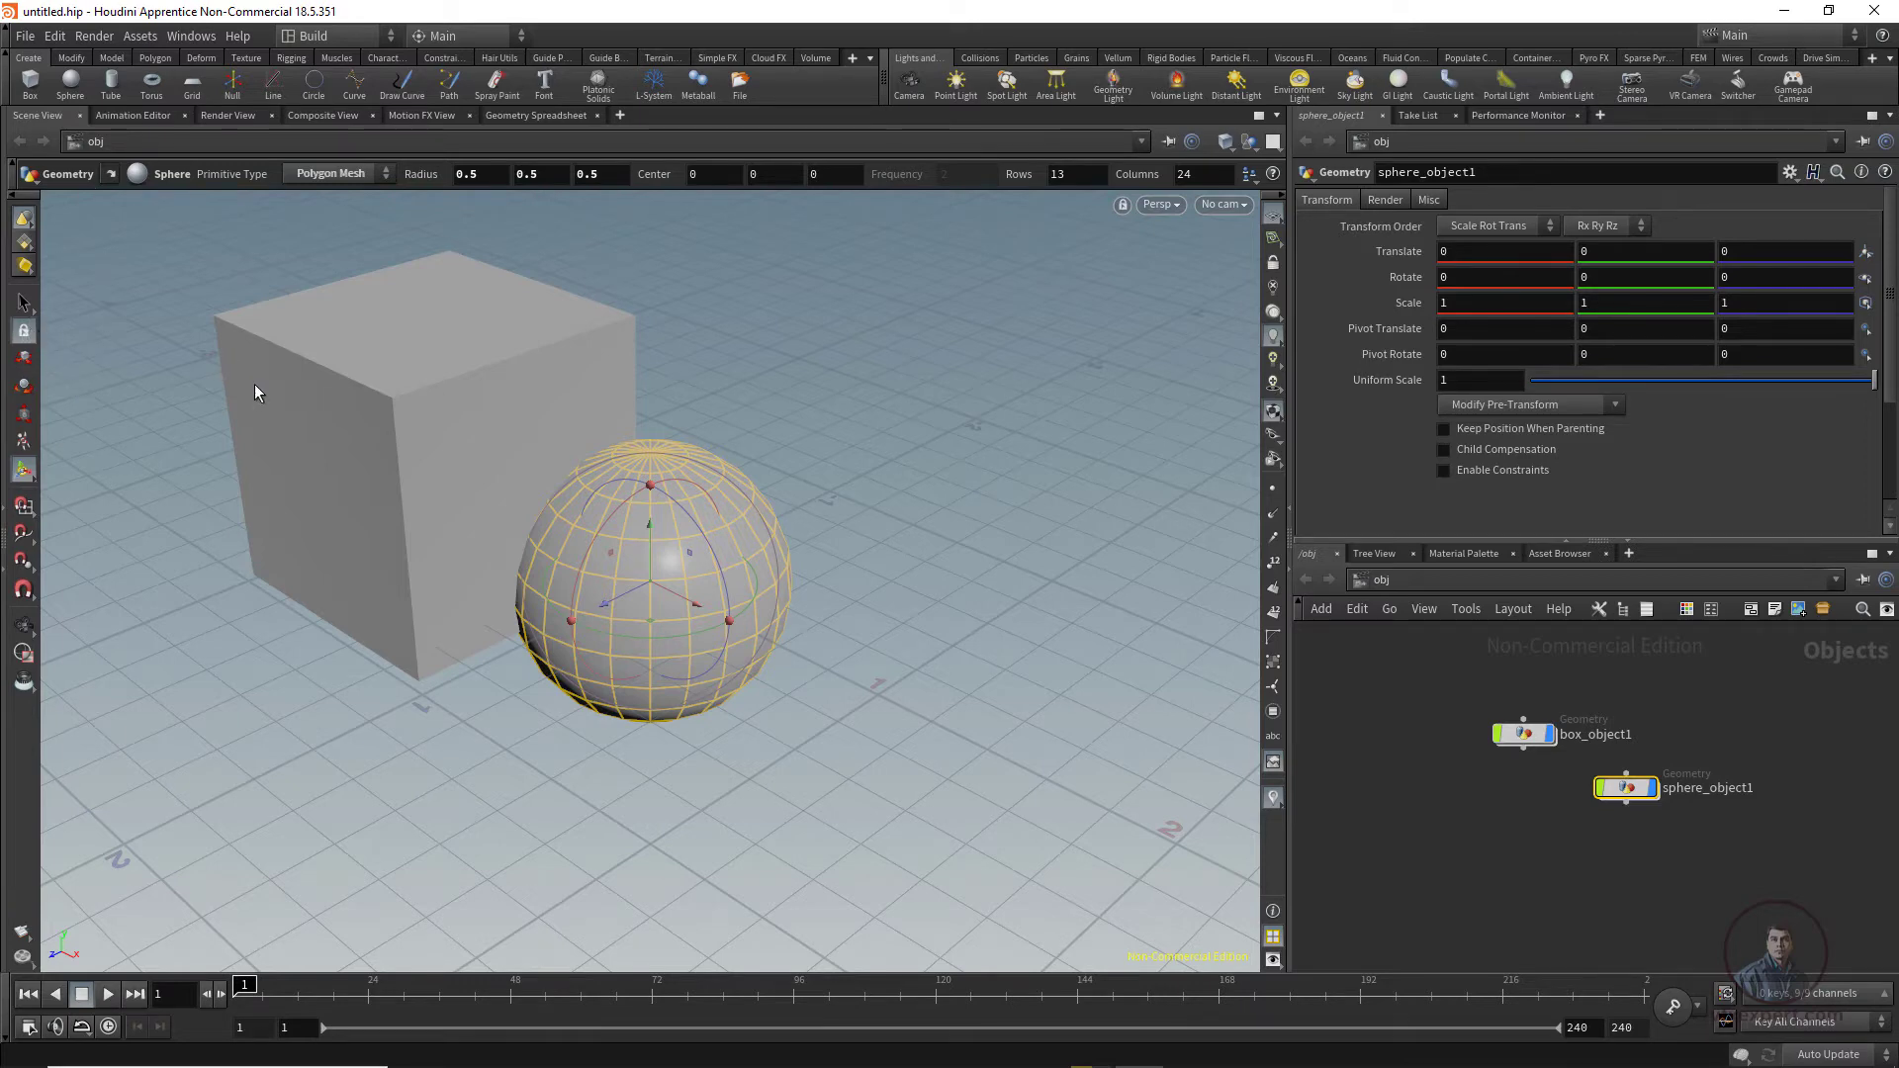
Step: Turn off the selection lock and switch the selection between the box and the sphere, finishing with the box selected
click(26, 334)
click(395, 429)
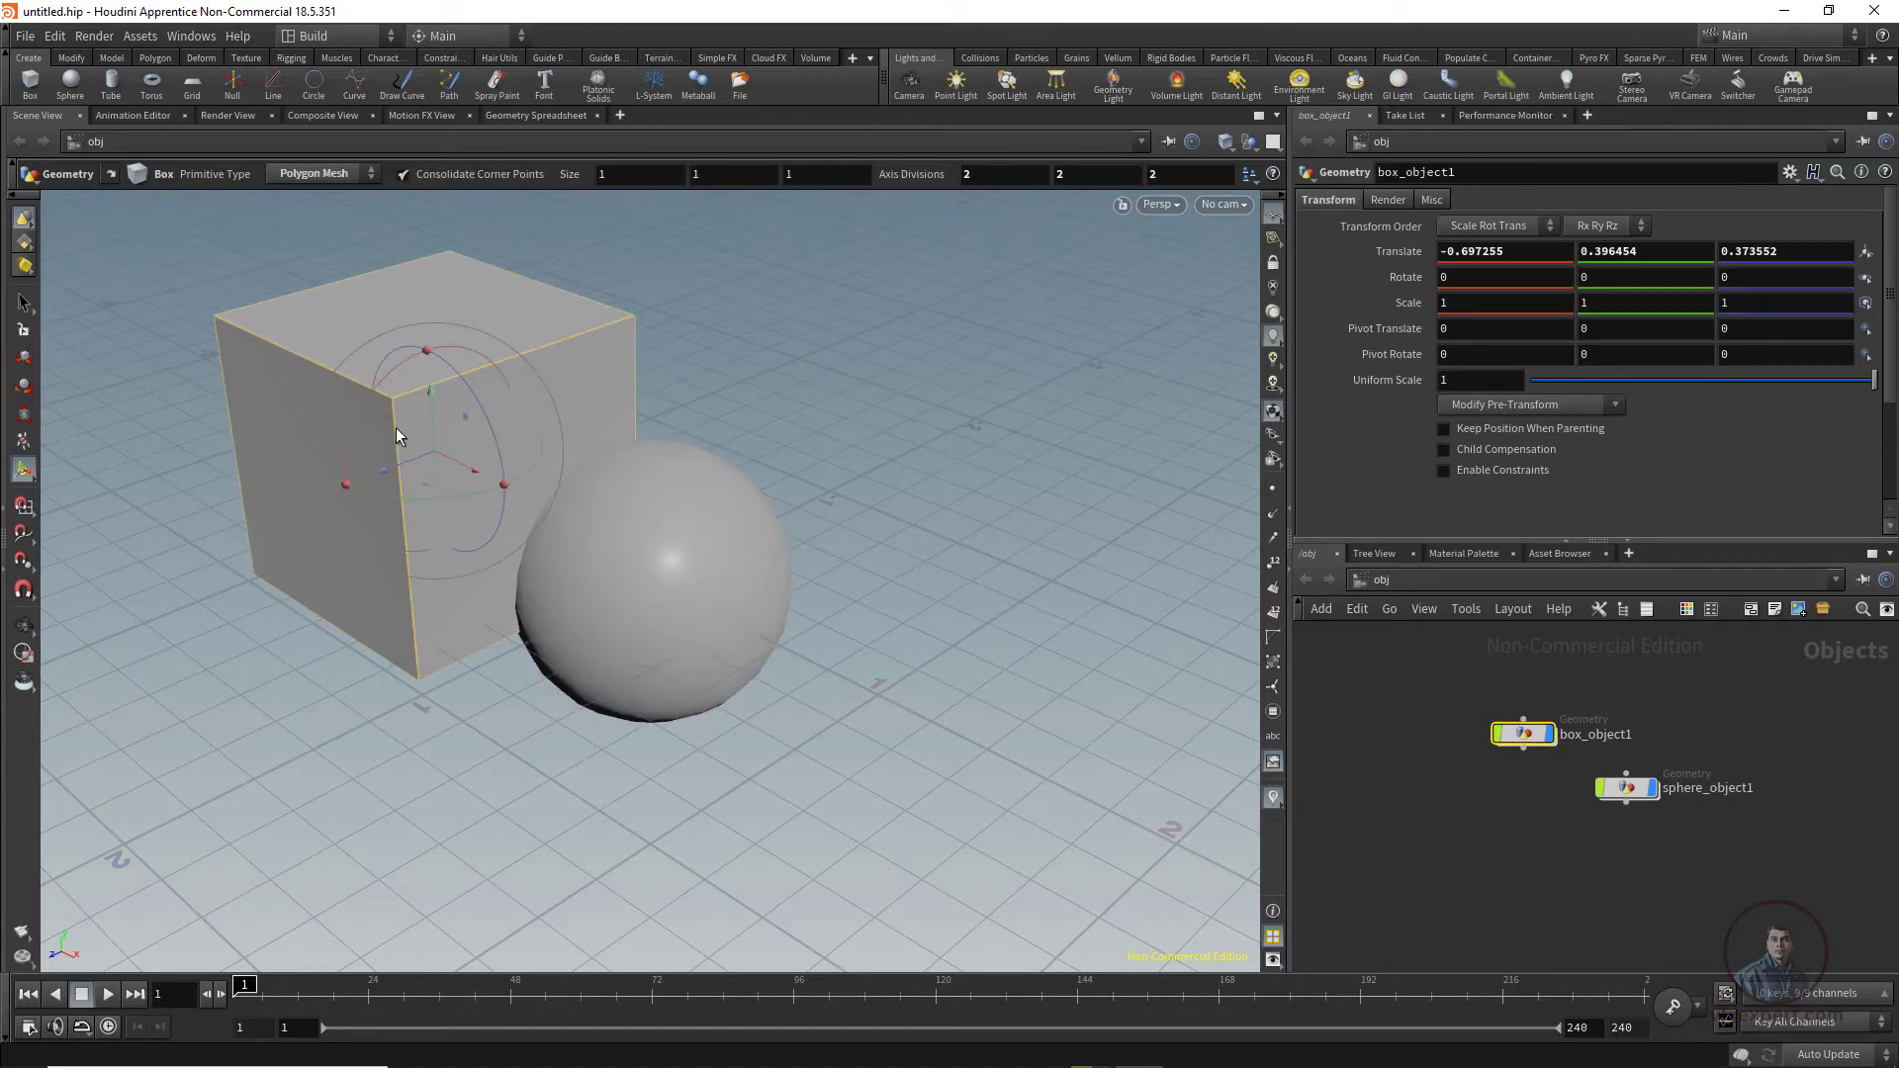
click(655, 590)
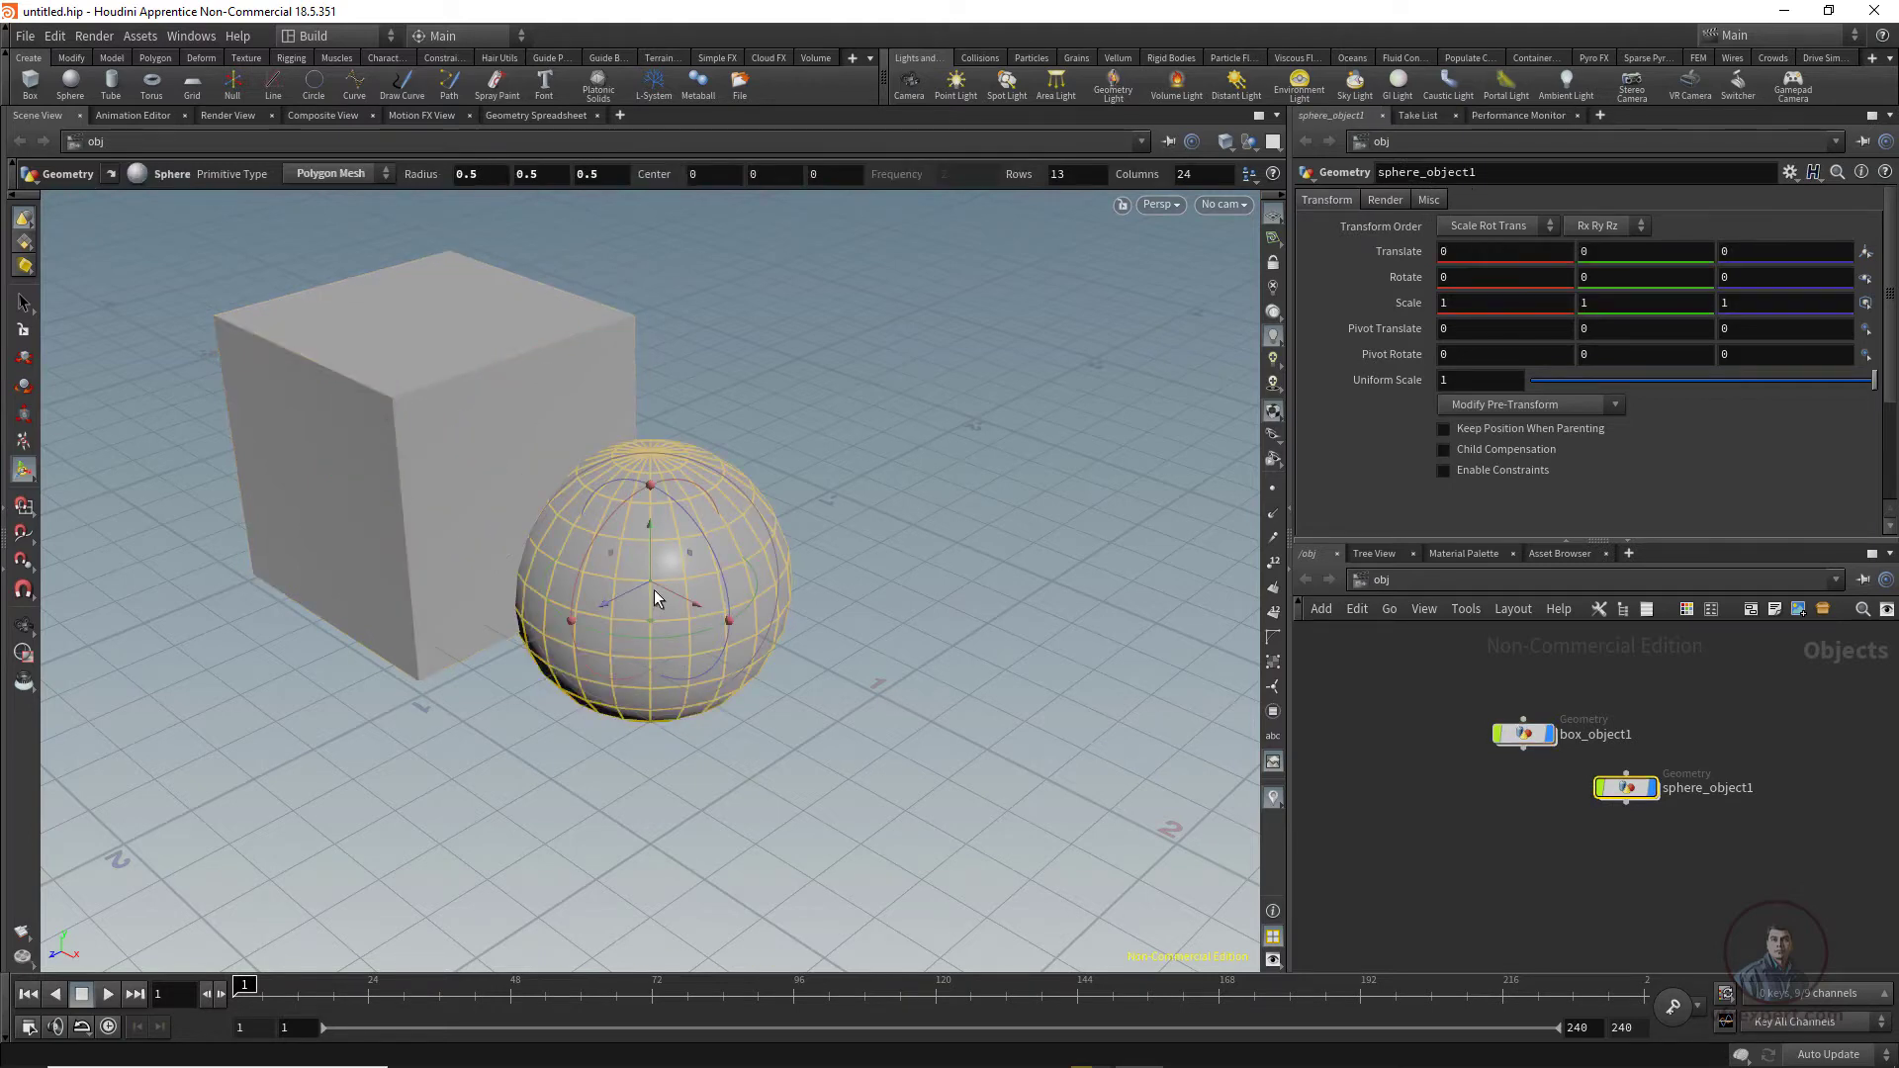
click(429, 426)
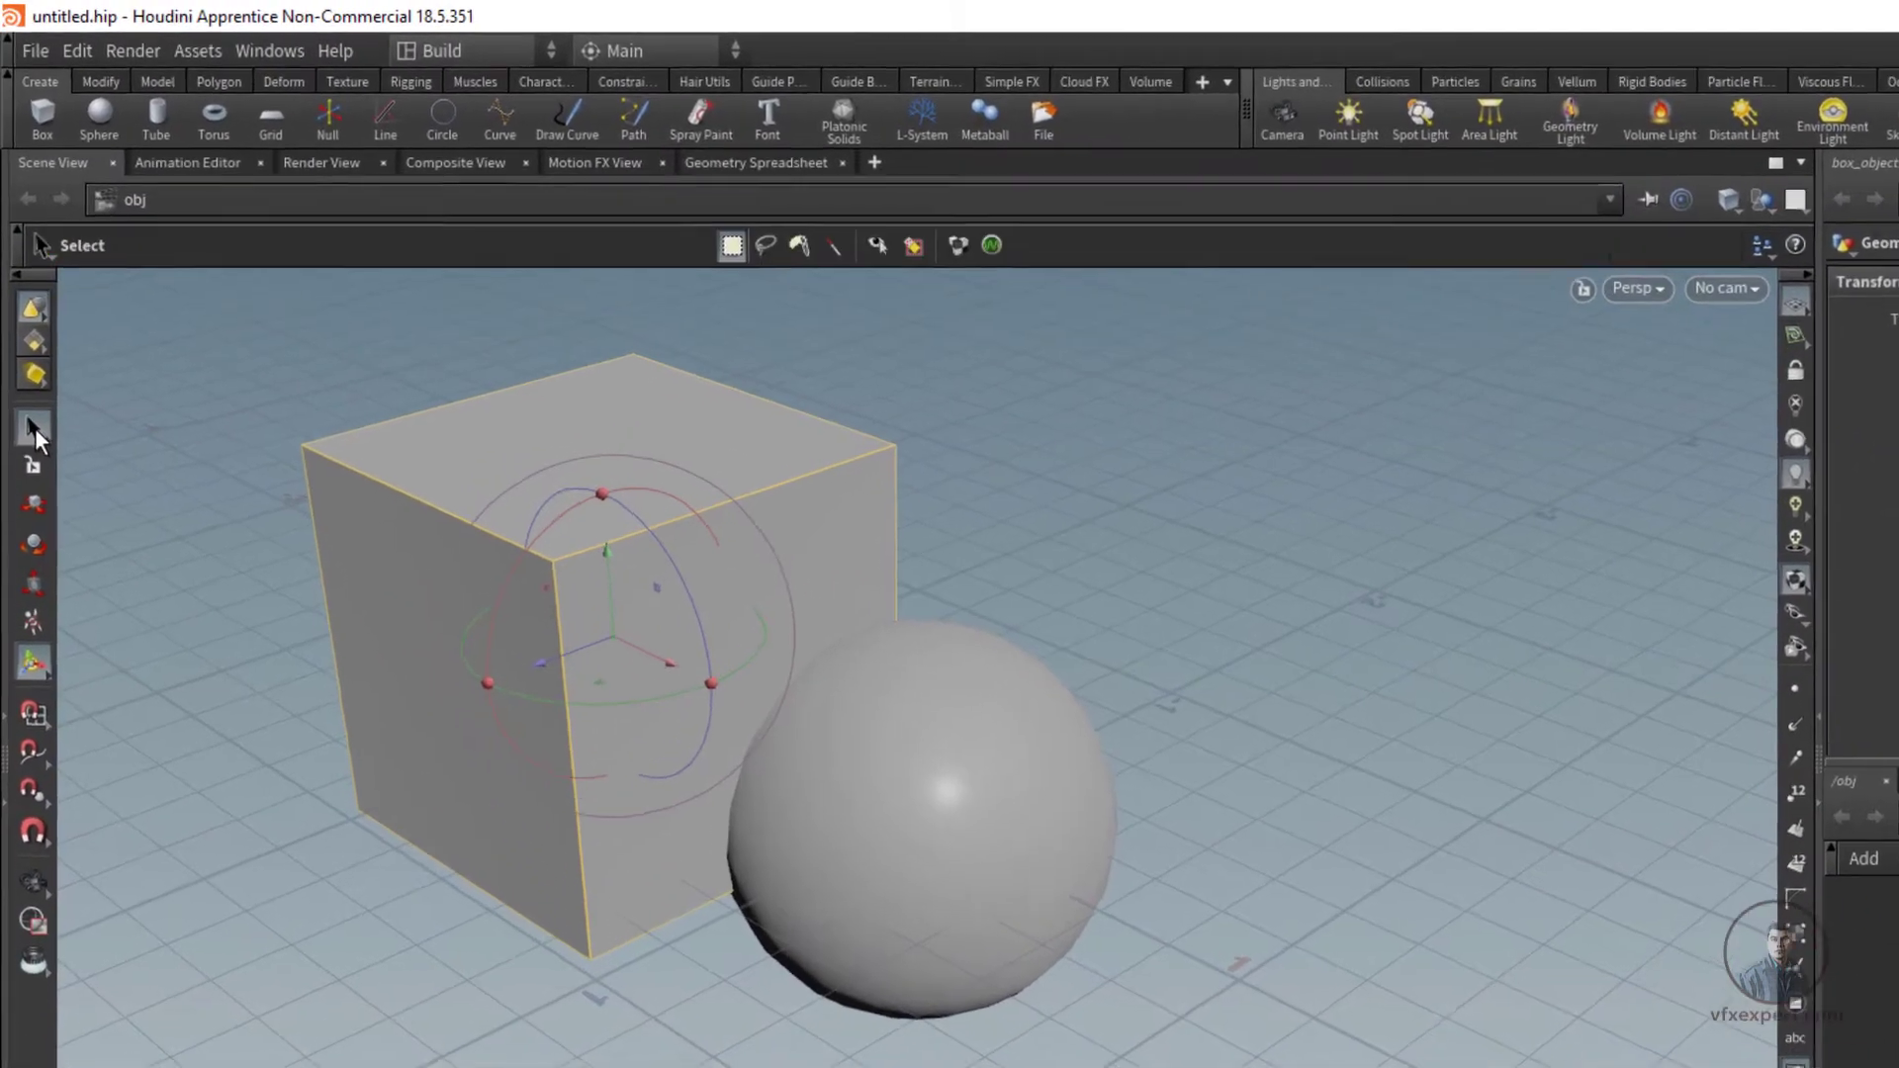
Step: Move the box to about -0.80 in X and 0.33 in Z, and rotate it about -2.9° around Y
click(24, 302)
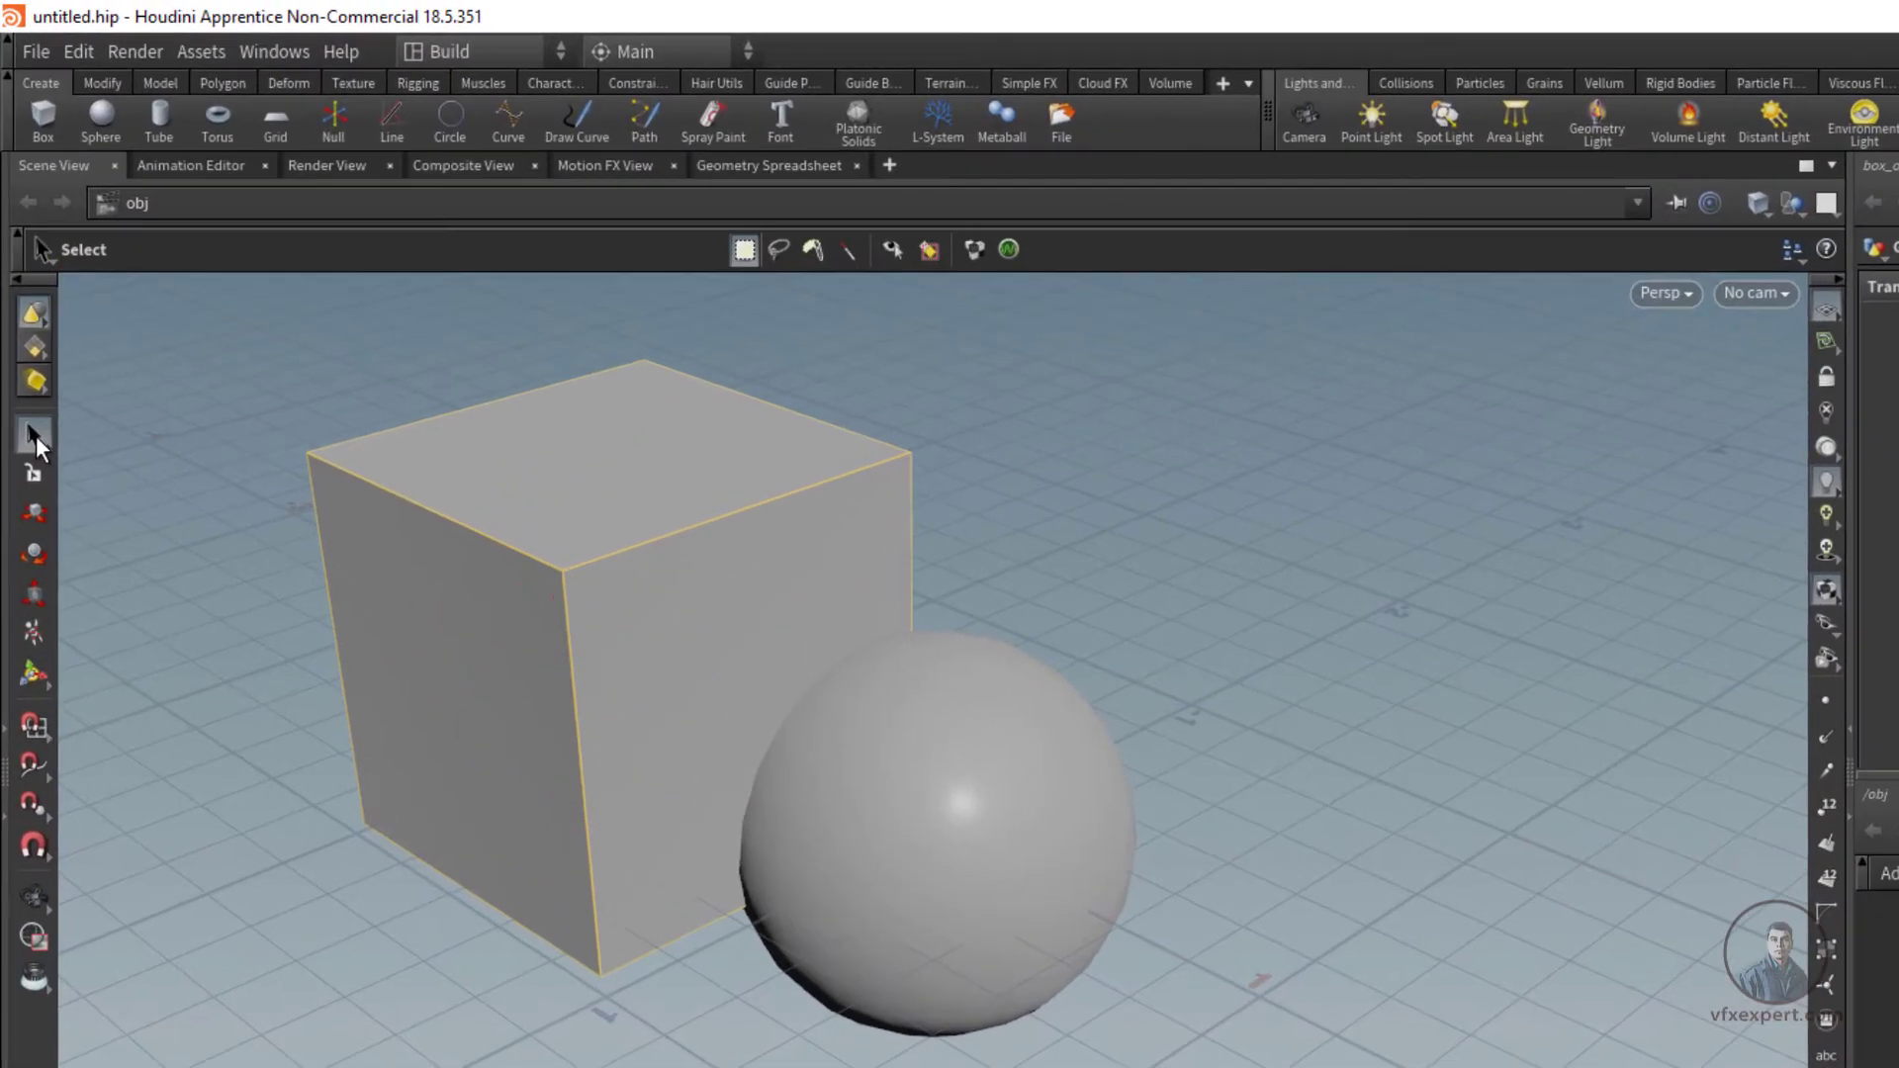
click(35, 514)
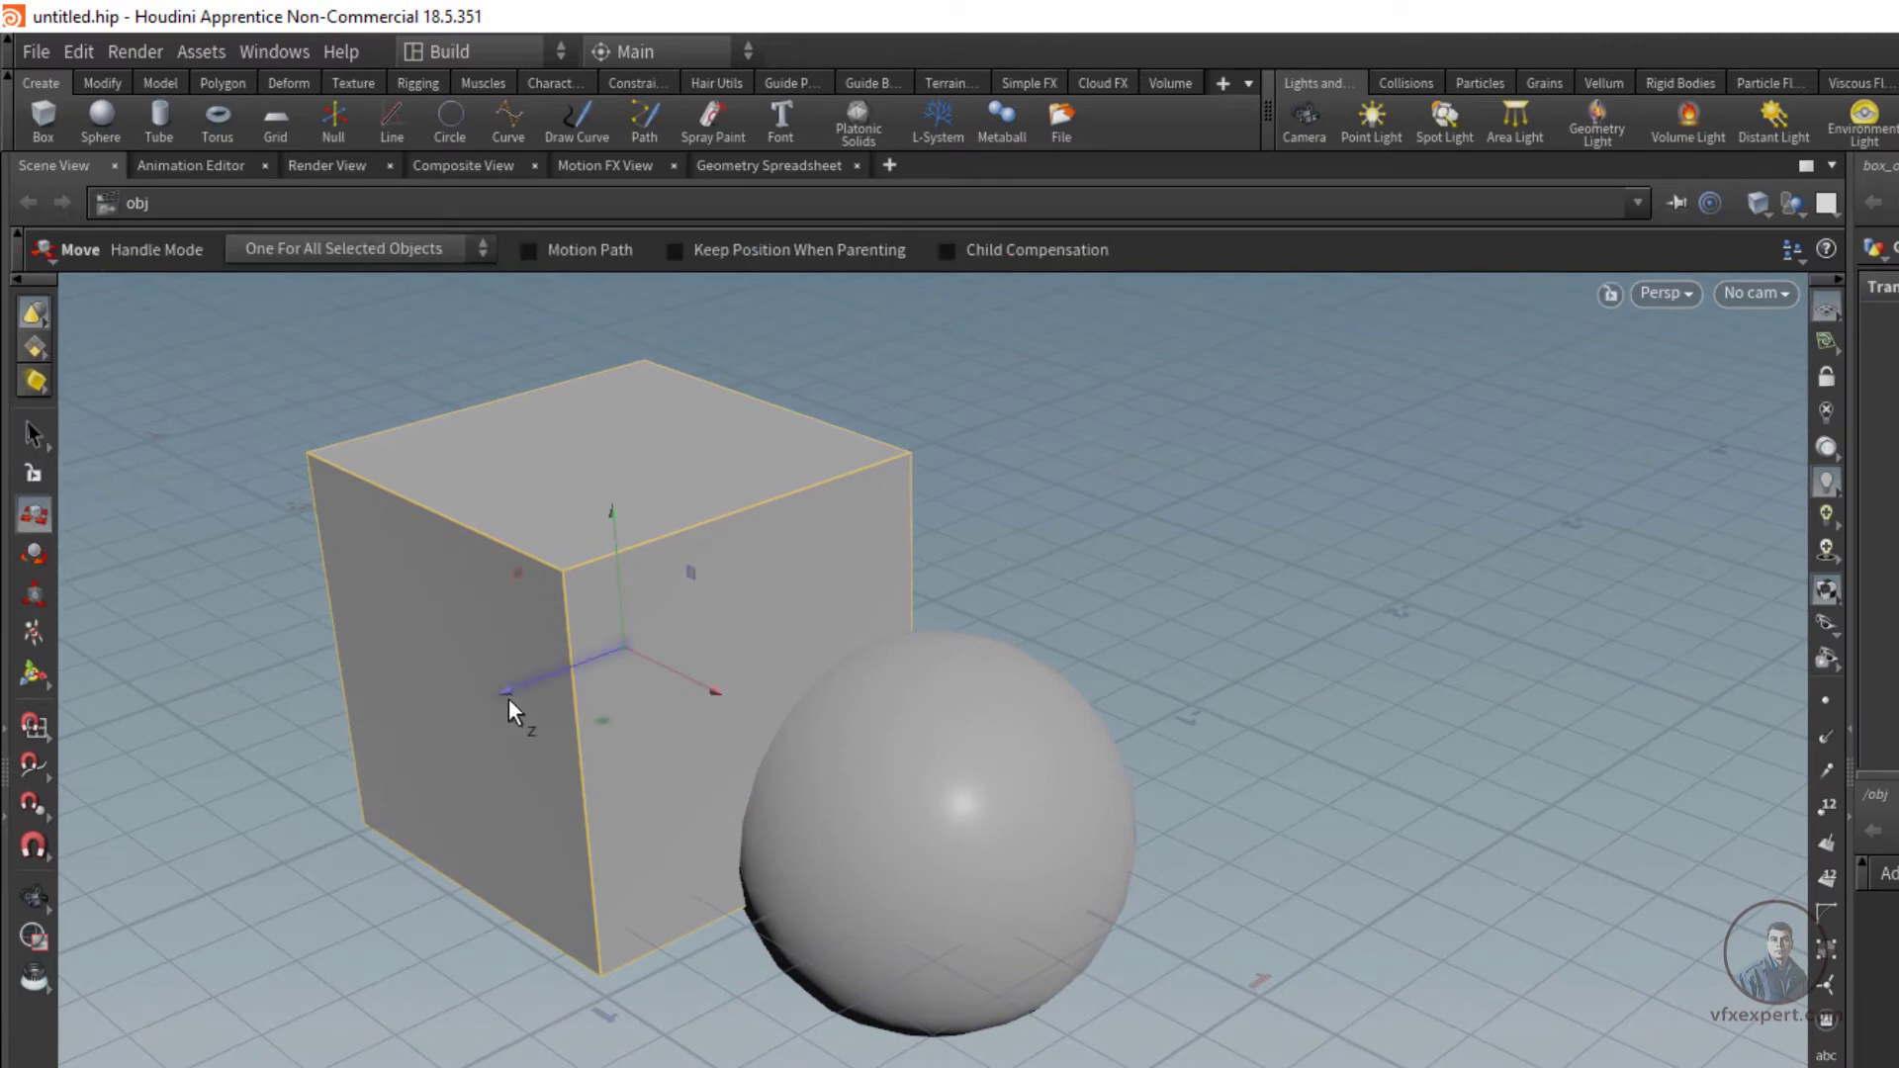
drag(508, 691, 520, 653)
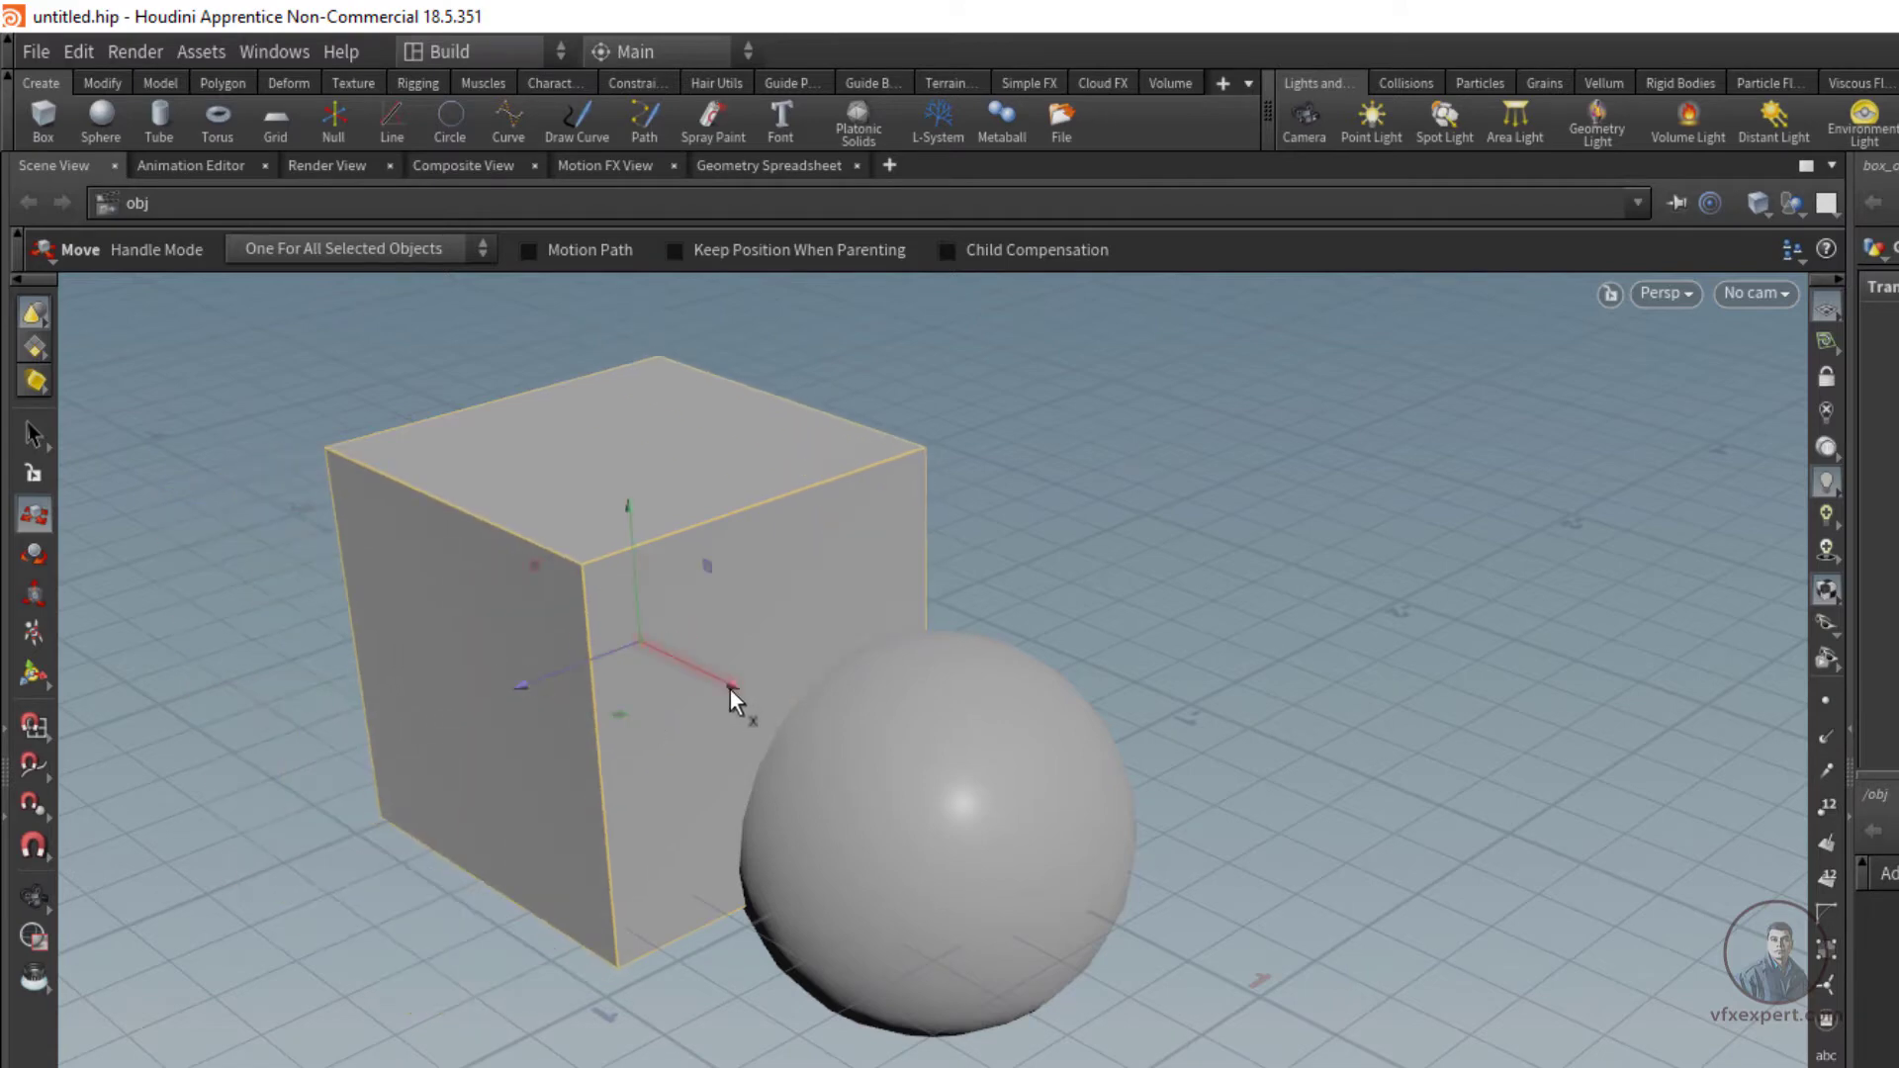
drag(730, 690, 598, 652)
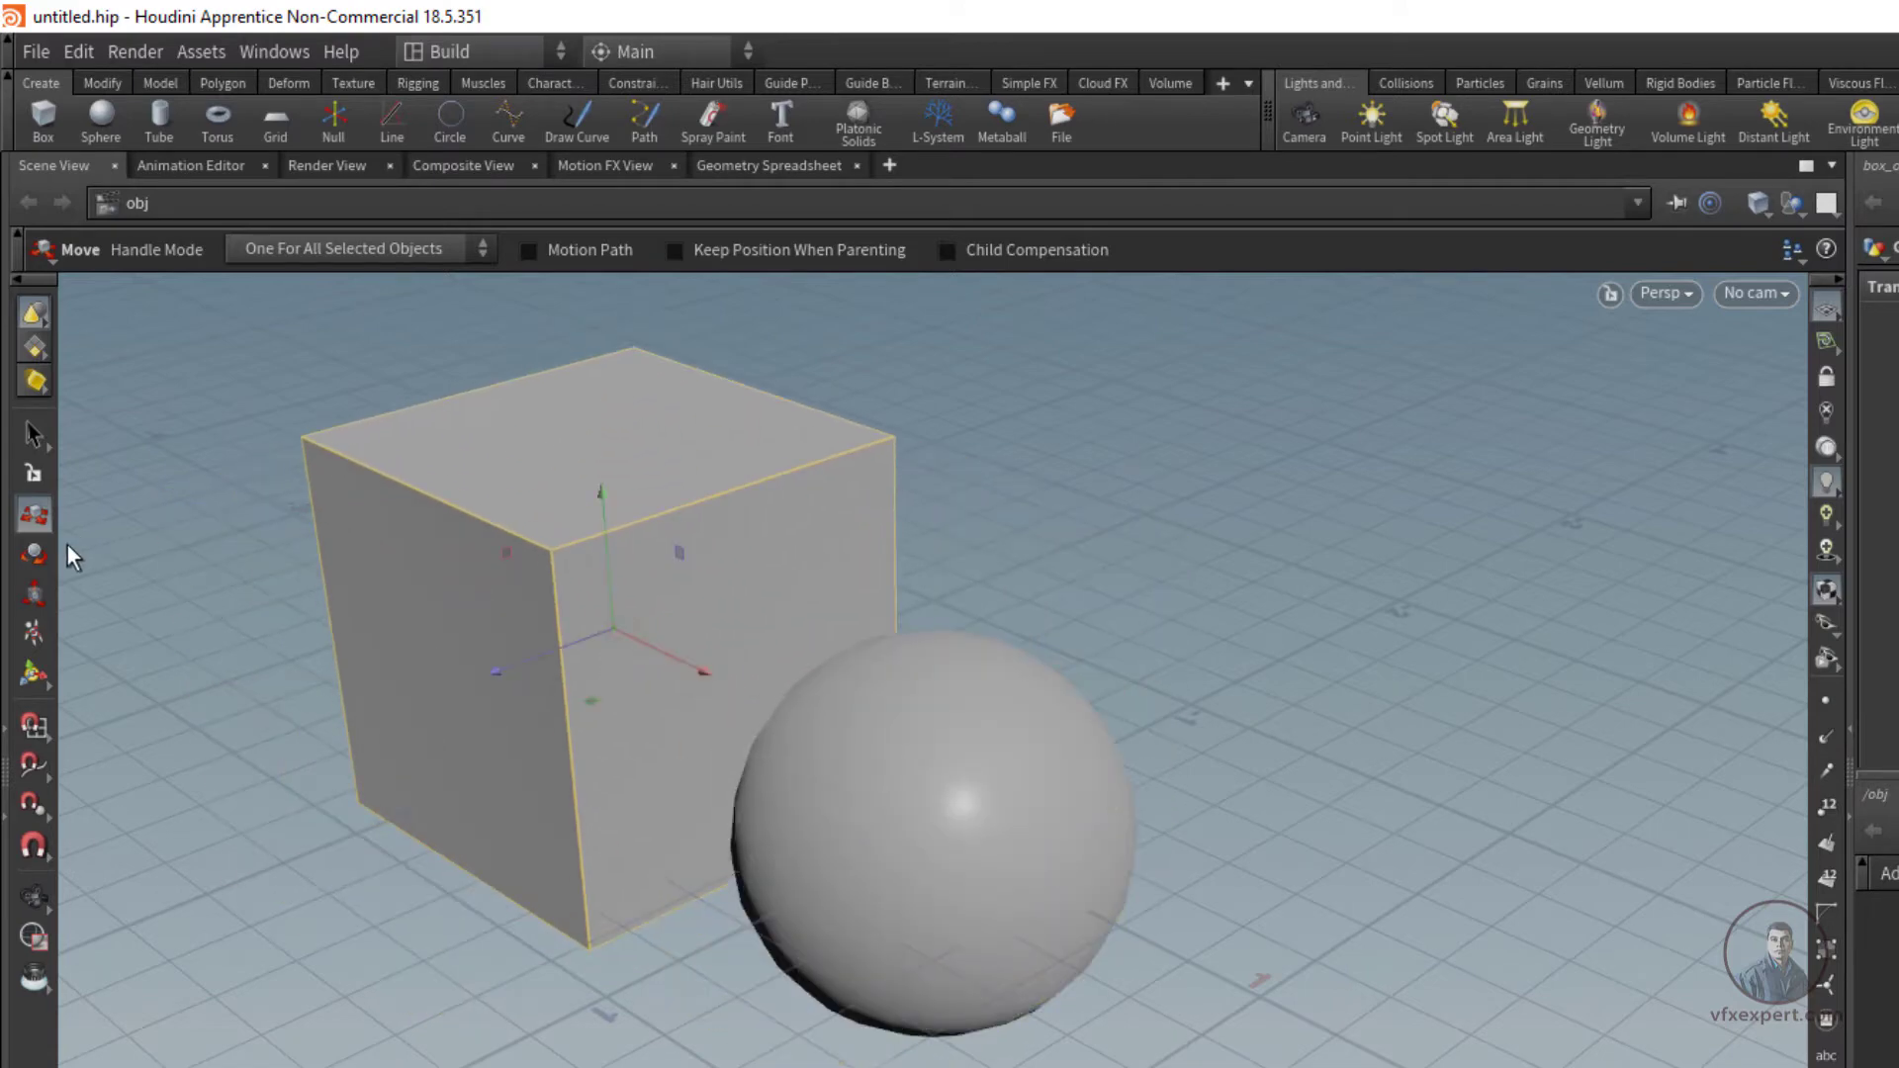
click(37, 556)
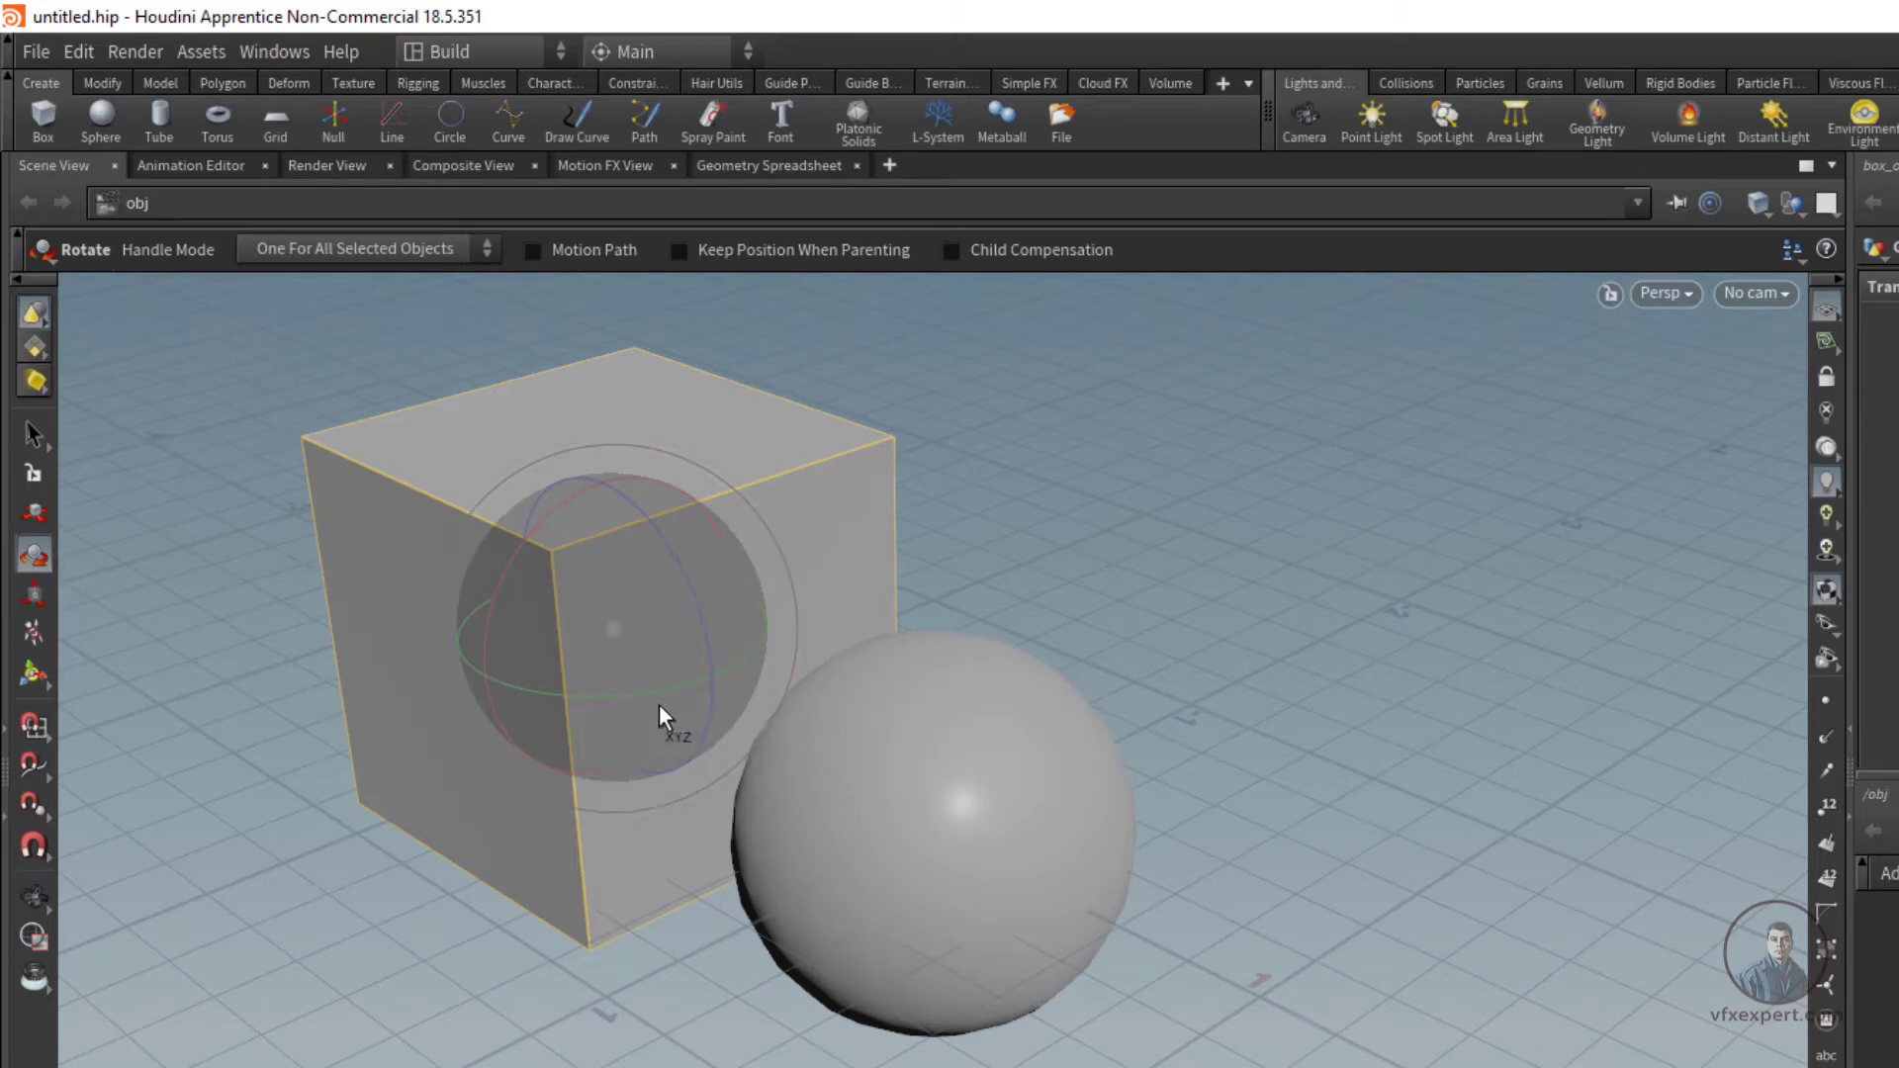
drag(788, 723, 662, 718)
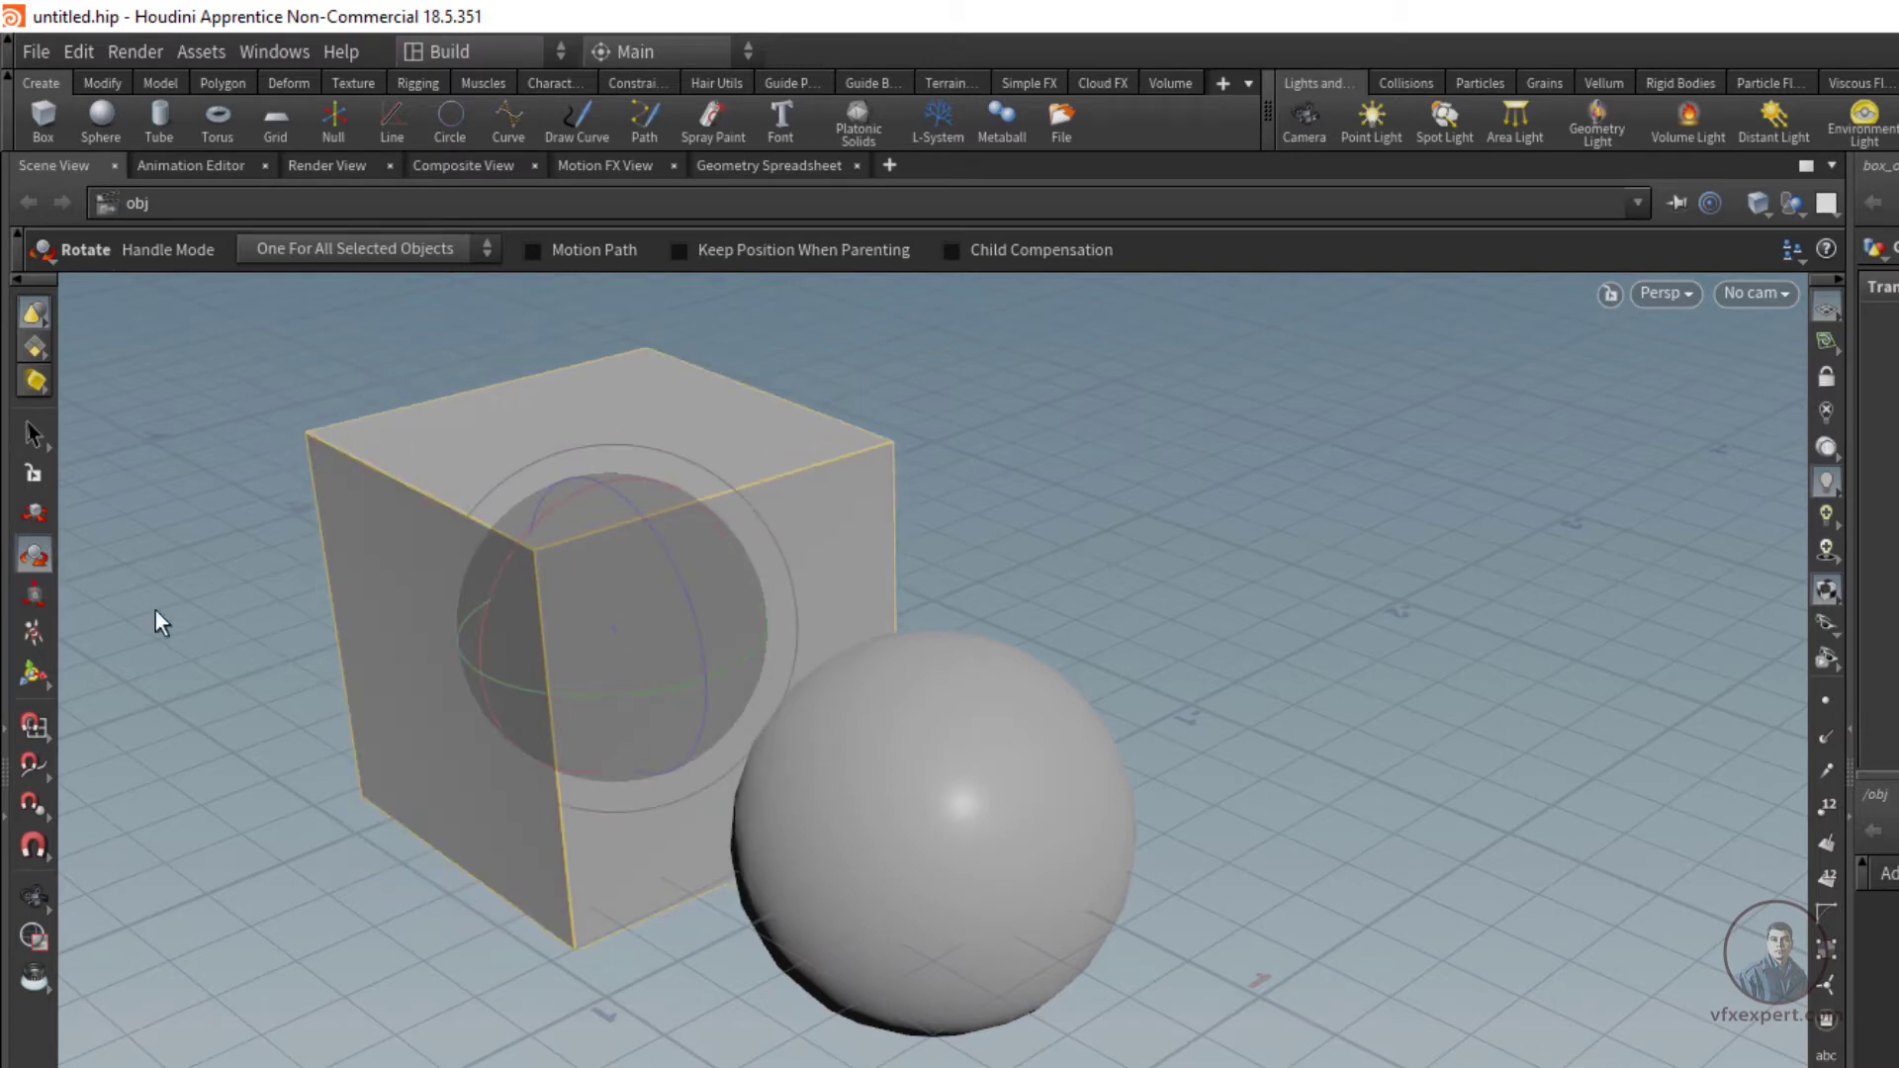
Step: Stretch the box along Z and shrink it uniformly to a scale of about 0.81, 0.81, 0.98
click(35, 594)
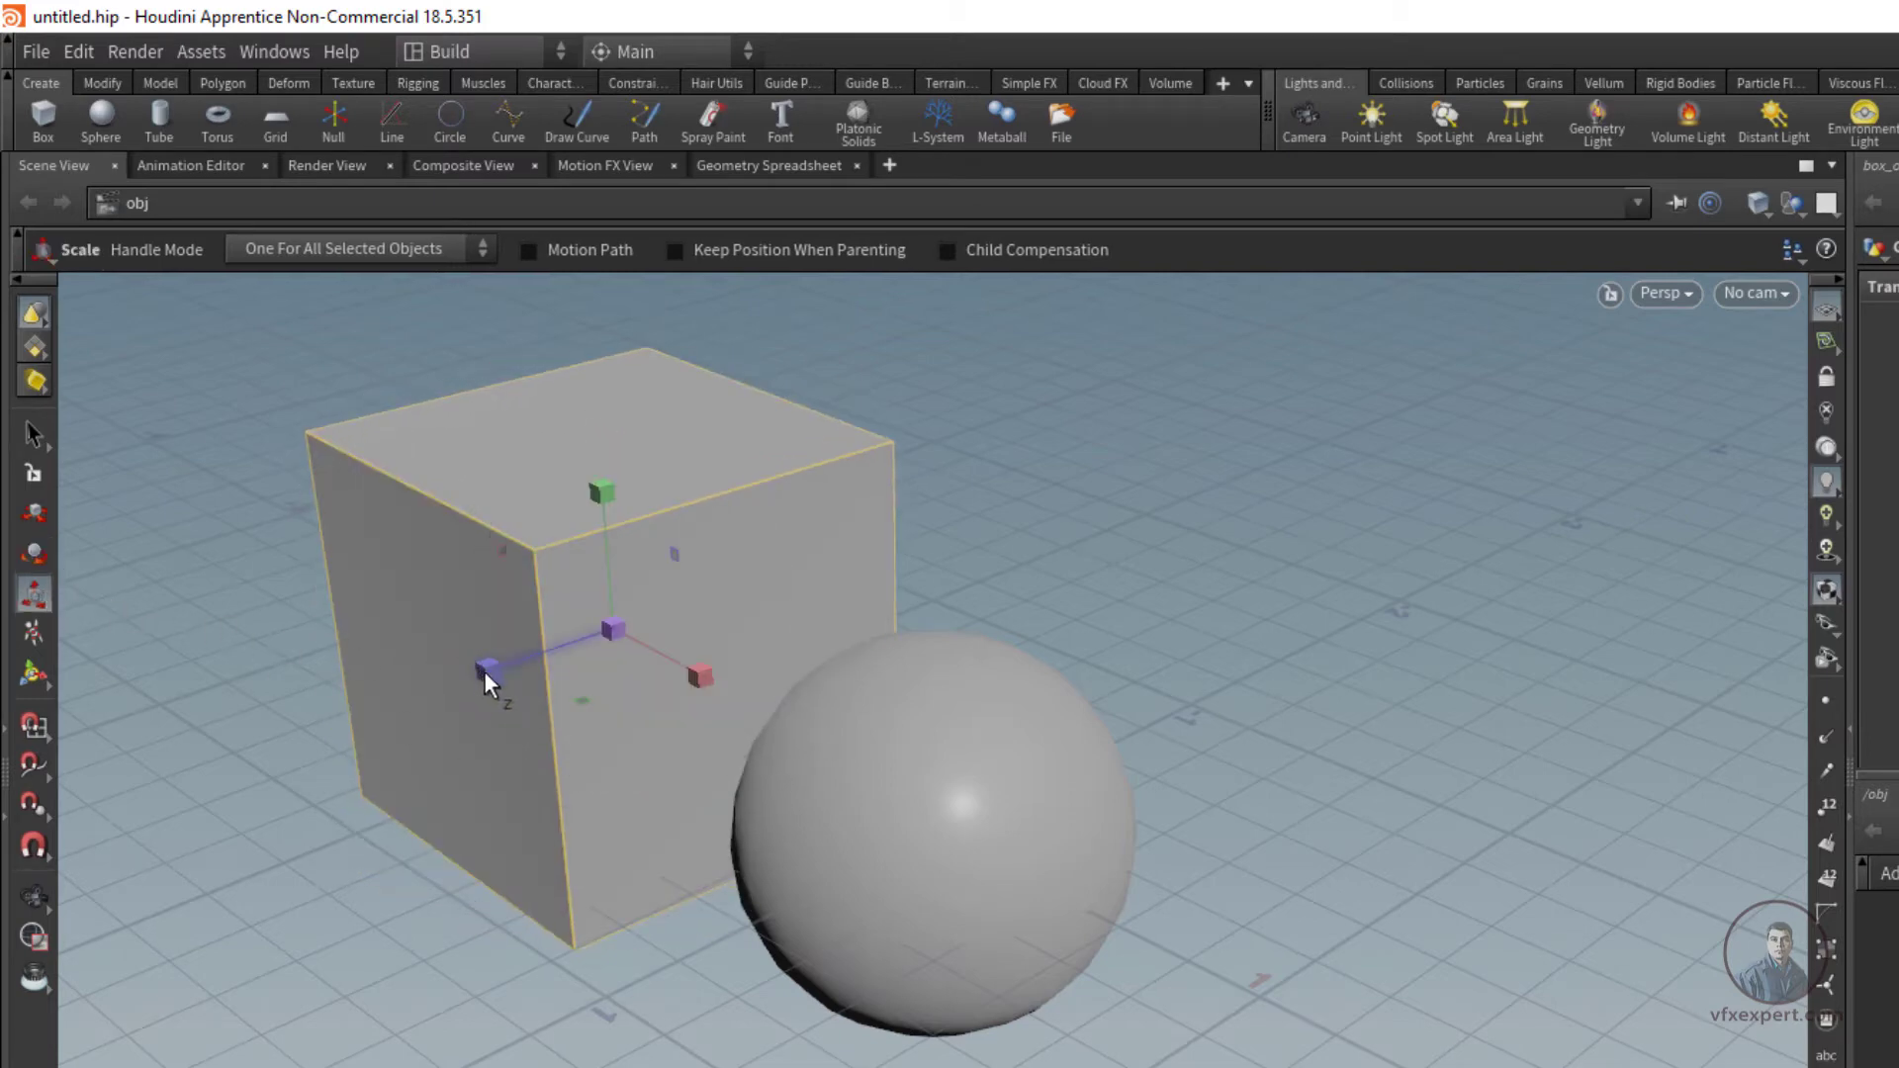
drag(487, 673, 485, 720)
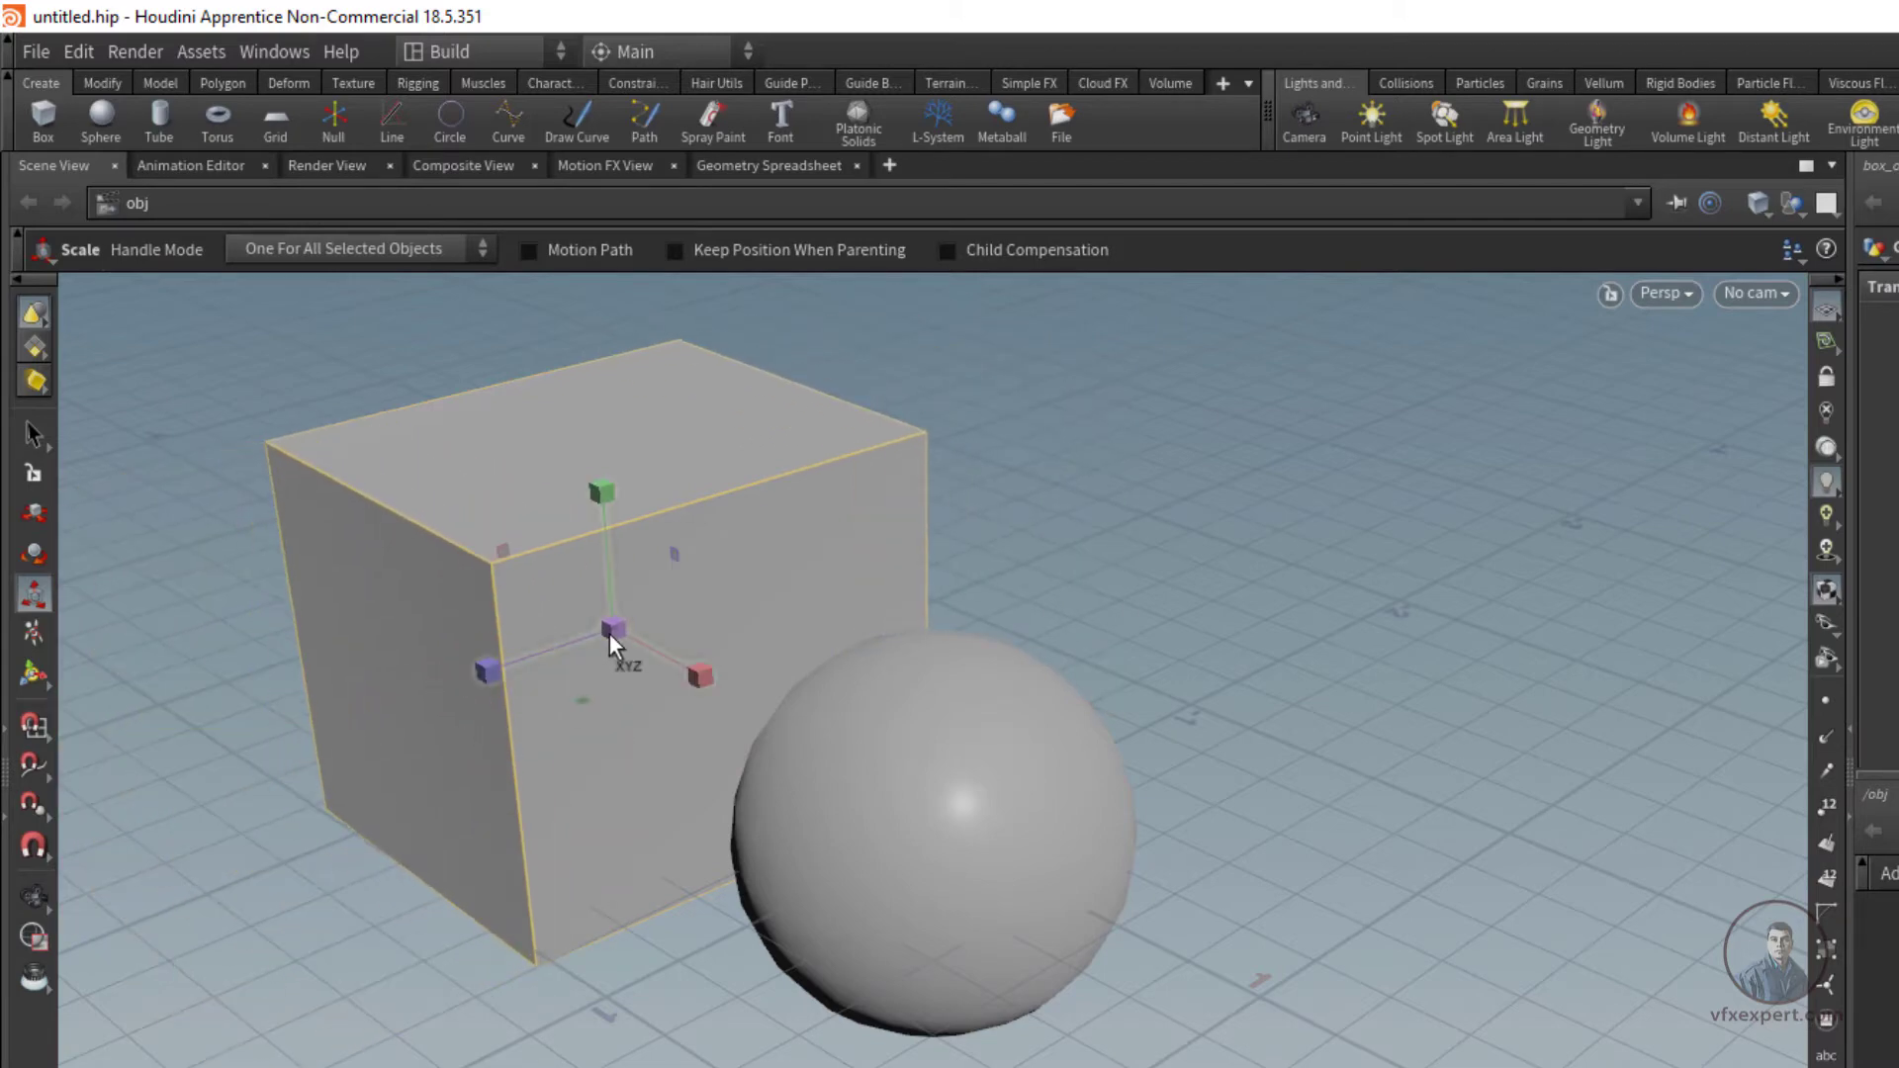
drag(612, 635, 536, 560)
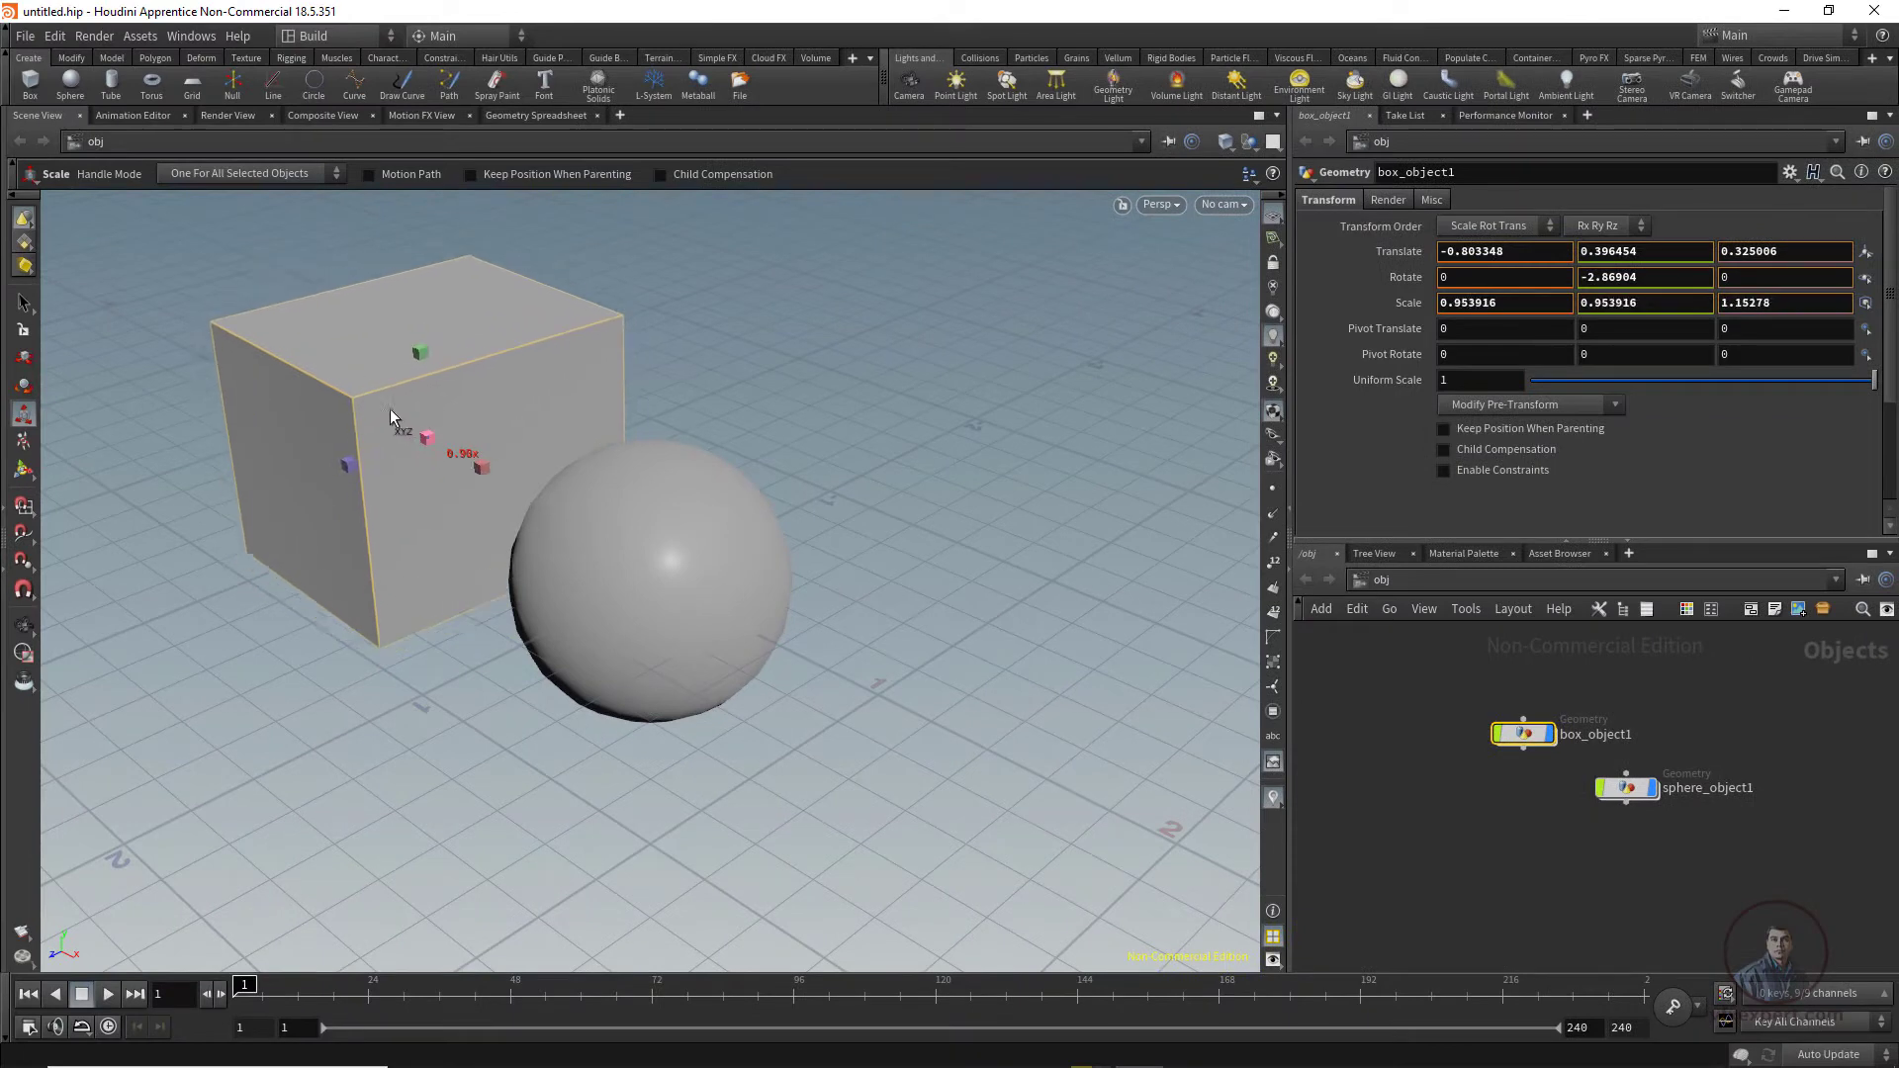
drag(391, 410, 372, 387)
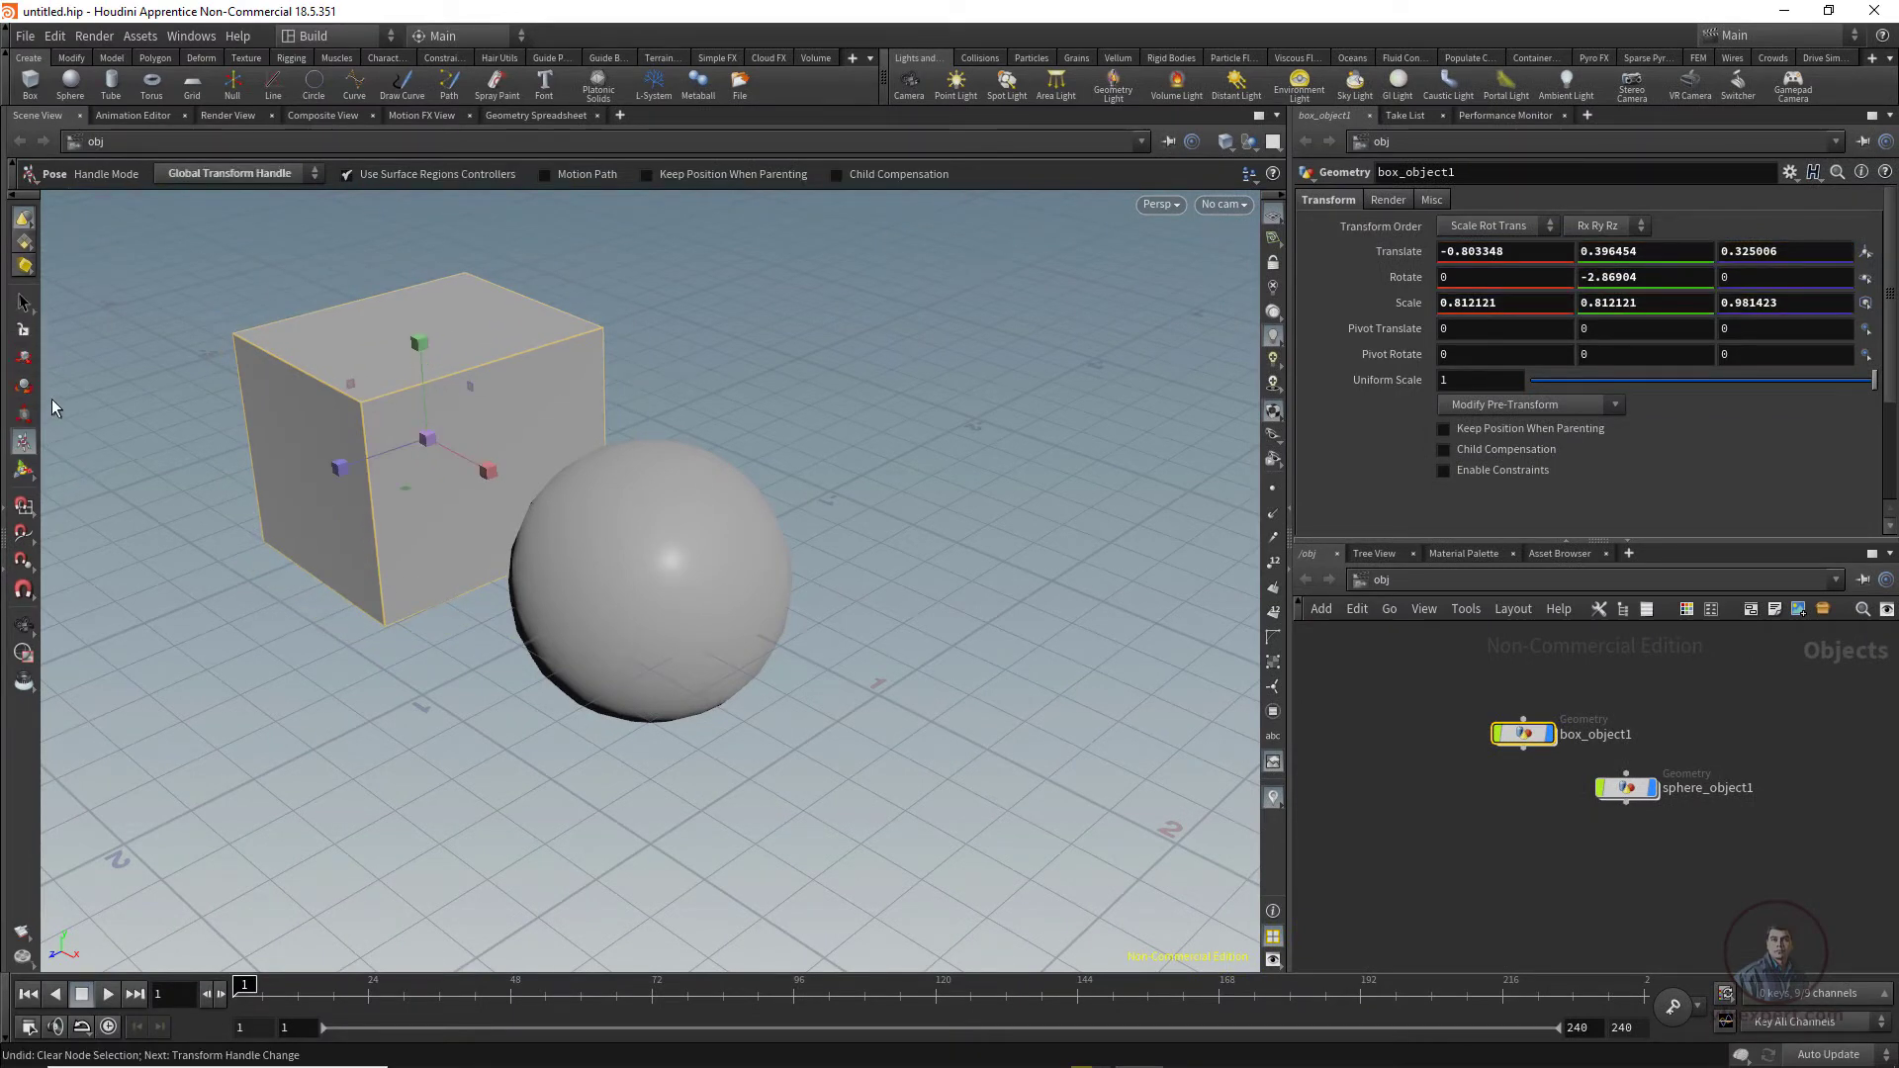
Step: Examine the box and sphere from different angles and distances by tumbling, dollying and panning the perspective view
click(25, 303)
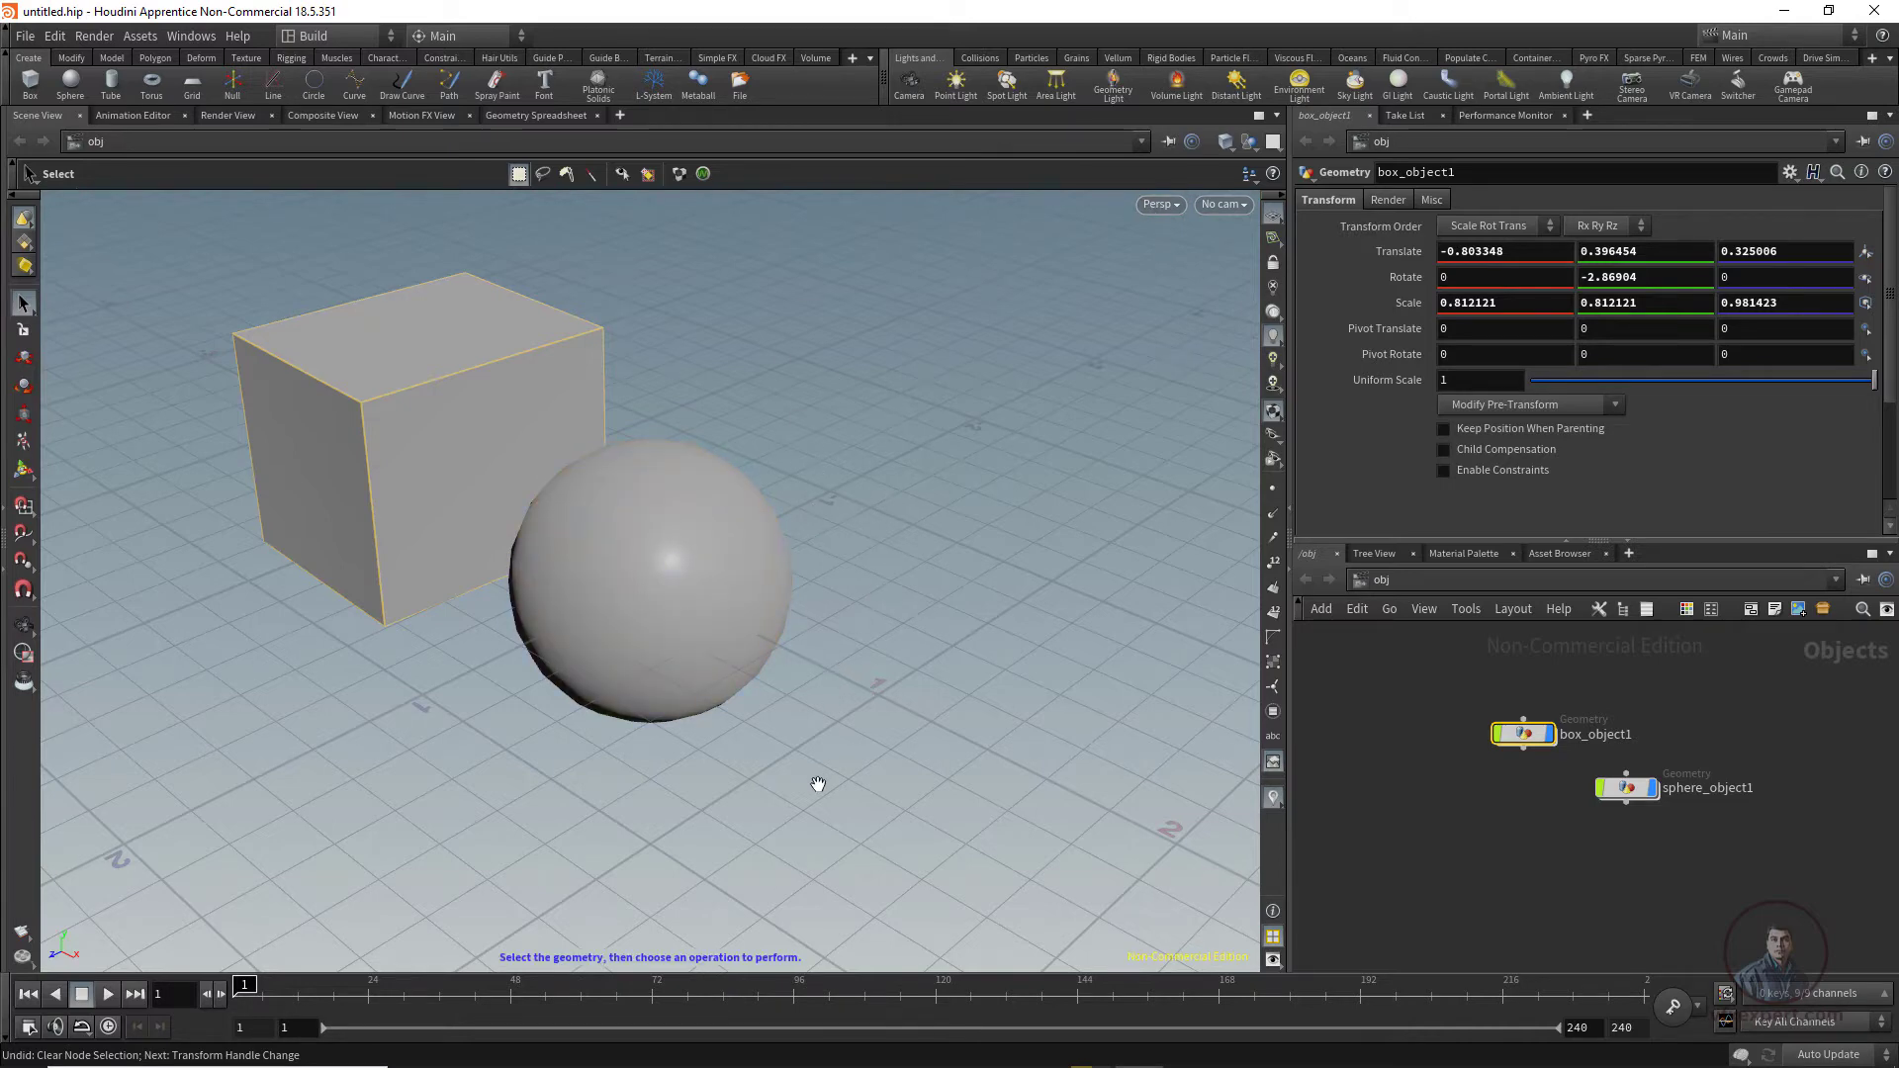
key(Escape)
drag(814, 781, 837, 719)
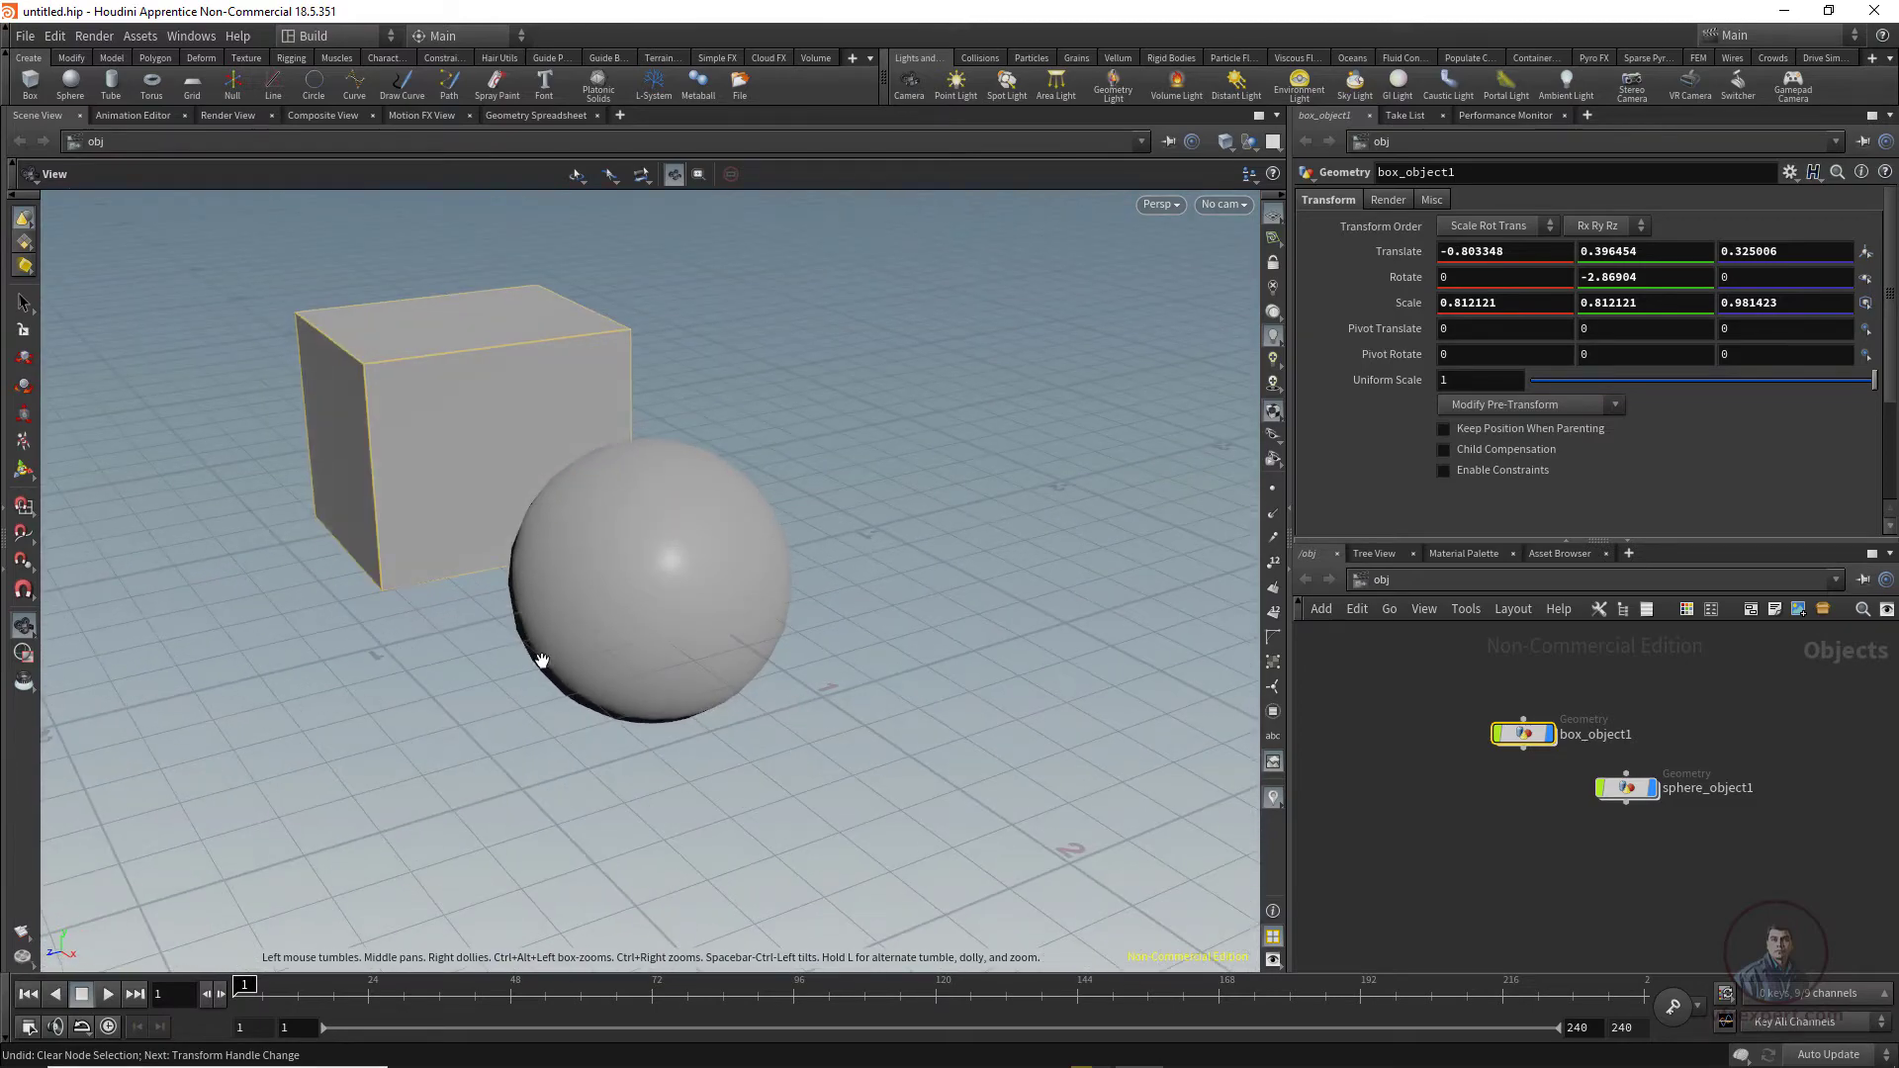
drag(542, 660, 586, 691)
right_drag(436, 491, 649, 878)
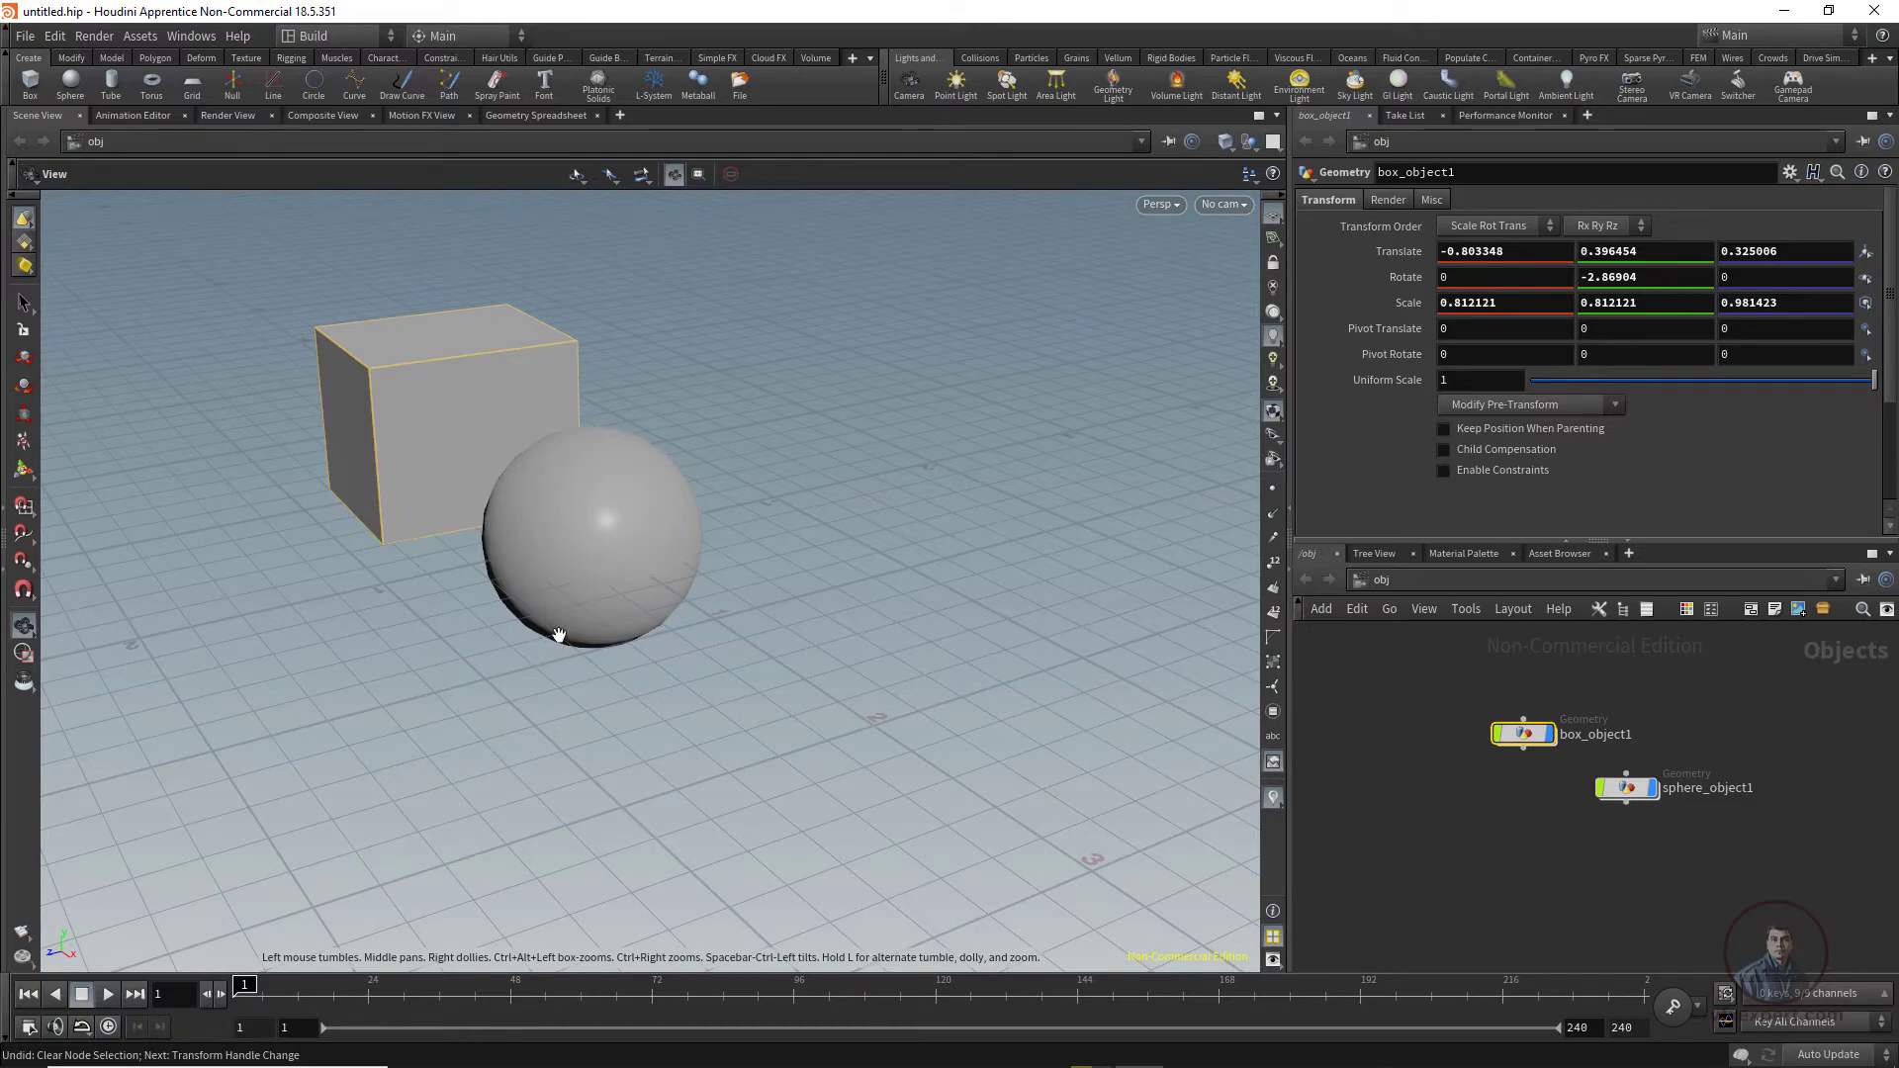
middle_drag(560, 632, 306, 616)
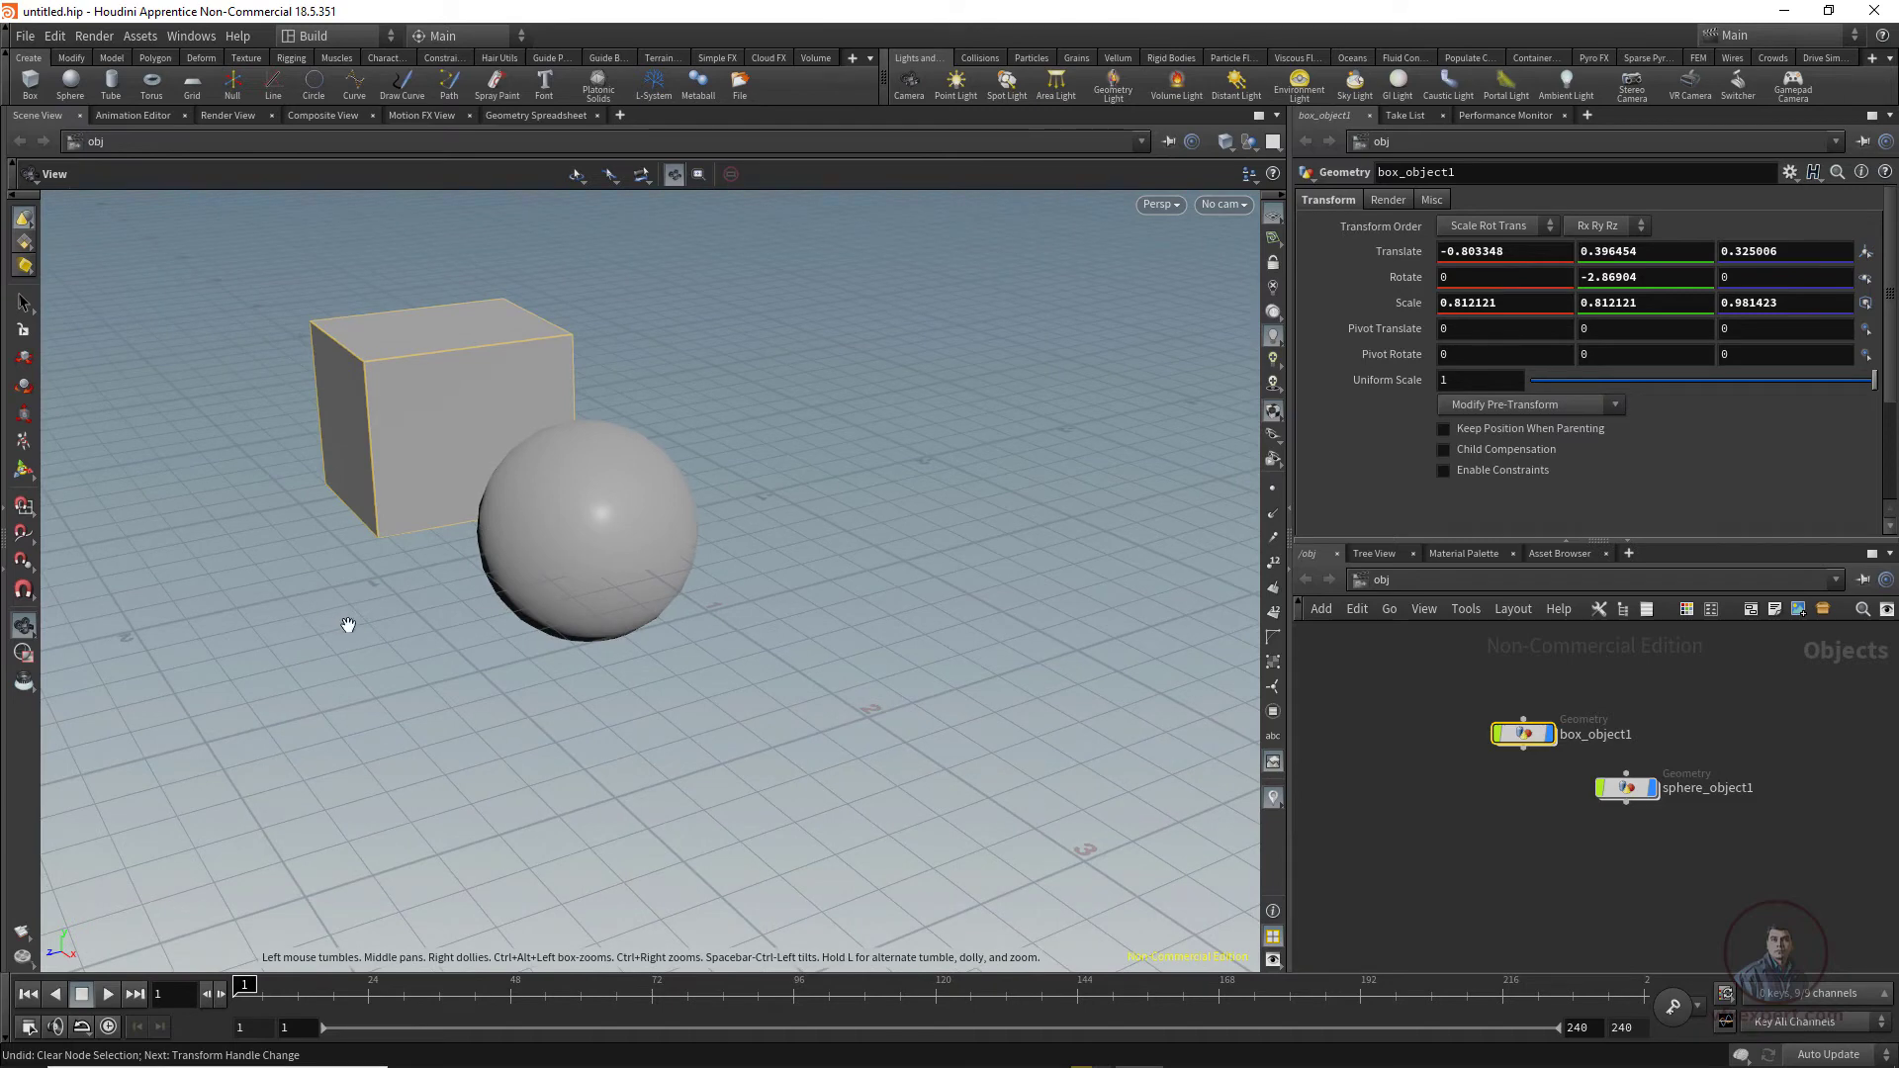
key(s)
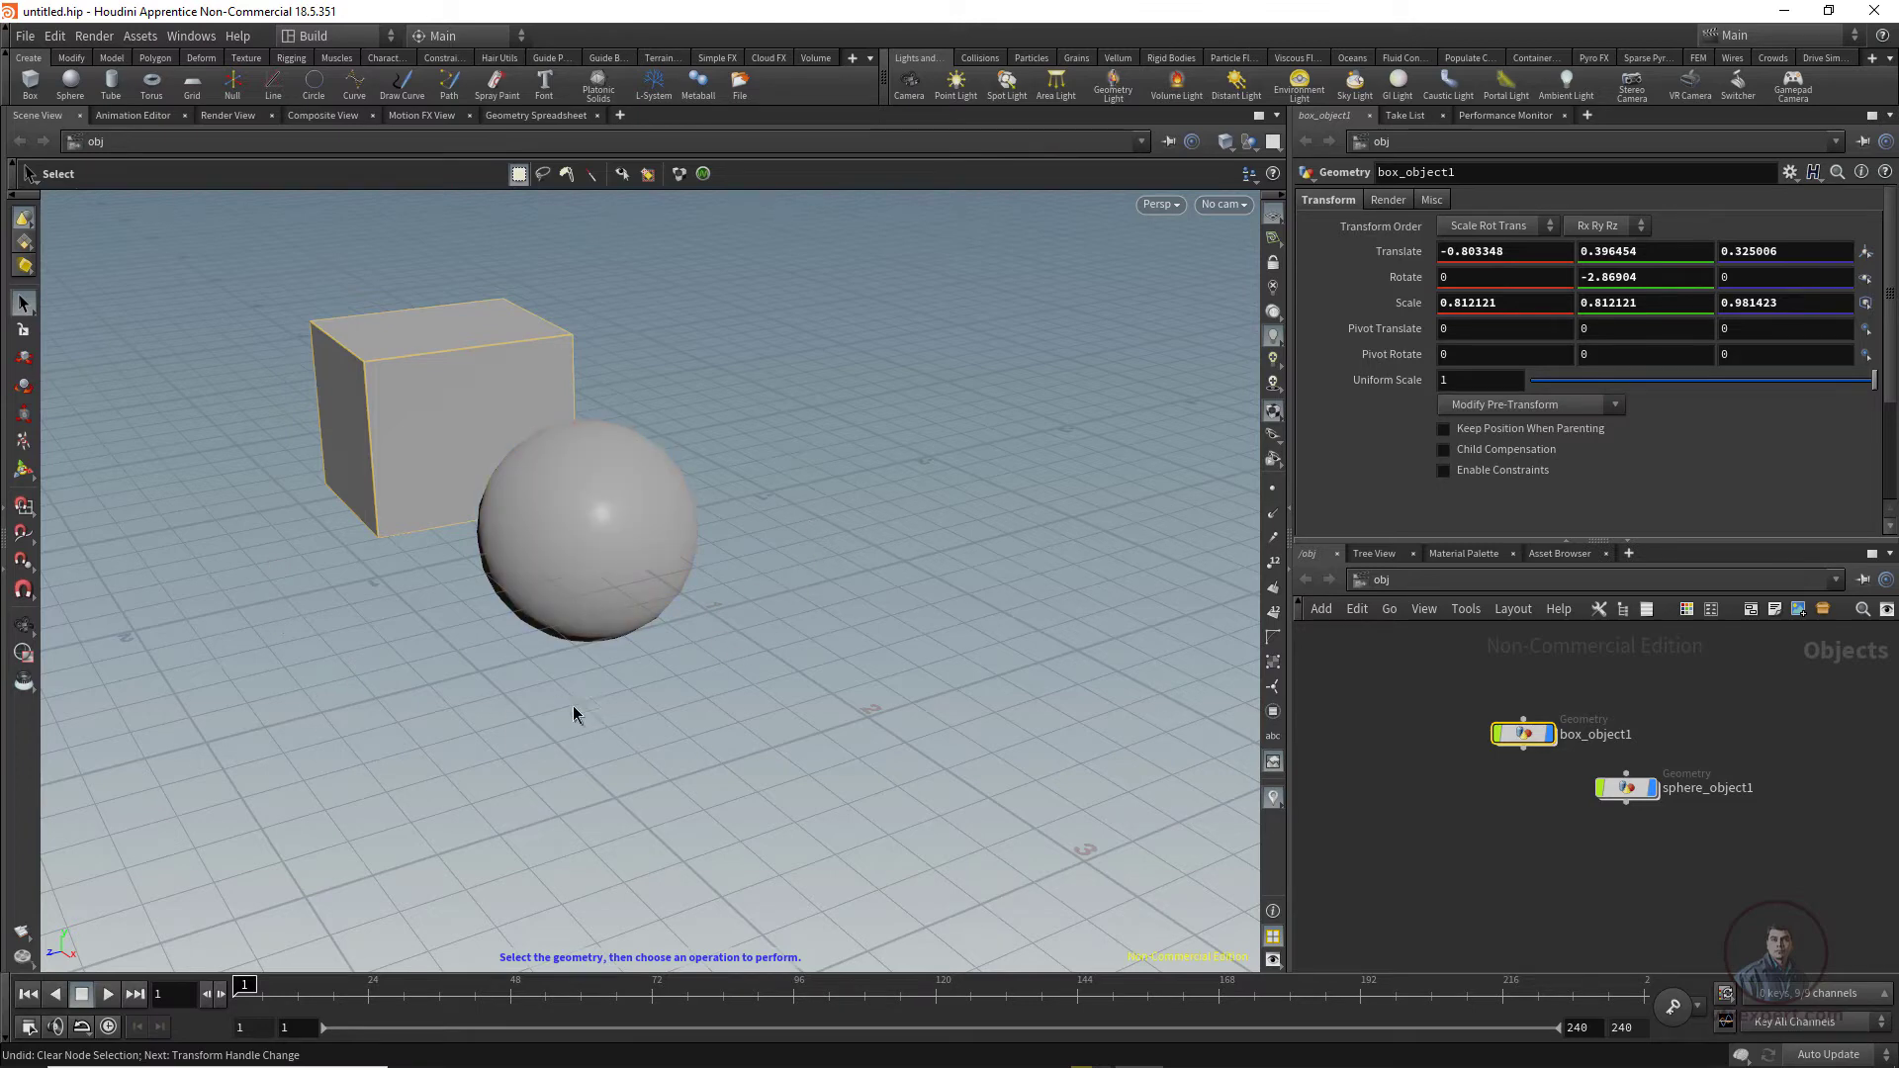
click(22, 626)
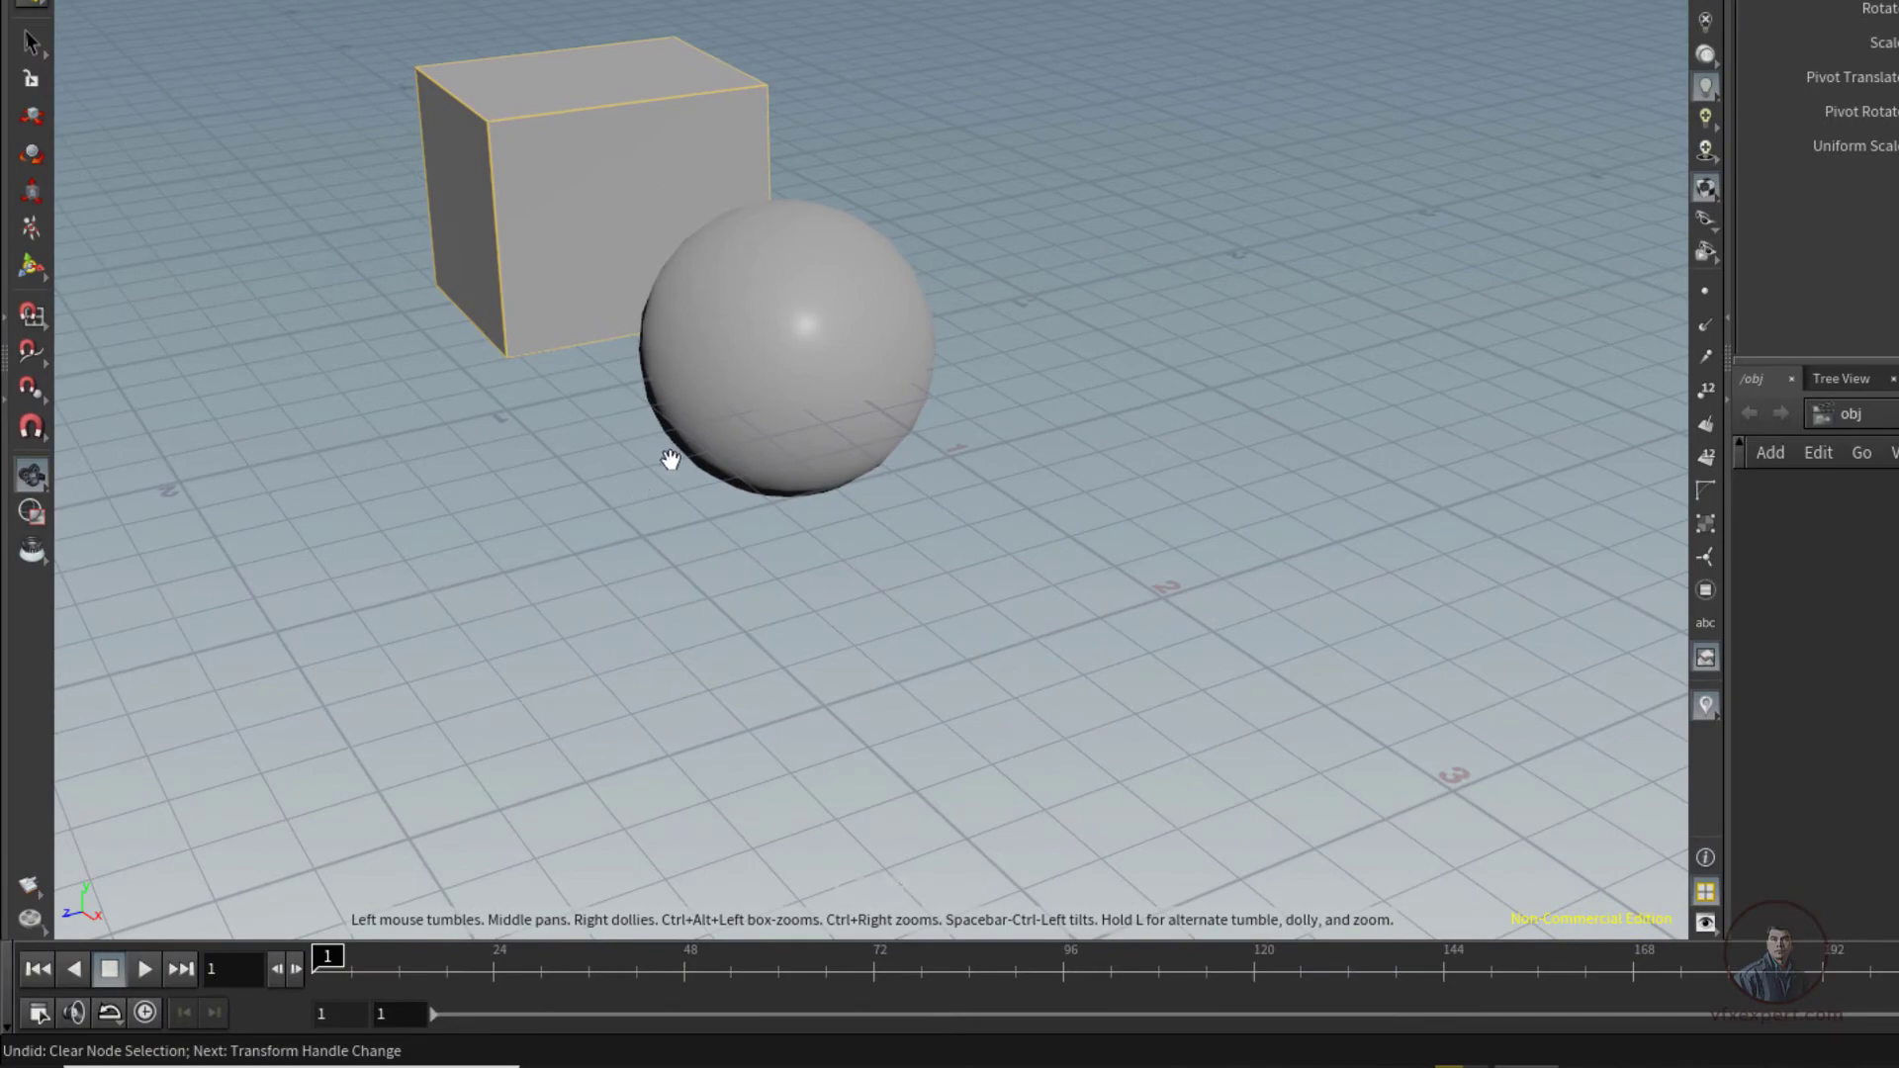
drag(689, 647, 657, 543)
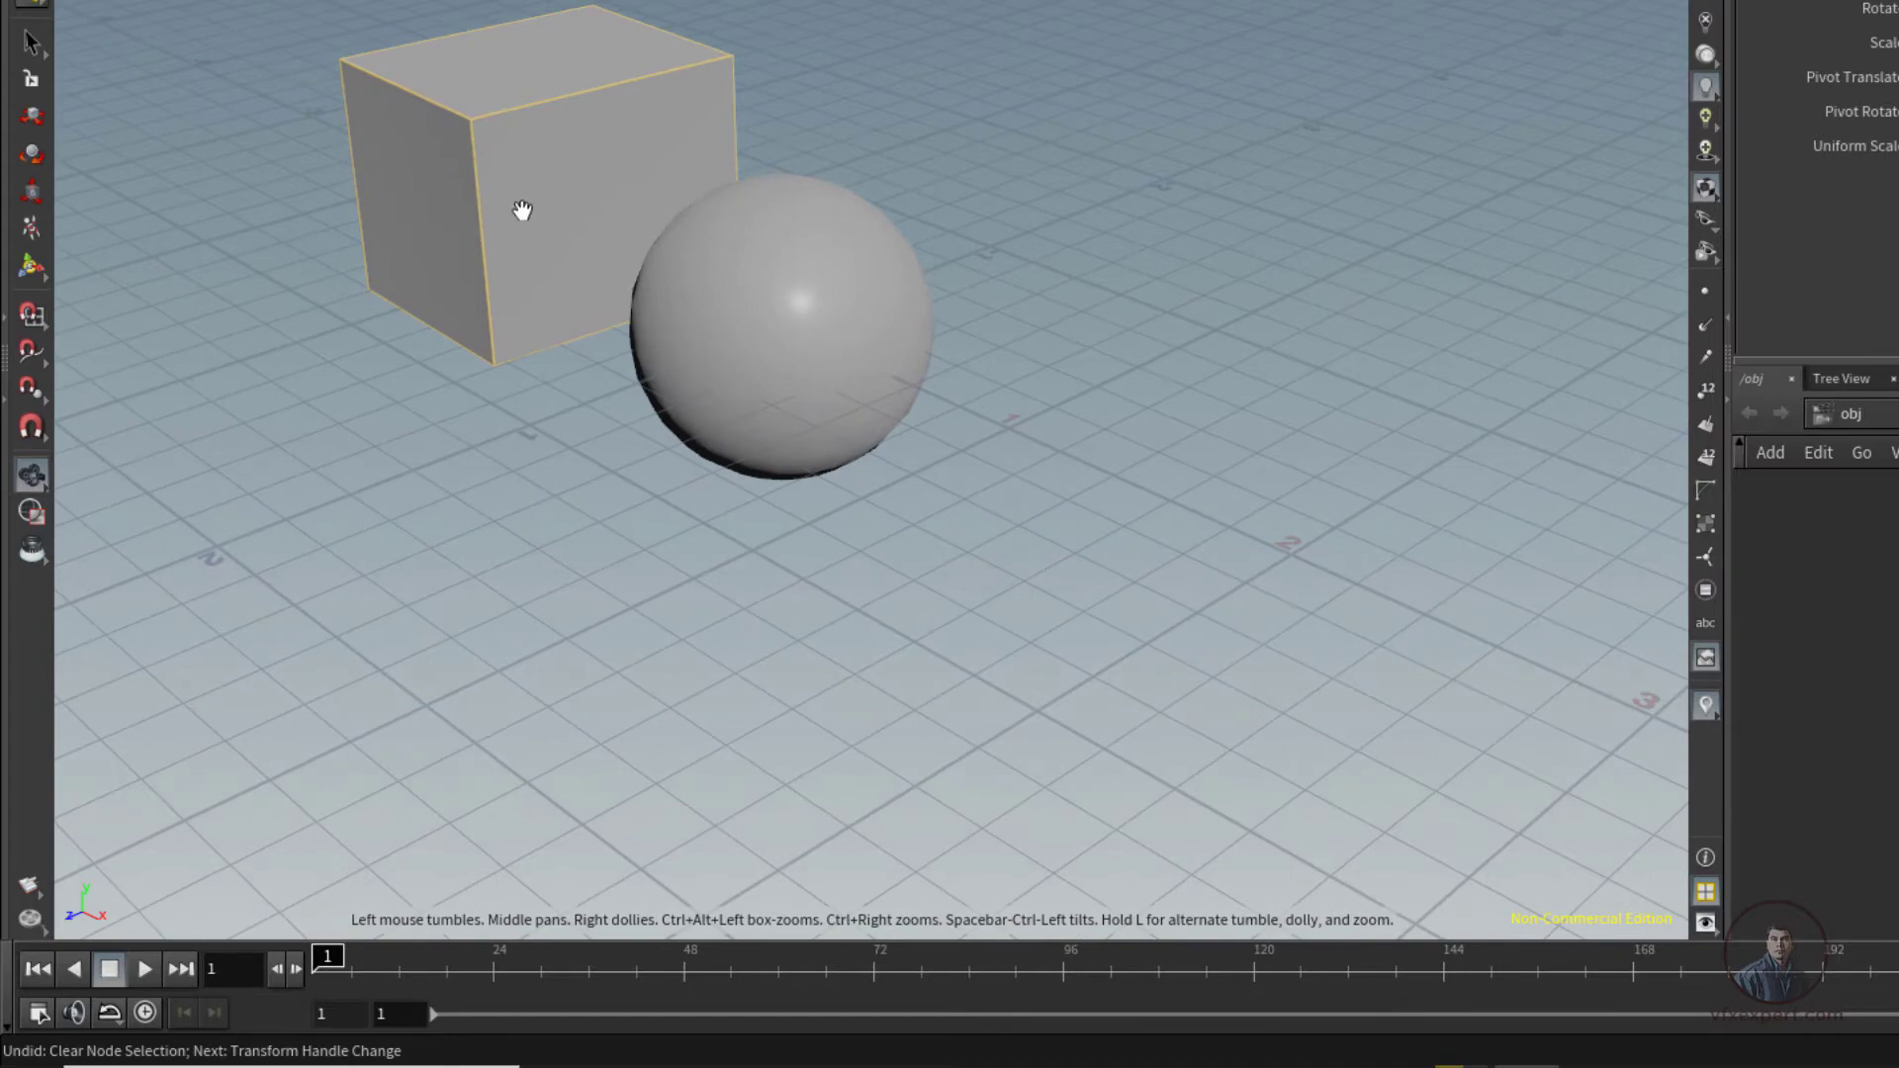
right_drag(522, 212, 680, 279)
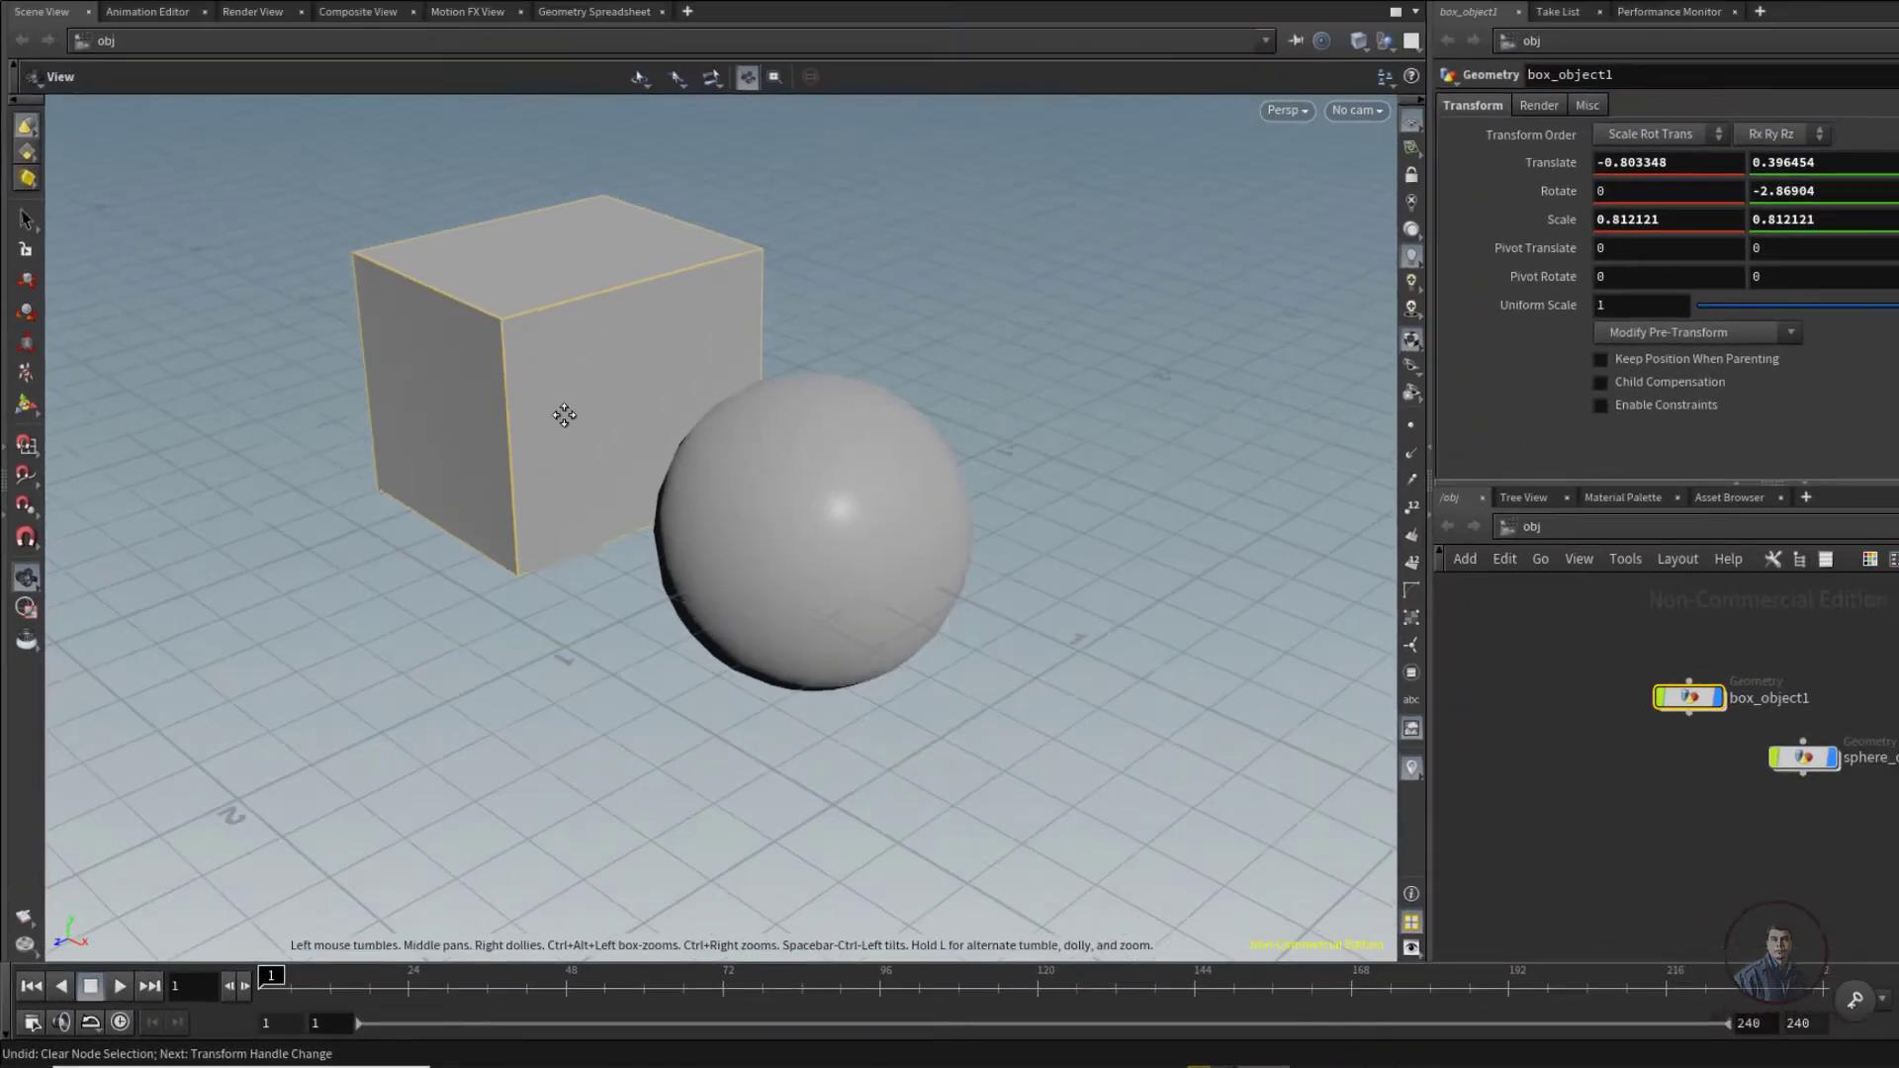
middle_drag(564, 414, 552, 409)
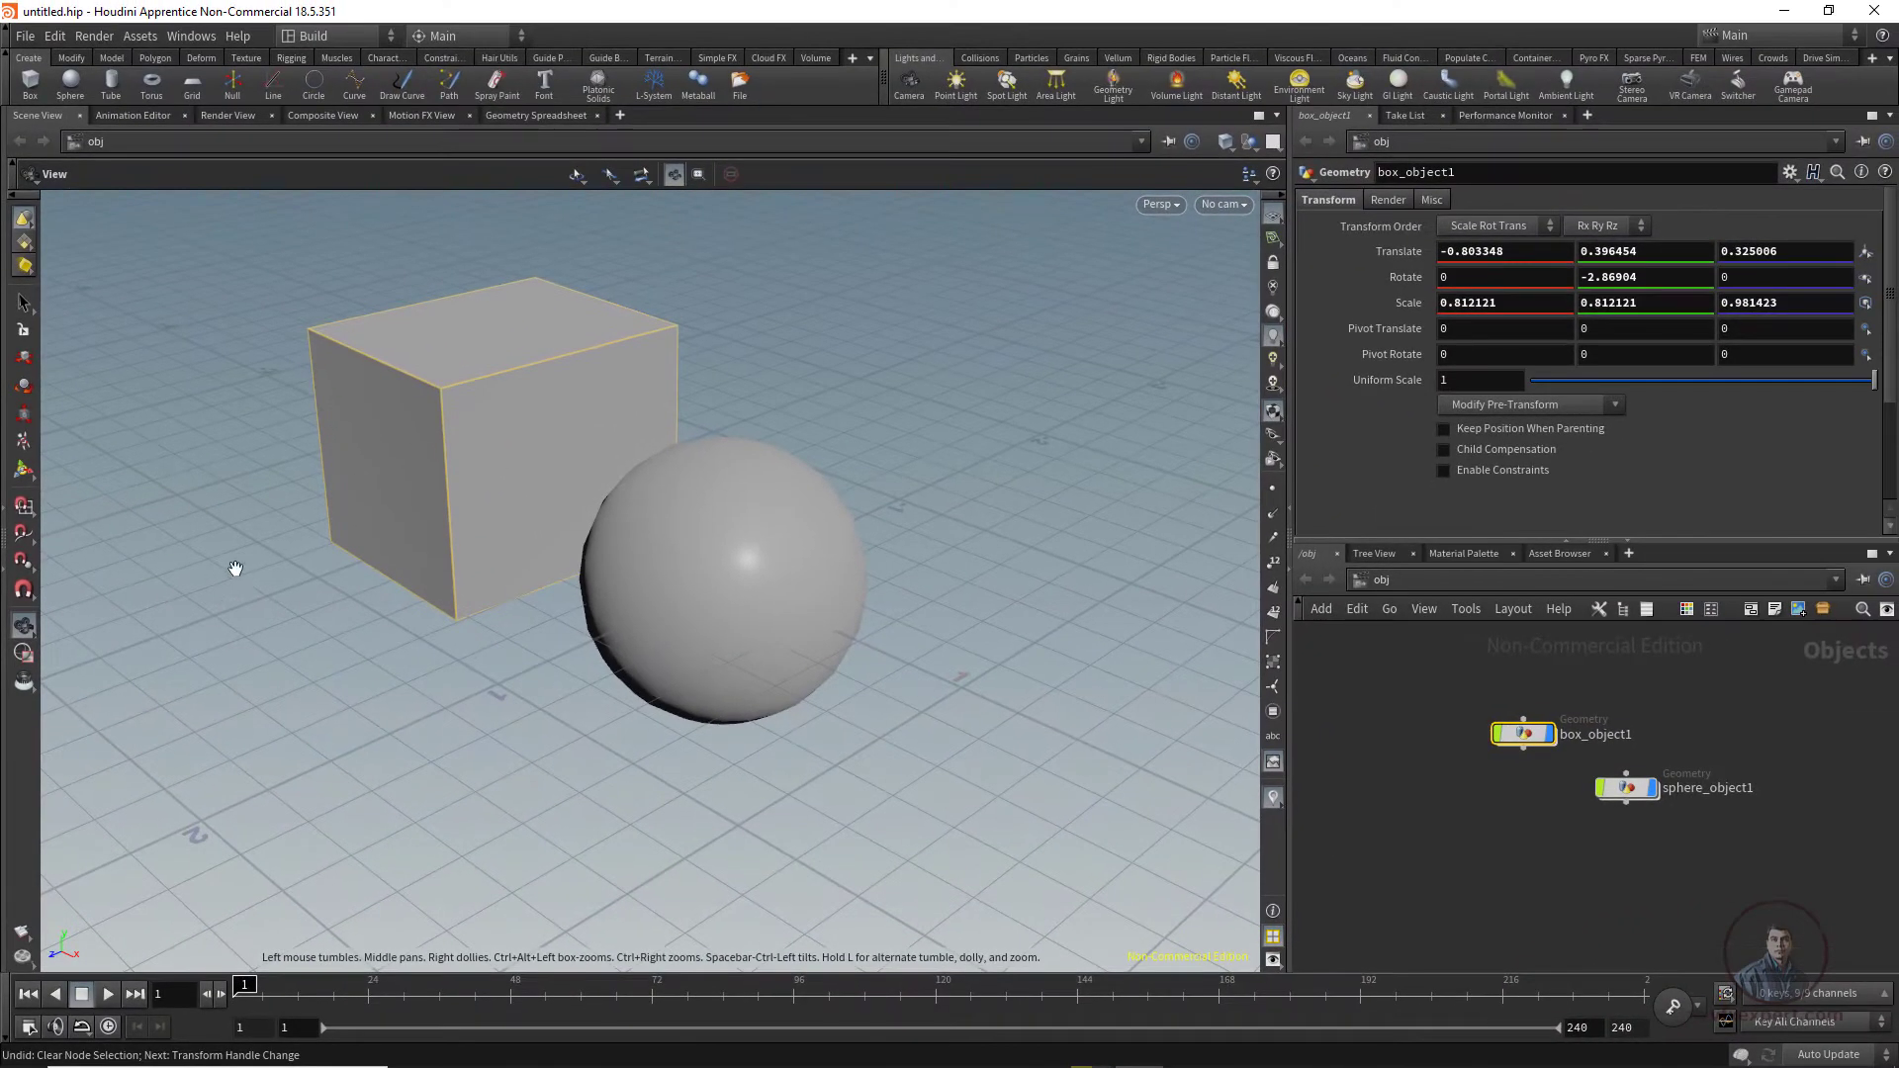
Step: Deselect the box and view both objects closer up from a different angle
click(27, 220)
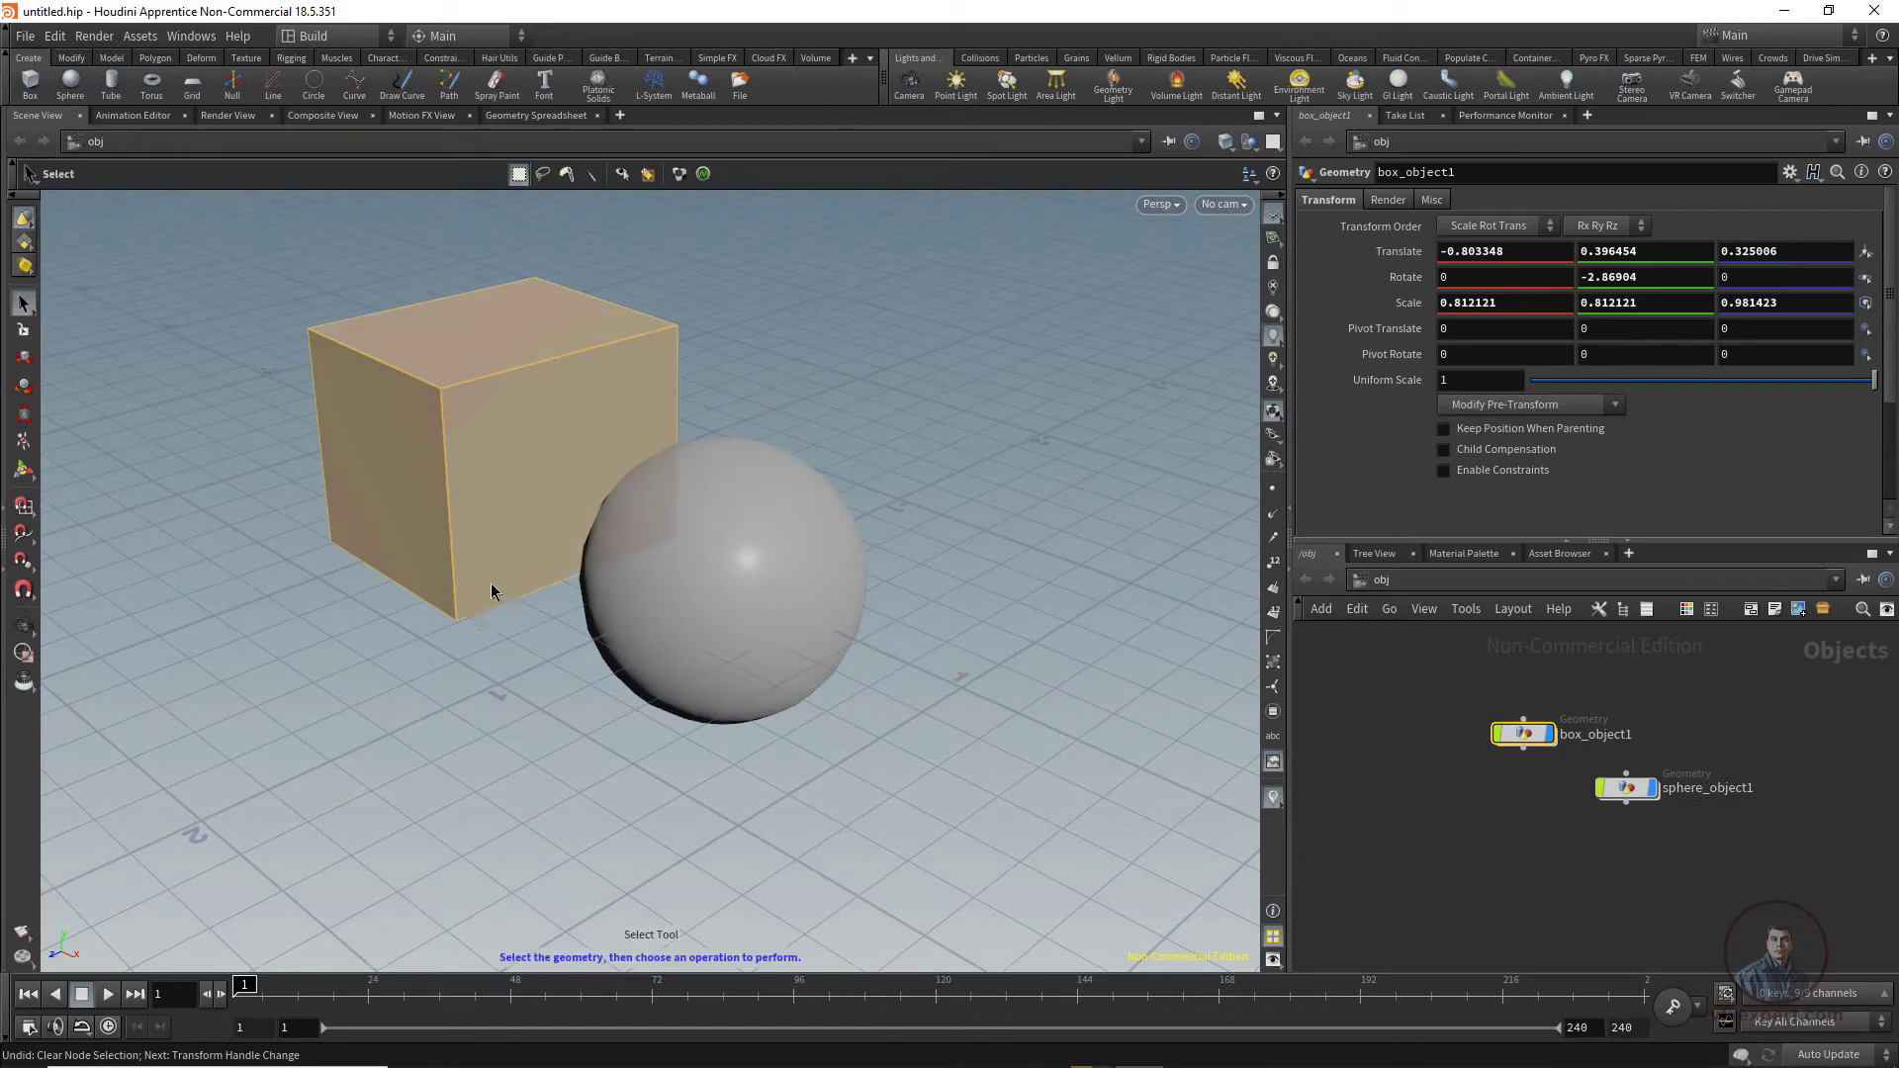
click(470, 660)
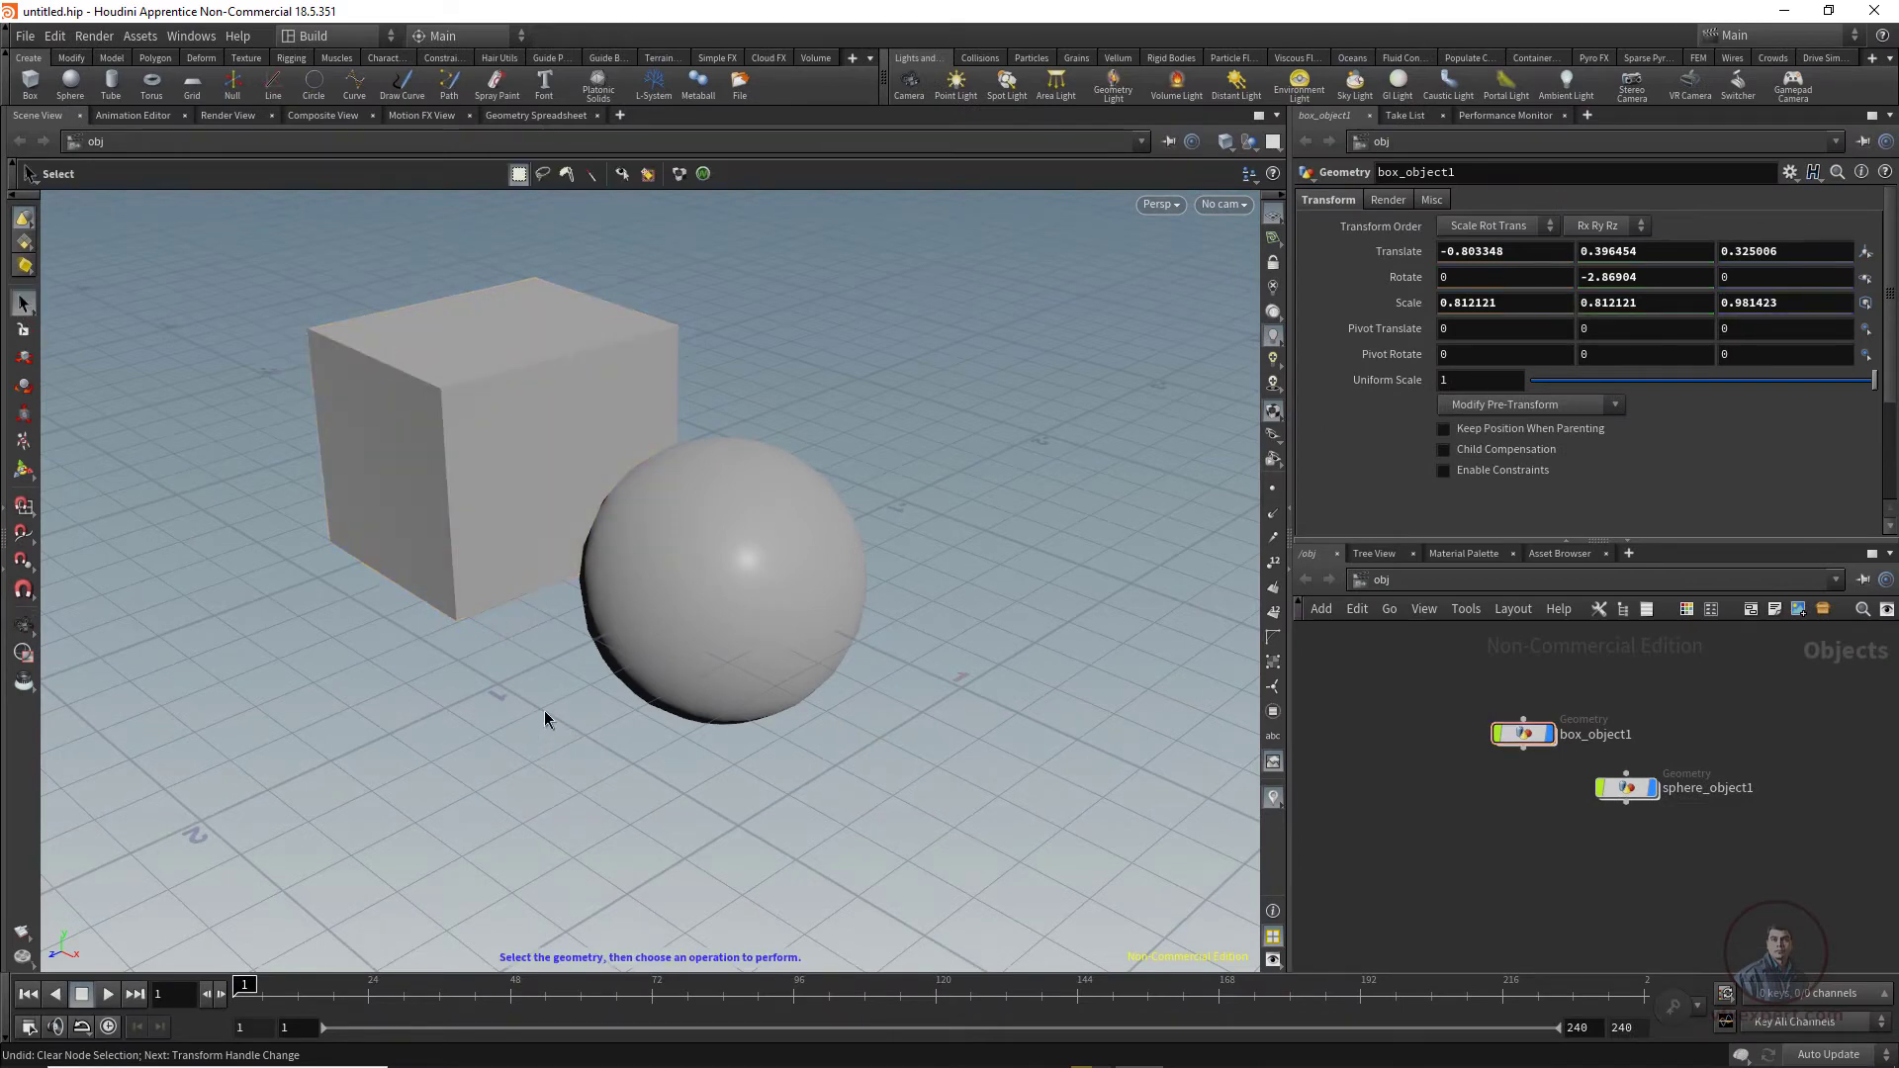
key(Escape)
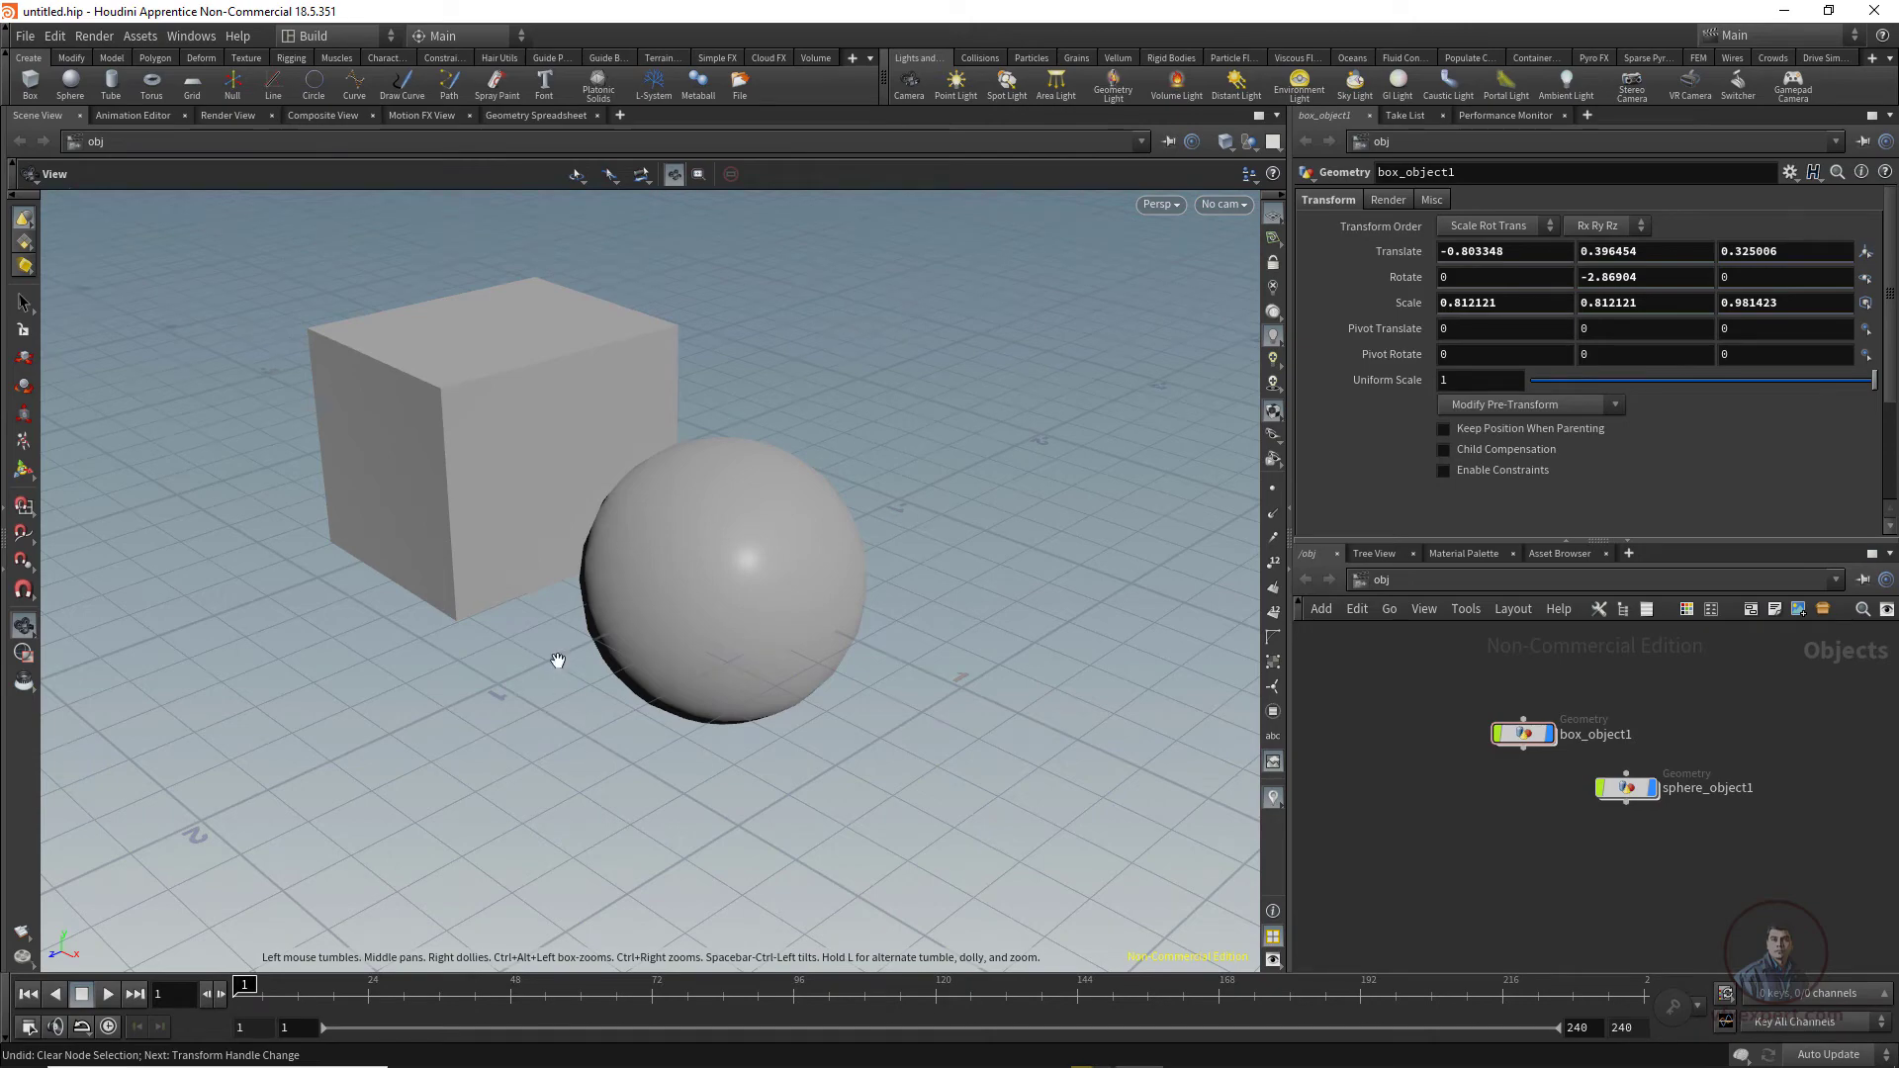
drag(597, 772, 578, 669)
right_drag(466, 570, 419, 480)
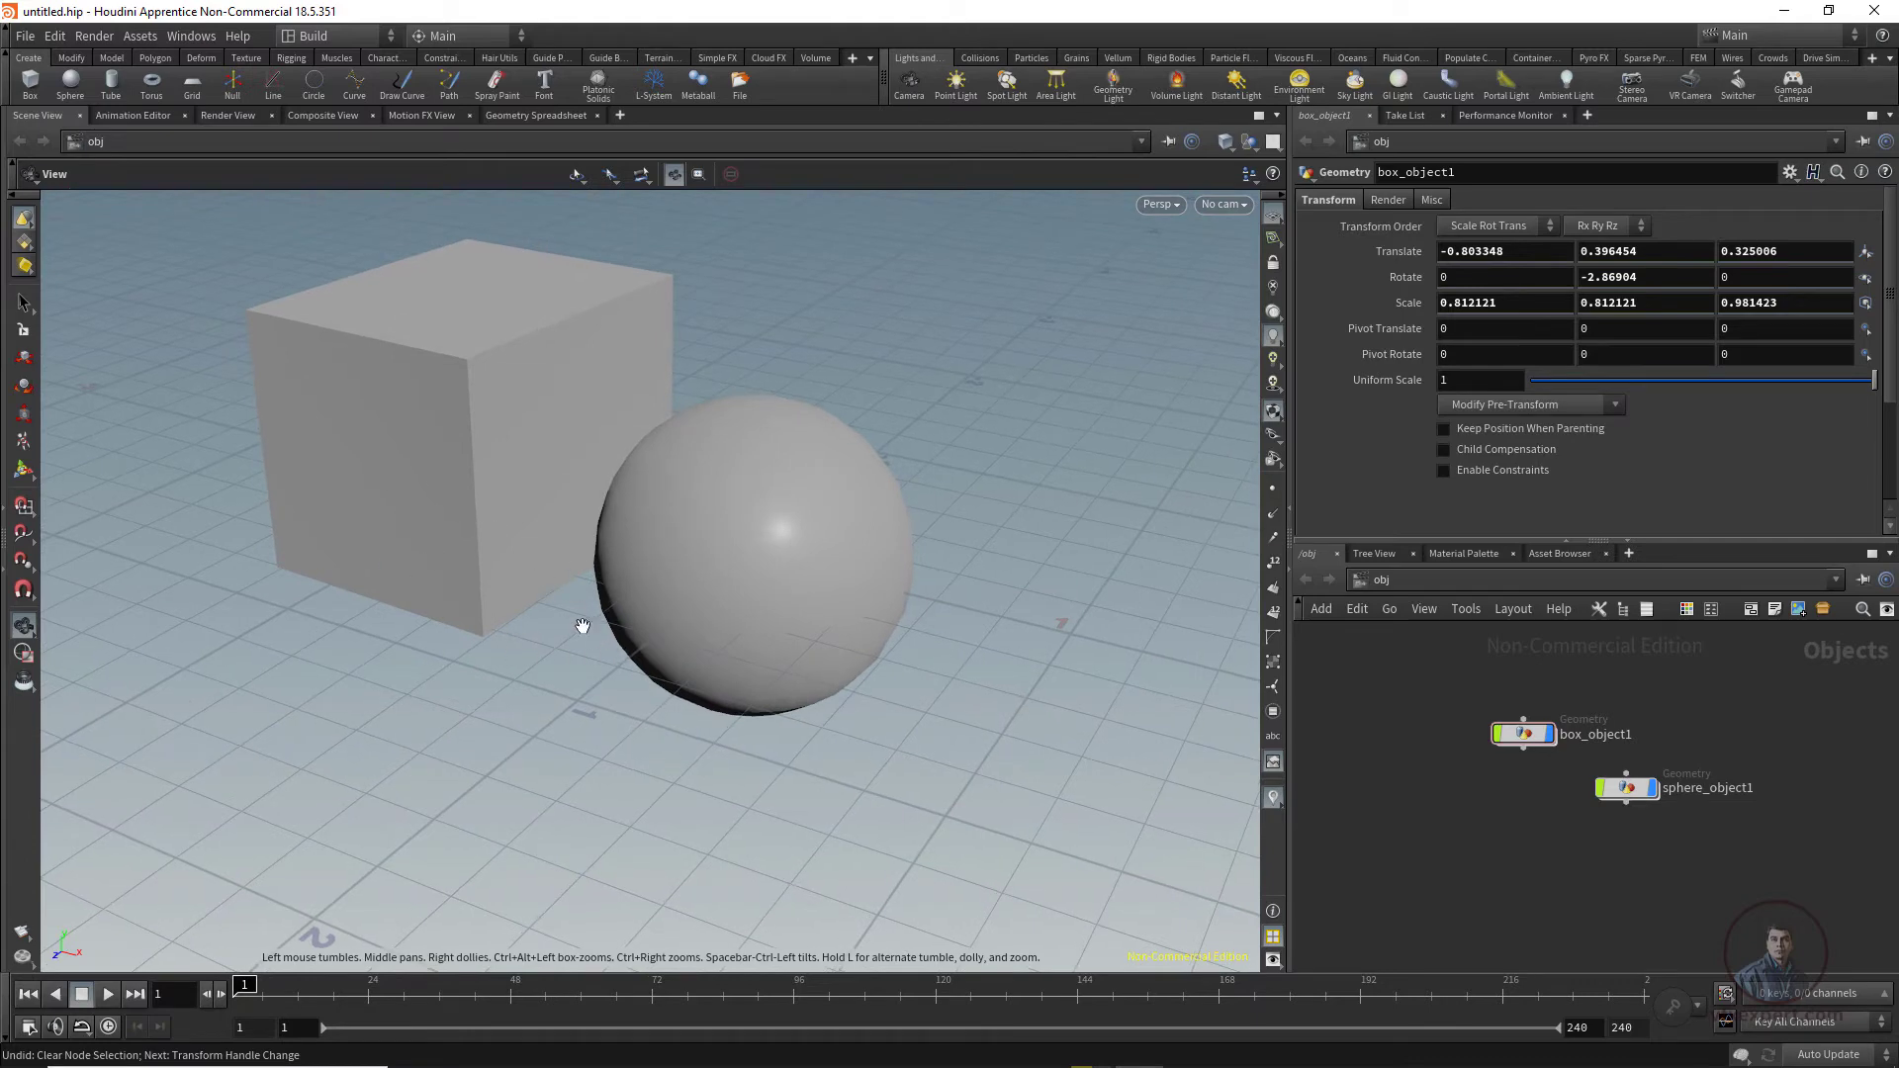
middle_drag(525, 615, 609, 699)
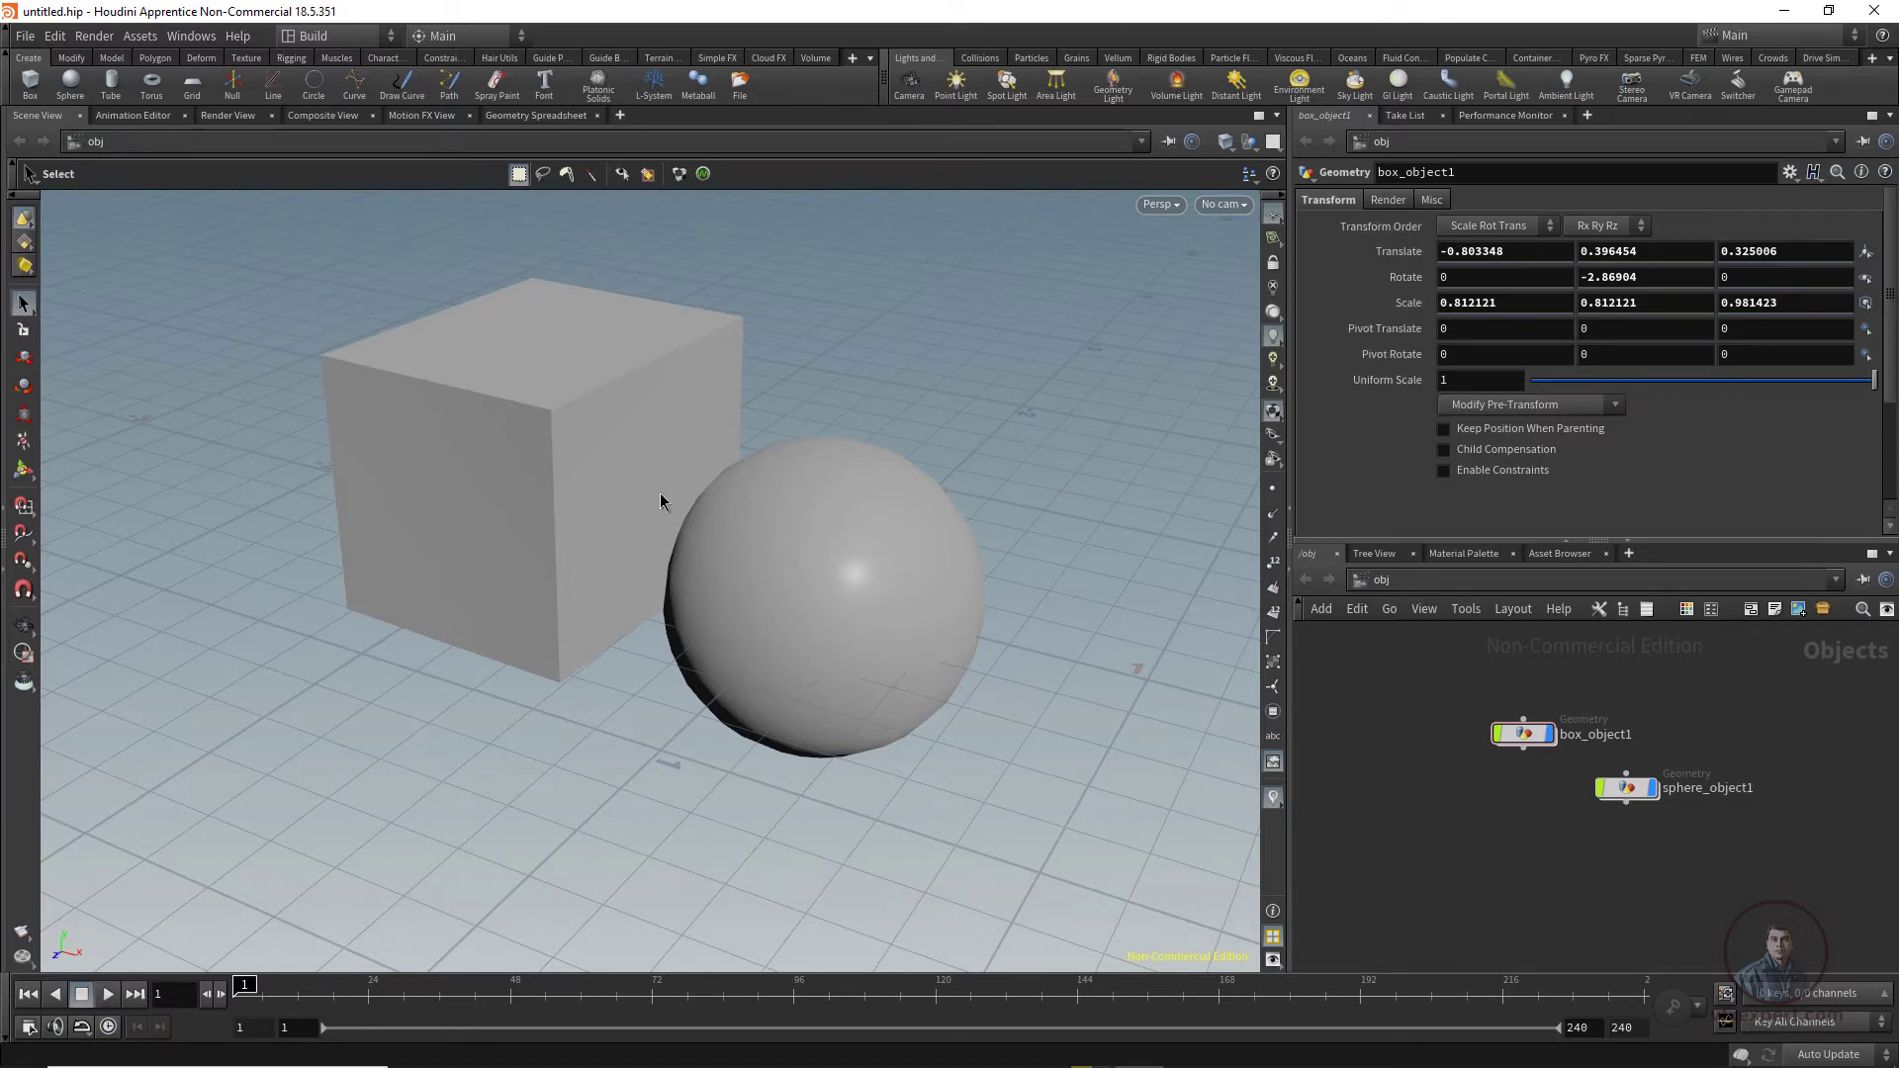
Step: Select the sphere and lower it to -0.4 in Y through its translate values, keeping X at practically 0
click(836, 568)
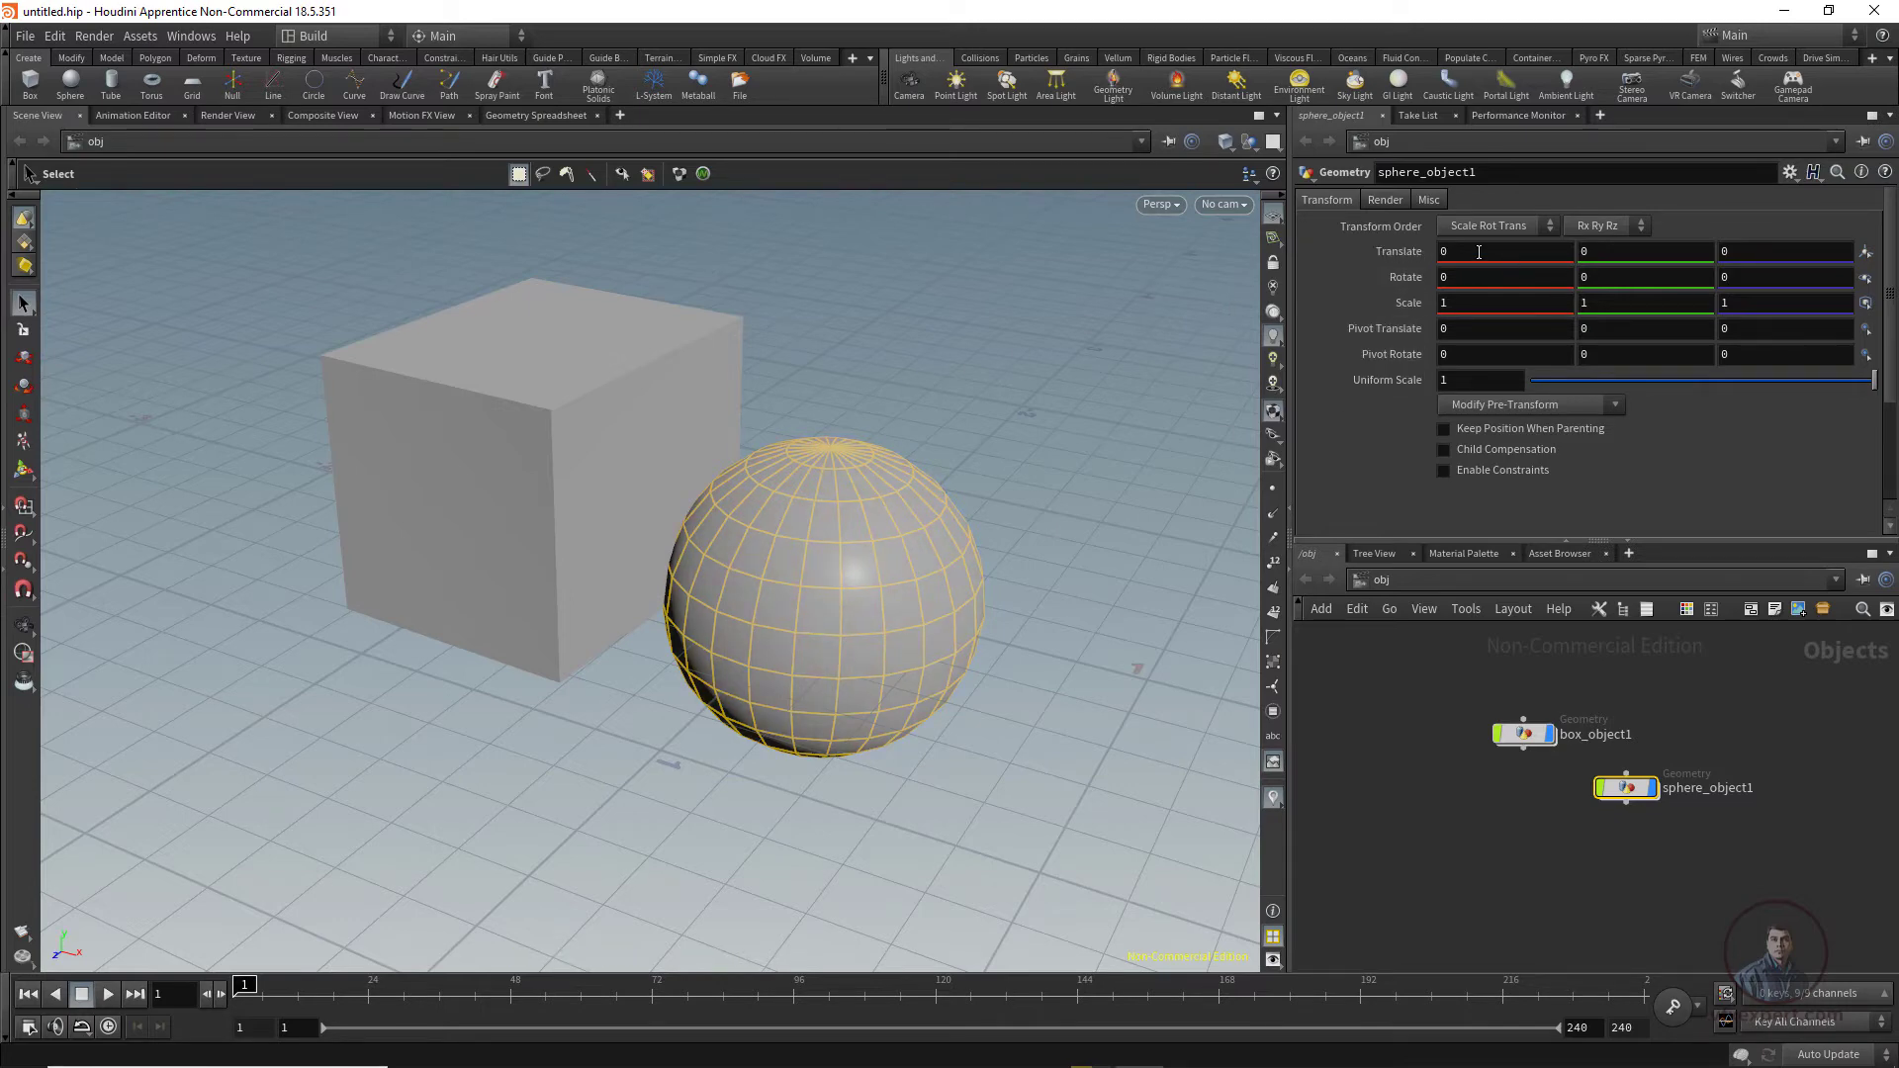
click(1479, 250)
scroll(1479, 249, down, 6)
scroll(1479, 250, up, 6)
scroll(1479, 250, down, 1)
scroll(1479, 249, up, 1)
click(1599, 252)
scroll(1599, 252, down, 6)
scroll(1599, 251, up, 6)
scroll(1599, 251, down, 4)
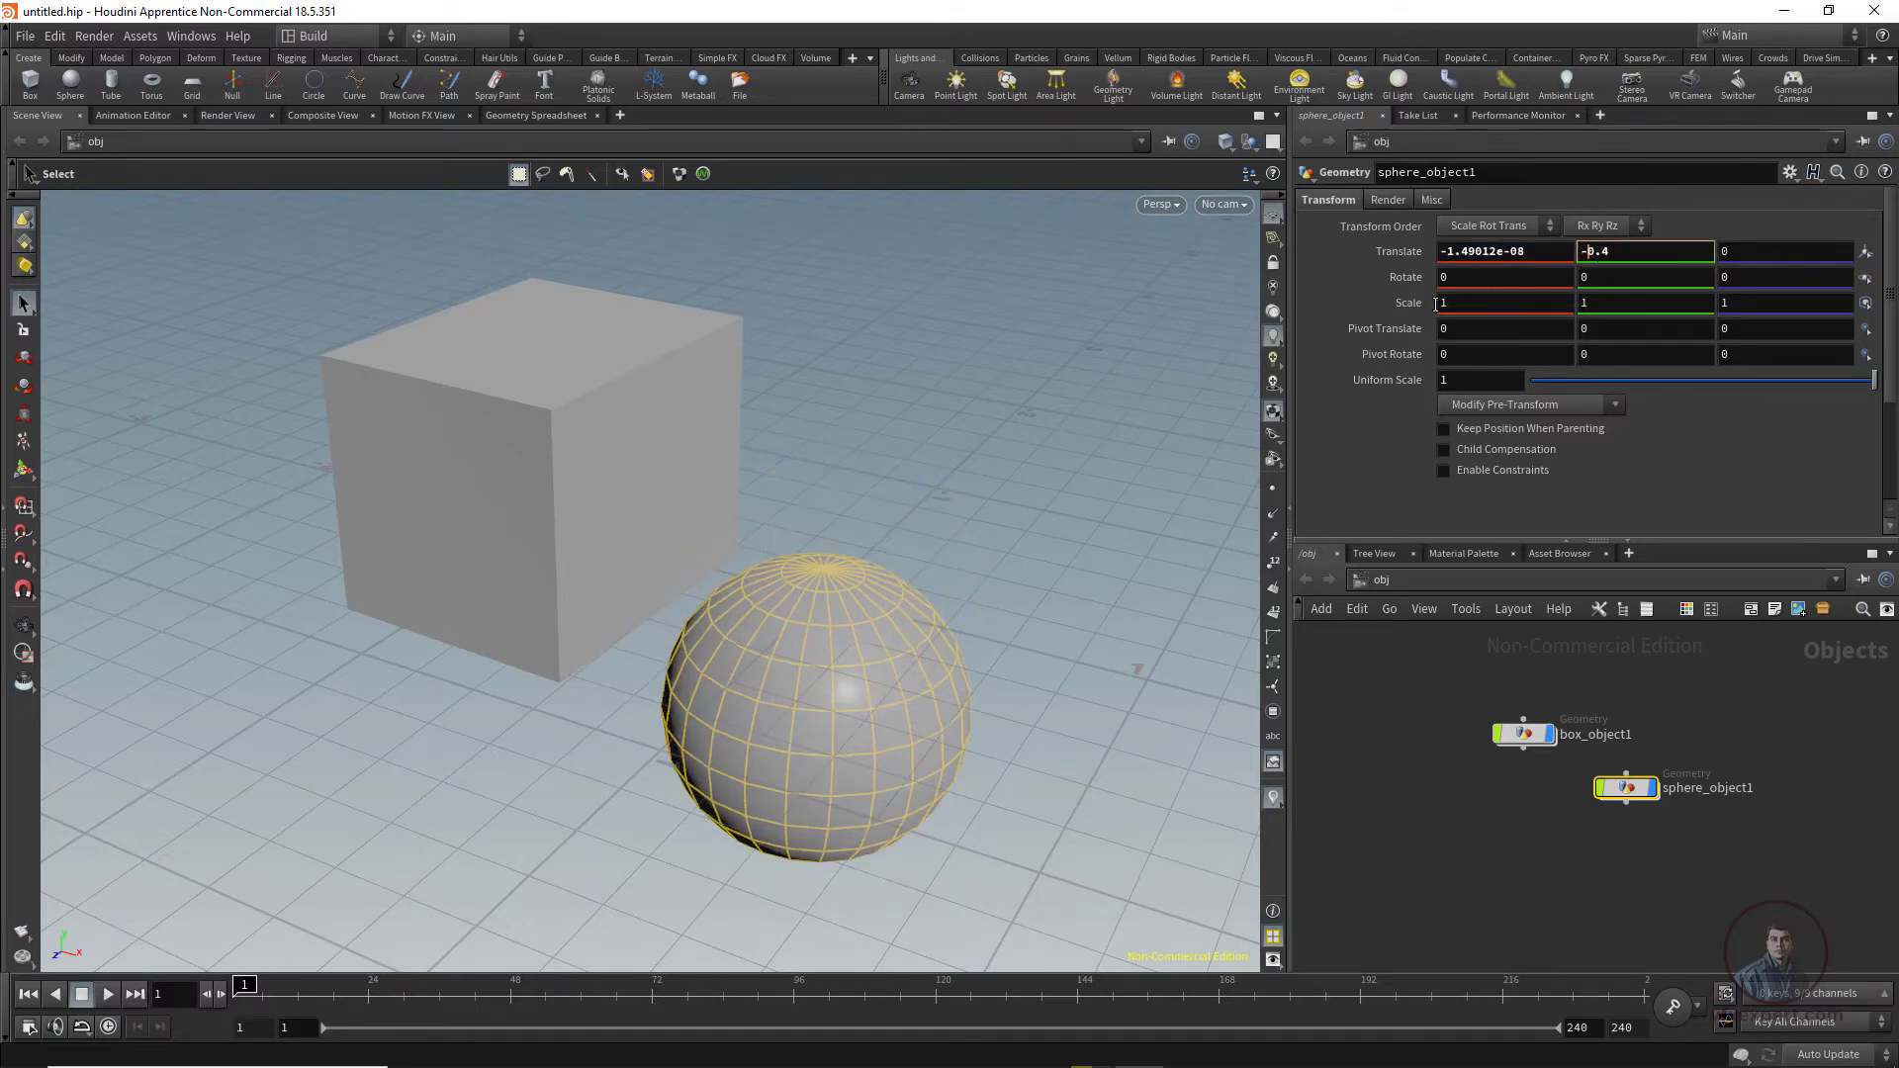
Step: Try different X scale values on the sphere, such as 0.9, and reset its X scale to 1
click(1476, 305)
scroll(1476, 303, down, 8)
scroll(1476, 304, up, 8)
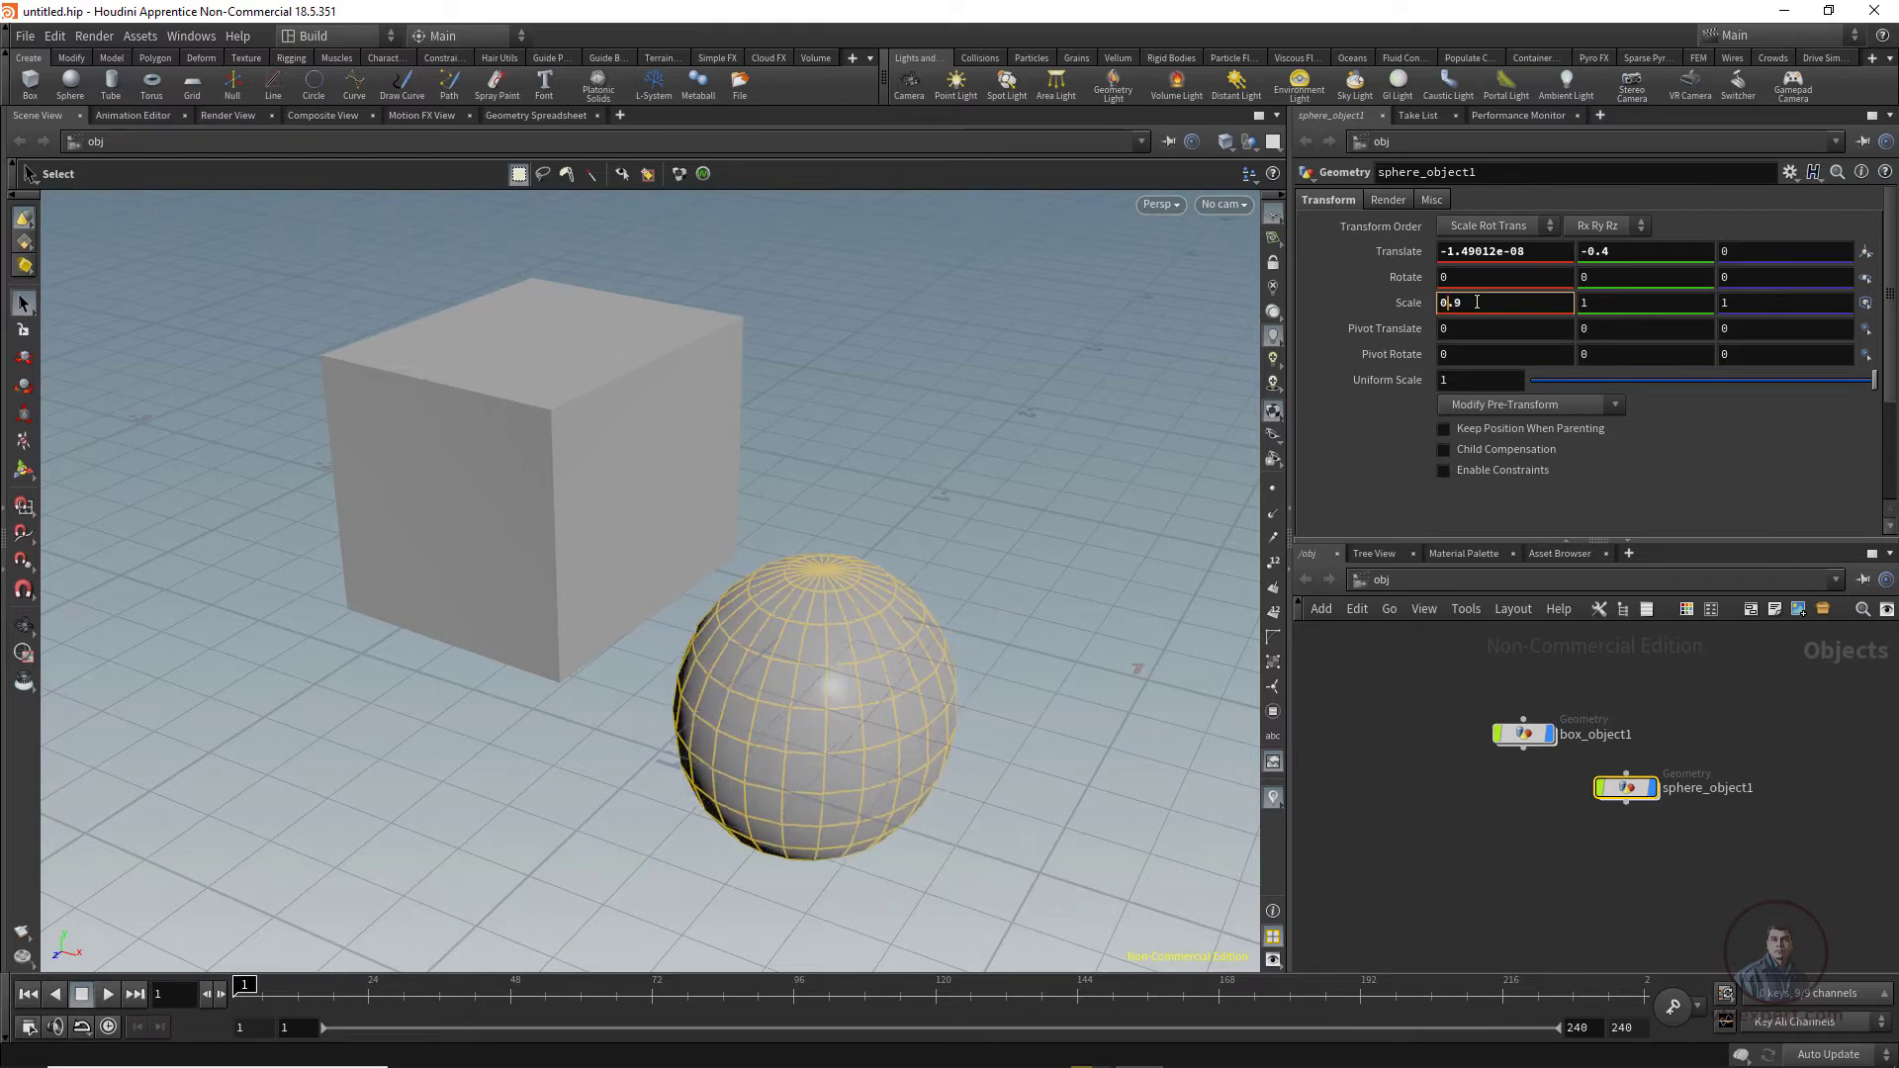
scroll(1477, 303, down, 1)
click(1484, 302)
drag(1471, 301, 1439, 303)
text(1)
key(Return)
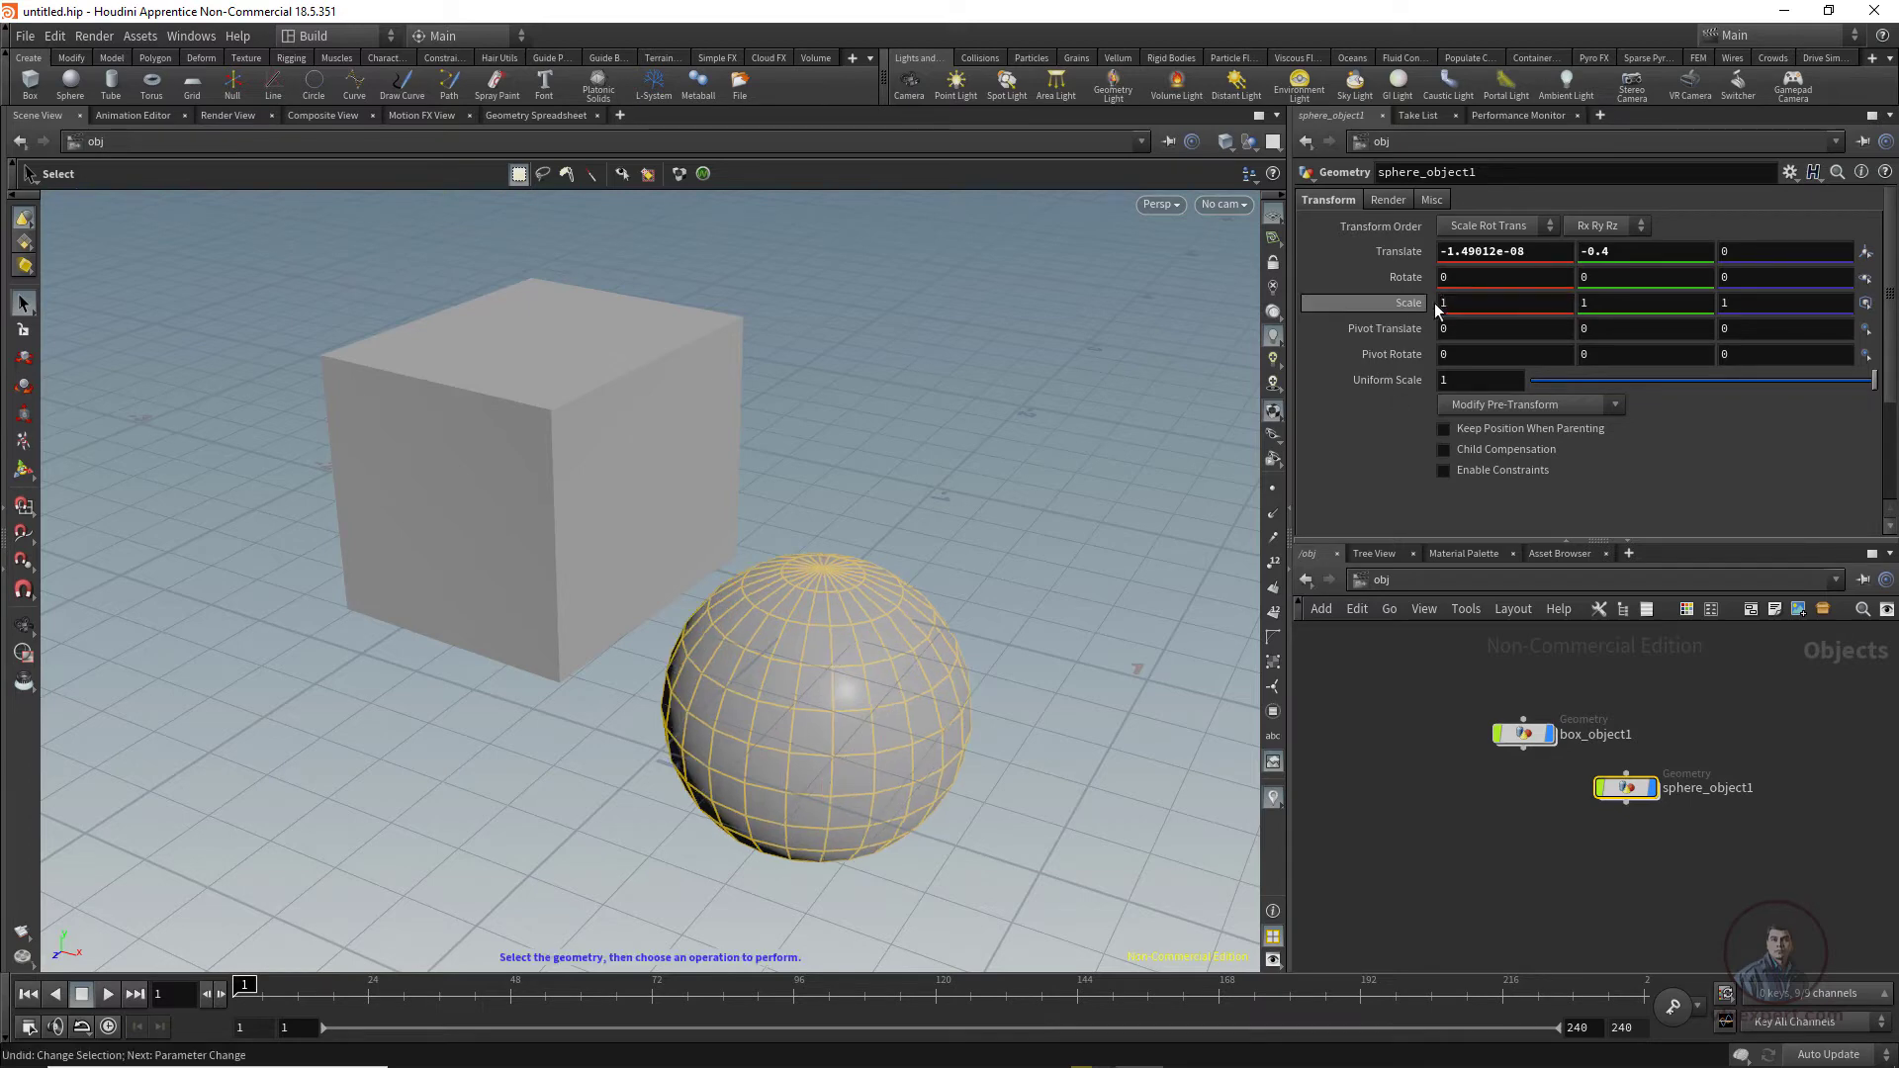
Step: Set the sphere's scale to 2 in X, Y and Z, and deselect it
drag(1441, 302, 1434, 301)
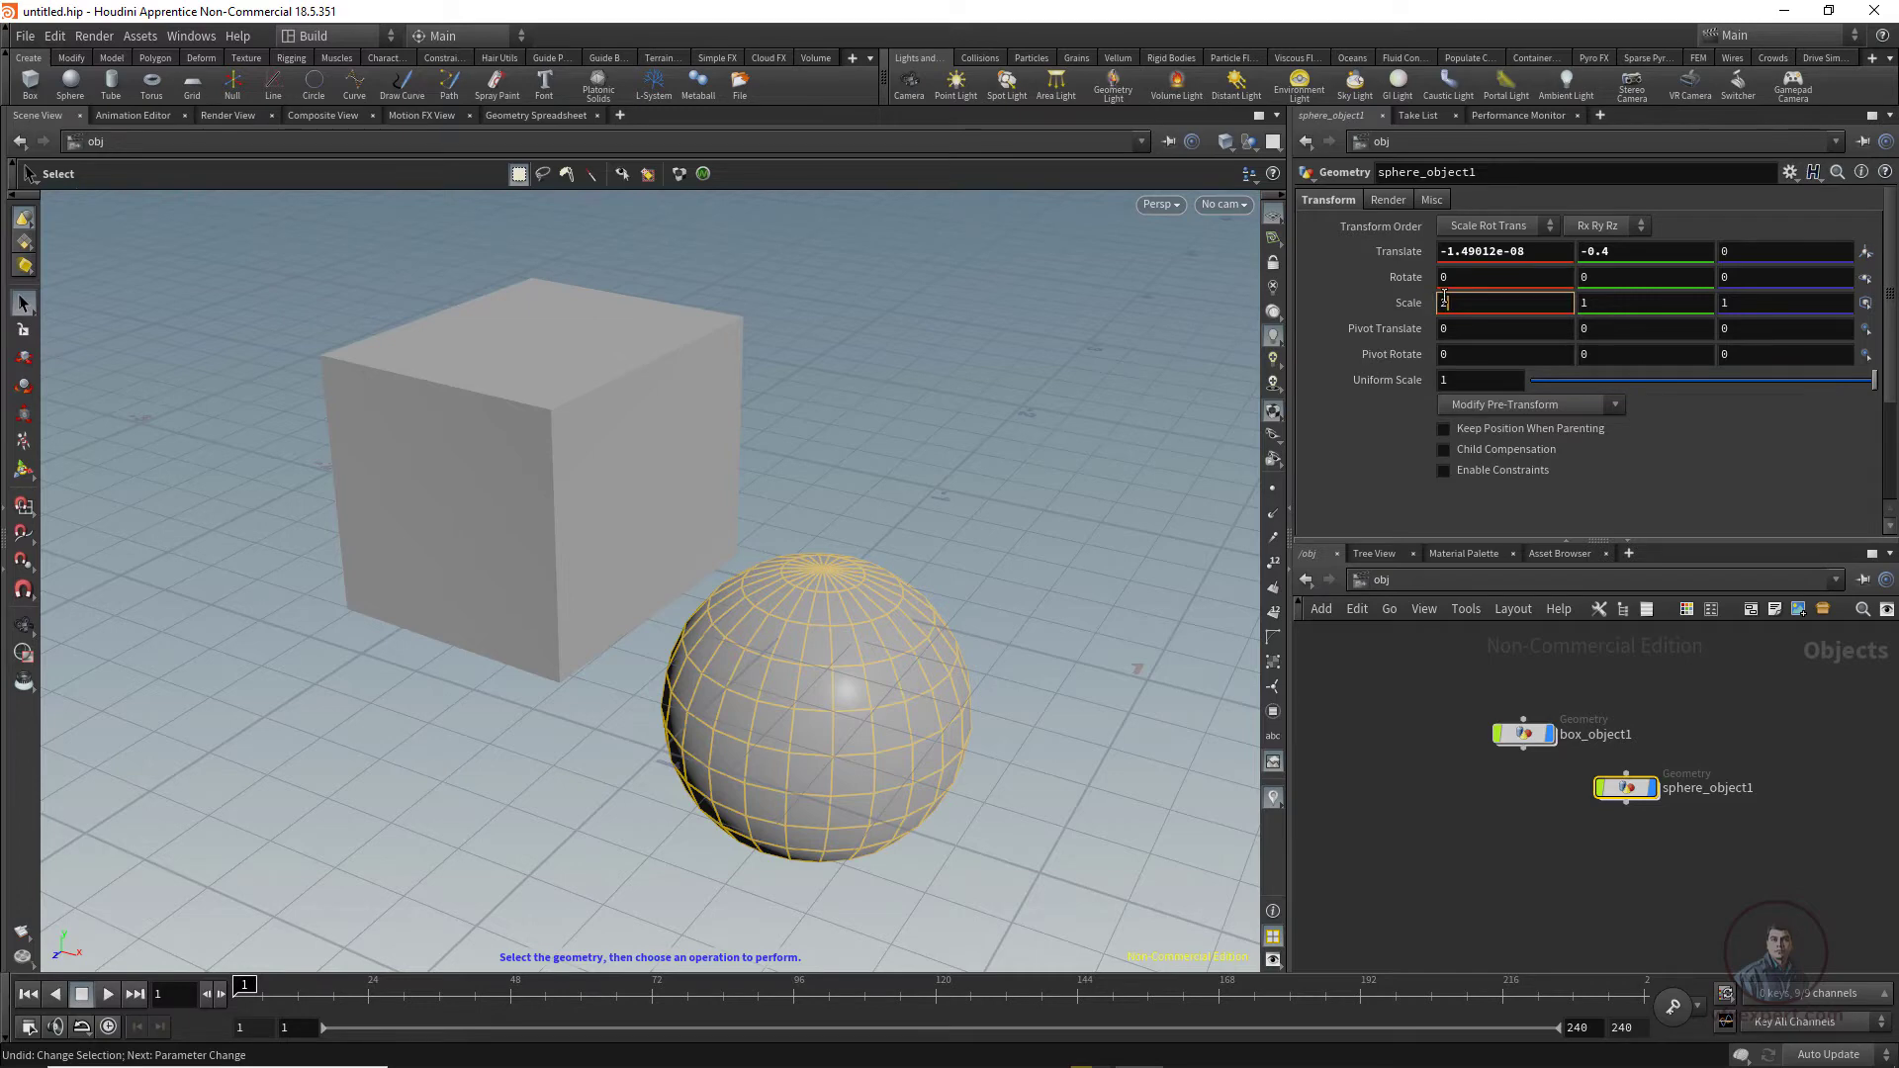
text(2)
key(Tab)
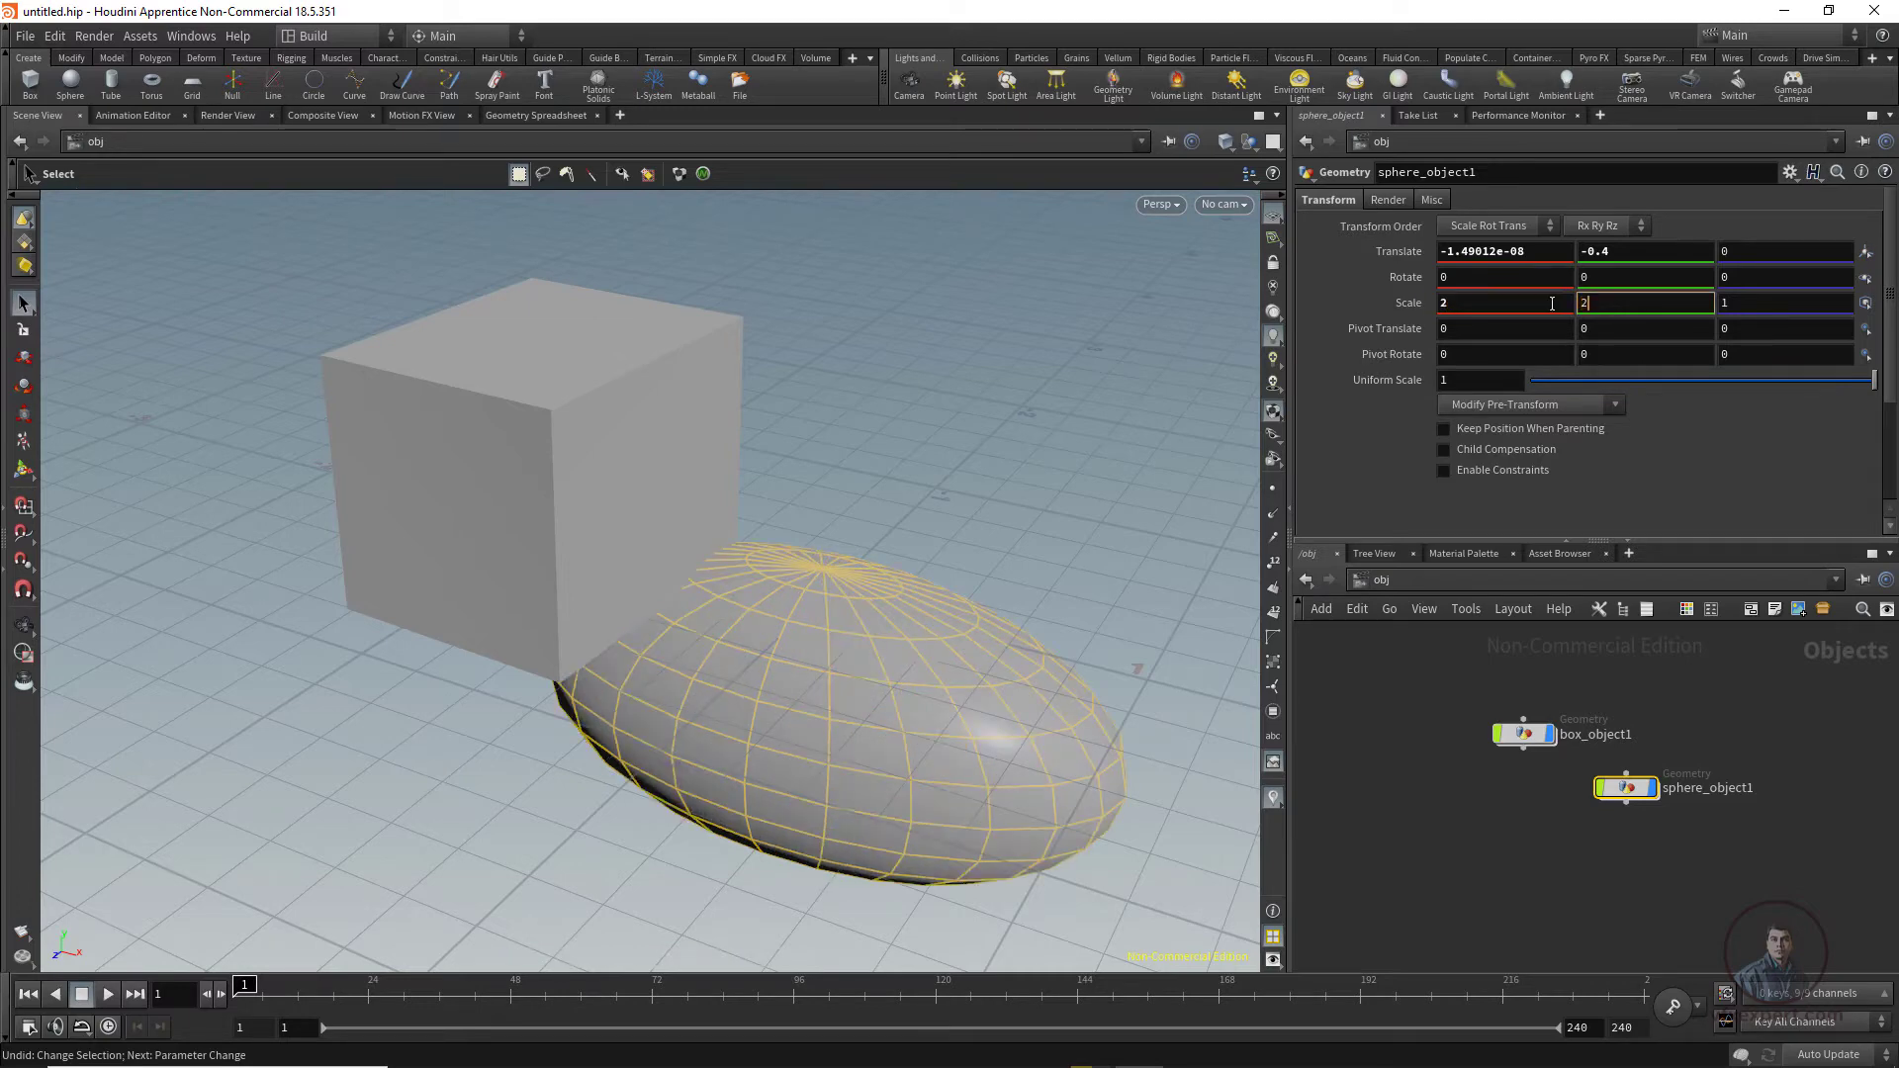
text(2)
key(Tab)
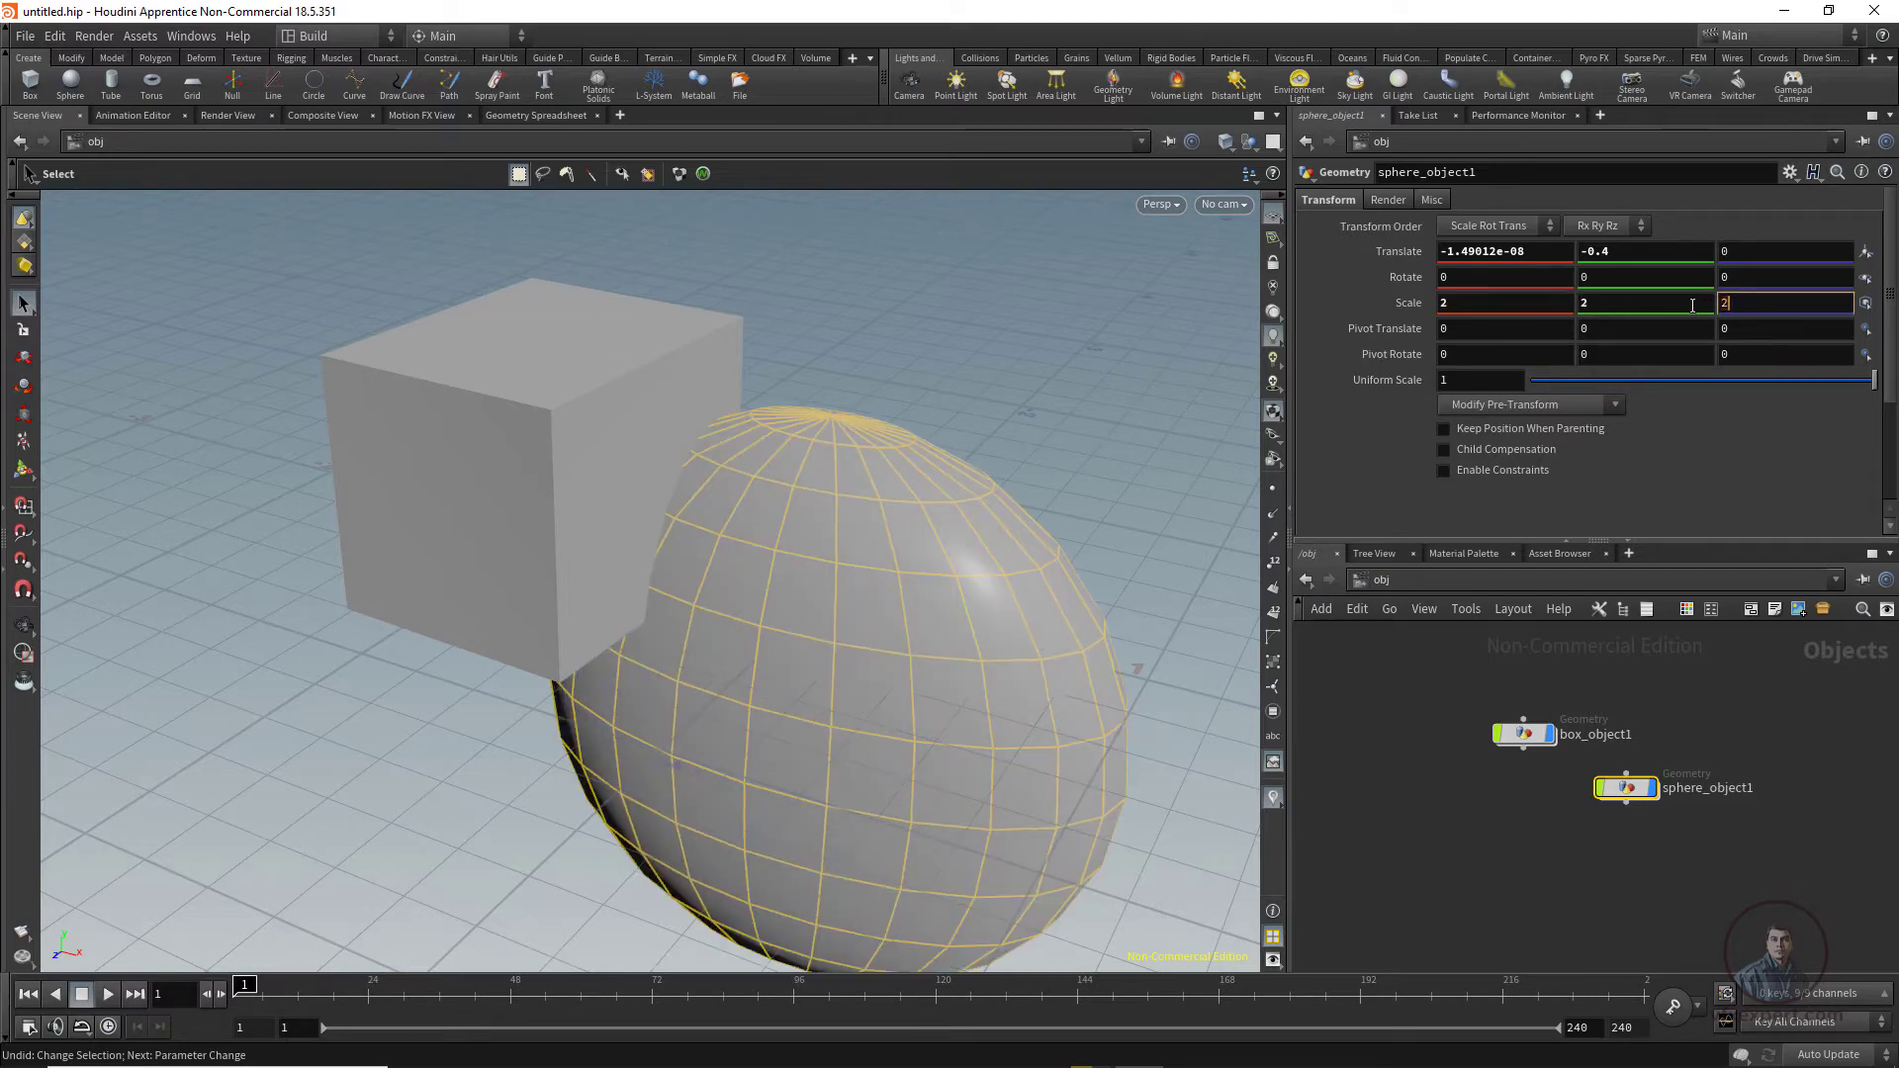
text(2)
key(Return)
click(1173, 441)
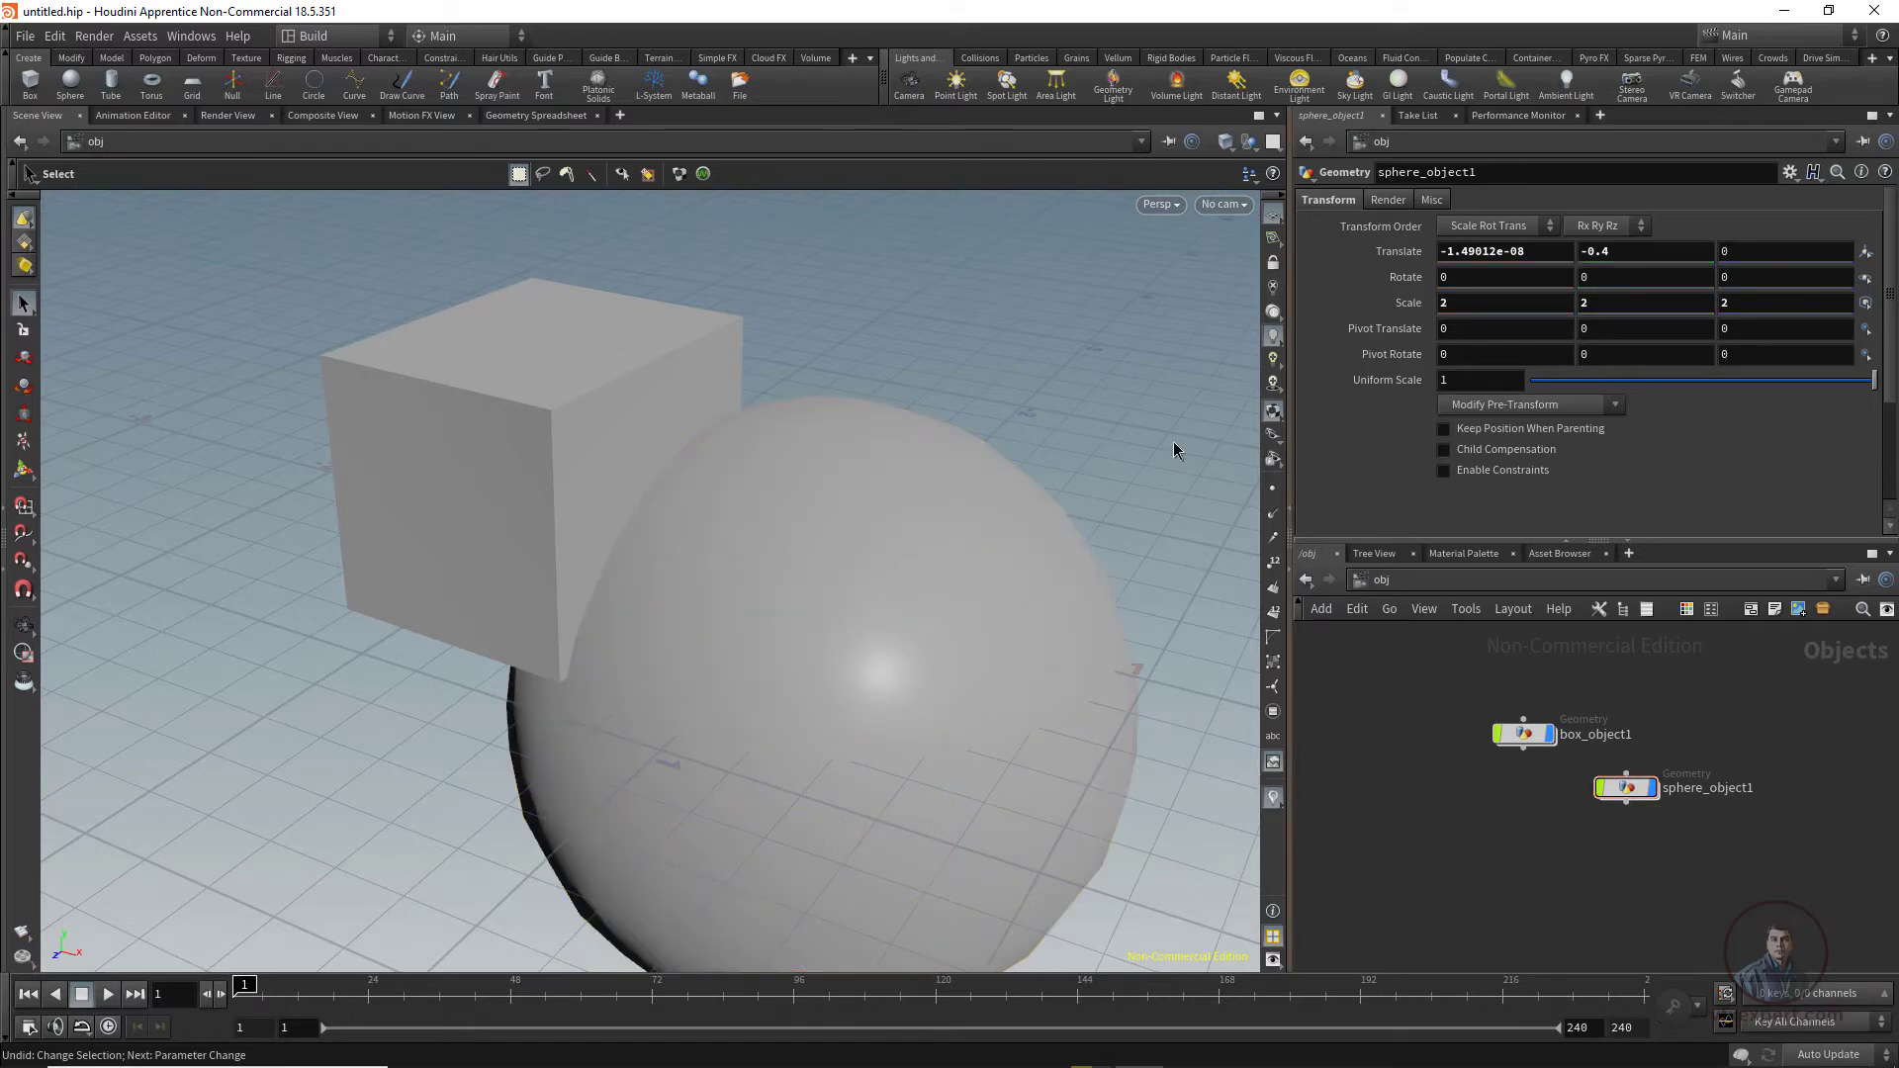
Step: Undo the sphere's enlargement on all three axes and clear the selection
key(ctrl+z)
key(ctrl+z)
key(ctrl+z)
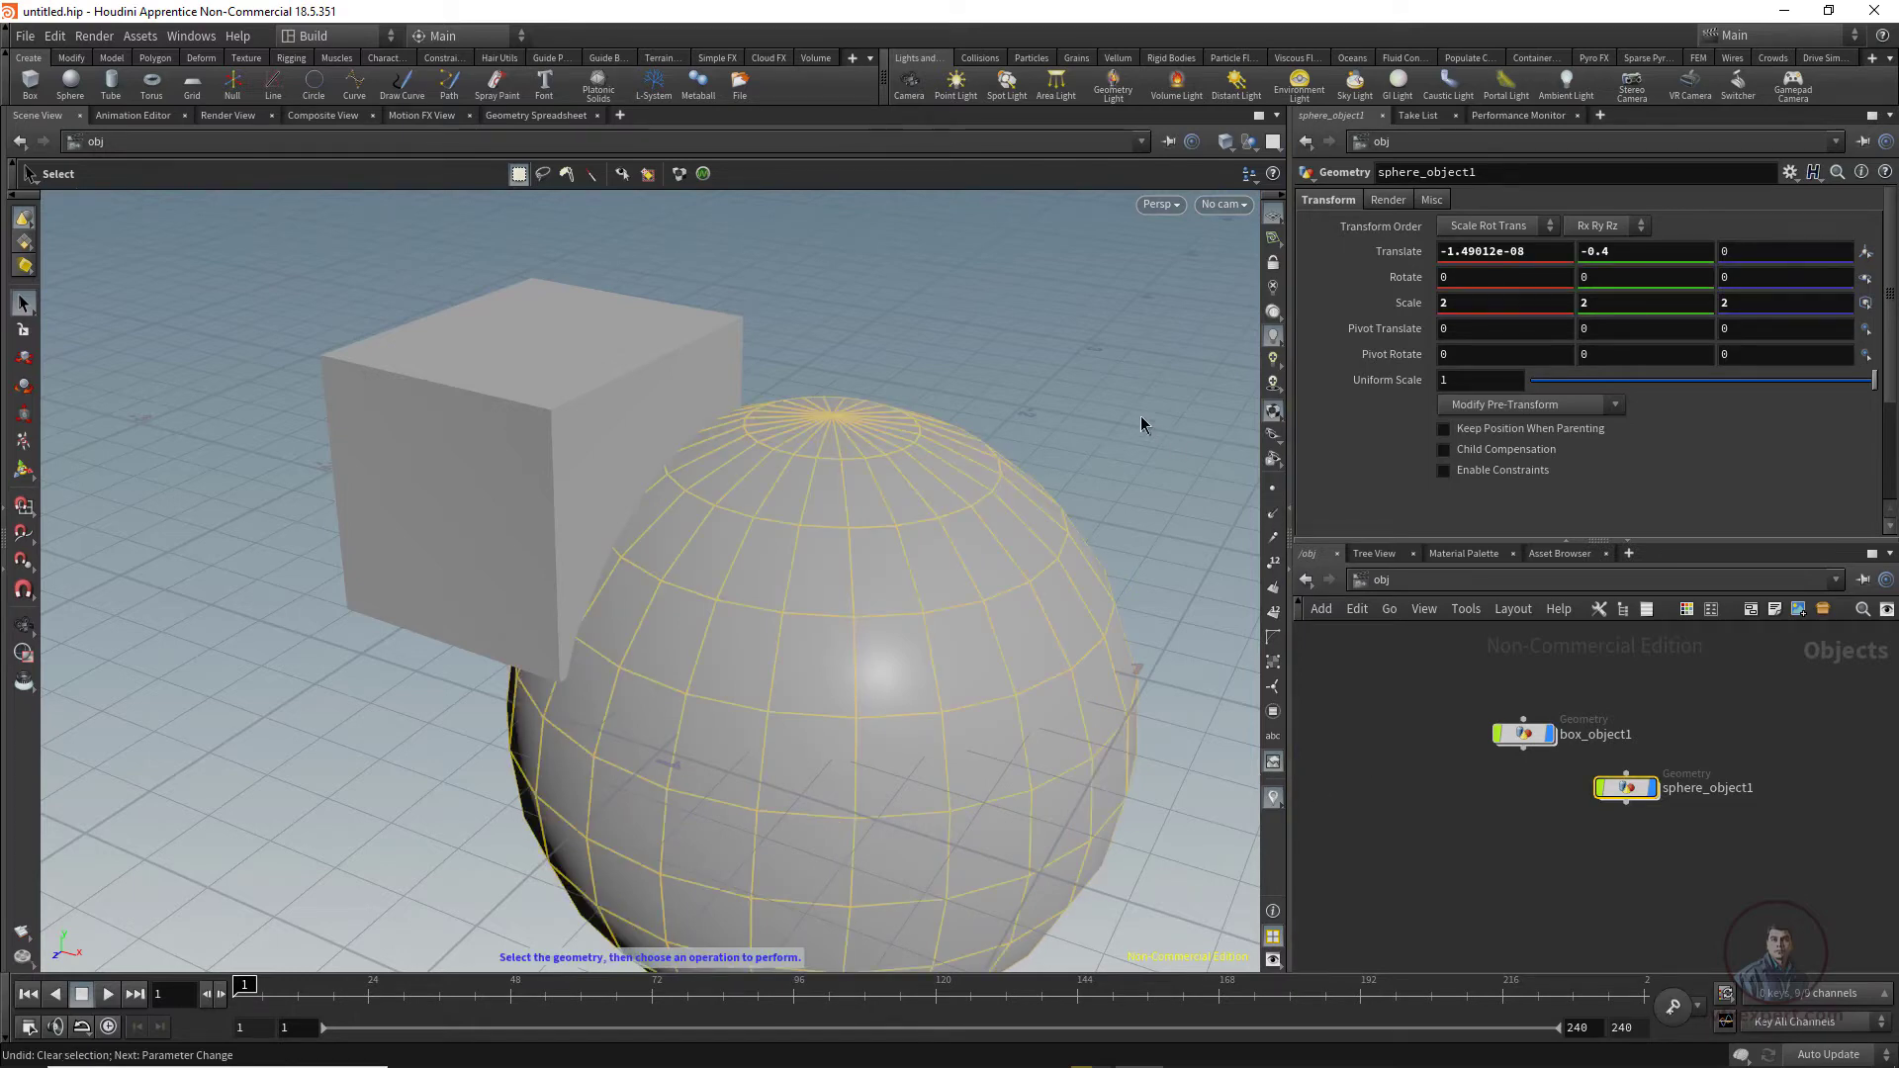
key(ctrl+z)
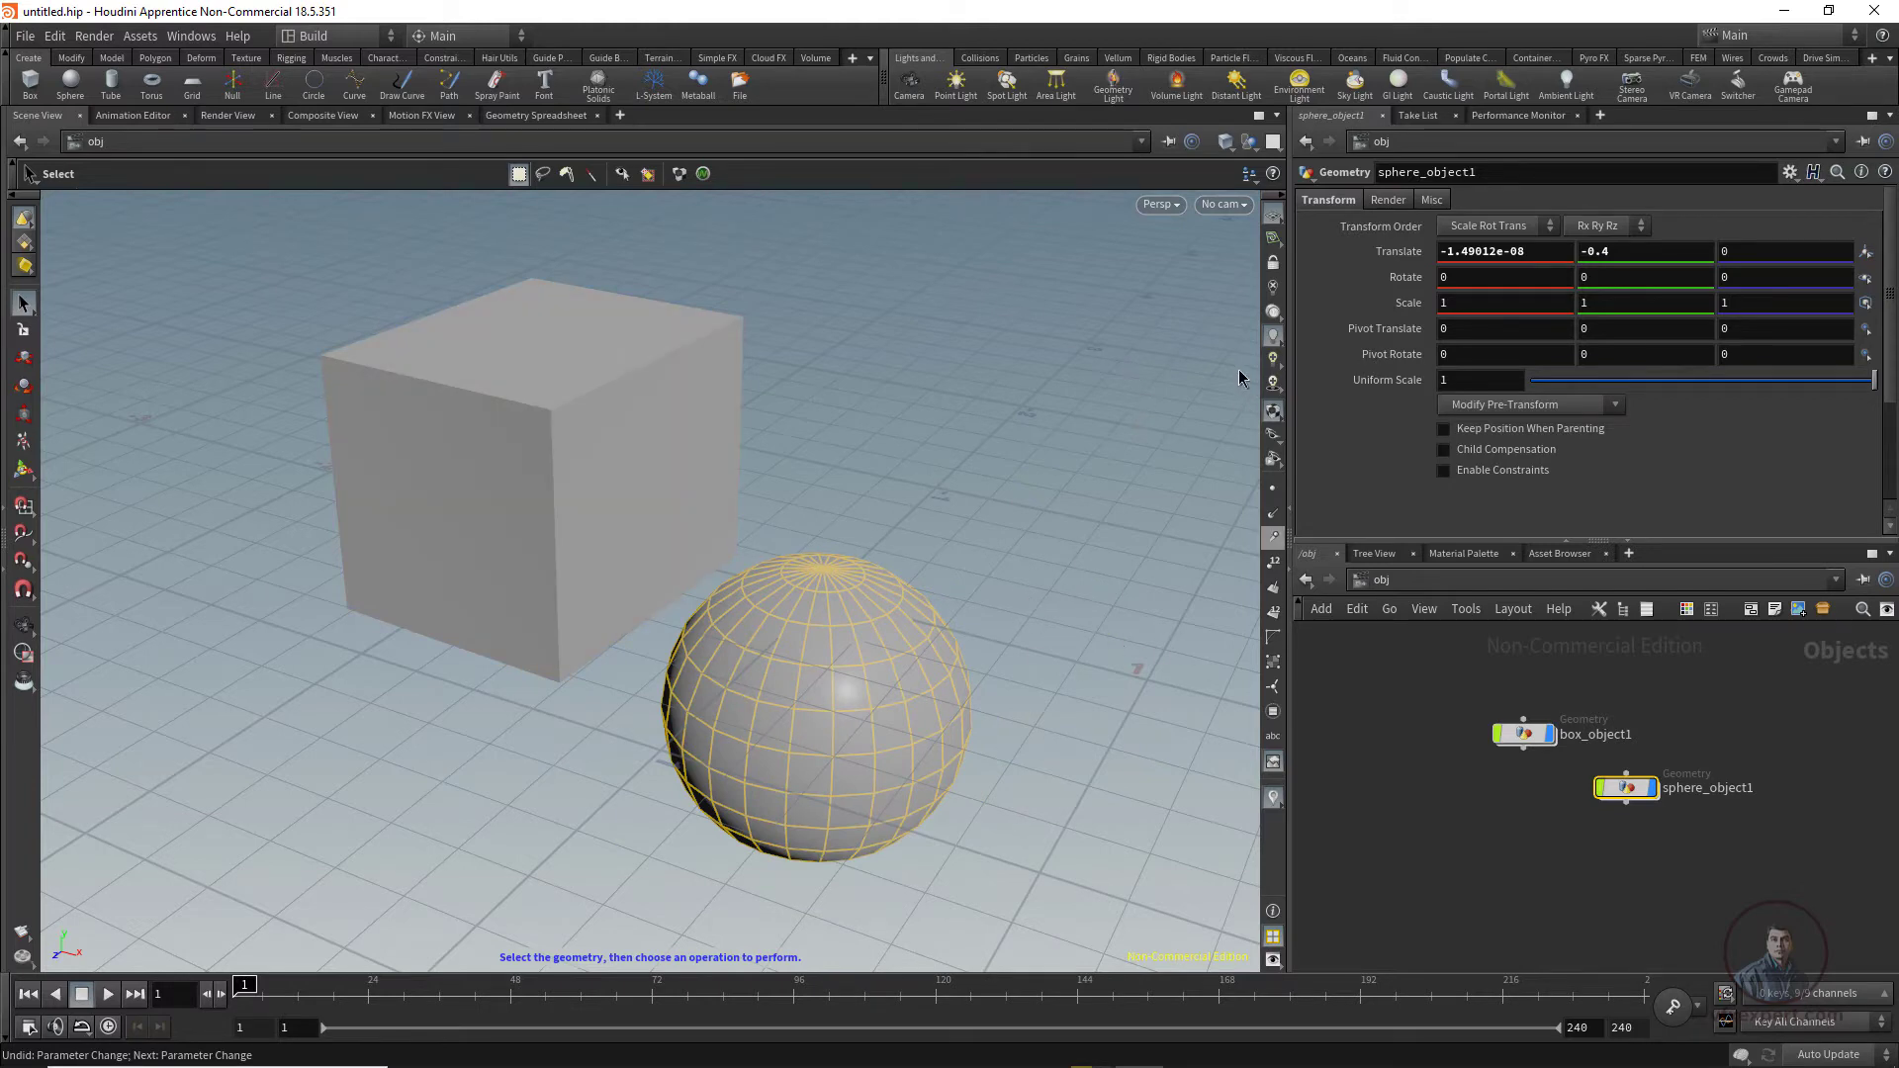
click(950, 429)
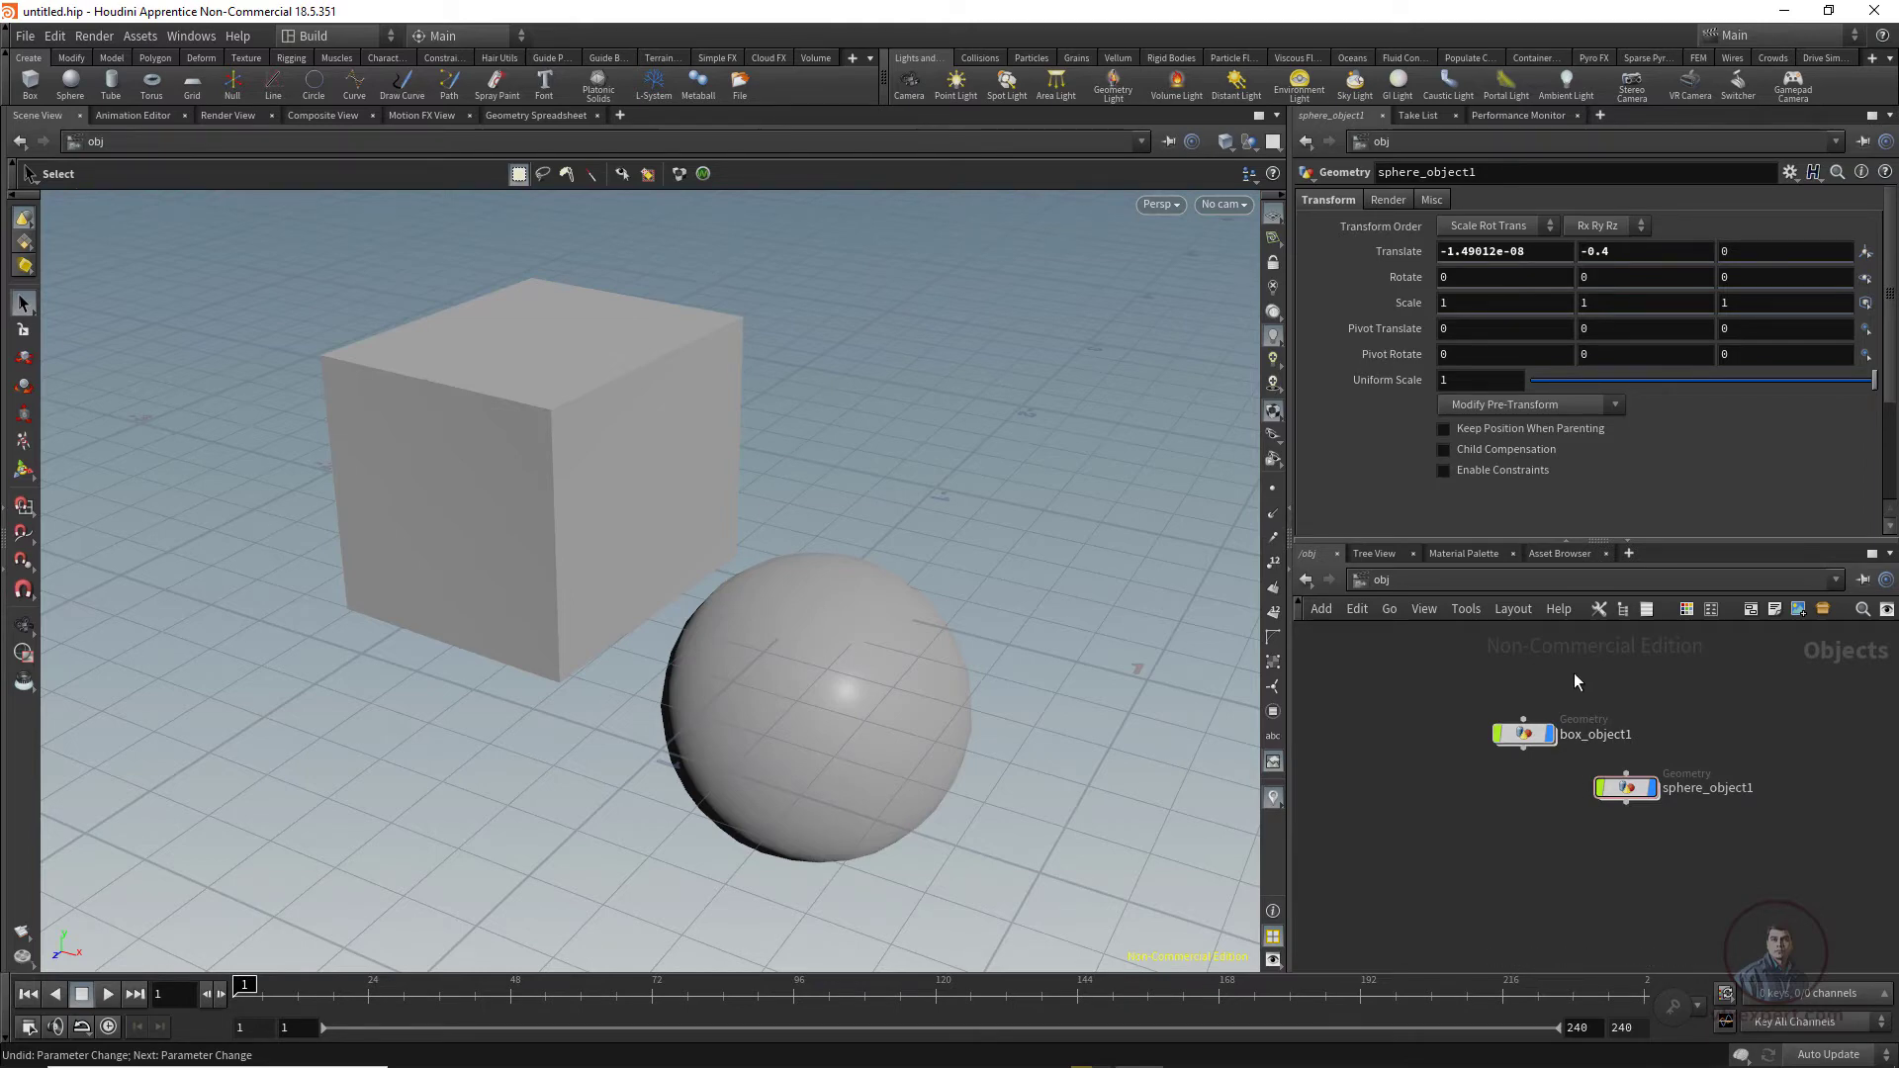
Step: Explore the object network by zooming and panning, and frame both the box and sphere nodes
scroll(1577, 683, up, 3)
scroll(1590, 740, down, 3)
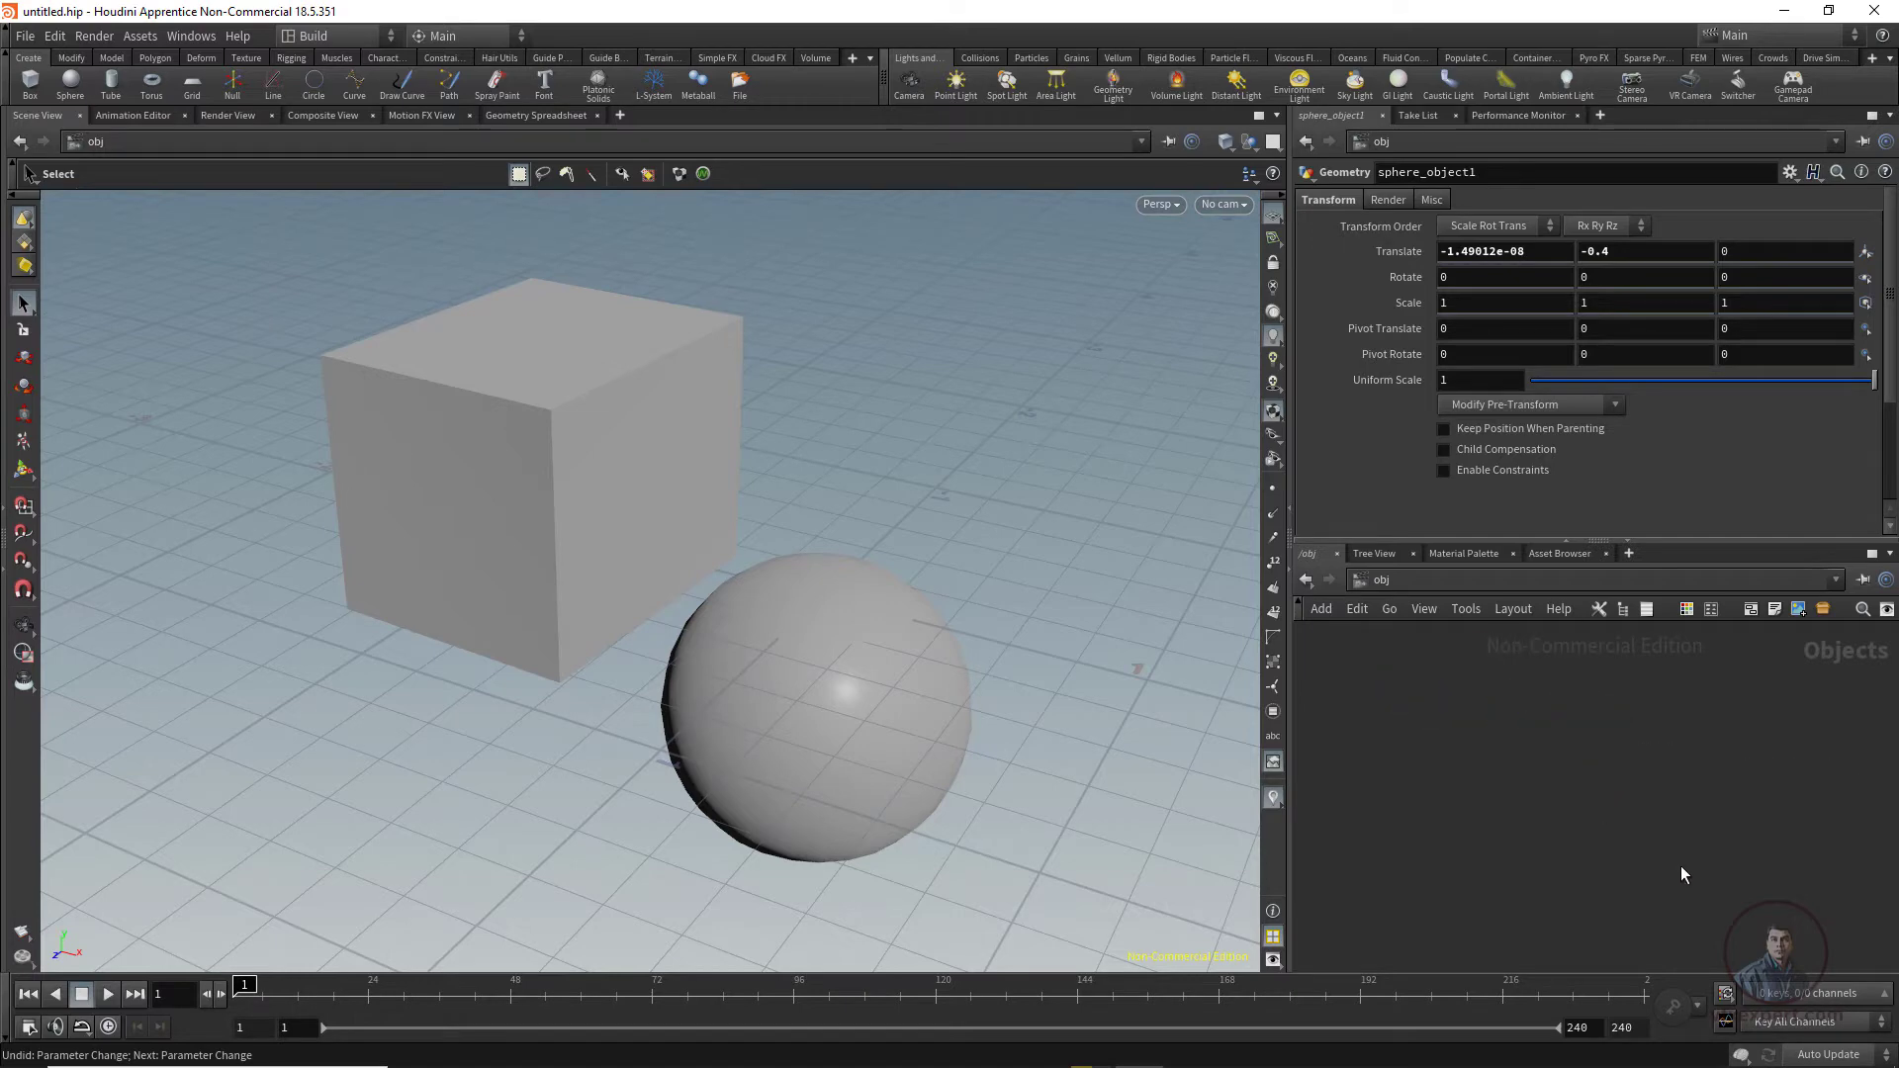
mouse_move(1558, 729)
scroll(1560, 730, up, 3)
scroll(1571, 752, down, 4)
scroll(1569, 748, up, 4)
scroll(1569, 748, down, 3)
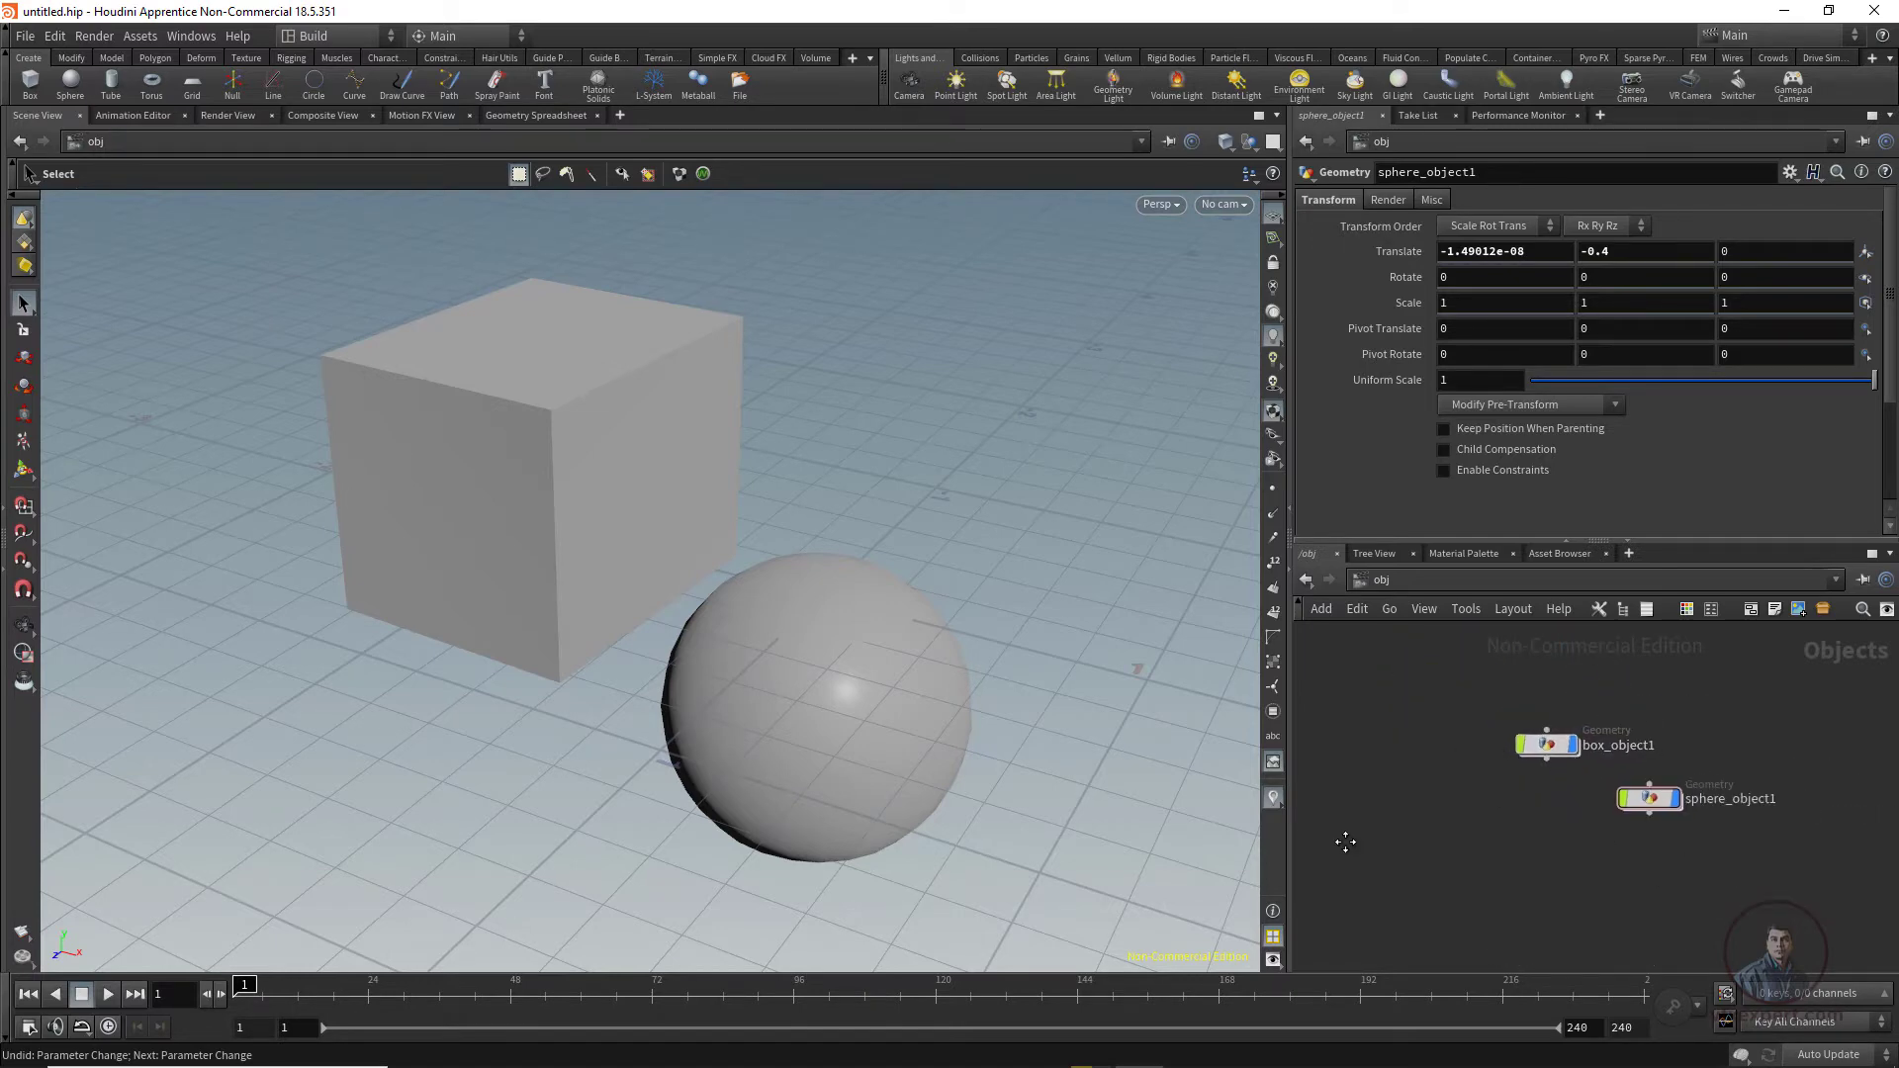
middle_drag(1588, 851, 1365, 764)
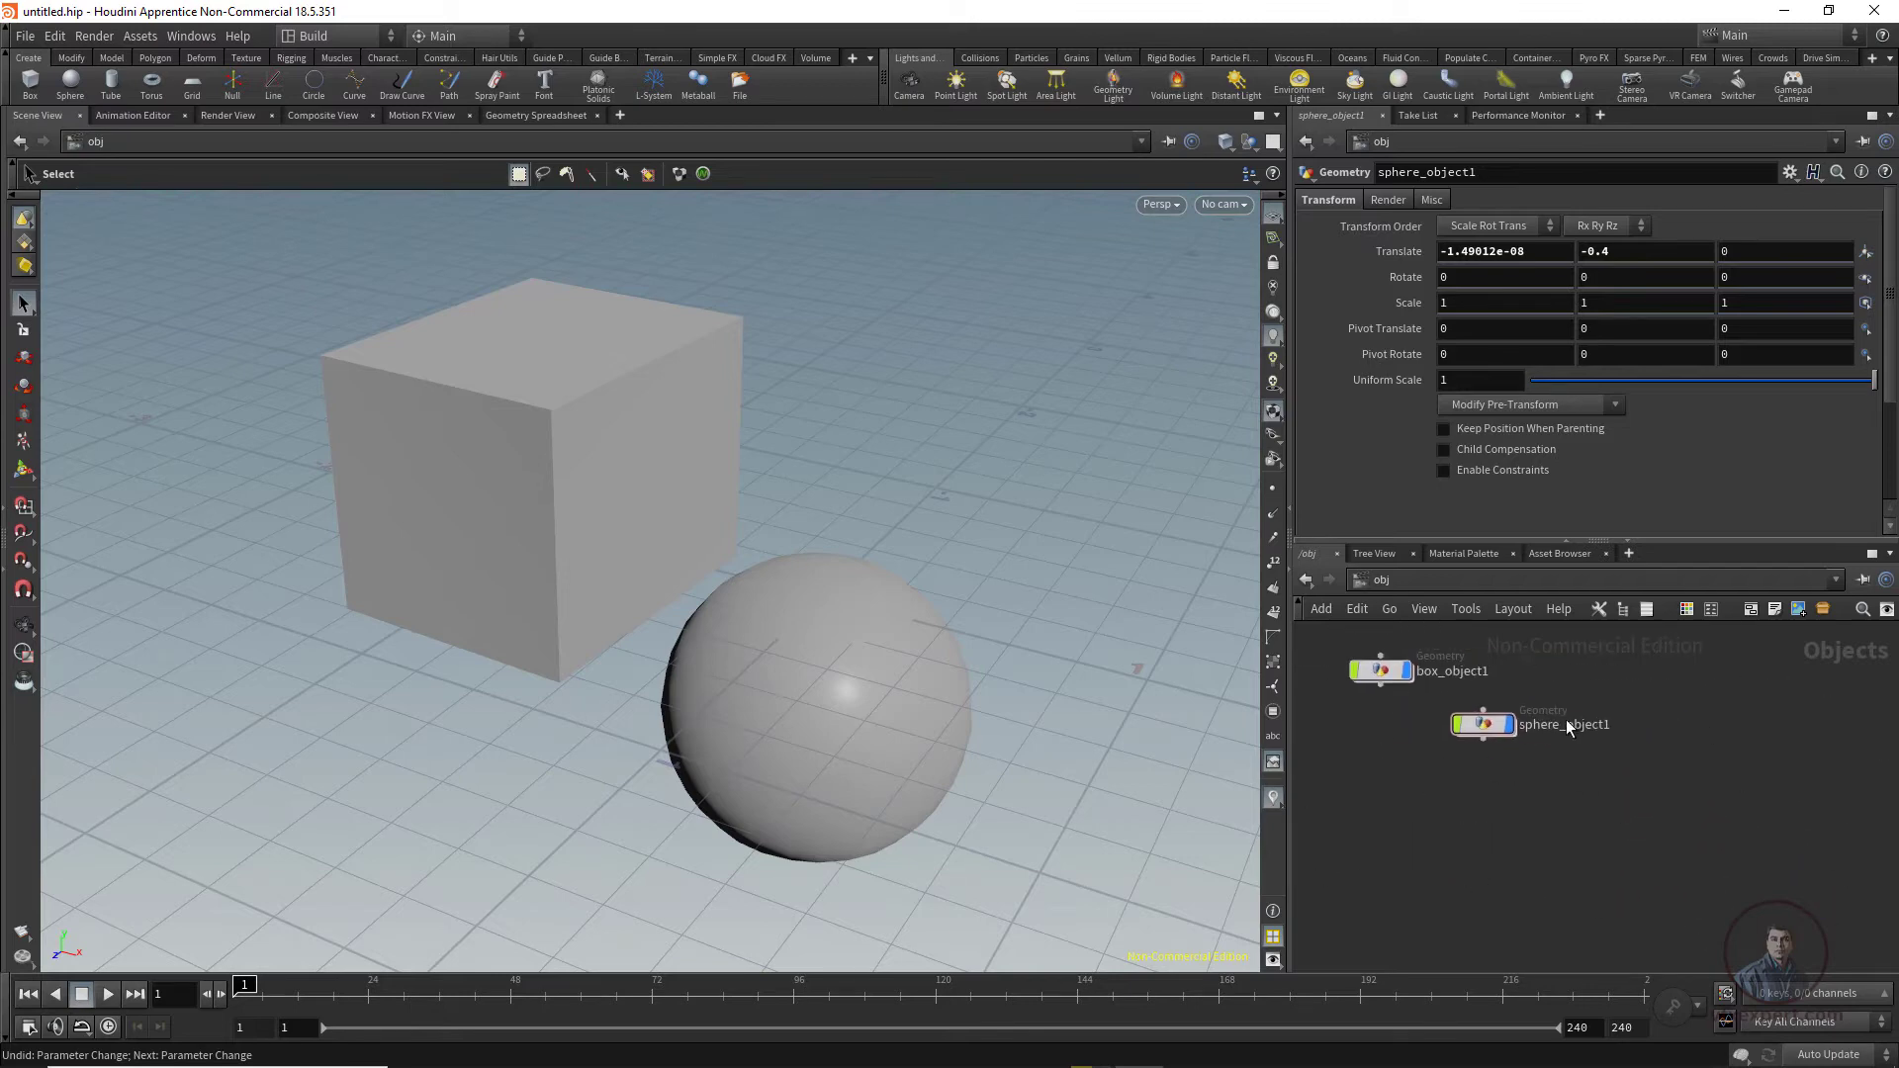
middle_drag(1649, 814, 1331, 799)
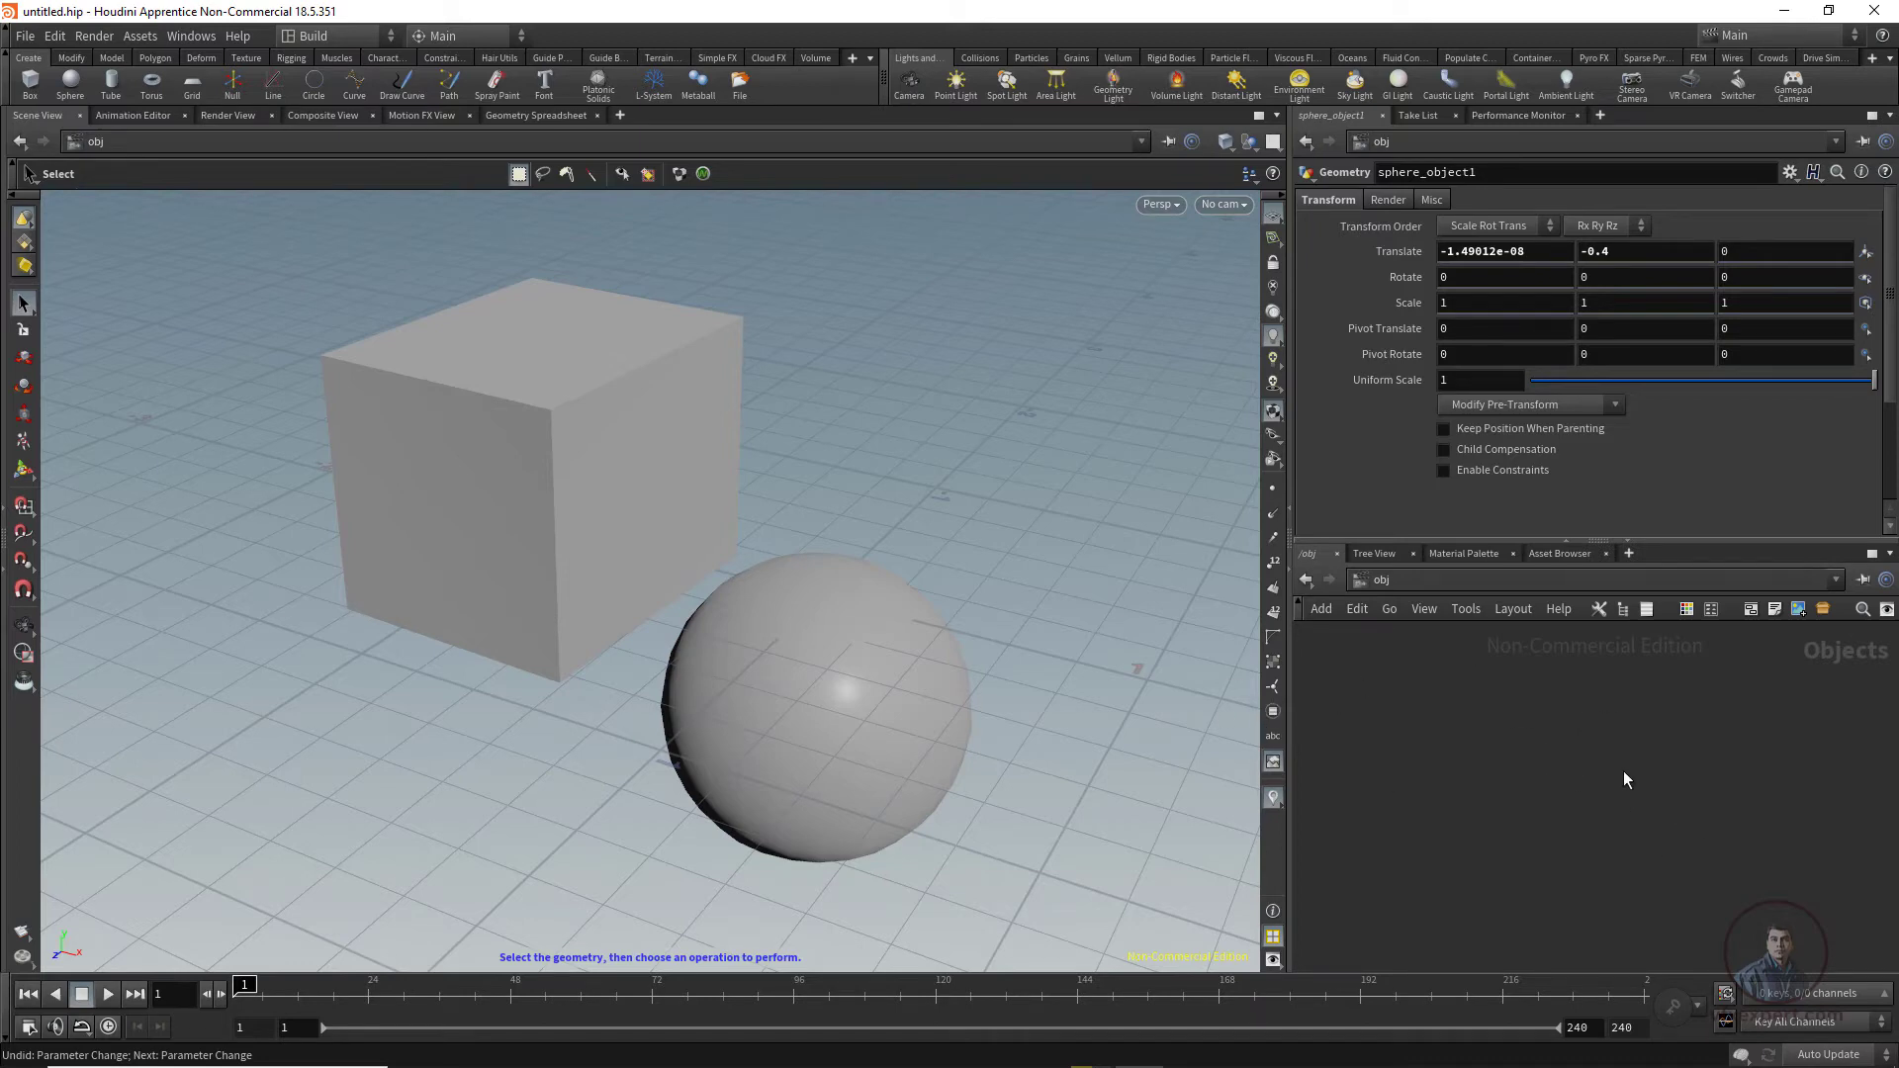
key(space)
key(h)
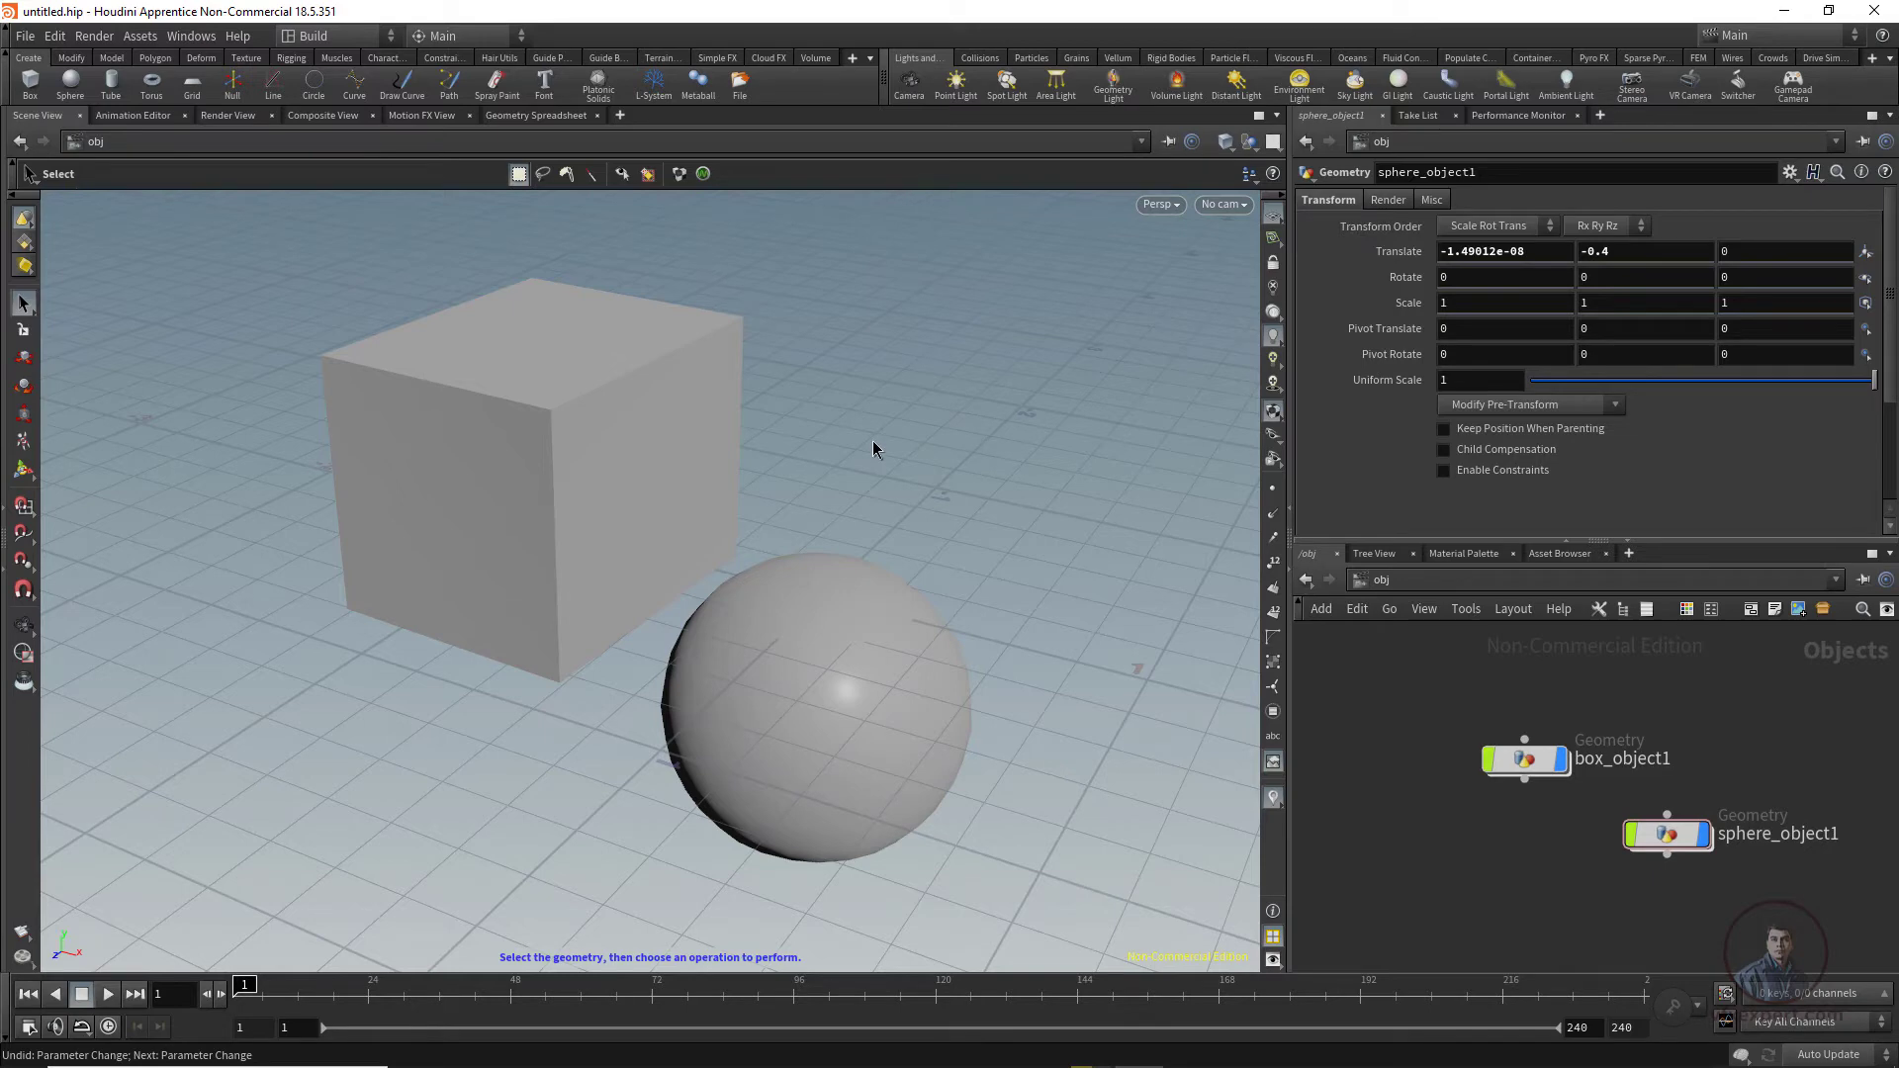
Step: Tumble the perspective view, select the box to inspect it closer up, deselect it and return to a view of both objects
alt+drag(873, 448, 1072, 461)
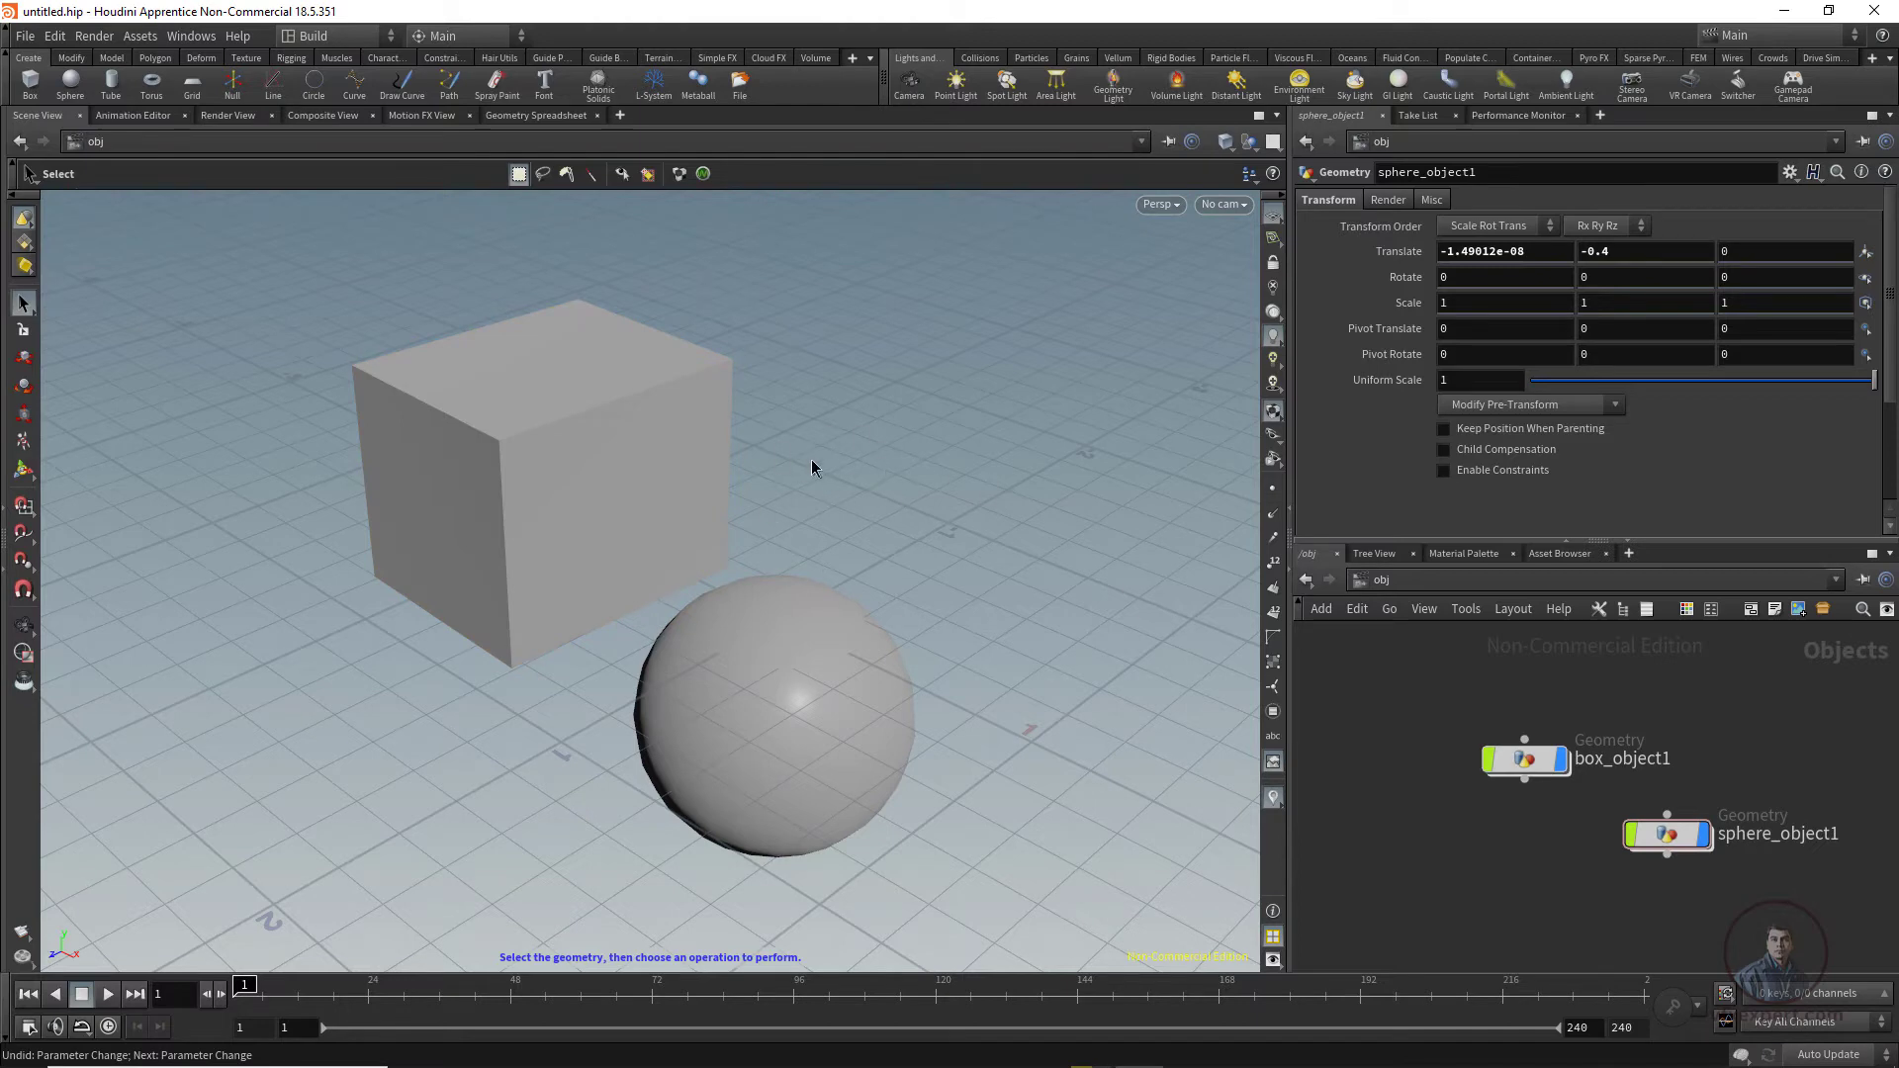
click(600, 436)
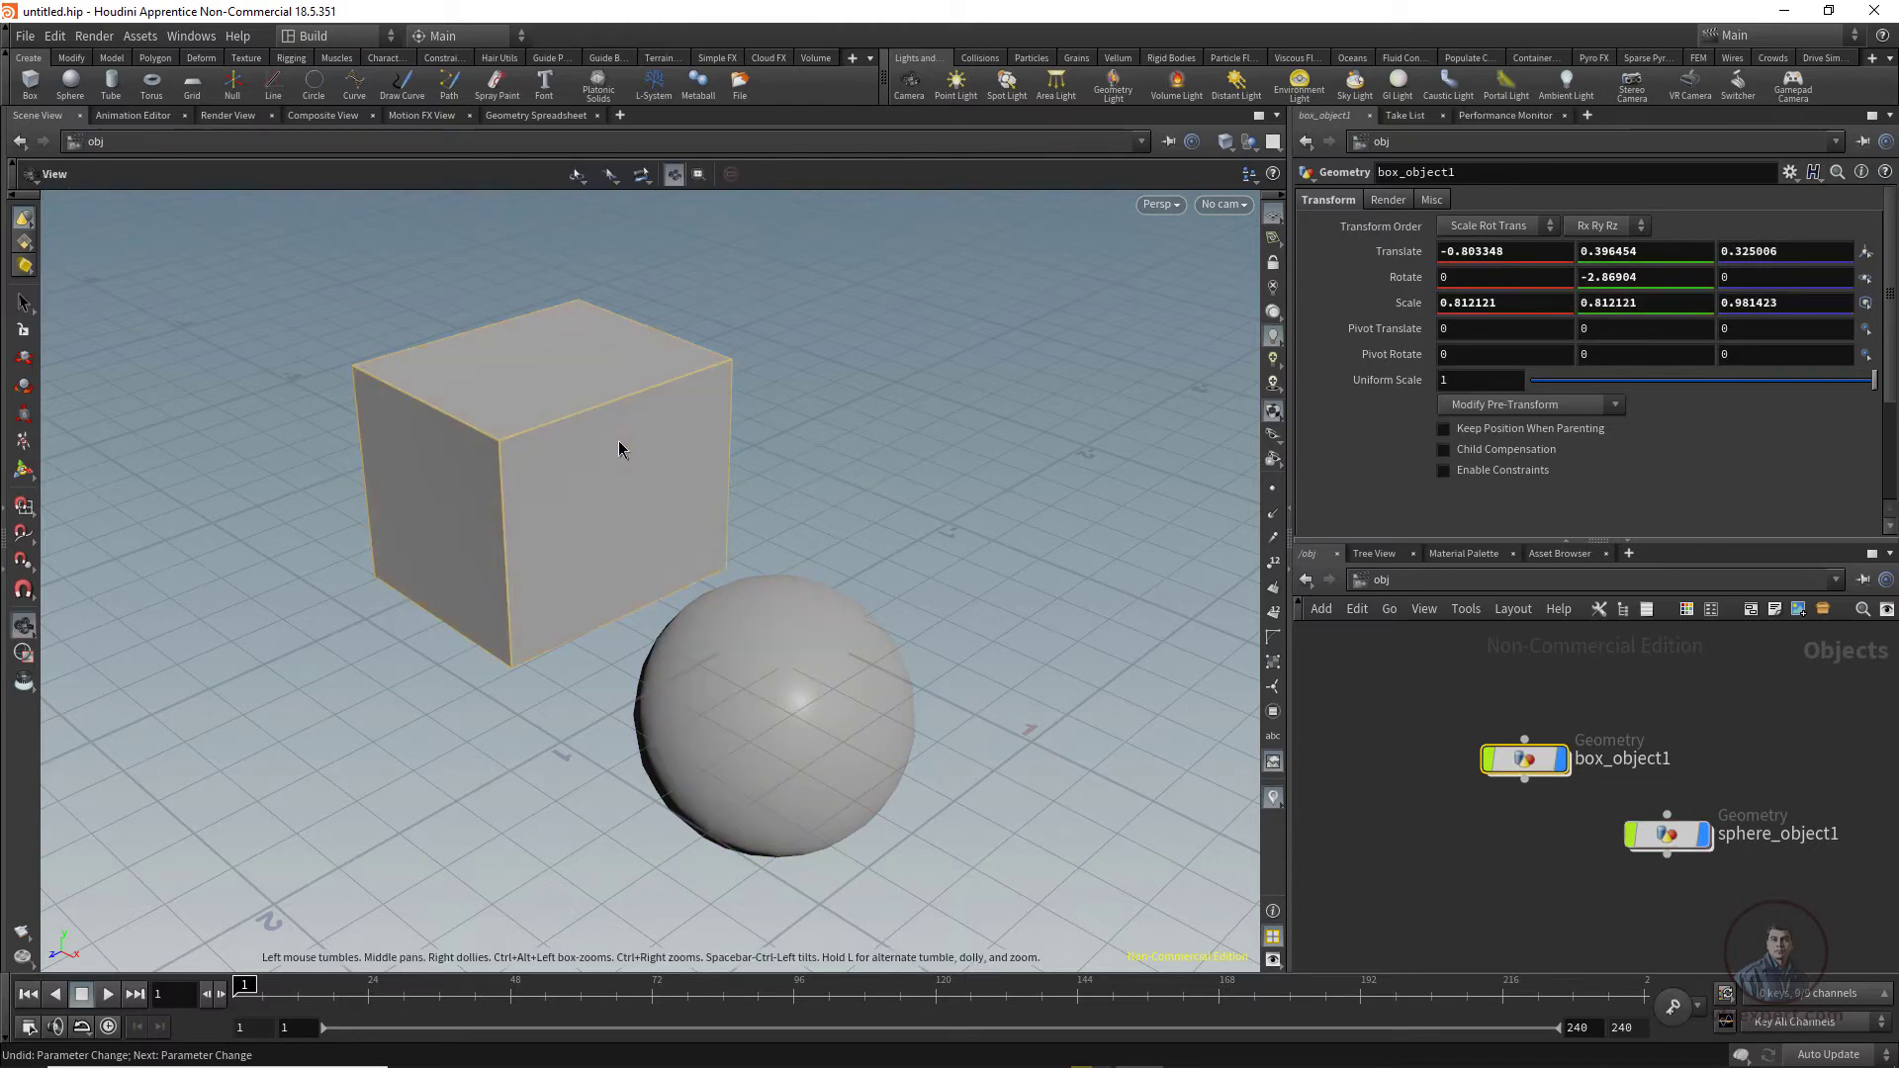
scroll(619, 442, up, 4)
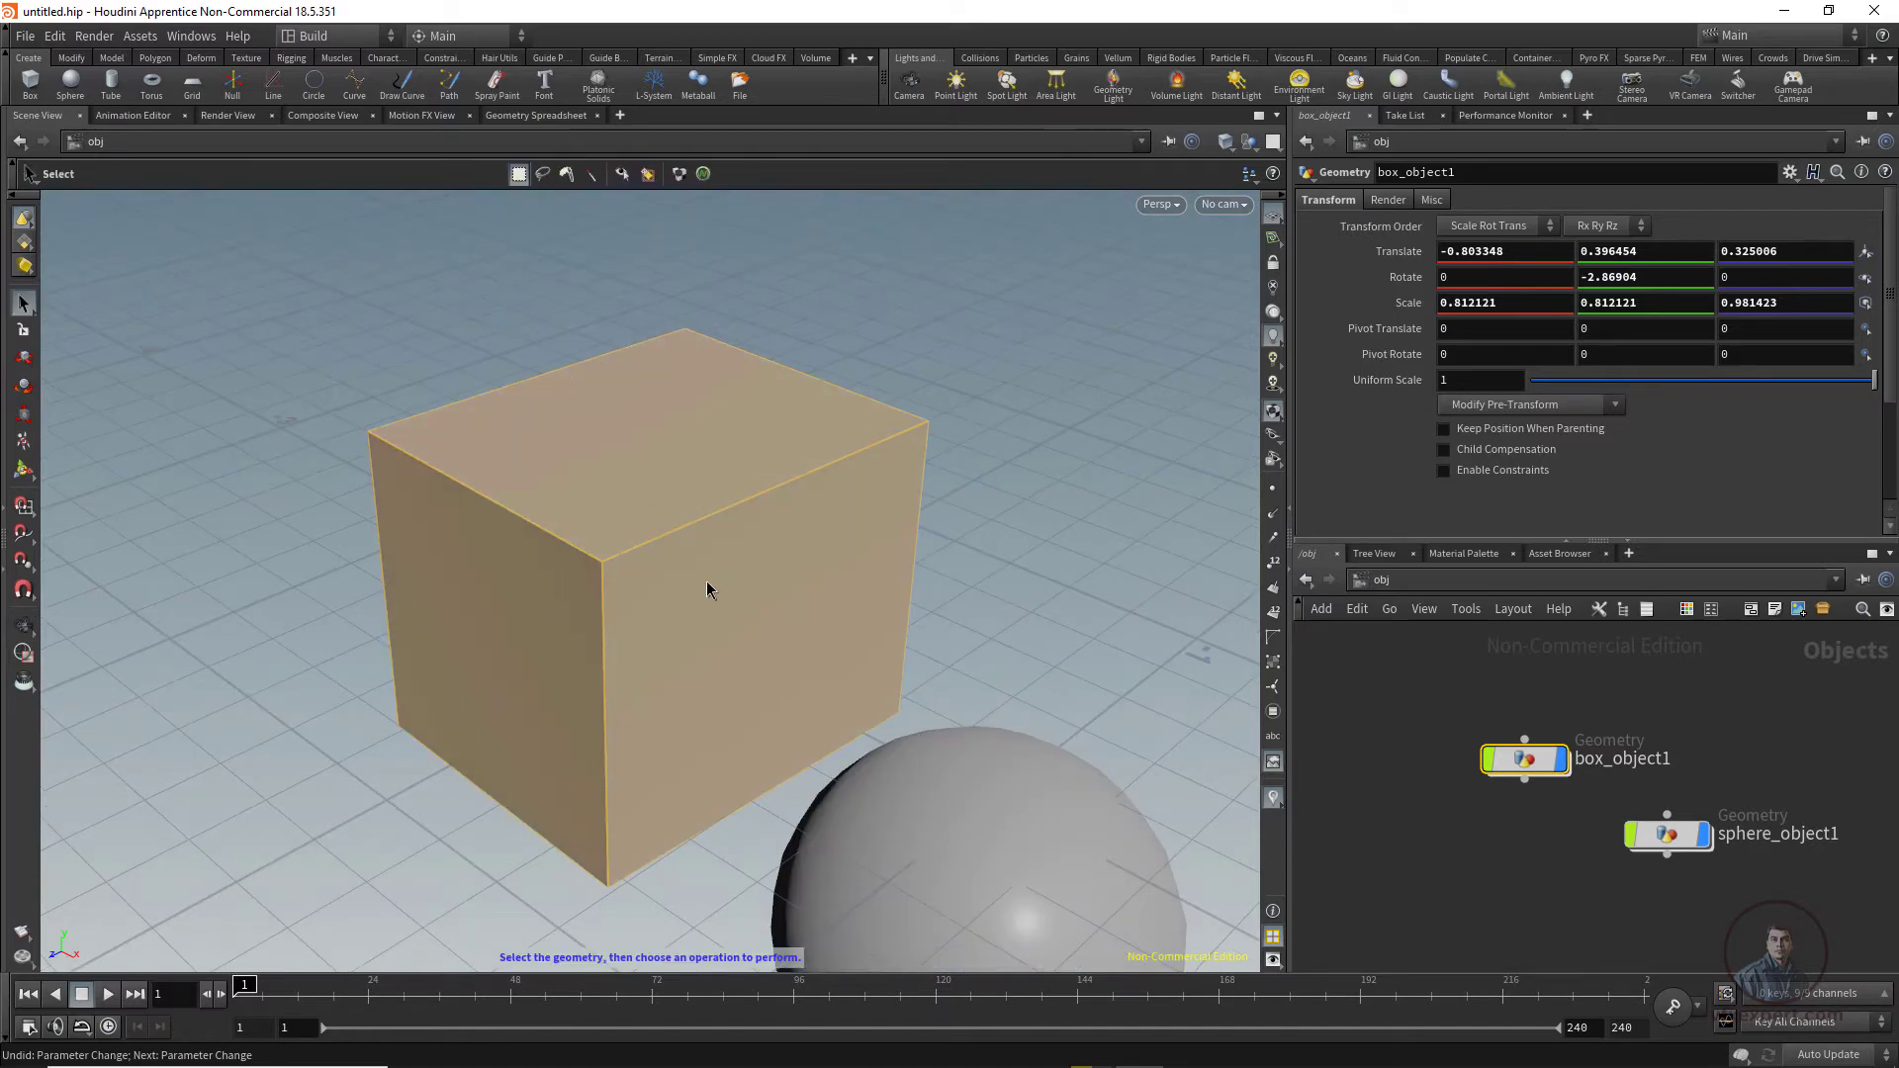
click(1066, 556)
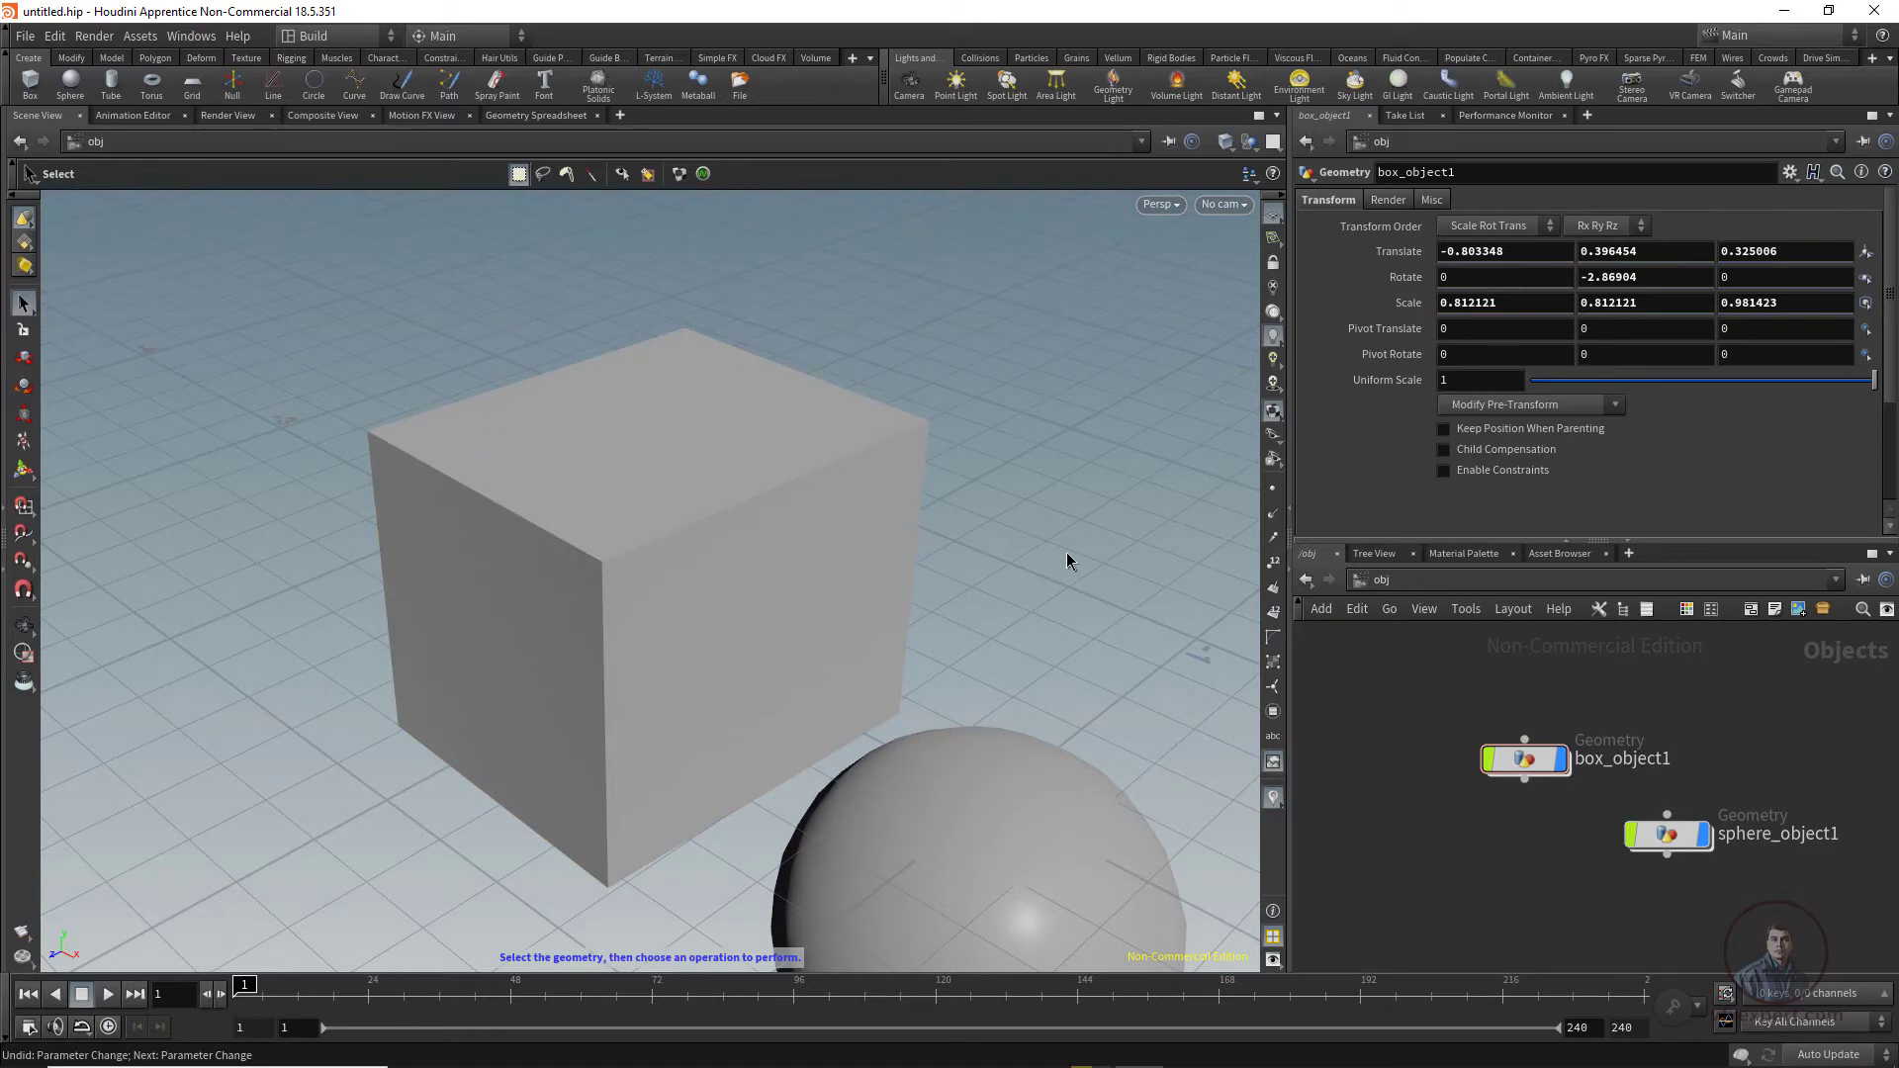
scroll(1074, 550, down, 3)
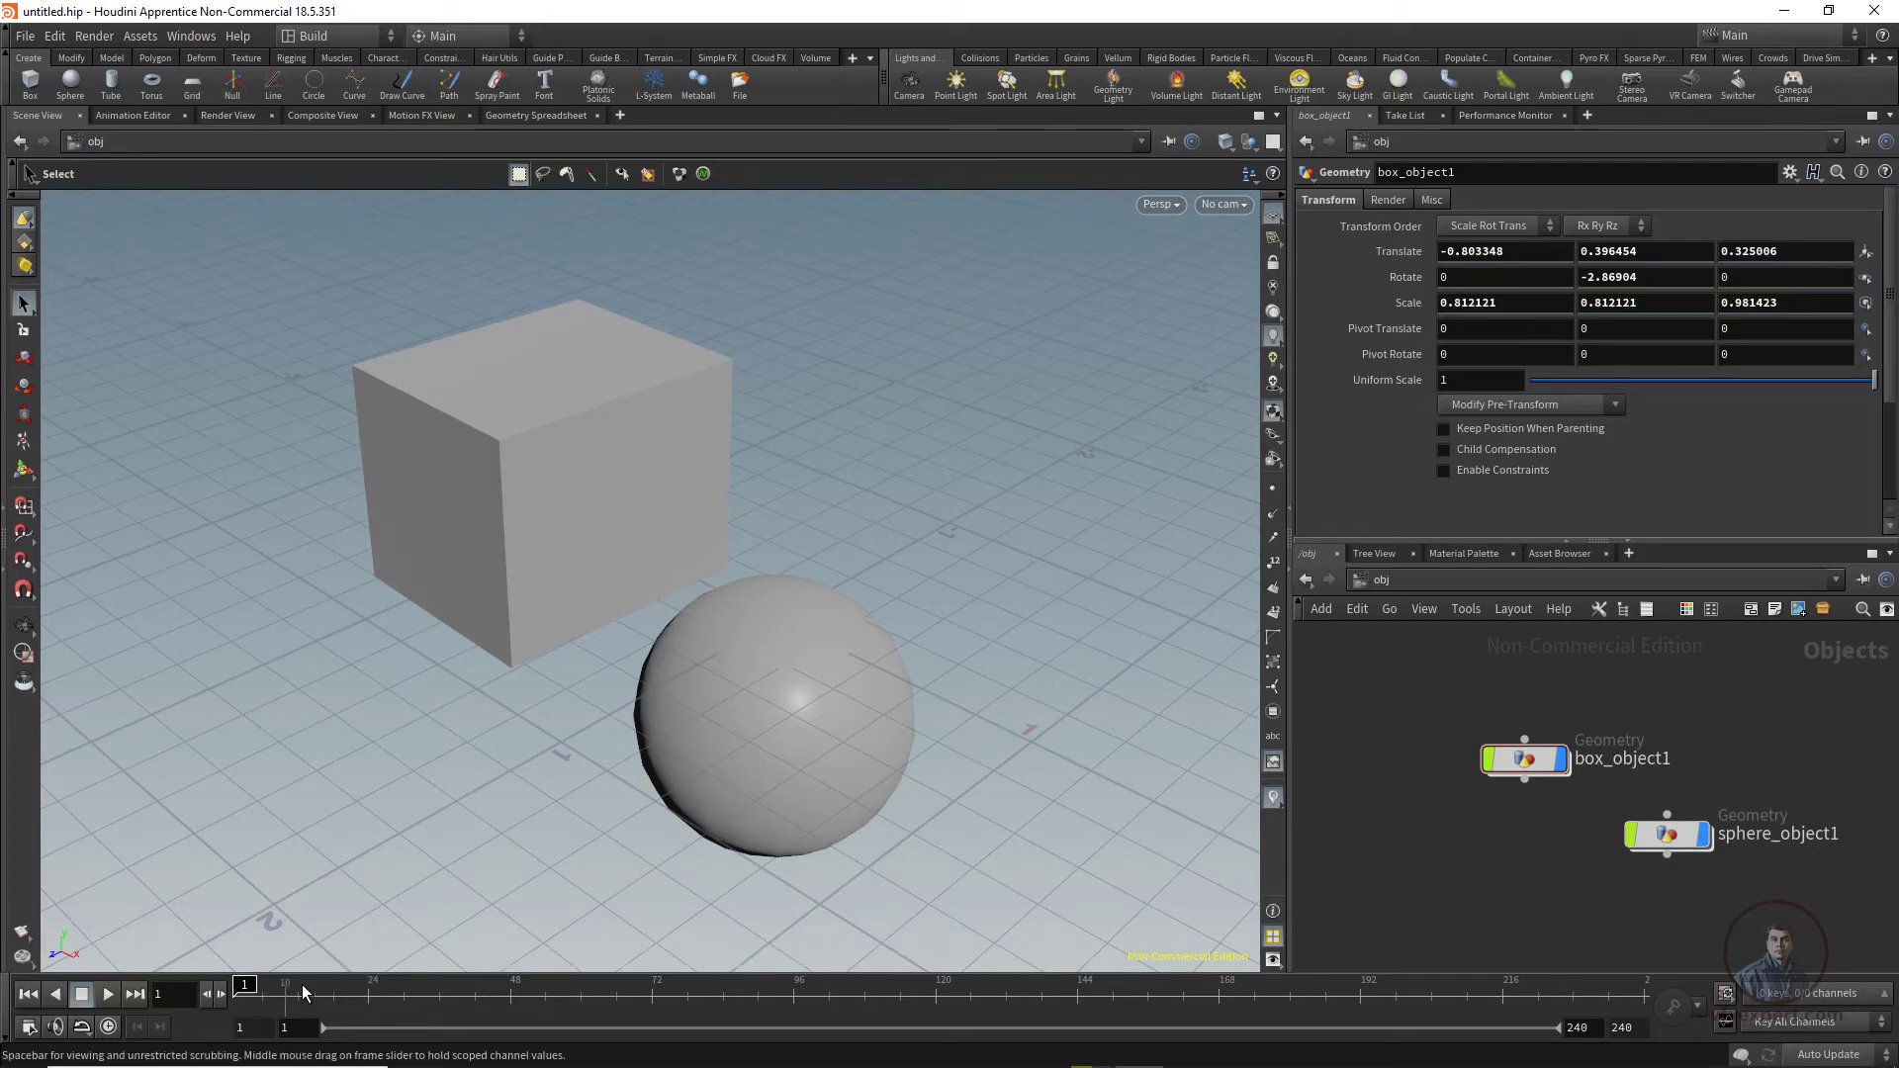
Step: Play the timeline, stop playback and return to the first frame
click(110, 996)
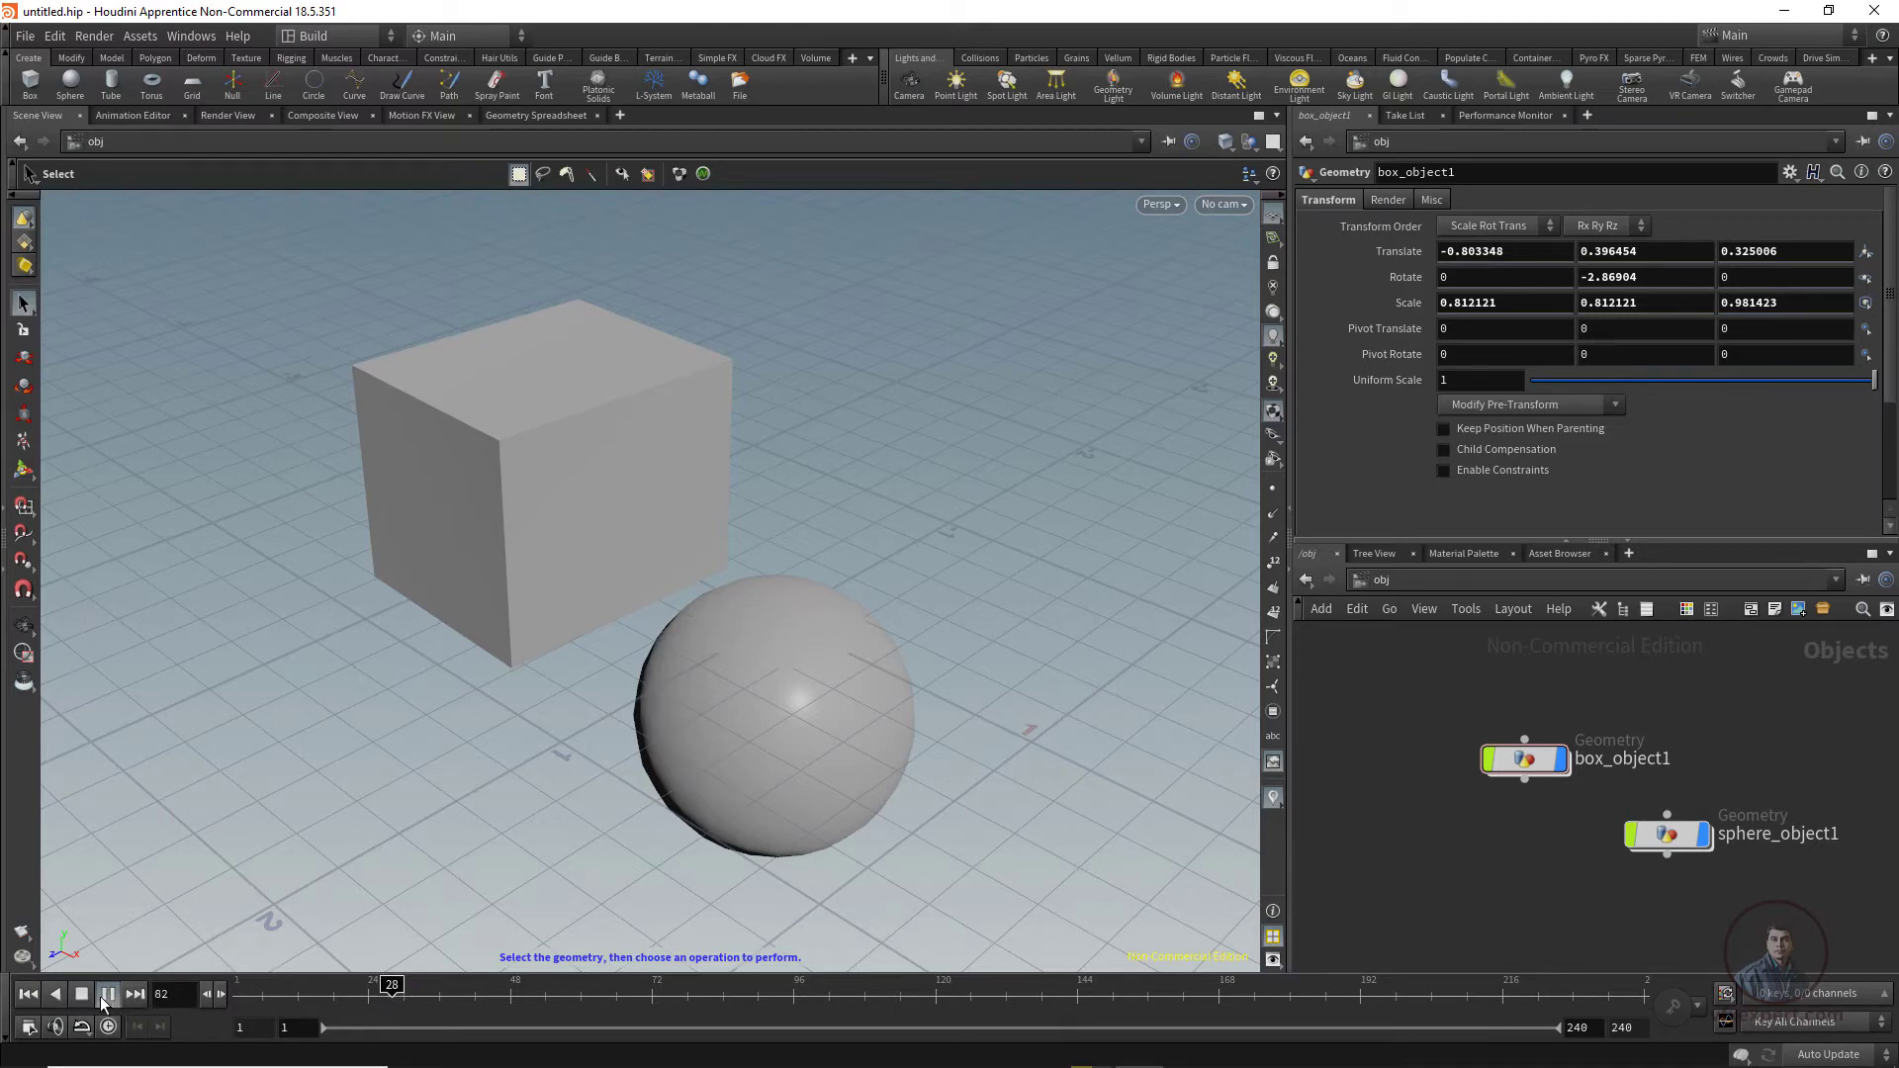
click(79, 996)
click(32, 996)
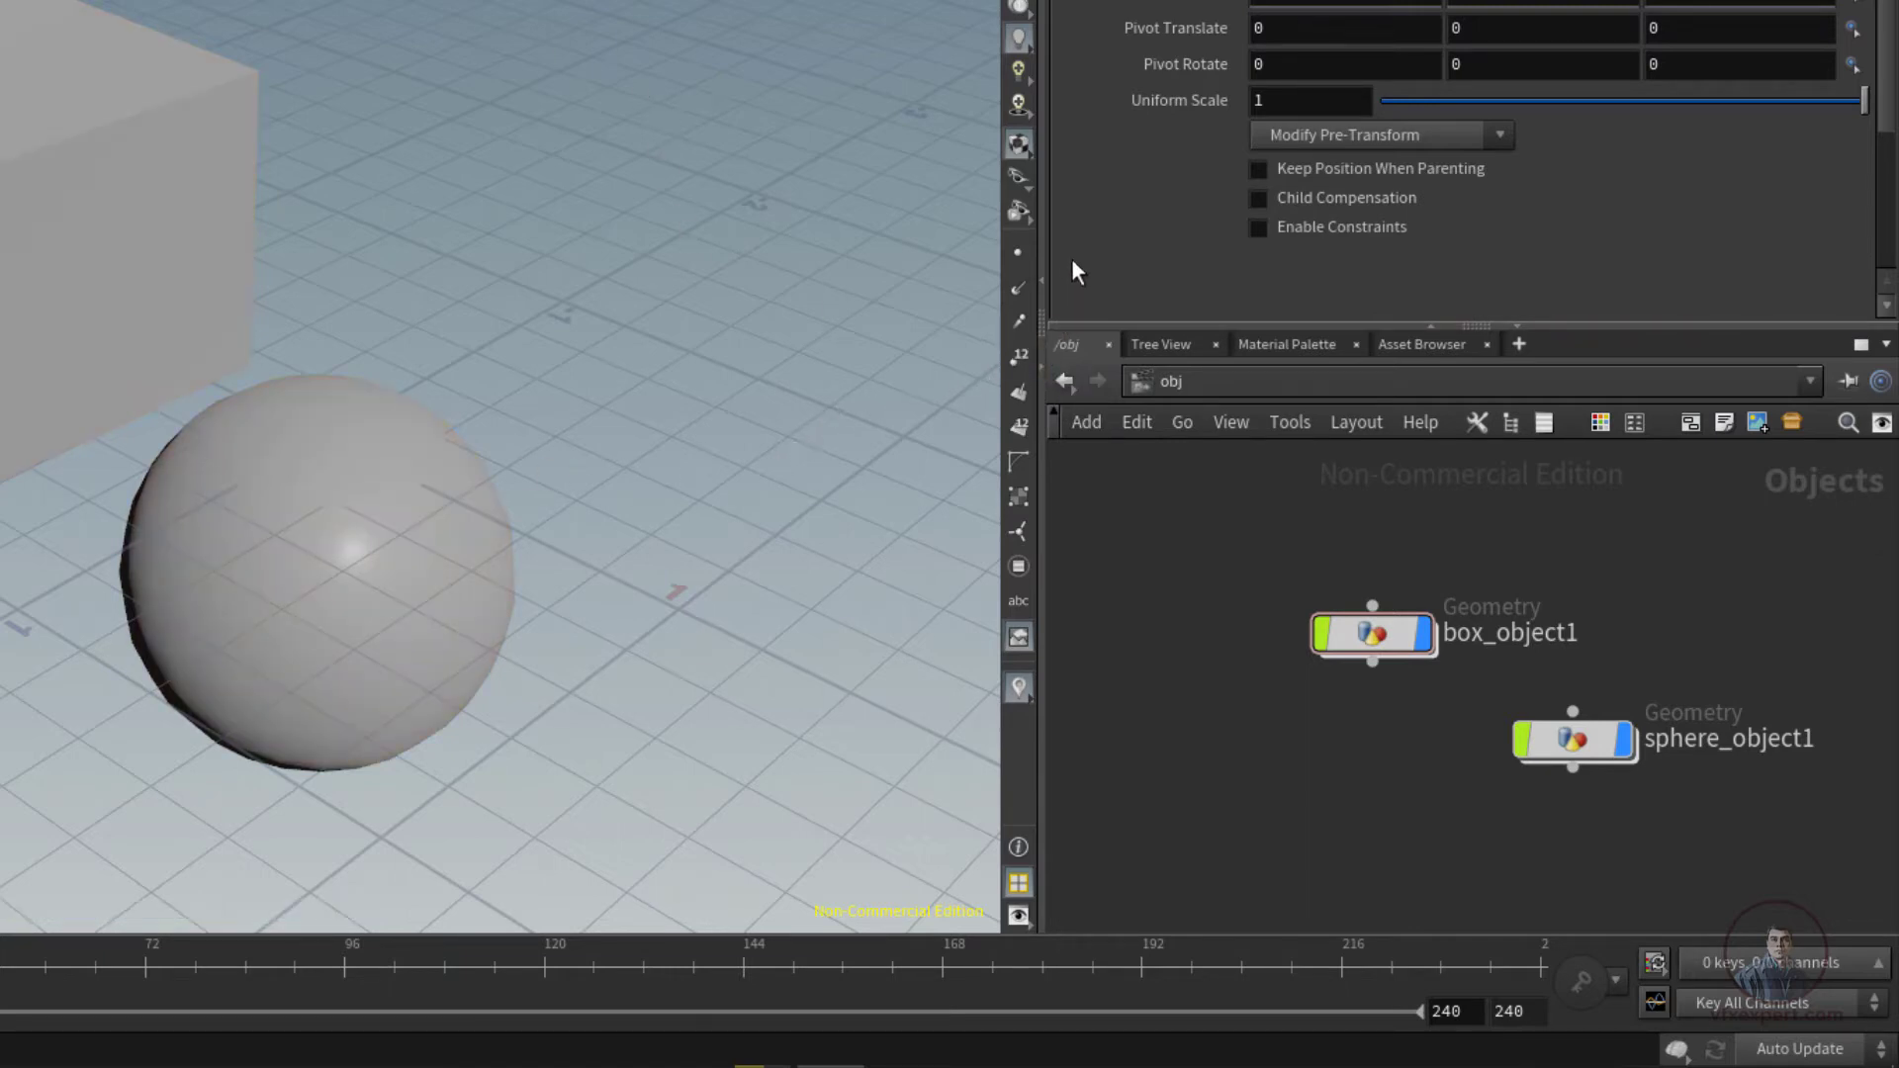
Step: Collapse and restore the parameter and network panes, and hide the scene view and parameters so only the network fills the workspace
click(1040, 366)
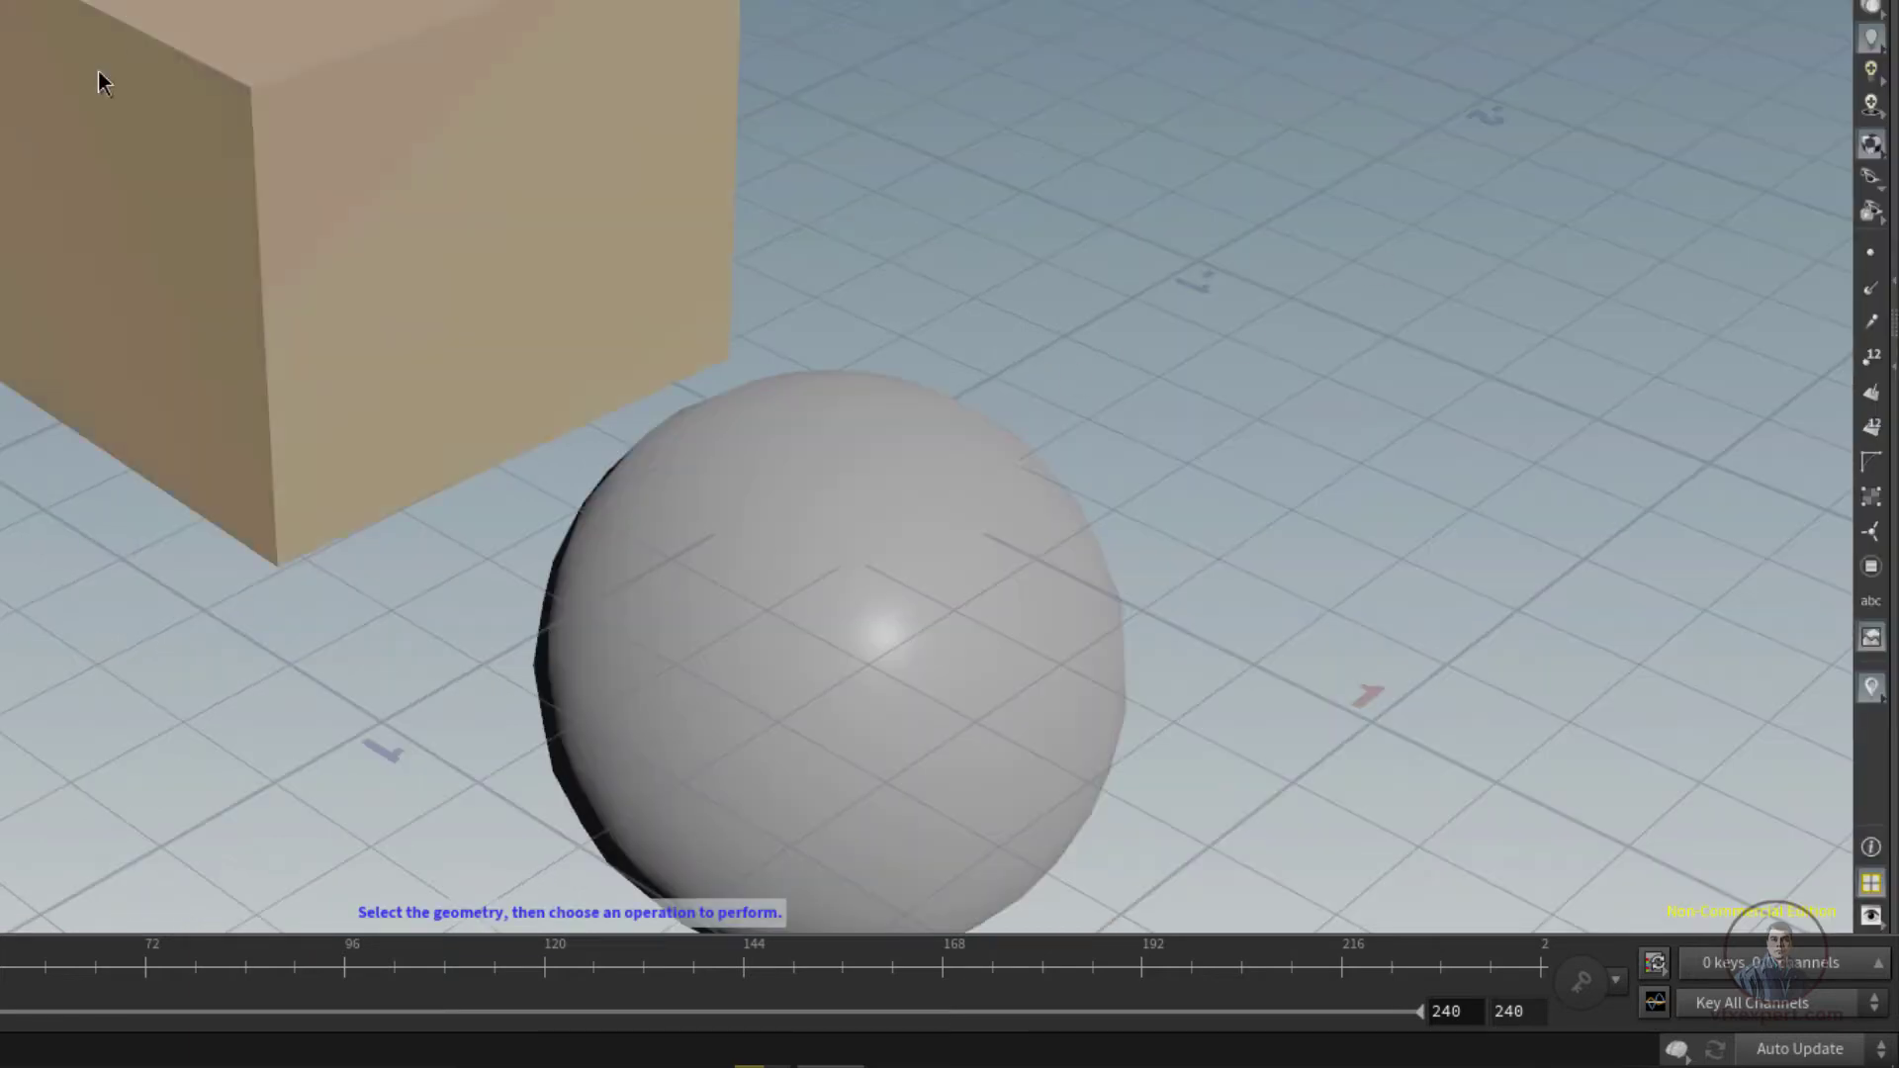
click(1890, 363)
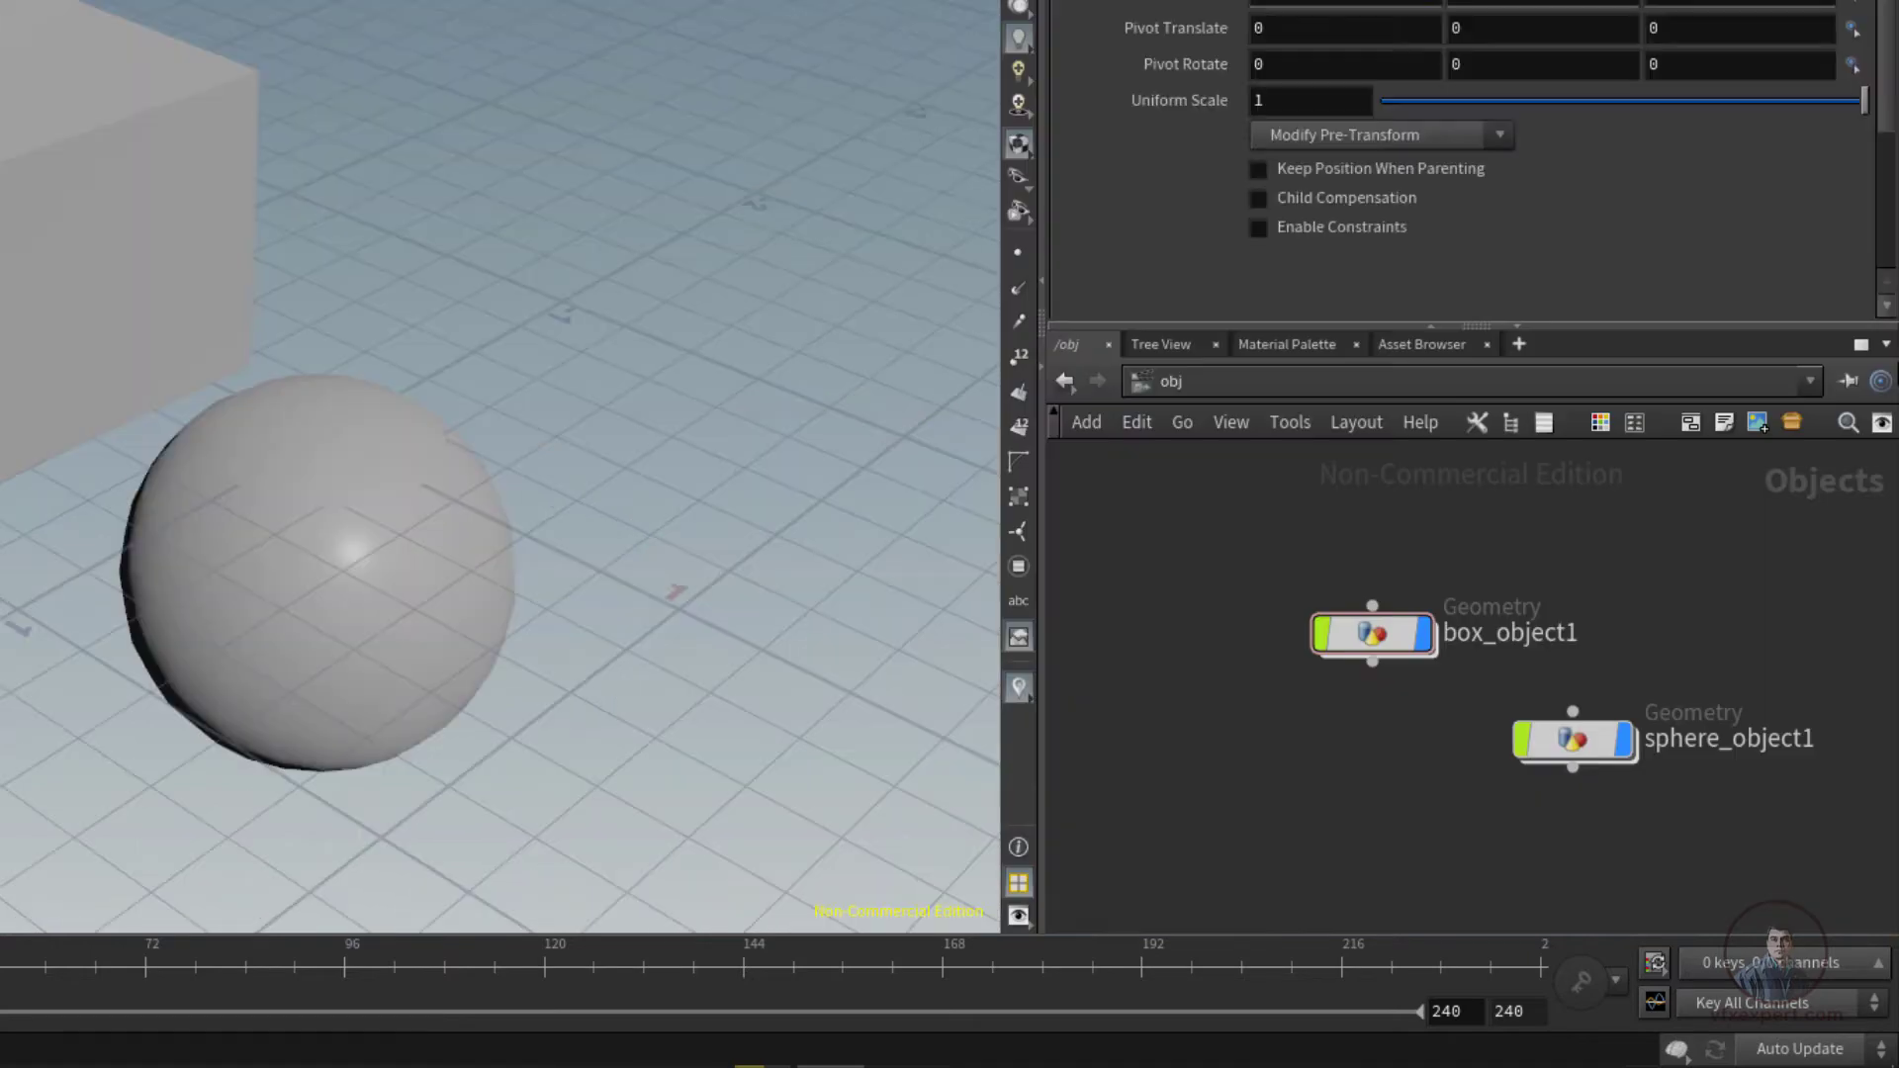
click(1034, 280)
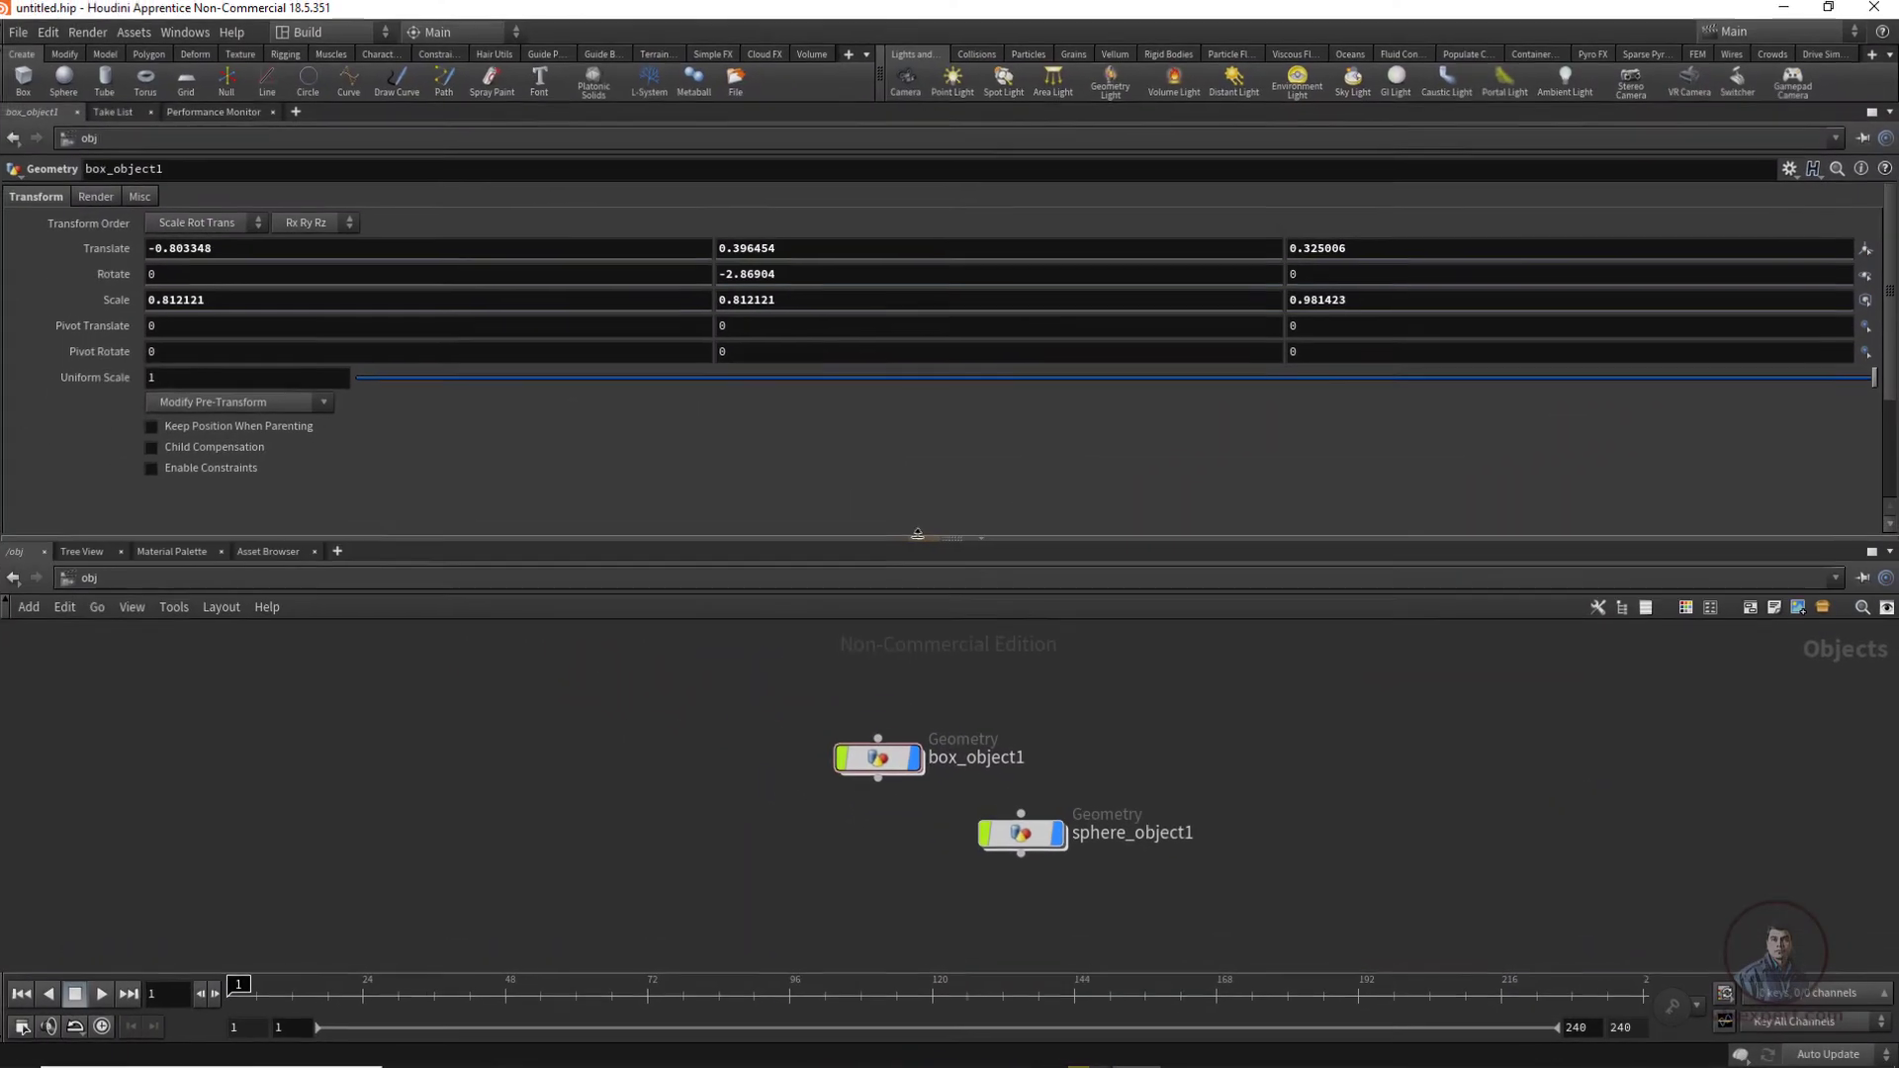
click(918, 533)
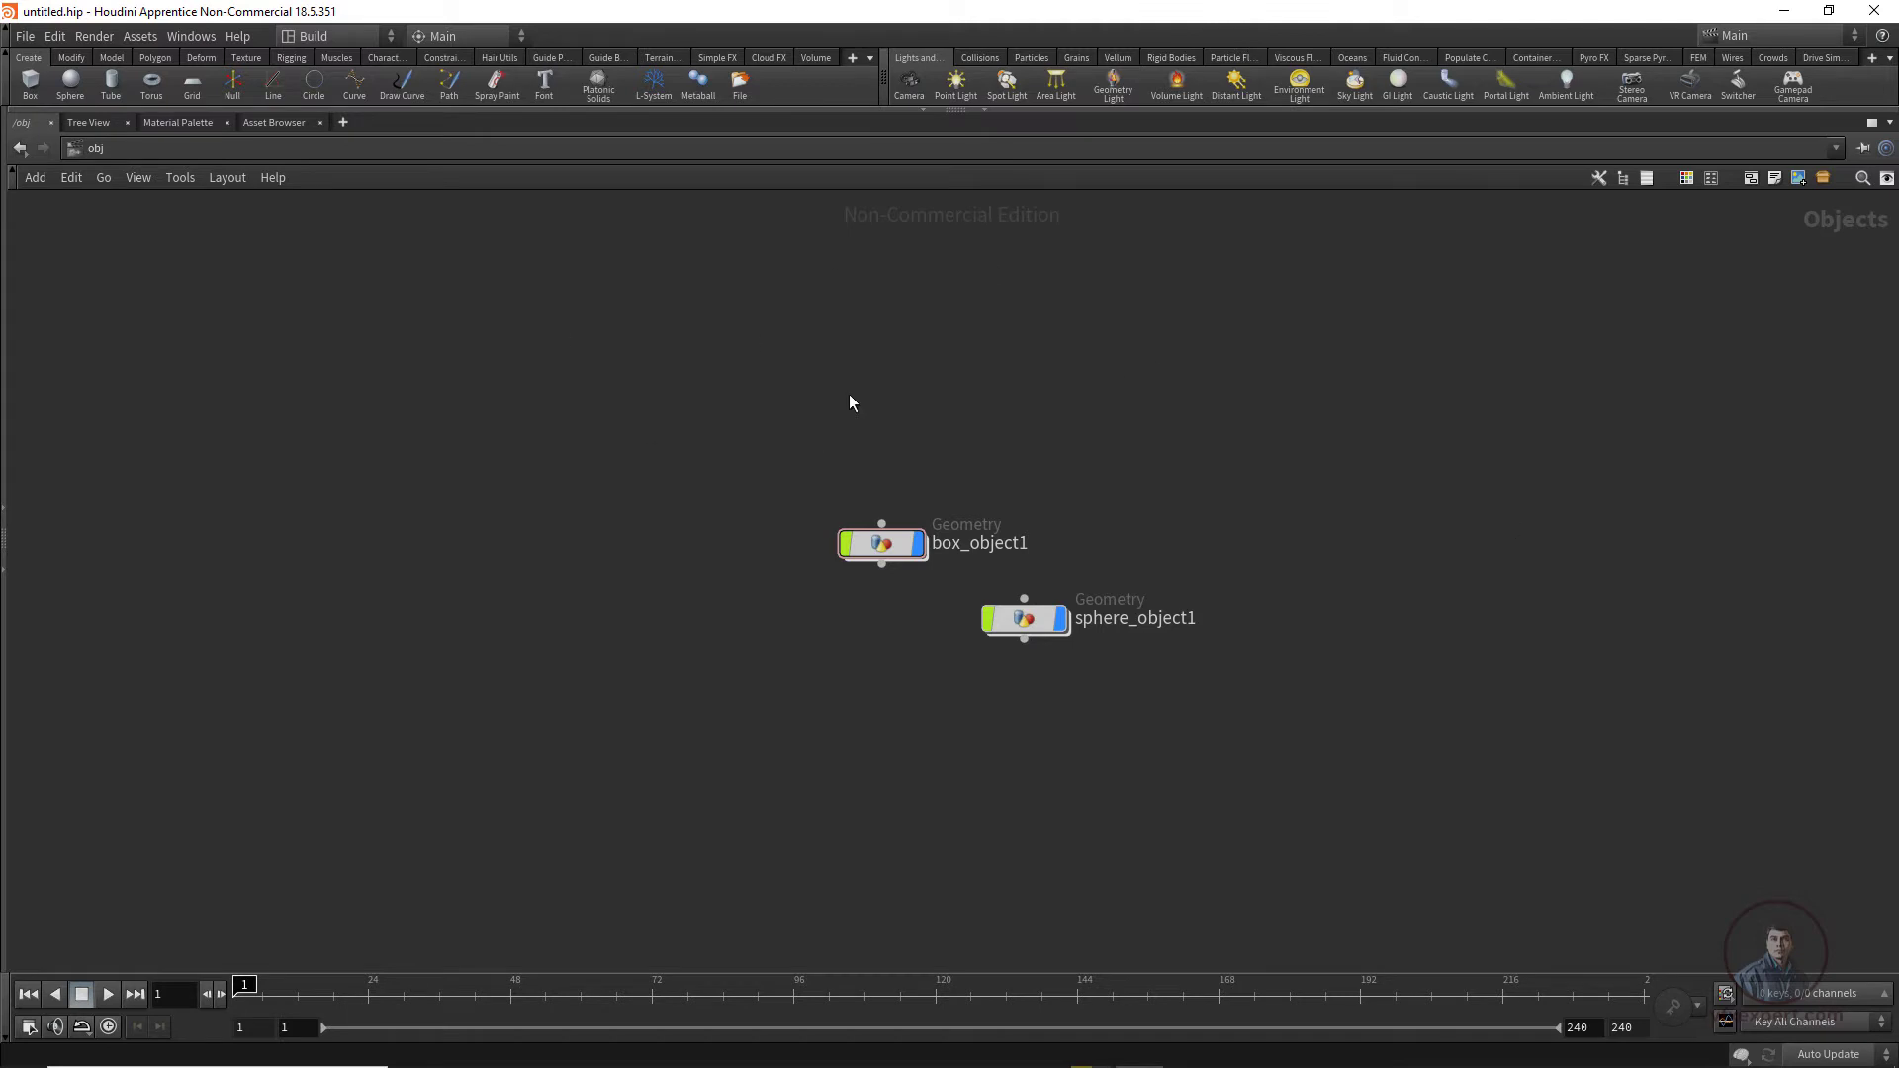
Step: Restore the default Build pane layout by reloading the current desktop
click(390, 38)
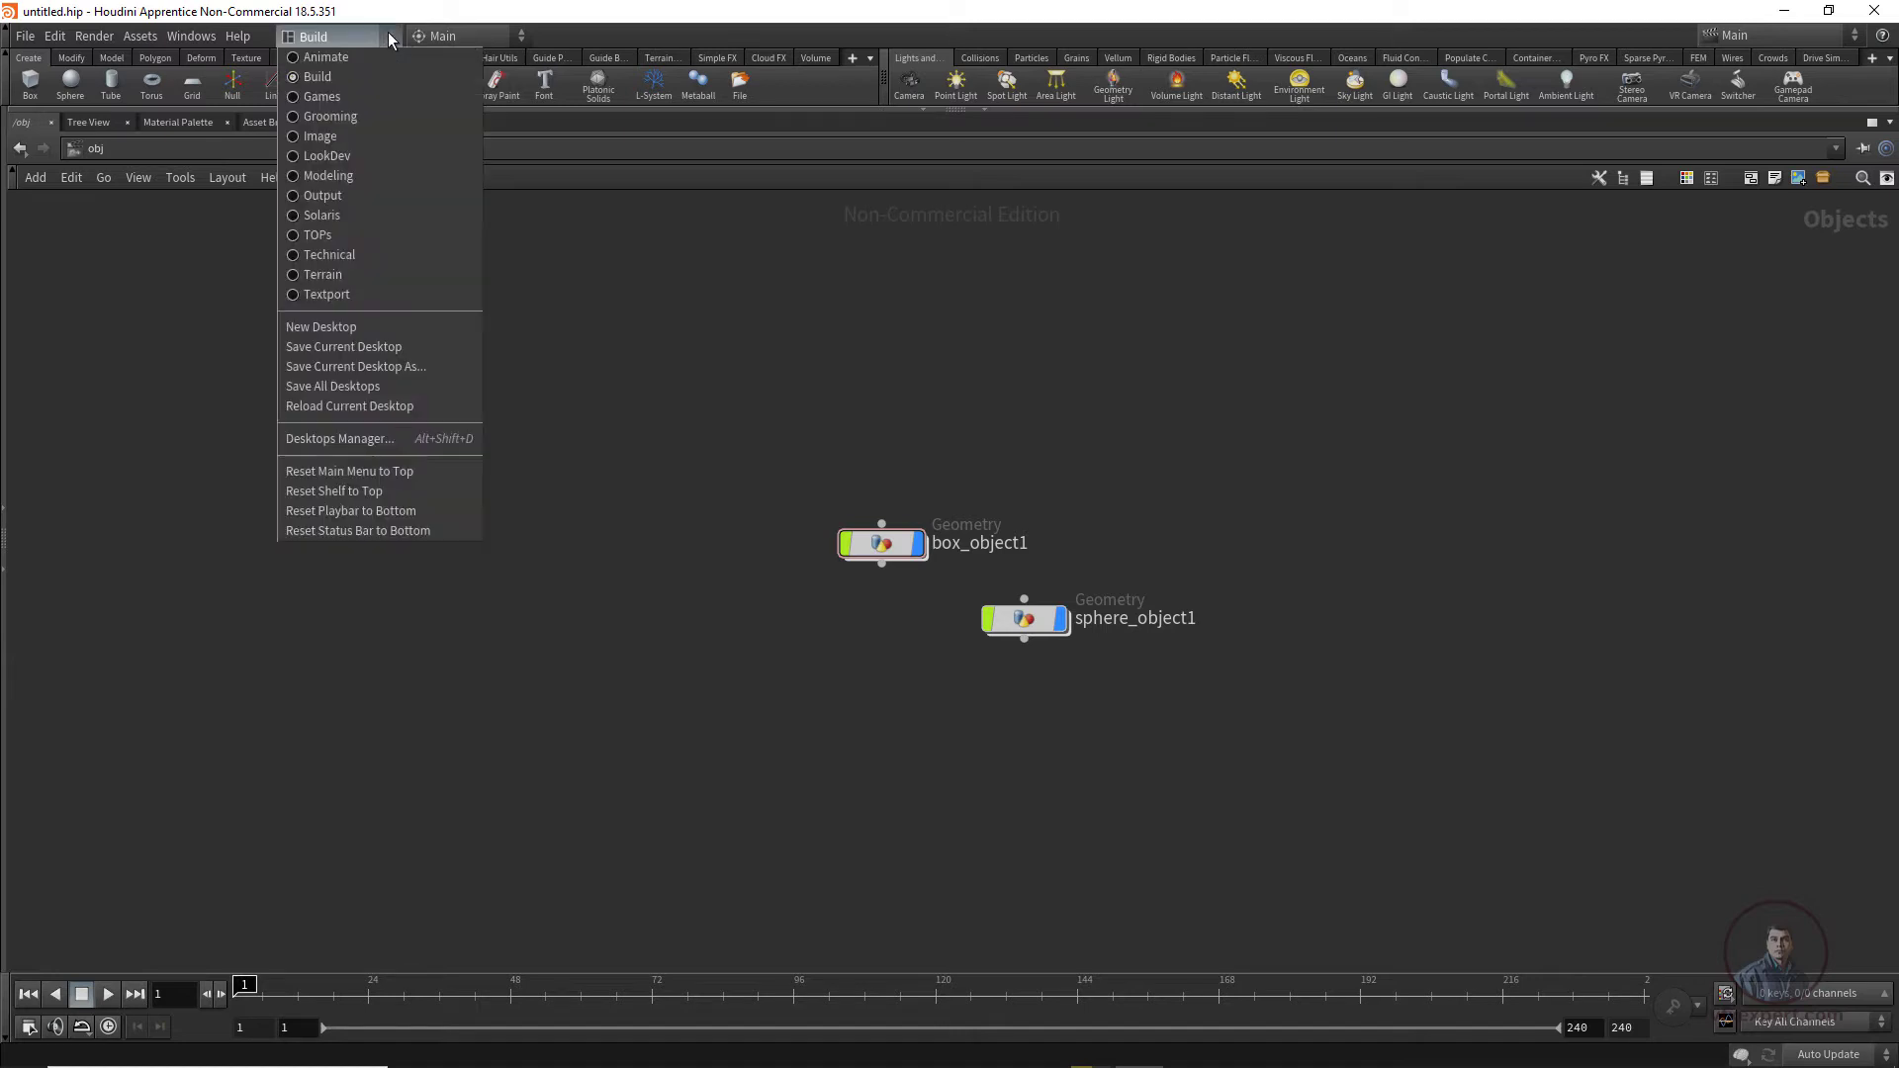
click(330, 76)
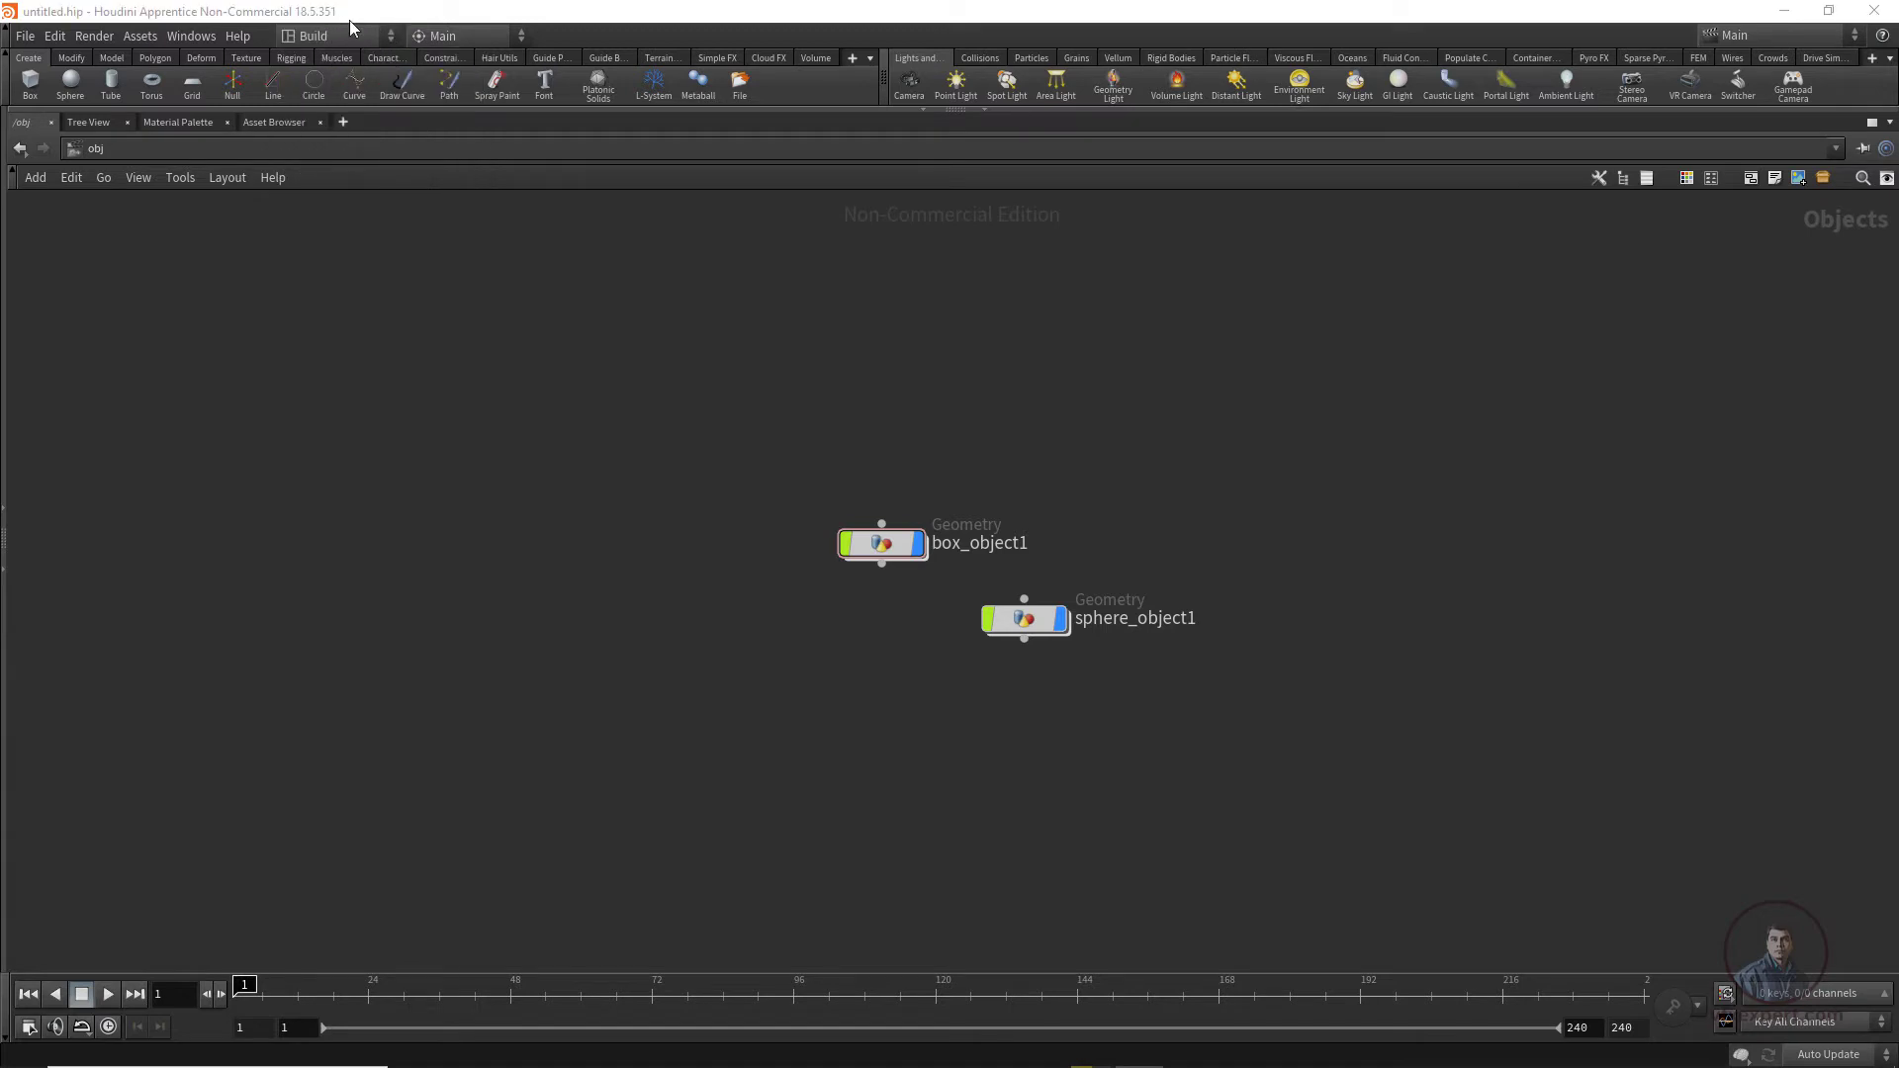
click(389, 38)
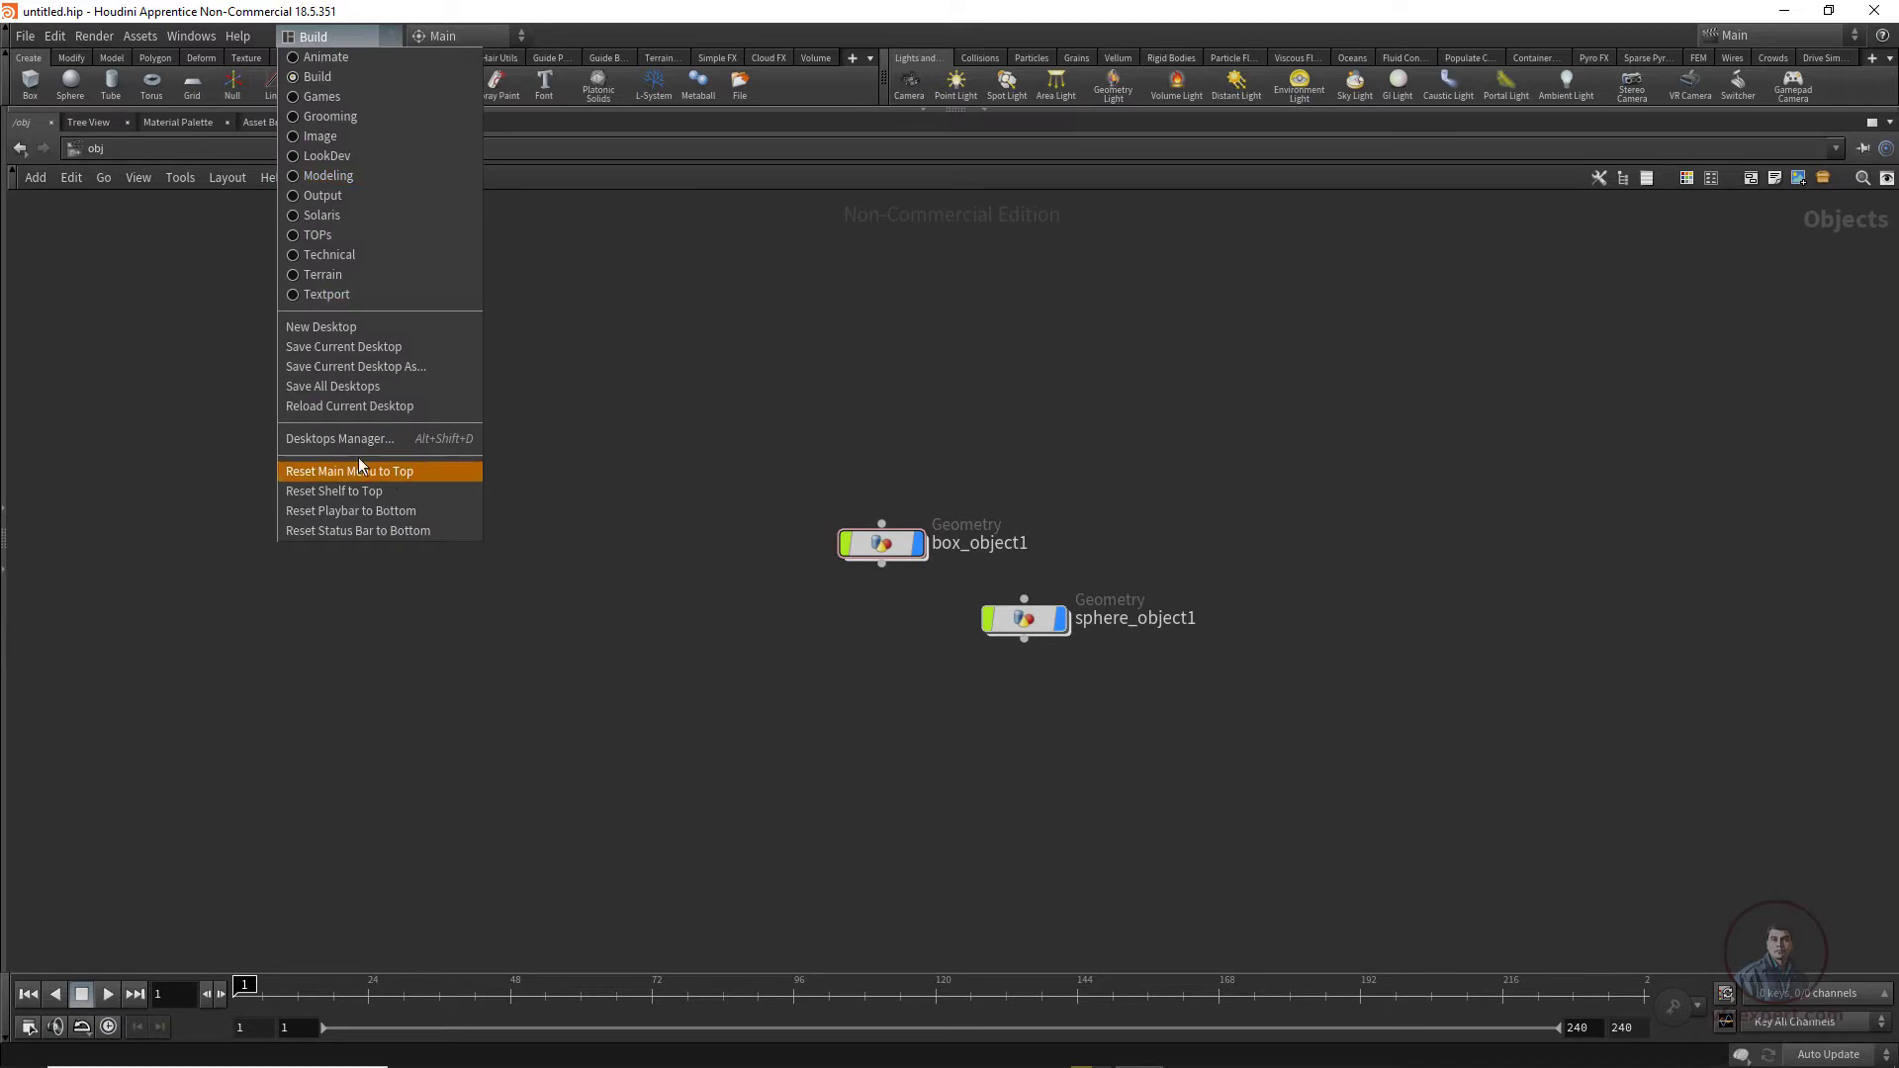
click(372, 406)
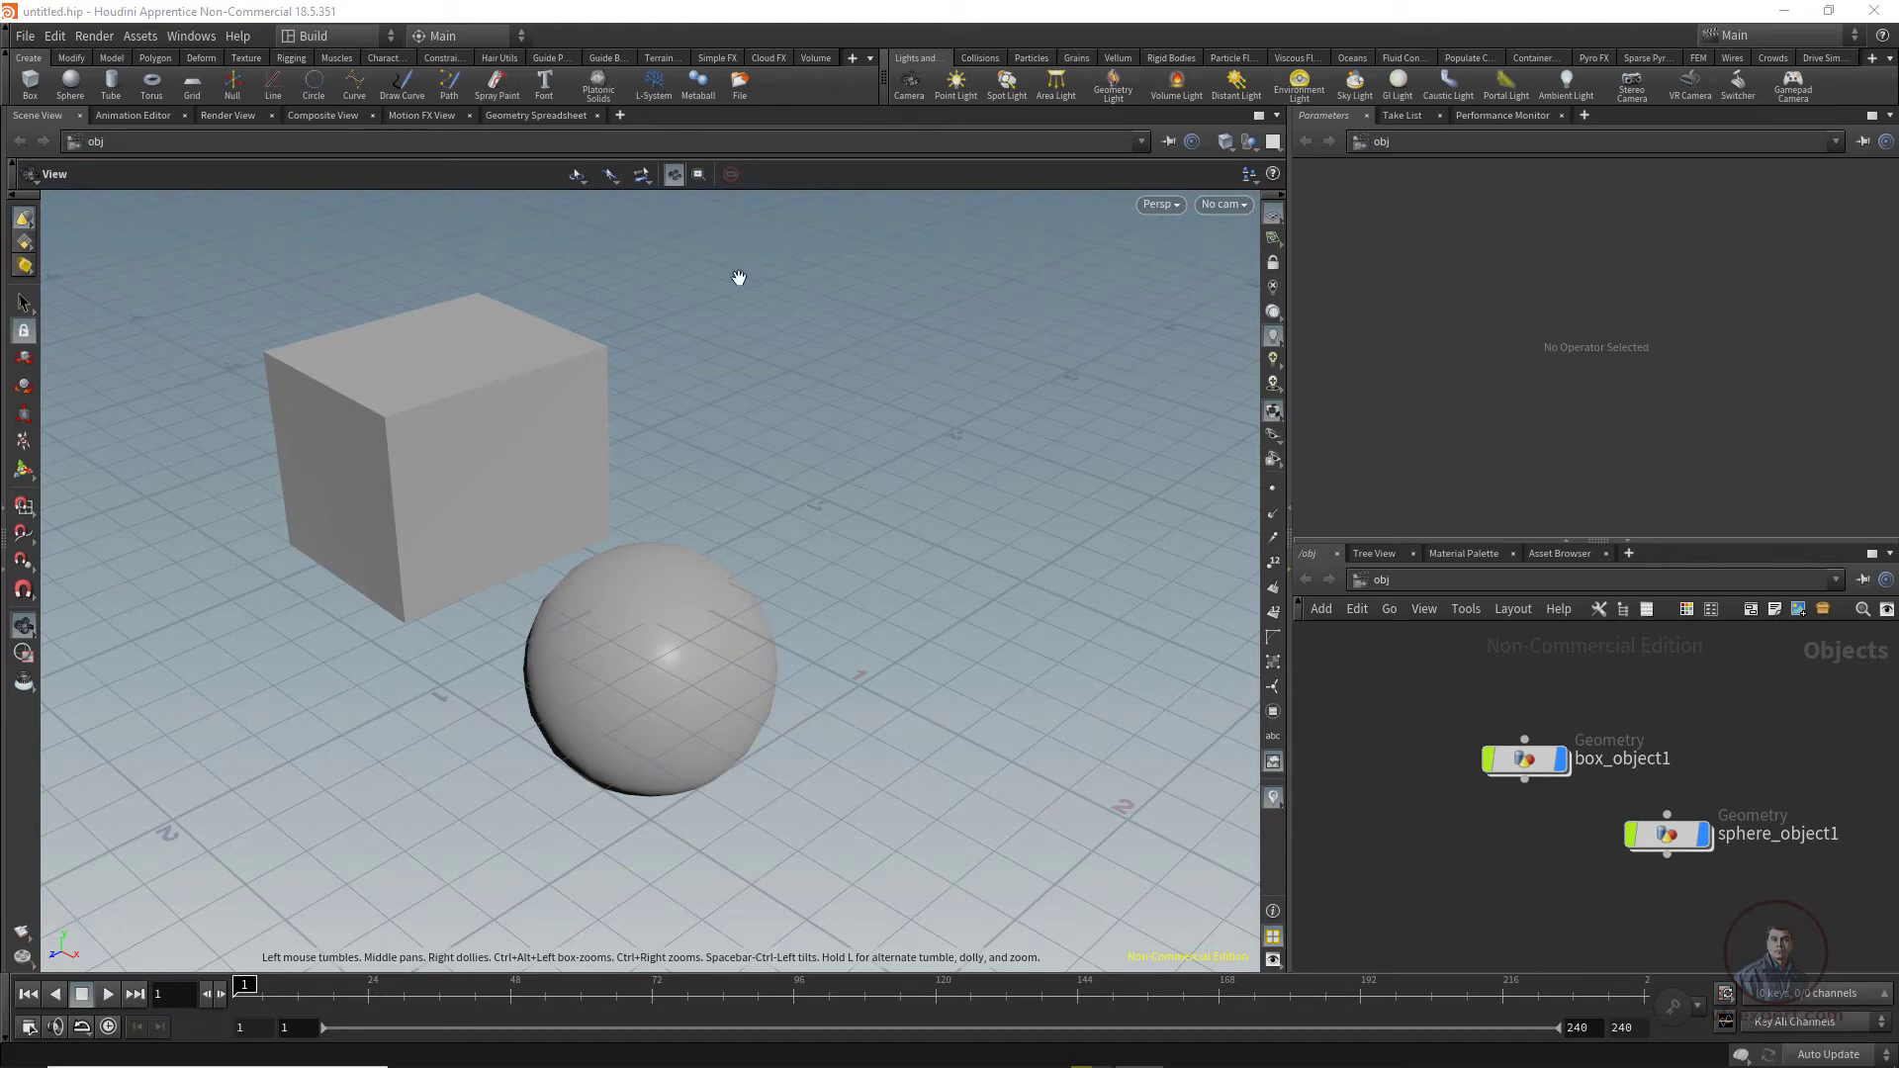
click(352, 40)
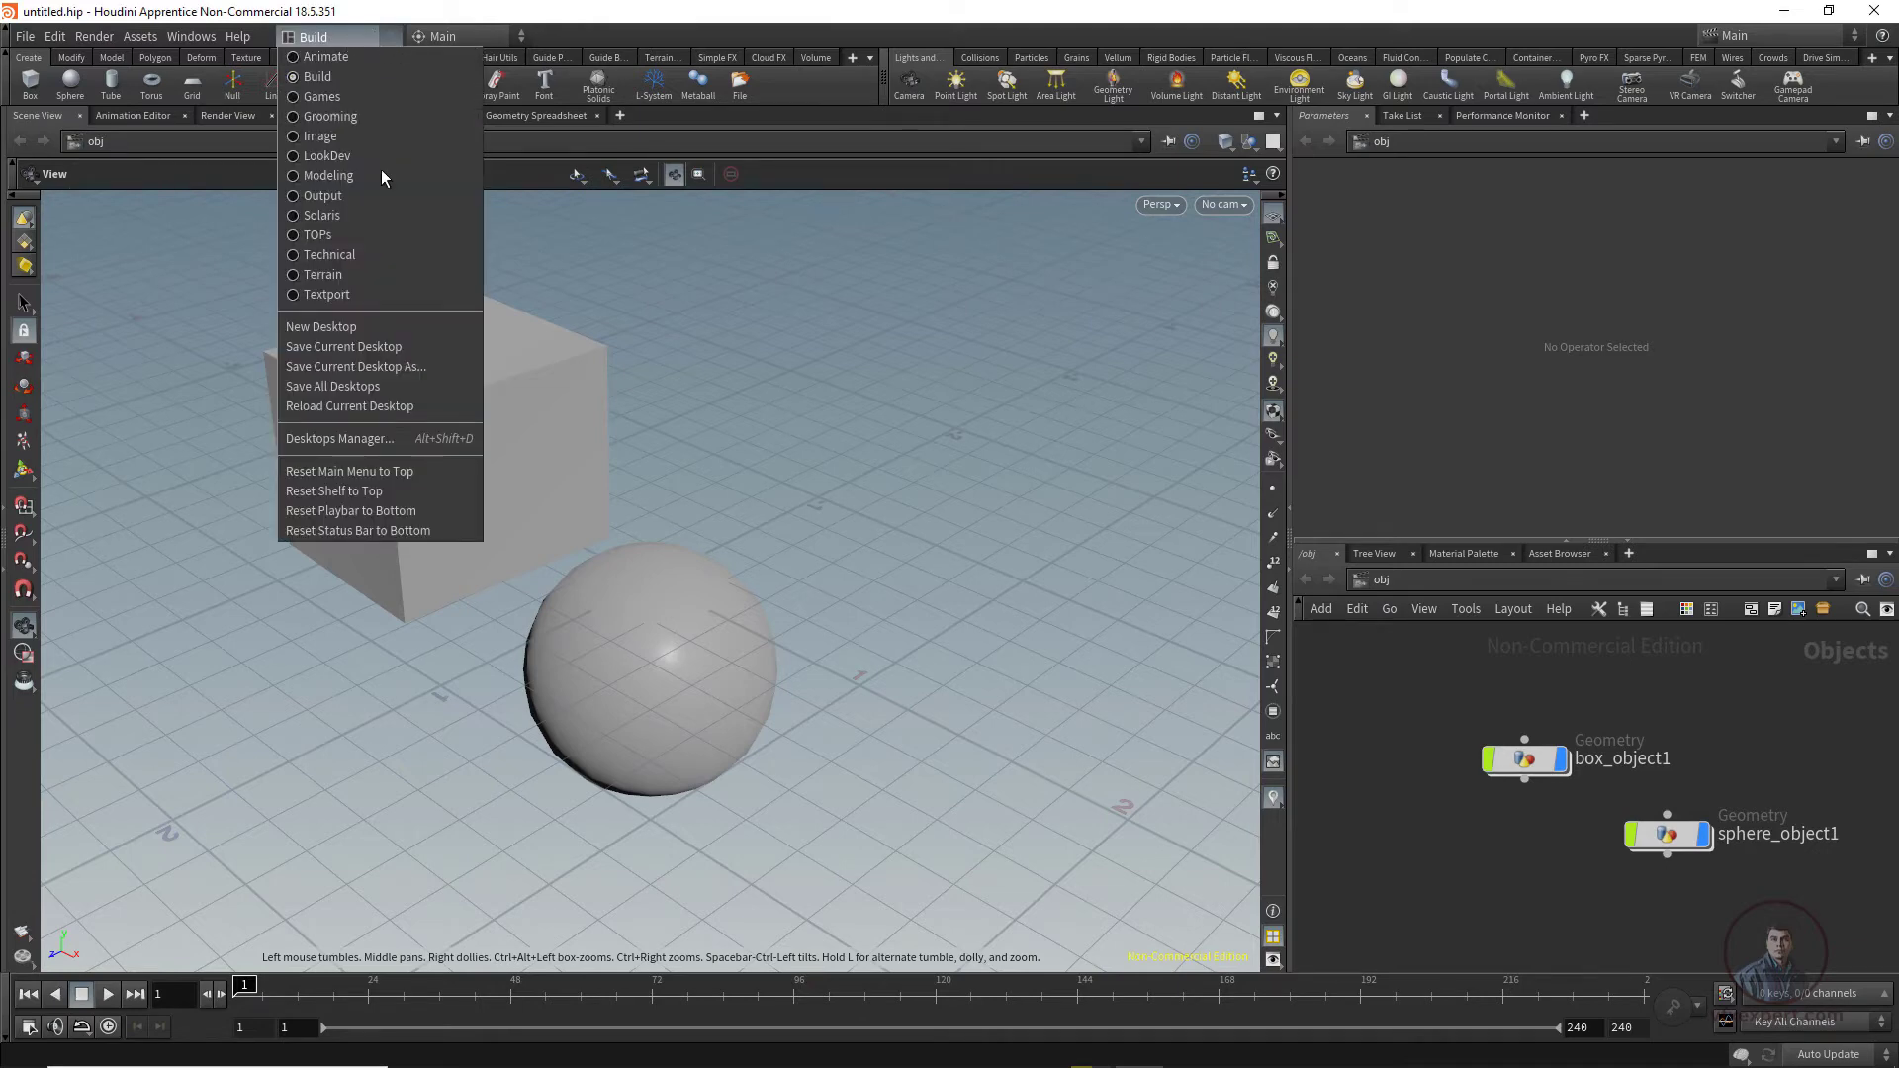
click(364, 405)
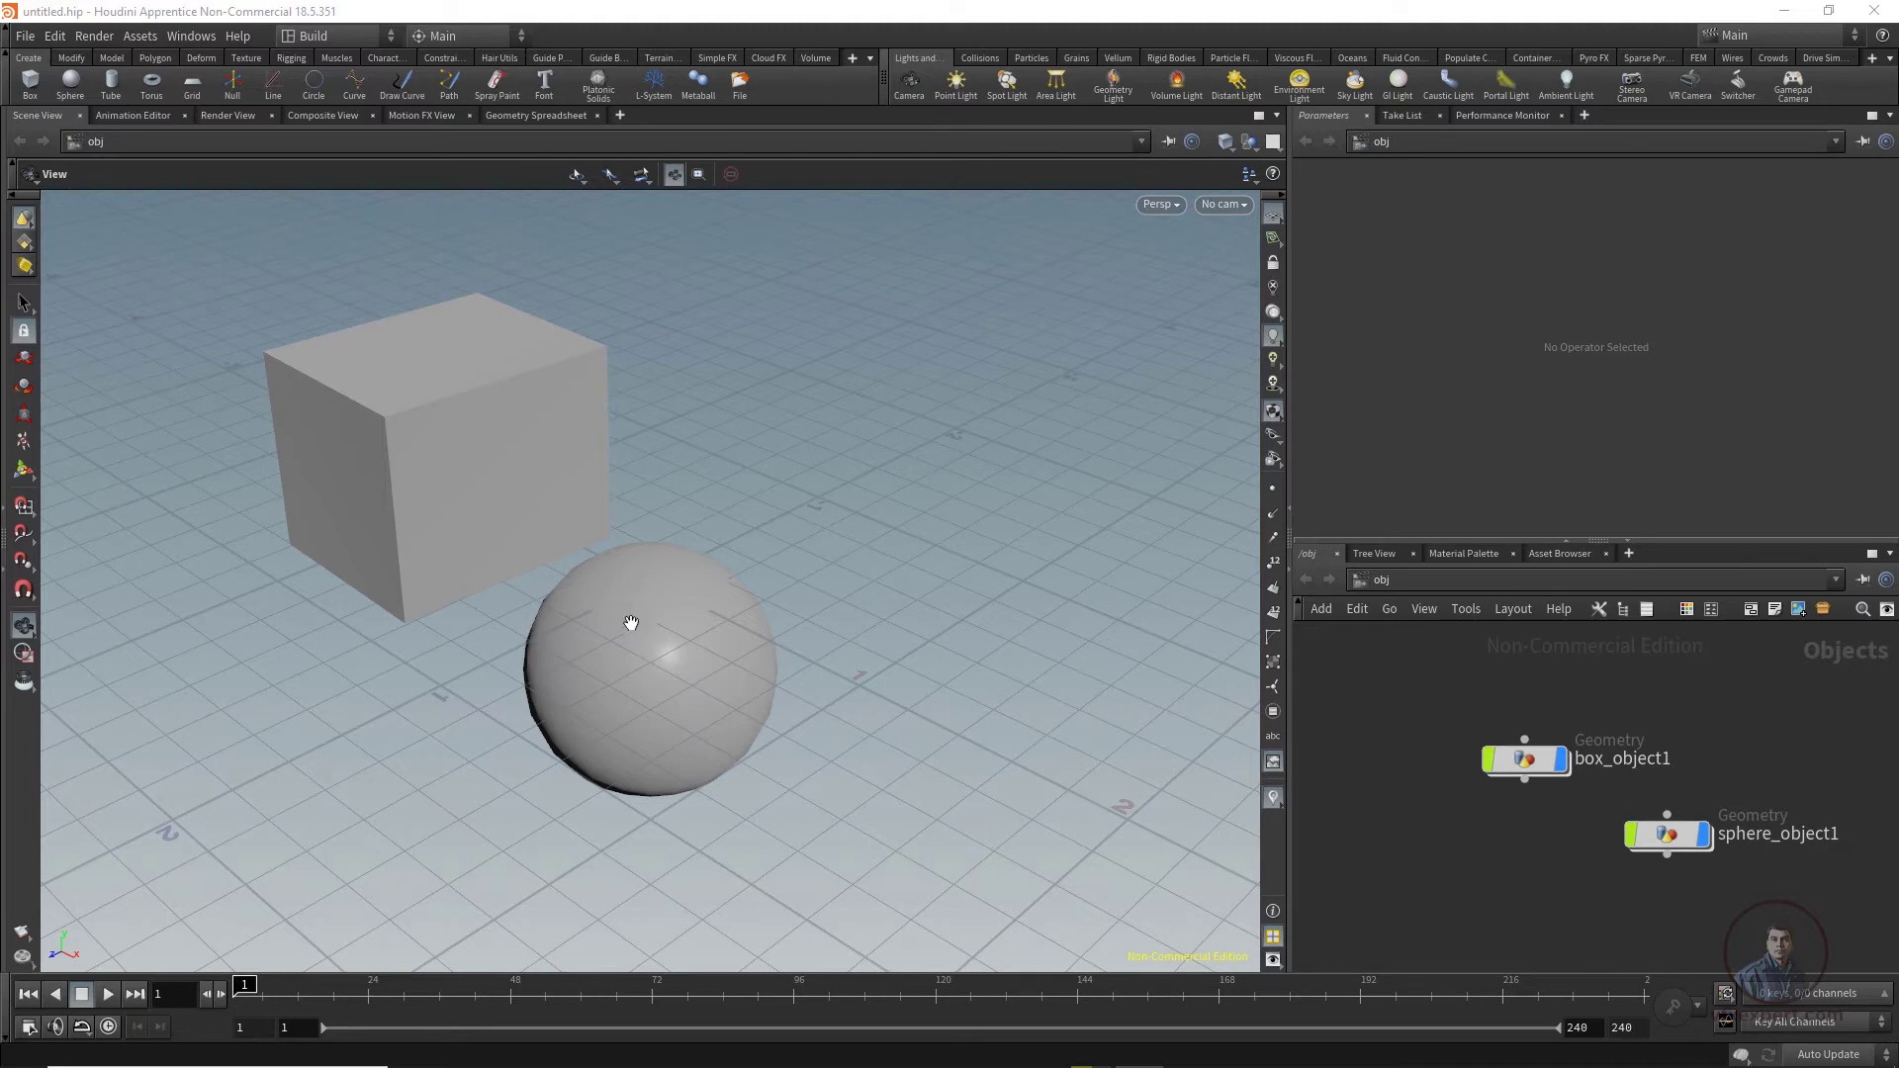
Step: Activate the Select tool and select the box in the scene view
click(24, 303)
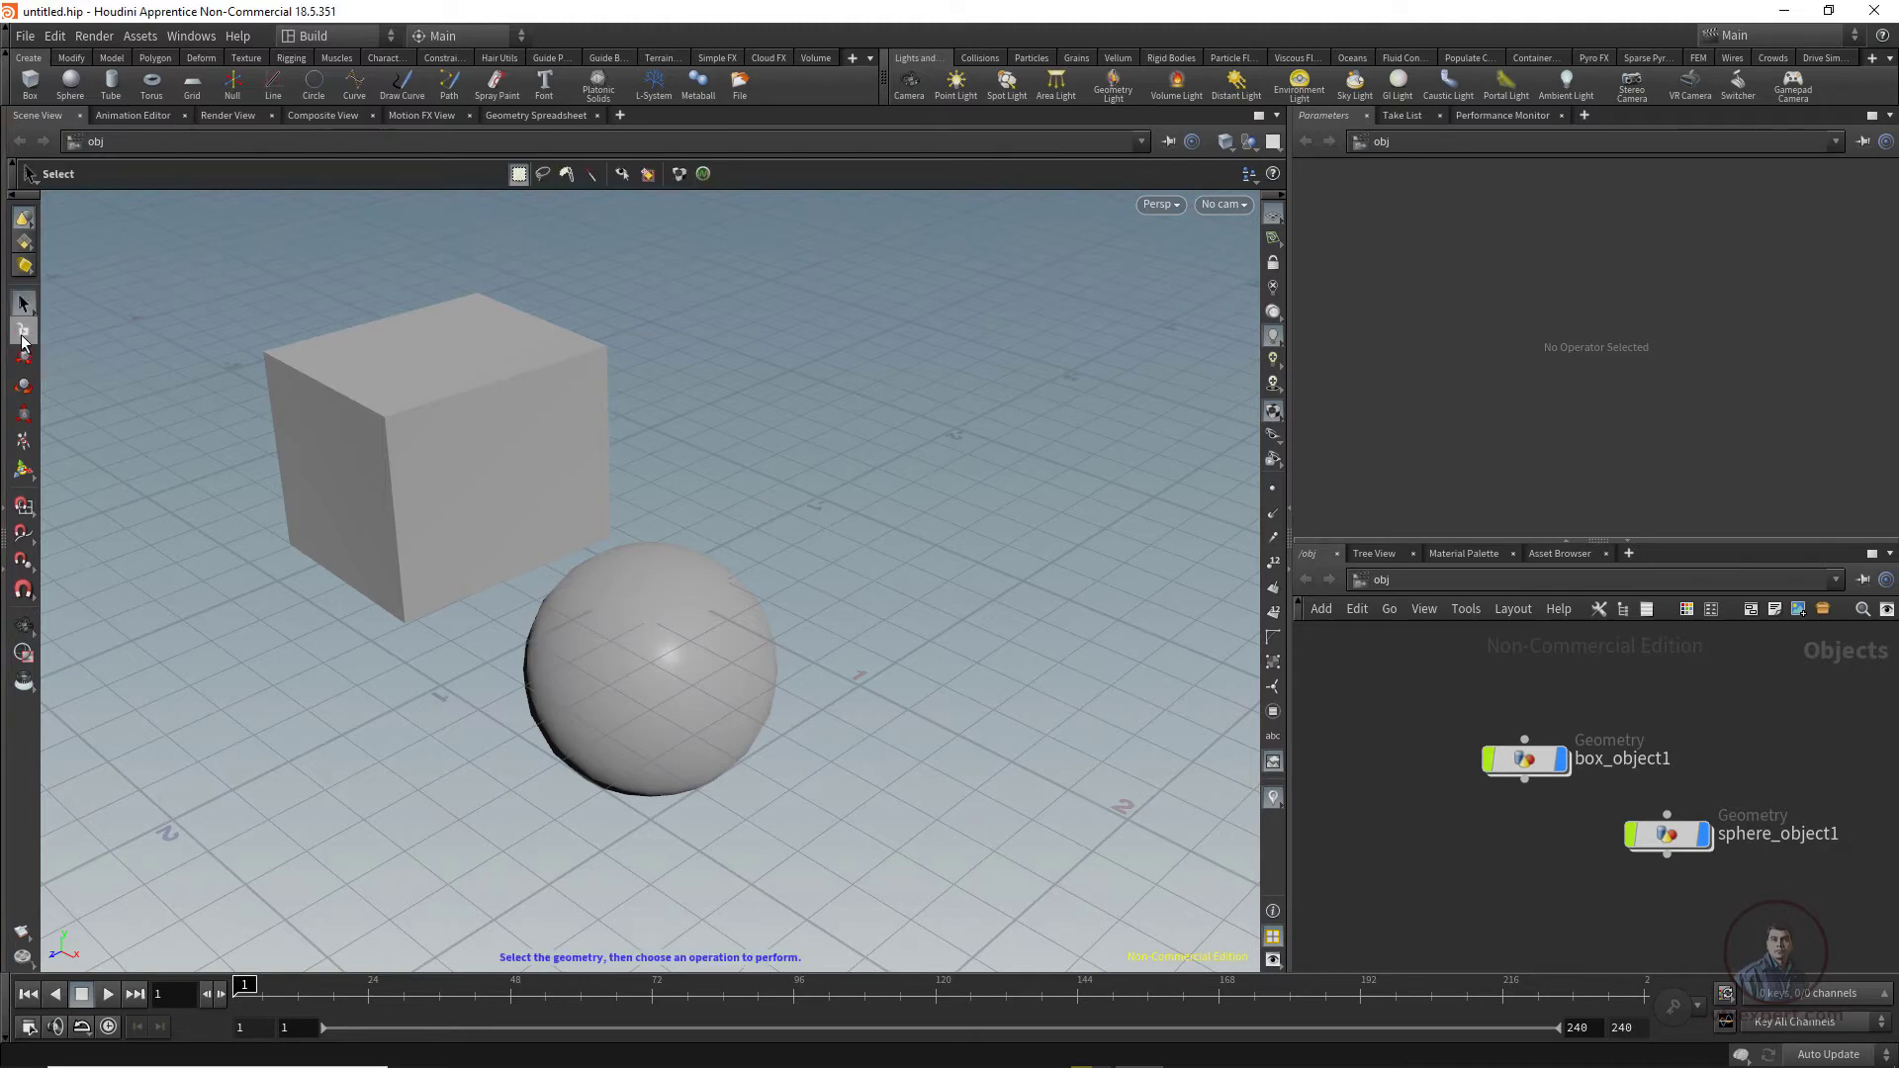
click(473, 457)
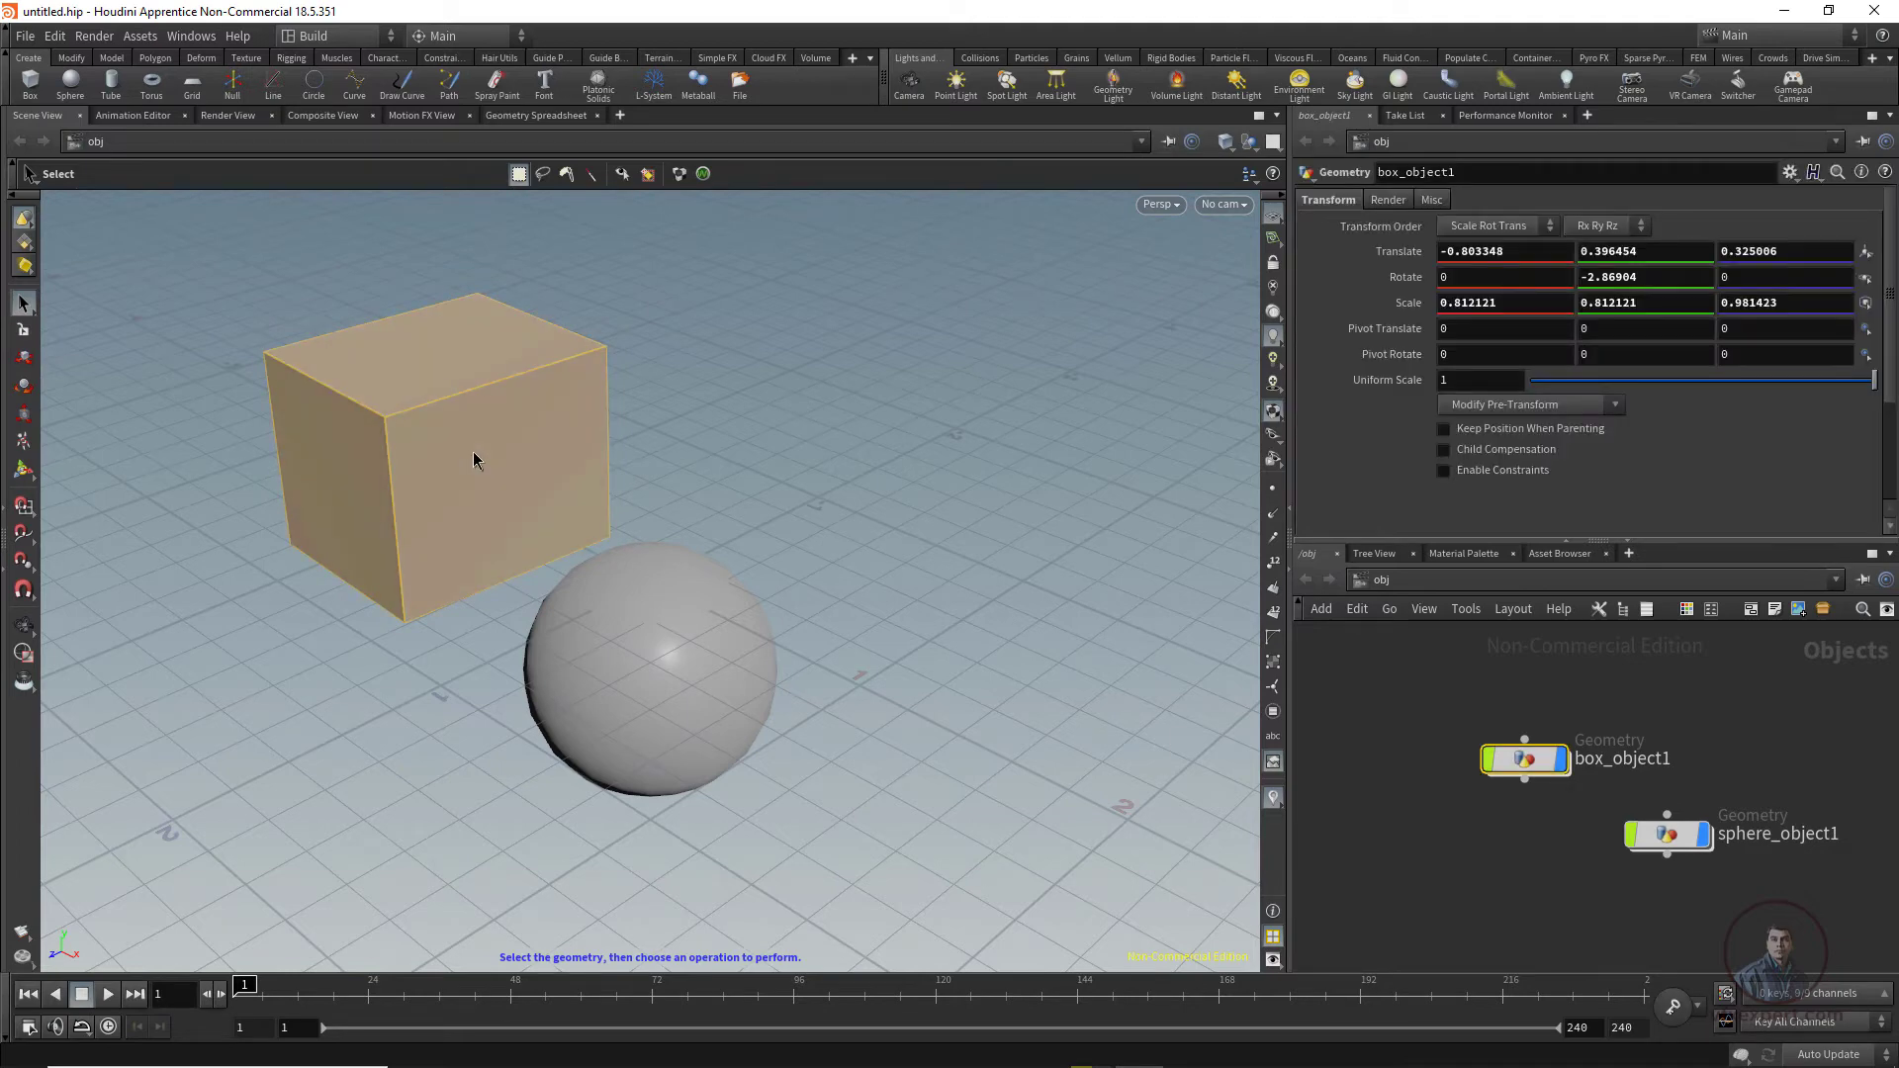
Step: Delete the selected box and the sphere object to empty the scene
key(Delete)
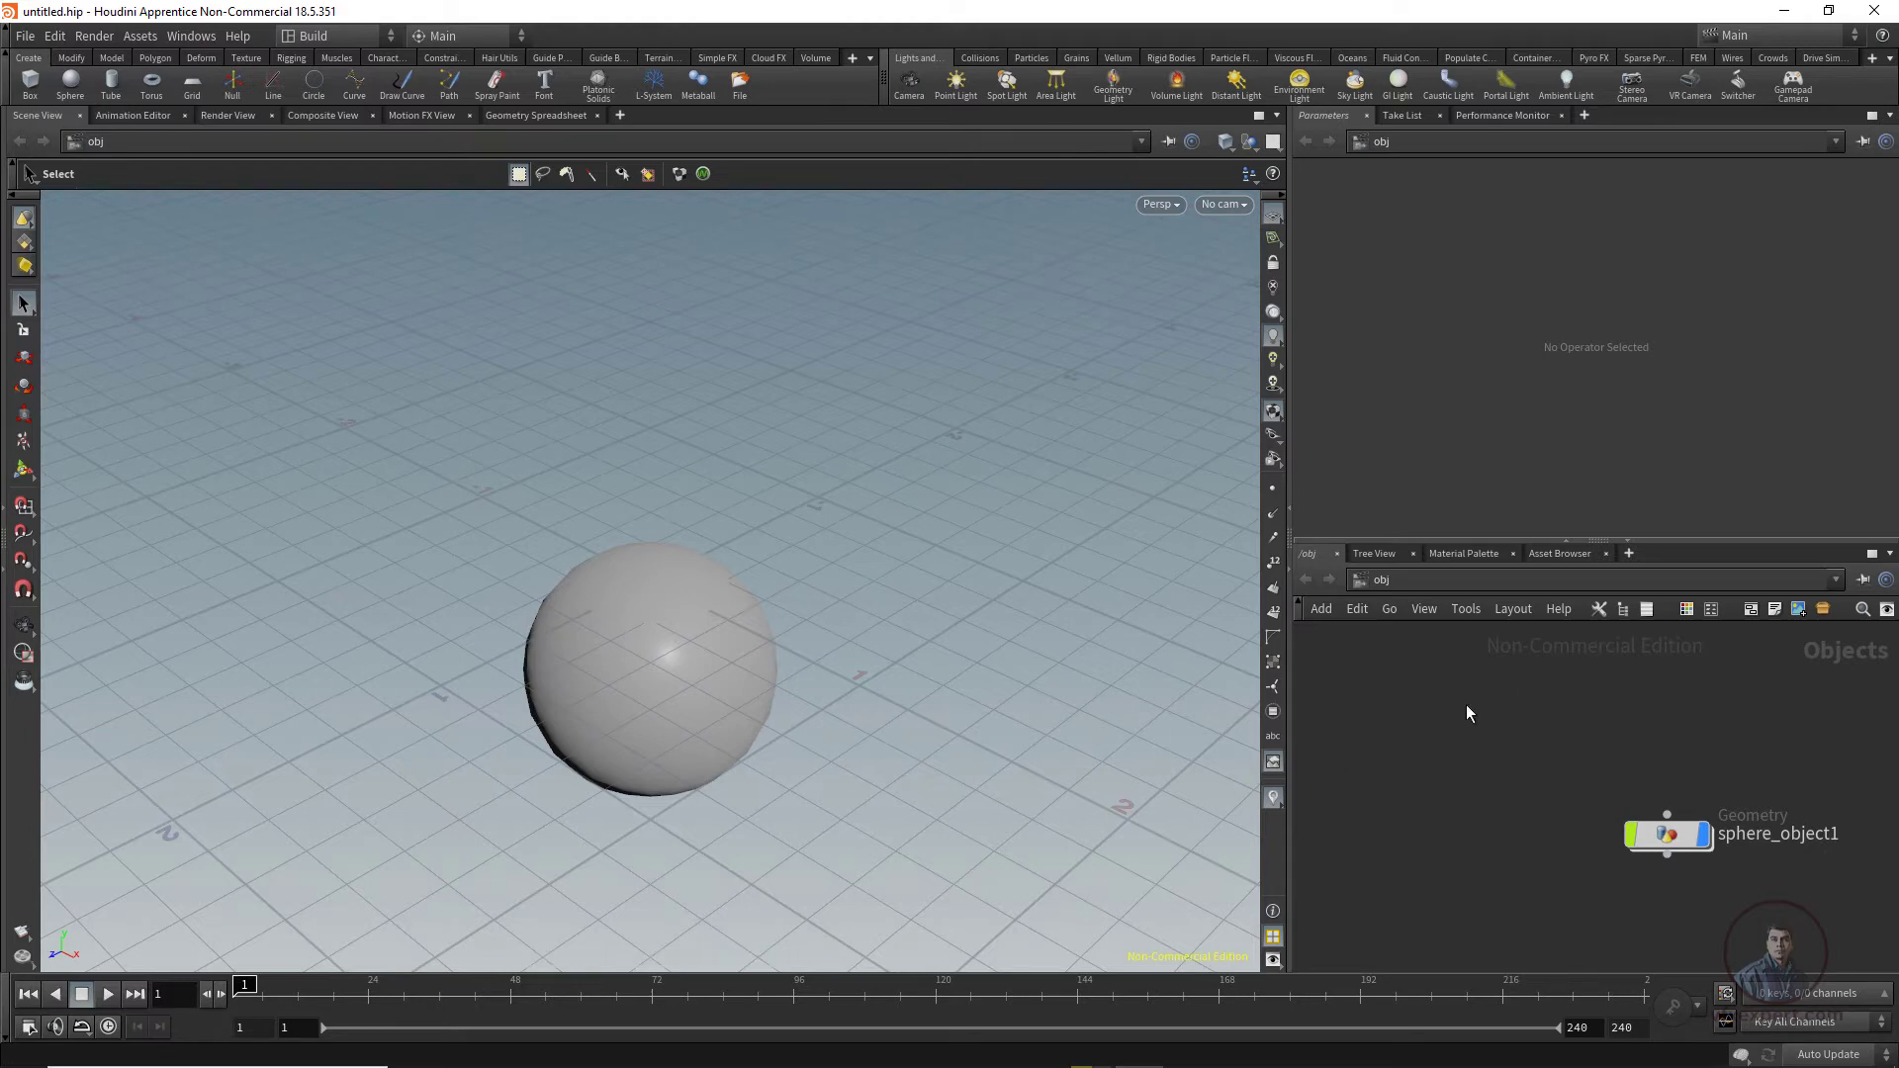
click(1681, 846)
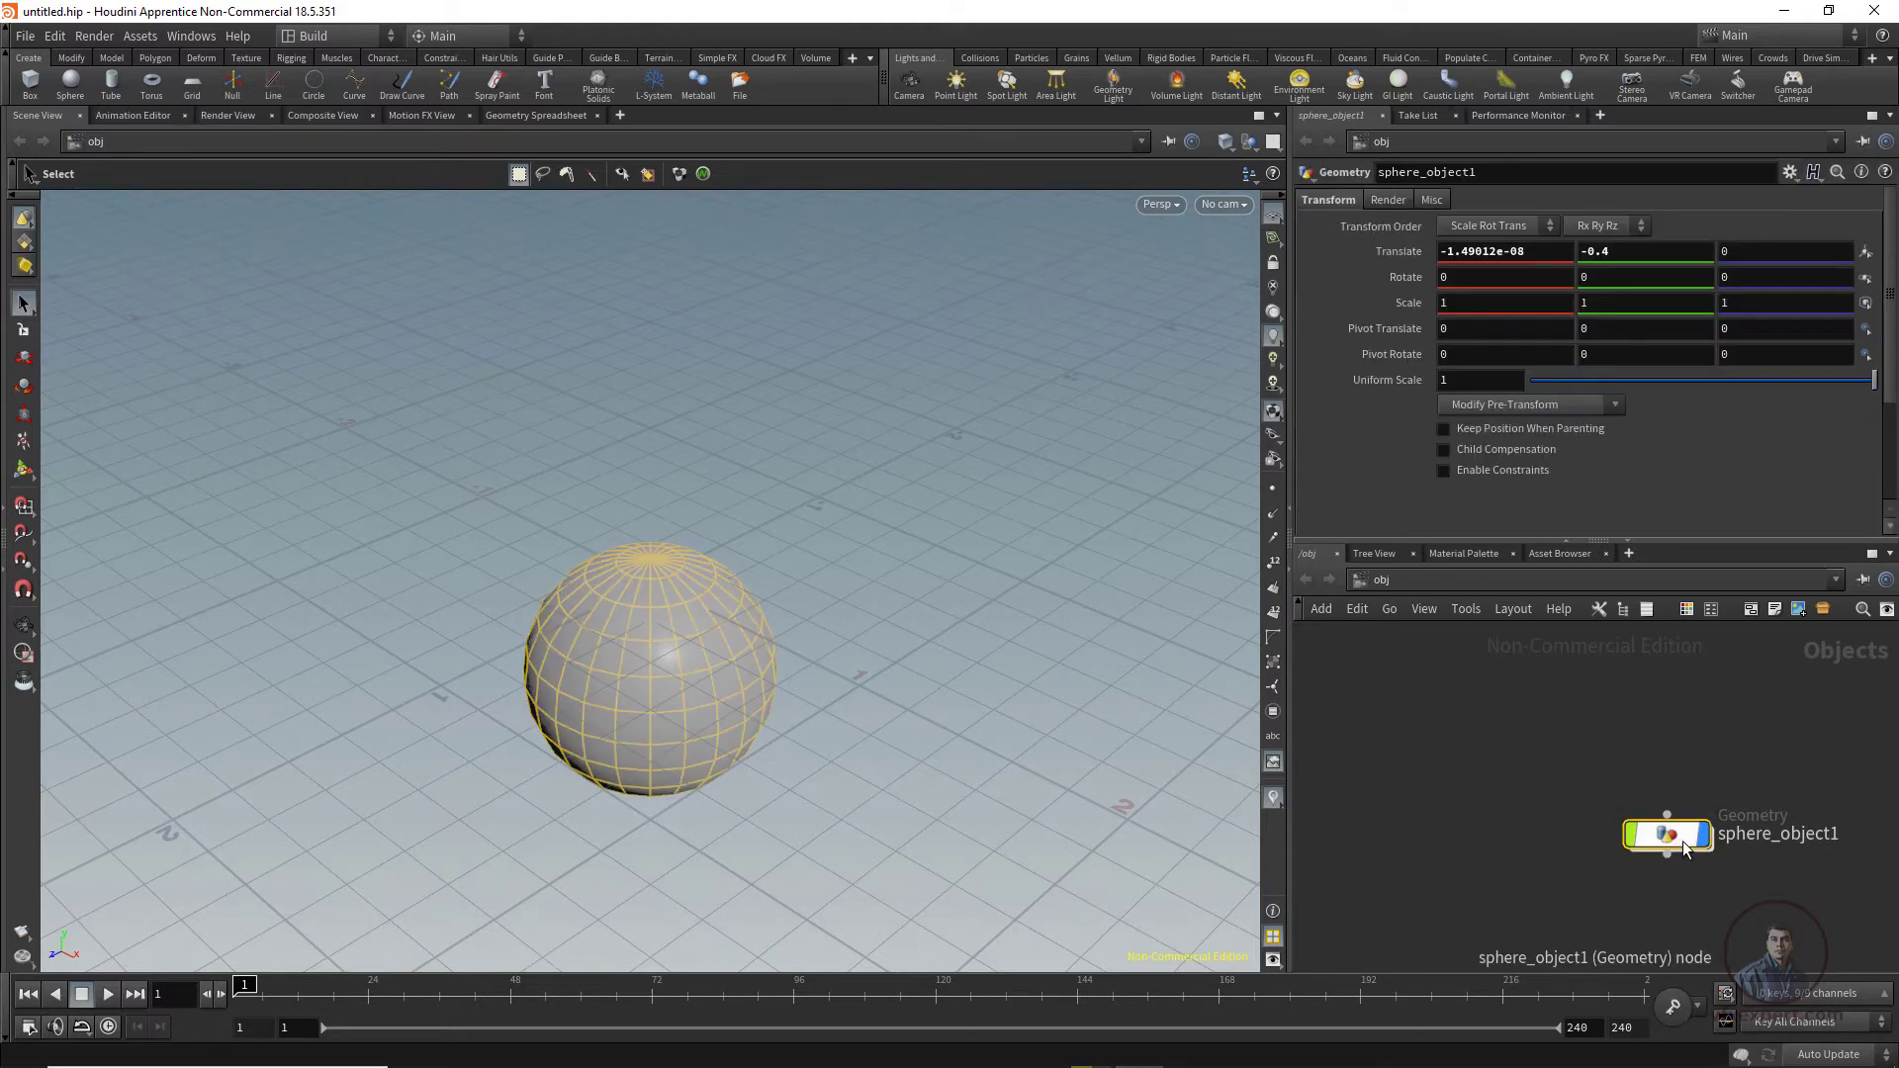
key(Delete)
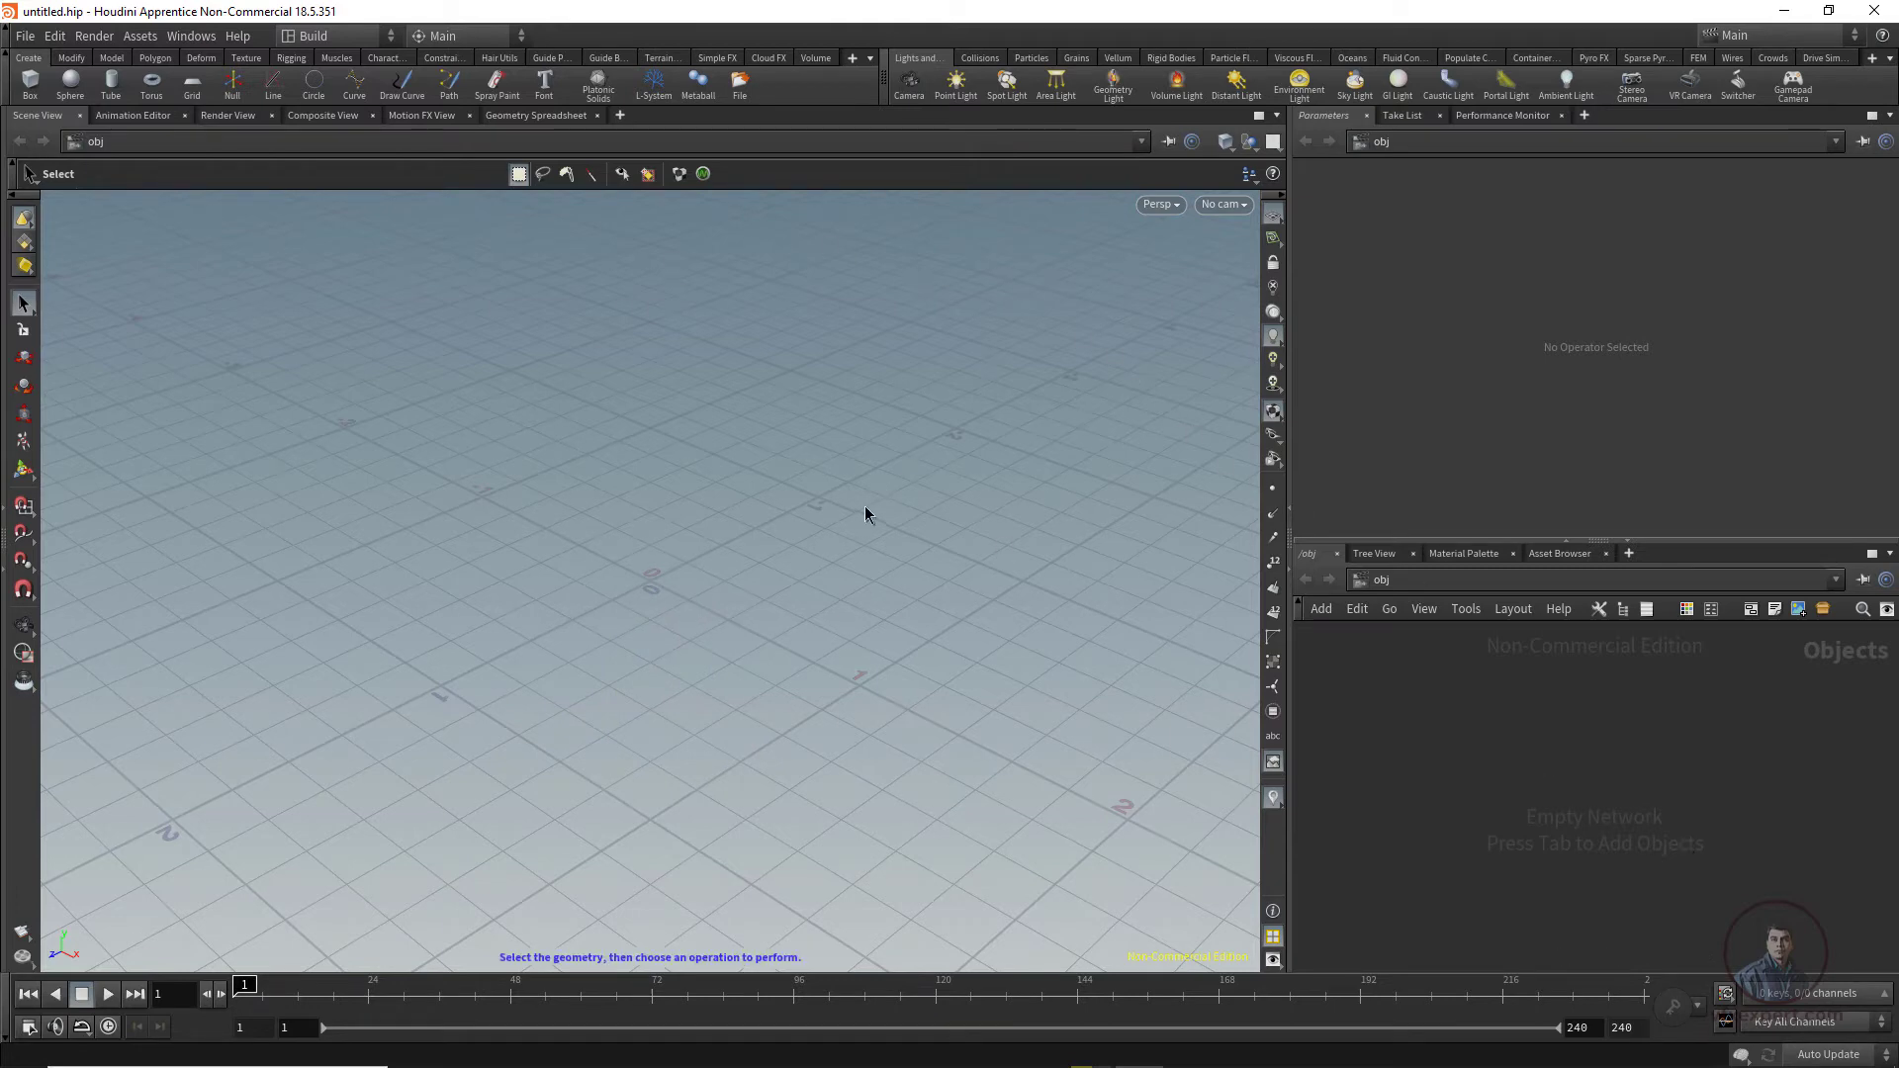
Step: Create a sphere at the origin and place a box beside it on the construction plane, at about X -1.21, Z 0.88
click(75, 88)
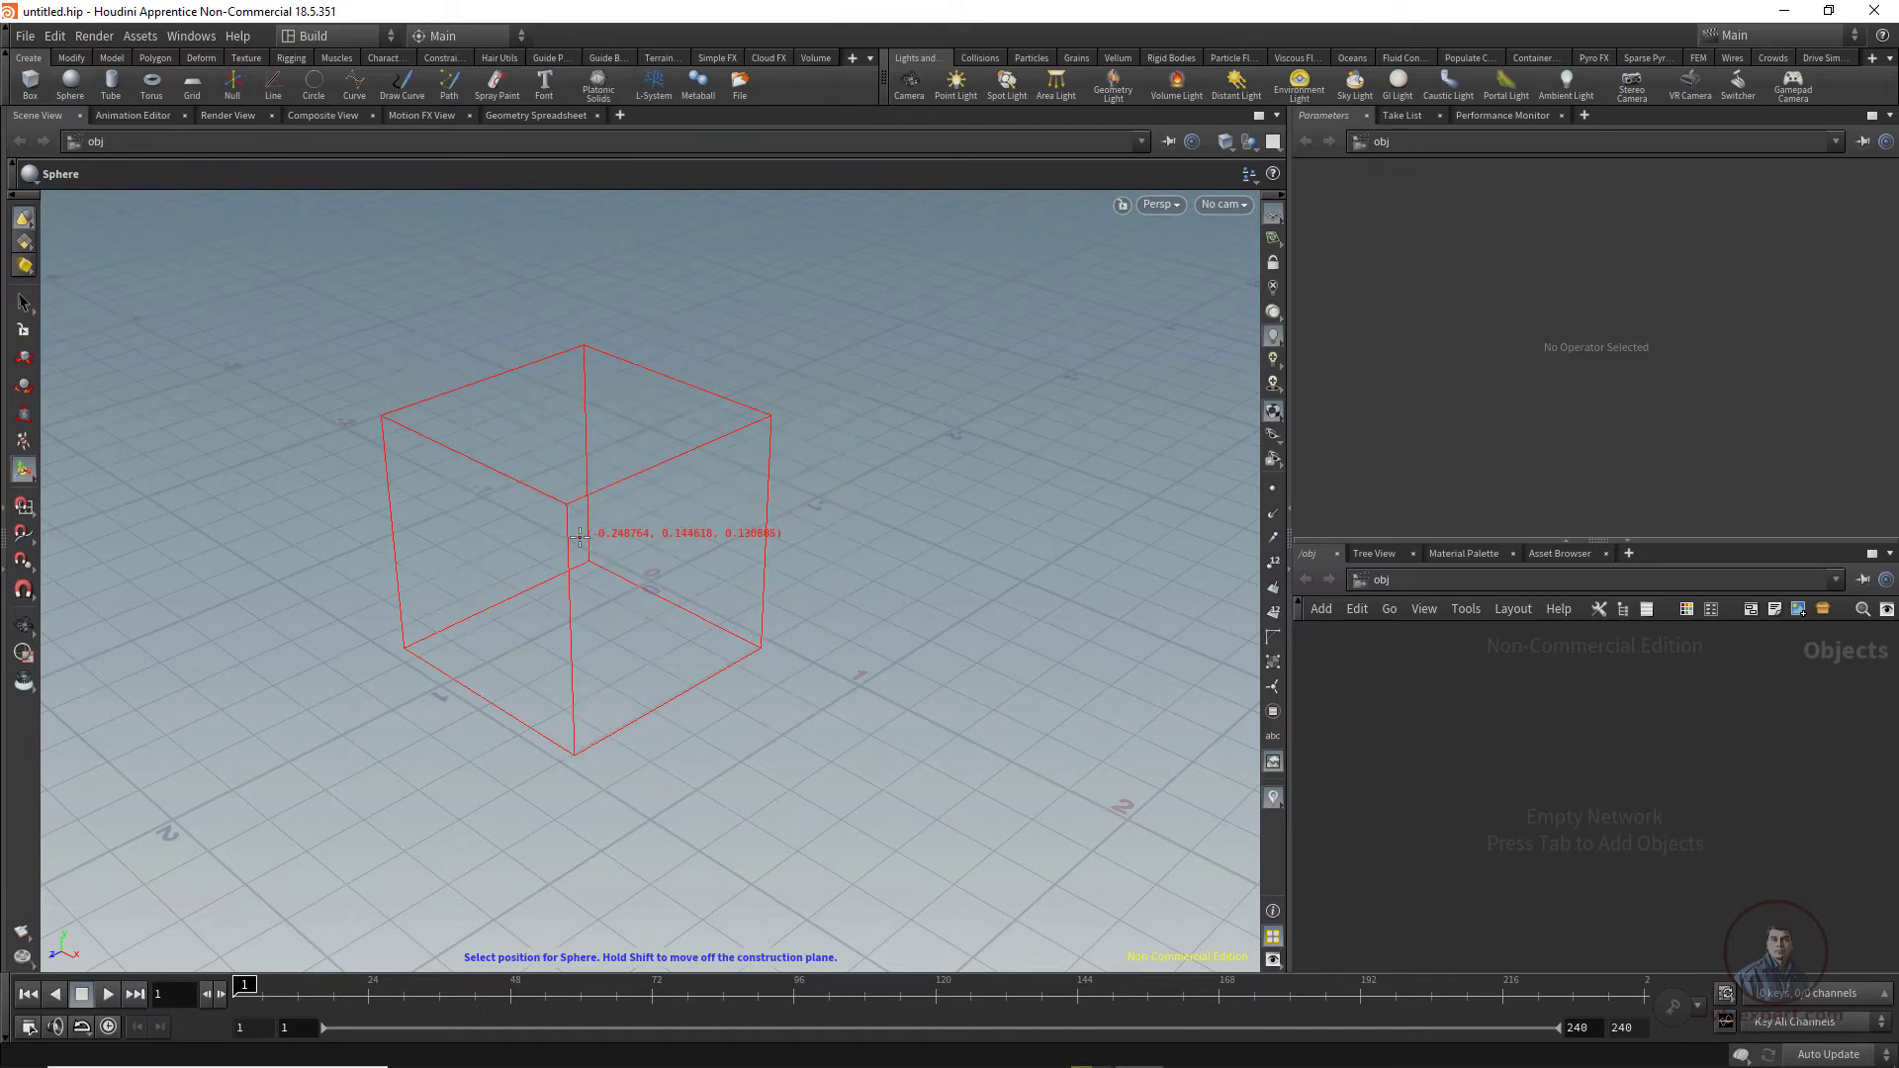
key(Return)
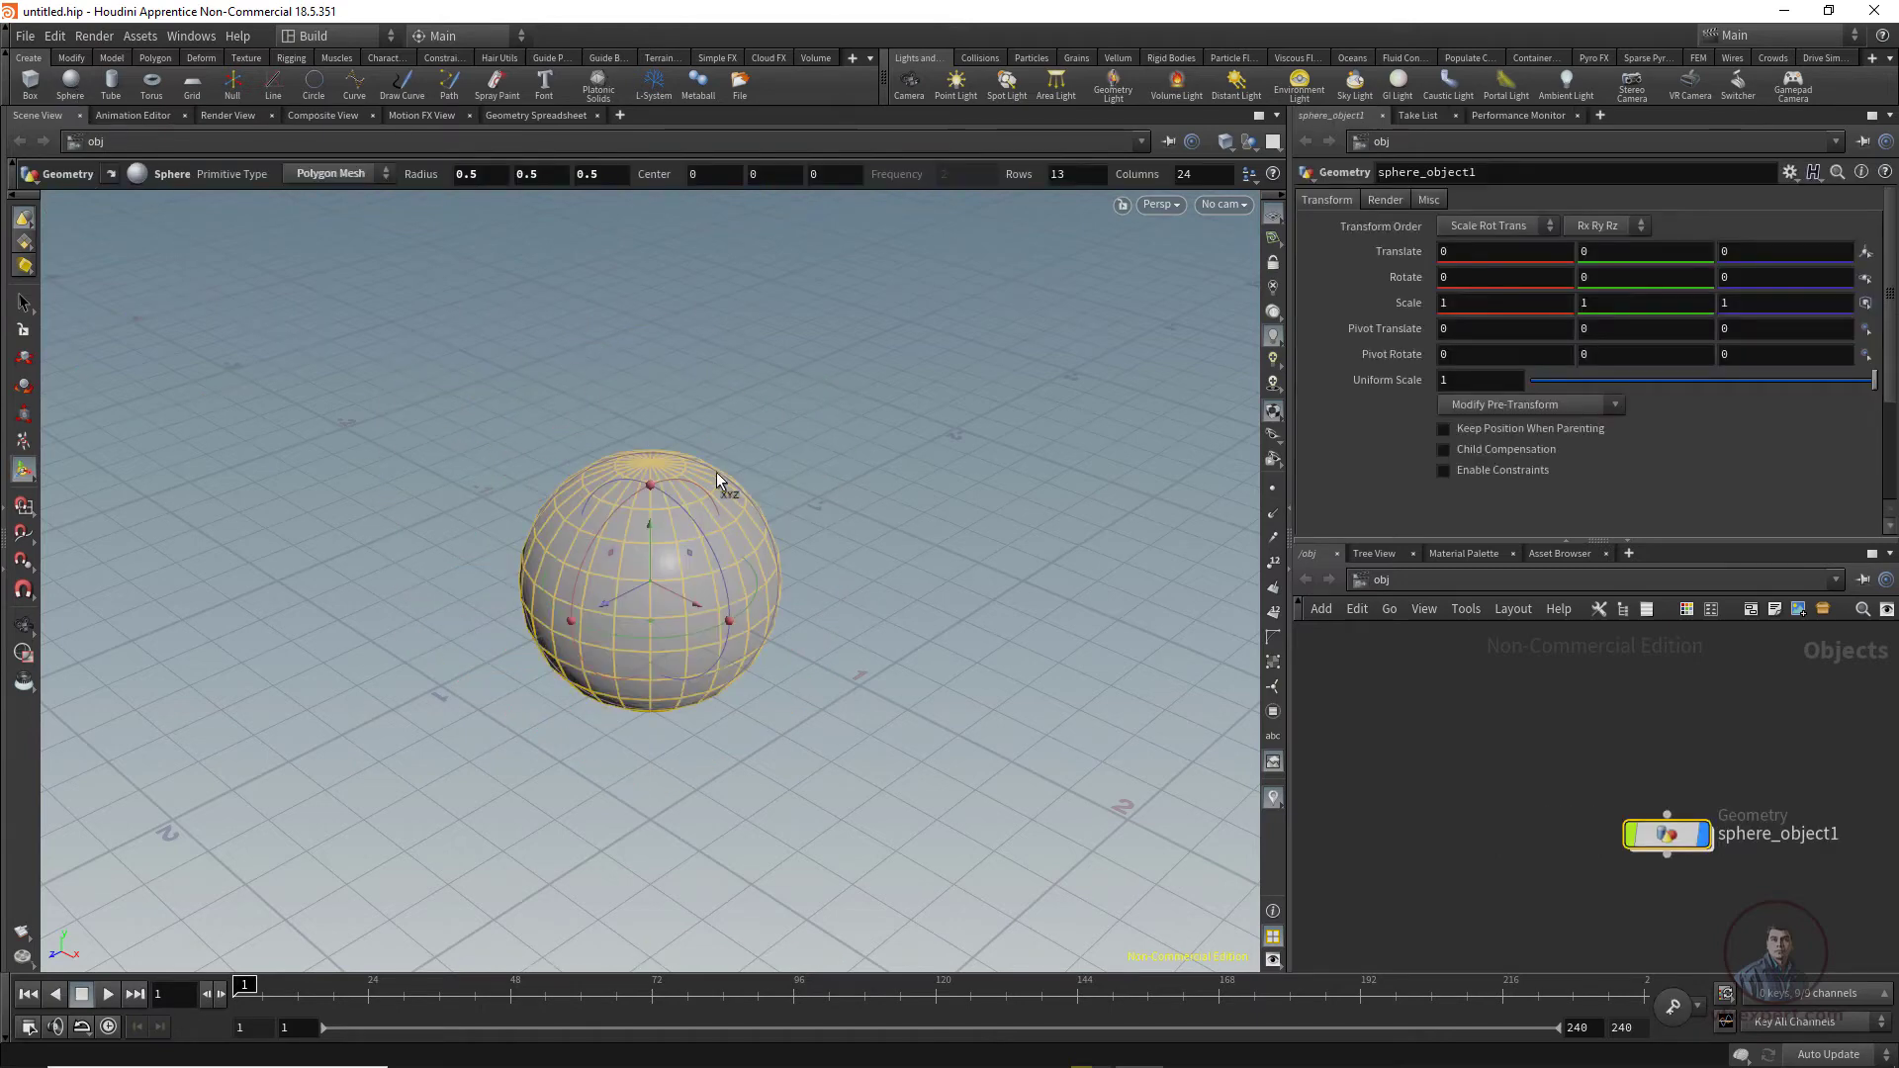
click(31, 81)
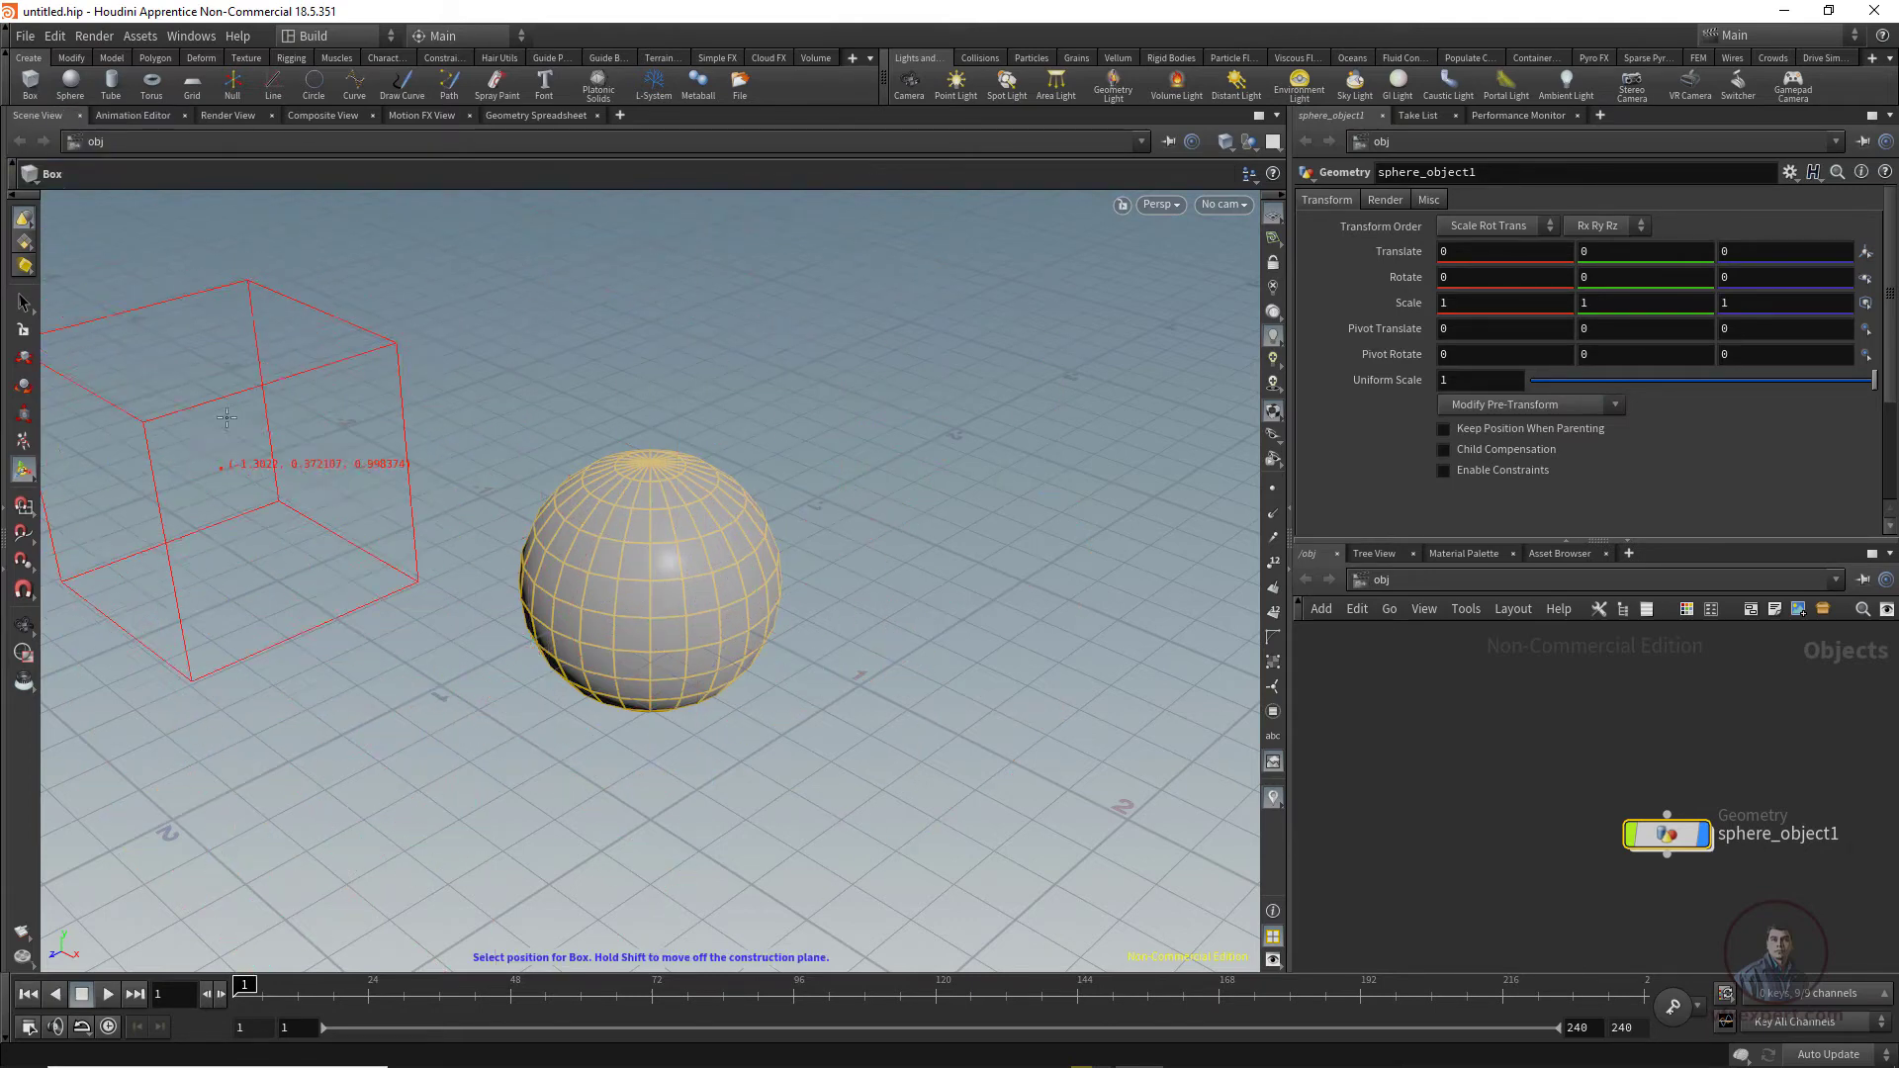
click(261, 458)
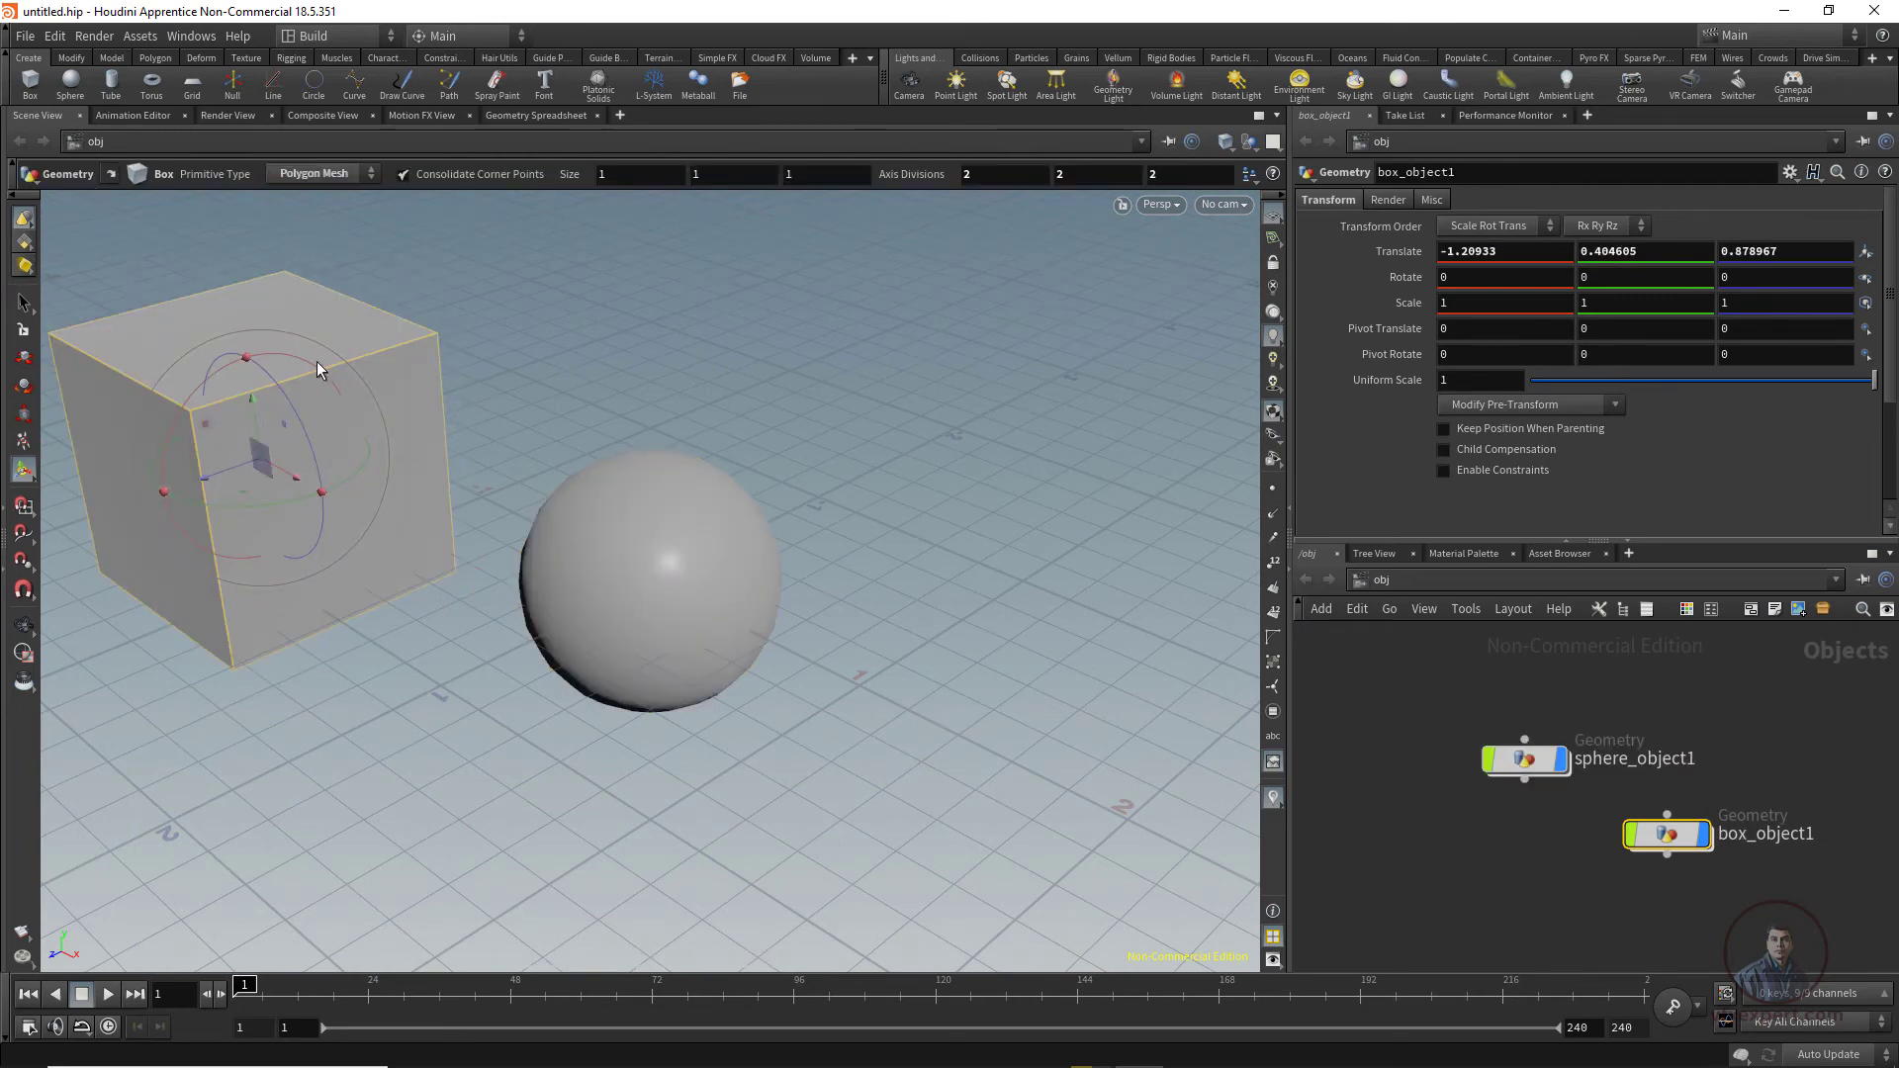
Step: Move the box along X to about -1.01 and shift the sphere closer to the viewer in the scene view
mouse_move(300, 478)
mouse_down()
mouse_move(408, 550)
mouse_move(330, 498)
mouse_up()
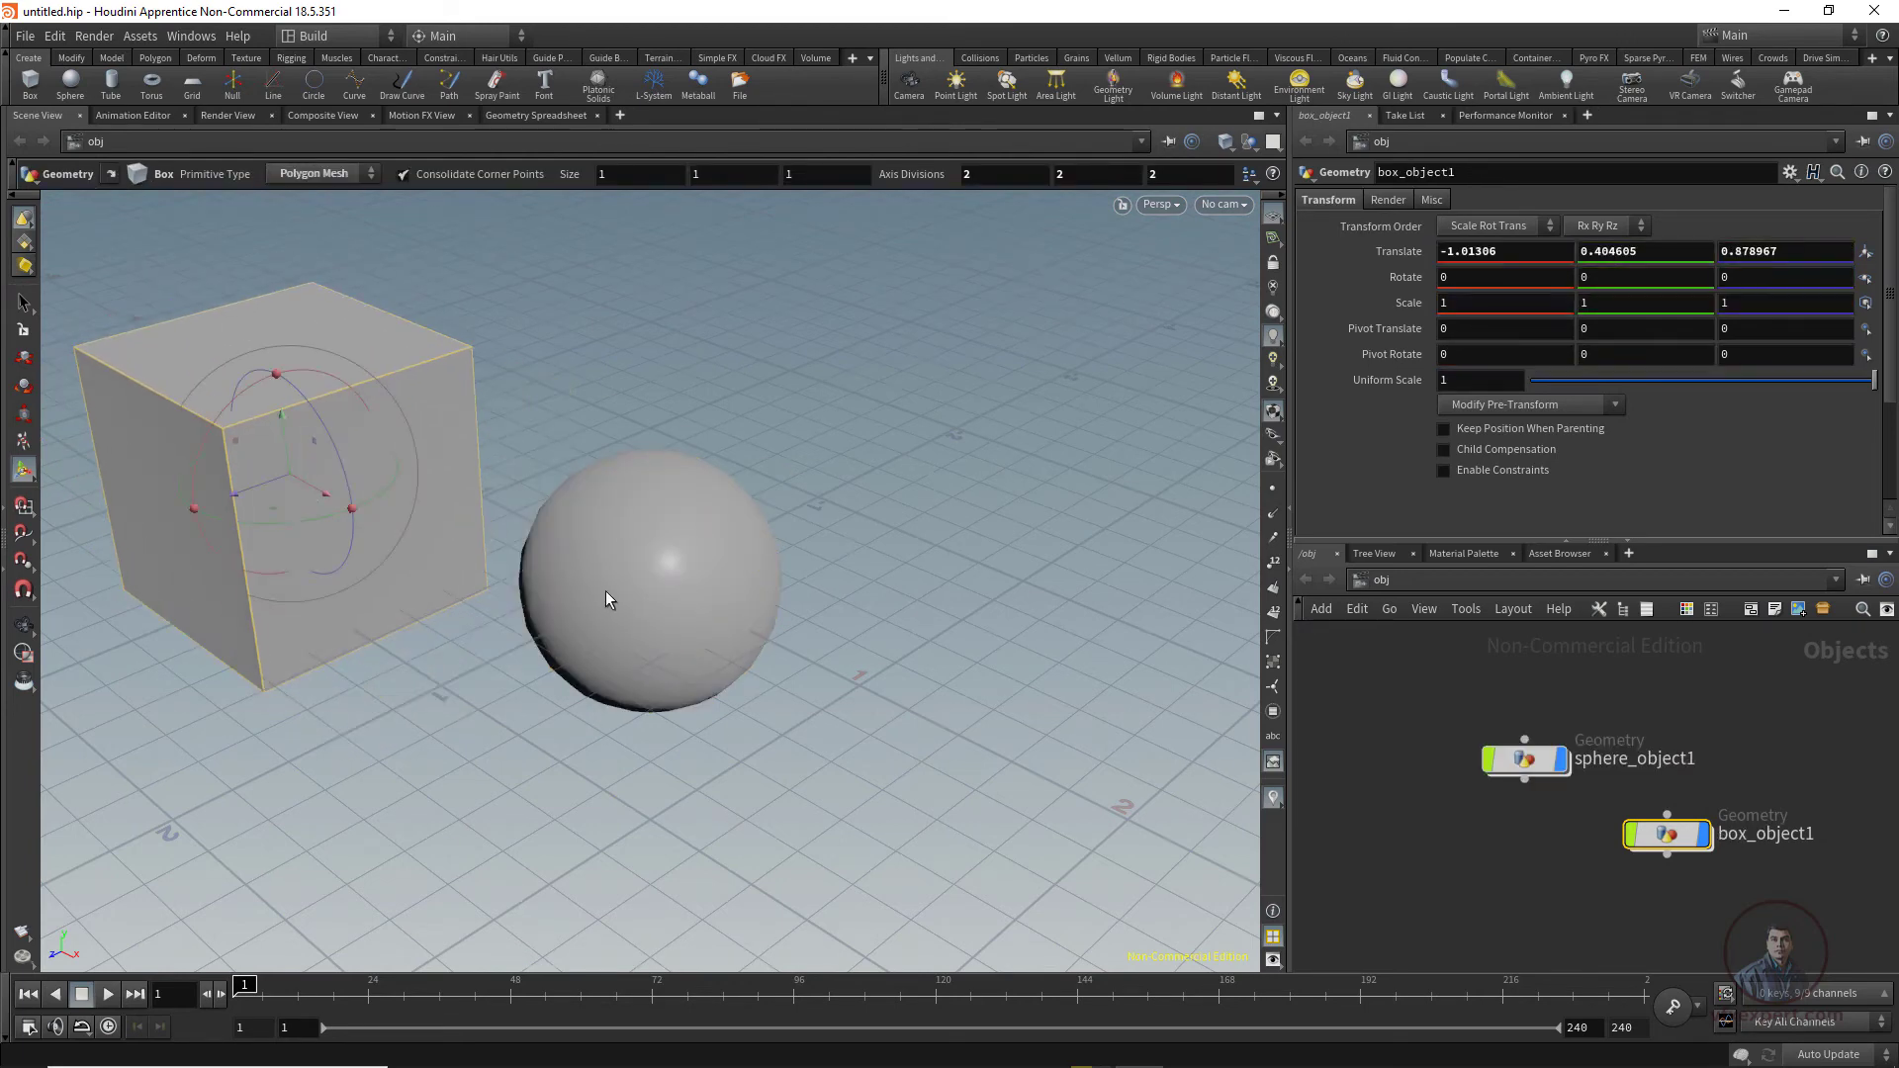
click(604, 591)
drag(604, 611, 475, 641)
Step: Select the box and sphere together with an area selection in the scene view and delete both
mouse_move(173, 213)
mouse_down()
mouse_move(970, 946)
mouse_move(847, 872)
mouse_up()
click(575, 435)
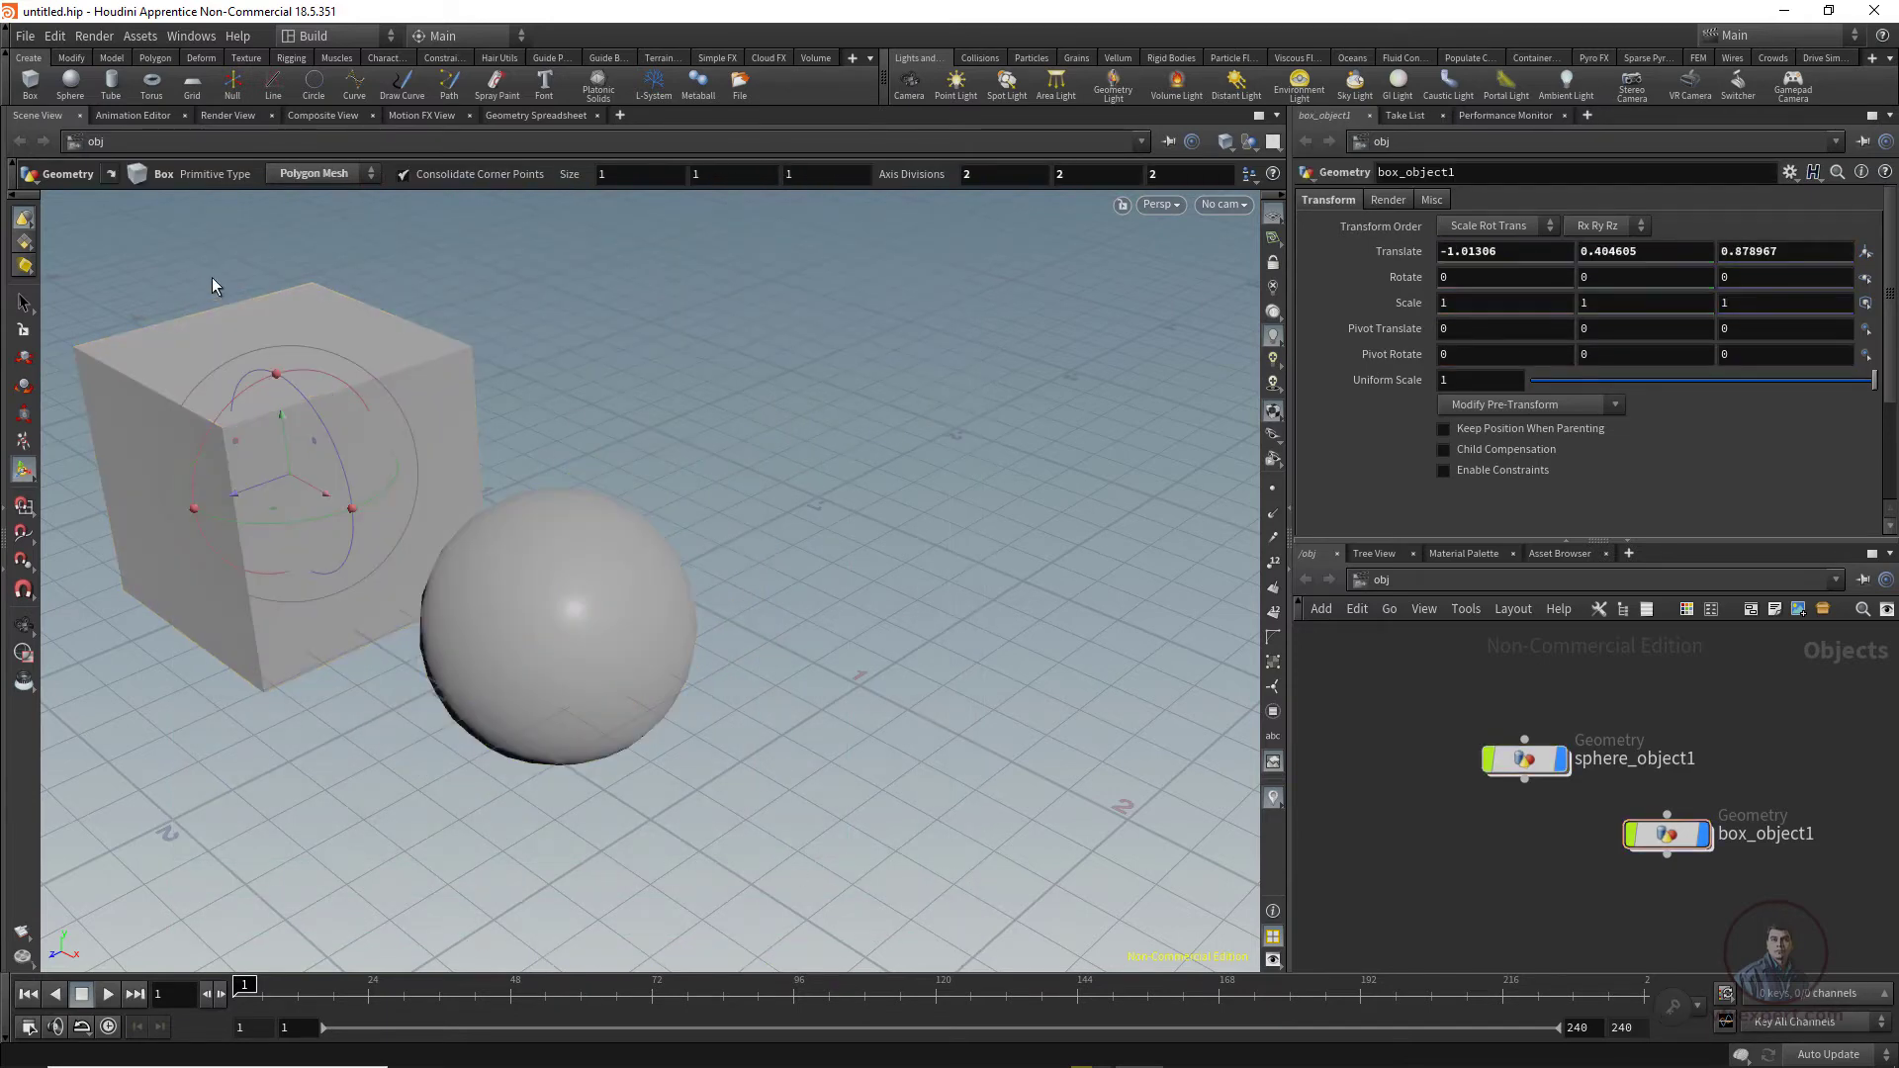
drag(178, 232, 817, 848)
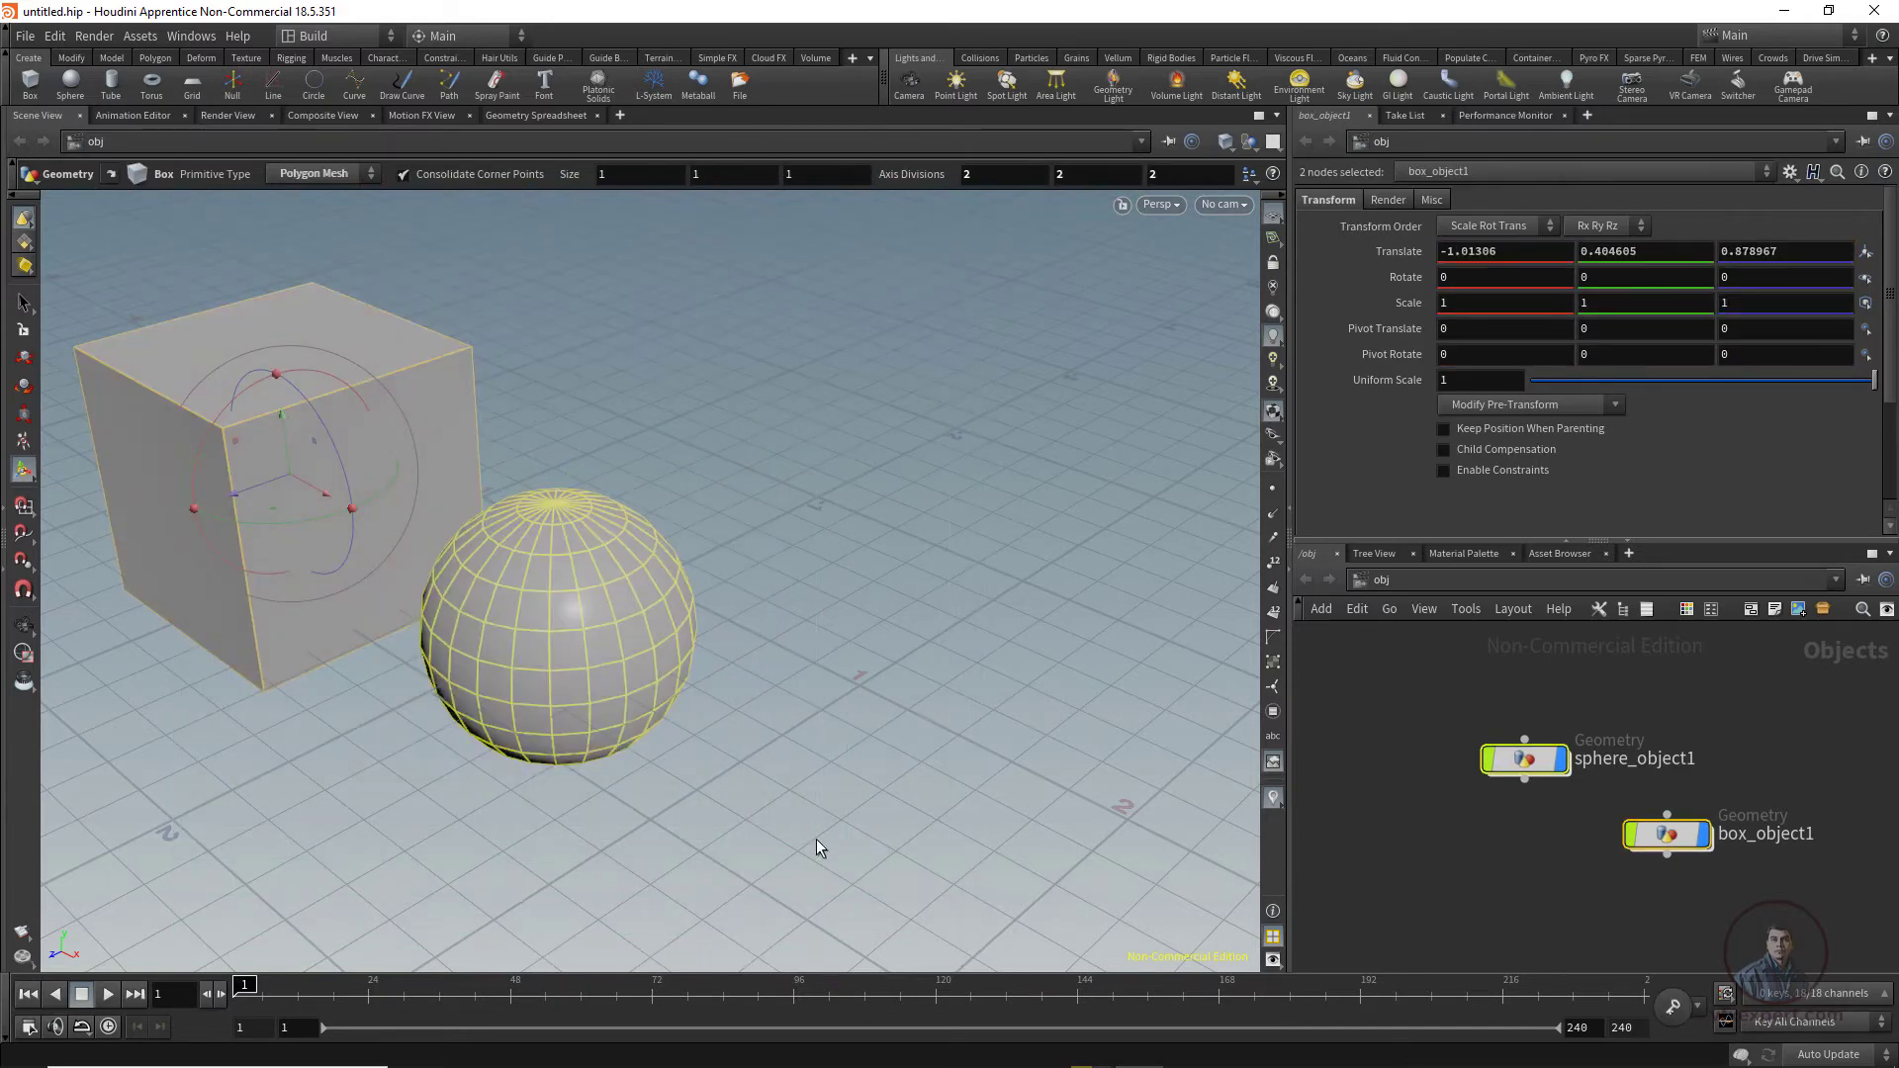
key(Delete)
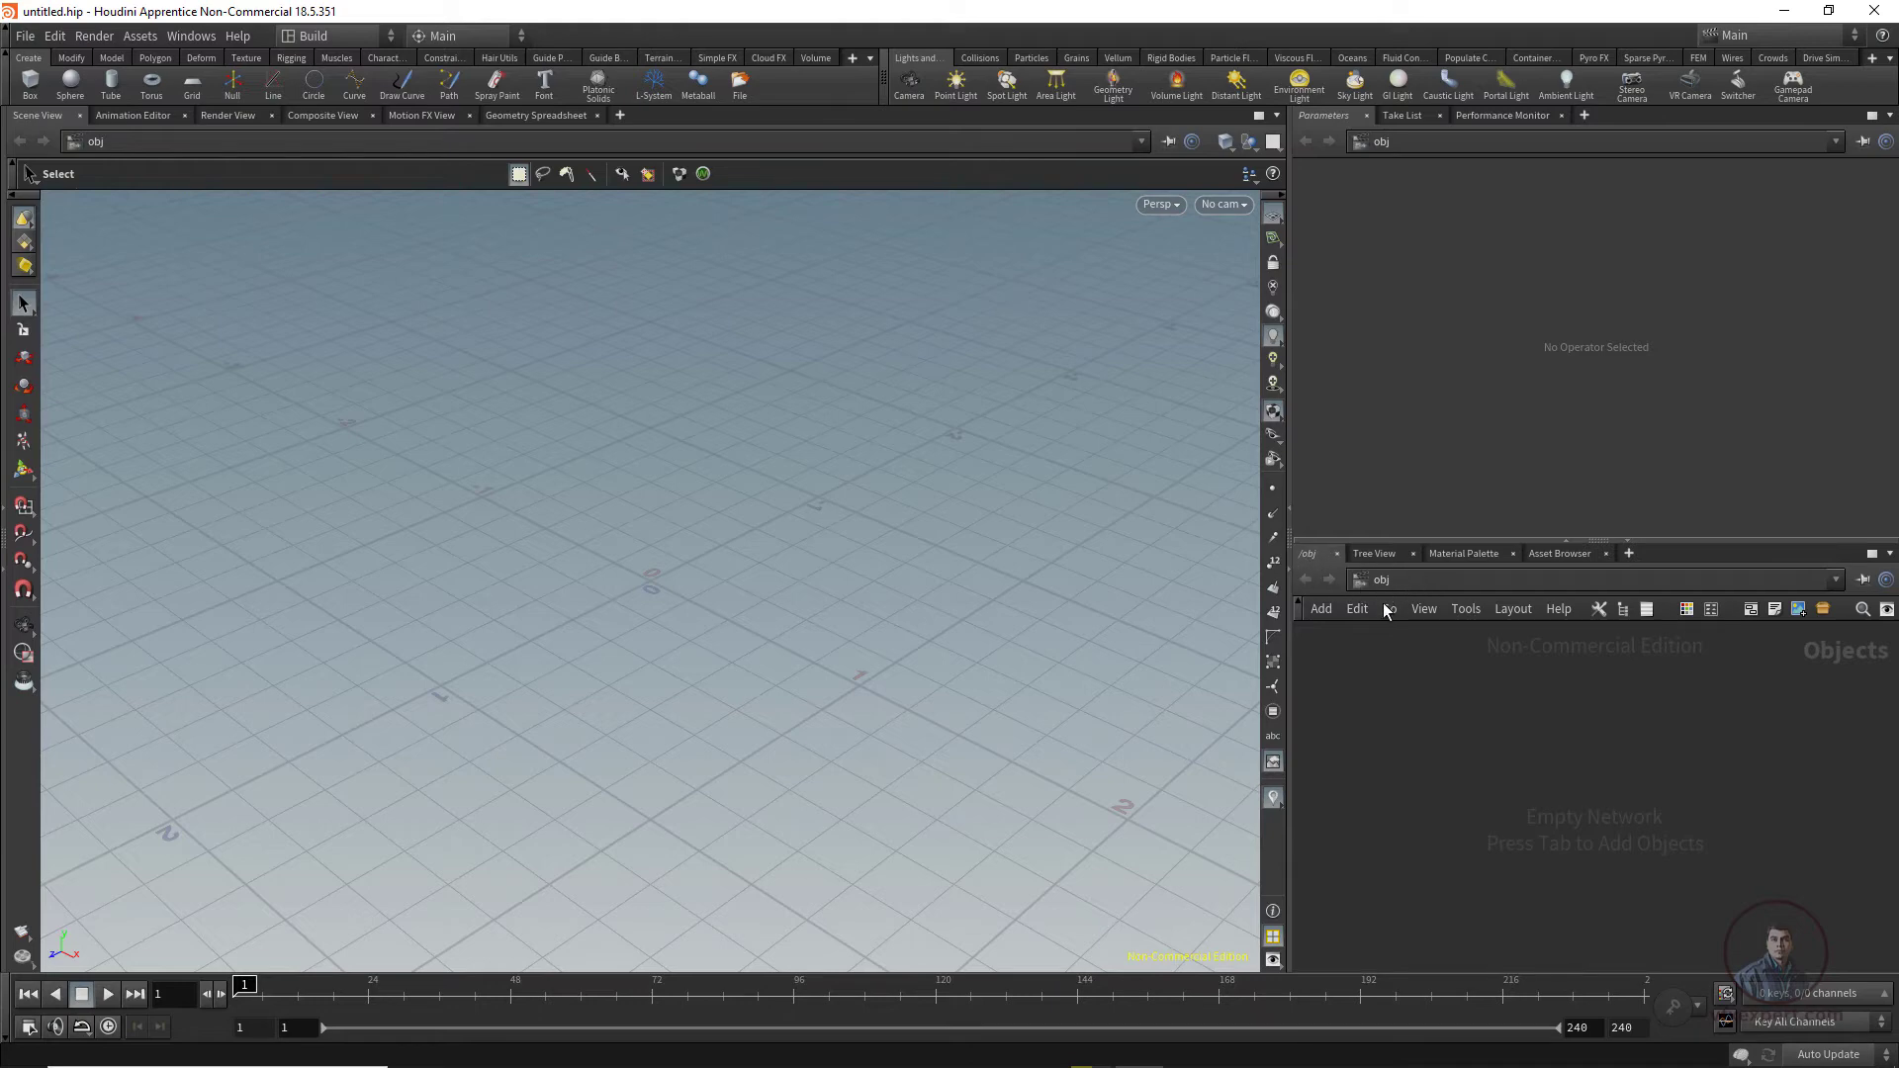
click(1423, 591)
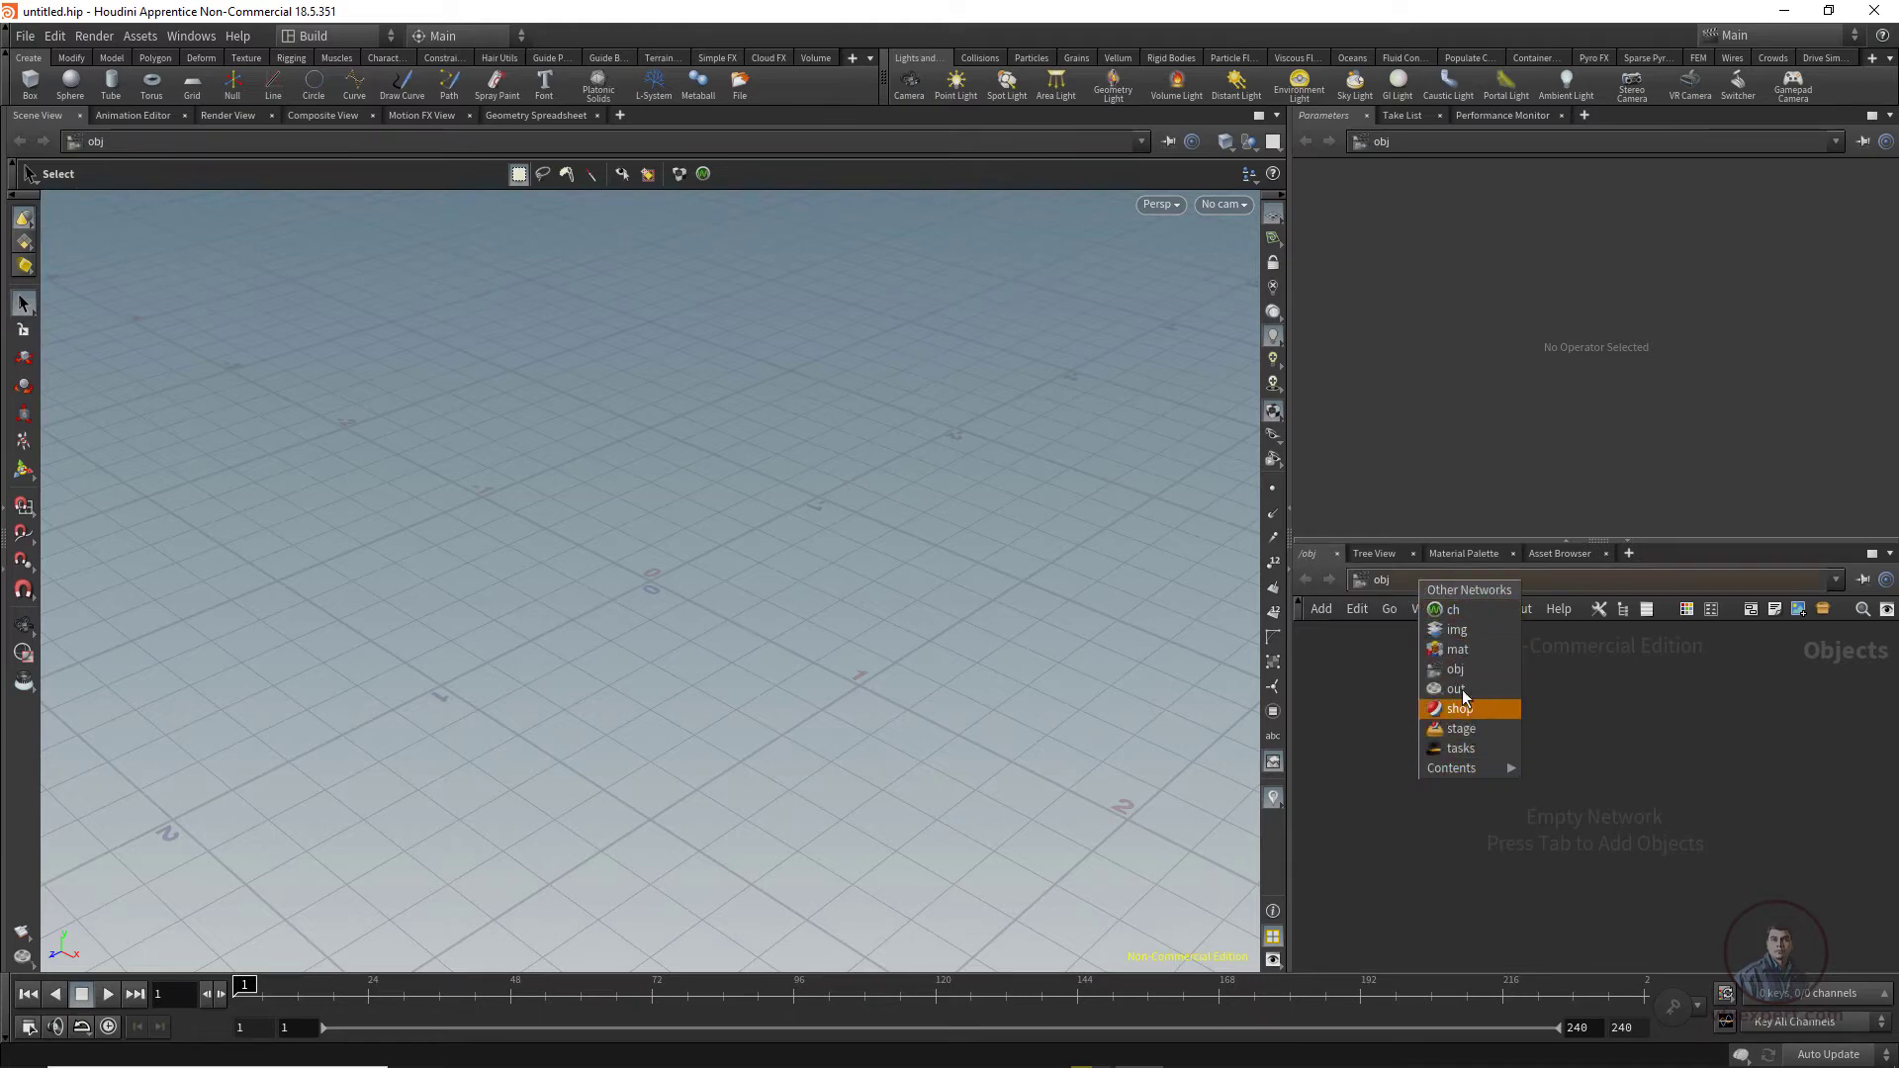
click(1380, 584)
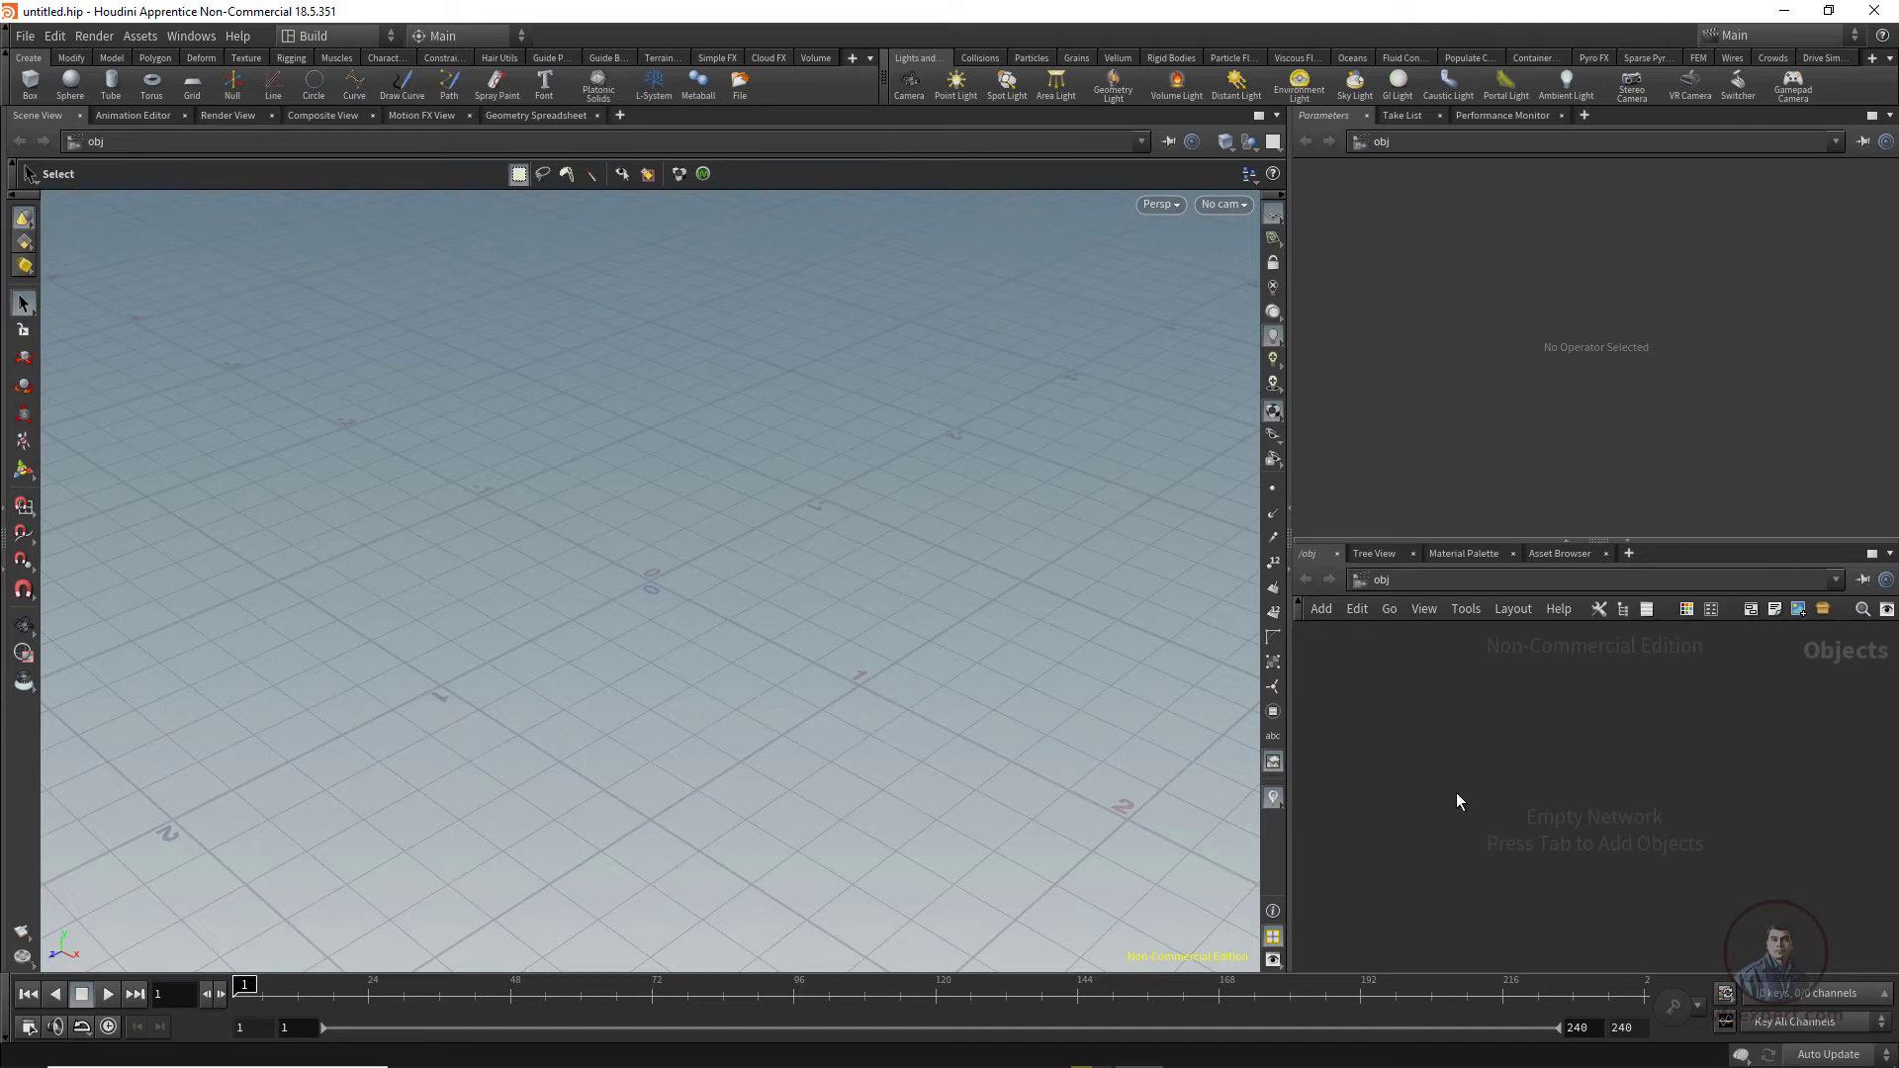
Step: Add a Sphere node to the empty object network and reposition it slightly lower in the network
key(Tab)
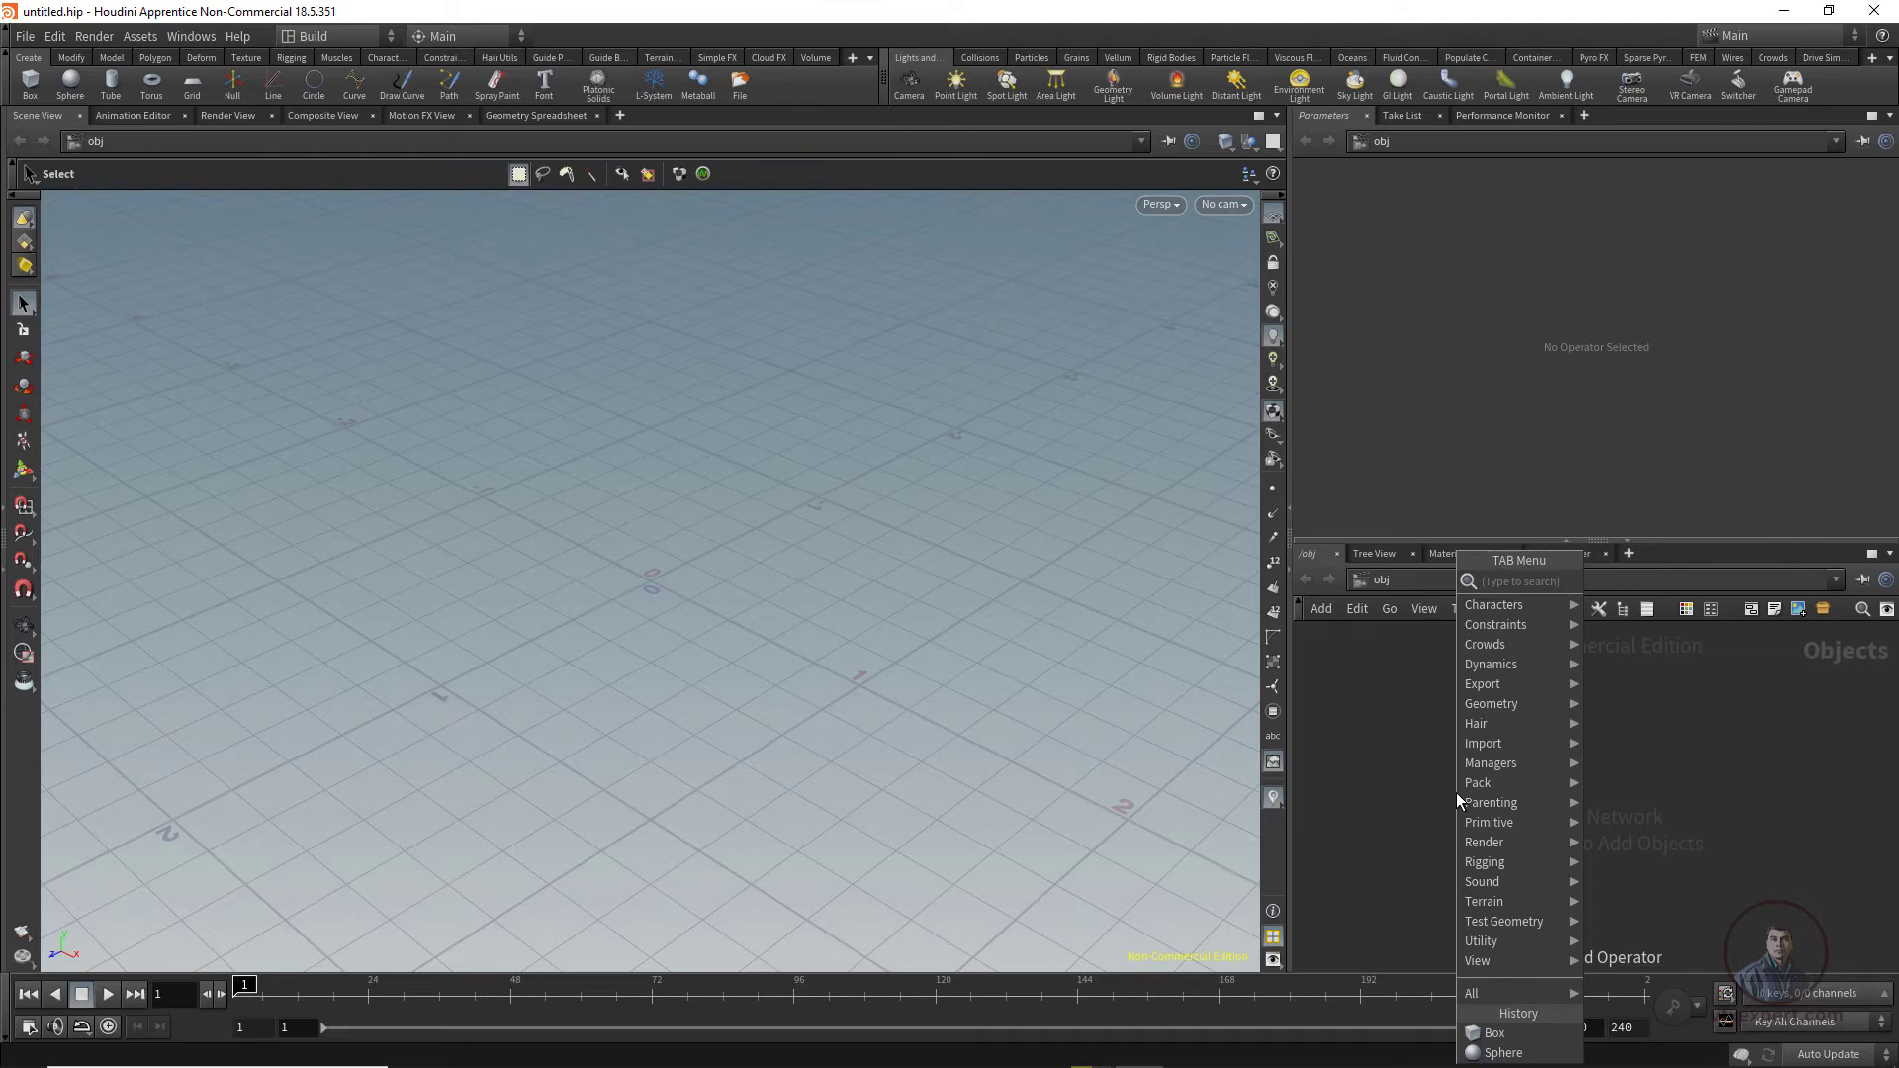
text(sph)
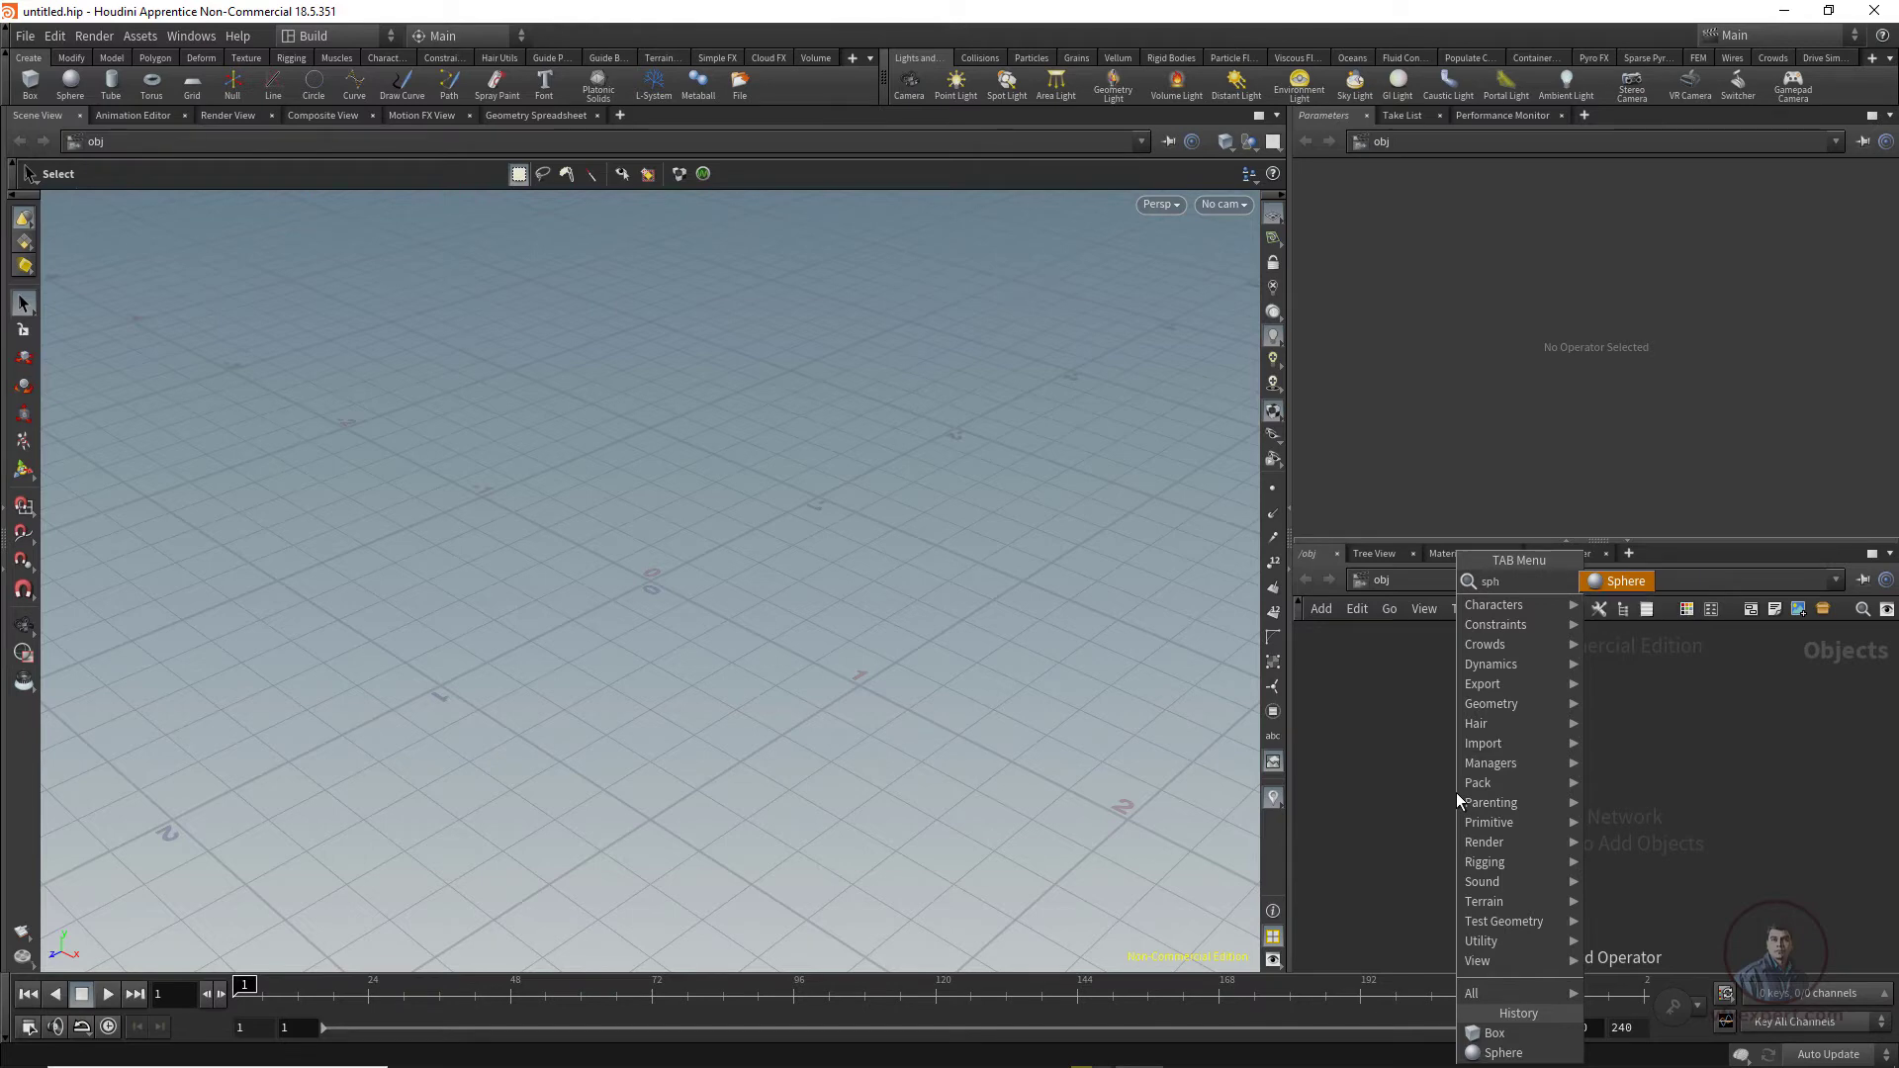
click(1628, 584)
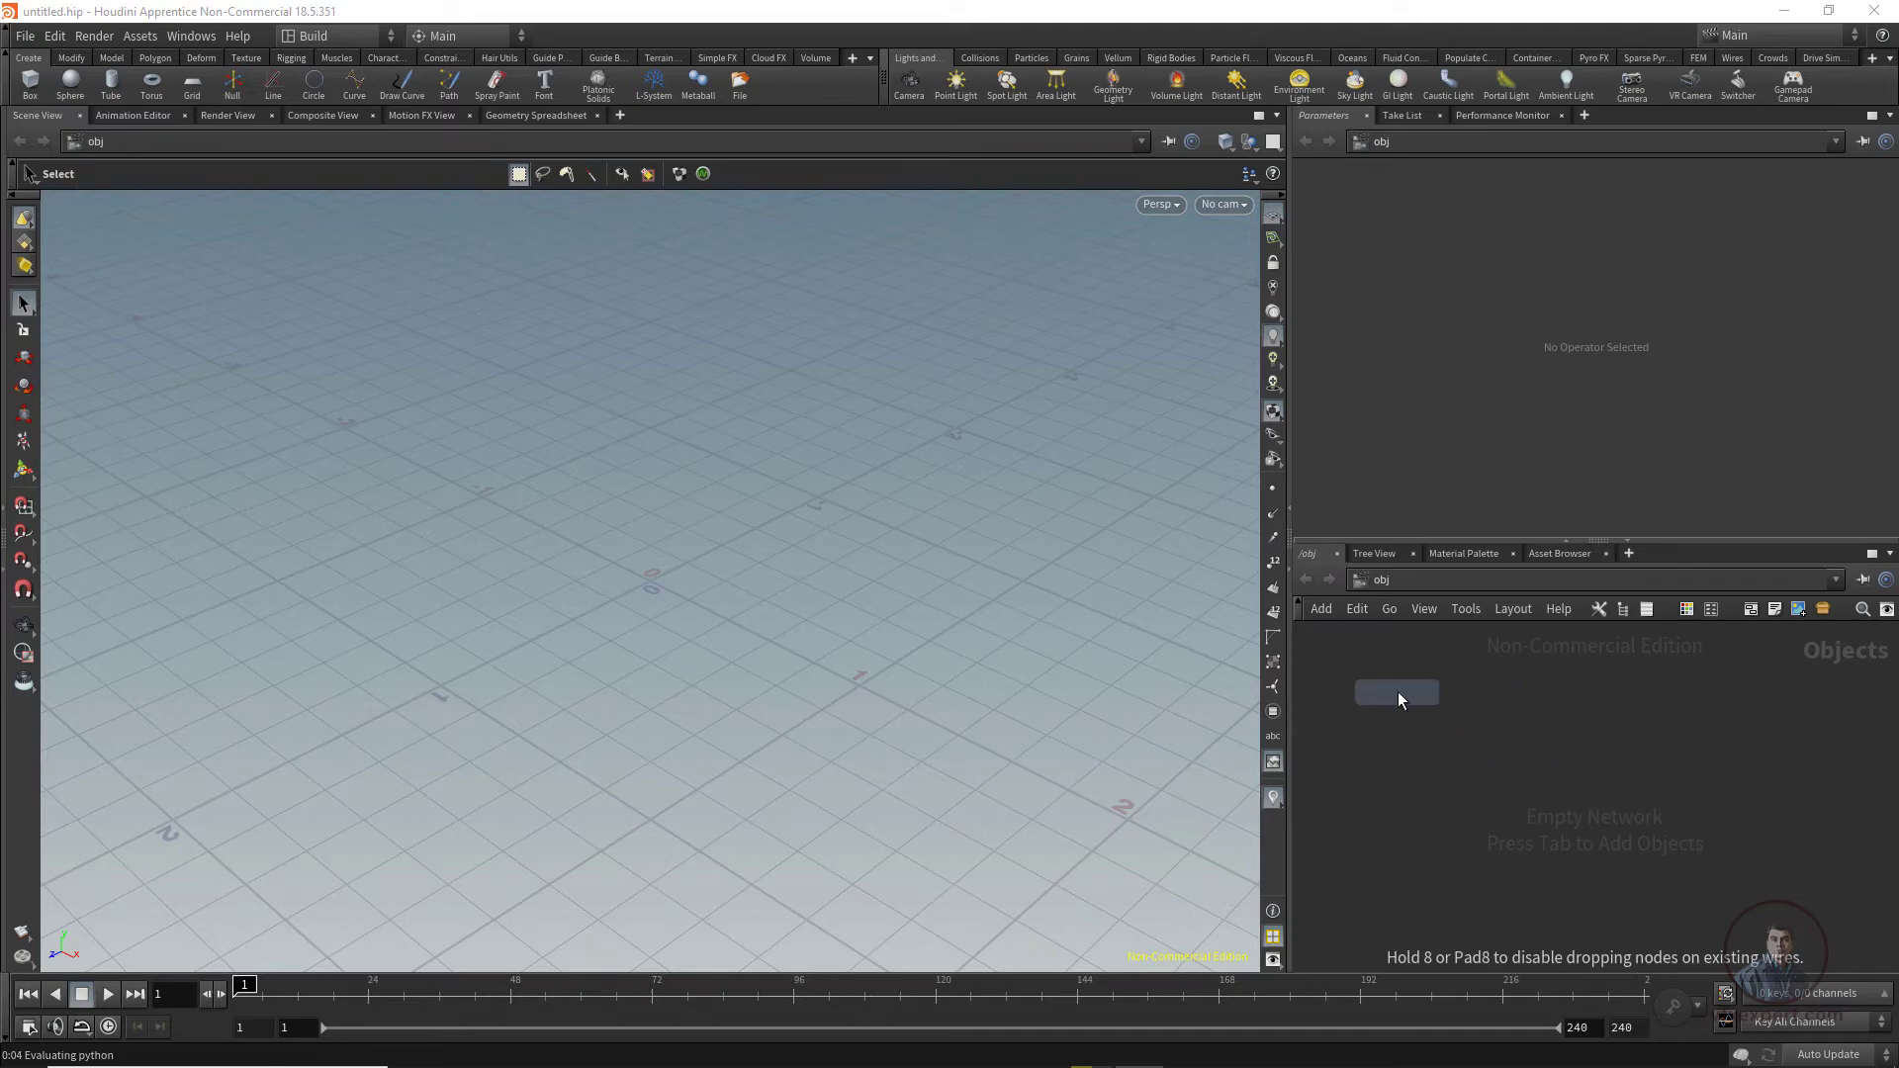
click(1398, 692)
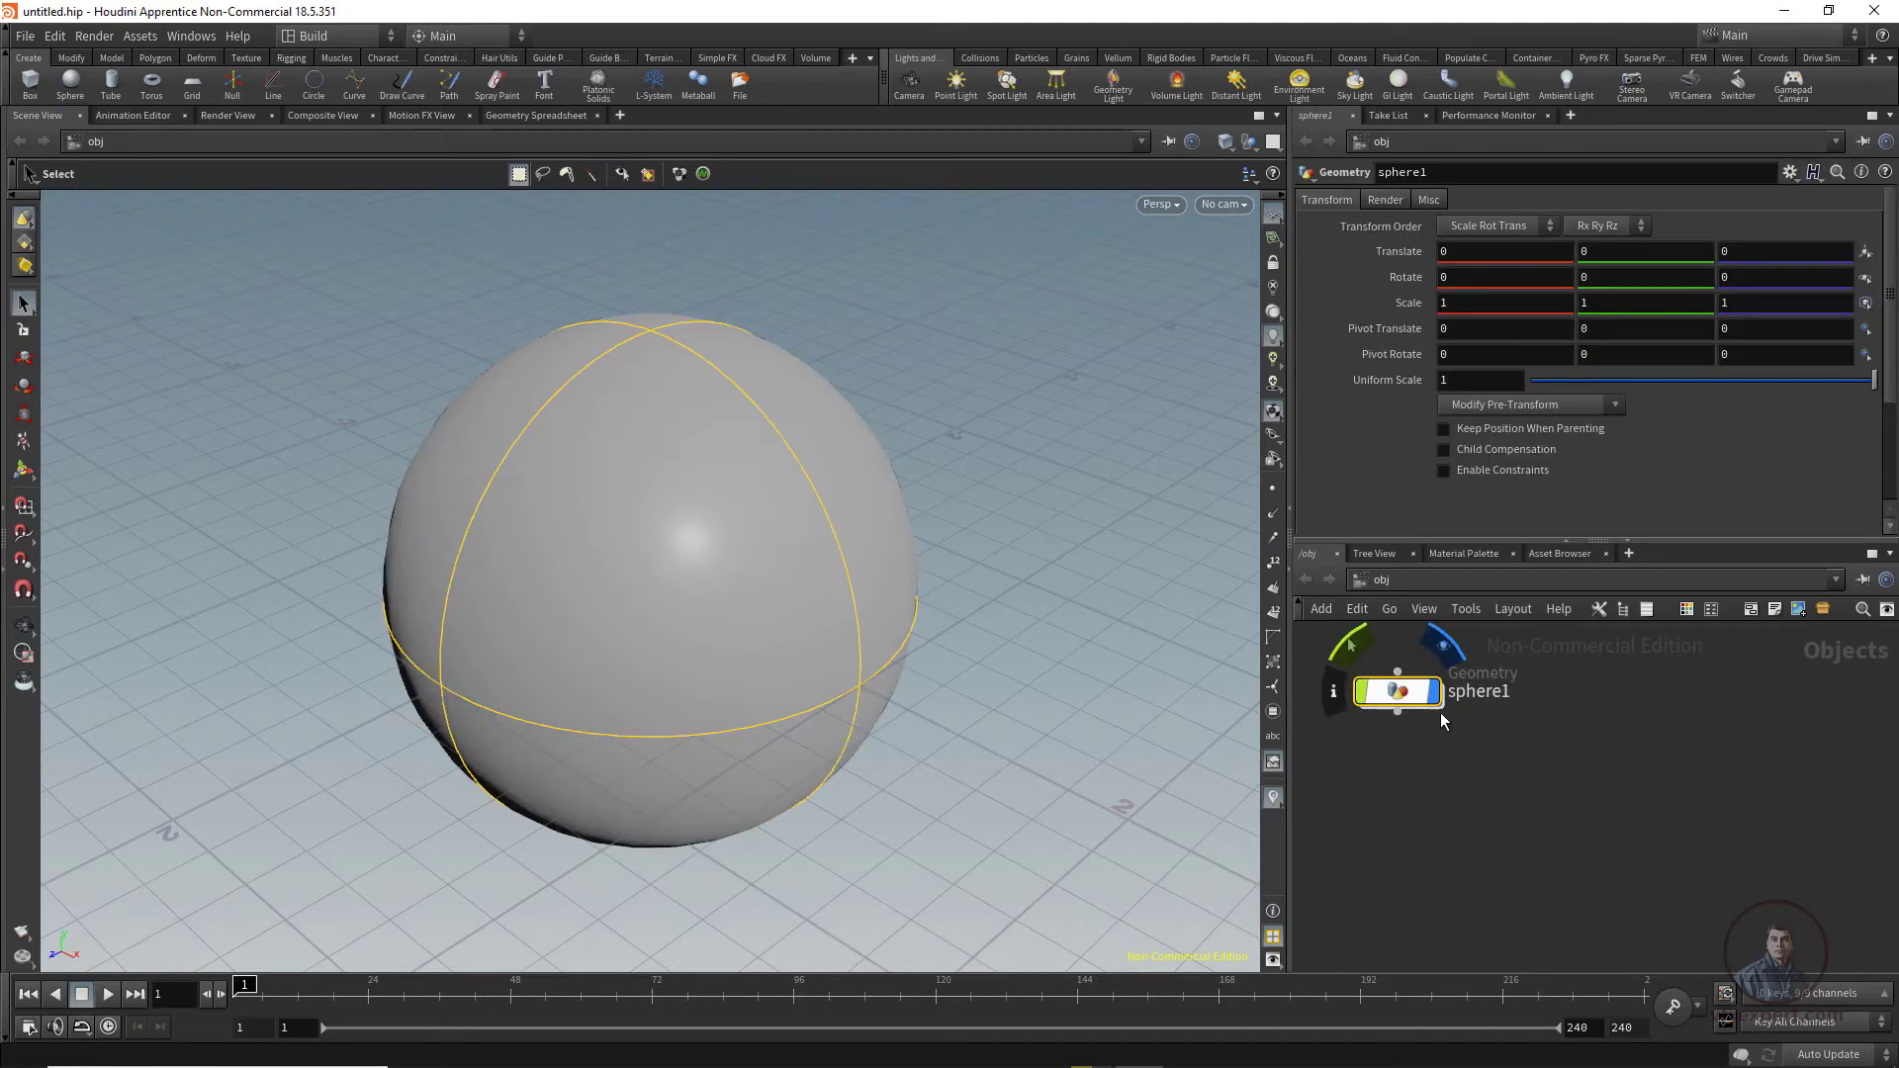
drag(1410, 692, 1441, 762)
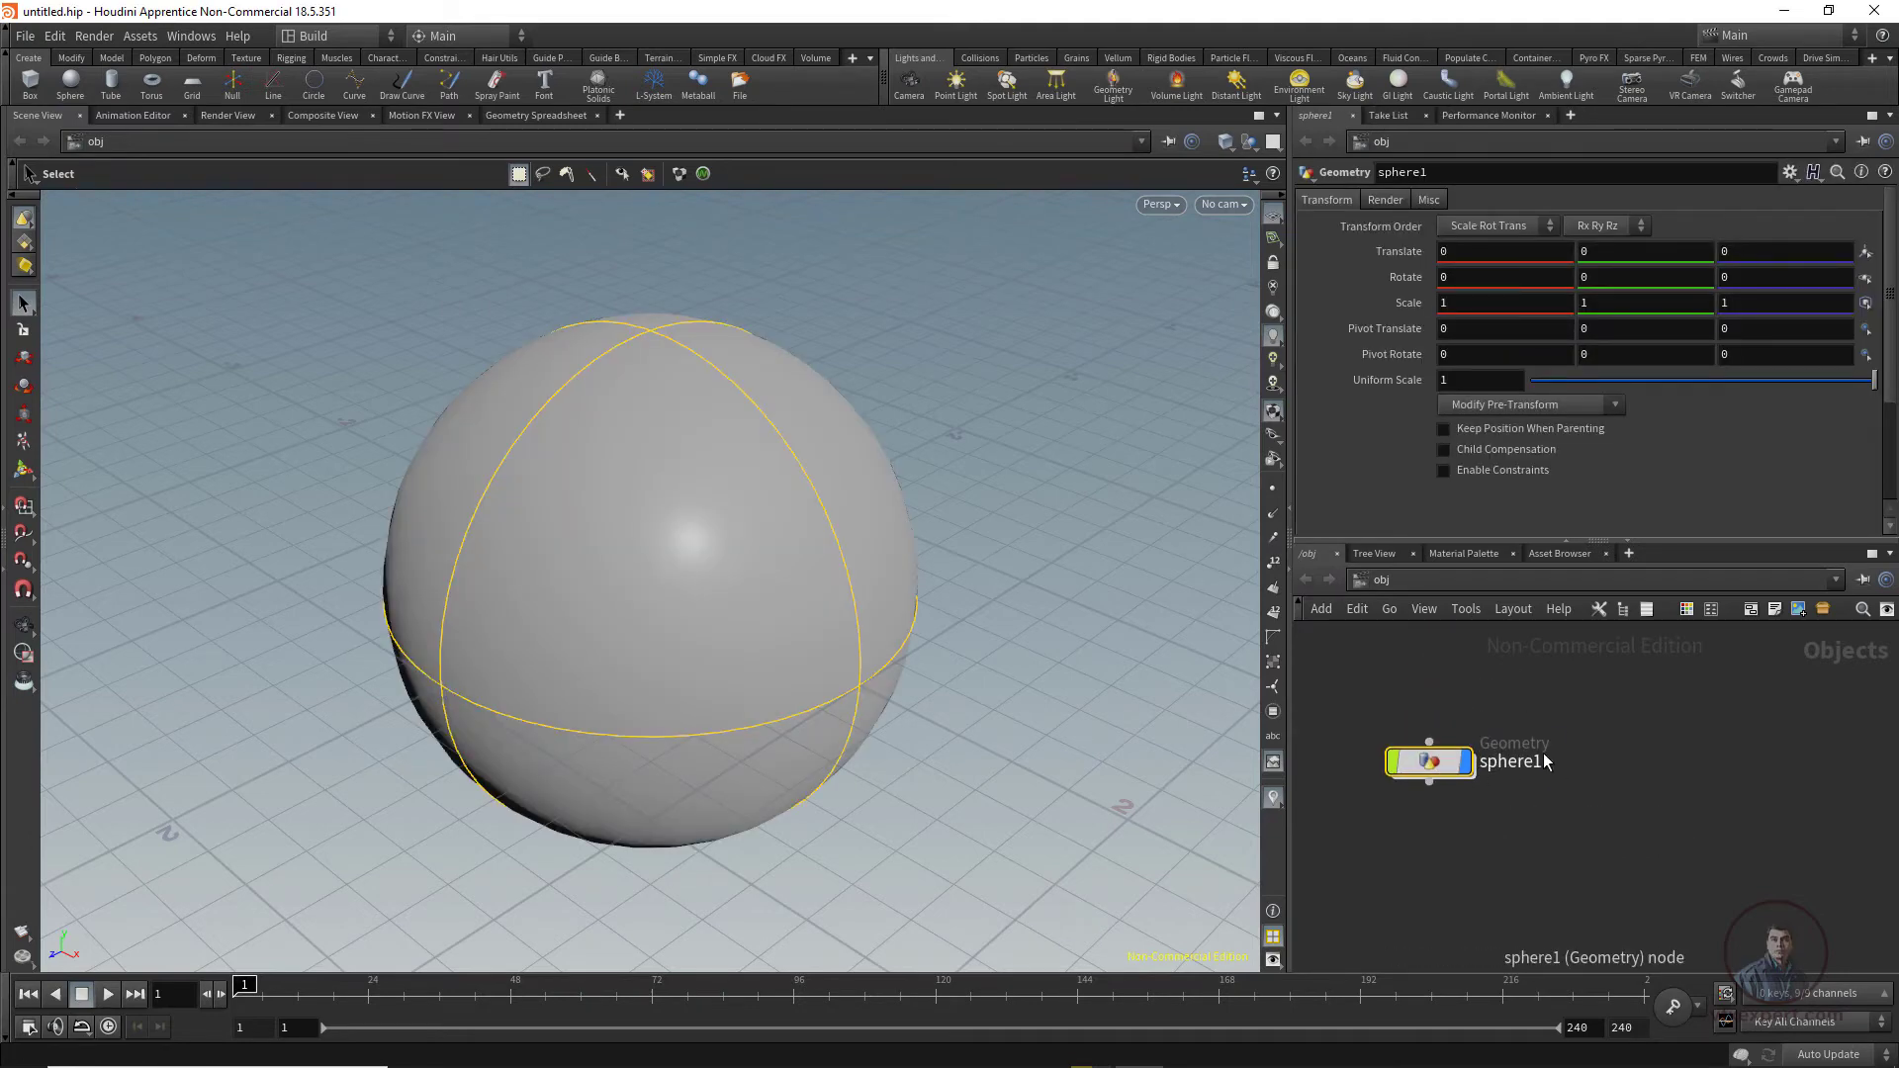
Step: Add a Box node to the object network beside the sphere node
key(Tab)
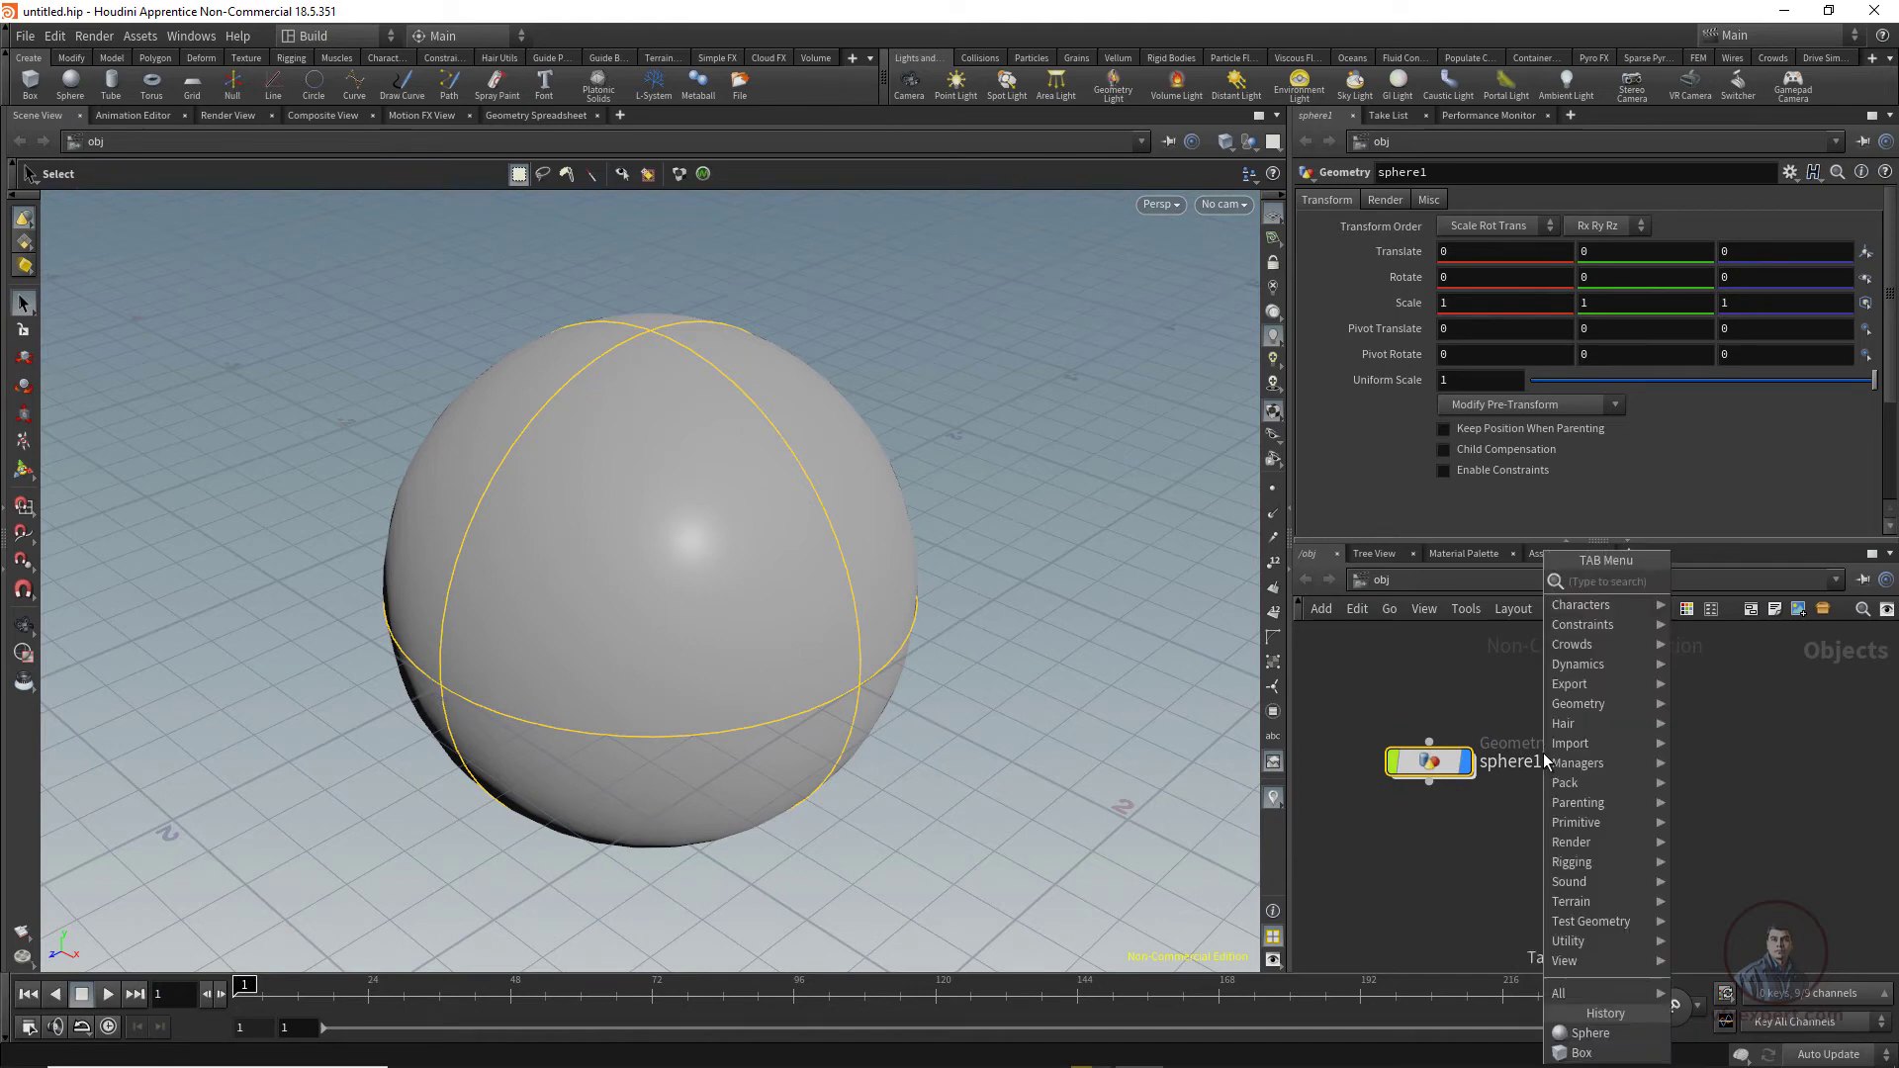
text(box)
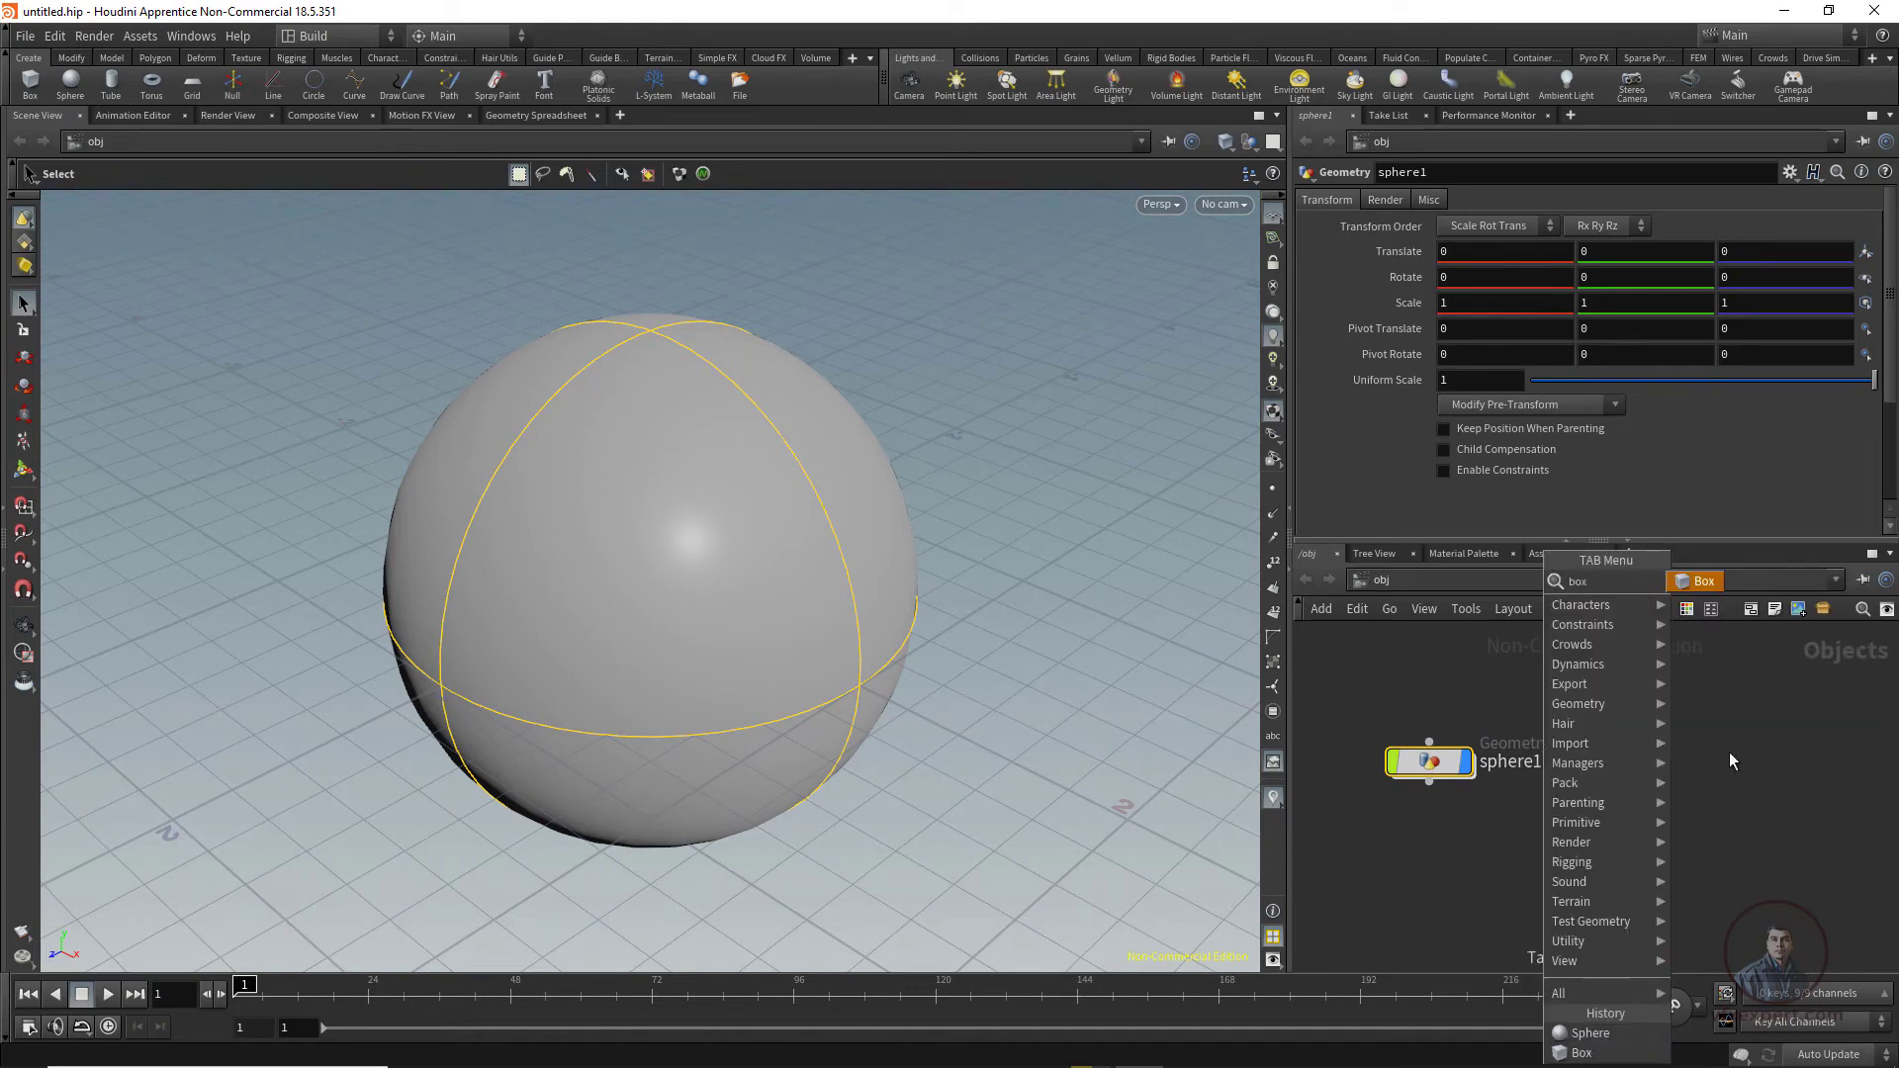
click(1699, 582)
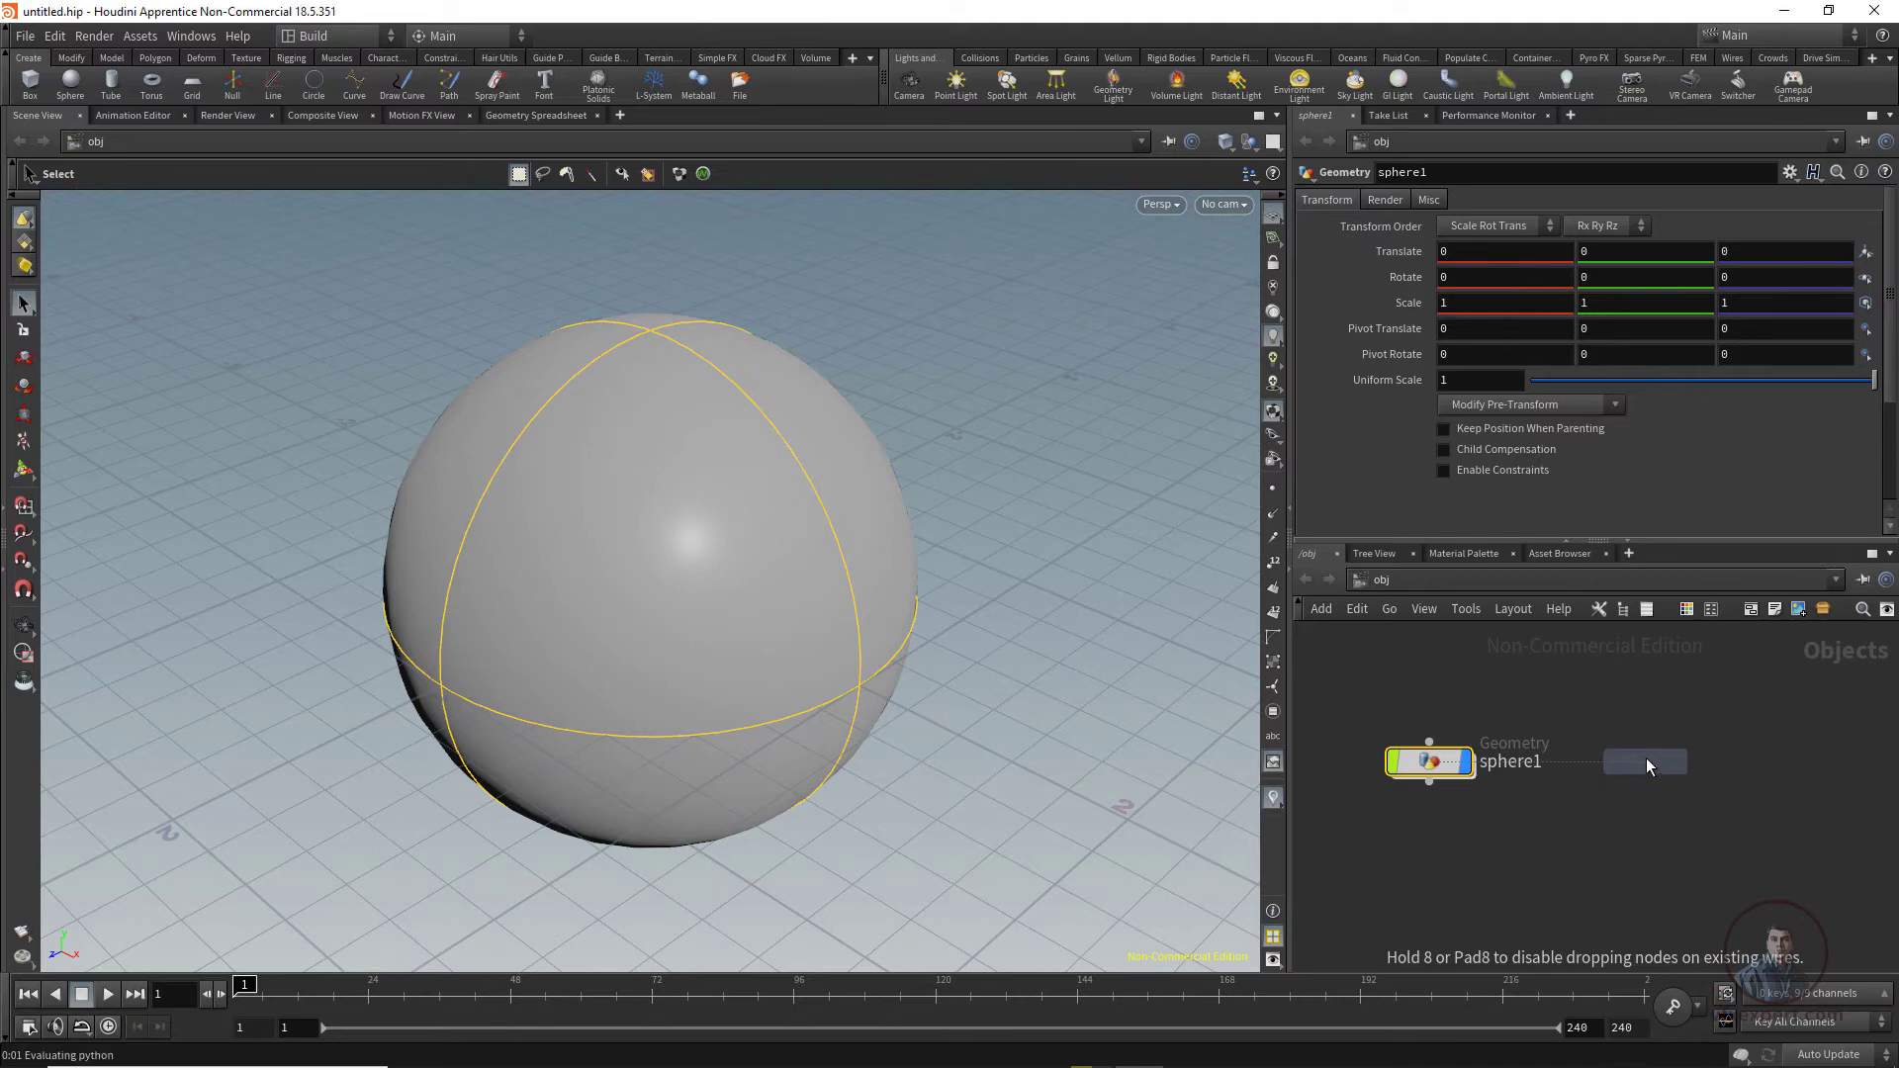
drag(1647, 766, 1661, 794)
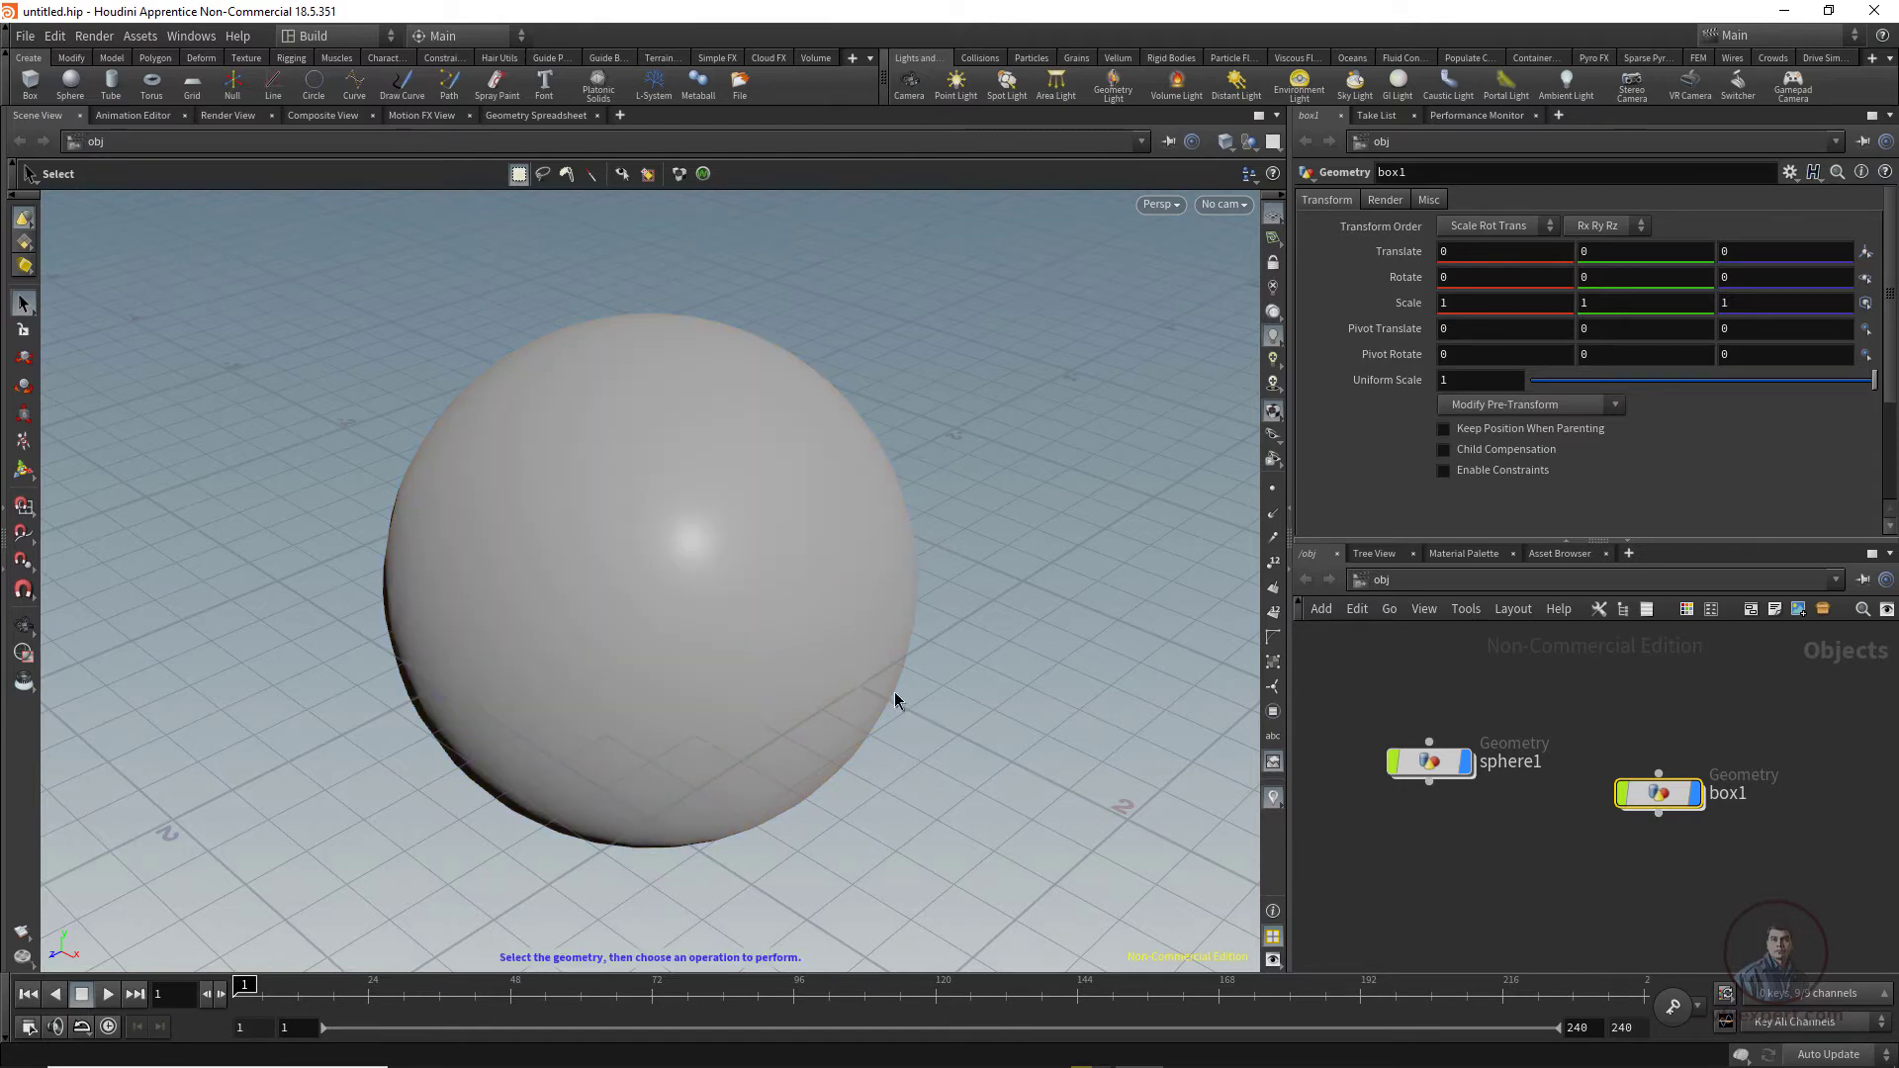
Step: Use the Move tool to shift the sphere along Z to about -1.94, clear of the box, and deselect it
click(23, 359)
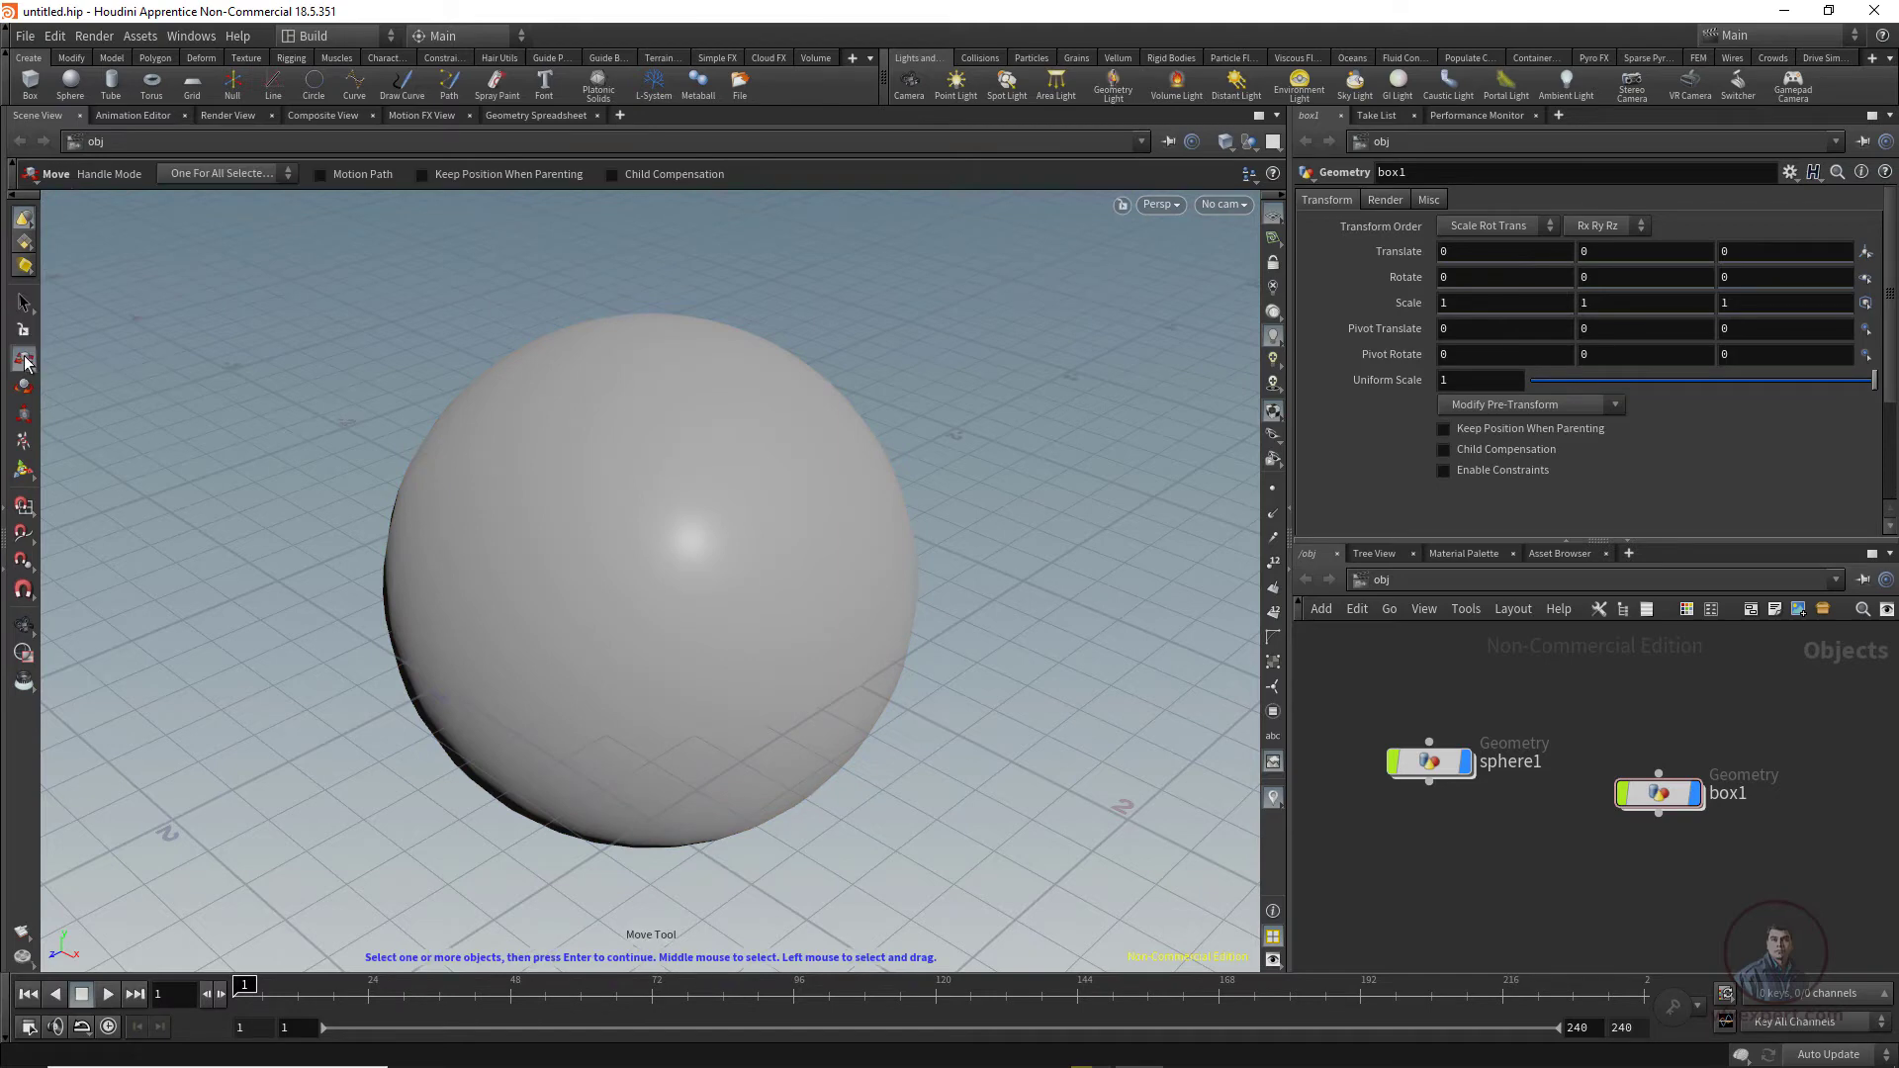
click(642, 546)
drag(587, 620, 935, 520)
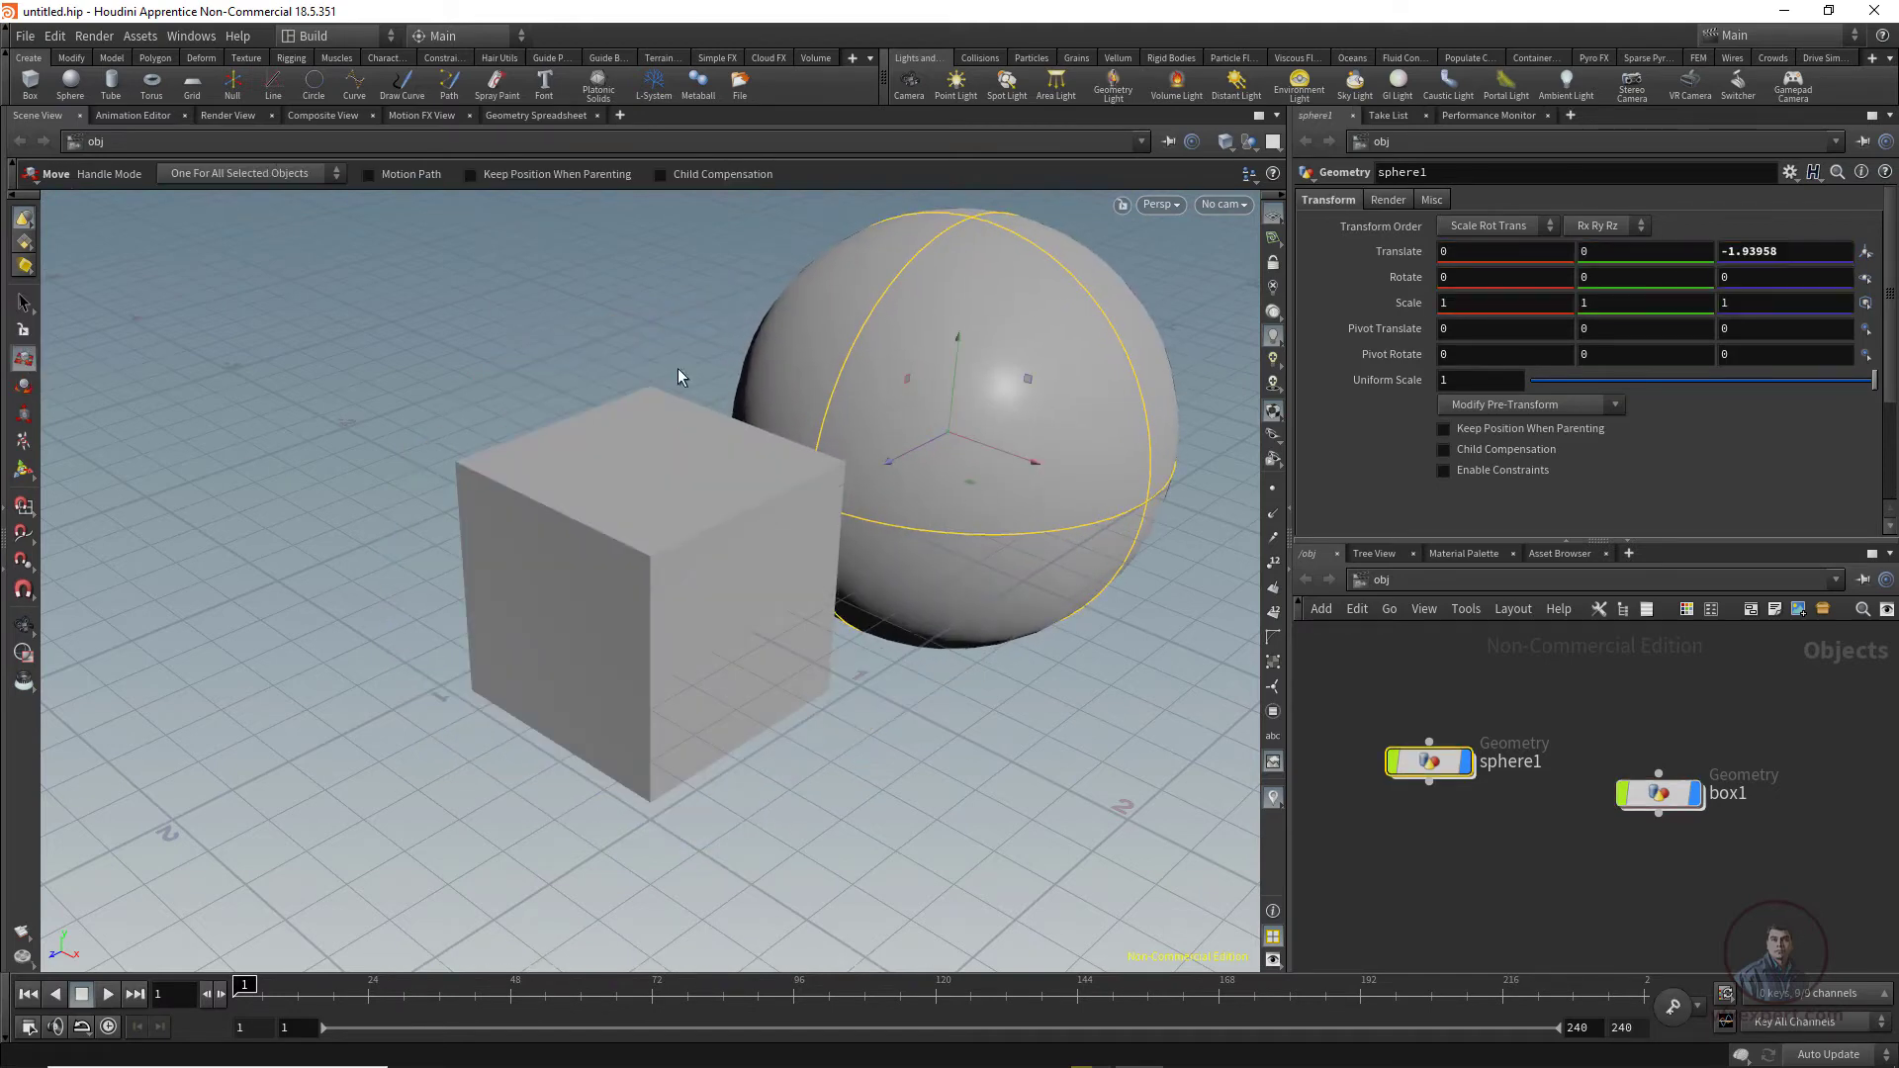
click(977, 722)
Step: Arrange the sphere1 and box1 nodes closer together in the object network and enter the sphere1 geometry network
mouse_move(1454, 772)
drag(1454, 771, 1460, 768)
drag(1667, 797, 1643, 773)
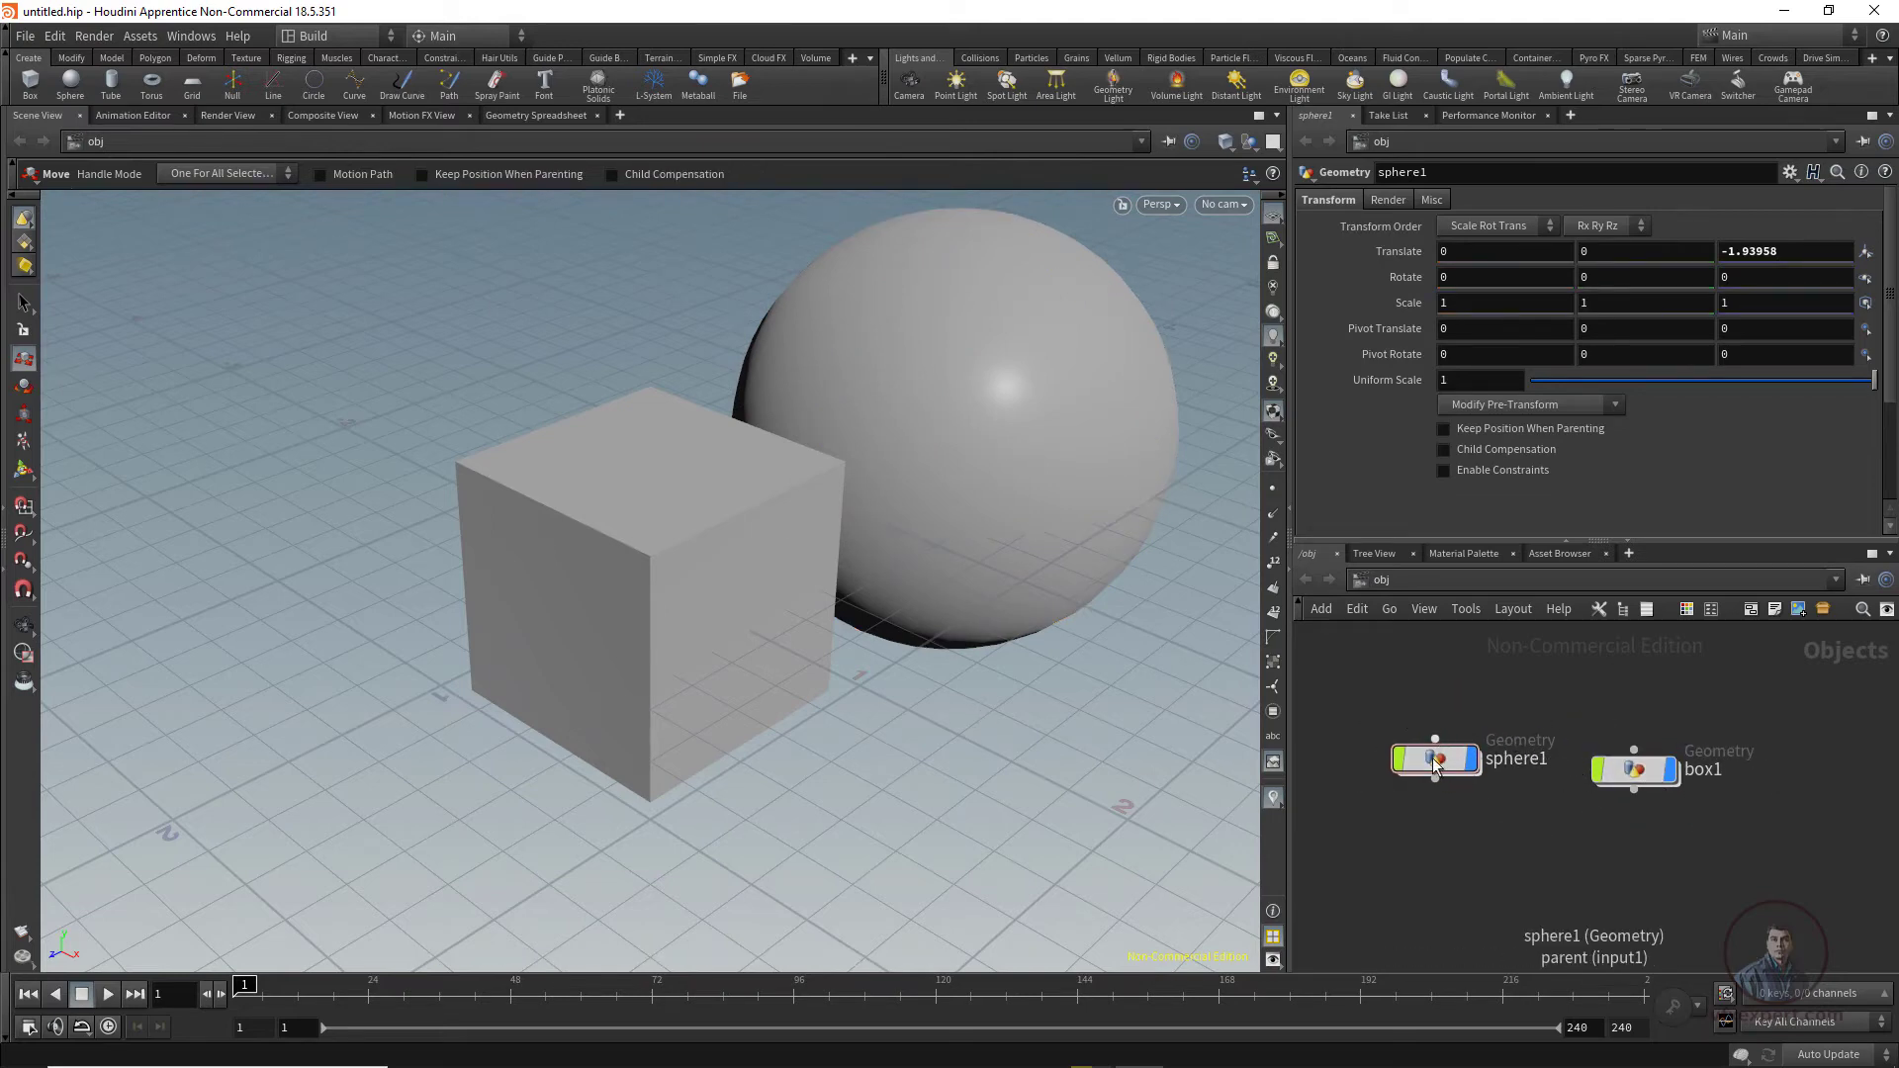
mouse_move(1466, 764)
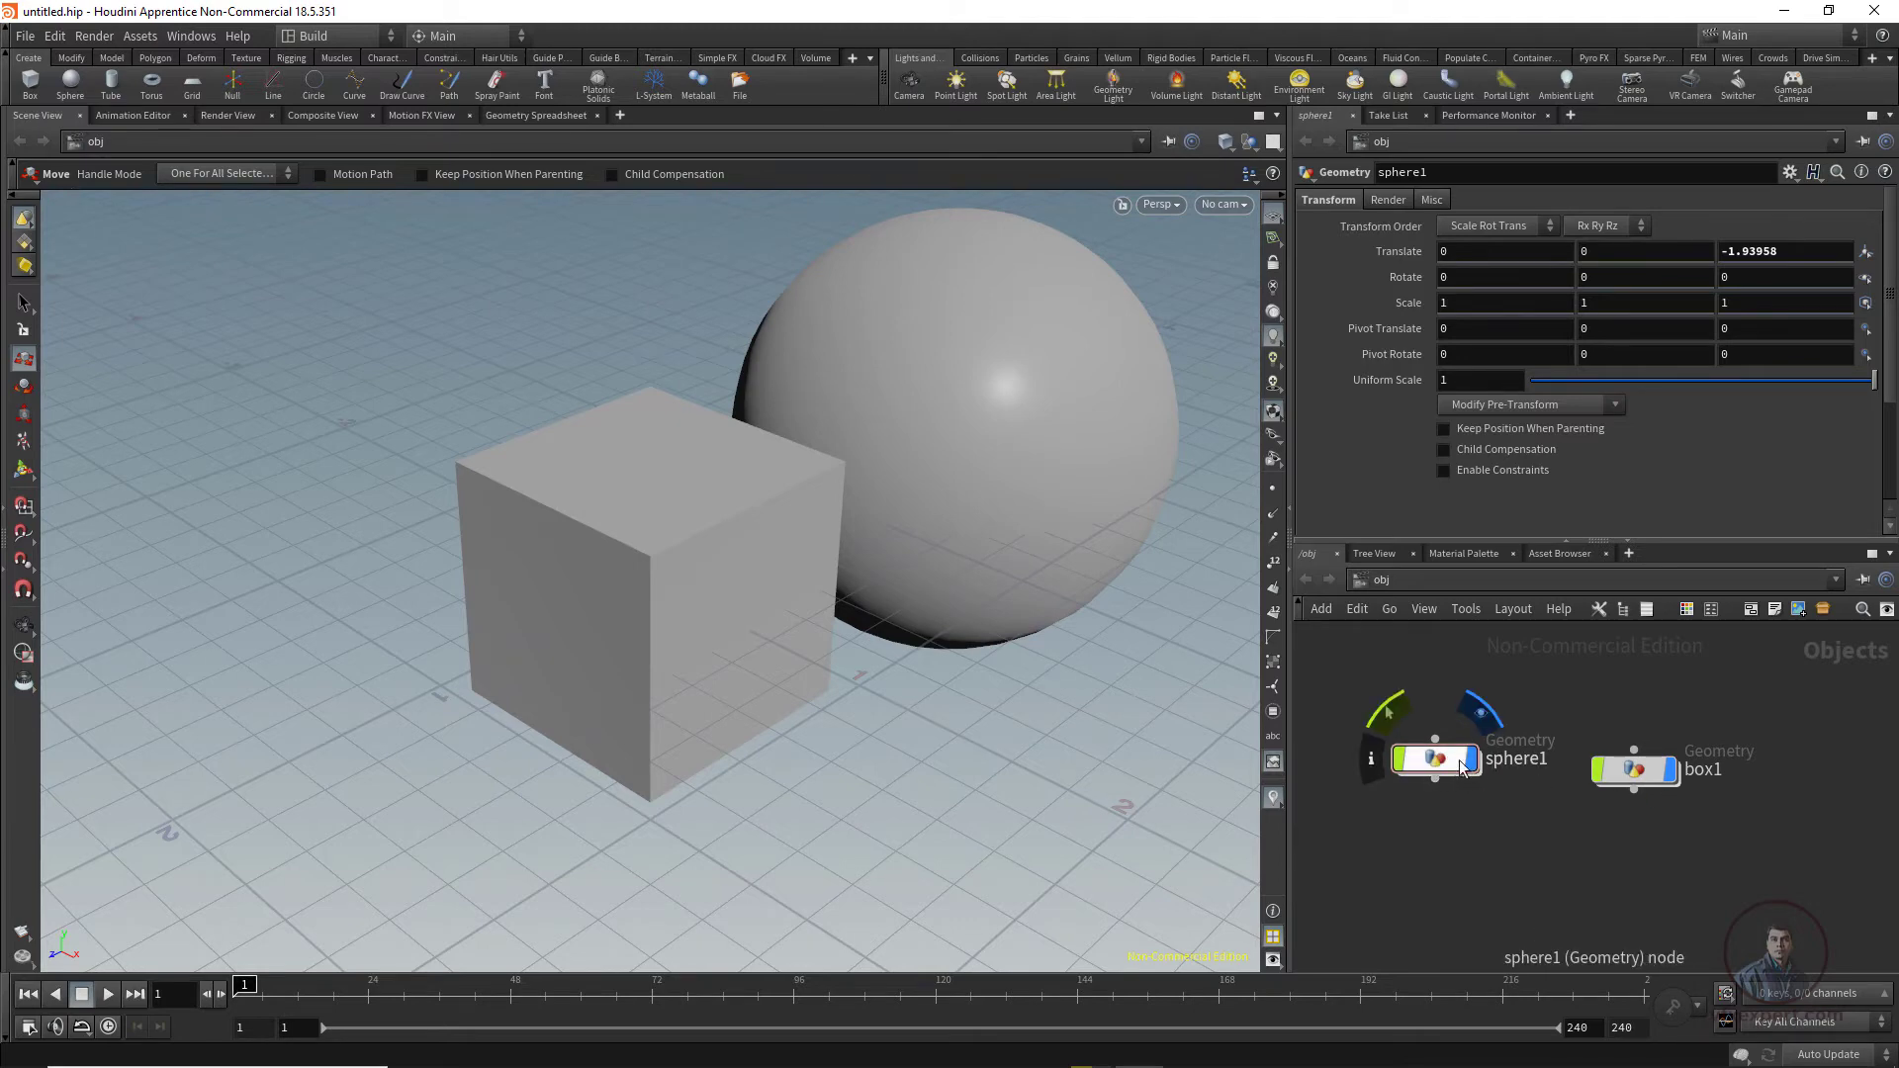
double_click(1446, 759)
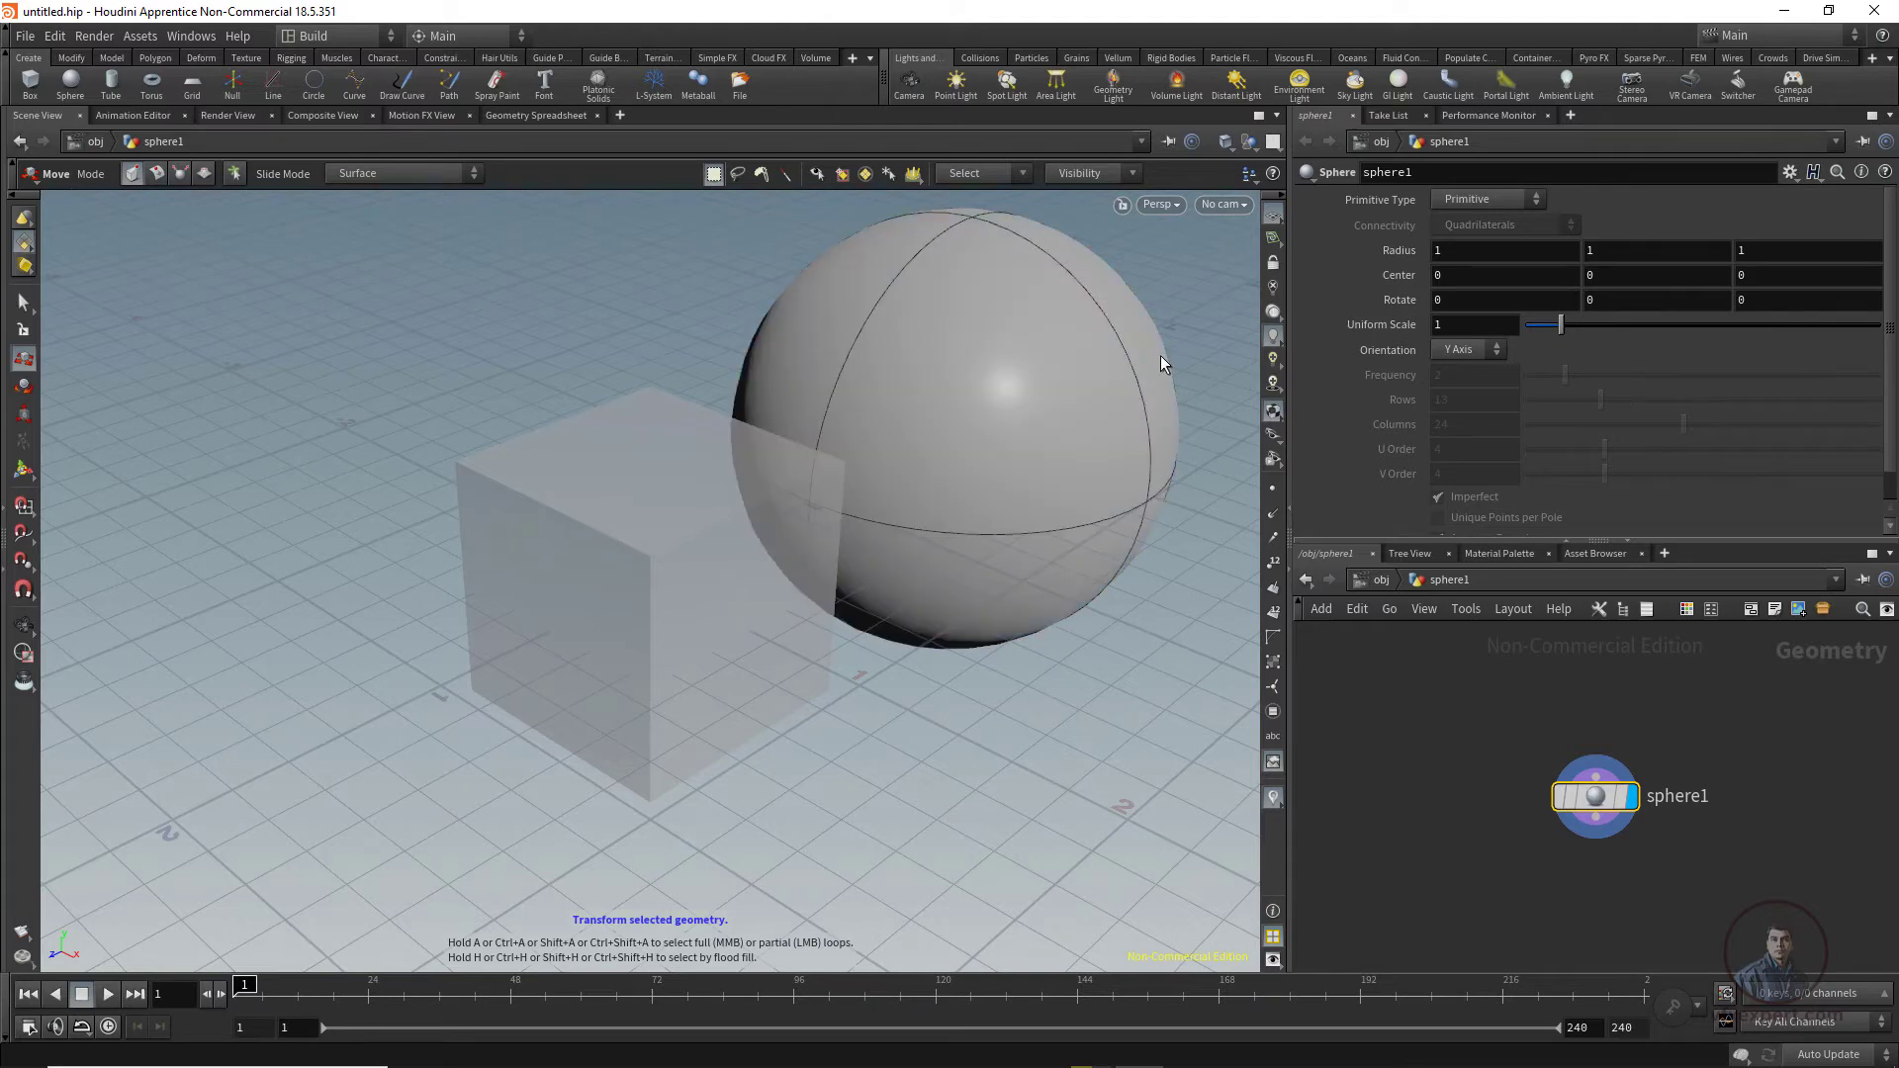
Step: Hide the other objects in the scene view and switch back to ghosting them
click(1259, 146)
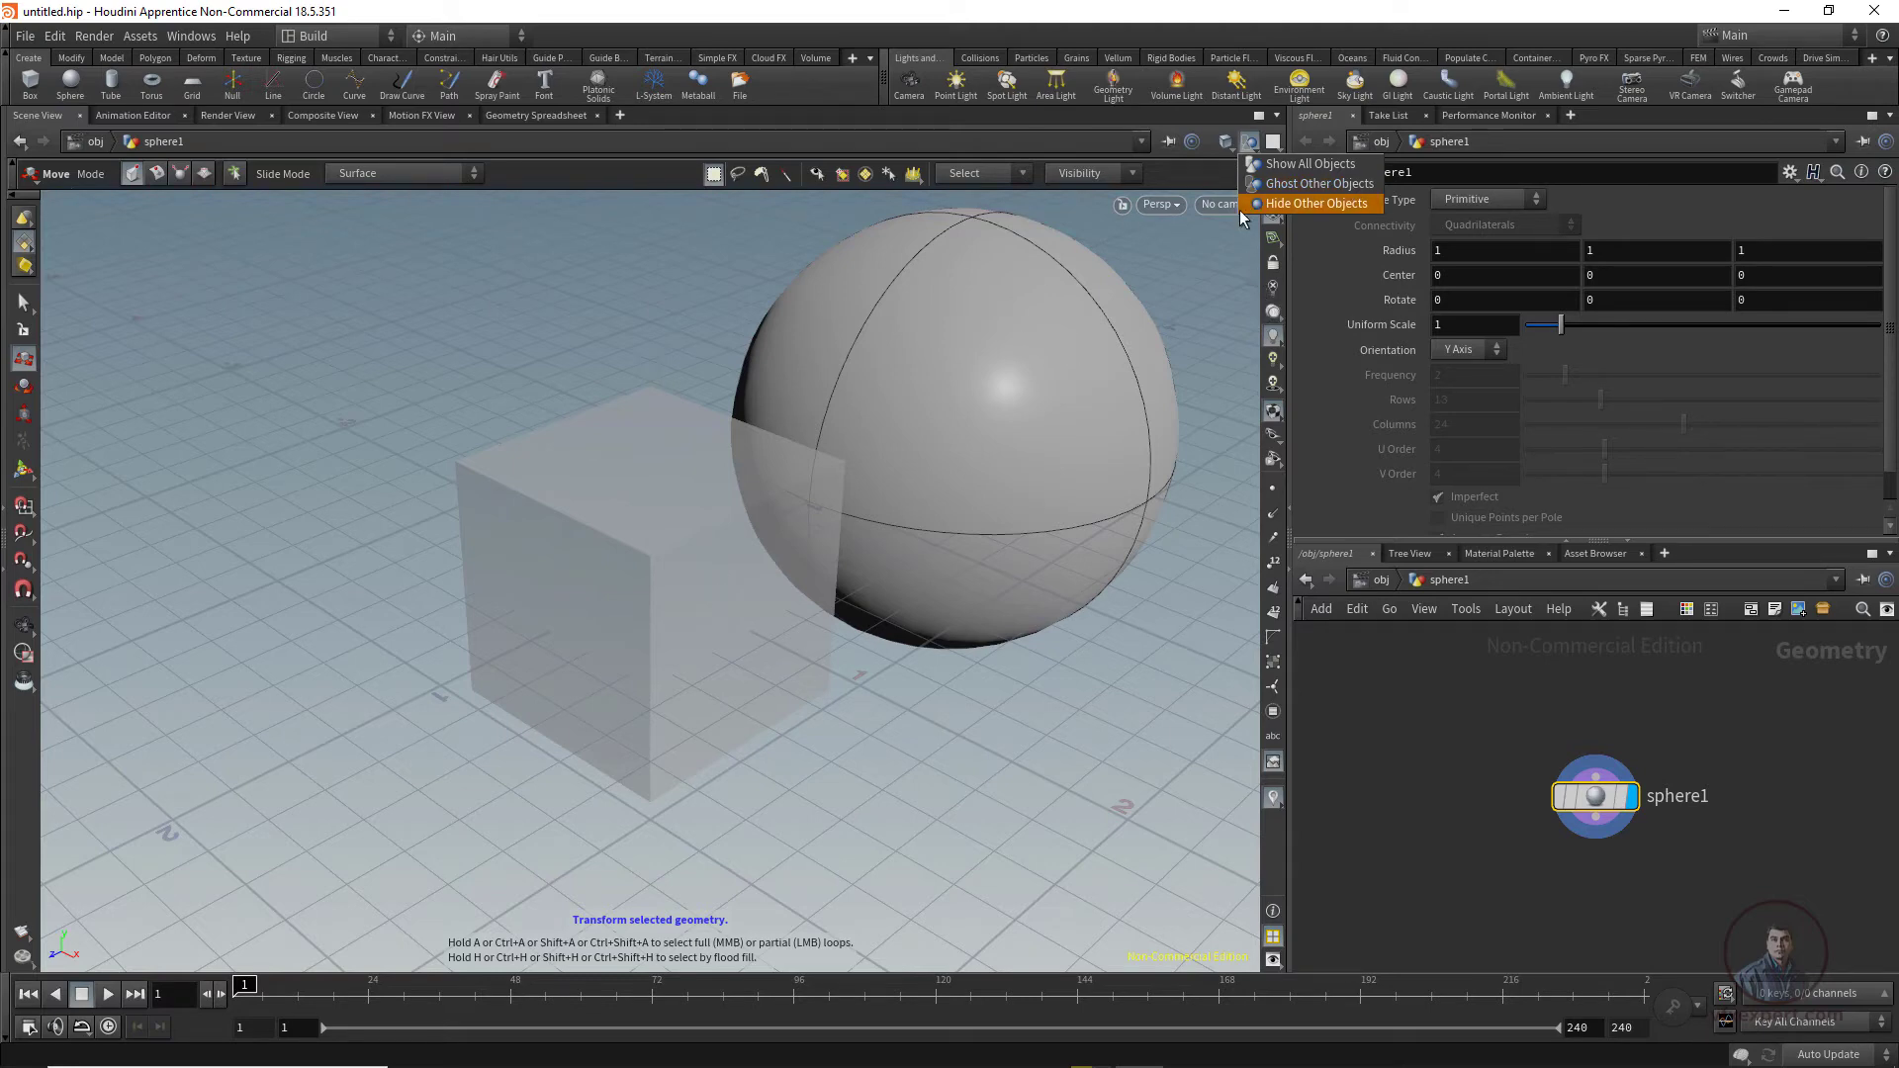
click(1297, 203)
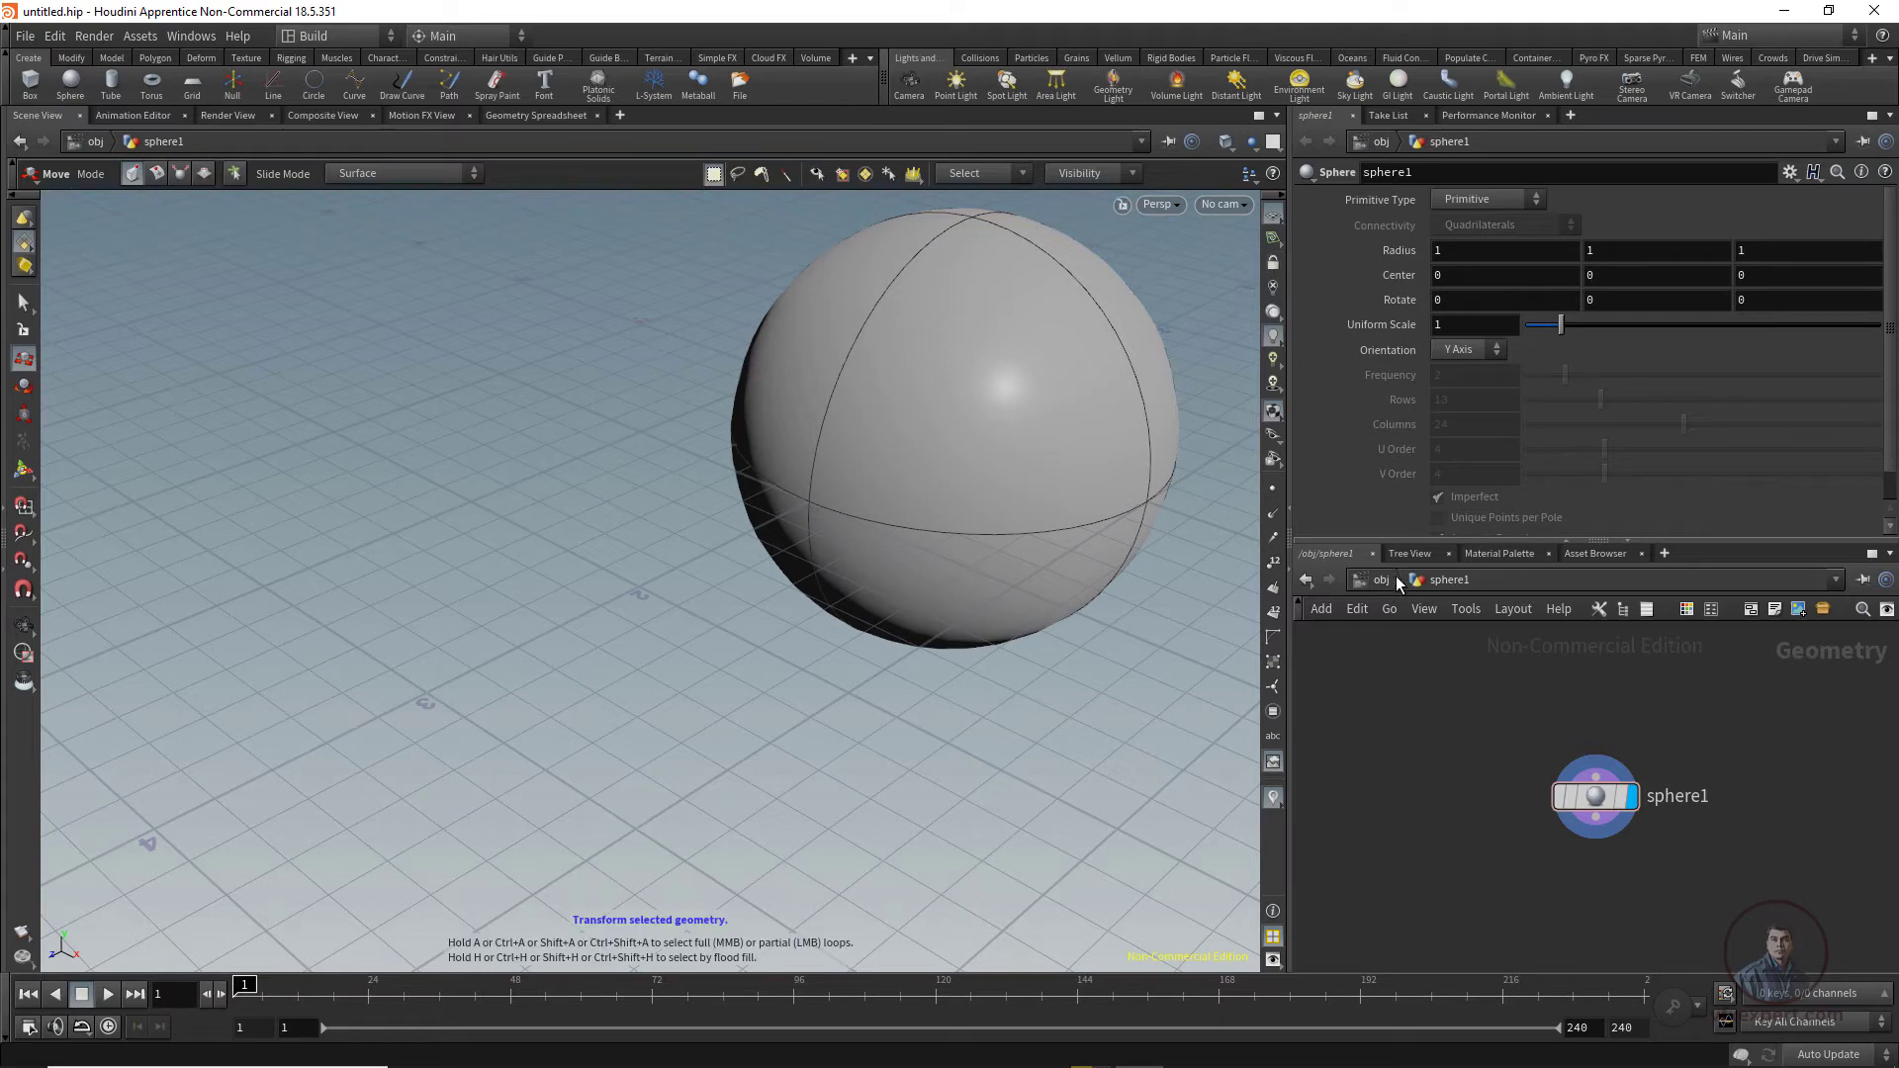
click(1251, 143)
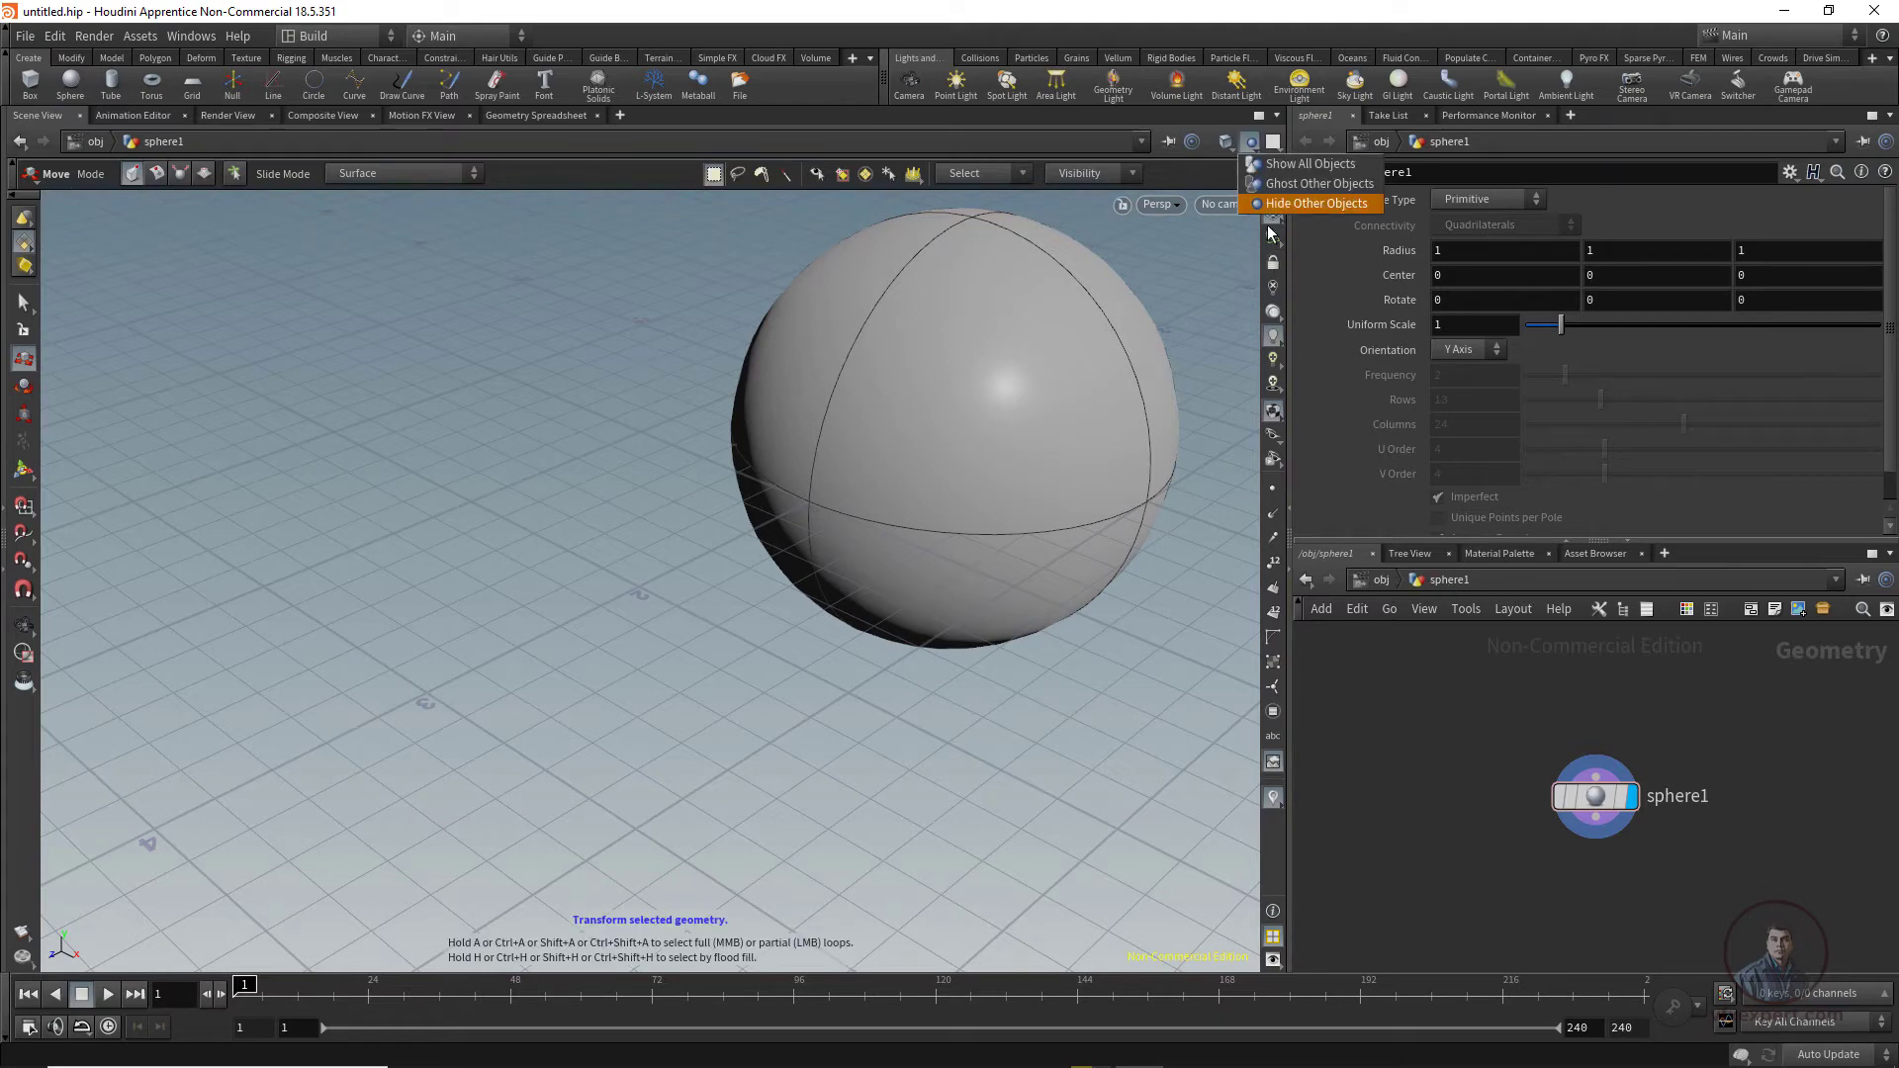
click(1306, 186)
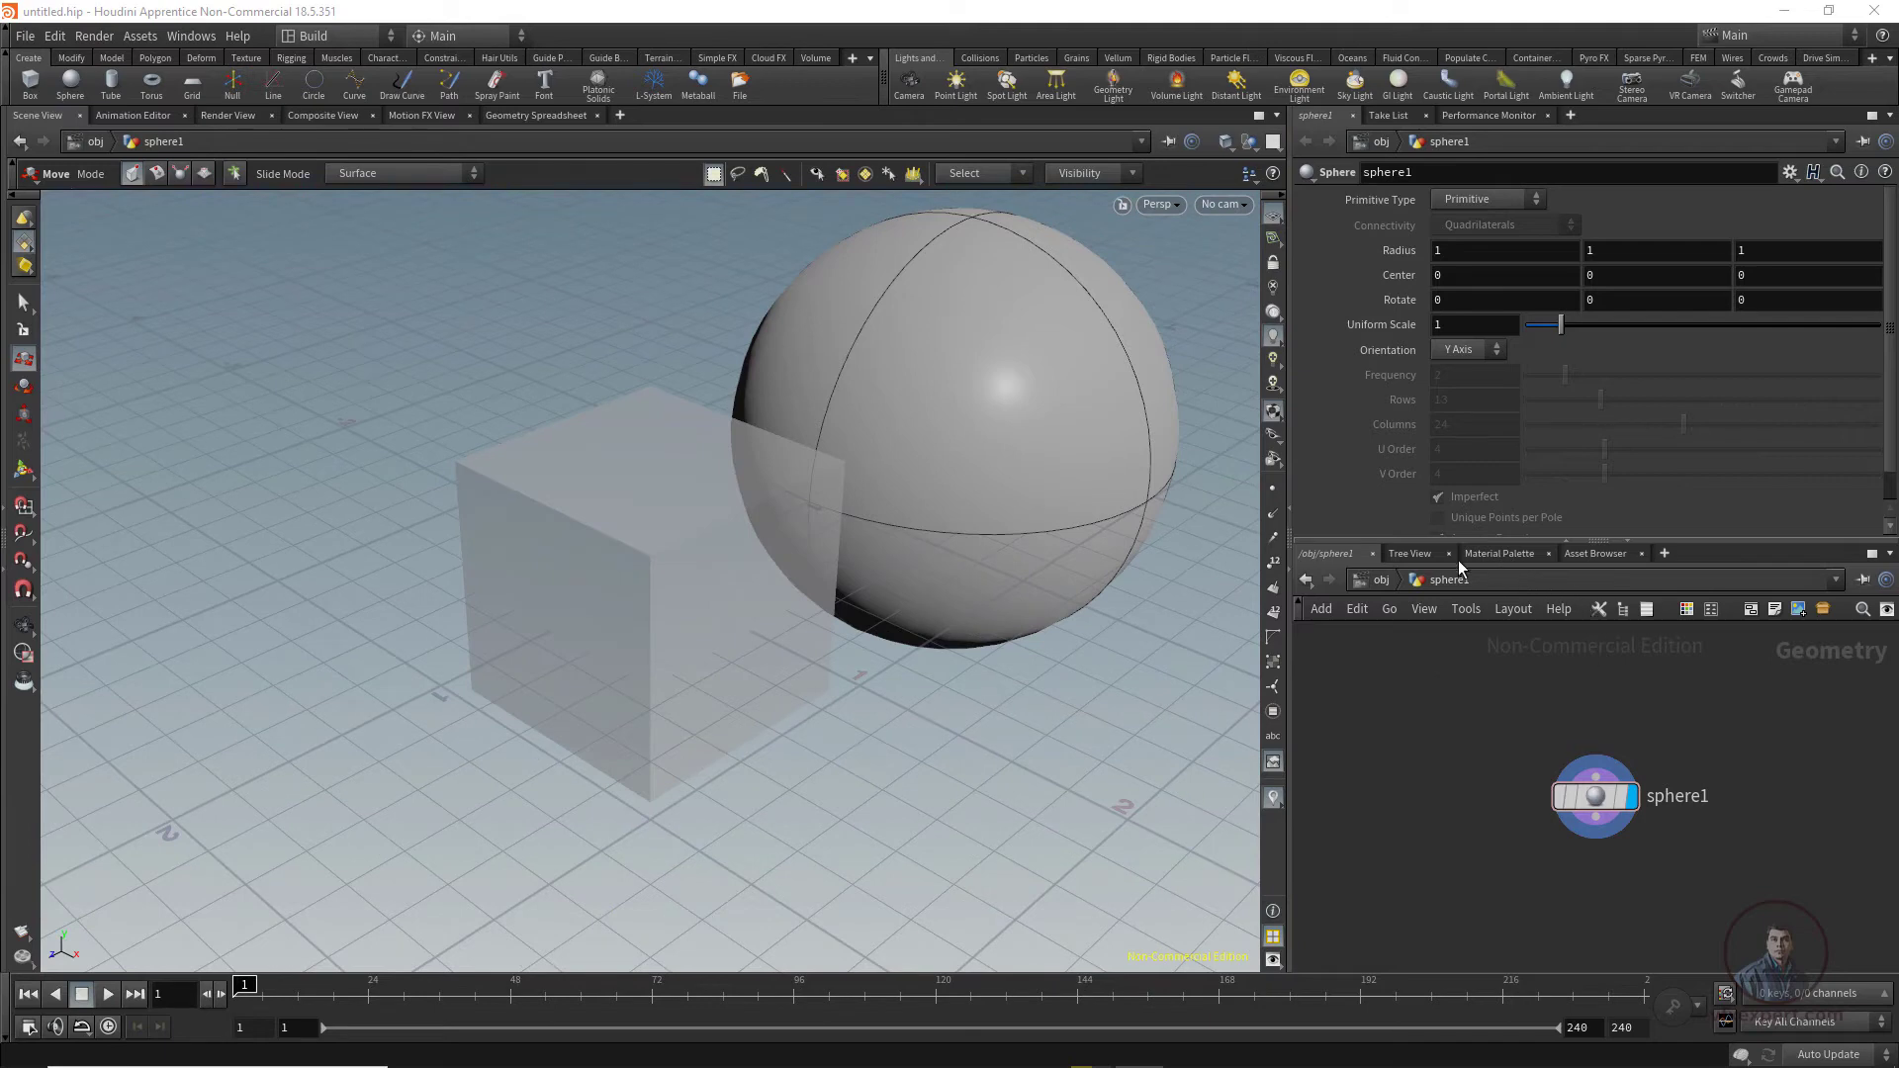
Step: Return to the object level, enter the box1 geometry network and reposition its Box node
click(1380, 581)
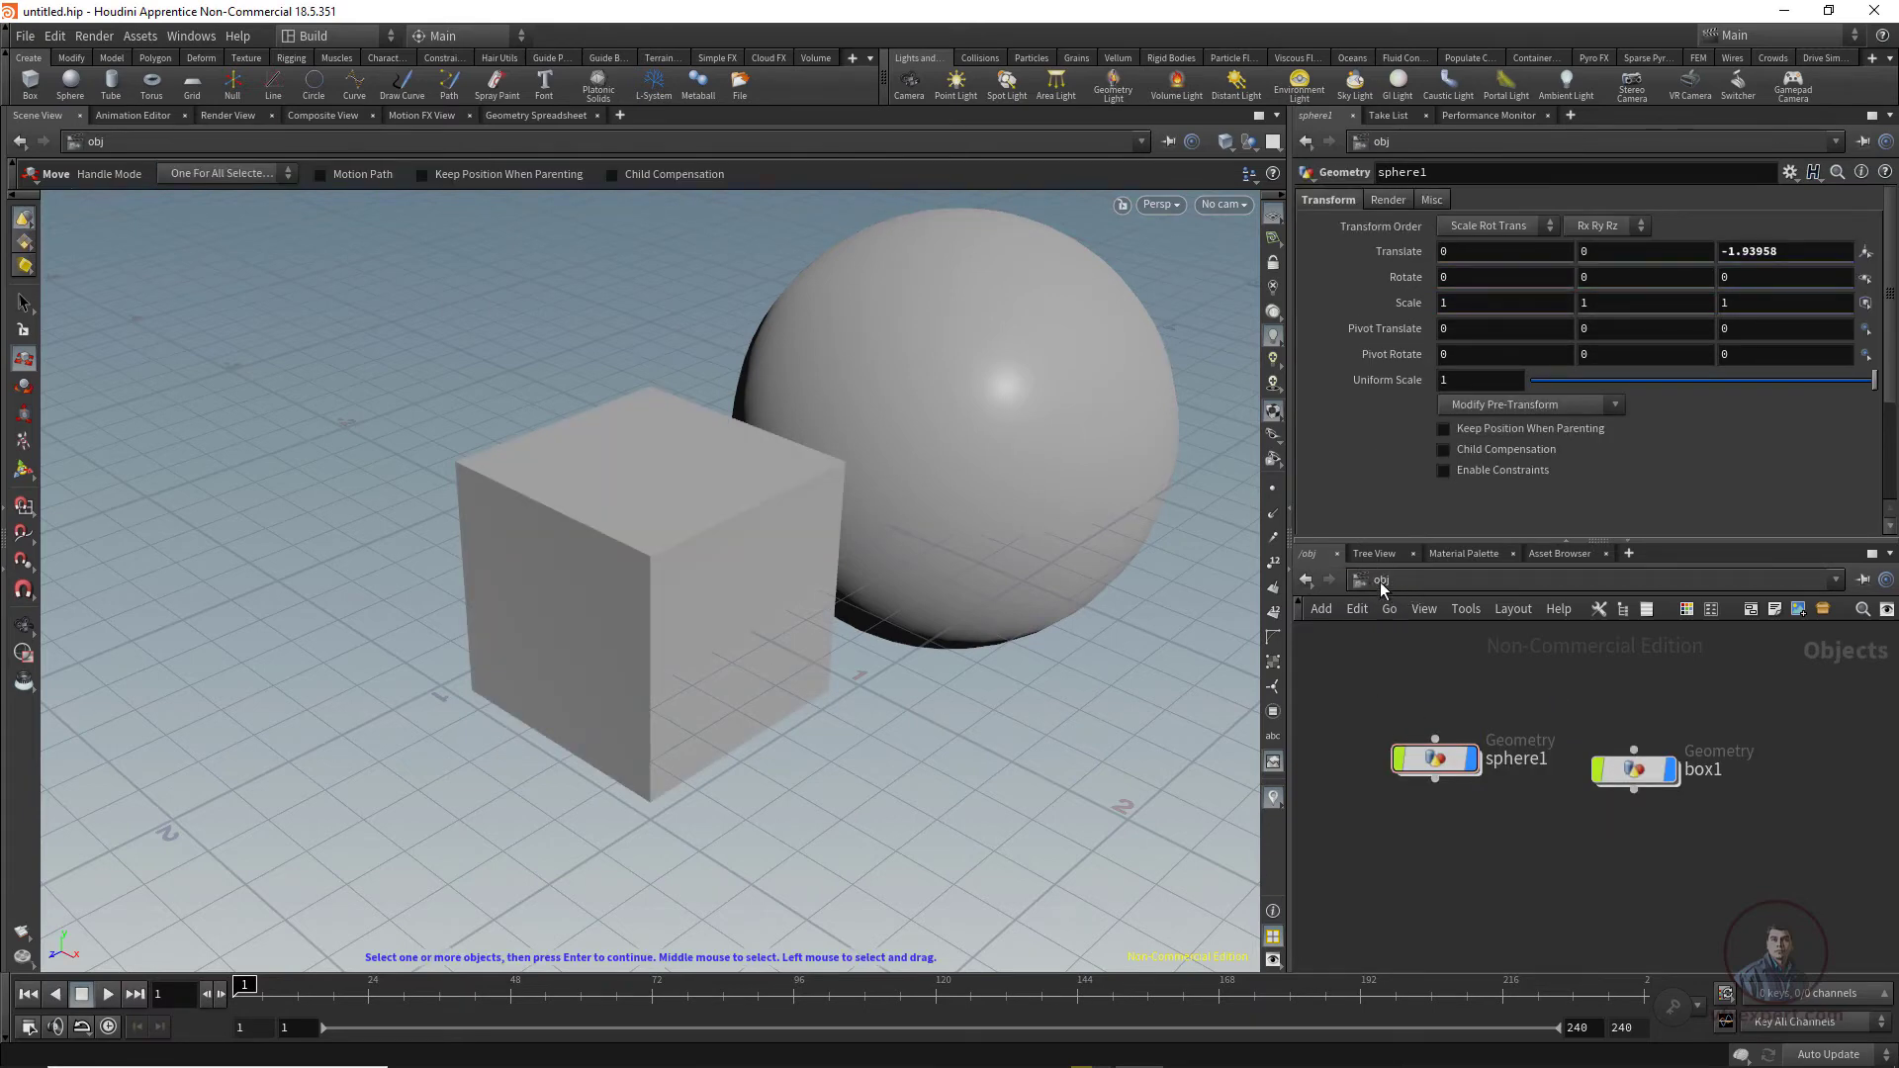
mouse_move(1672, 771)
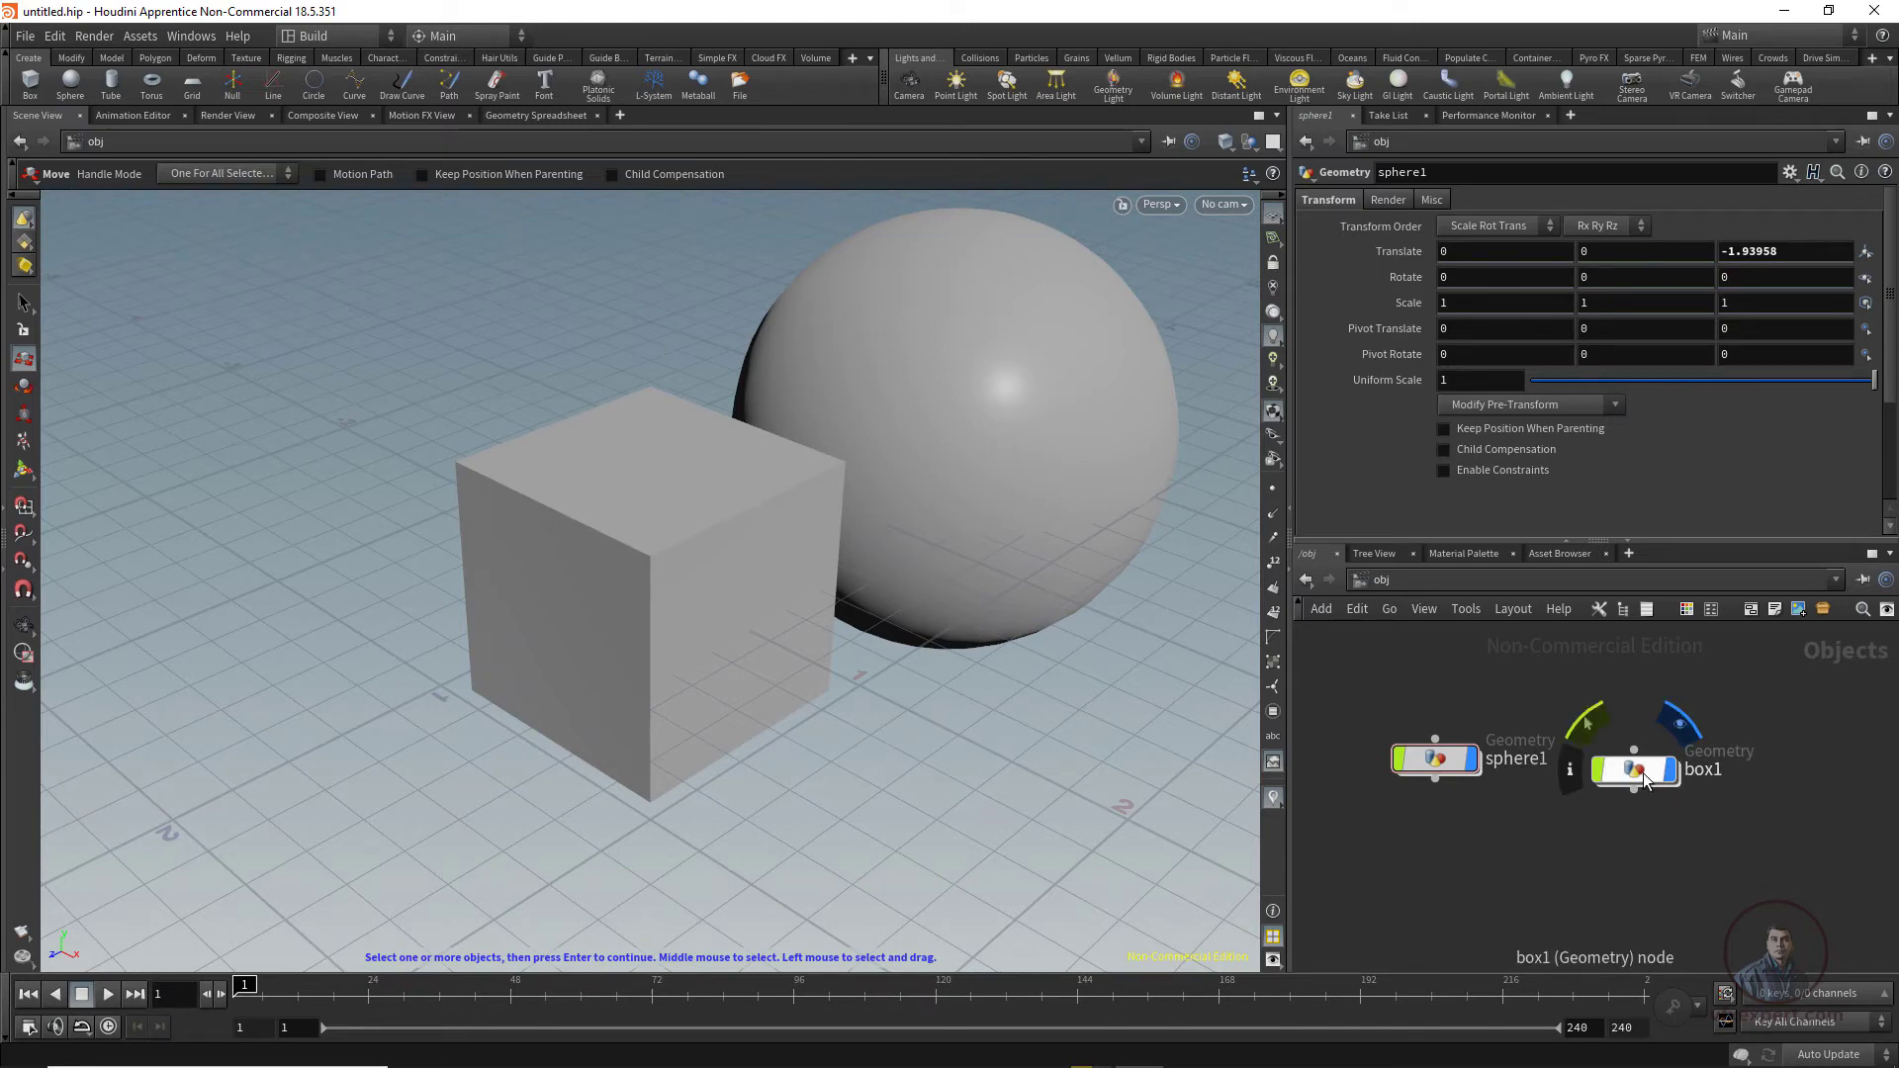
click(1645, 778)
double_click(1645, 779)
mouse_move(1544, 764)
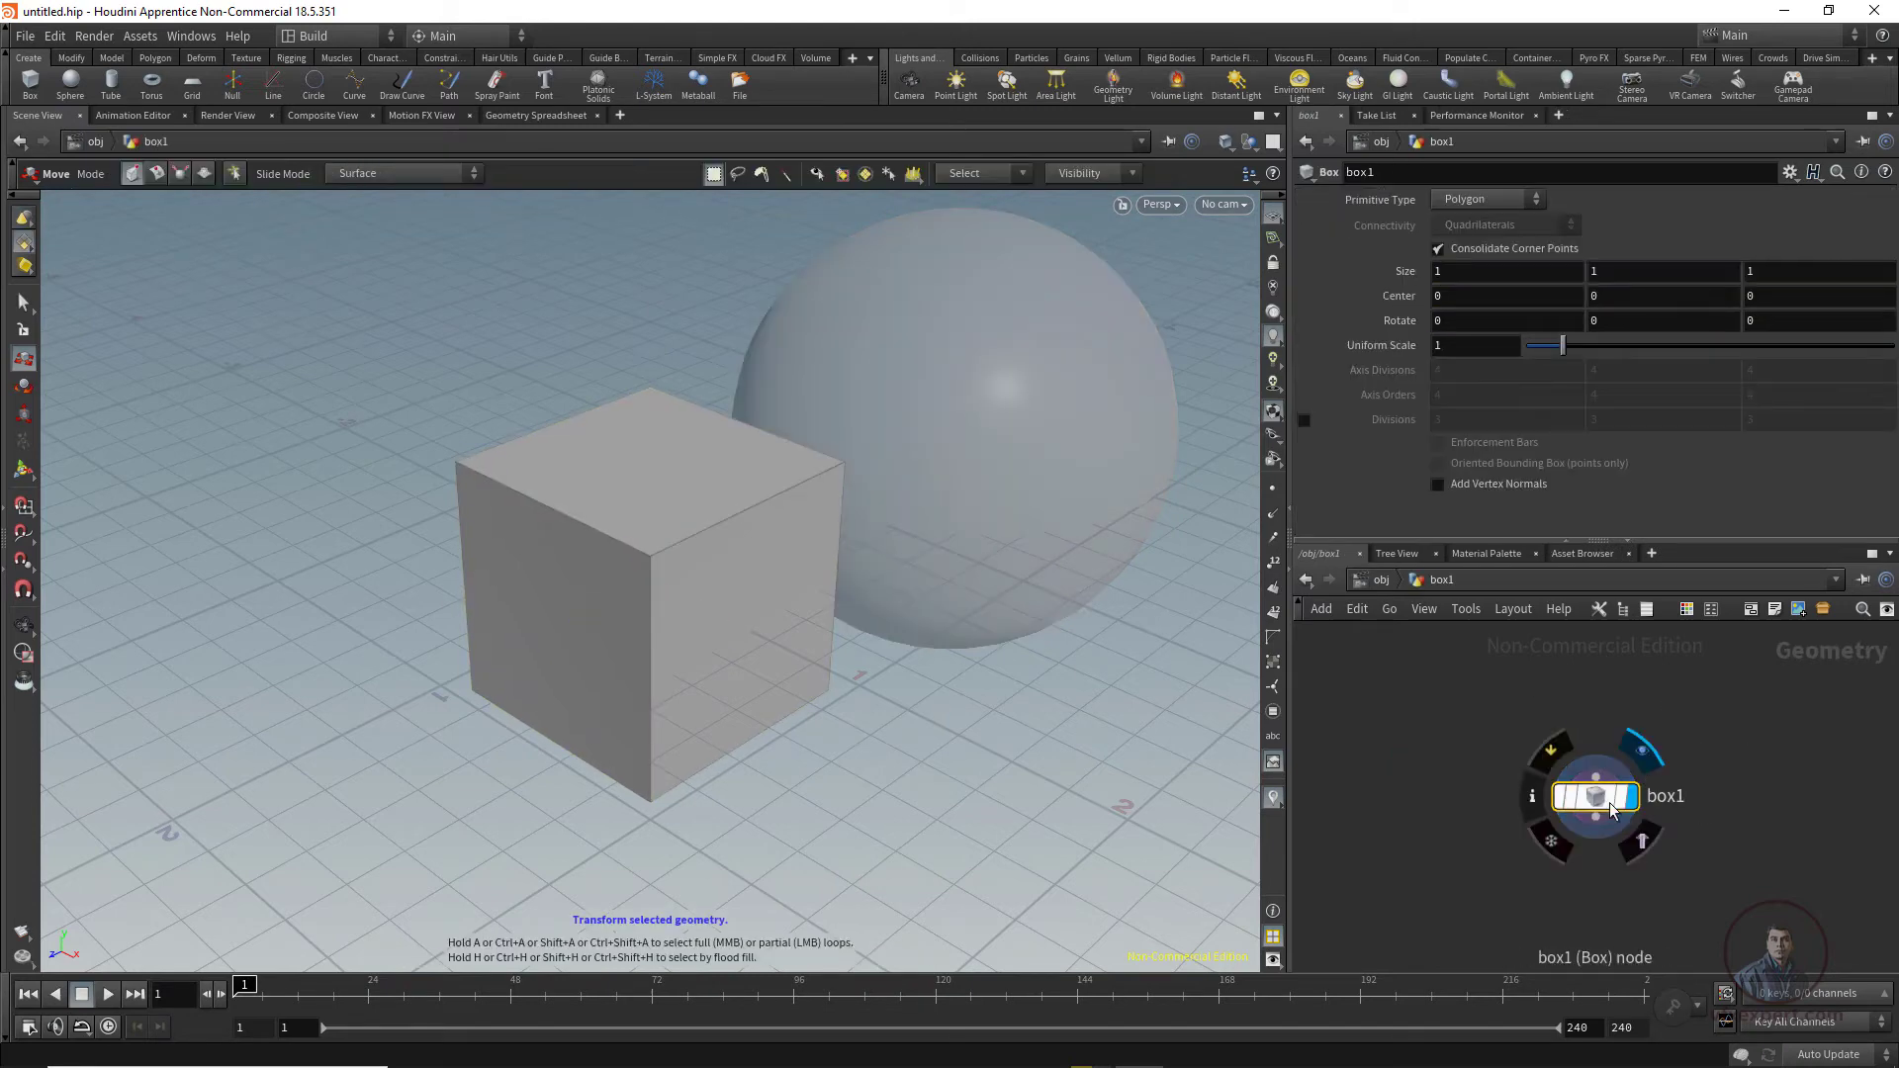
drag(1541, 757, 1508, 743)
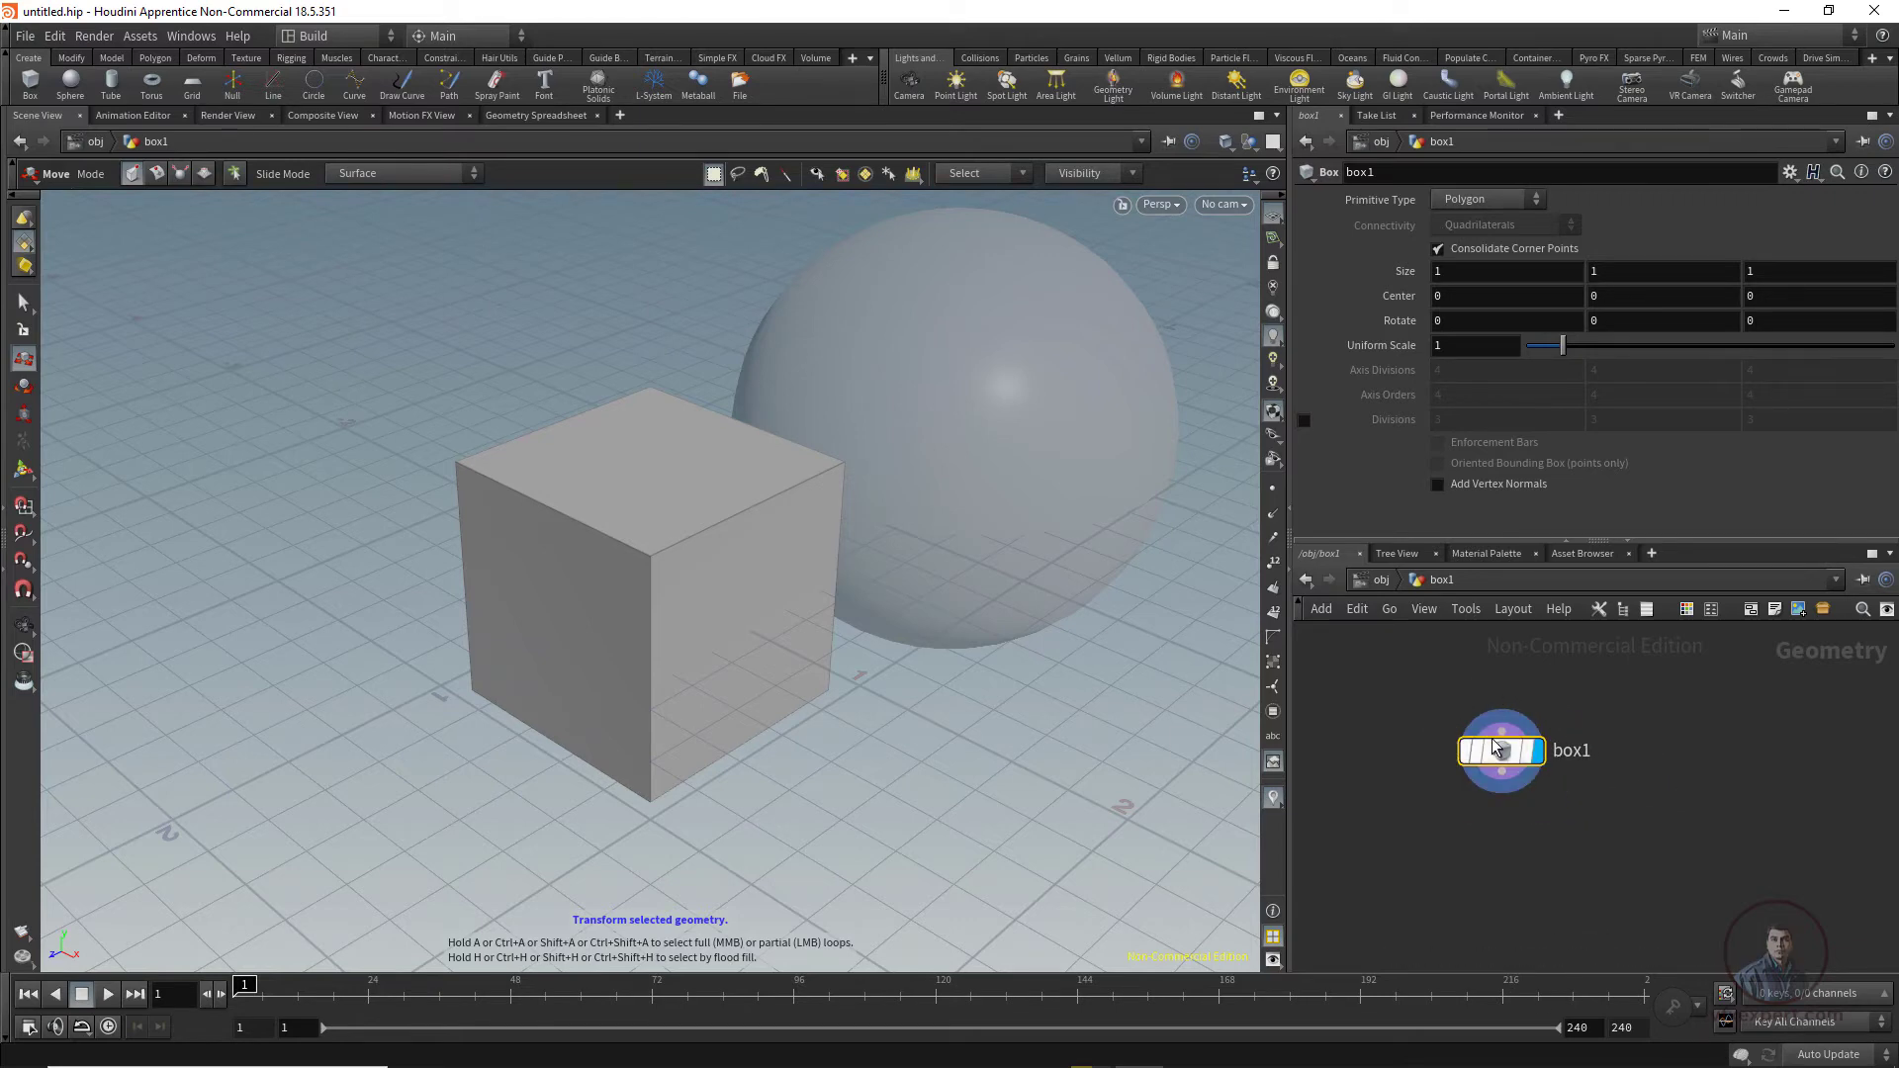
Step: Return to the object level and toggle the box1 object's display off and back on
mouse_move(1493, 740)
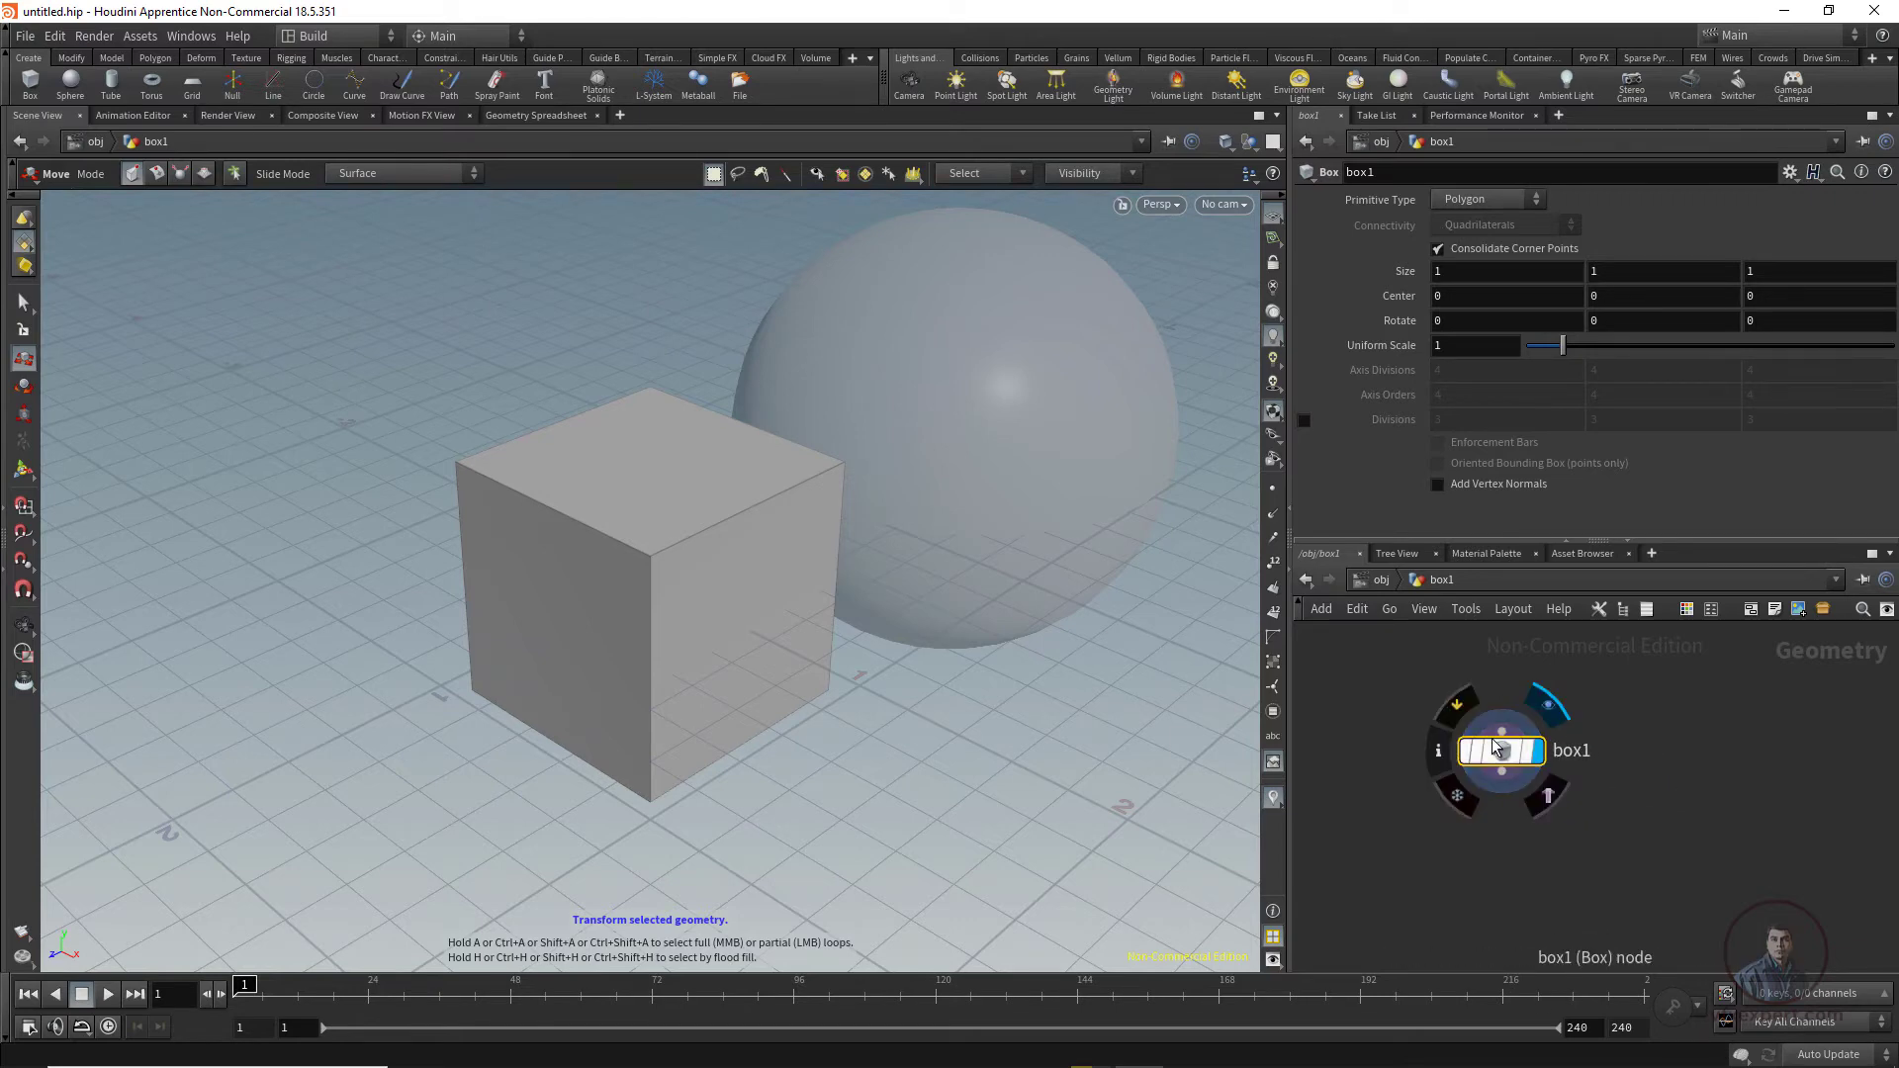
click(1304, 581)
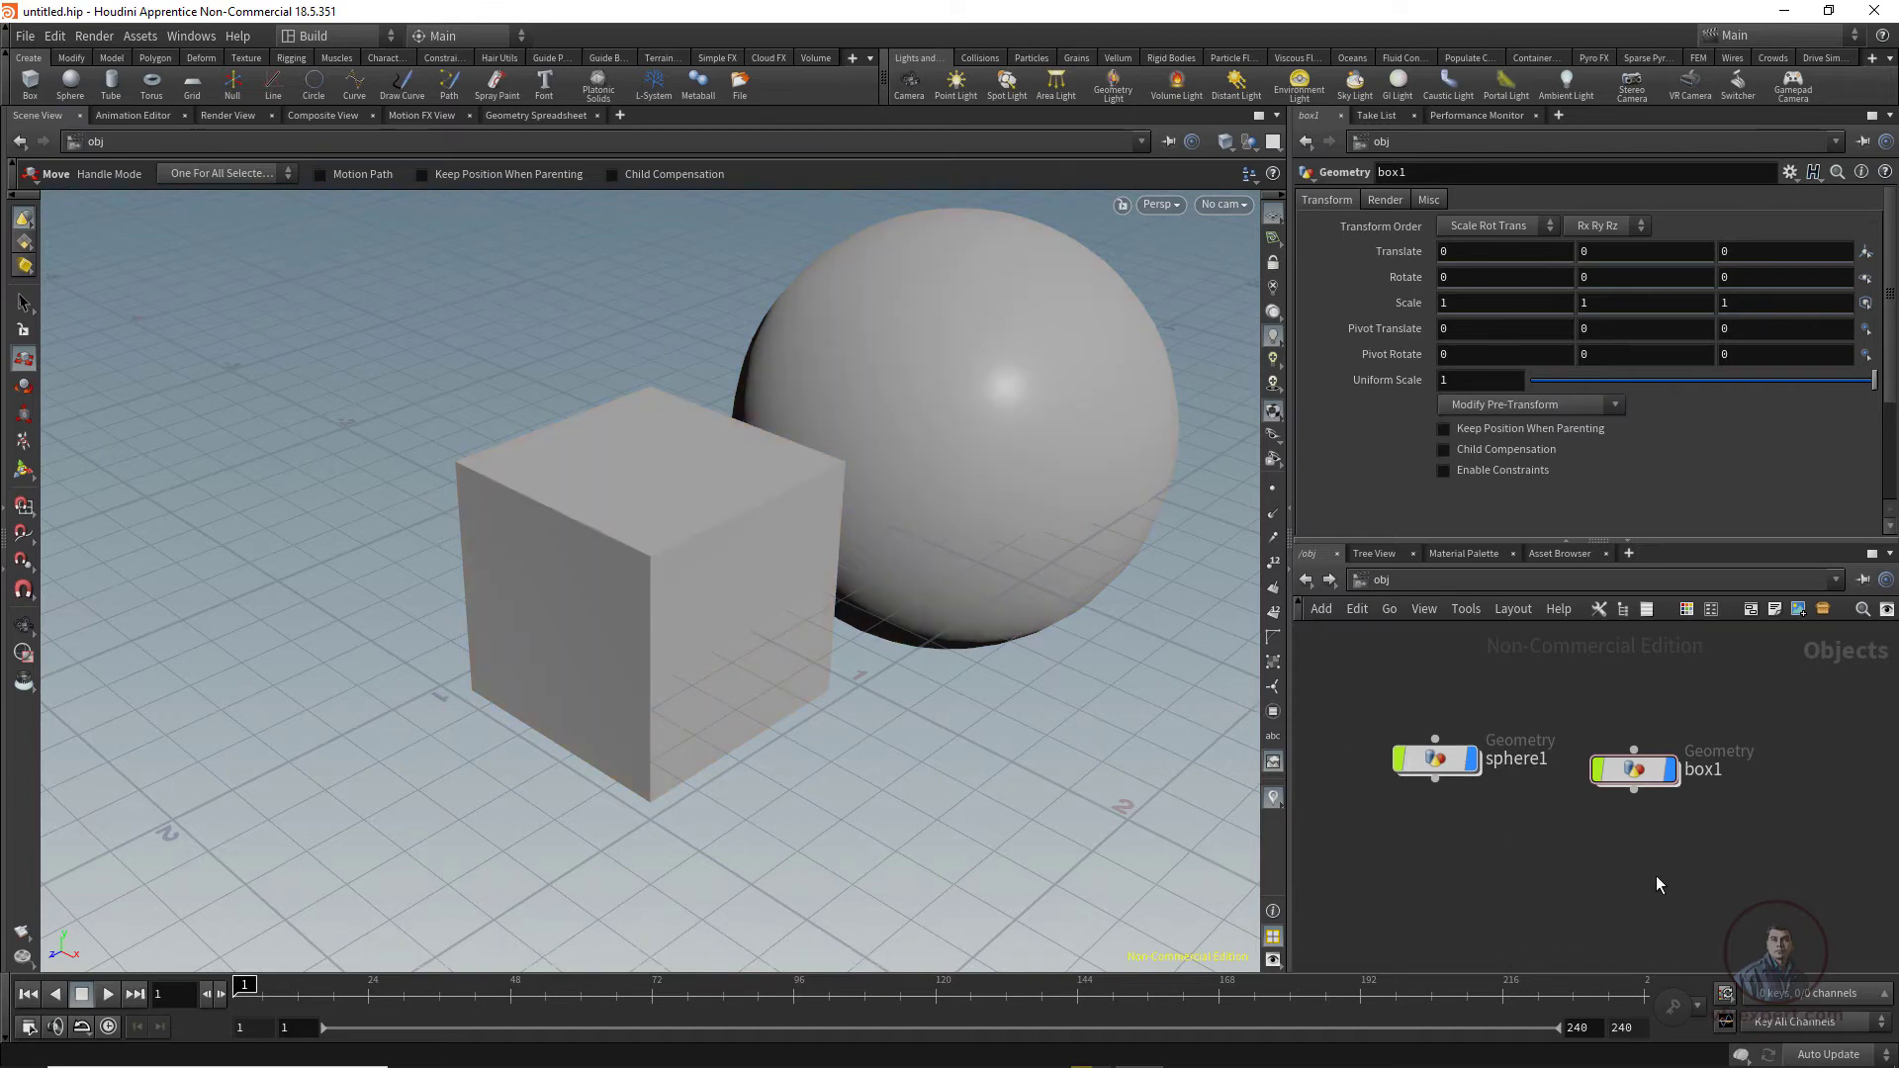
click(1676, 781)
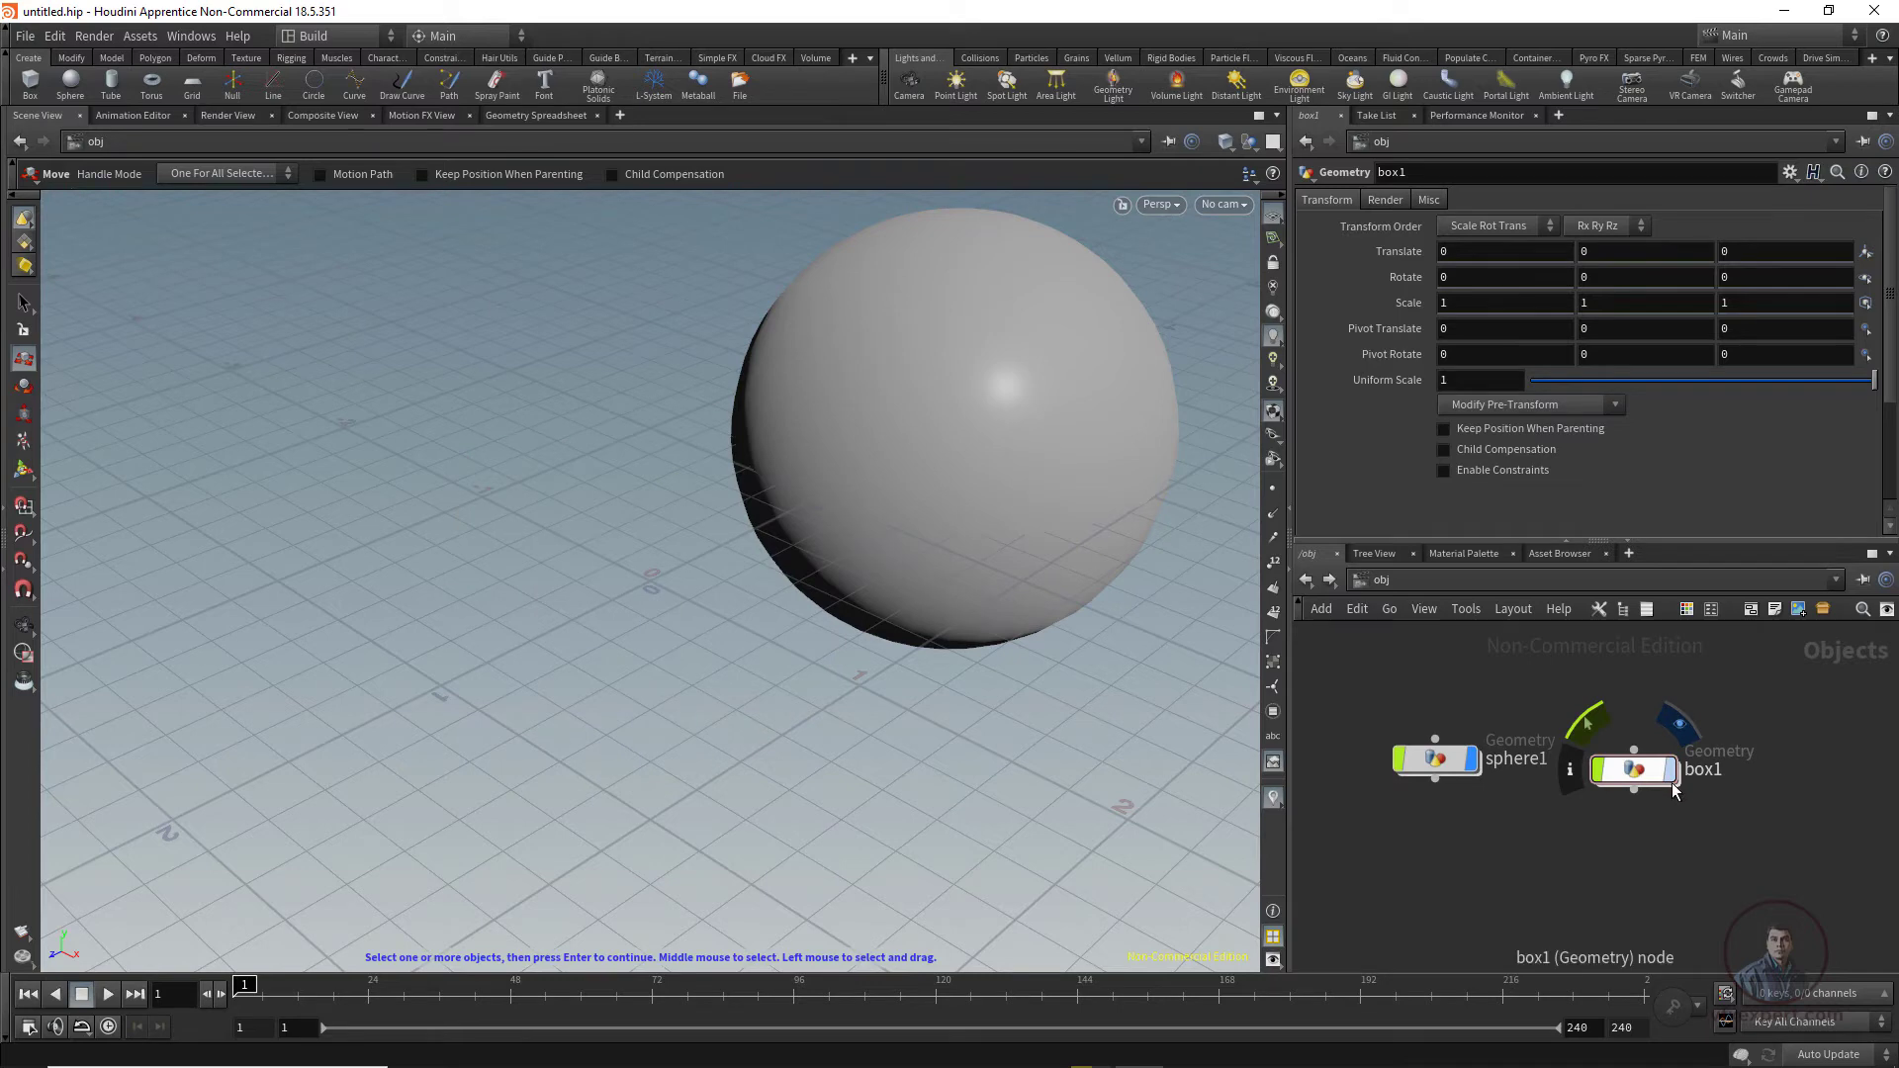
click(1680, 727)
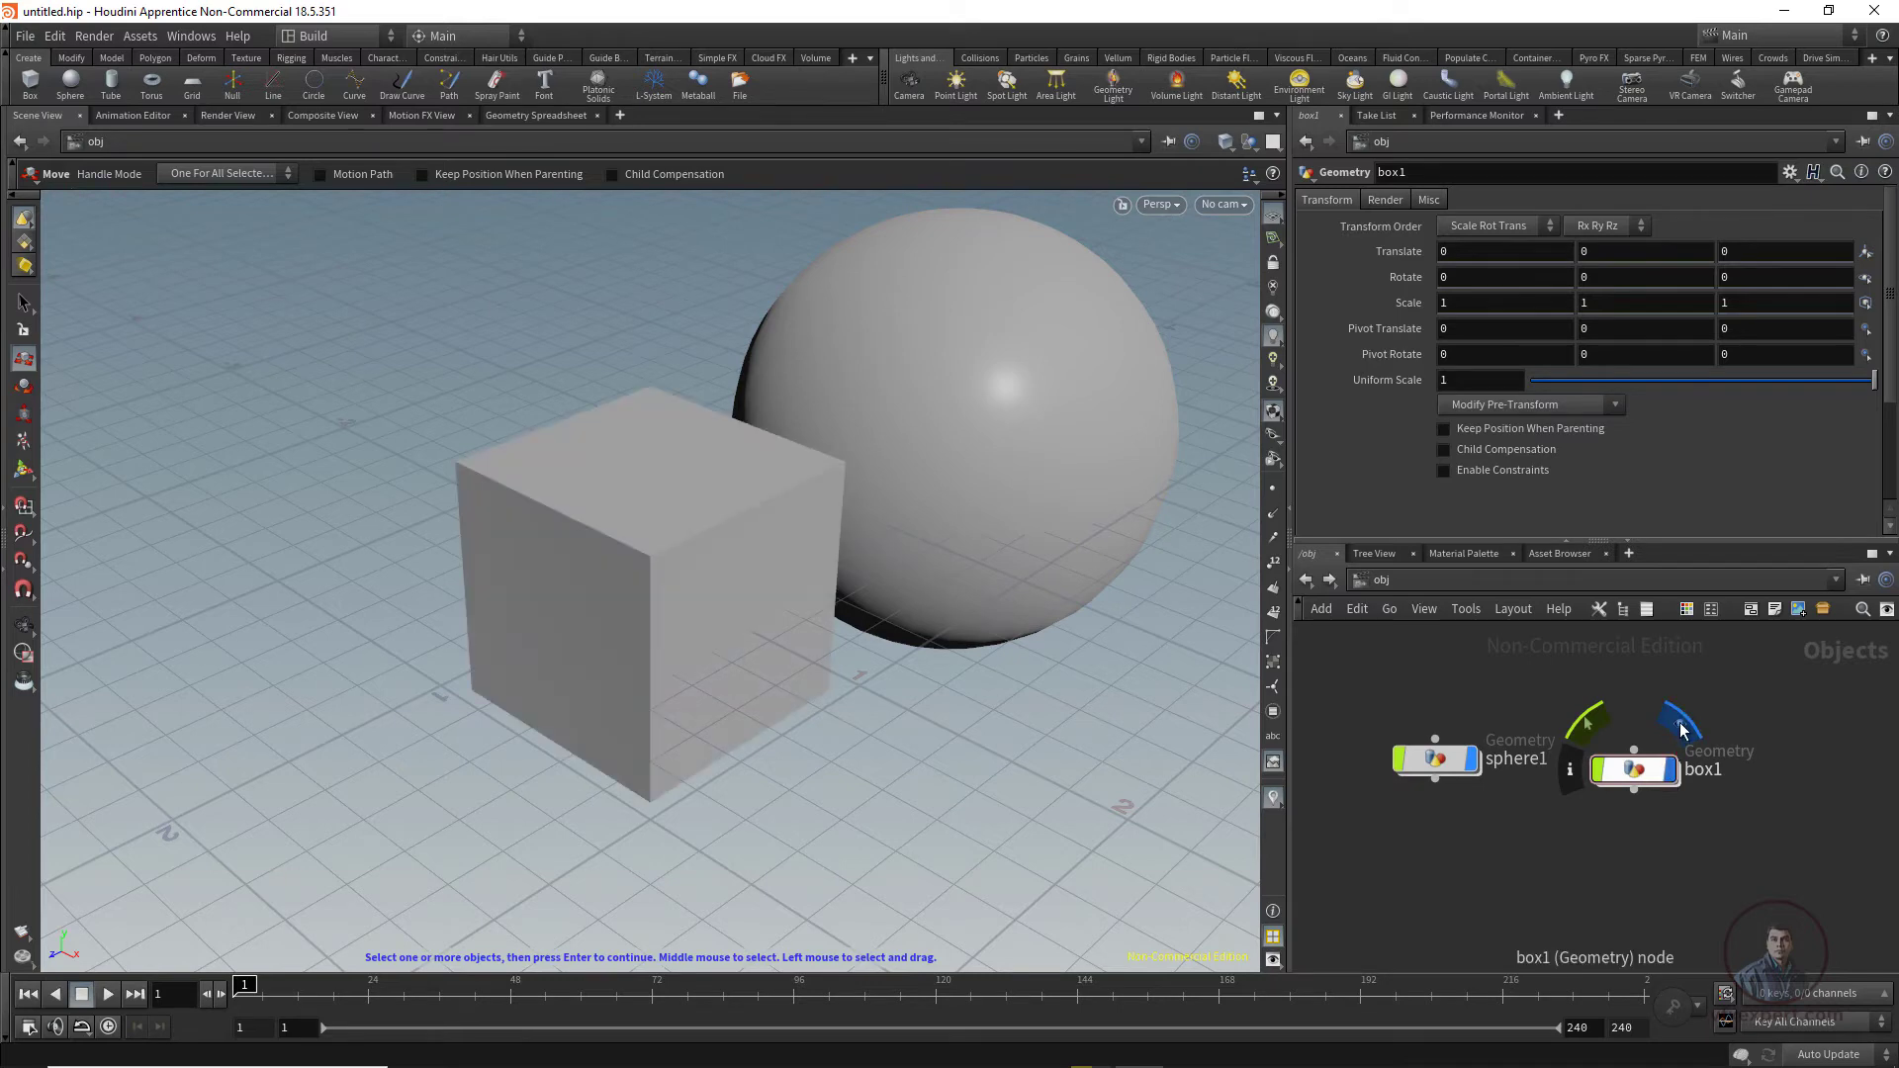
click(1681, 728)
click(1681, 729)
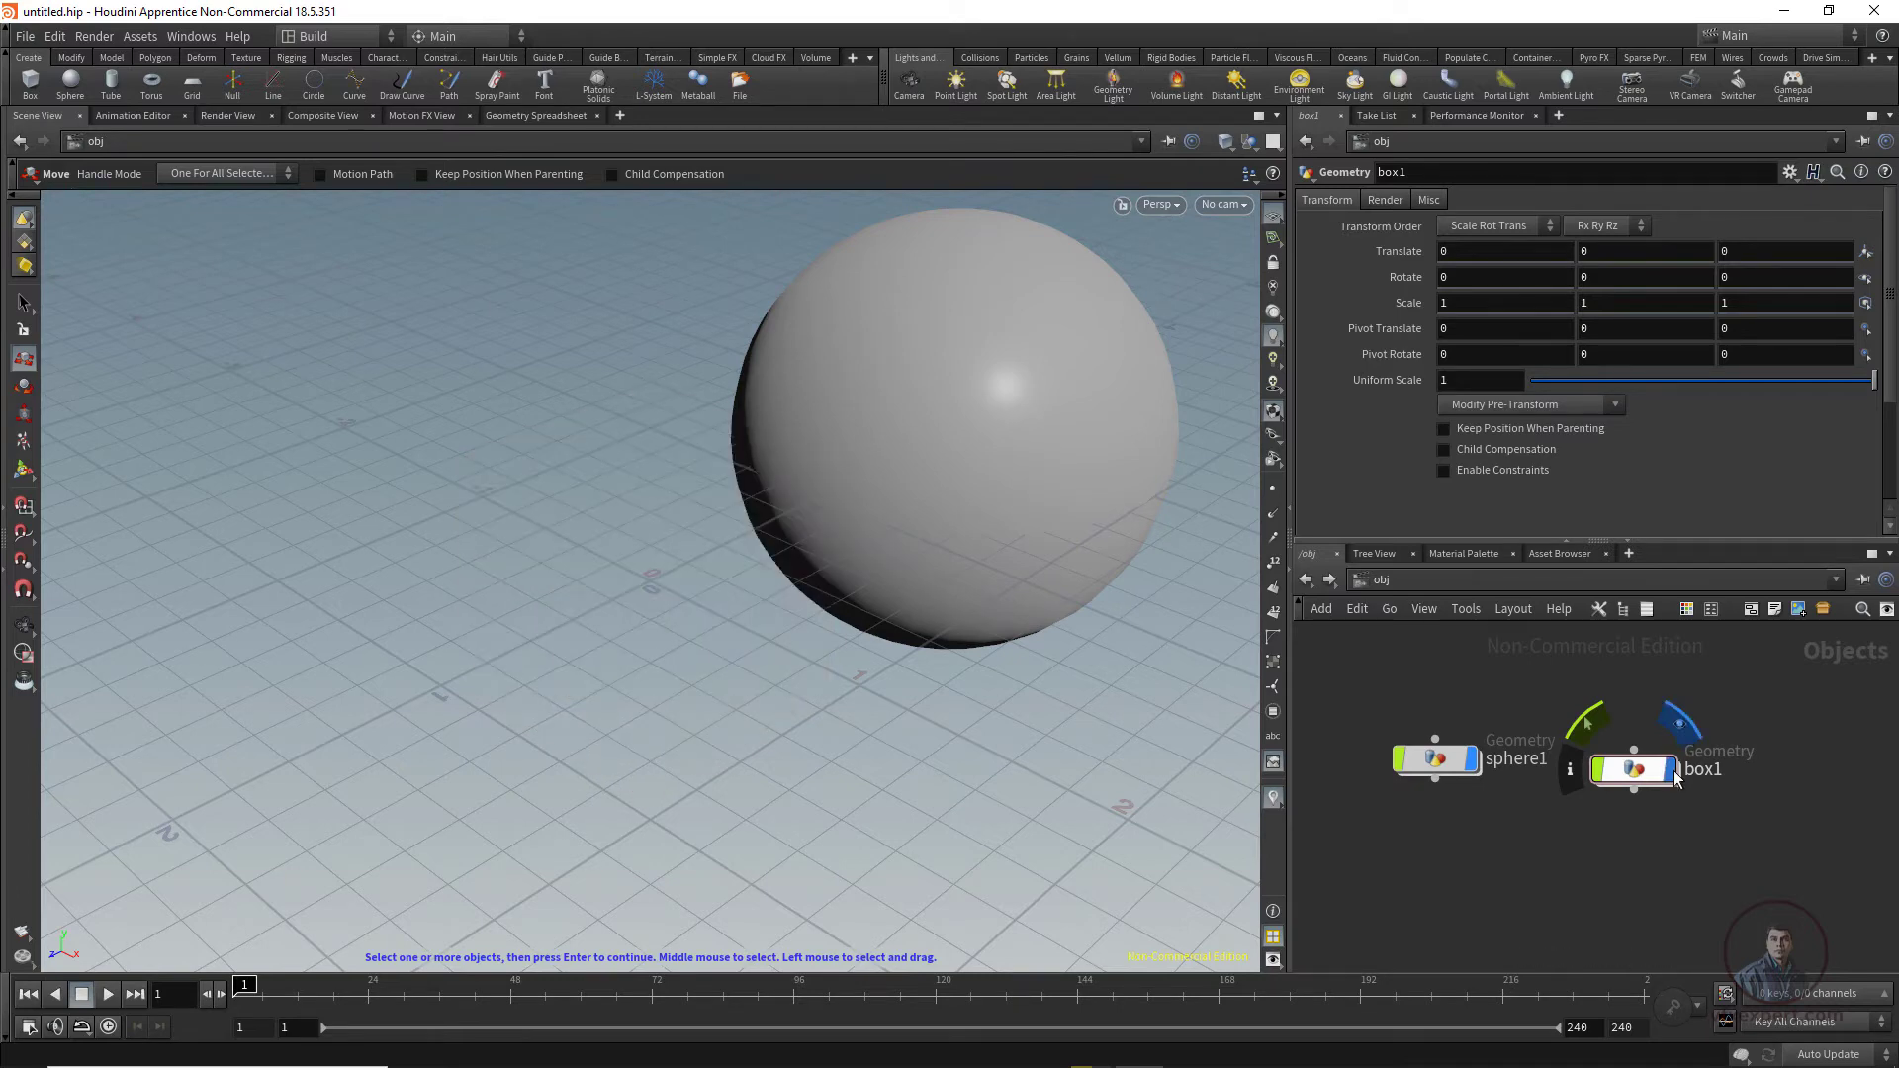
click(1683, 730)
click(1683, 730)
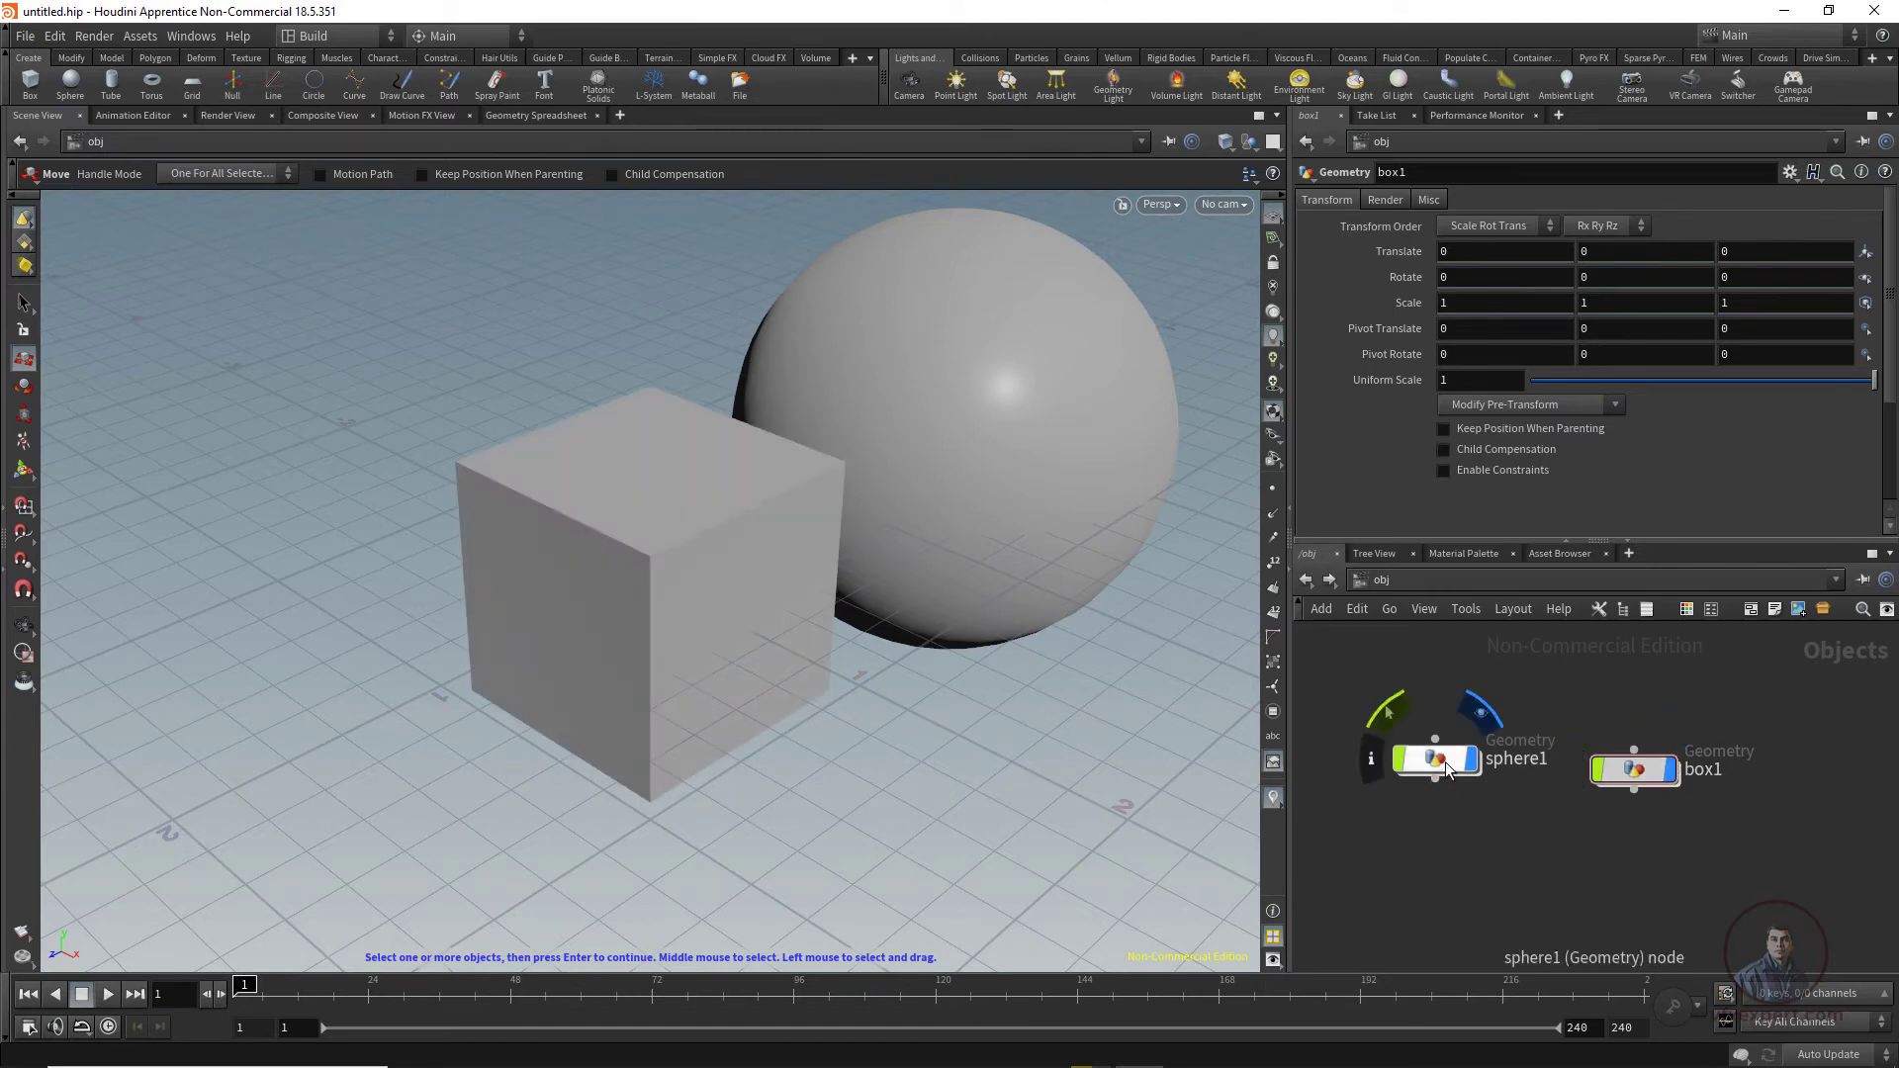
Step: Tidy the layout of the sphere1 and box1 nodes, and enter the box1 geometry network
drag(1436, 767, 1386, 767)
key(l)
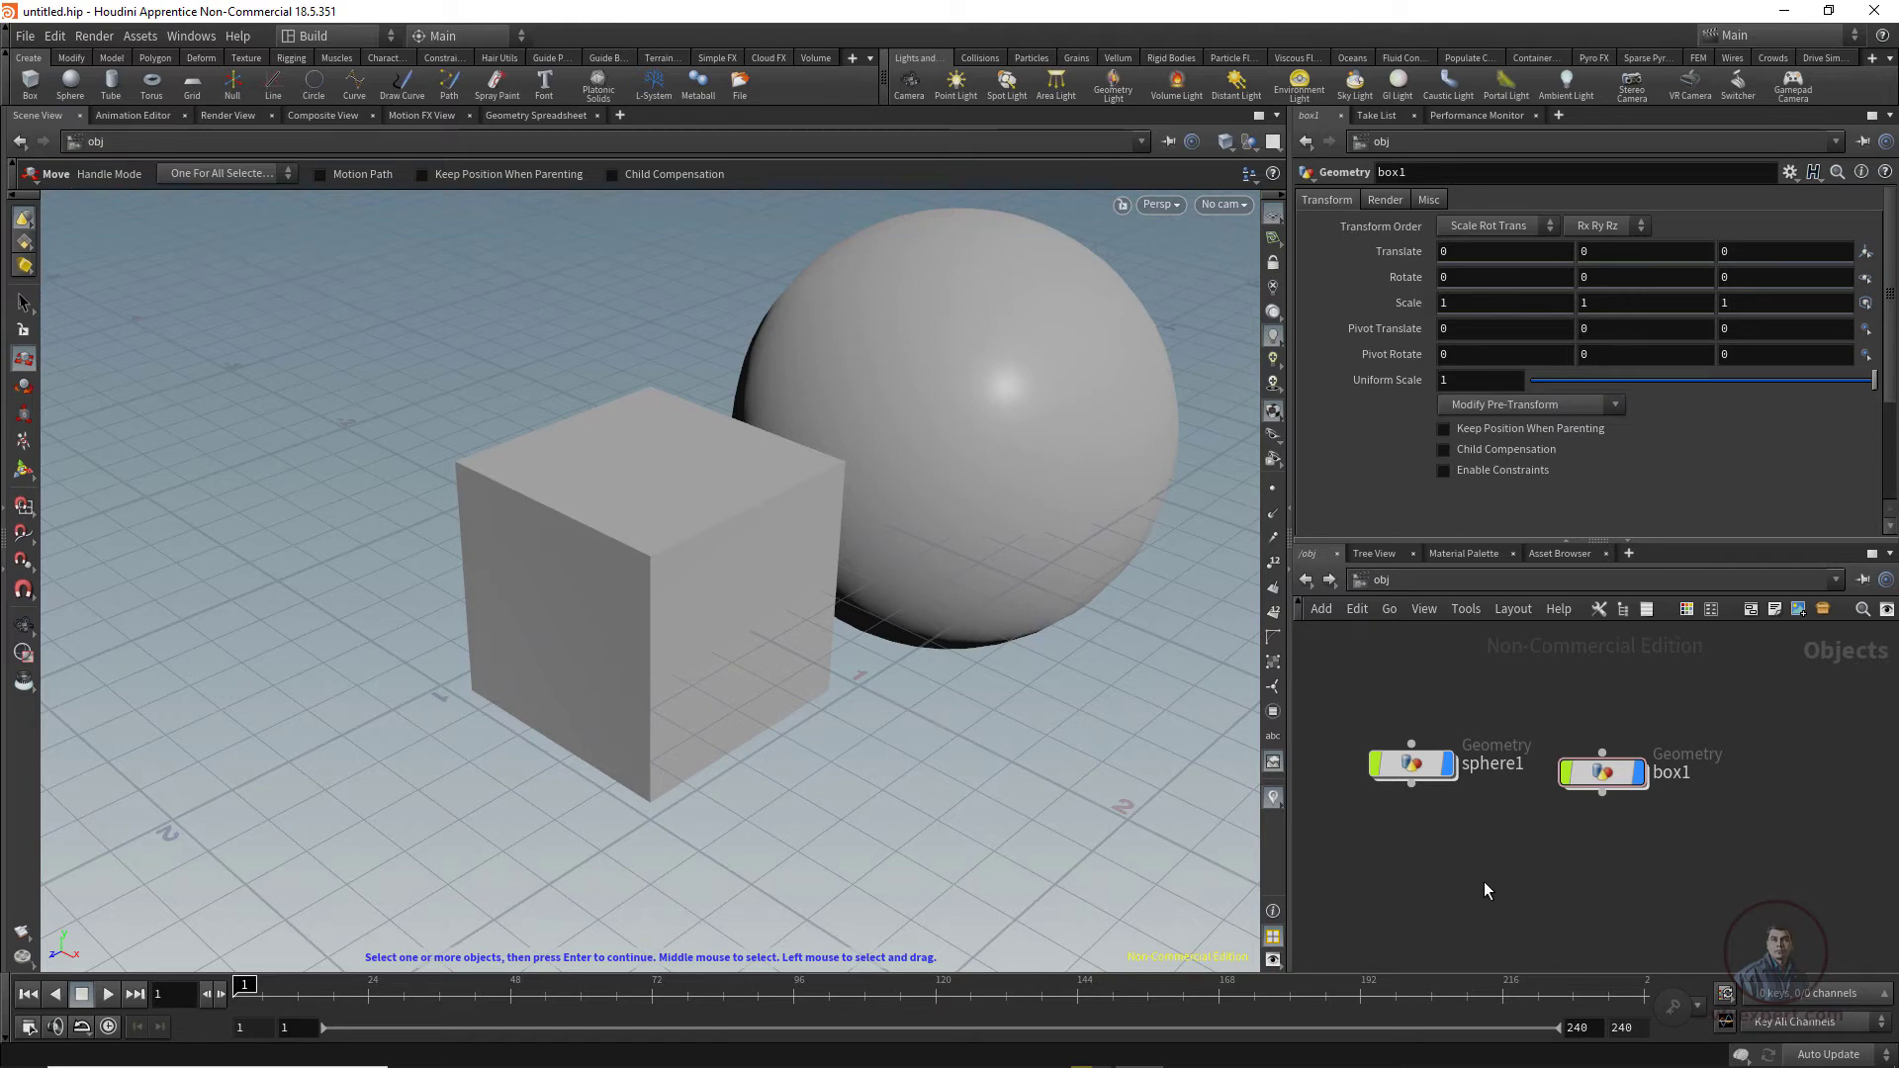
mouse_move(1556, 725)
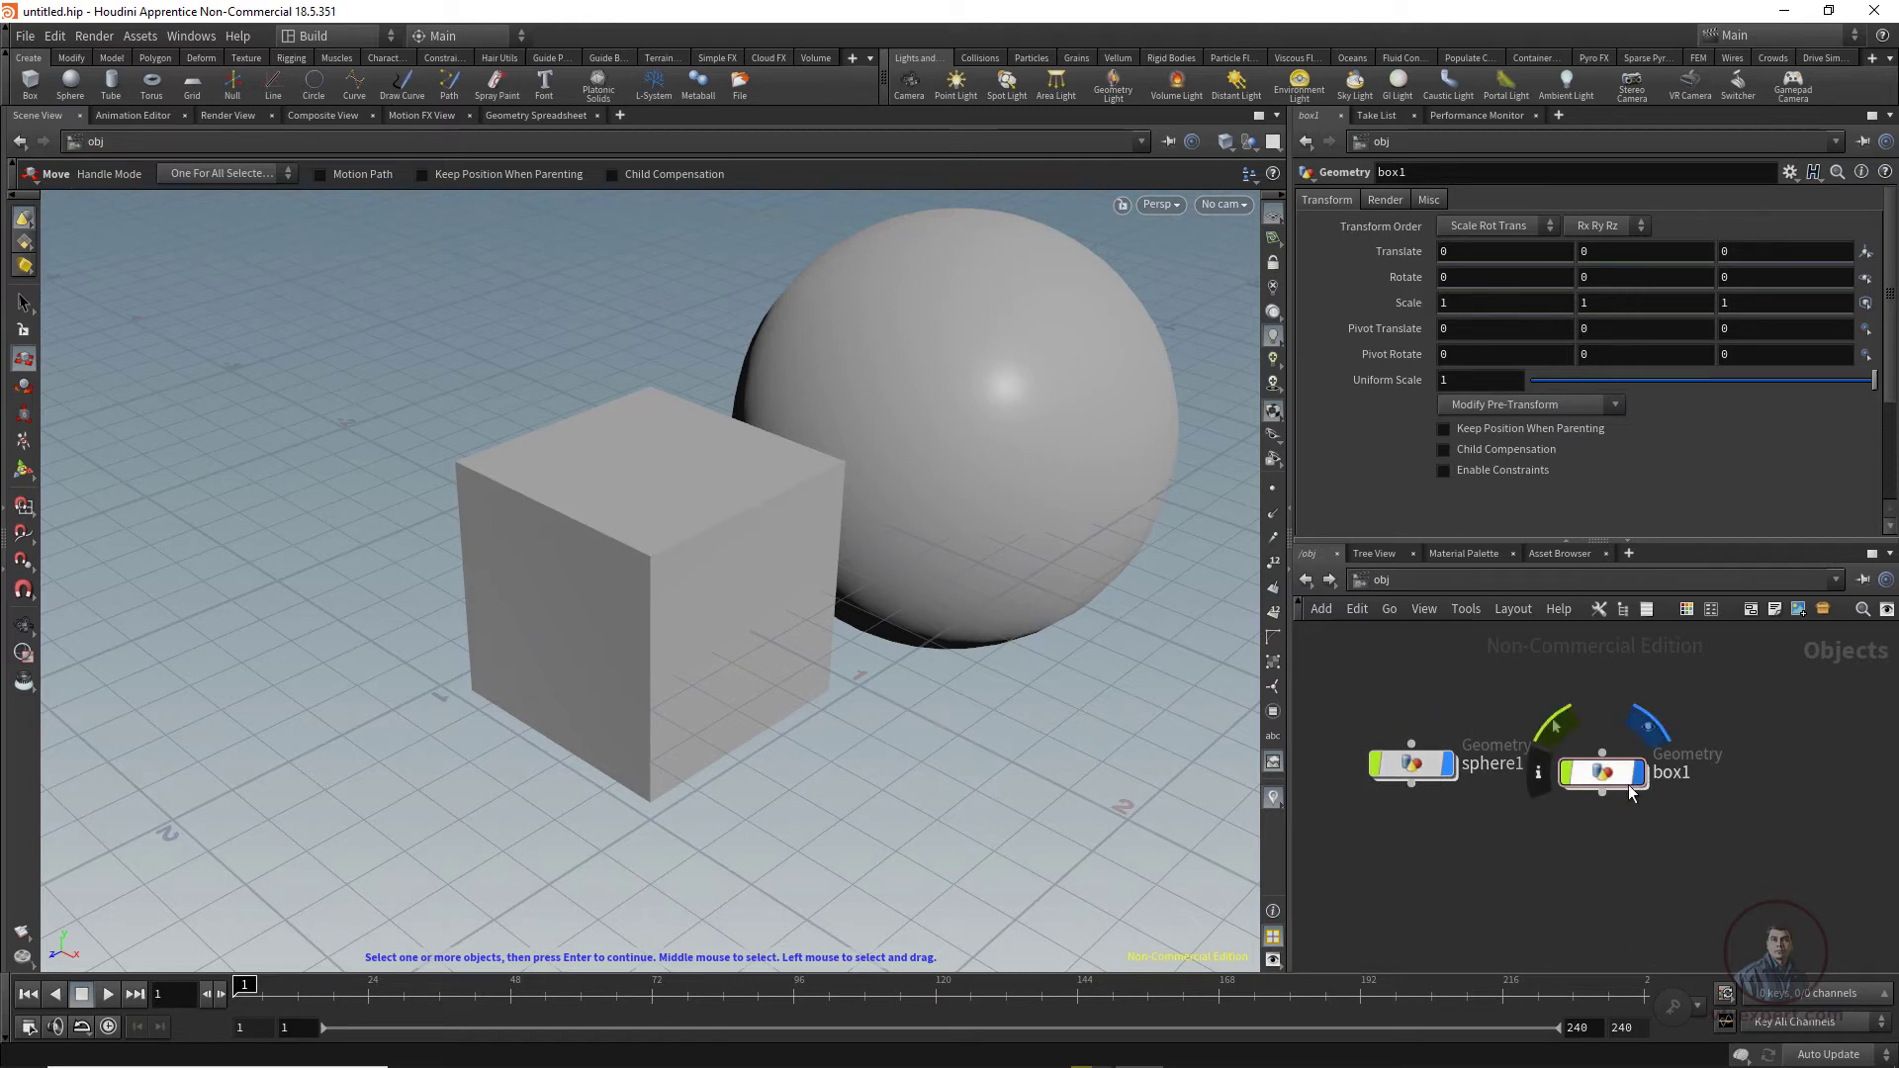
click(1604, 776)
double_click(1605, 777)
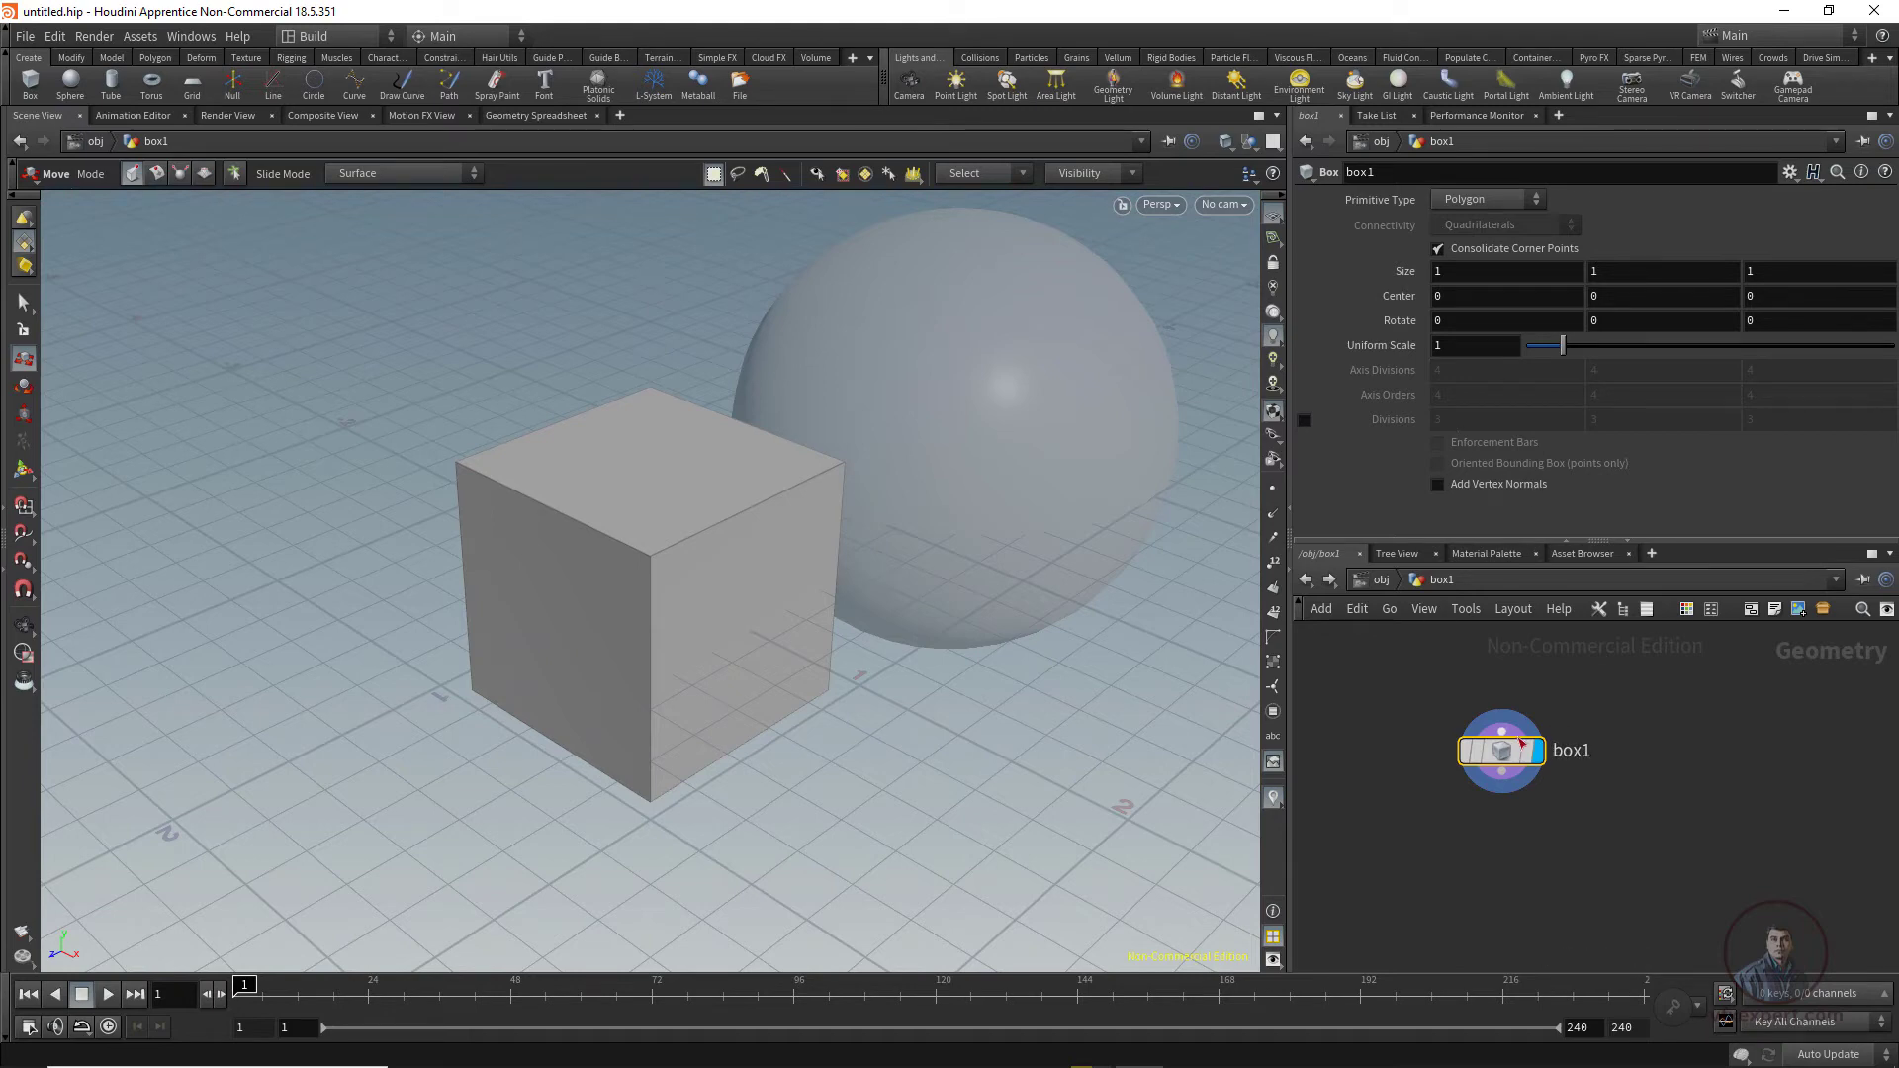
Step: Add a Color node below the box1 node and wire the box's output into it
mouse_move(1514, 781)
key(Tab)
text(colo)
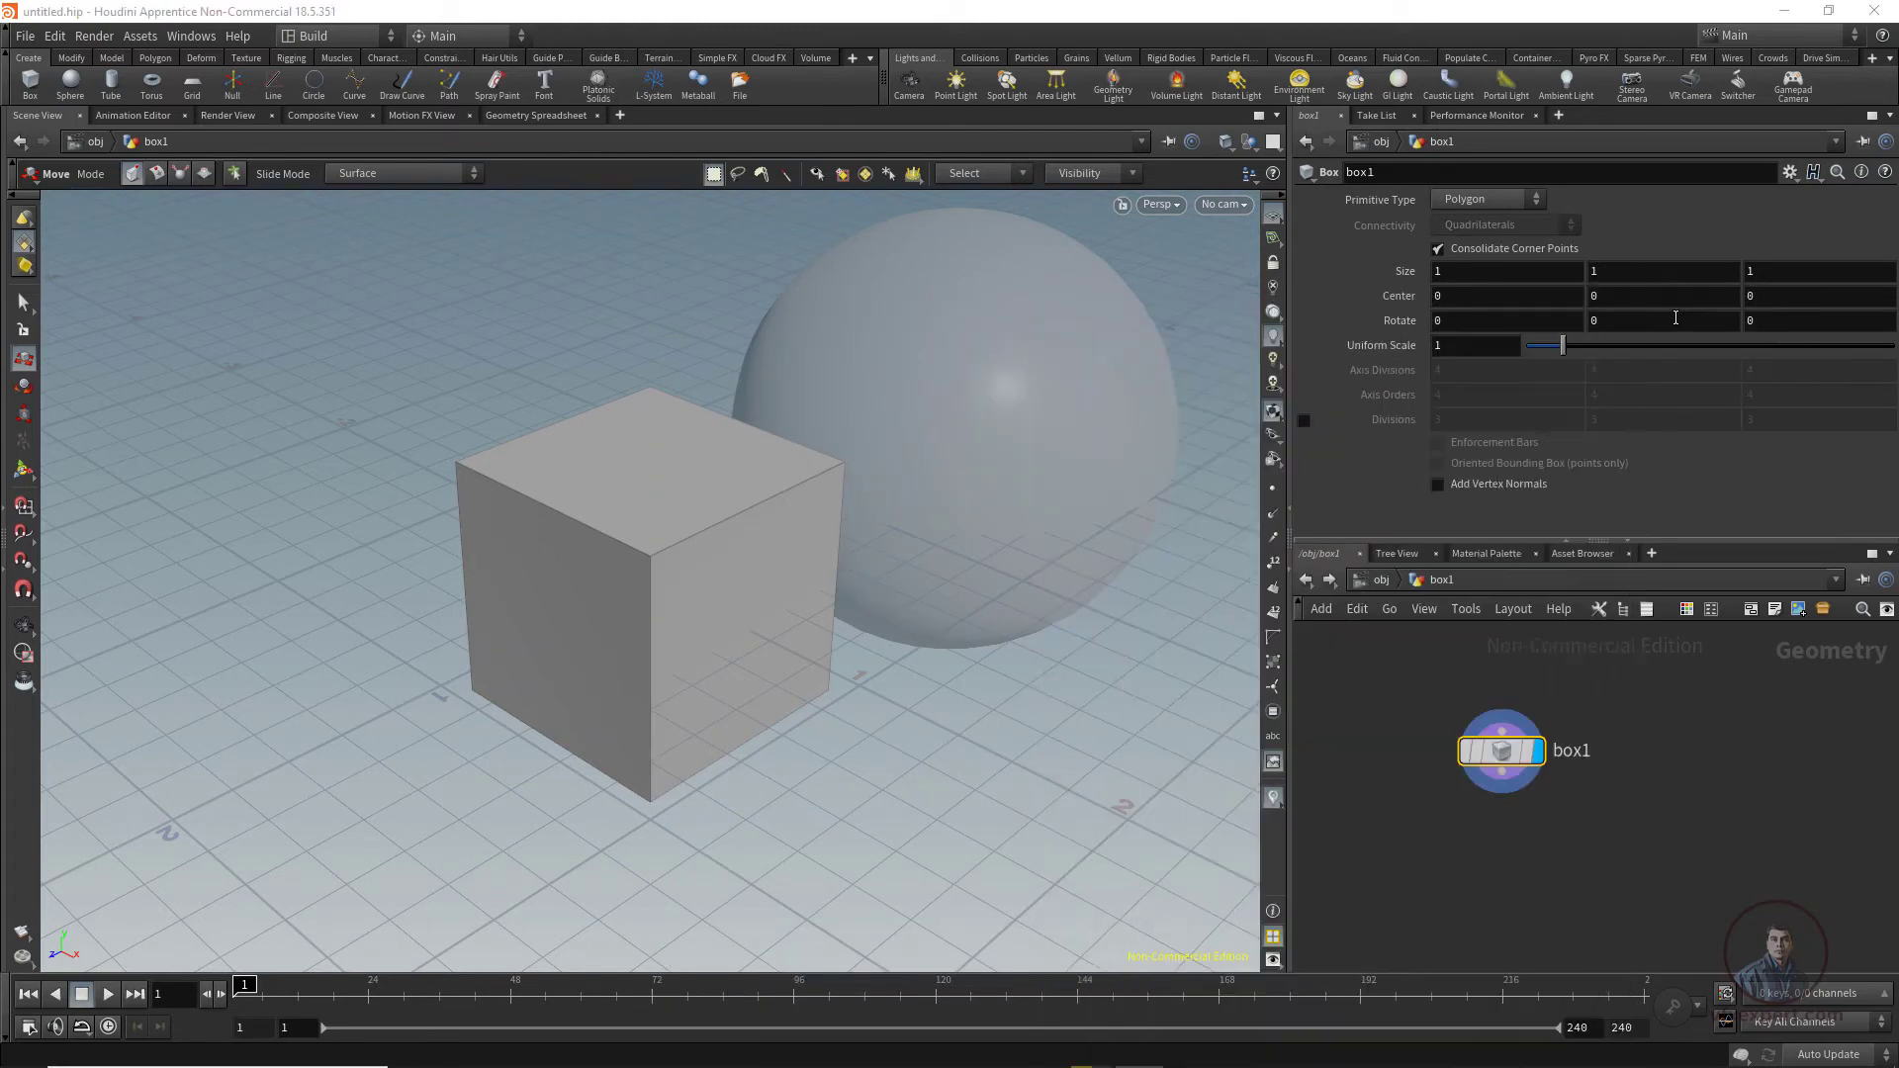
click(1679, 308)
click(1511, 882)
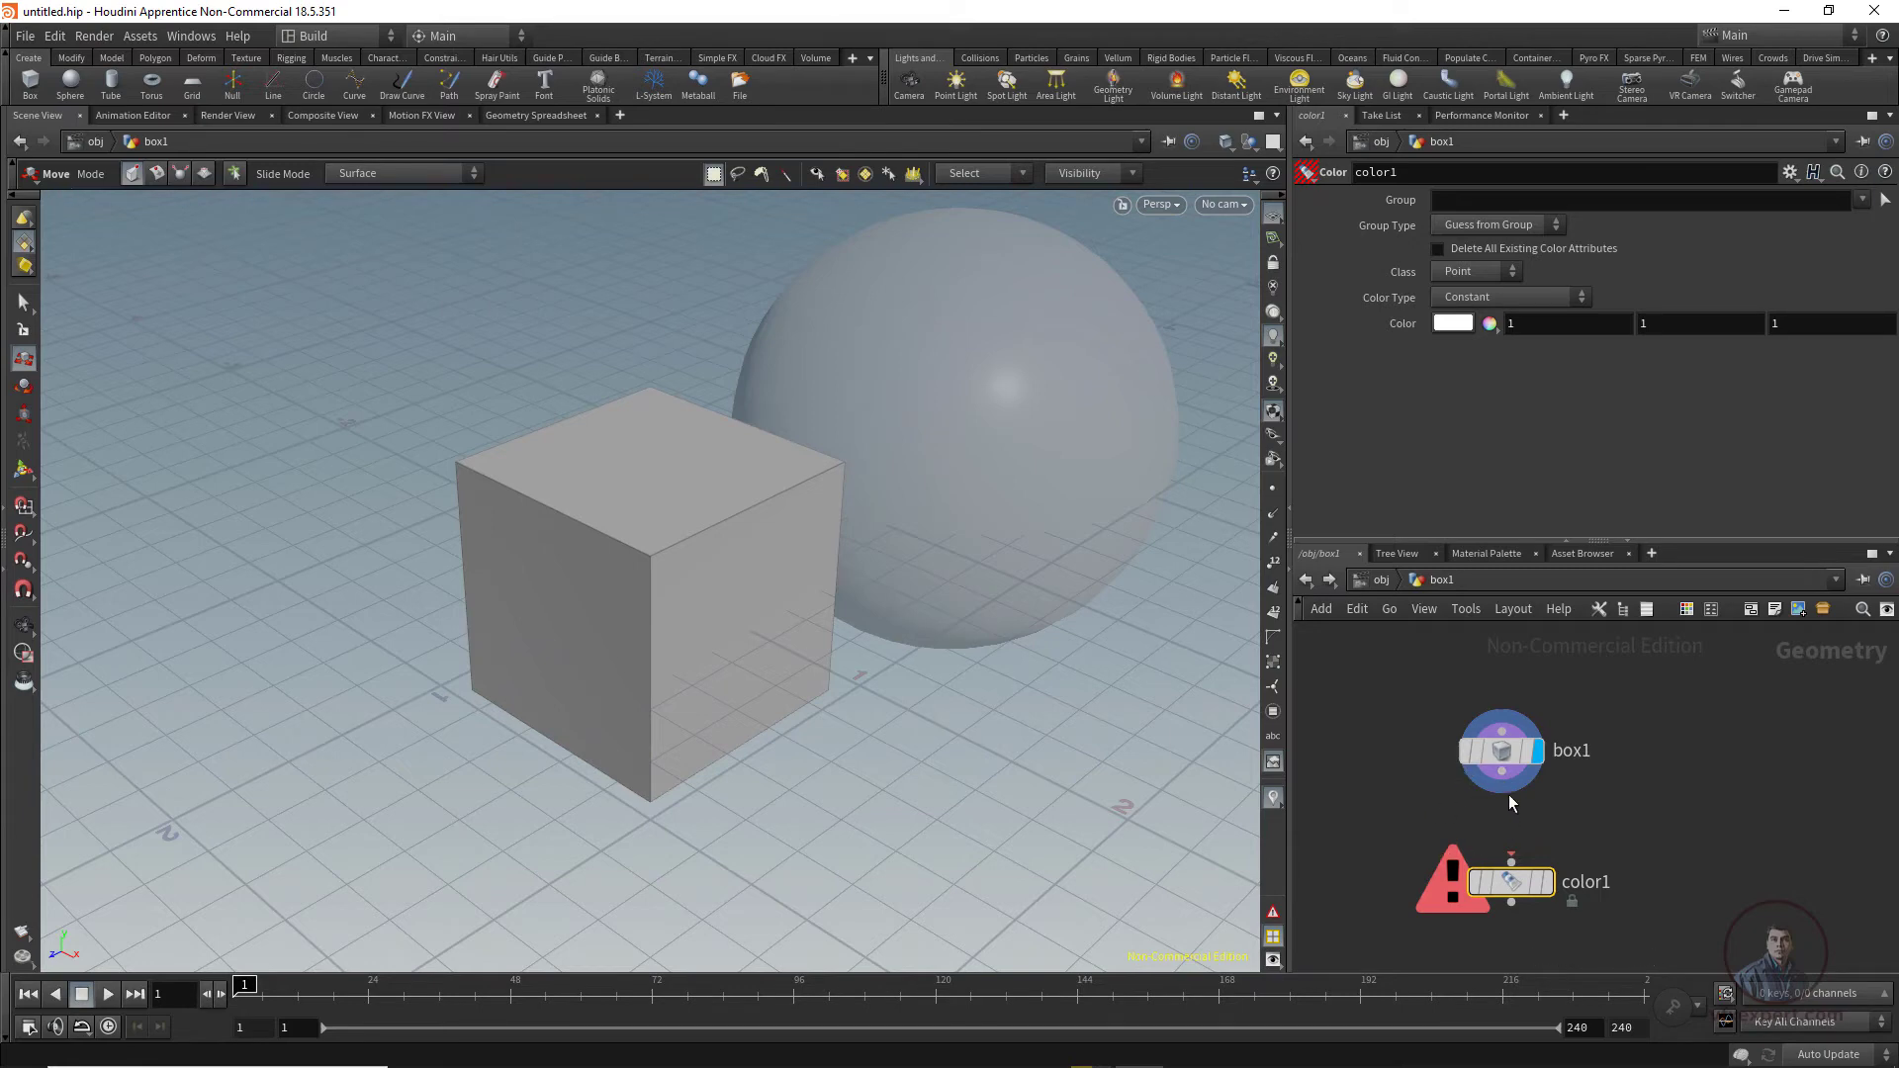
drag(1502, 792, 1498, 864)
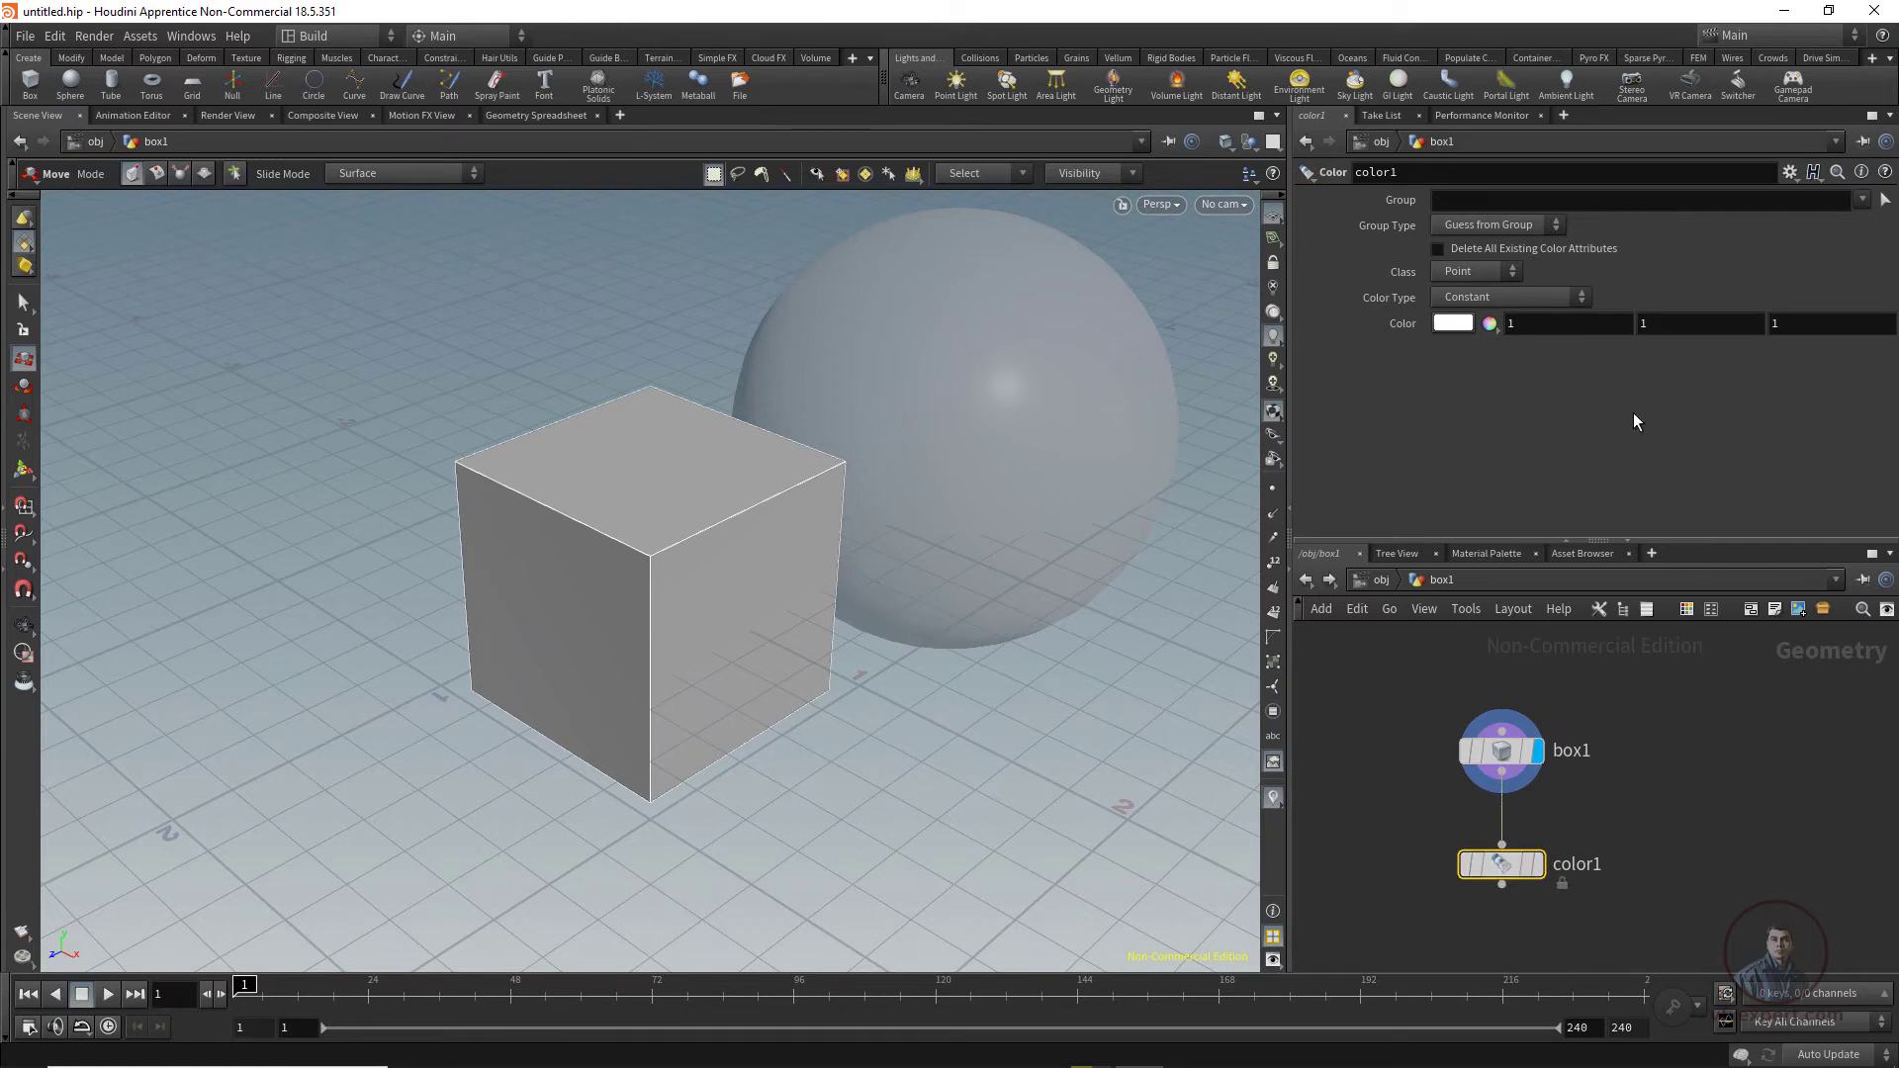
Step: Set the Color node's color to red with the values 1, 0, 0
mouse_move(1501, 871)
click(1639, 326)
text(0)
key(Tab)
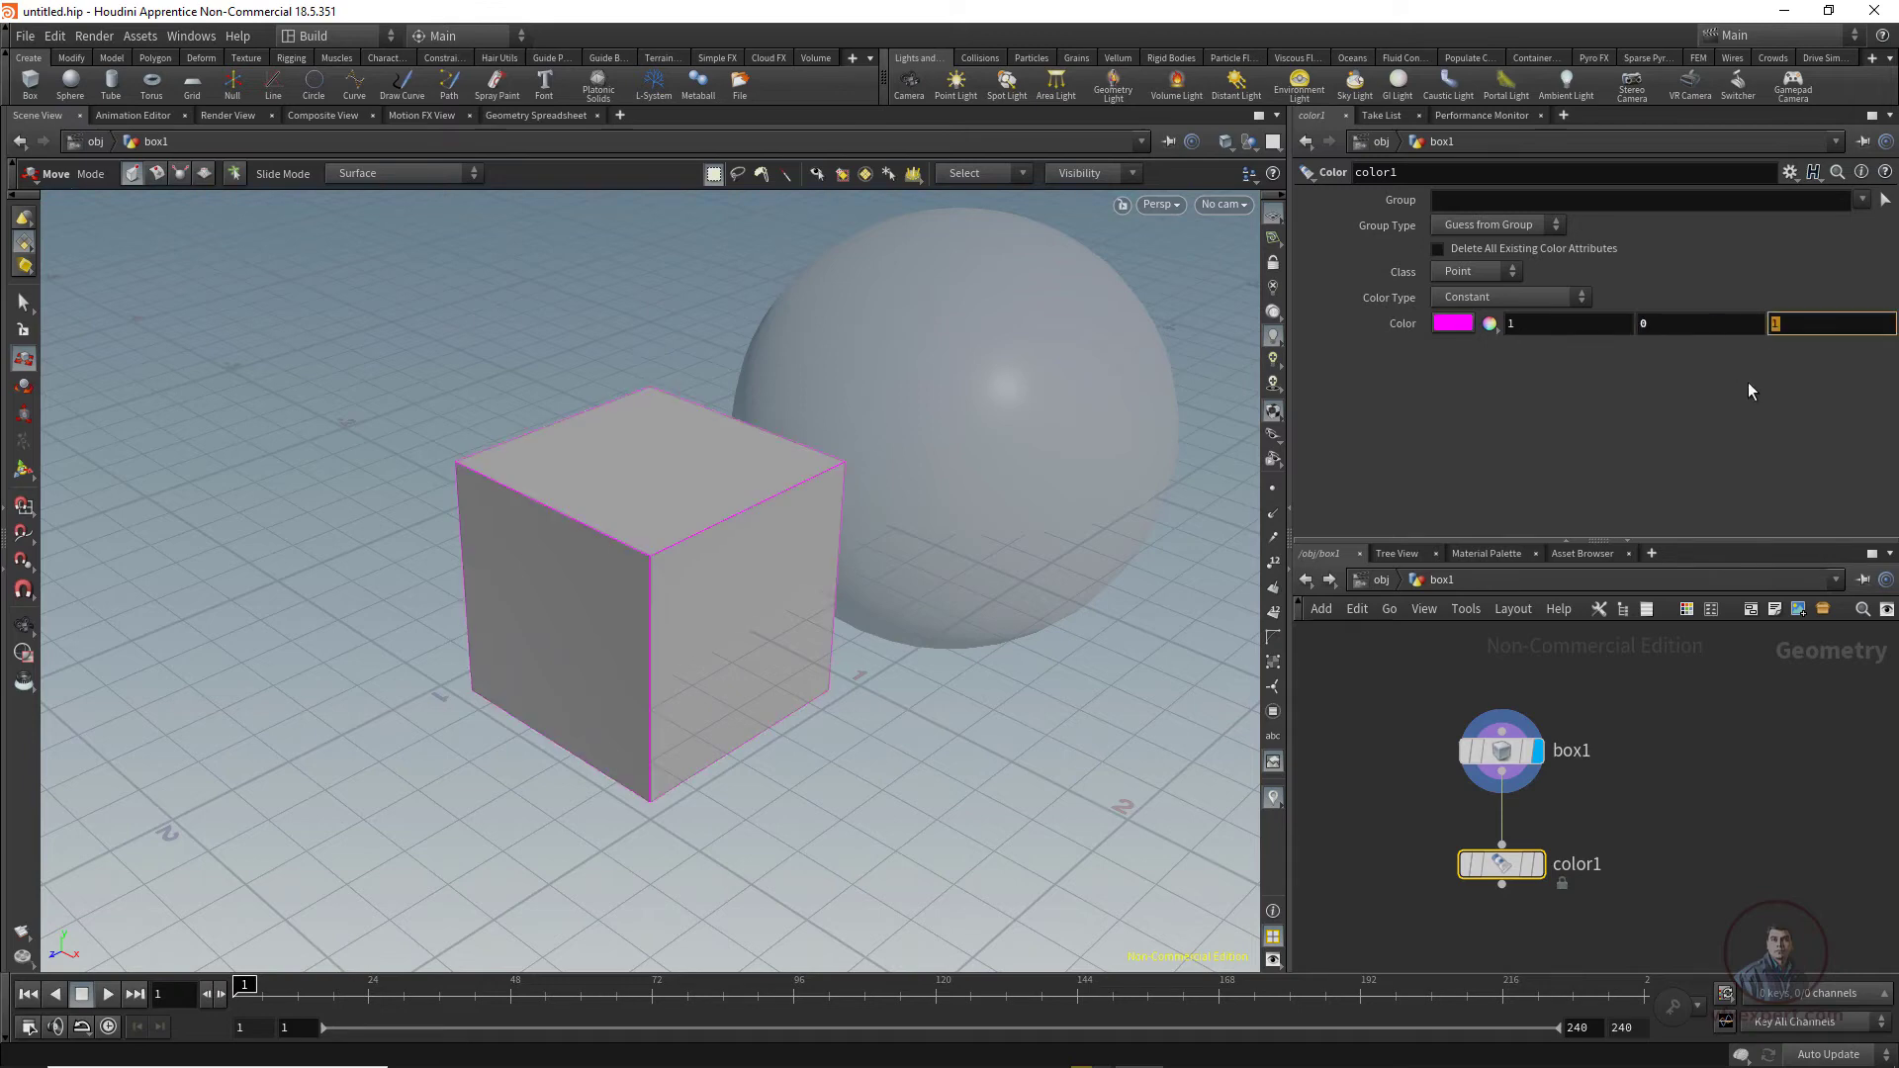
key(Return)
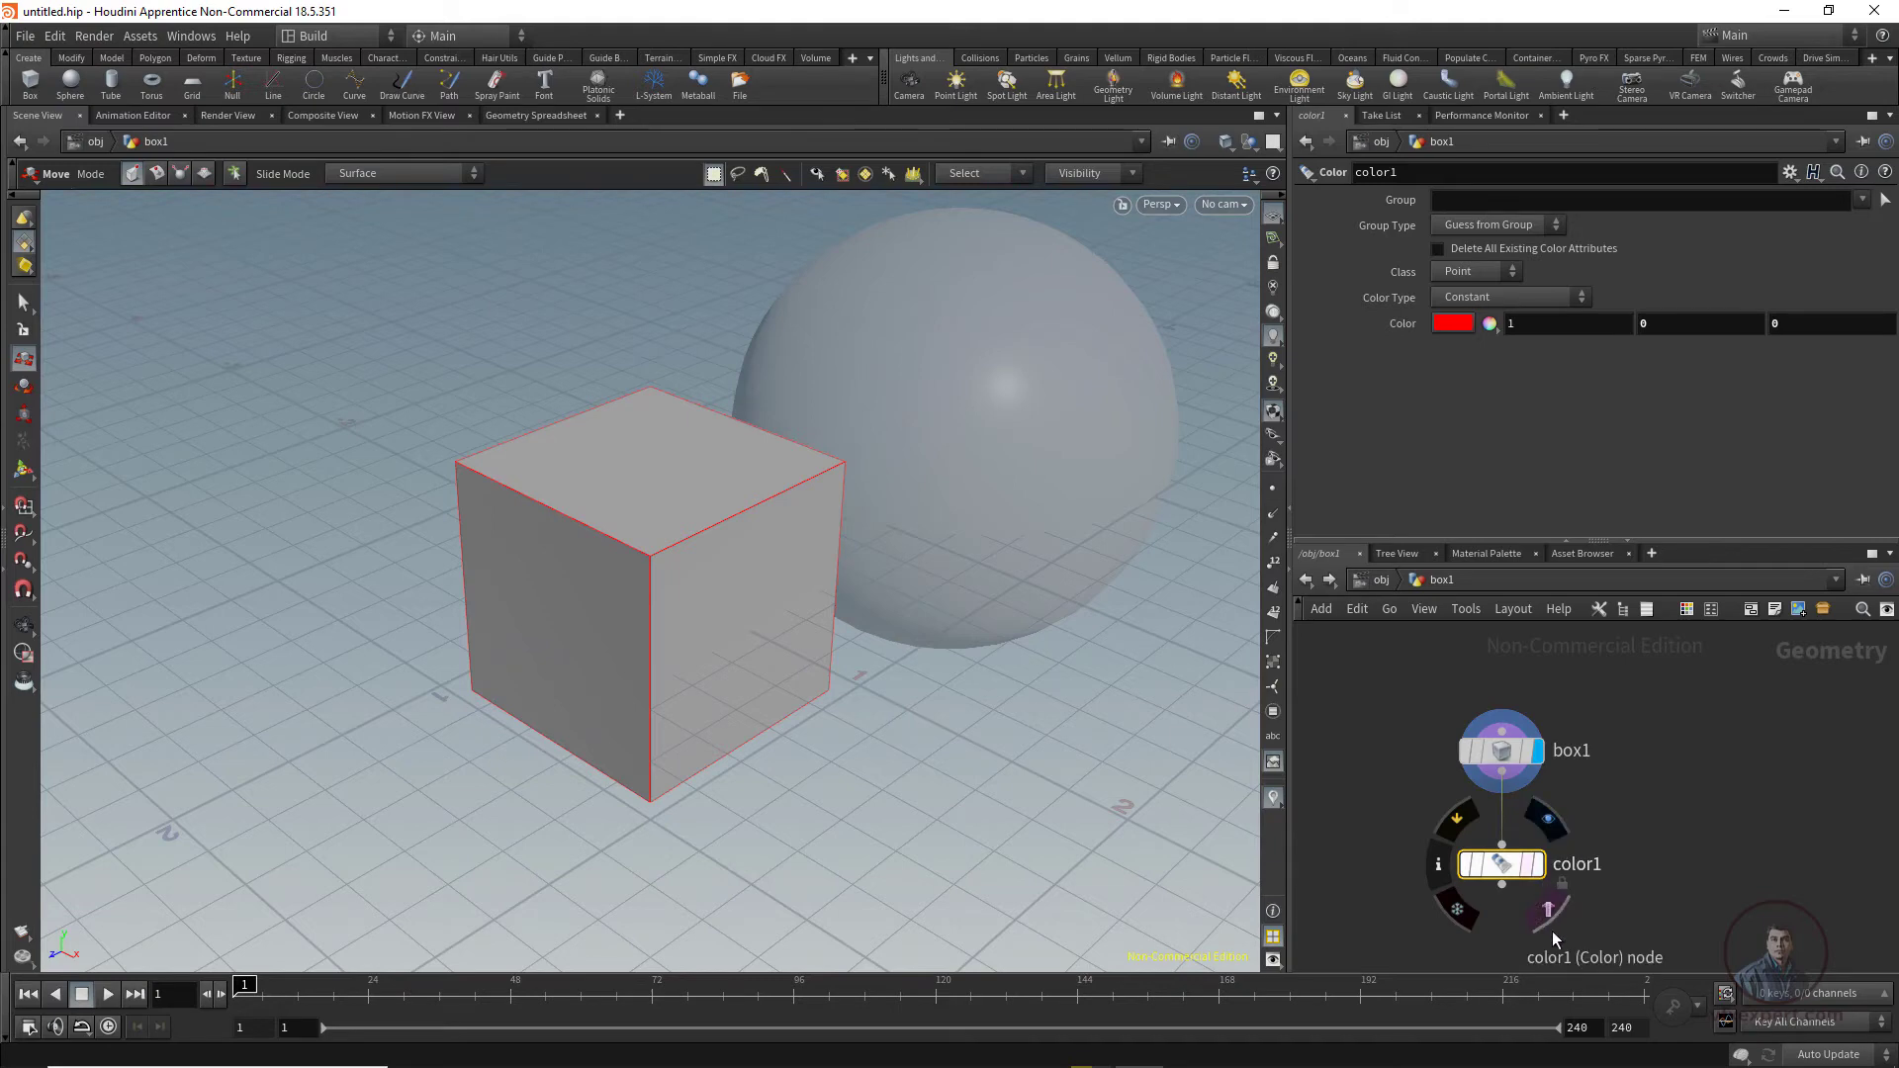
Step: Display the color1 node's result, compare it with box1, and switch the display back to color1
click(1538, 866)
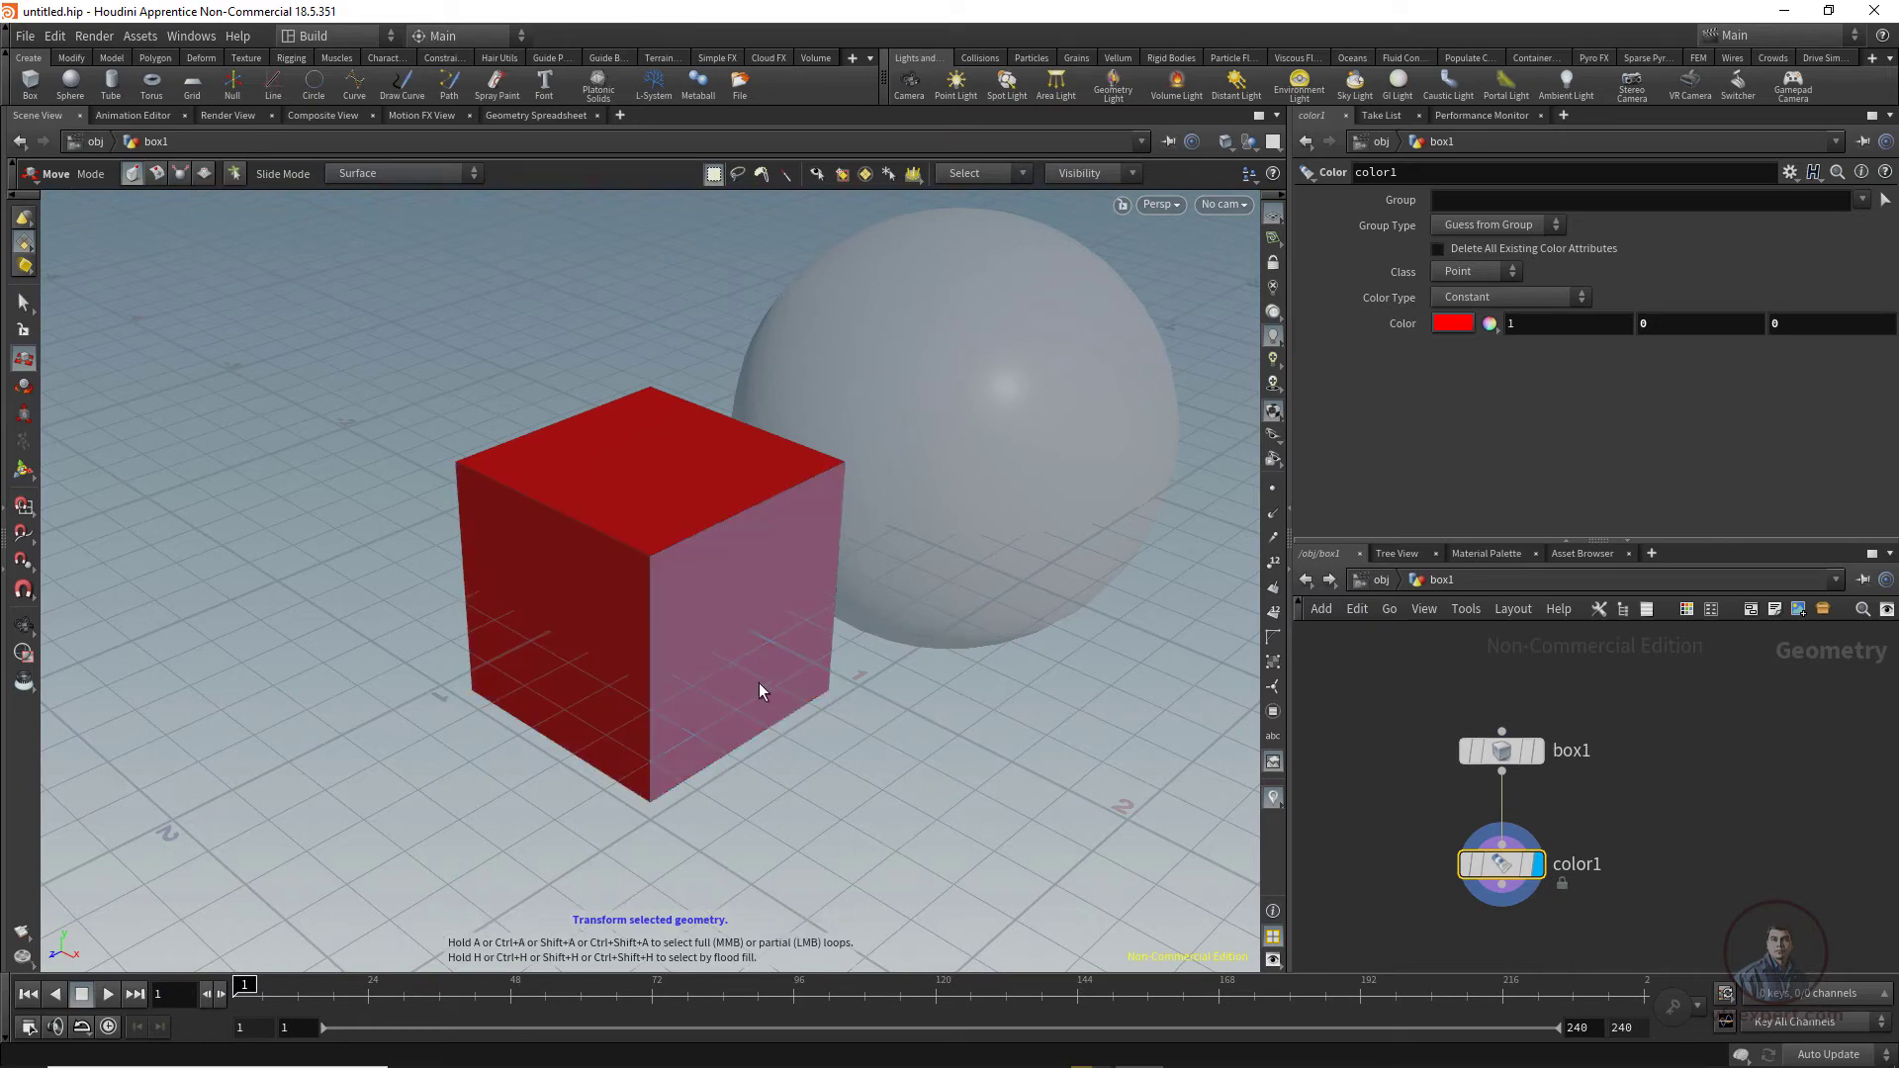
click(1538, 756)
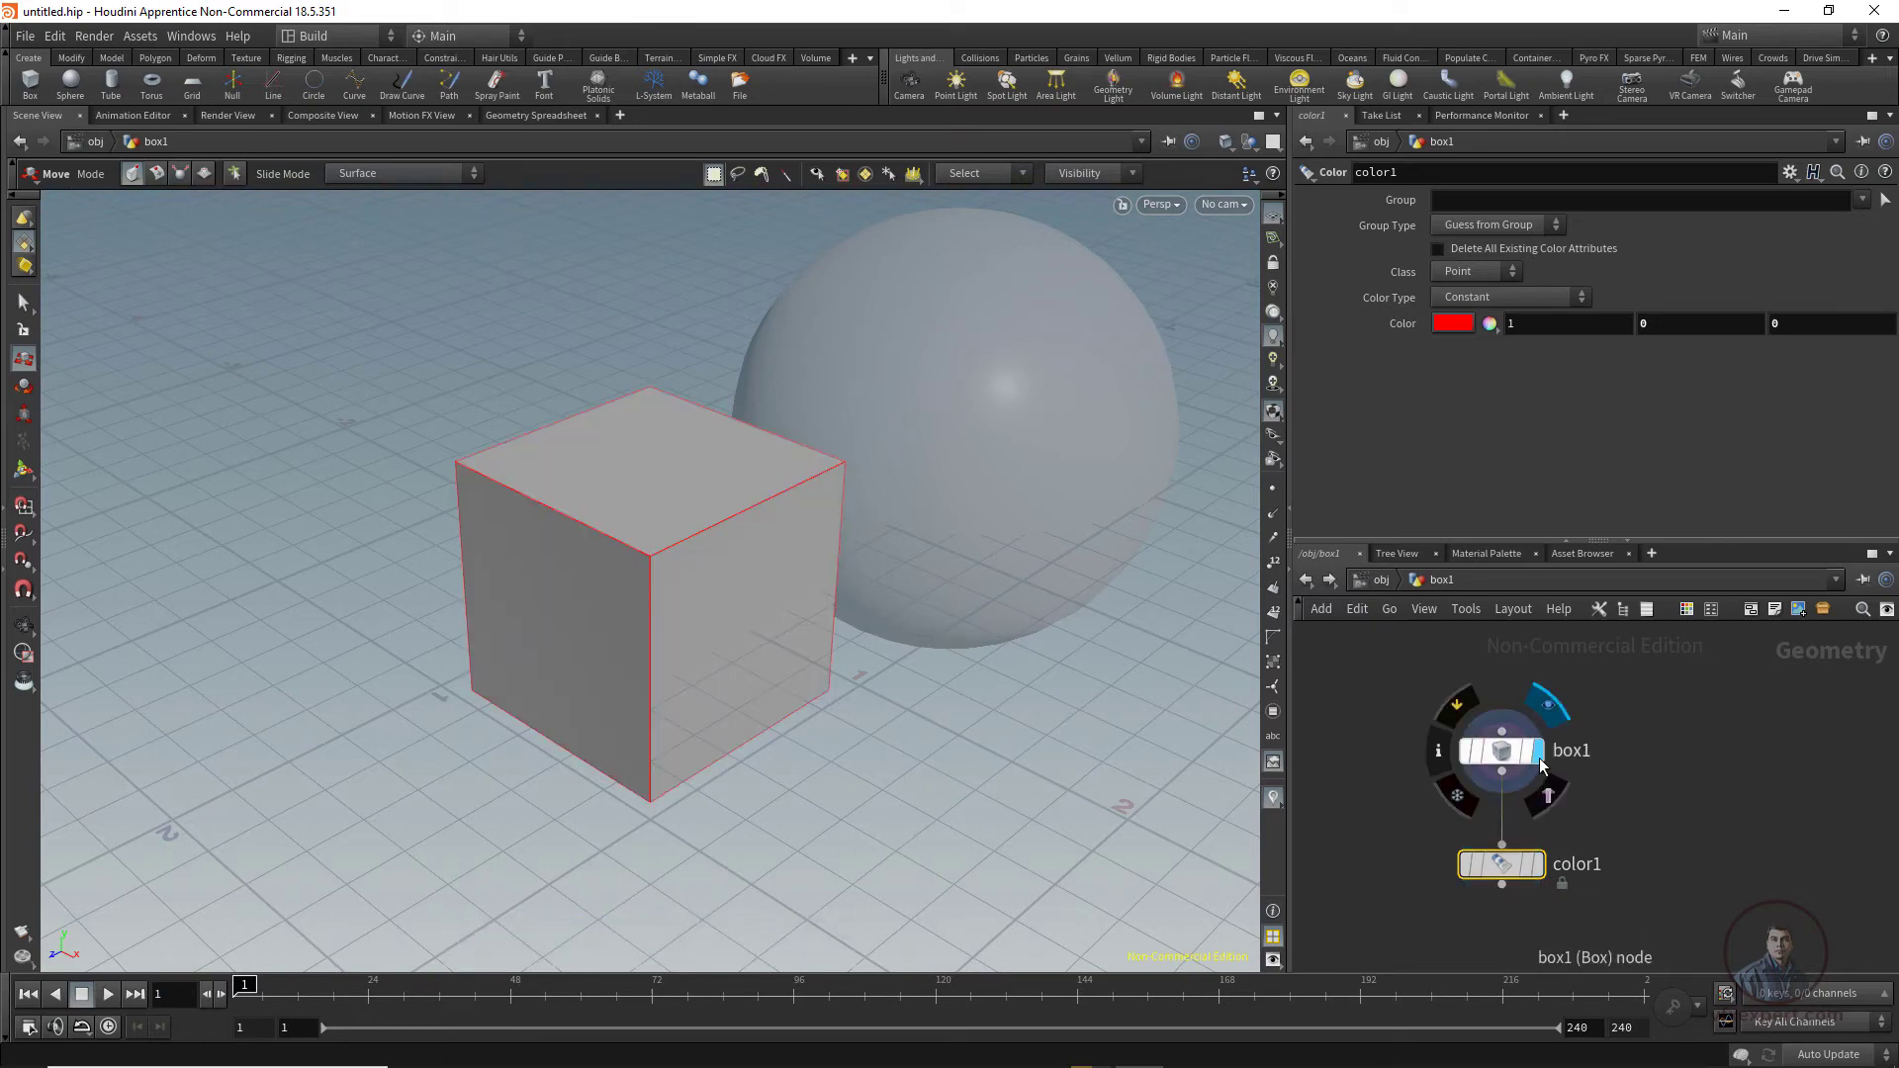
click(1539, 866)
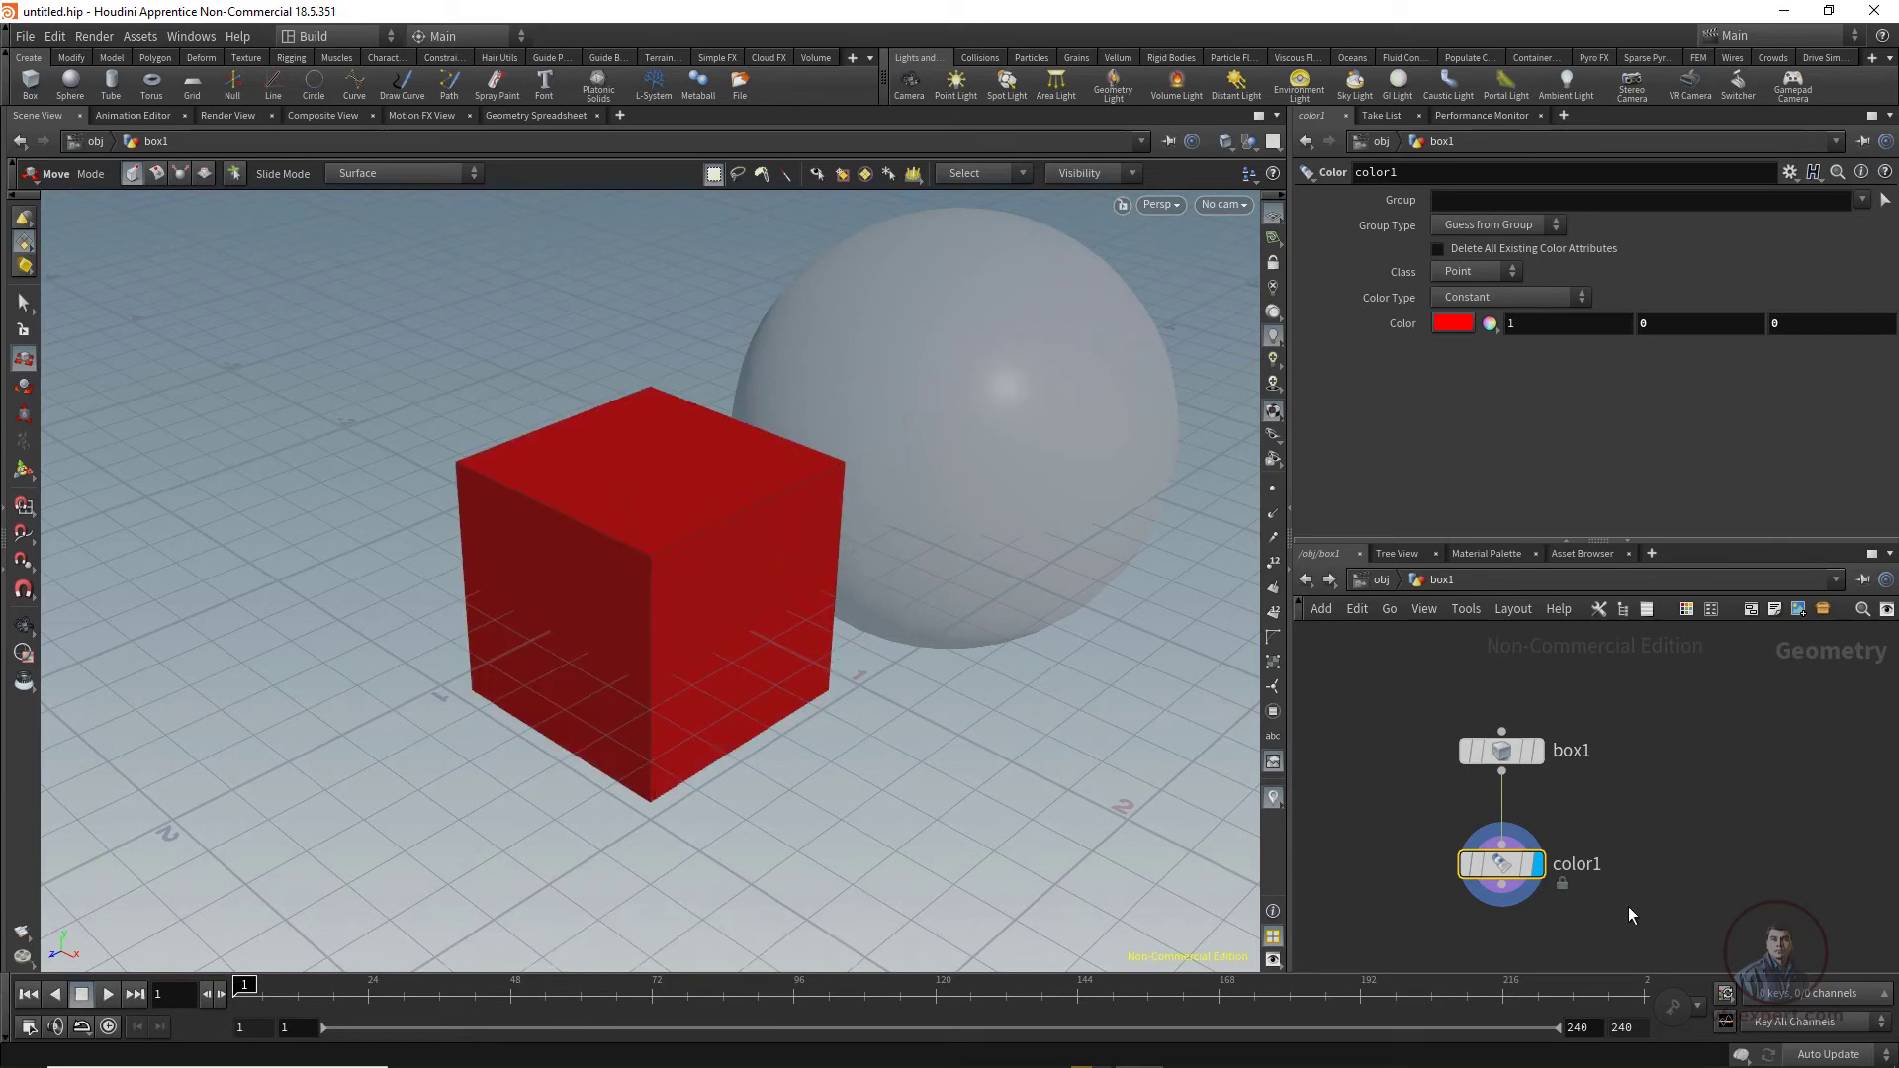
Step: Add a Transform node to the box1 network and connect the color1 output to its input
key(Tab)
text(tra)
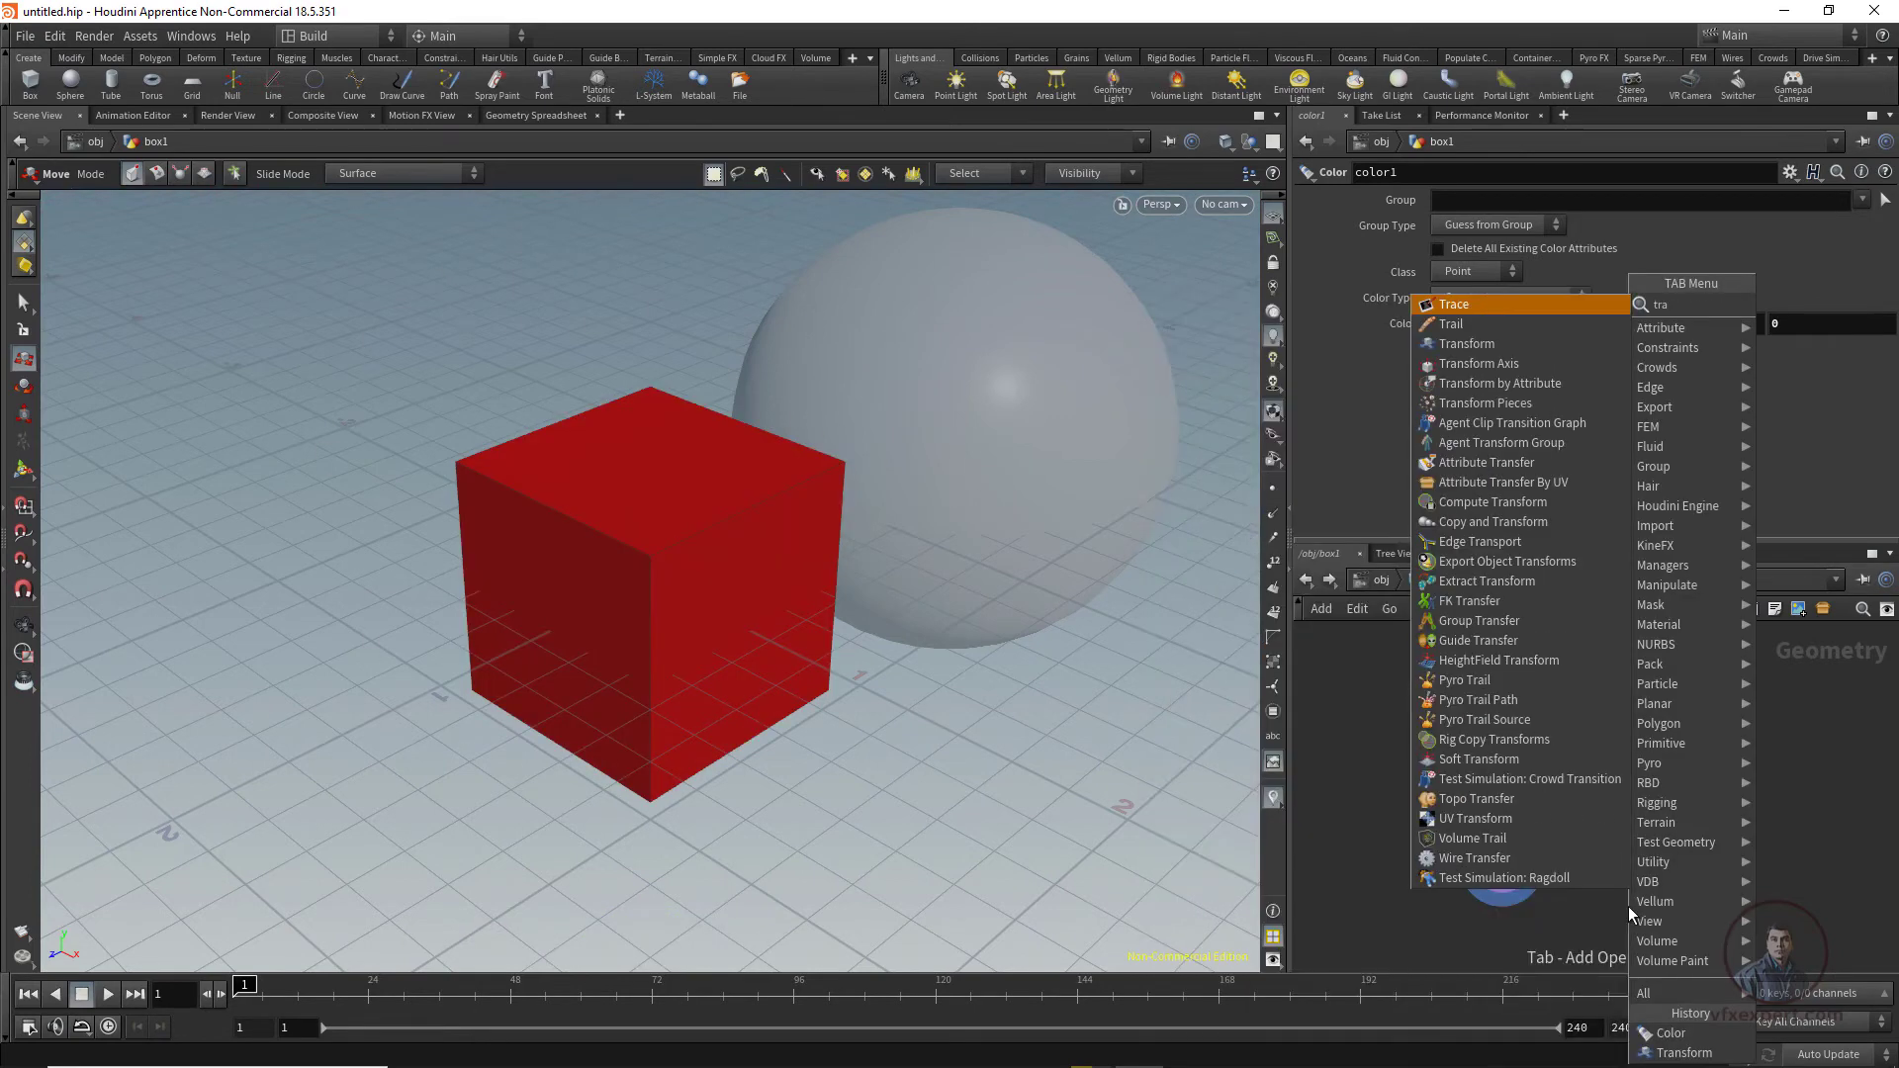
click(1476, 346)
click(1695, 912)
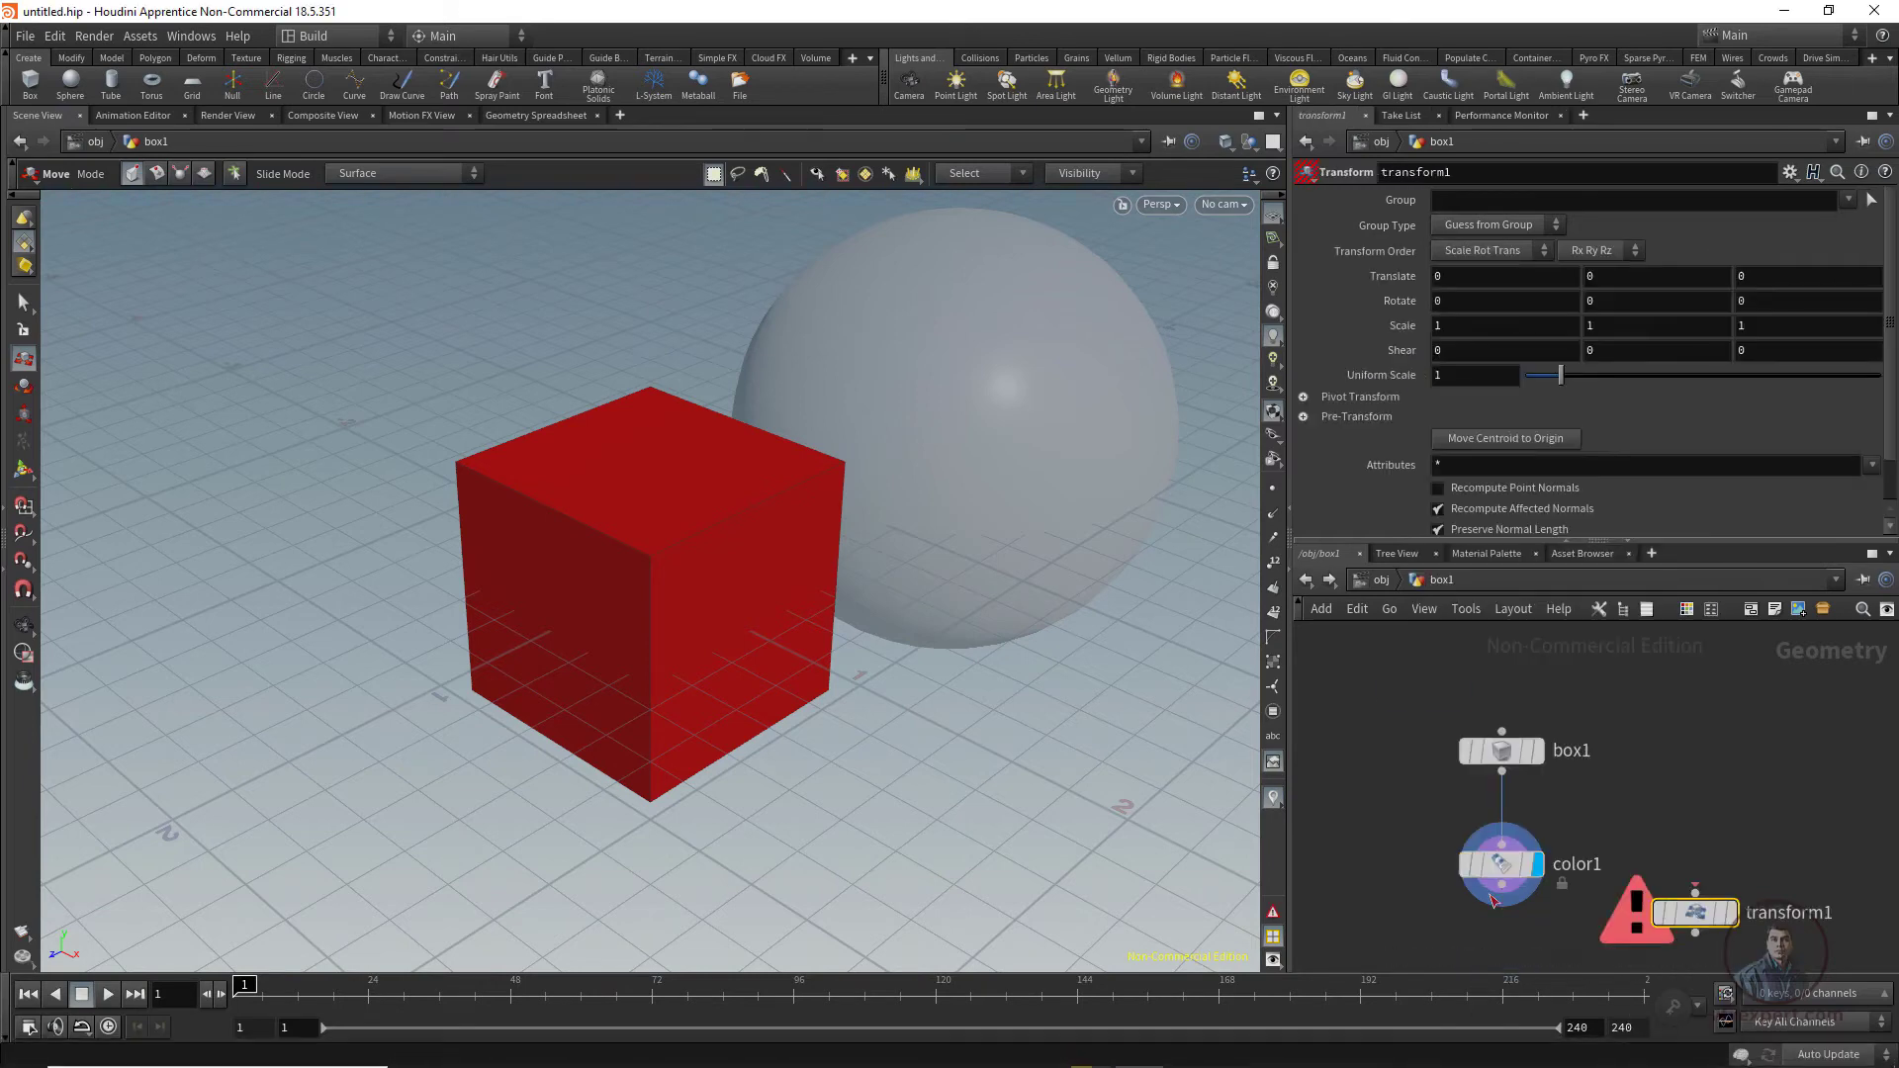
mouse_move(1503, 896)
click(1694, 893)
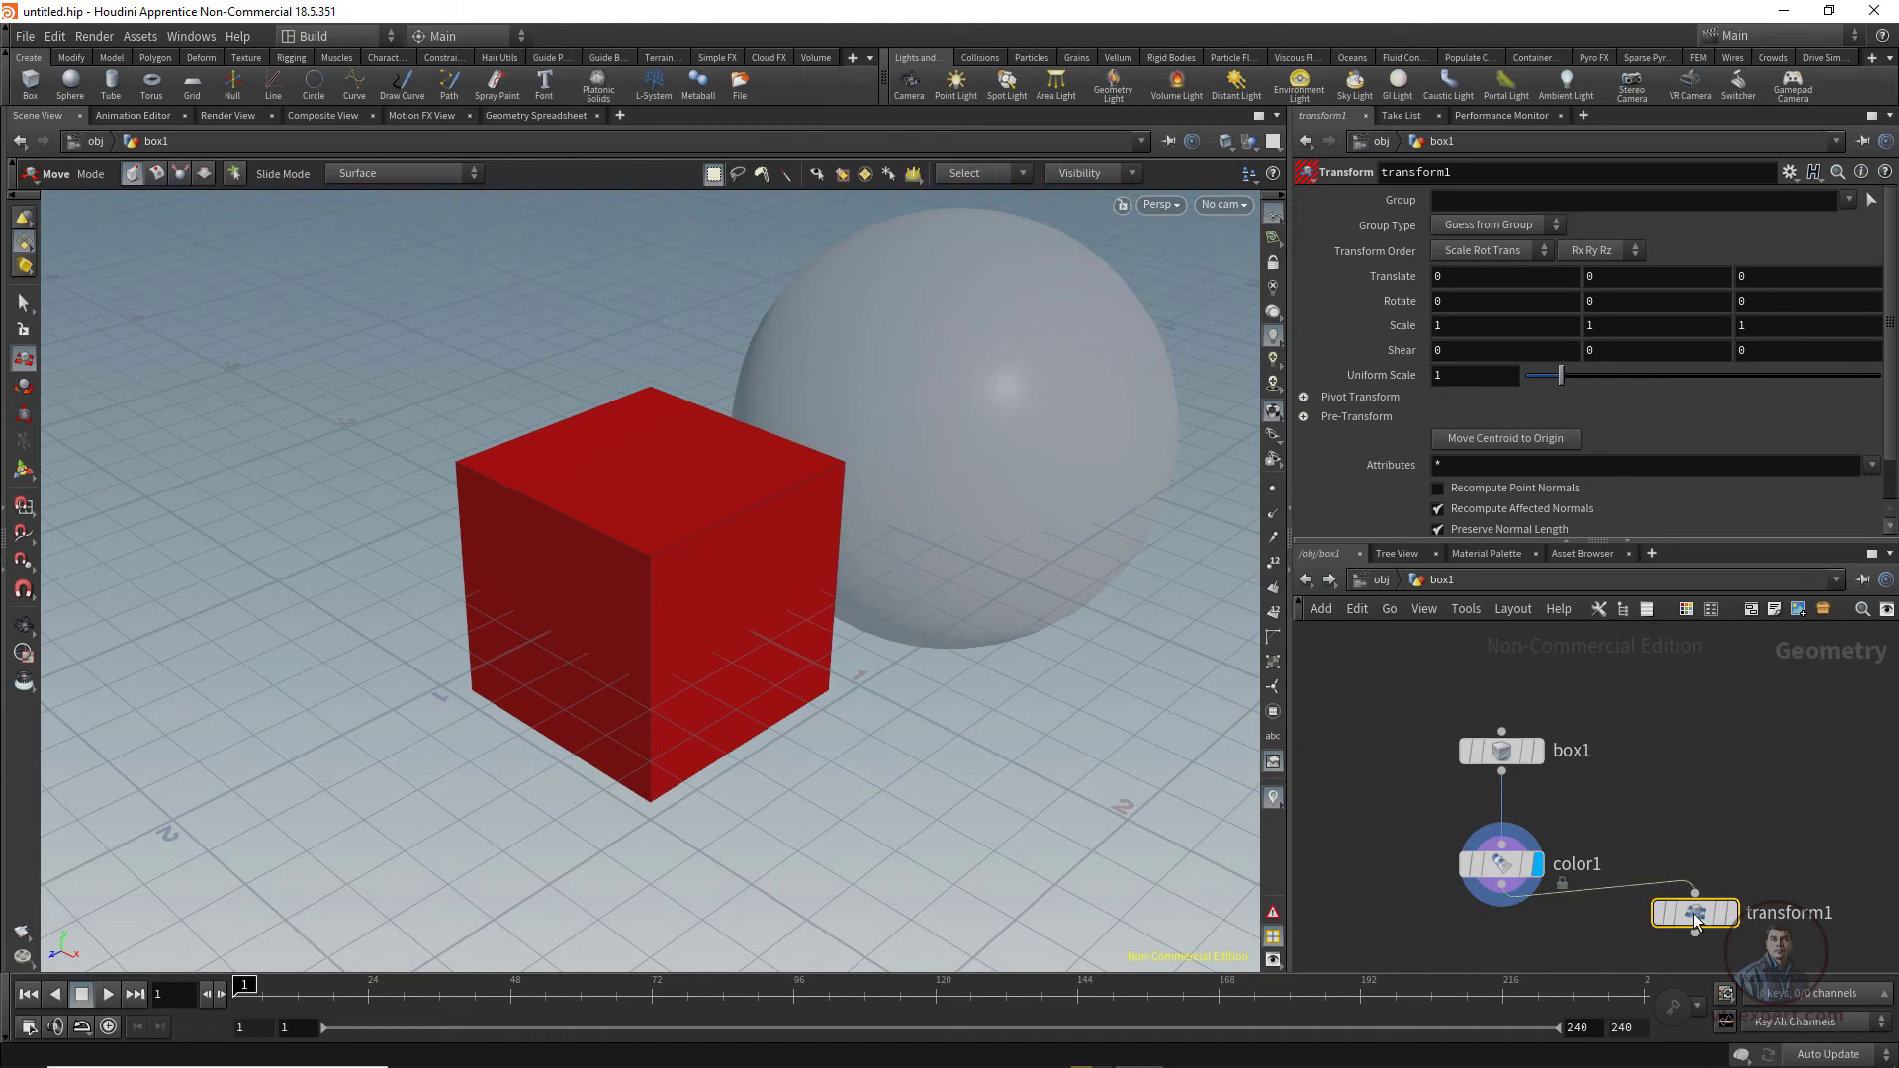
Step: Line up the transform1 node directly beneath color1 to form a straight vertical chain
drag(1694, 912, 1490, 930)
middle_drag(1672, 809, 1711, 733)
drag(1560, 779, 1560, 745)
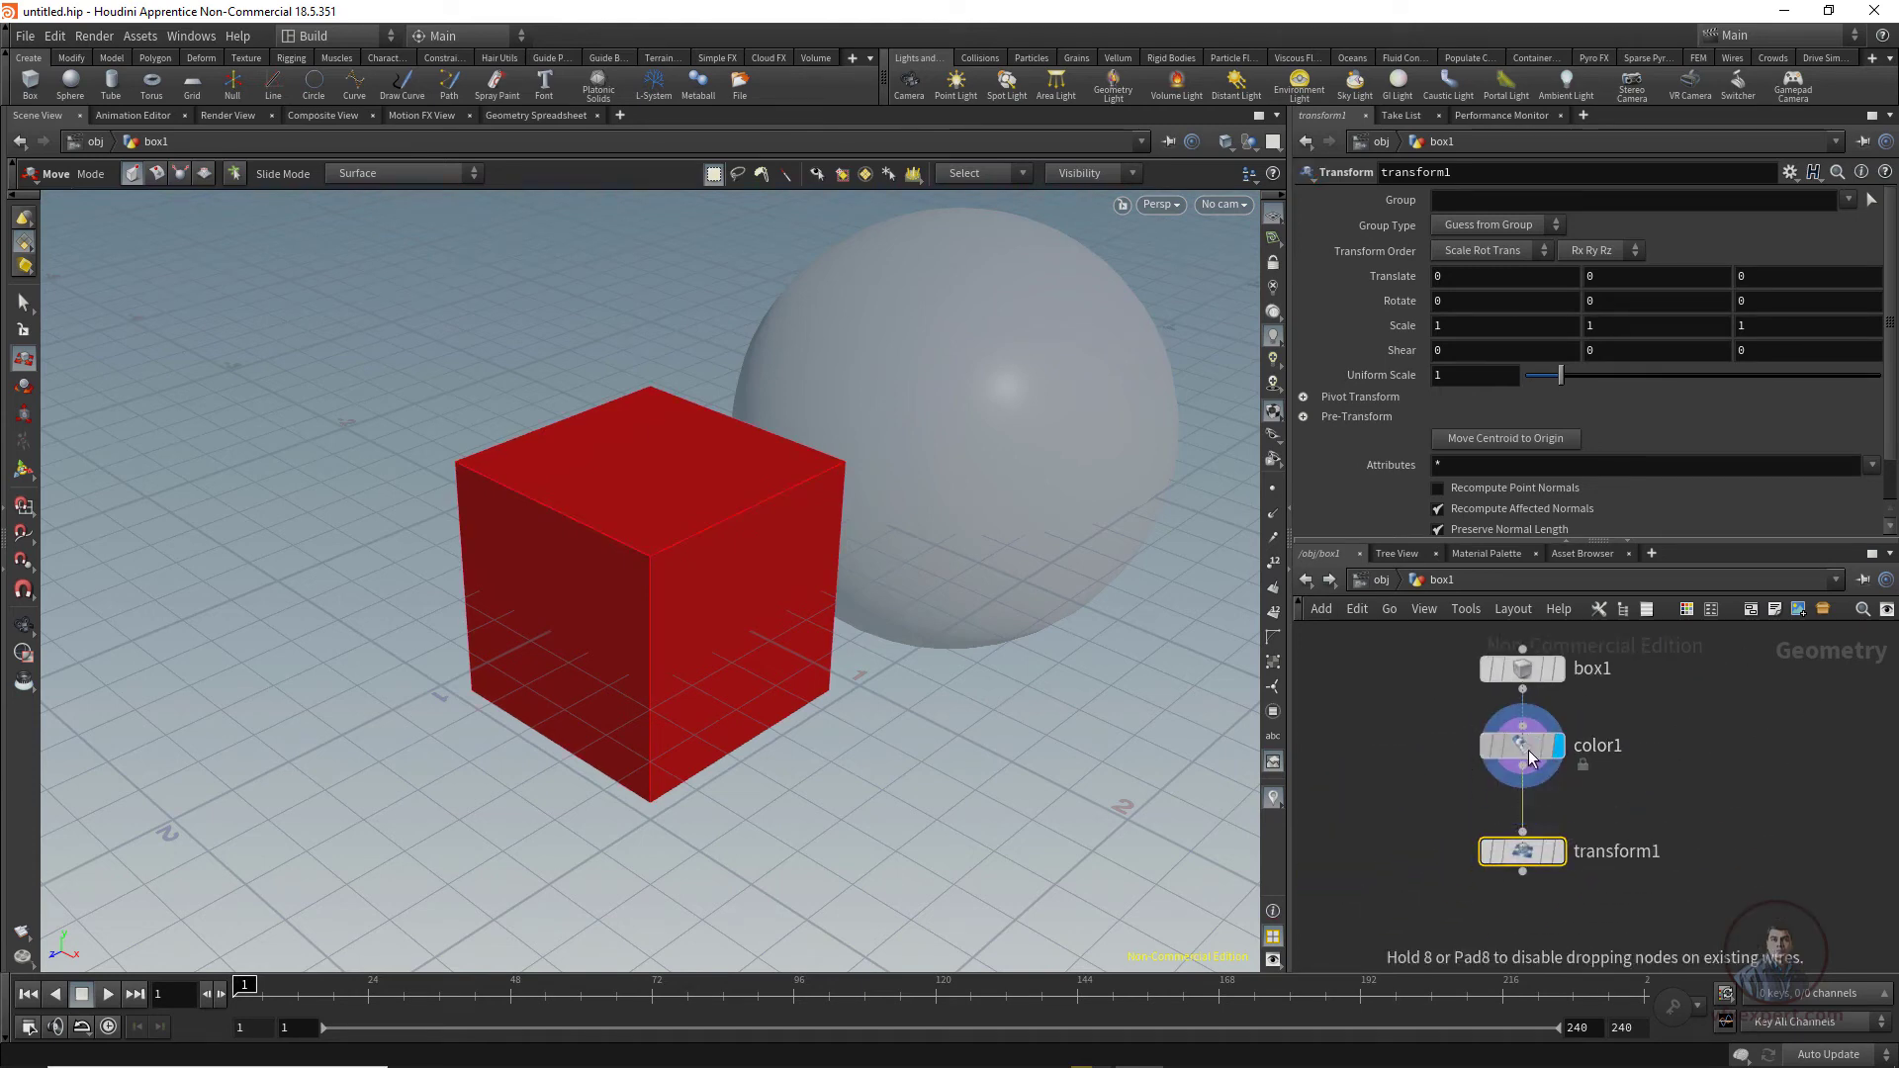
drag(1510, 852, 1510, 848)
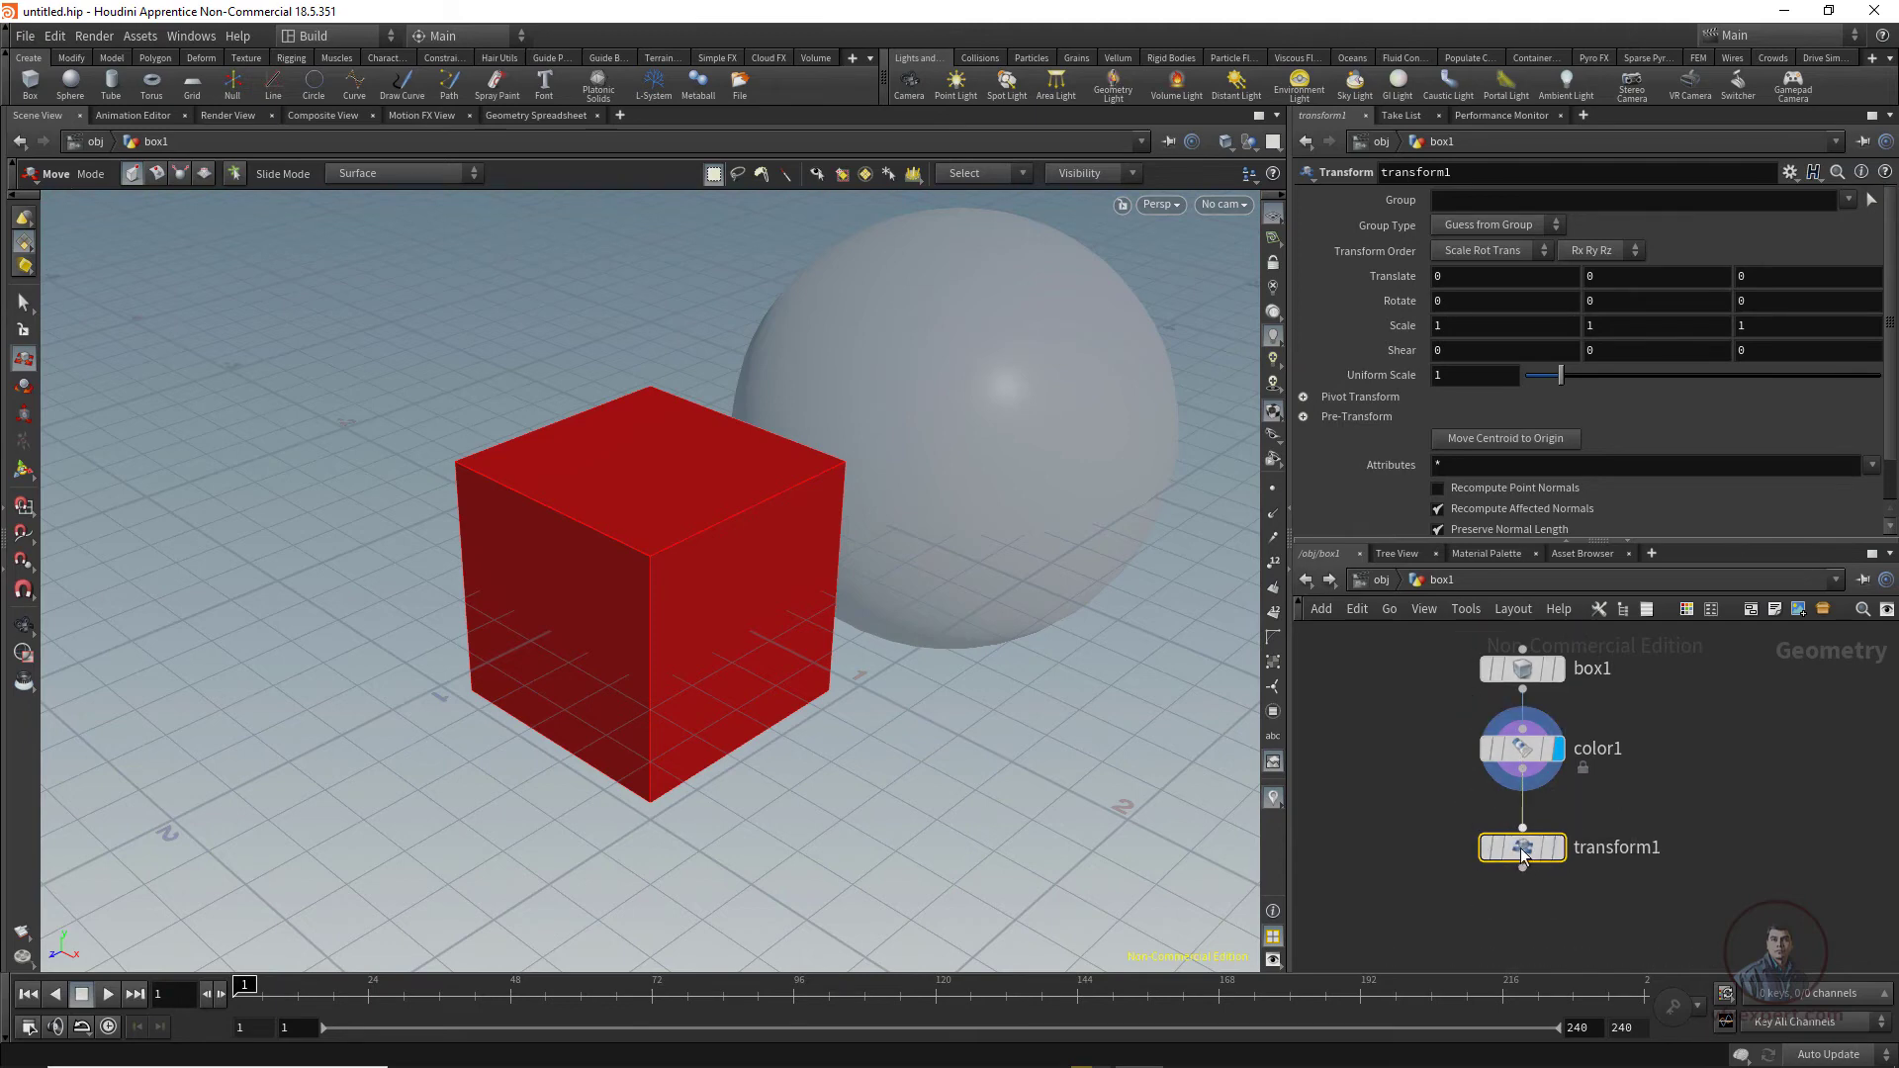
Step: Set the transform1 node's X translation to 1.5
click(1505, 278)
text(.5)
key(BackSpace)
text(1)
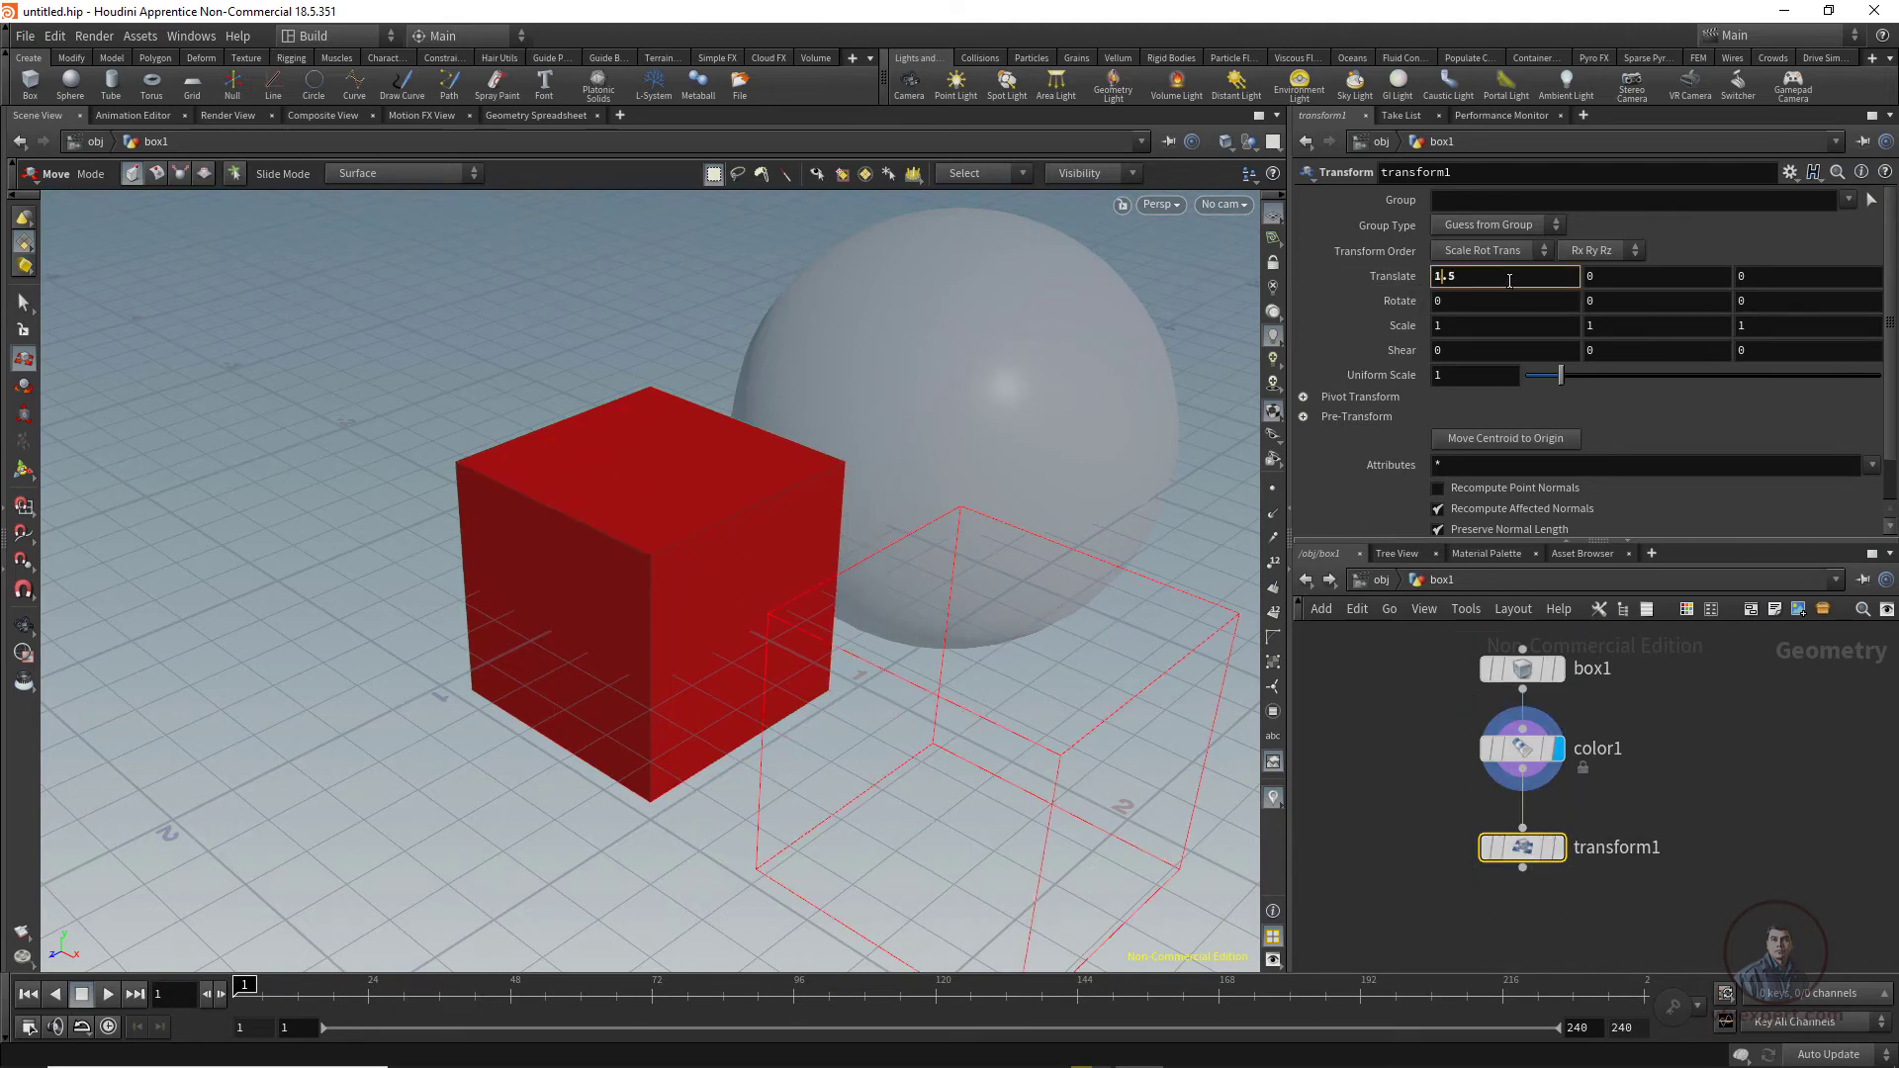
key(Return)
Step: Display transform1, compare it with the color1 and box1 stages, and leave transform1 as the displayed node
mouse_move(1557, 848)
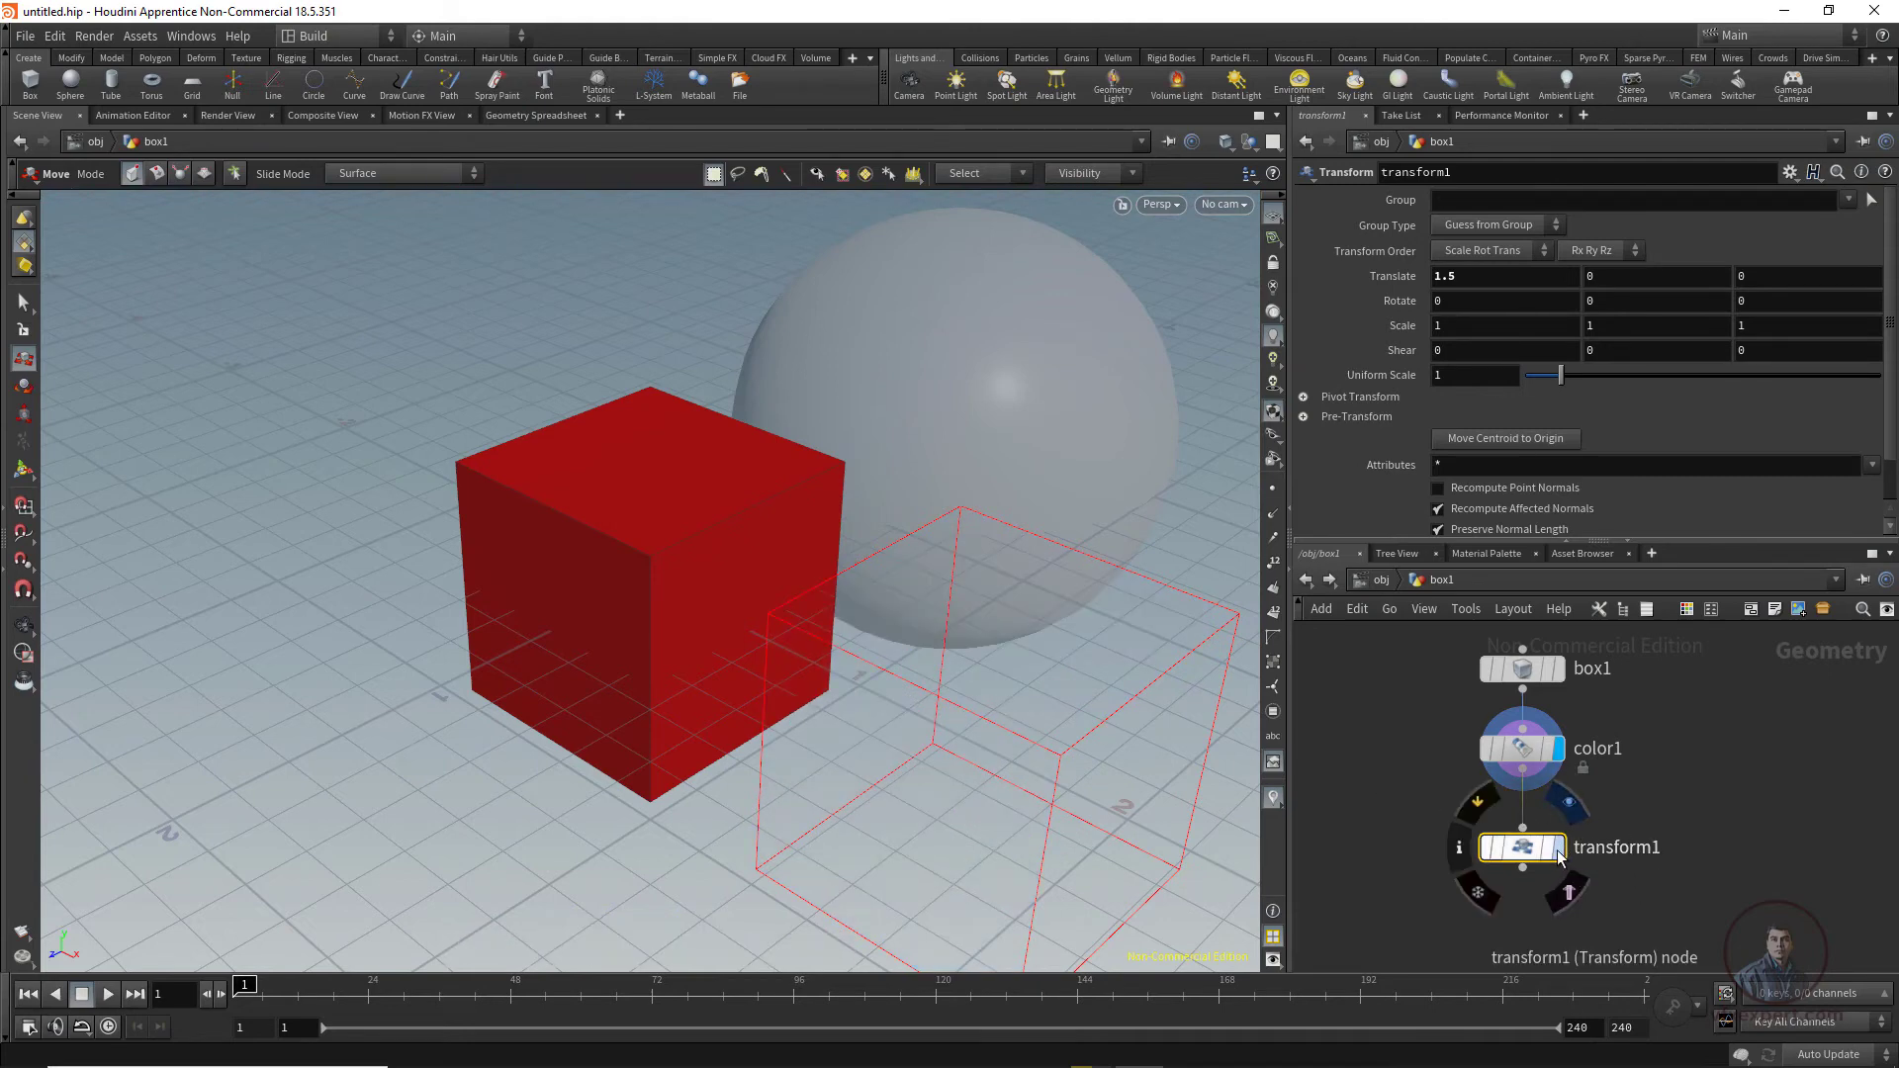
click(1560, 847)
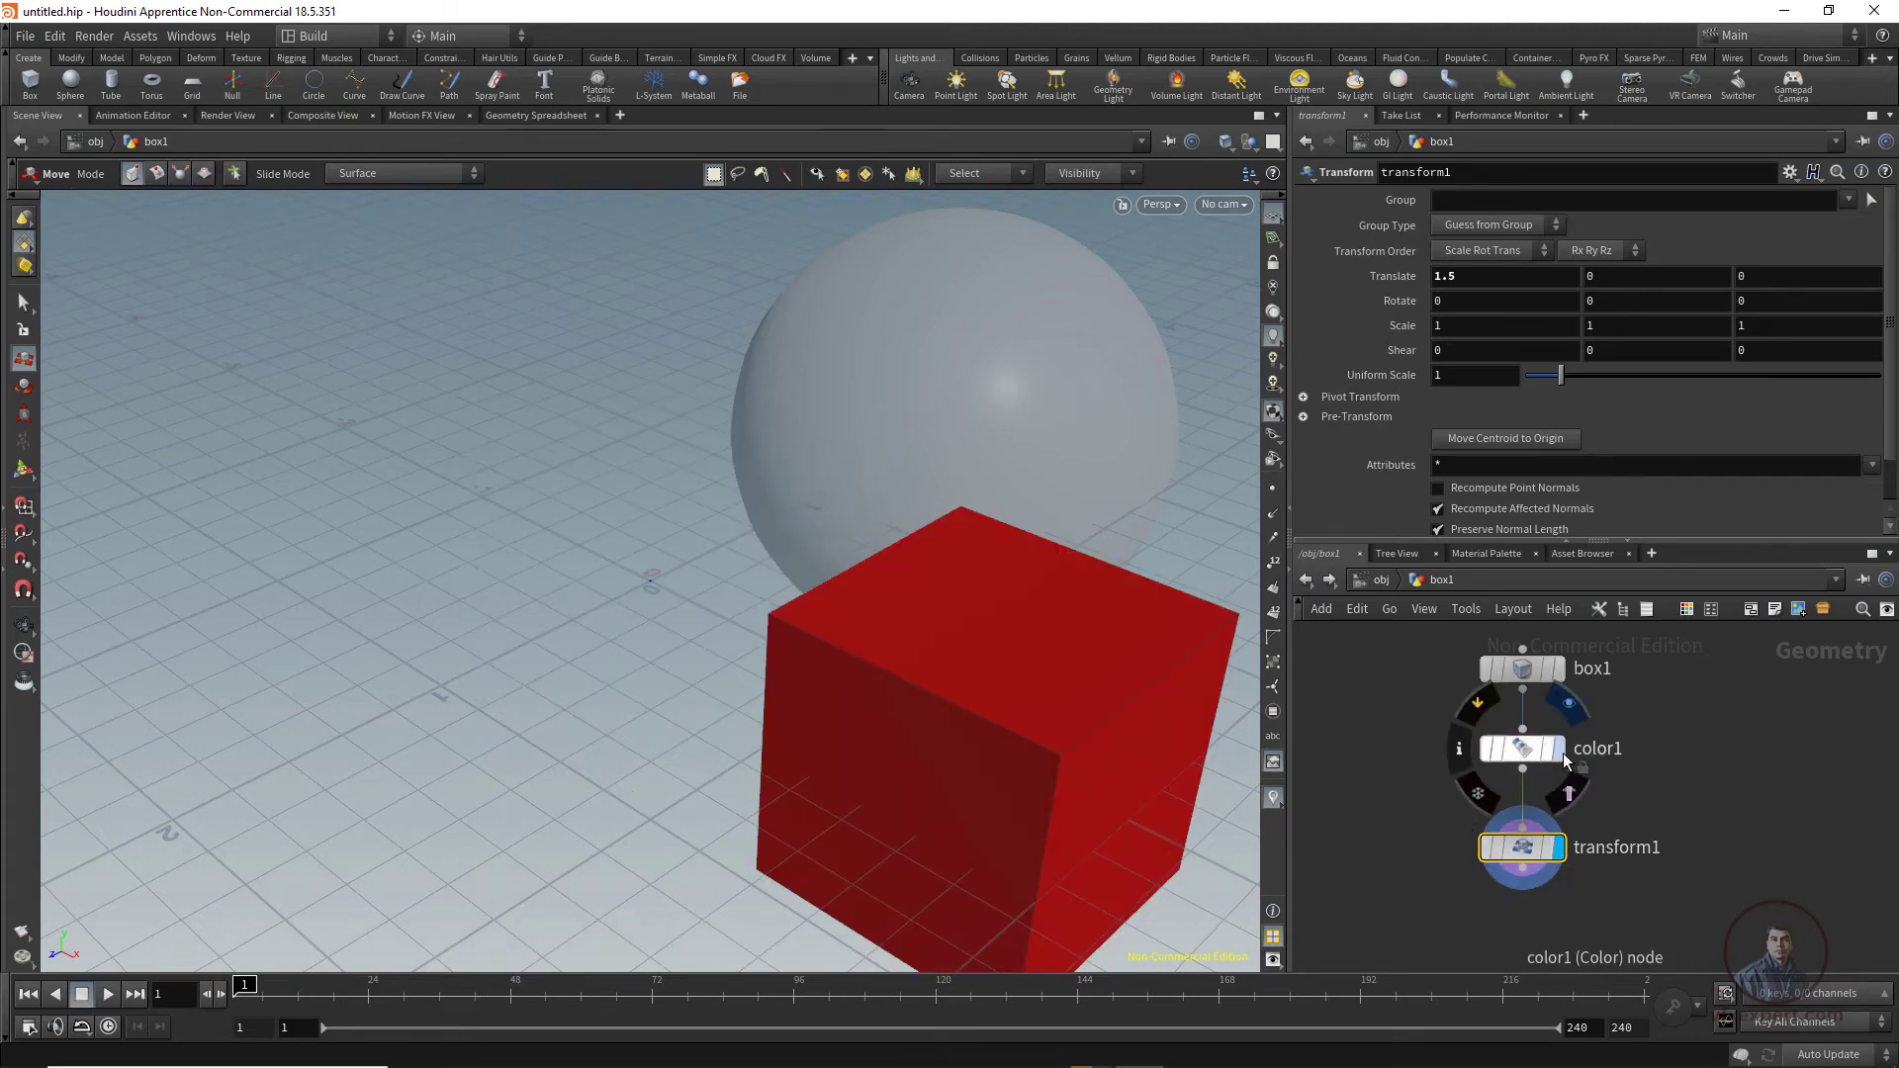
click(1561, 751)
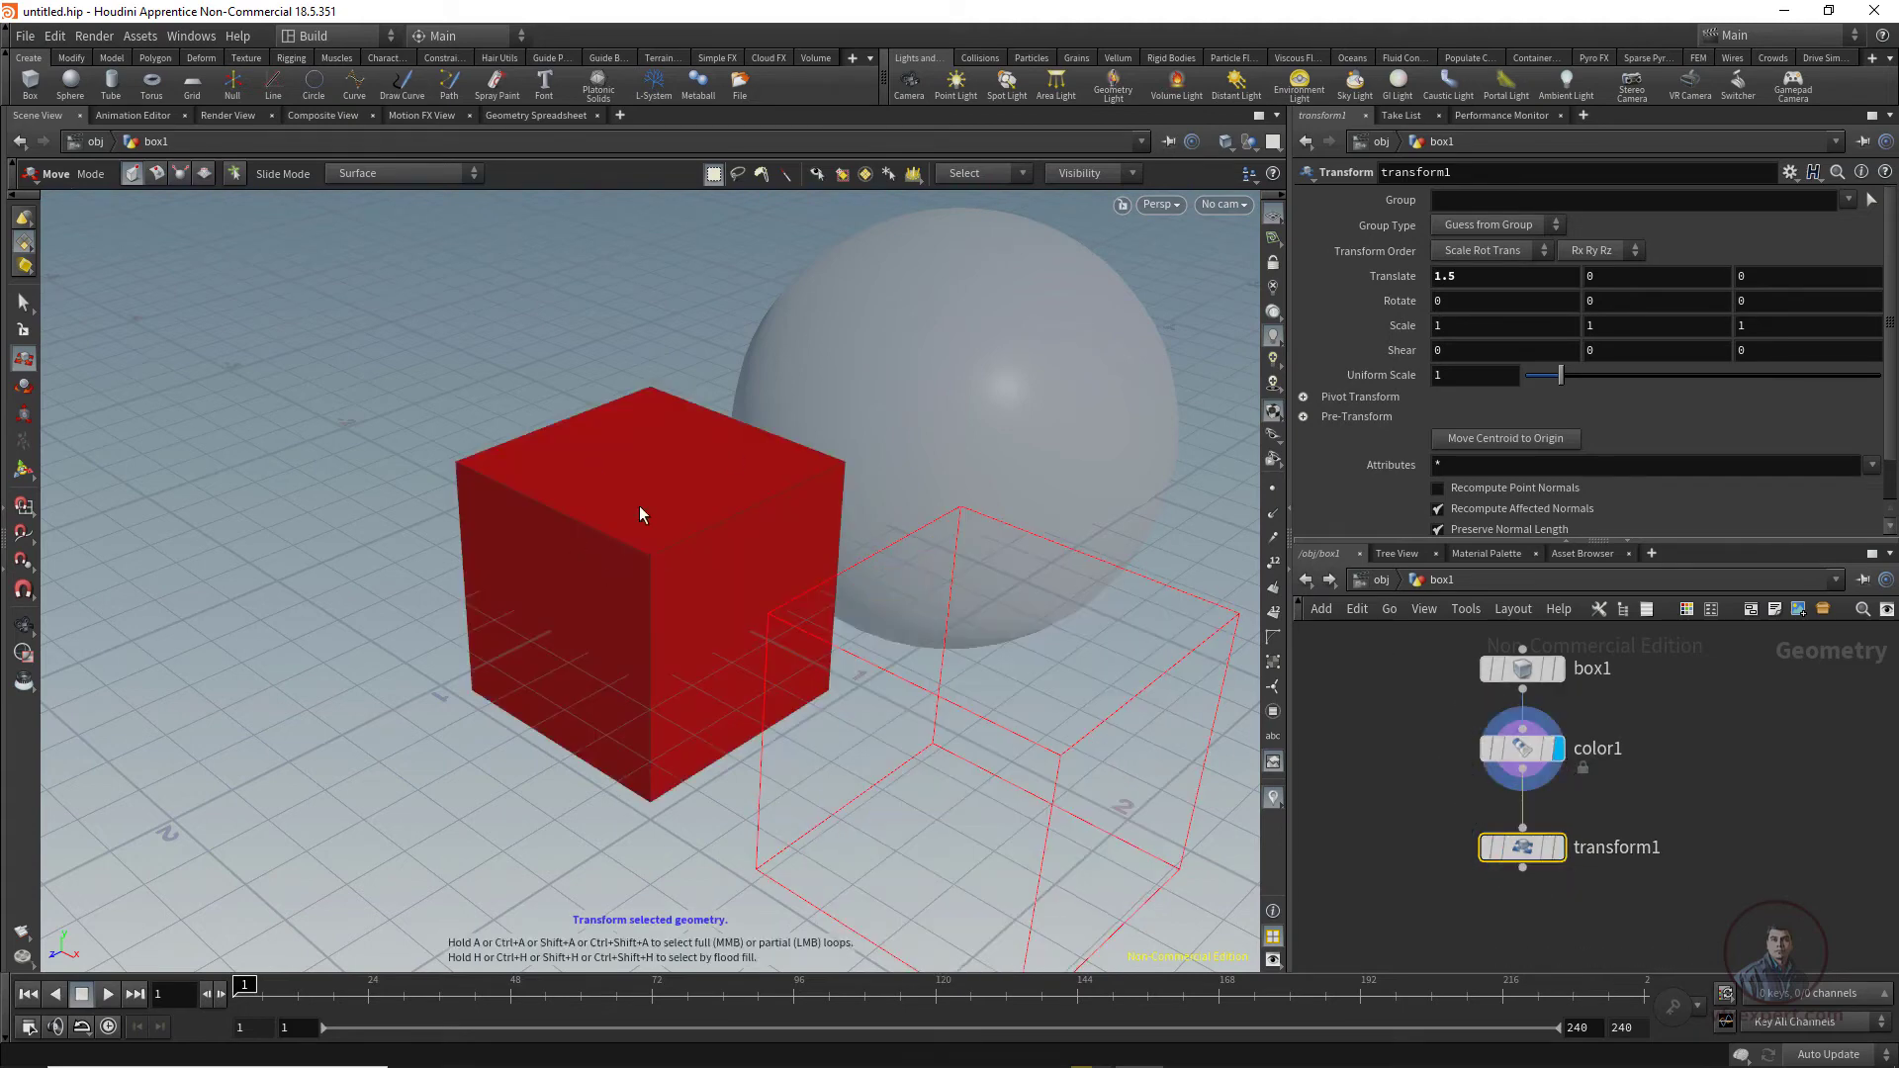
click(1560, 848)
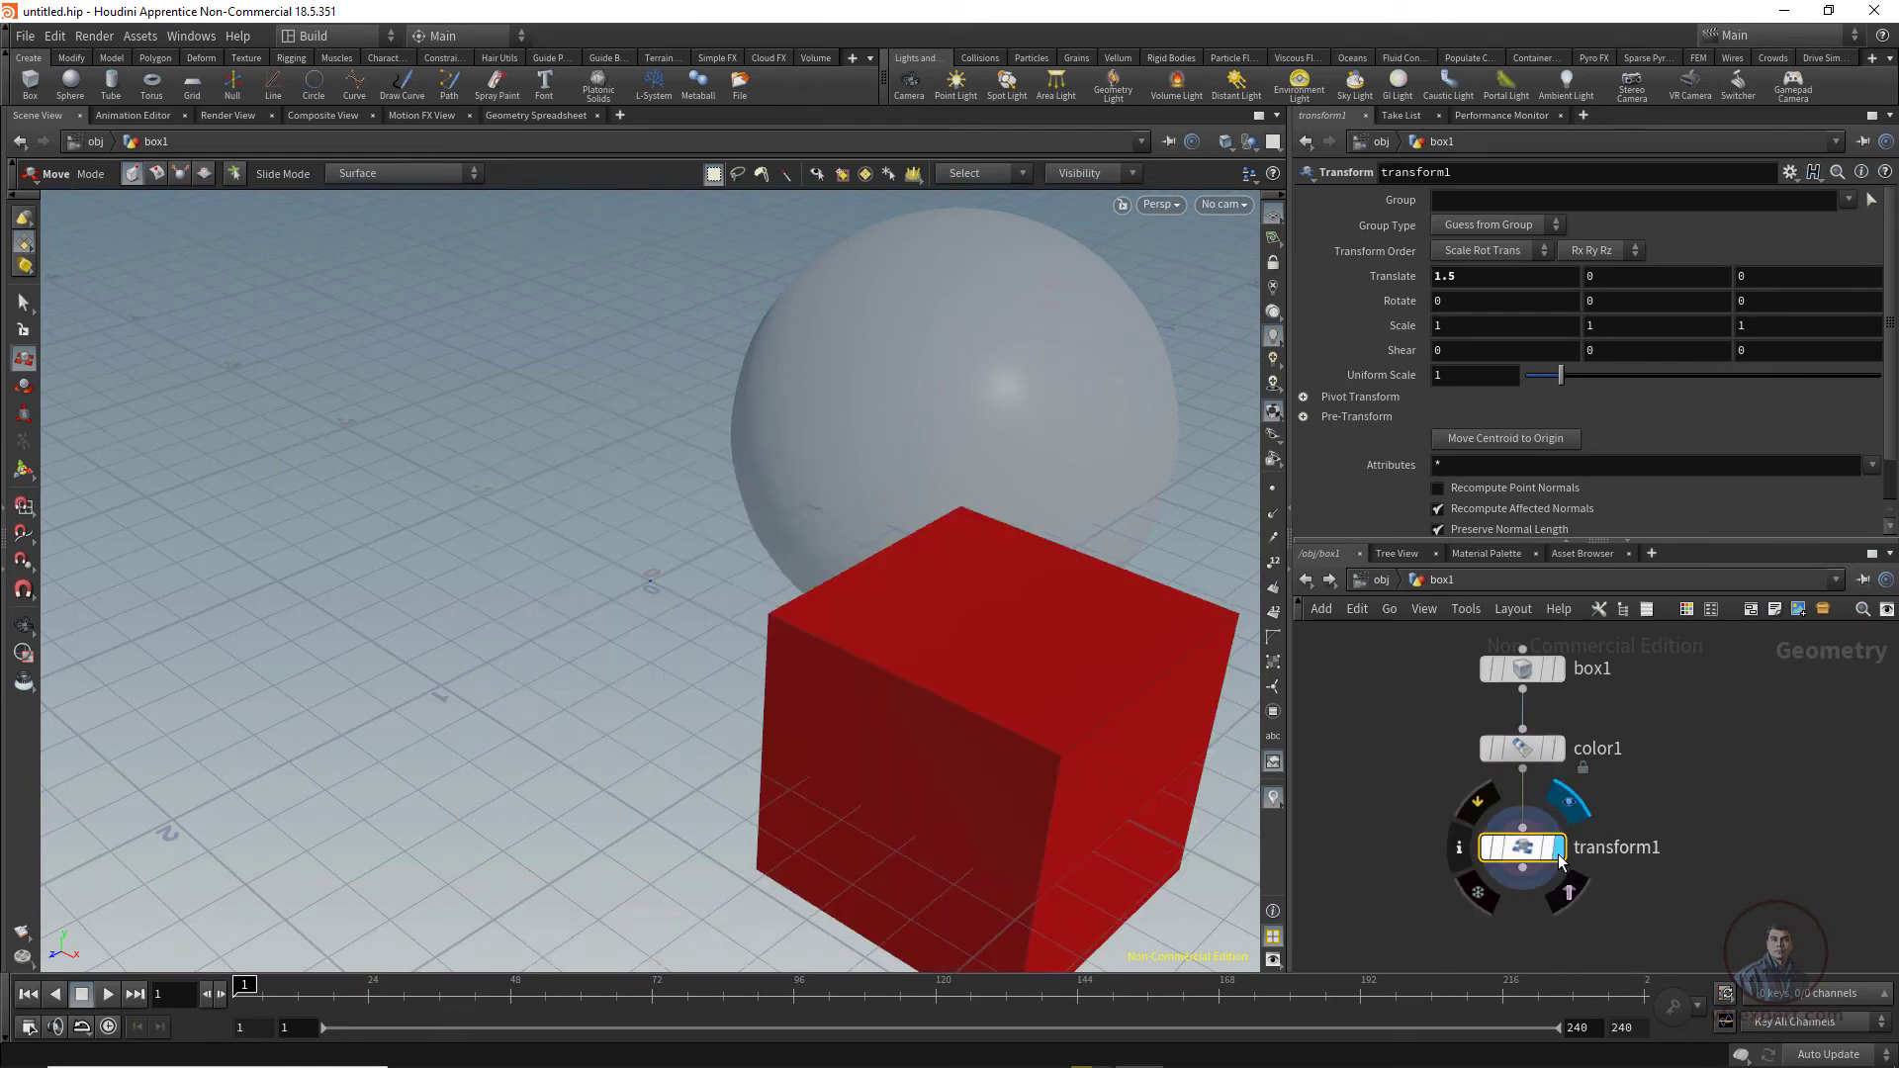
mouse_move(1566, 870)
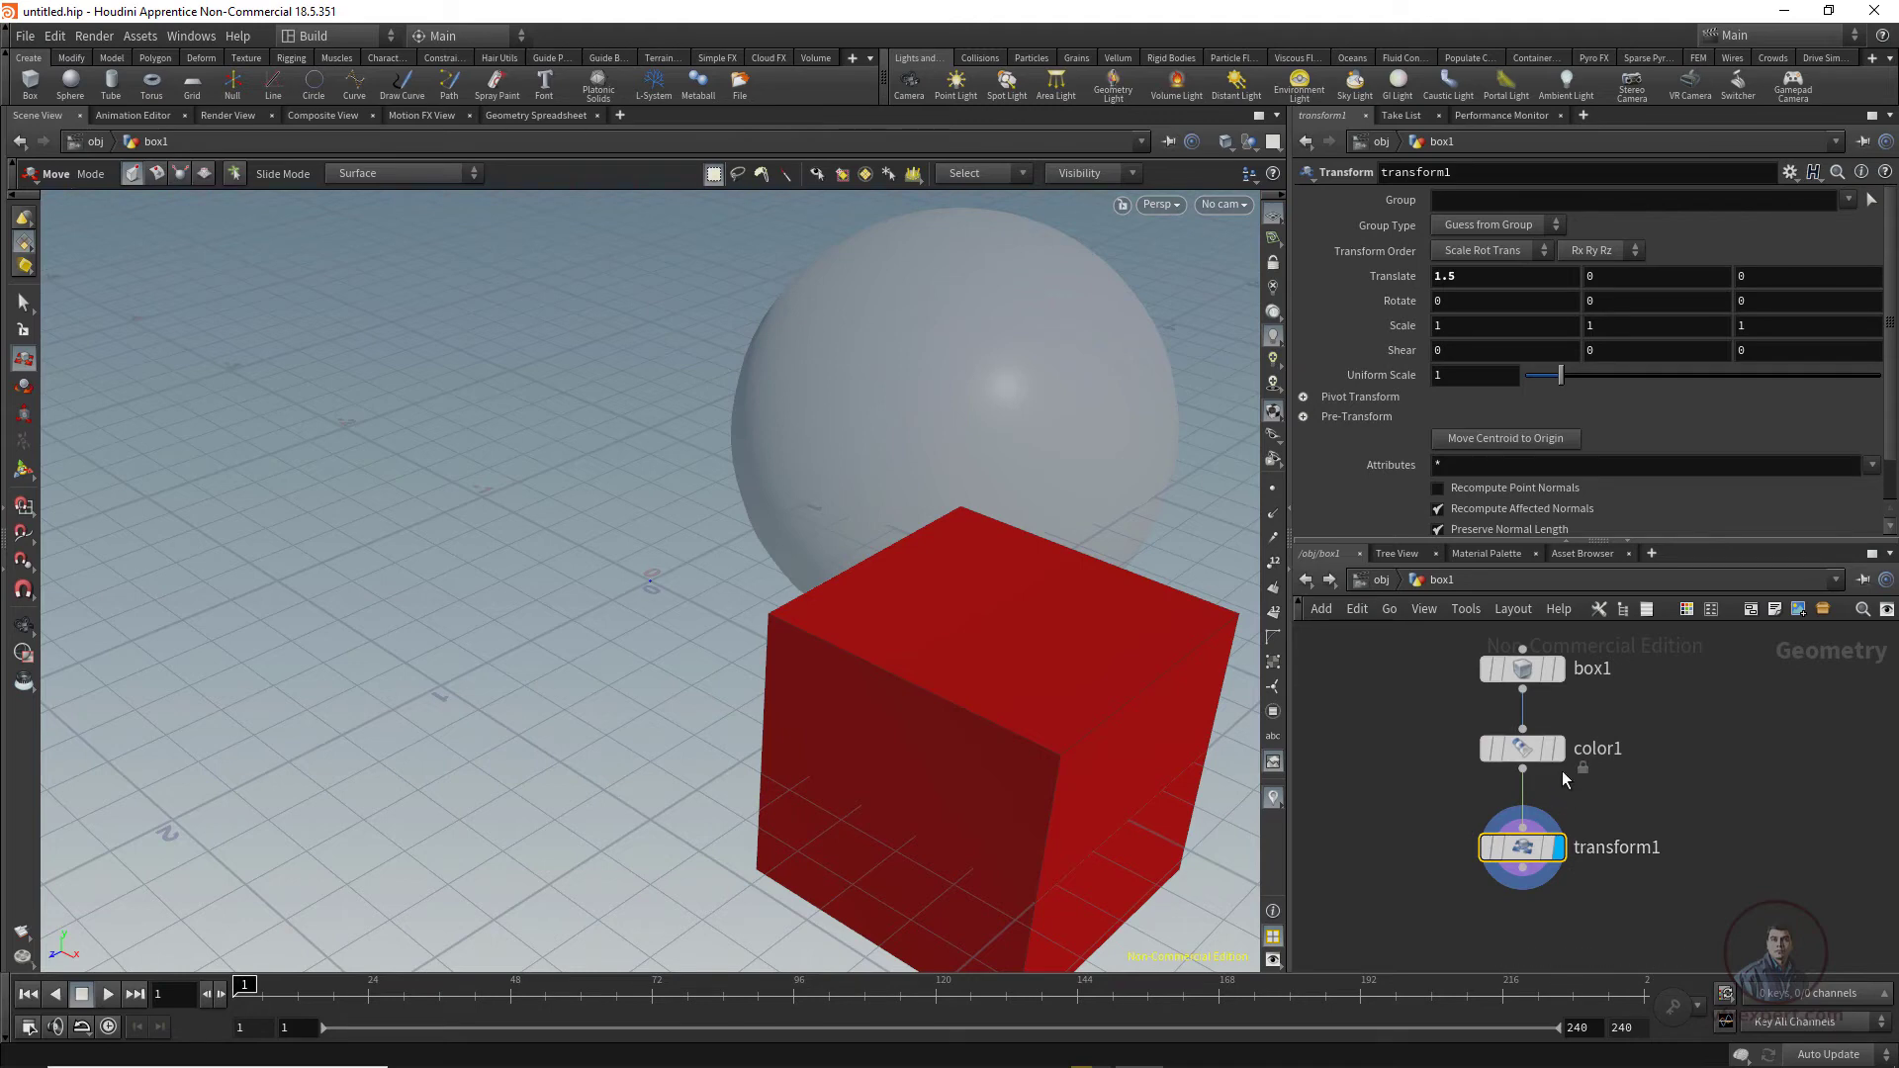
click(1557, 669)
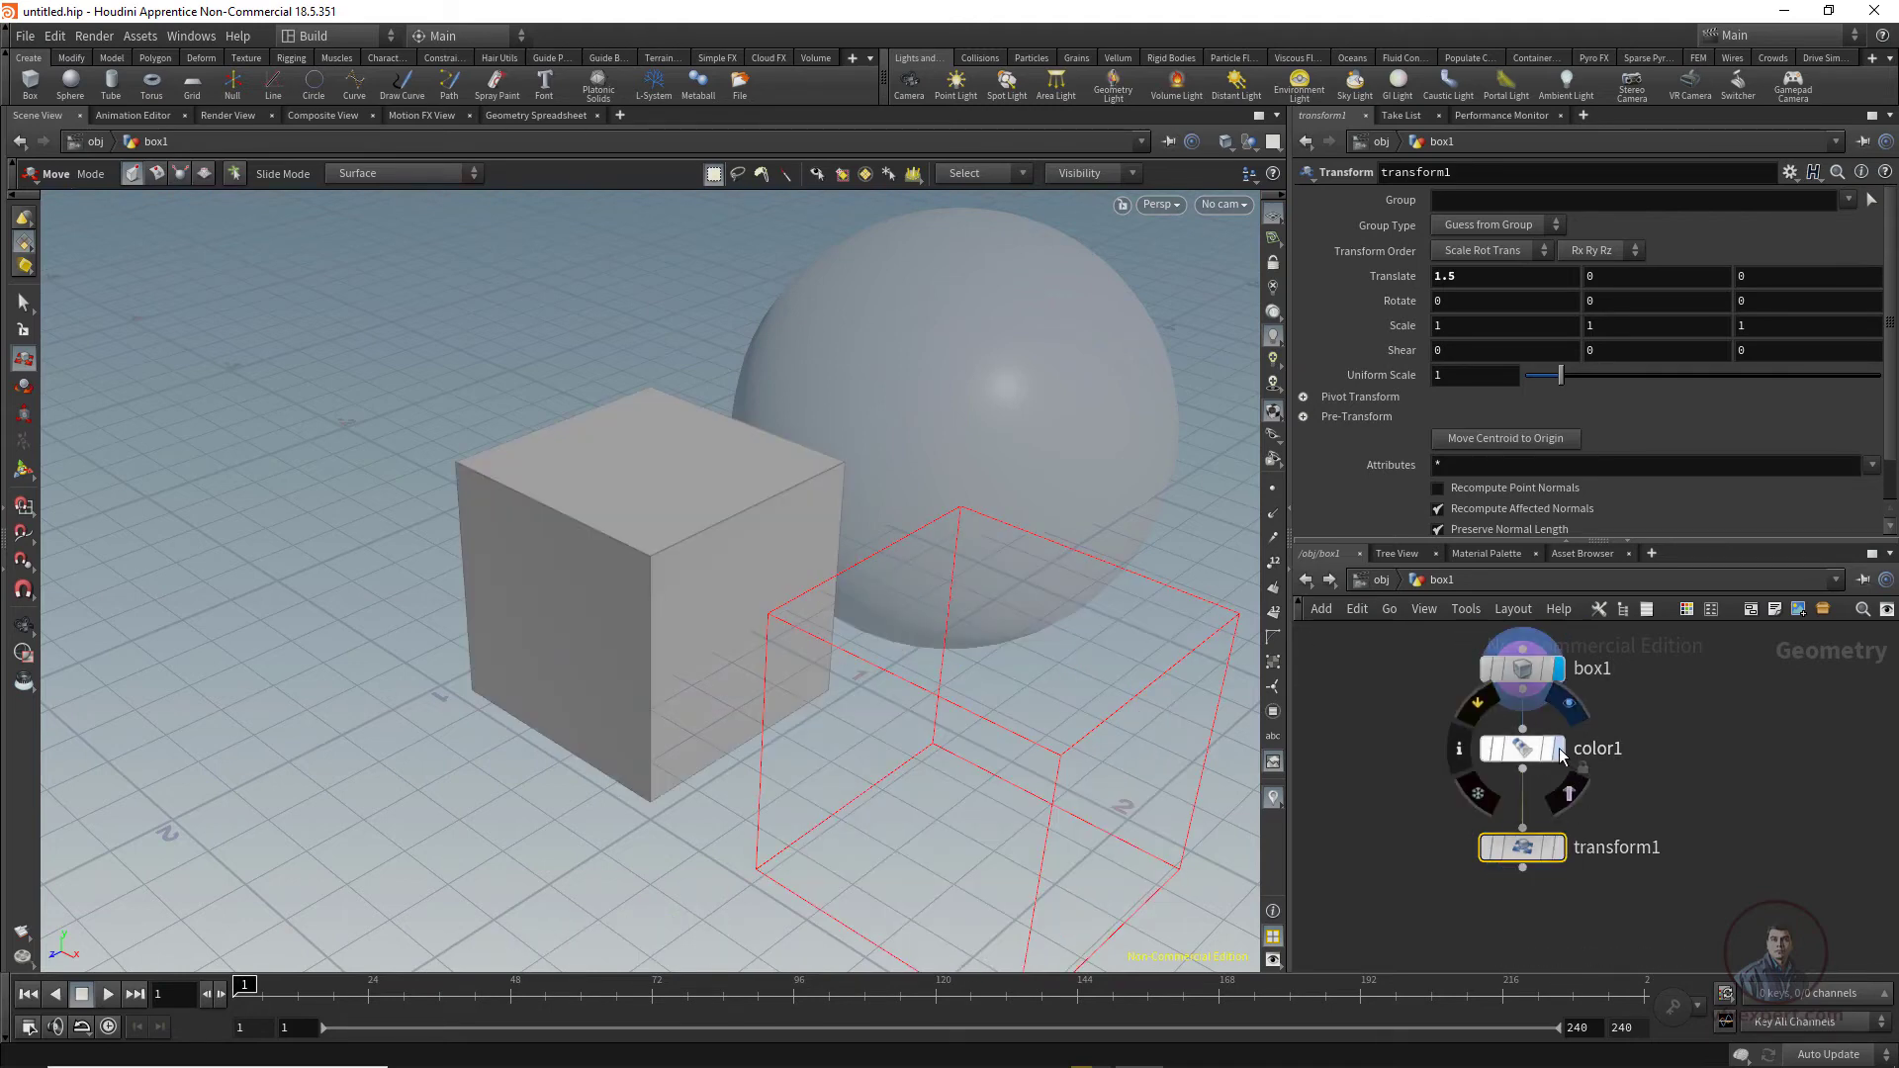
click(1560, 752)
click(1560, 850)
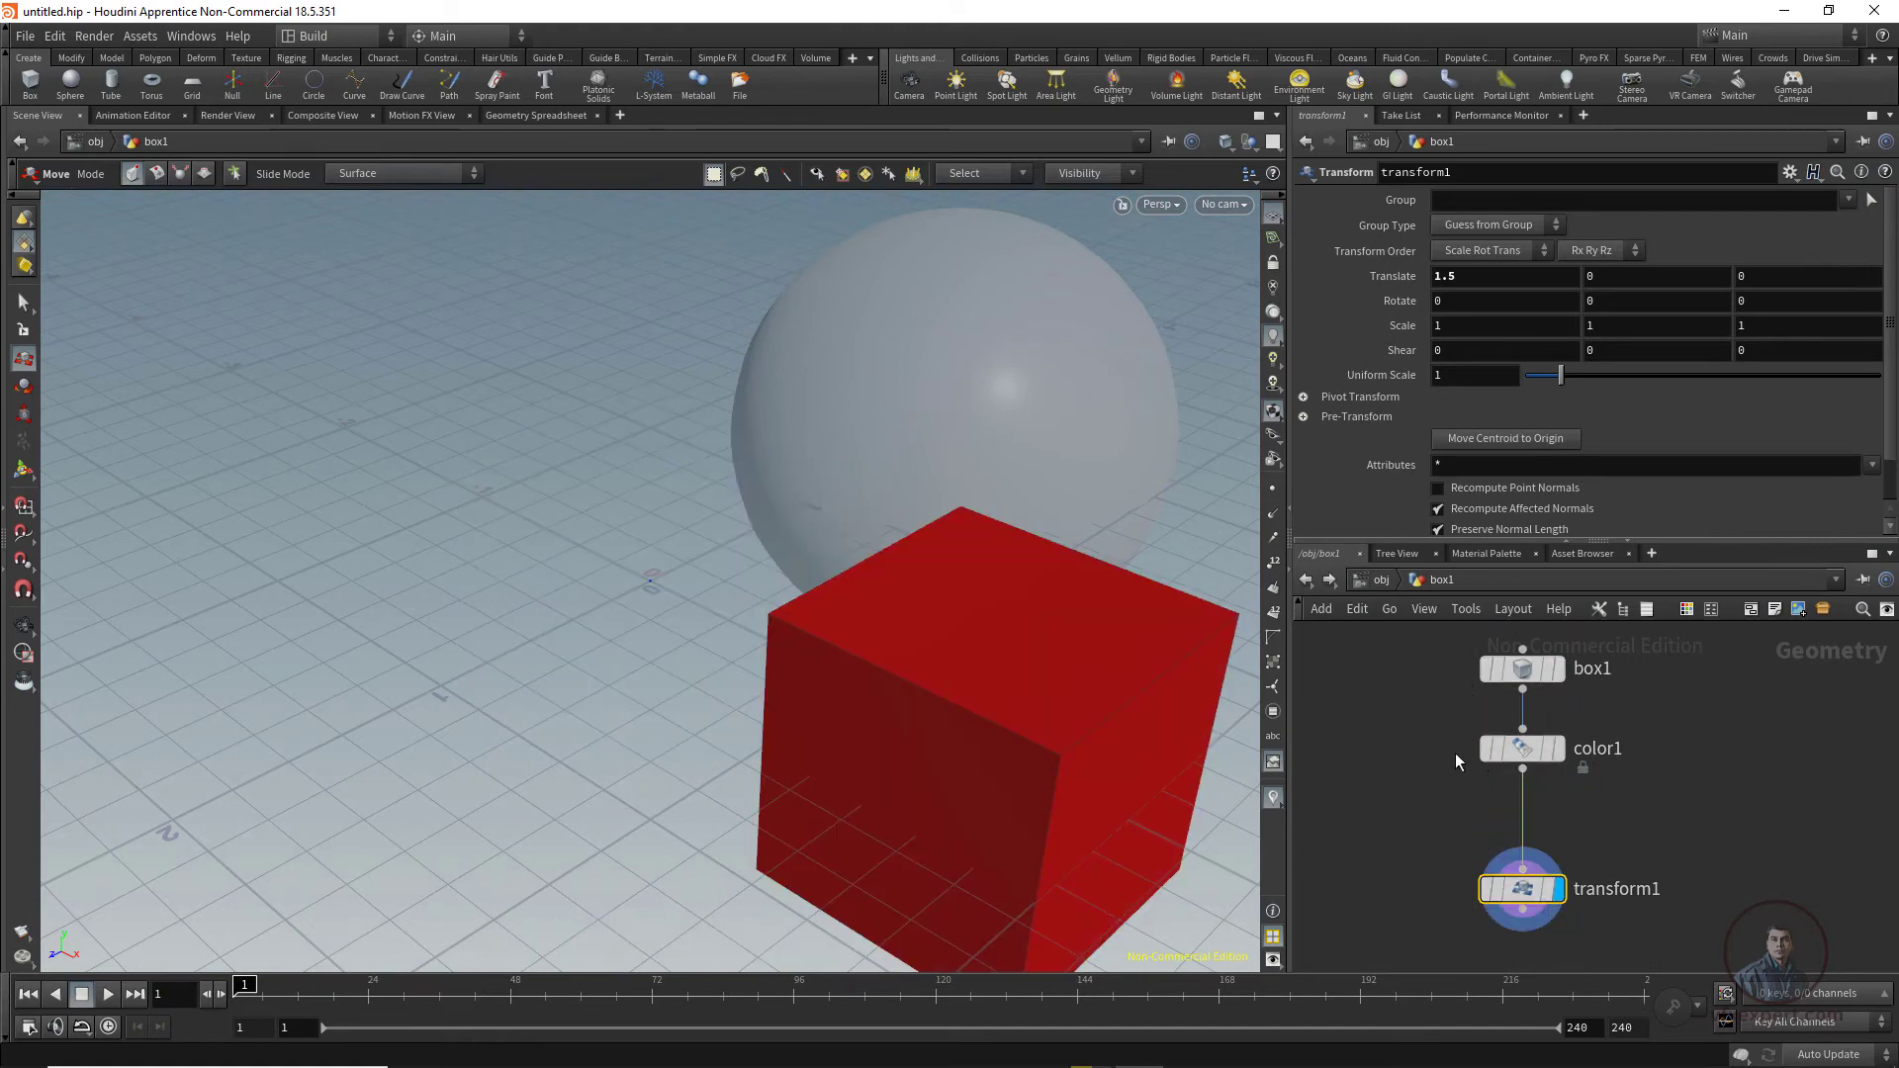
Step: Pull the color1 node out of the chain and reinsert it on the wire between box1 and transform1
click(1532, 754)
drag(1531, 754, 1604, 780)
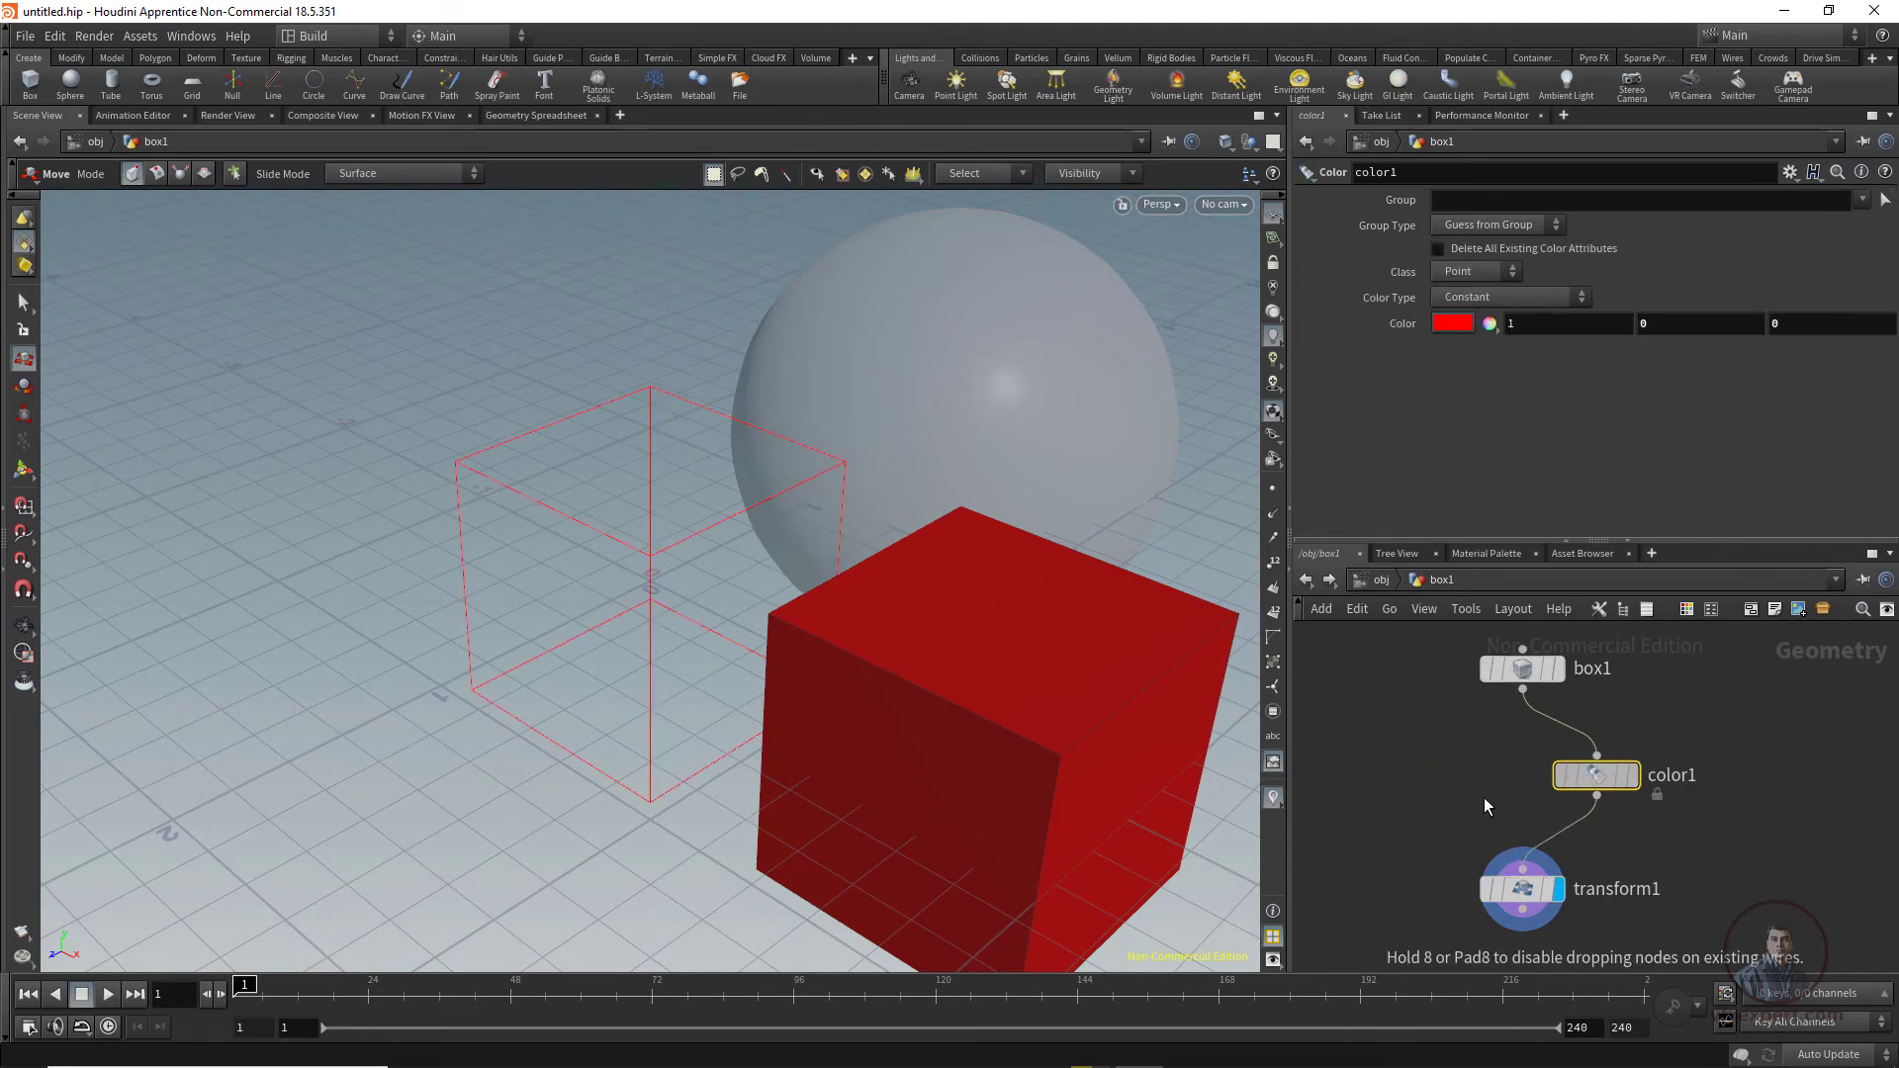
drag(1484, 807, 1677, 778)
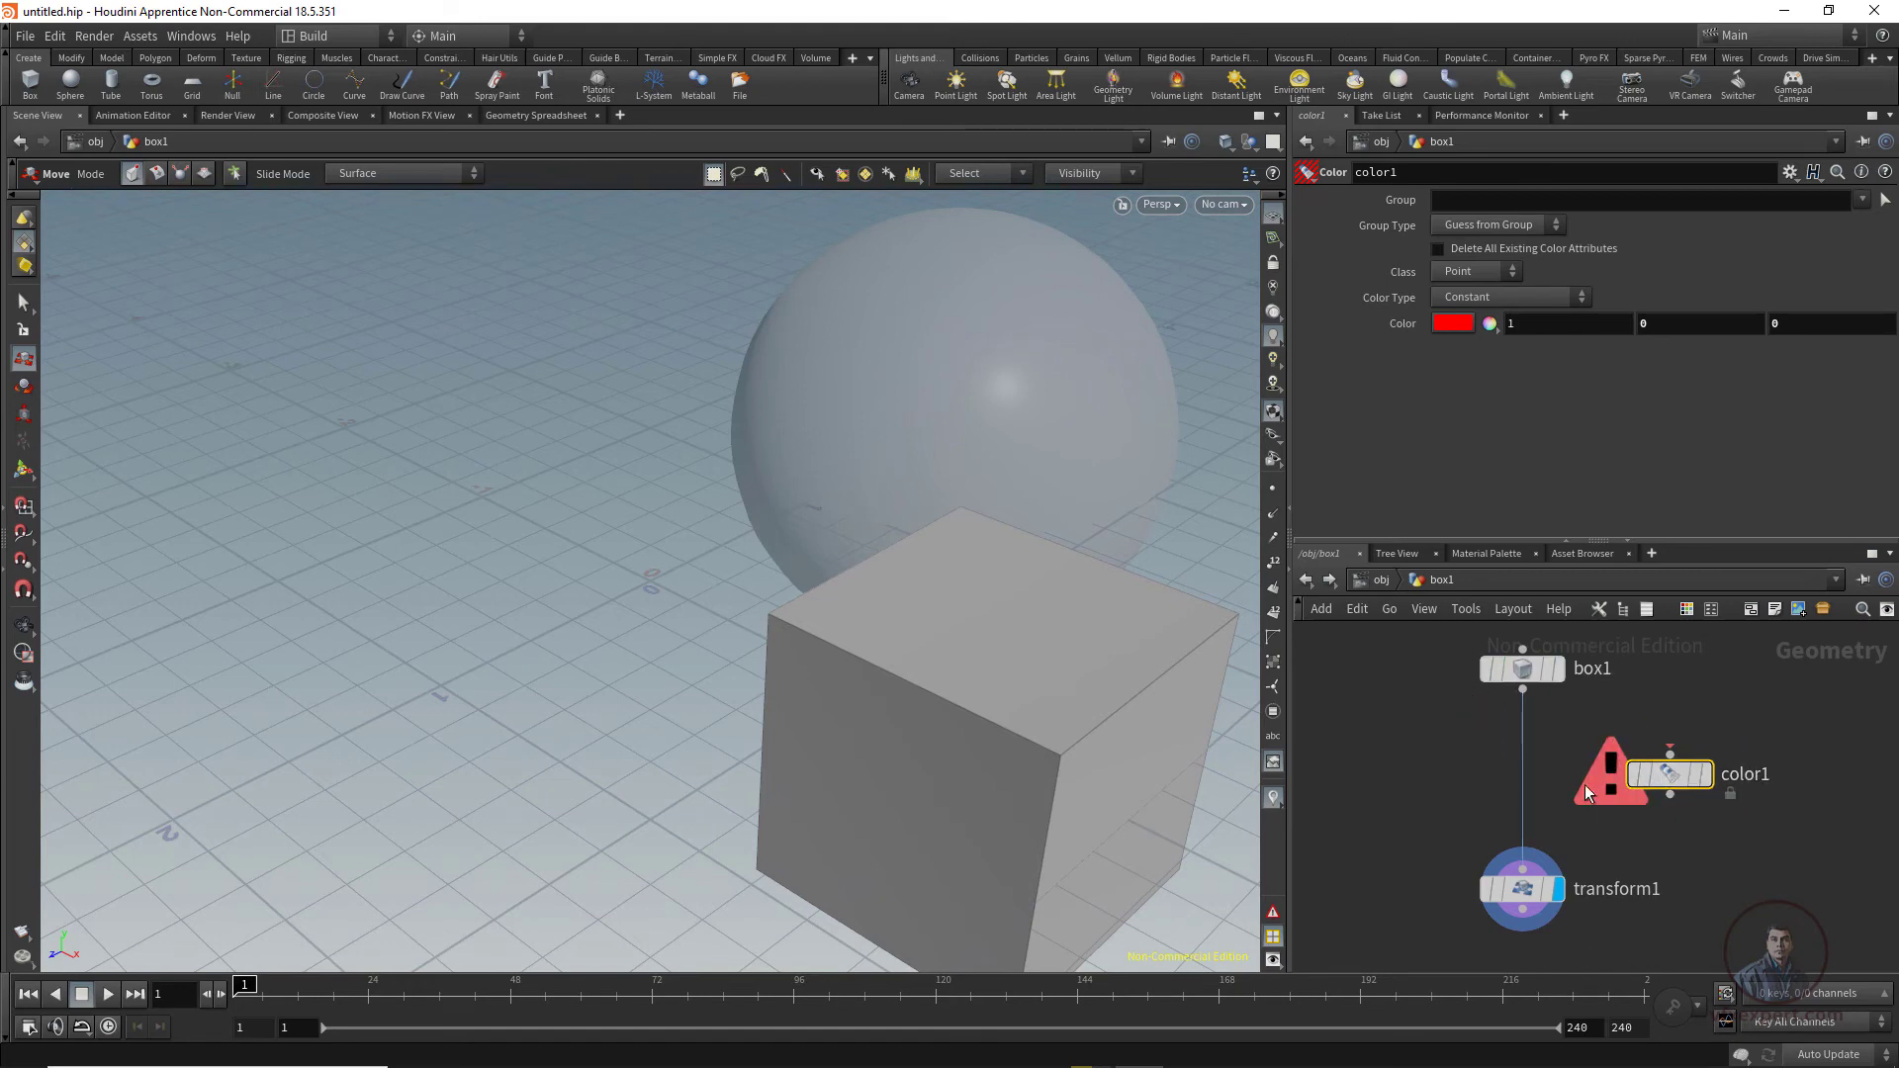
drag(1671, 776, 1528, 778)
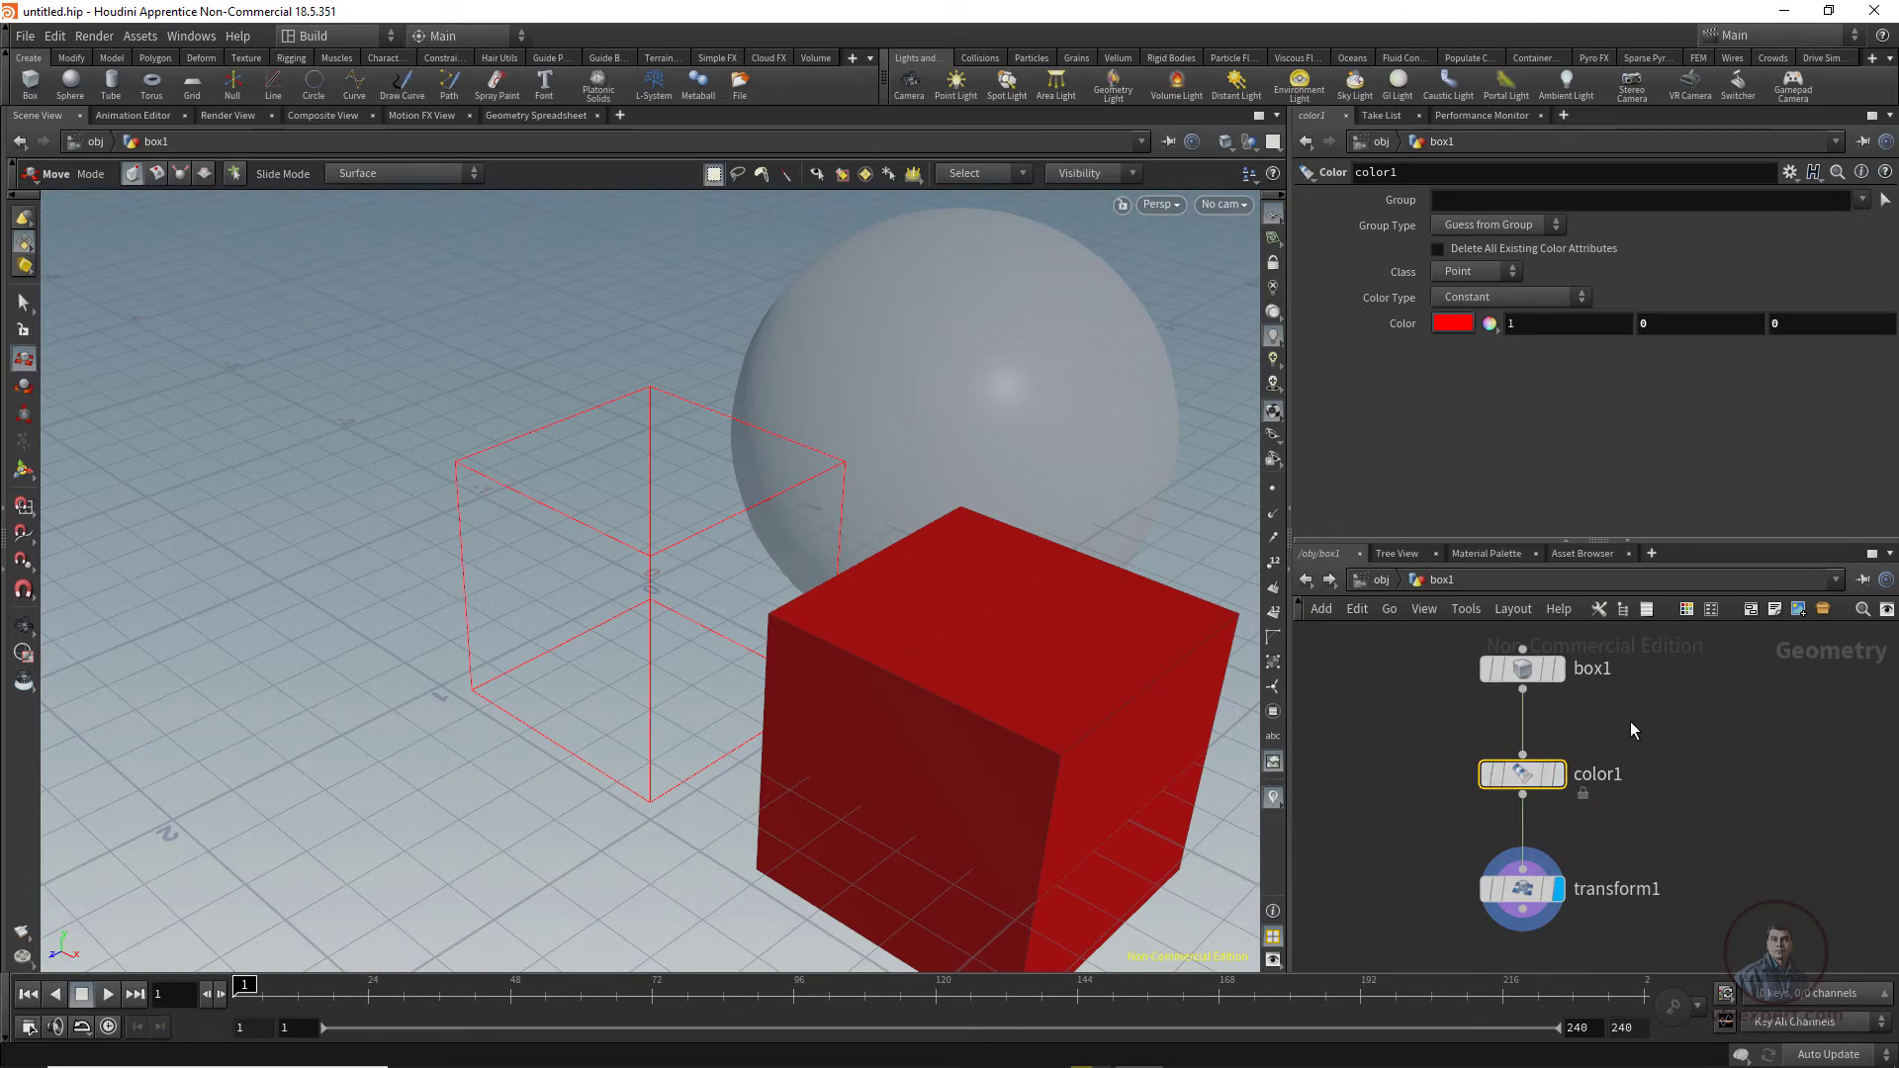
Step: Cut color1's wires, move the node aside, and connect box1 directly to transform1
key(y)
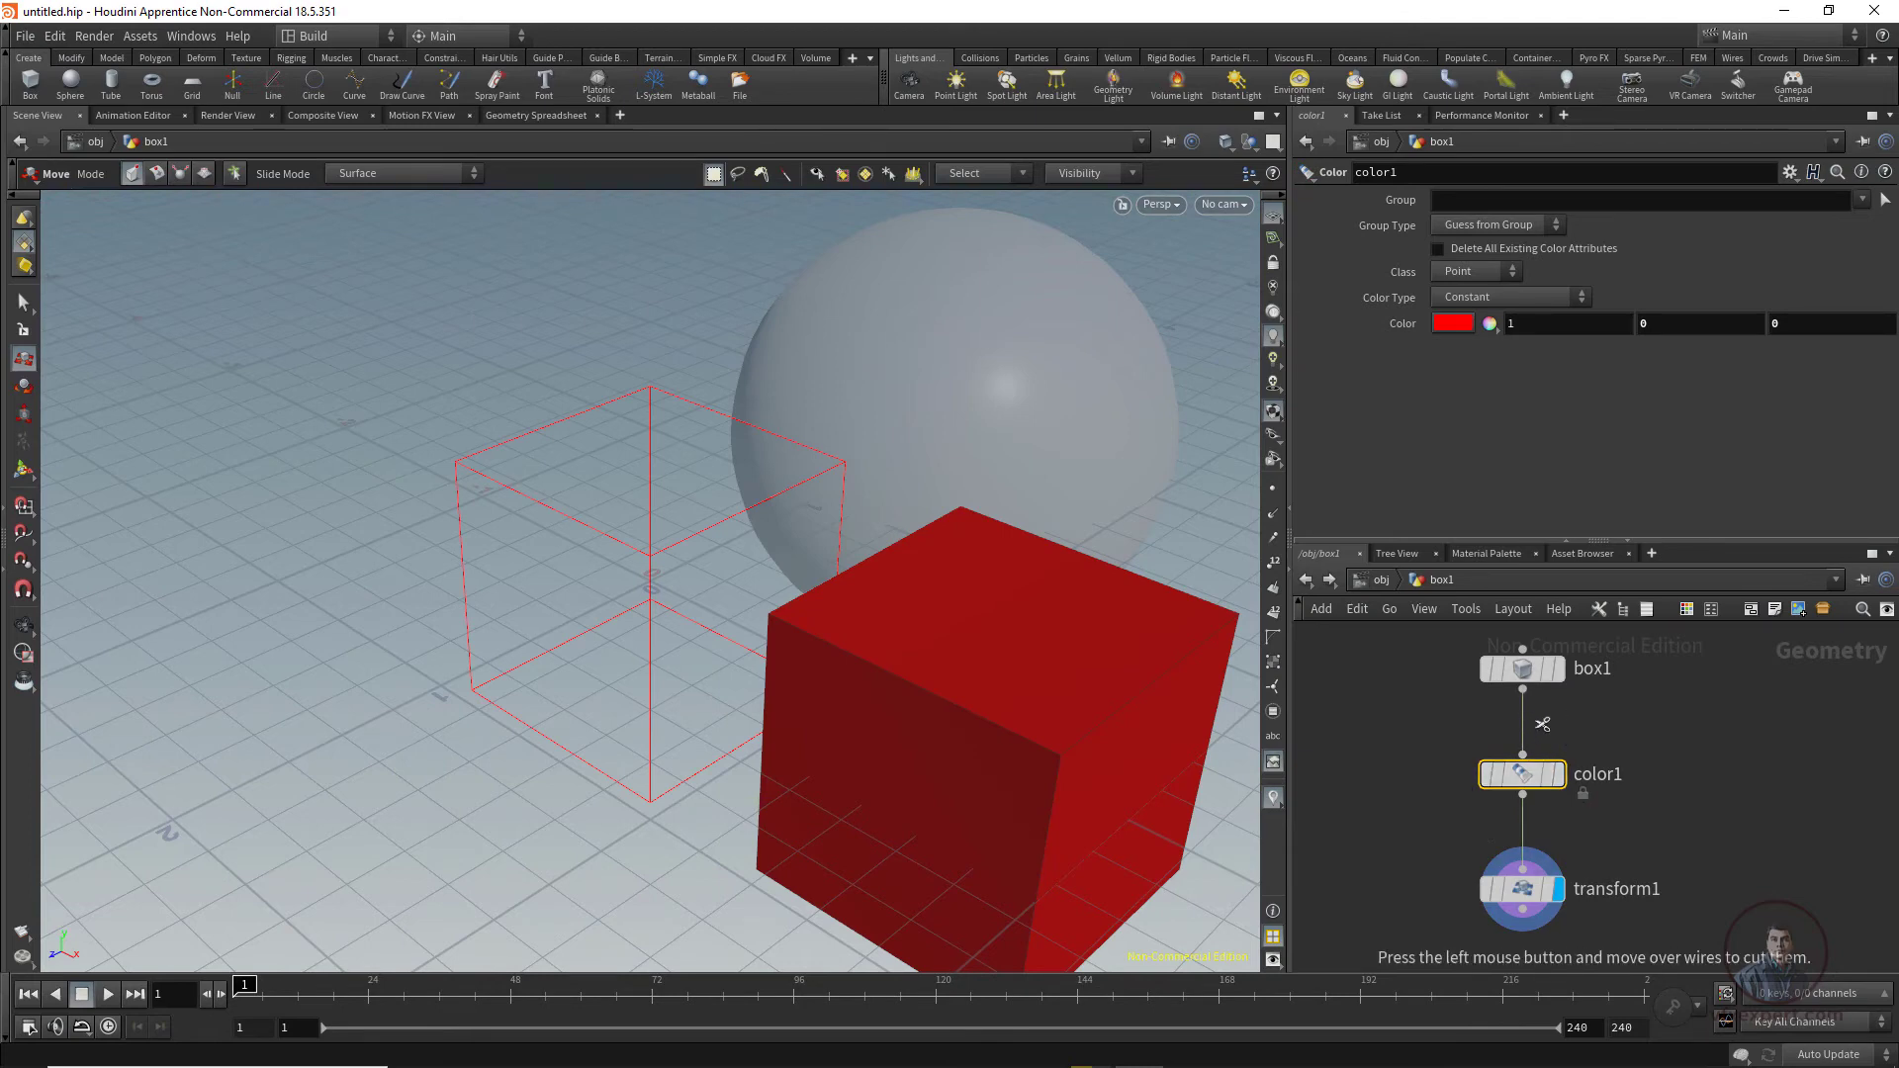
mouse_move(1543, 730)
mouse_down()
mouse_move(1500, 808)
mouse_move(1694, 780)
mouse_up()
drag(1523, 691, 1535, 890)
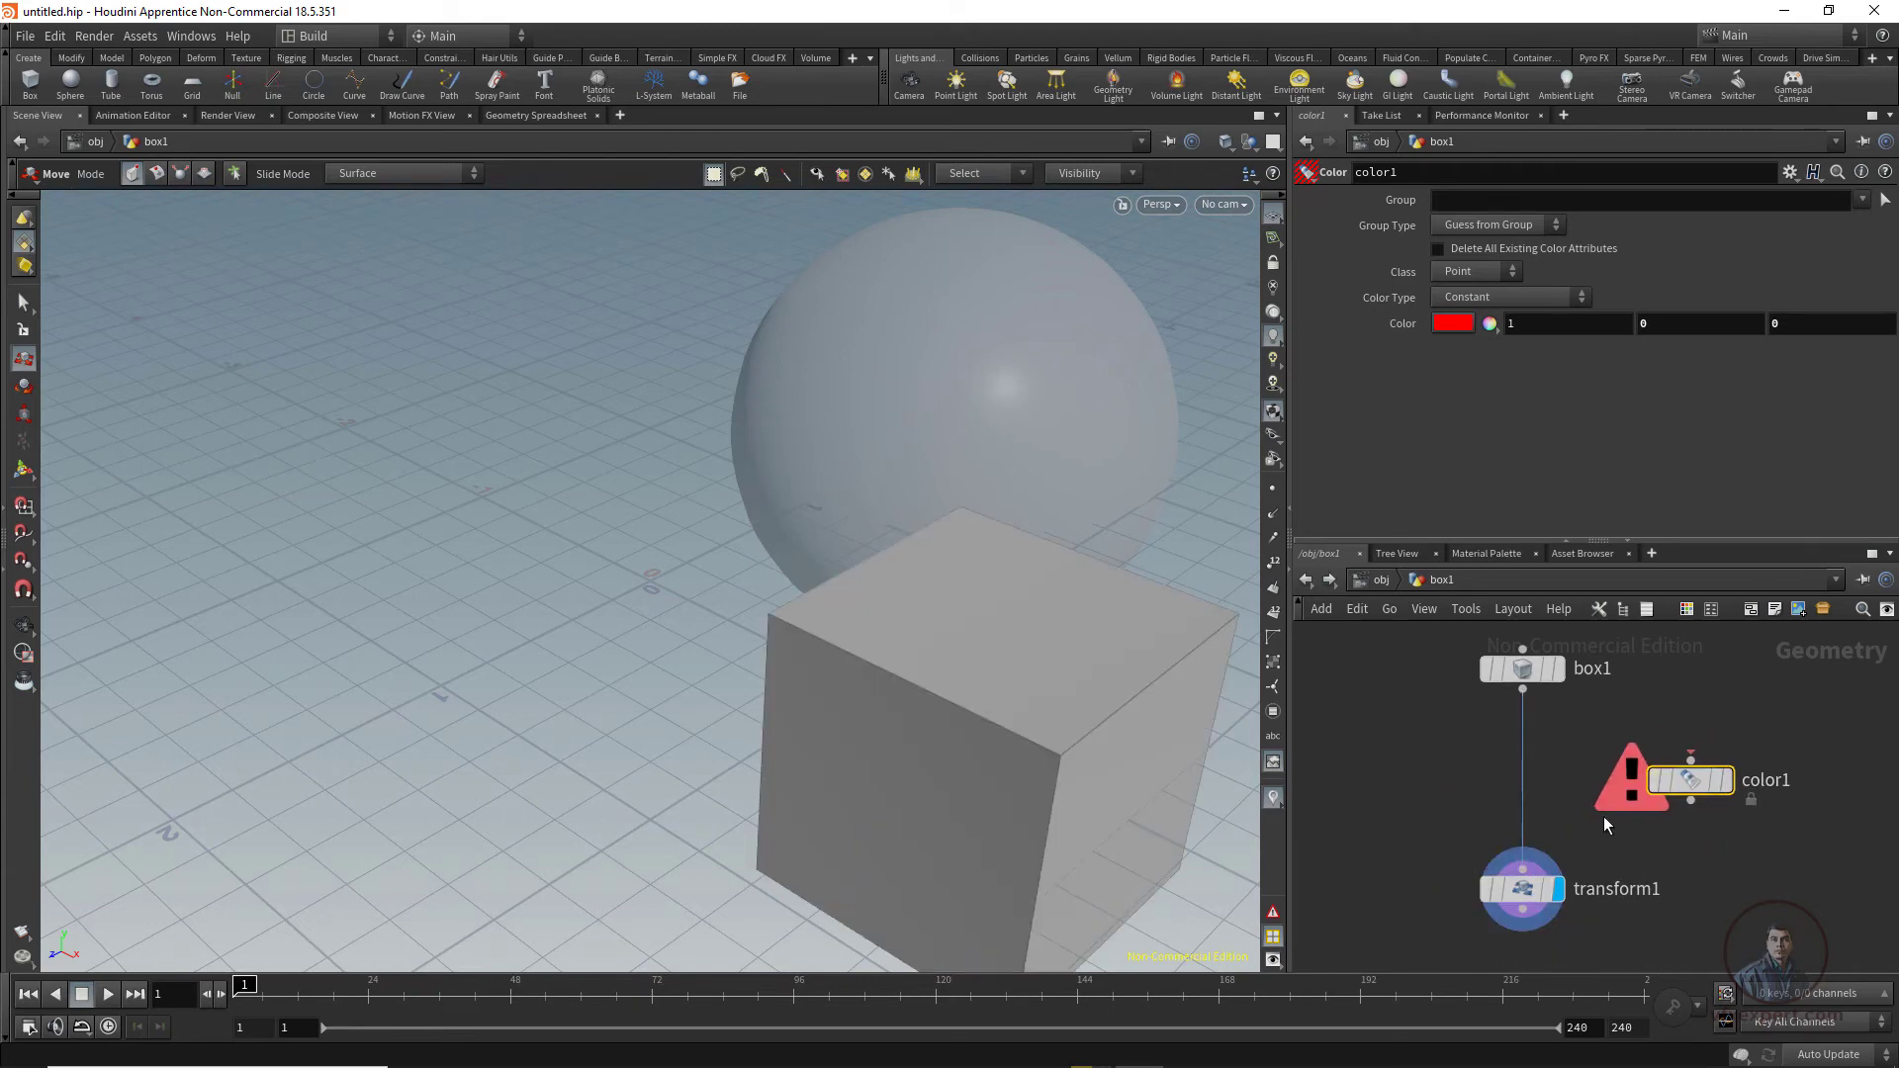
Step: Reinsert the color1 node on the wire between box1 and transform1, and return to the object level
drag(1687, 783, 1512, 781)
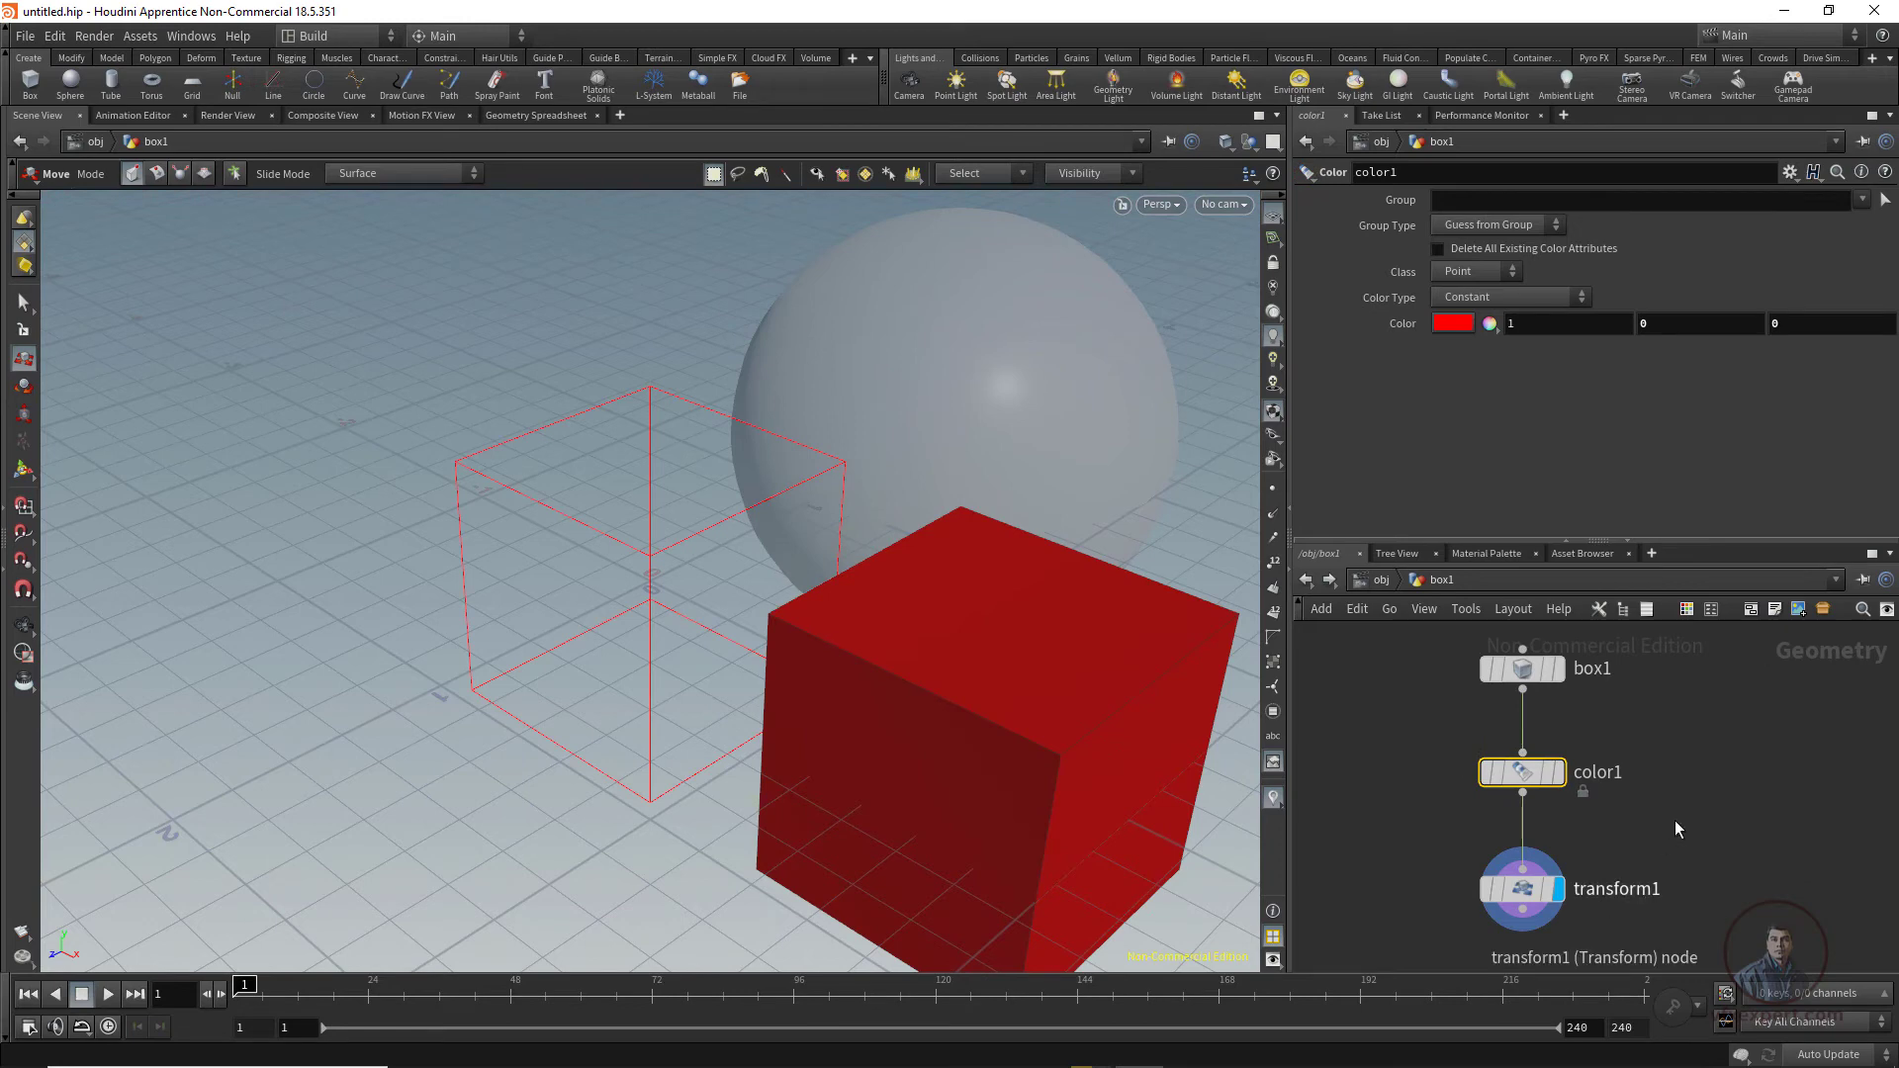
click(1377, 581)
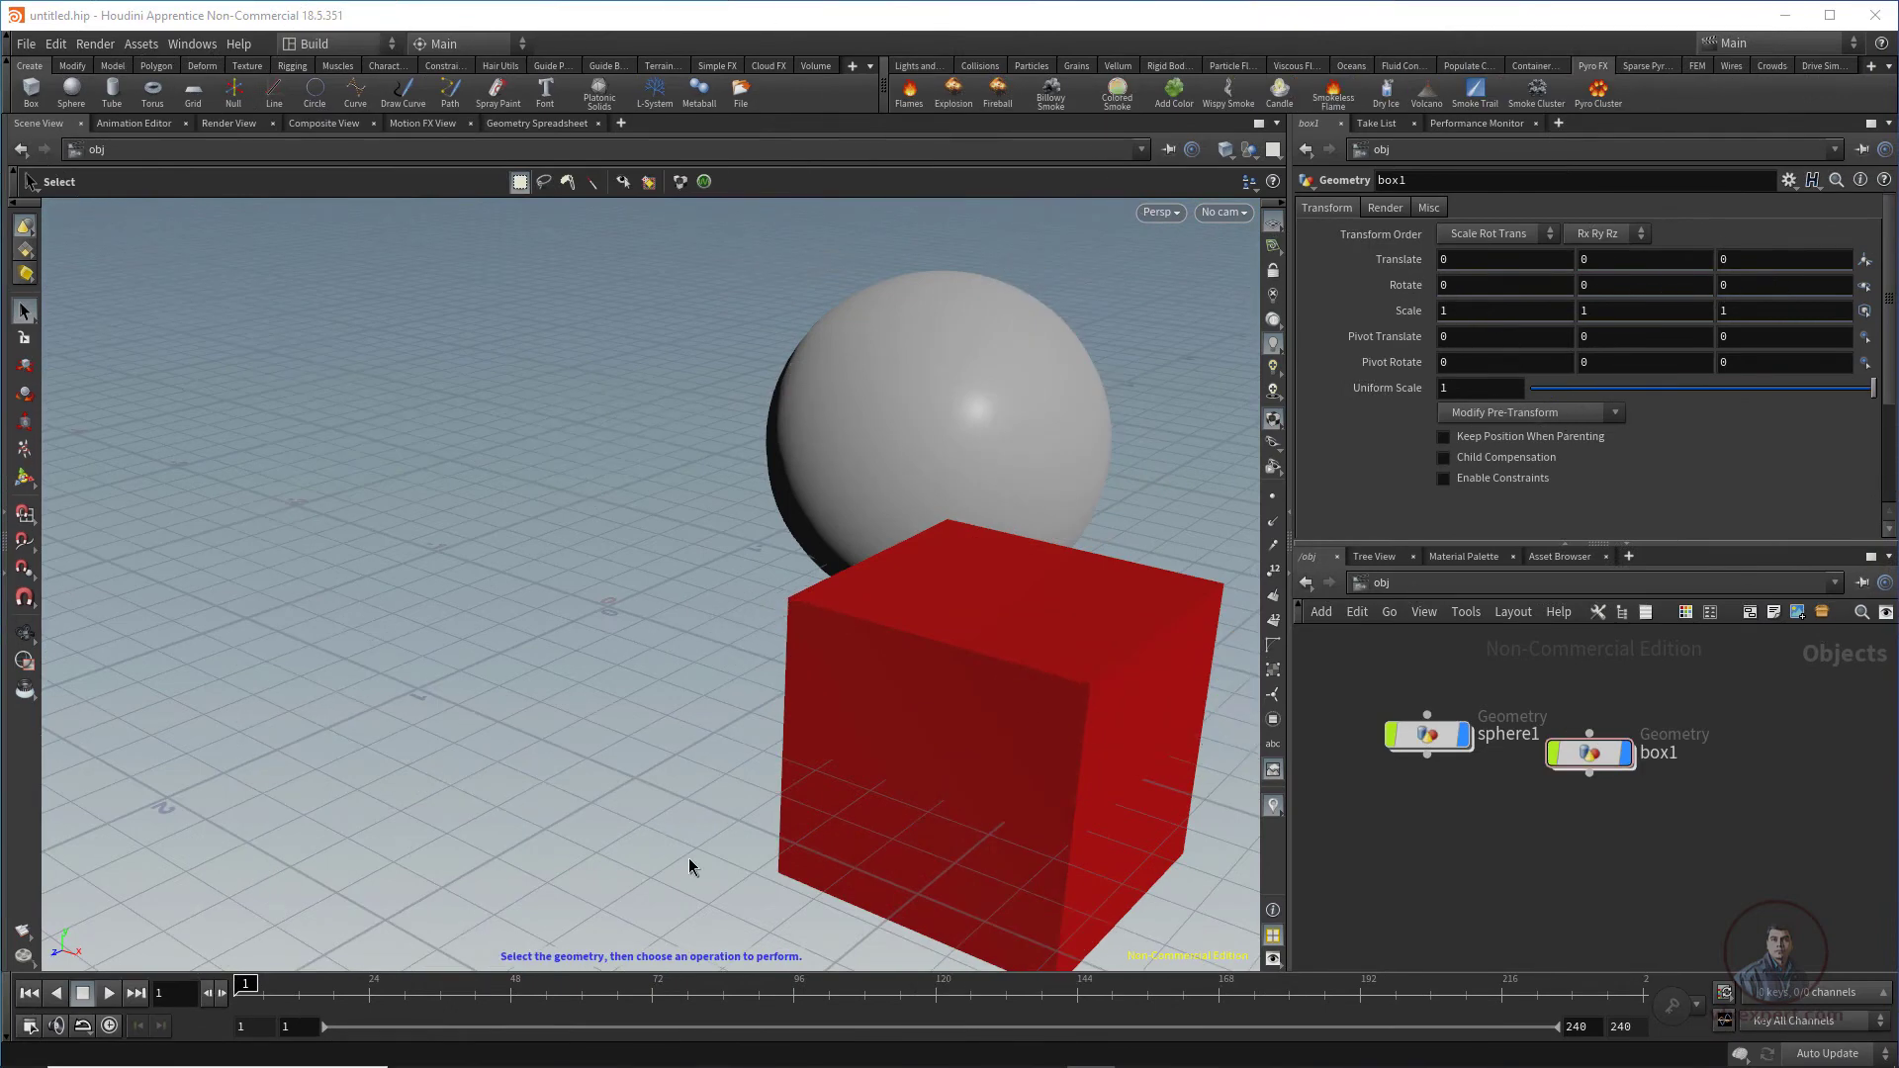
Step: Save the scene as CLASS_01.hip in a new folder called Houdini Project on the F: drive
click(25, 44)
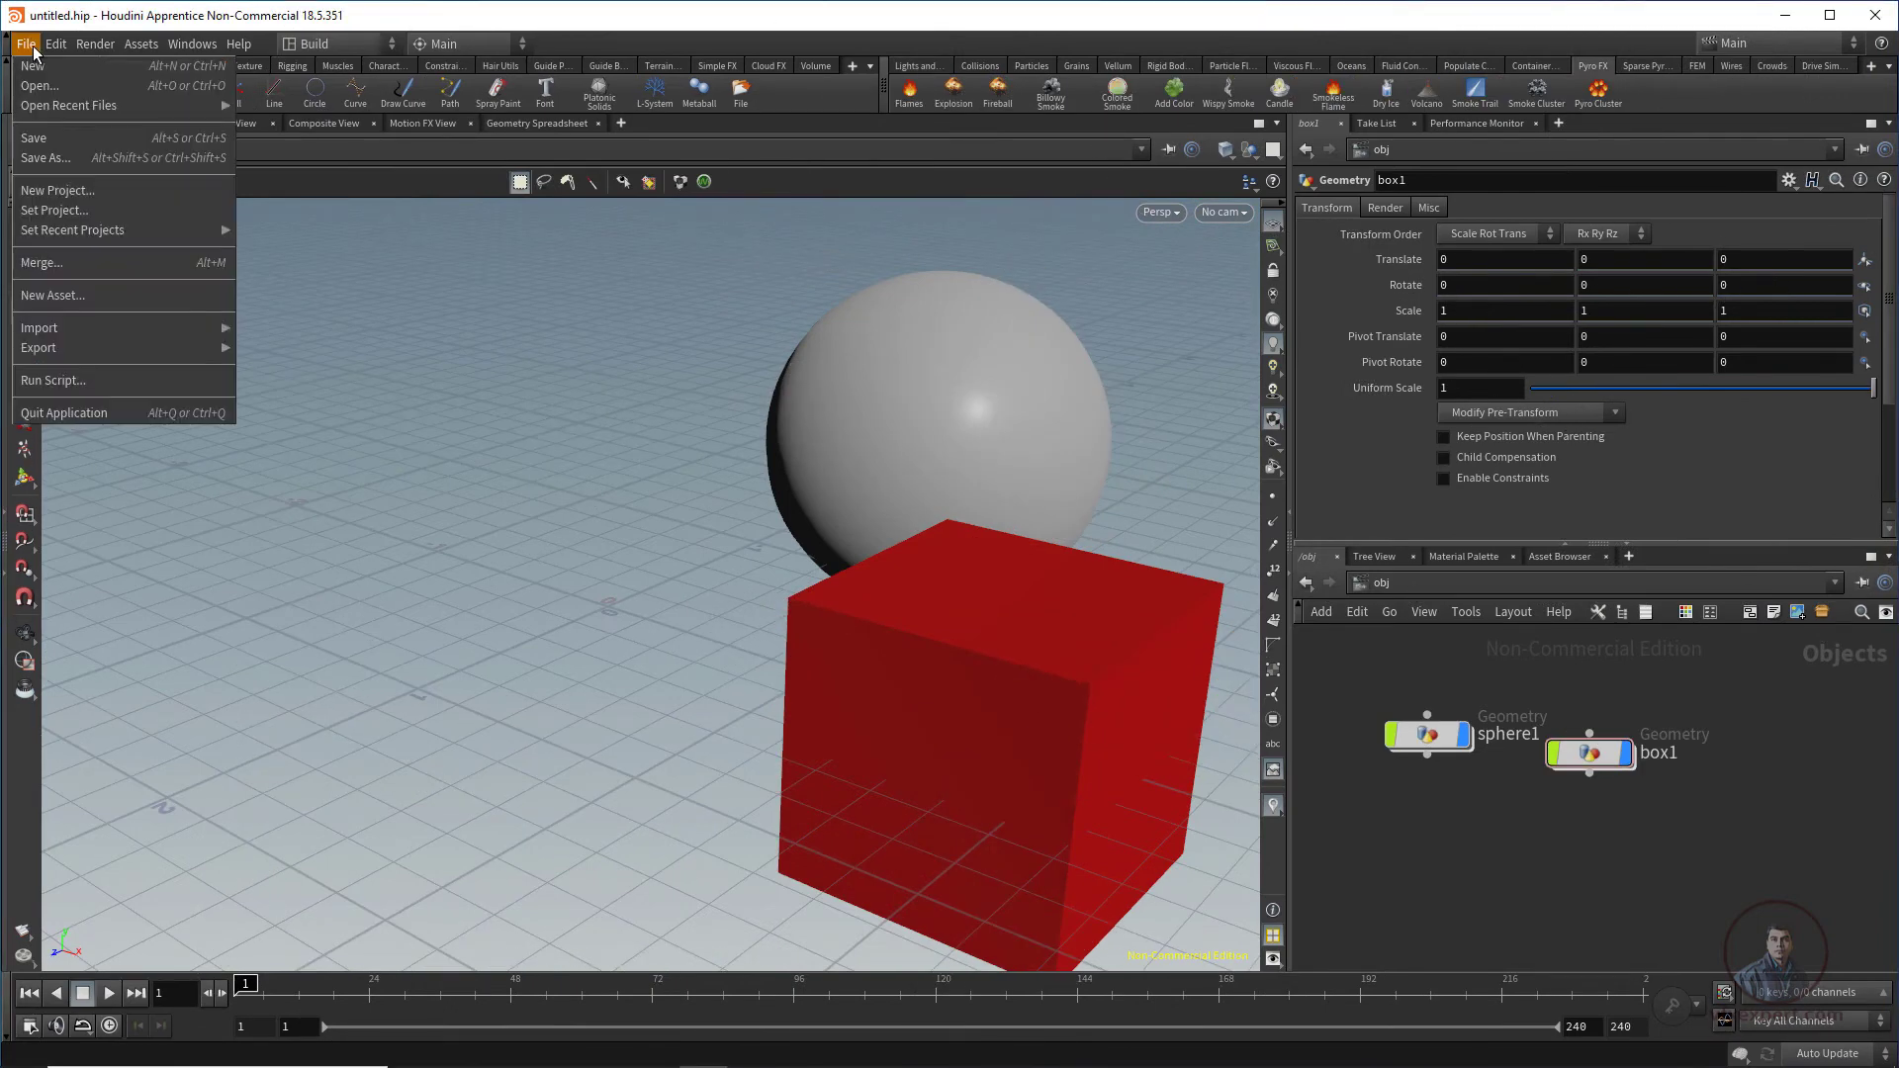
click(44, 141)
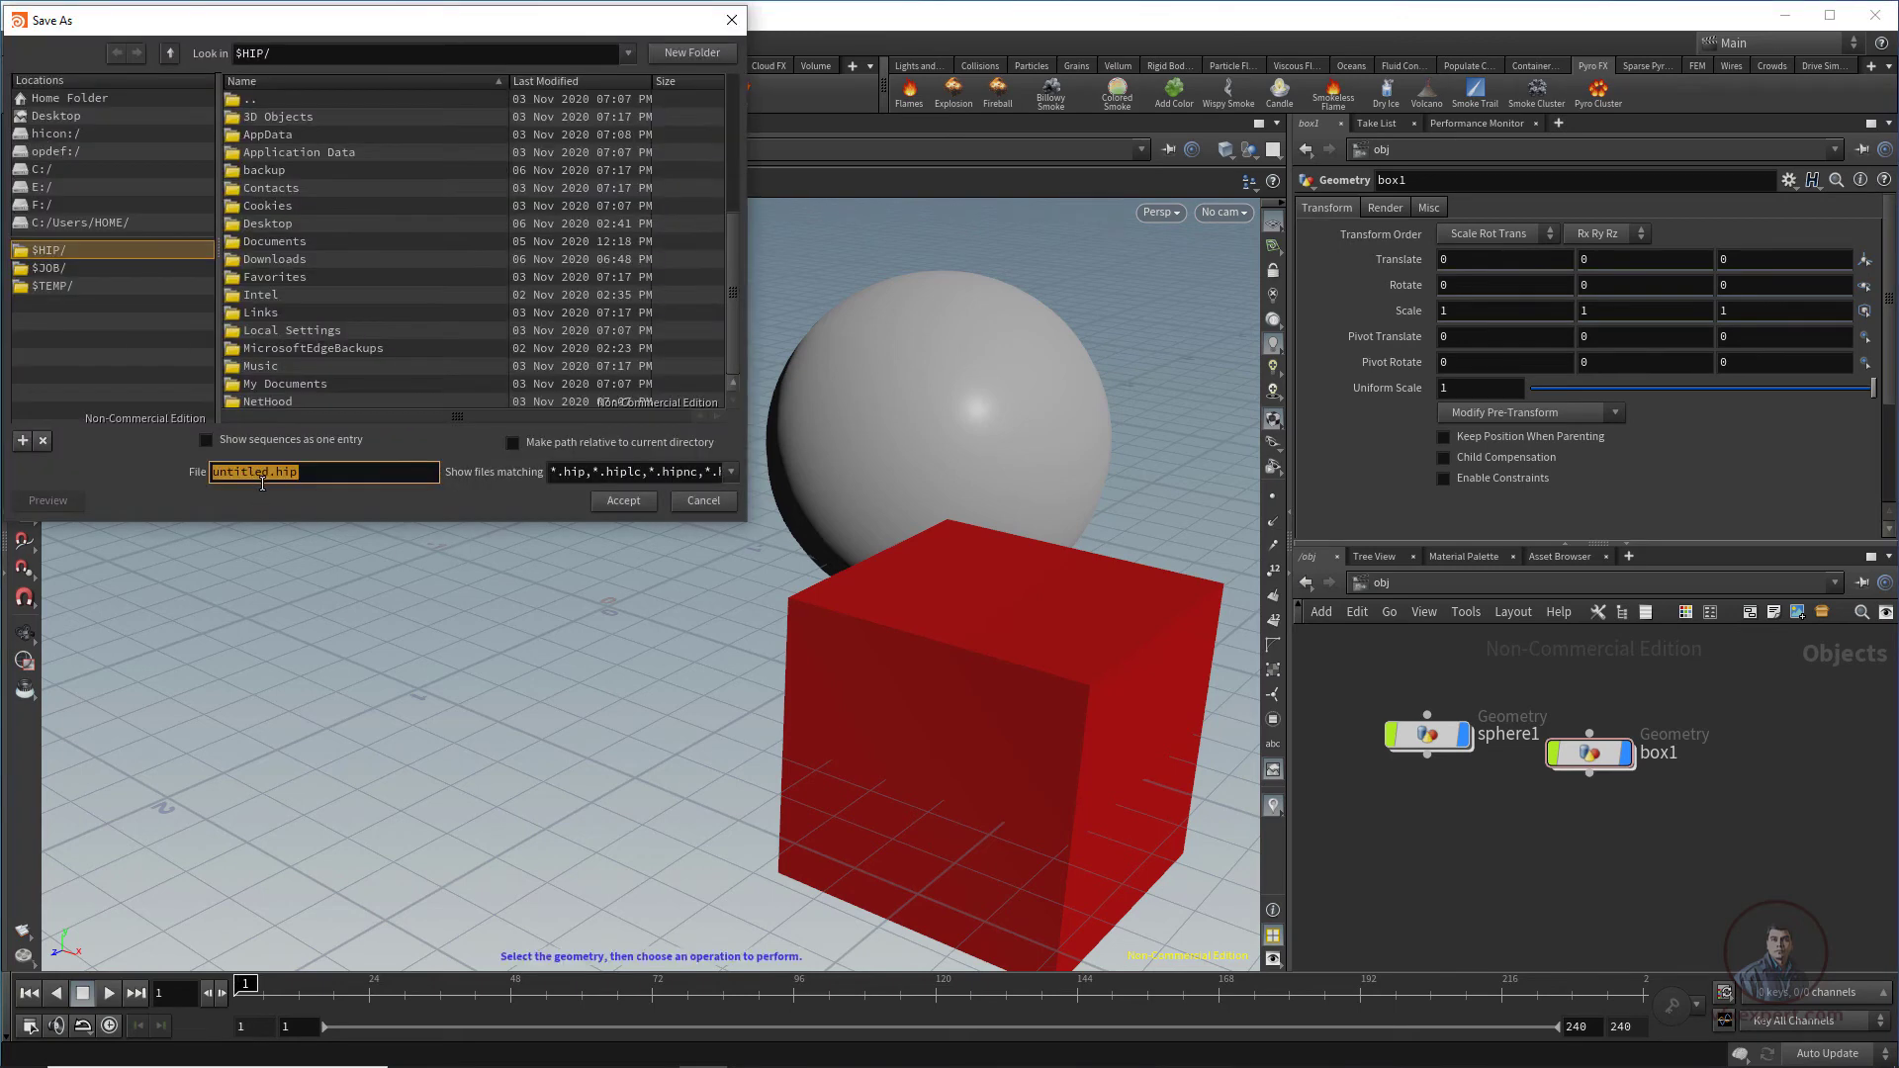
text(CLASS_01.hip)
click(34, 205)
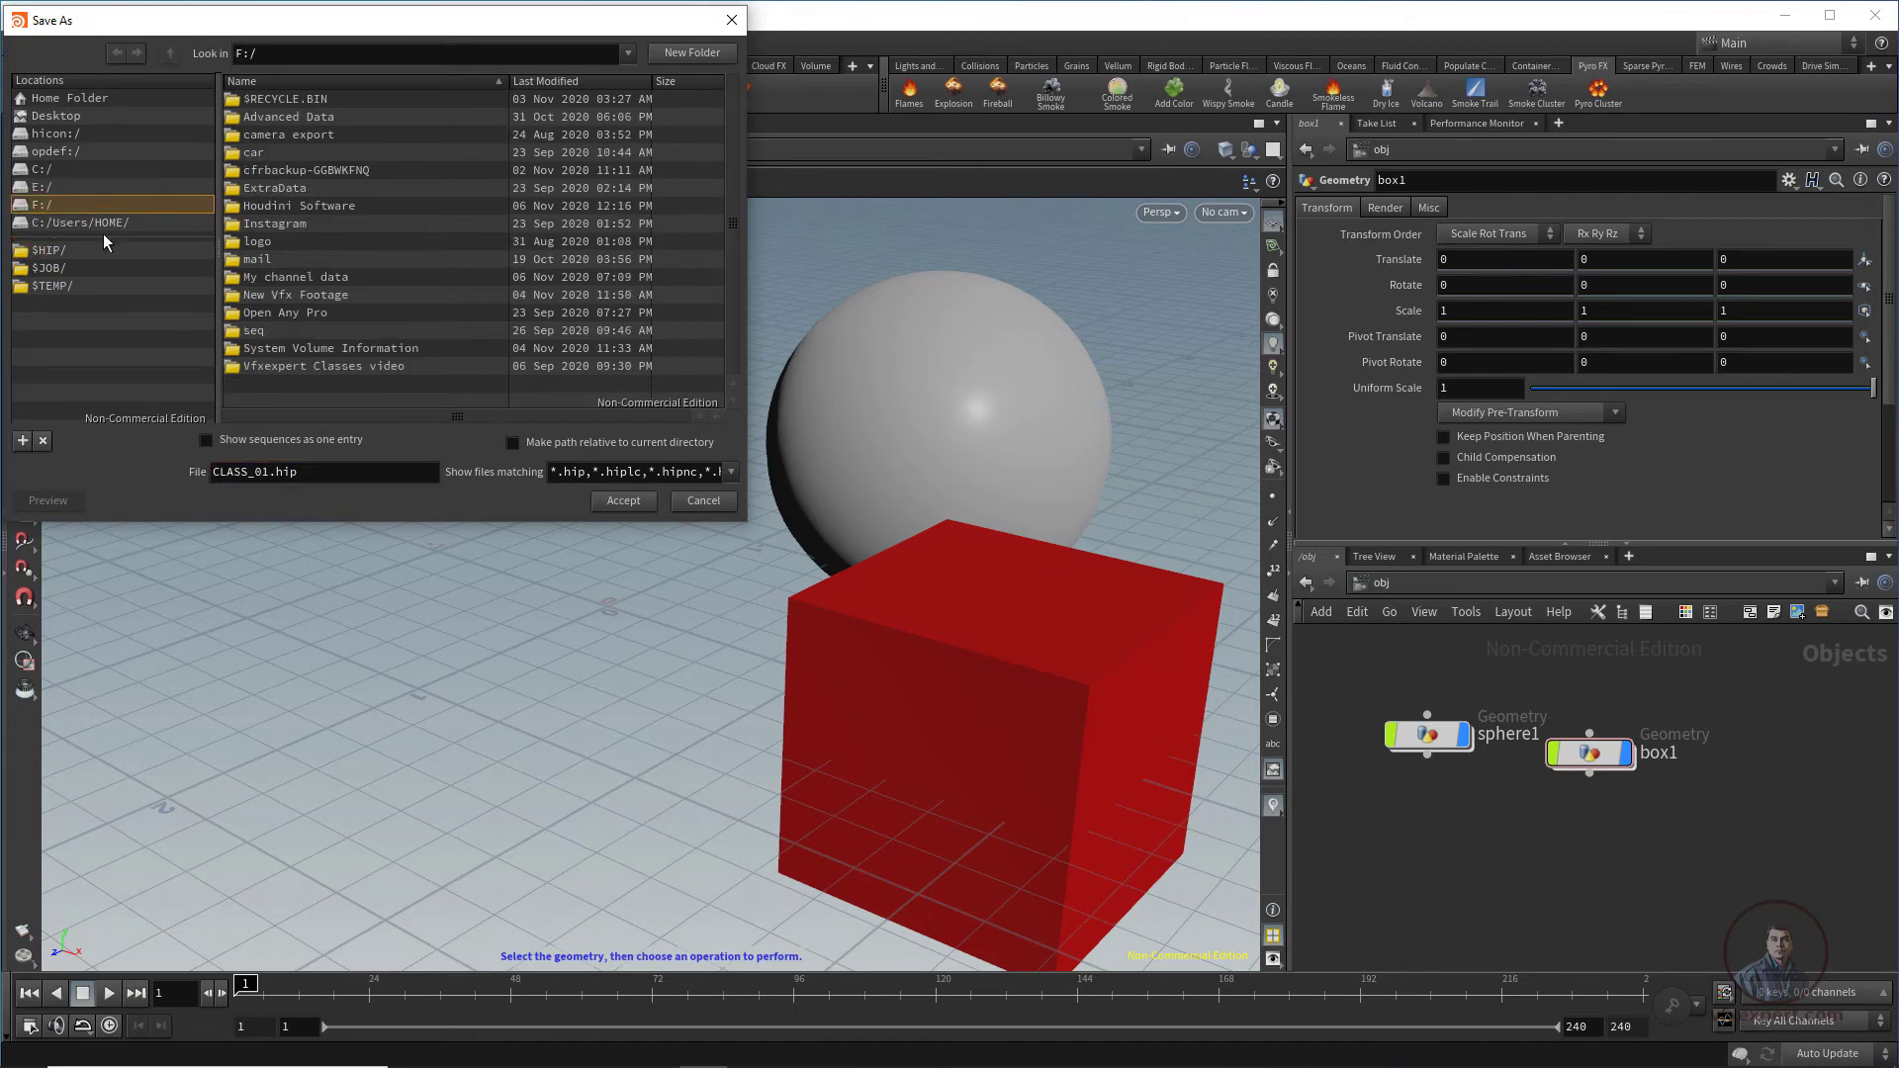
click(700, 55)
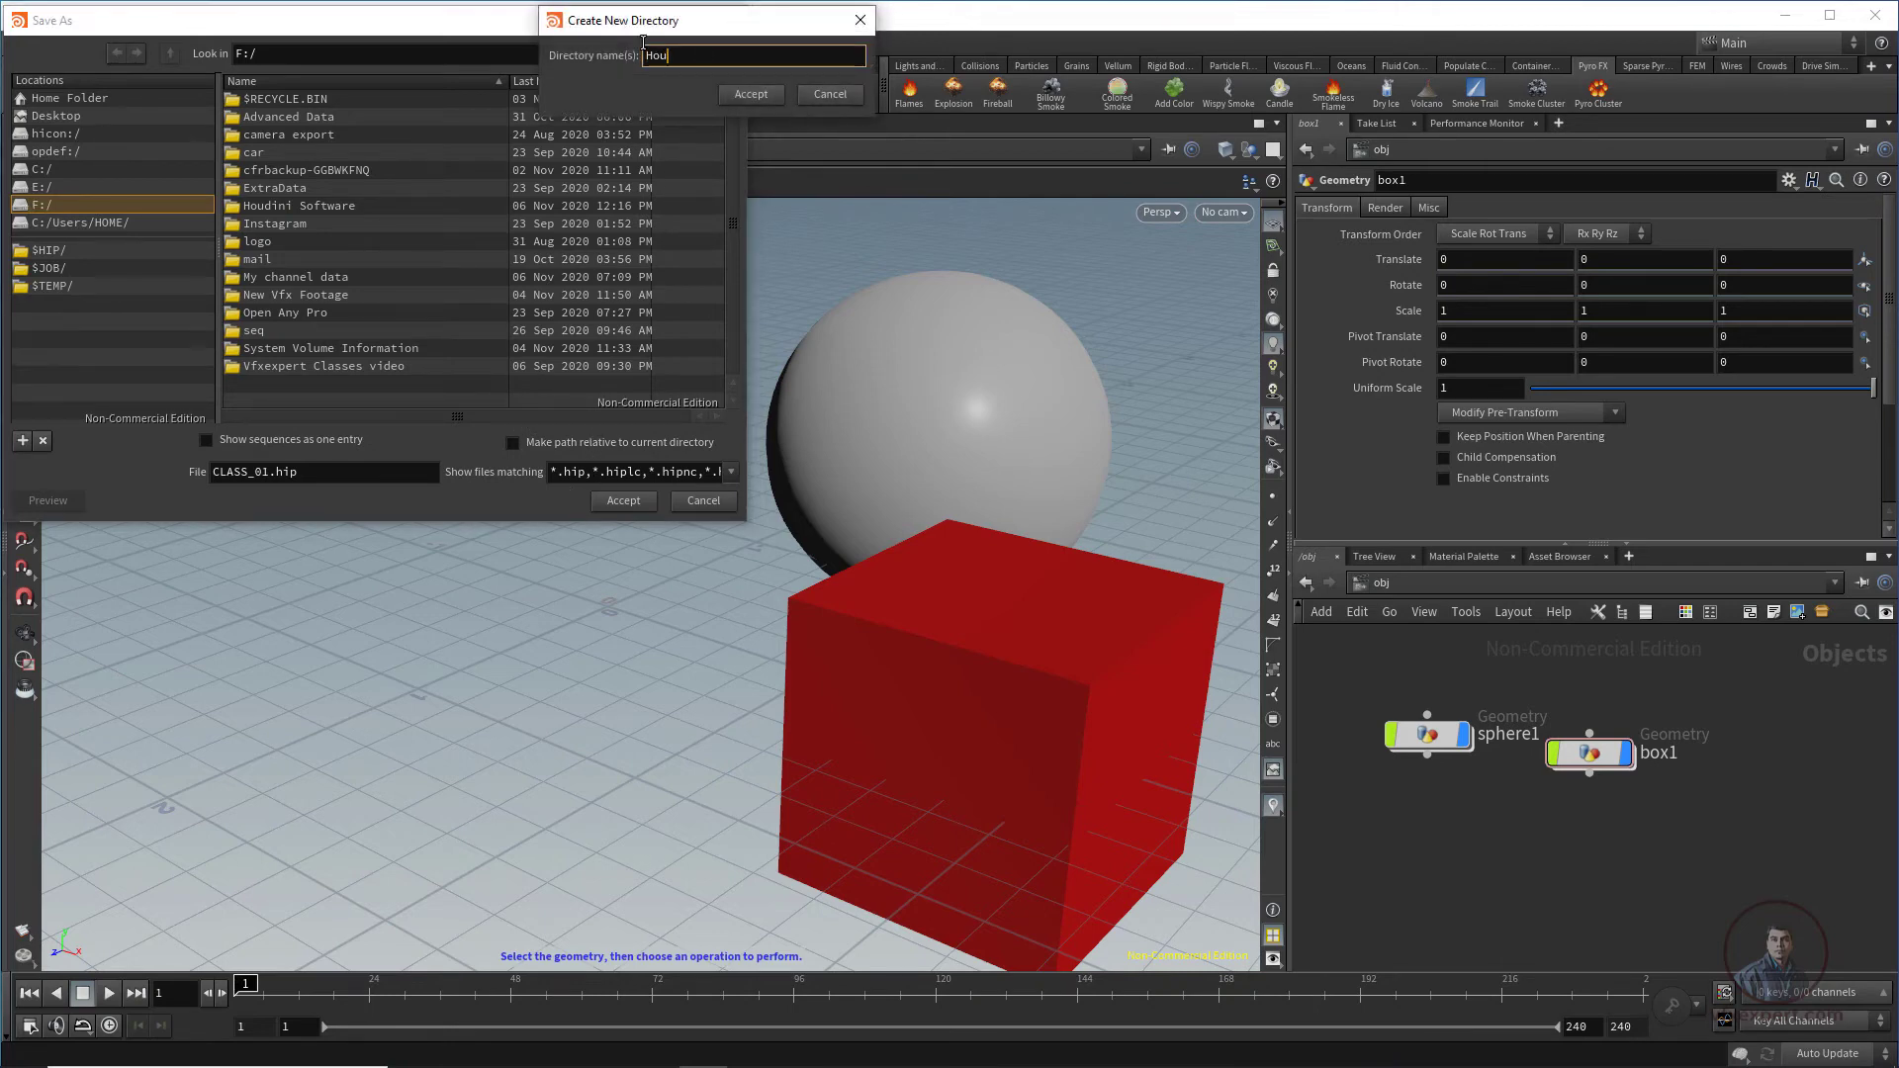
text(Houdini Project)
click(769, 97)
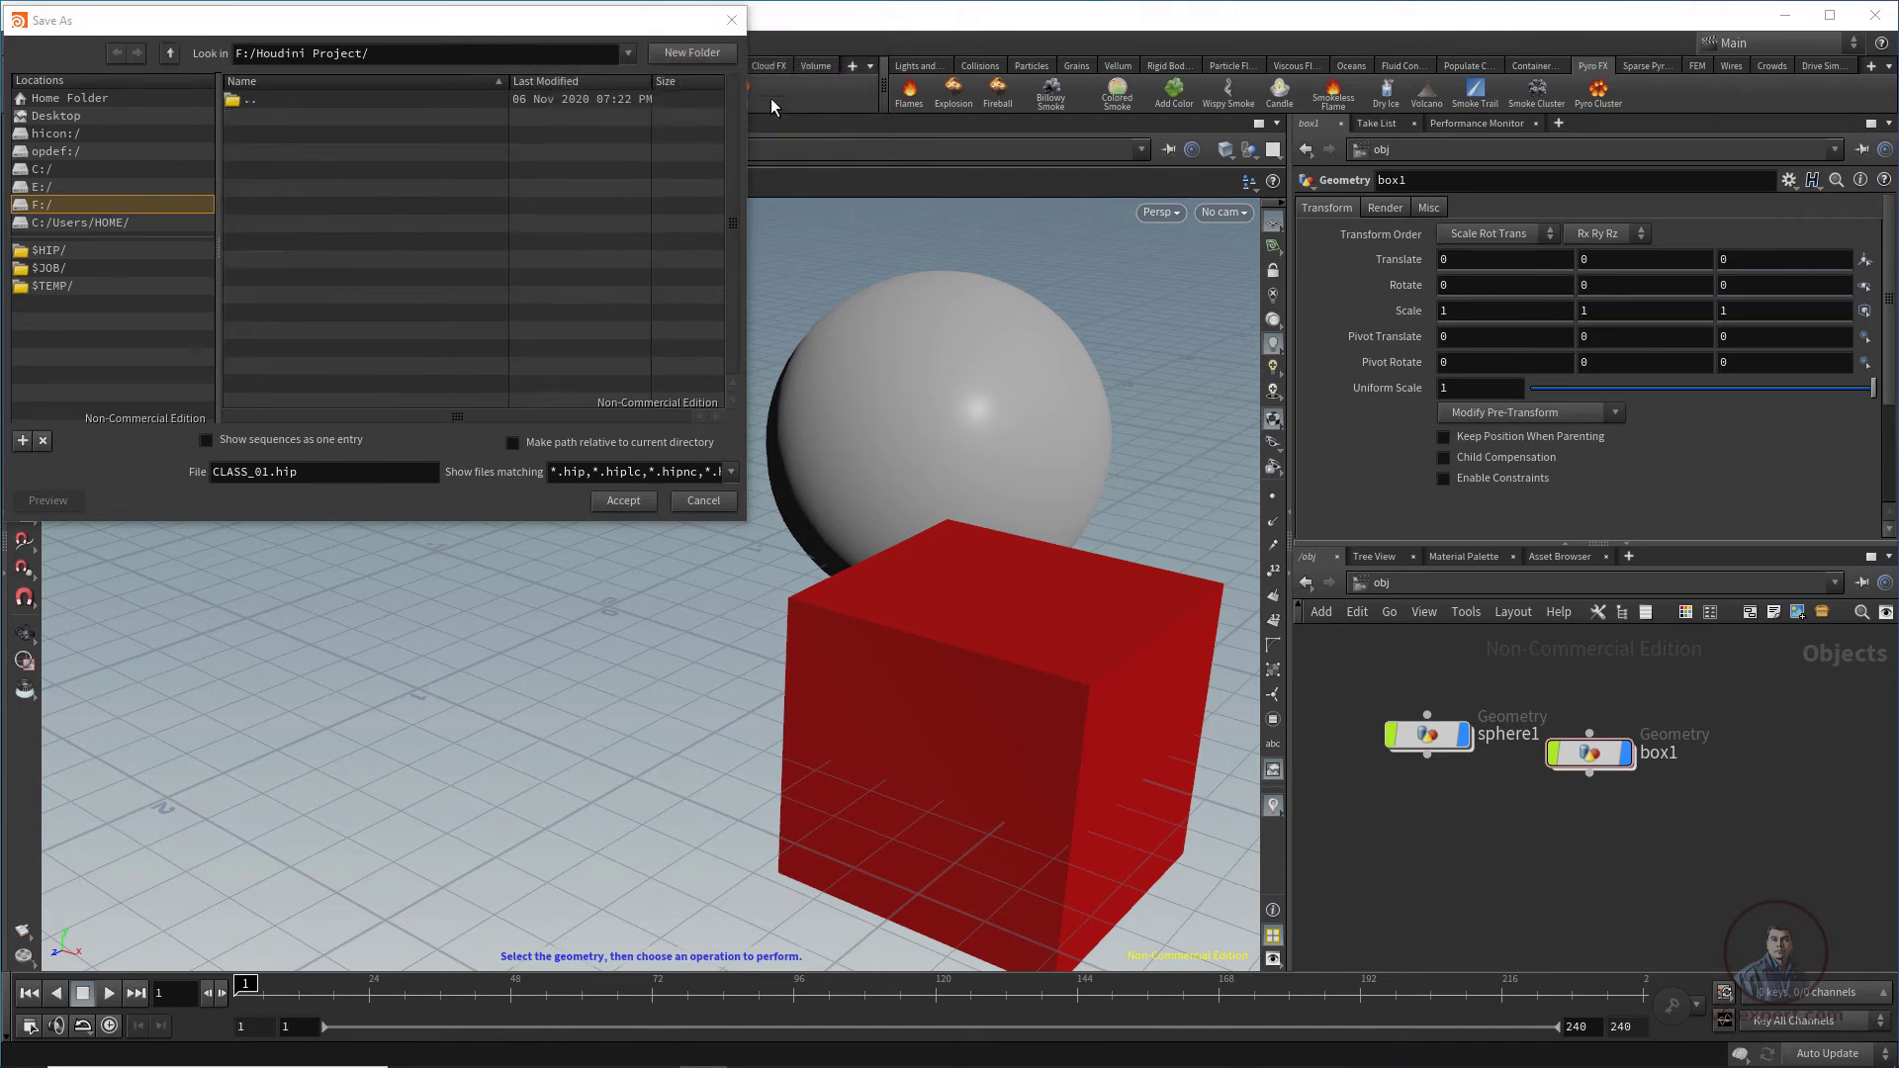
click(625, 501)
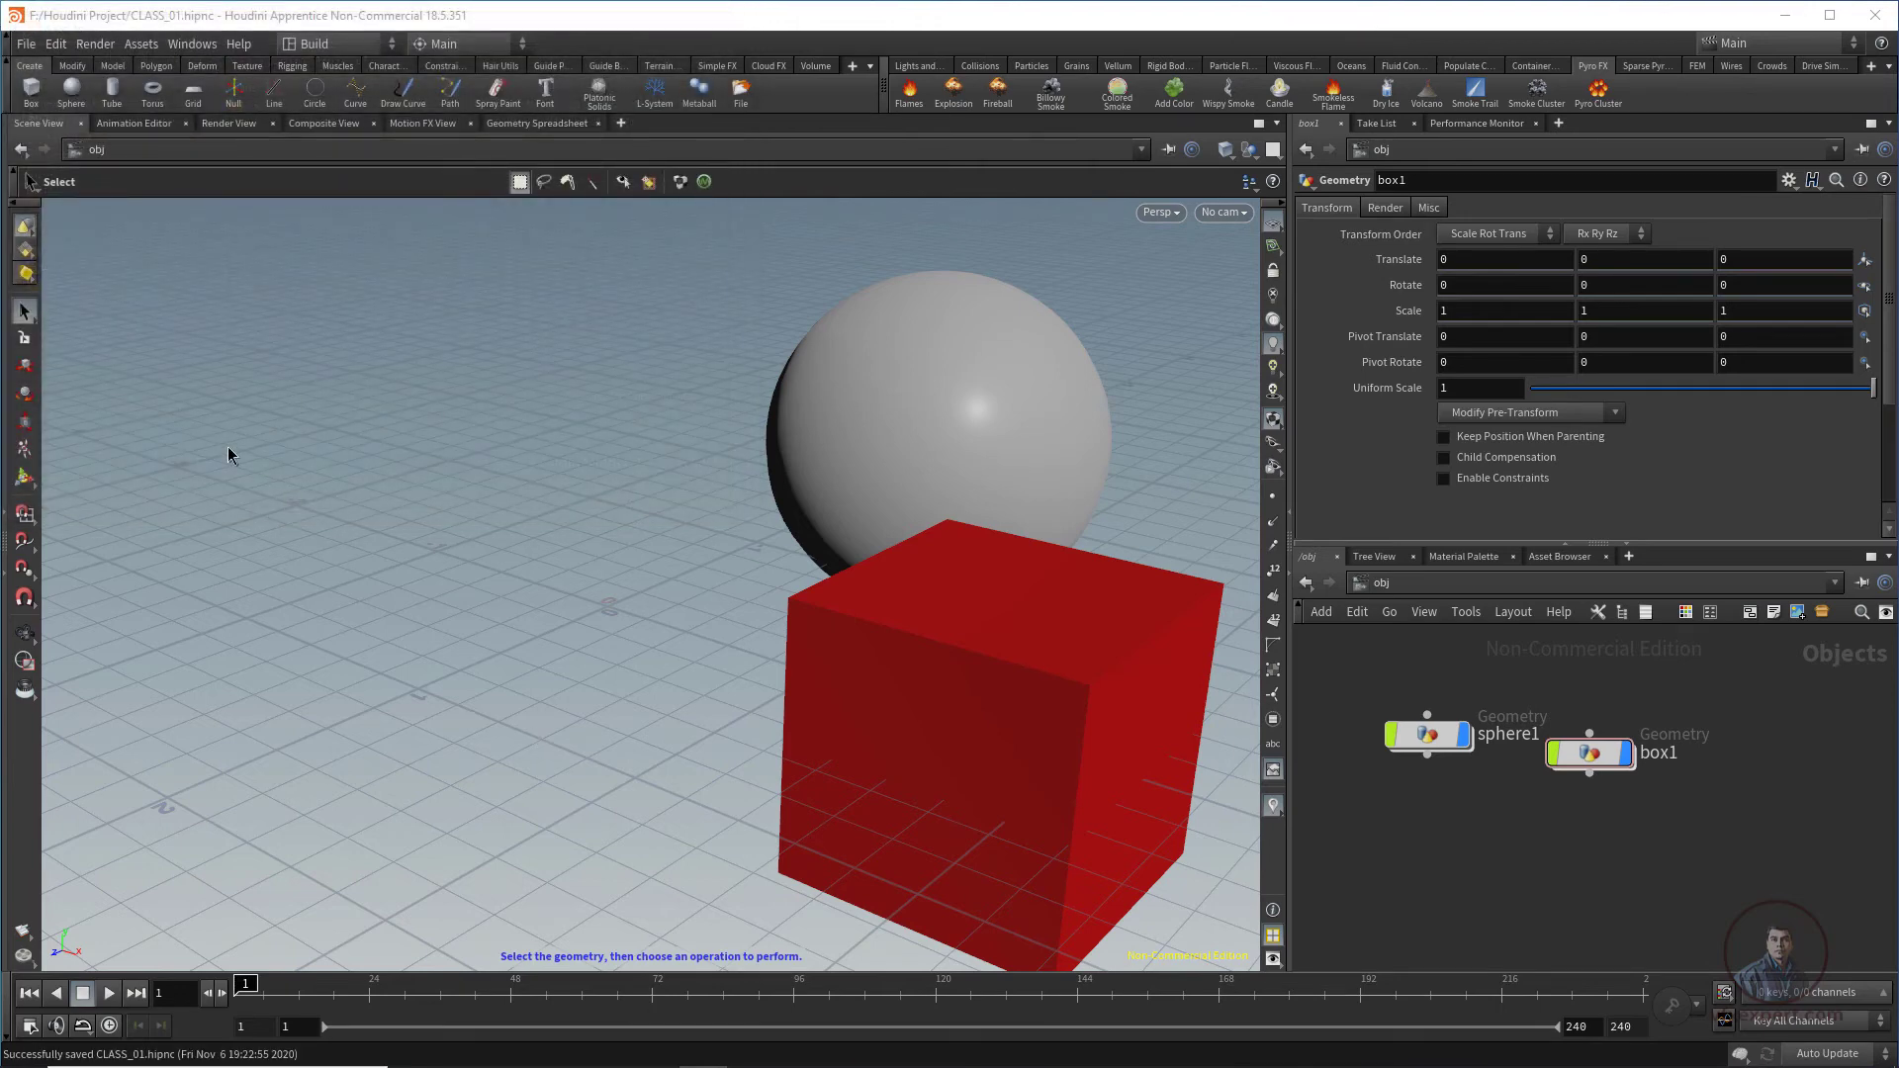
Step: Start a new scene and add a Box object to the empty network
click(26, 45)
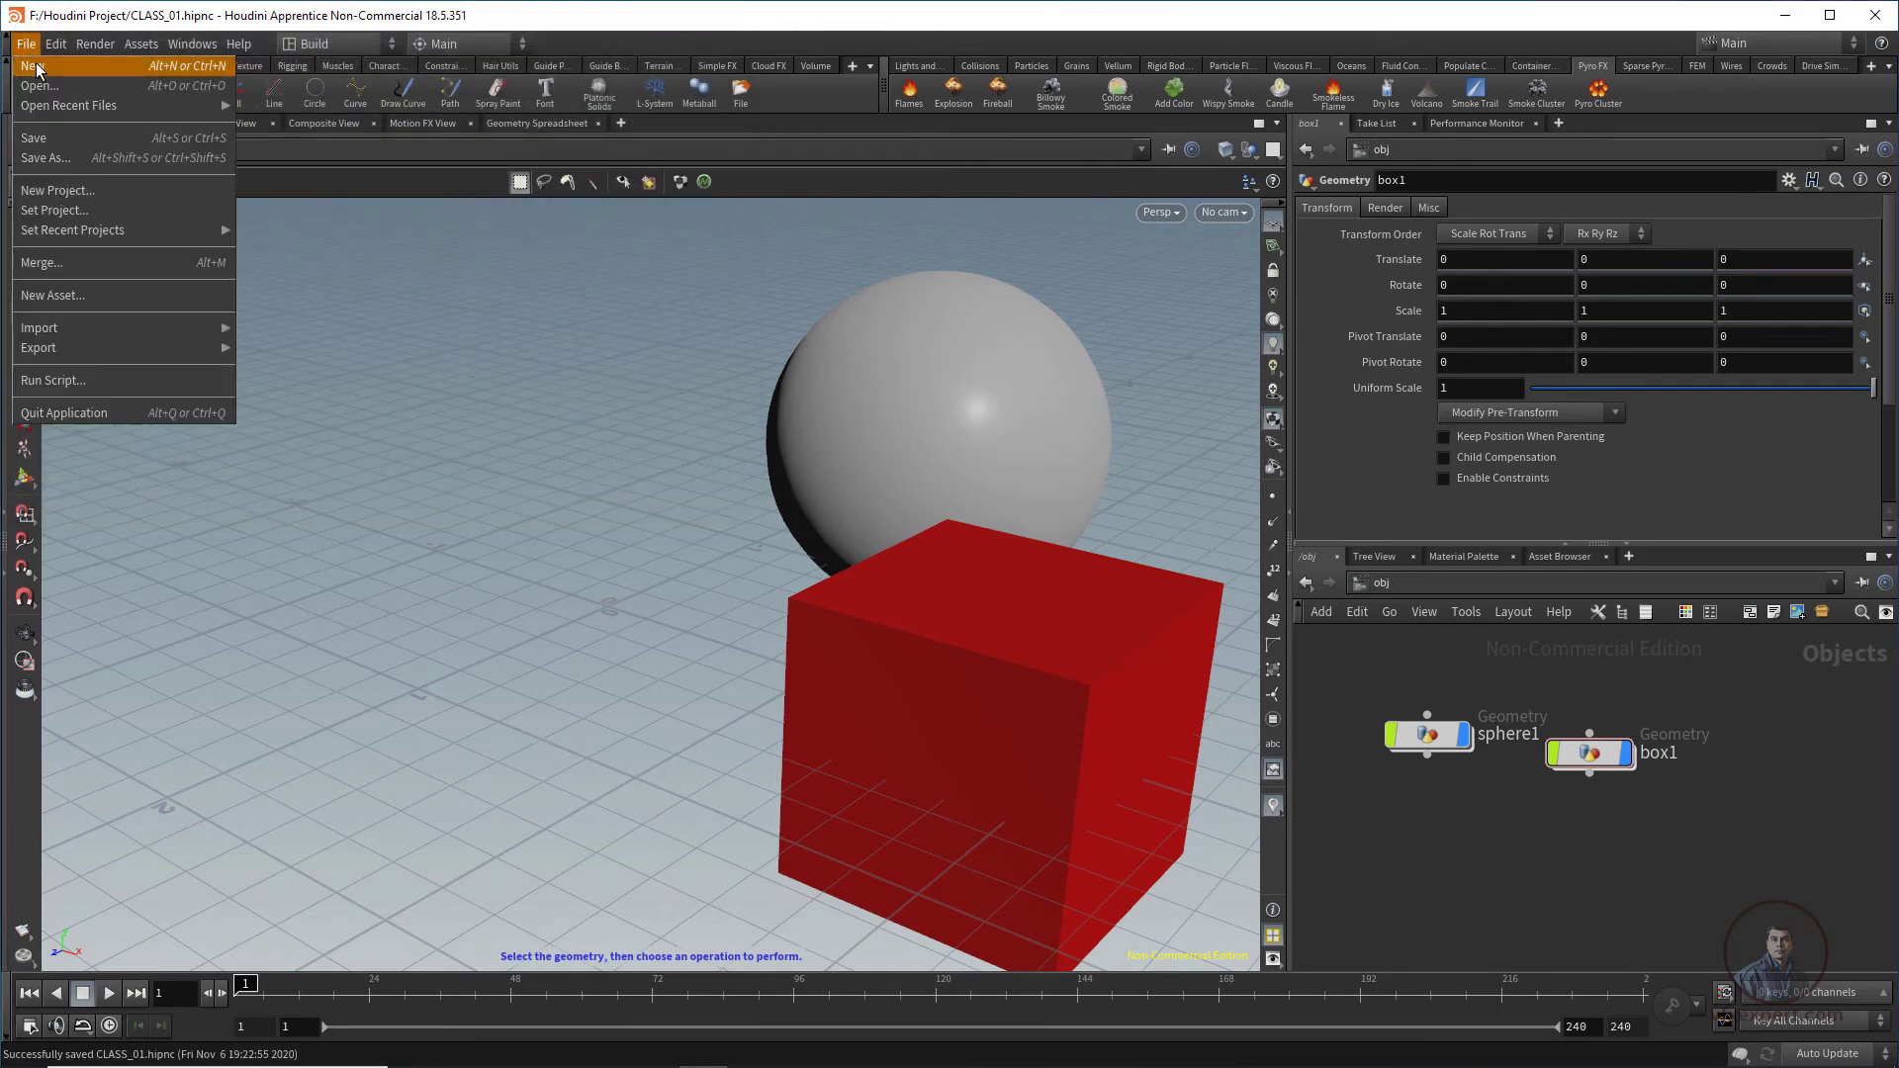
click(36, 66)
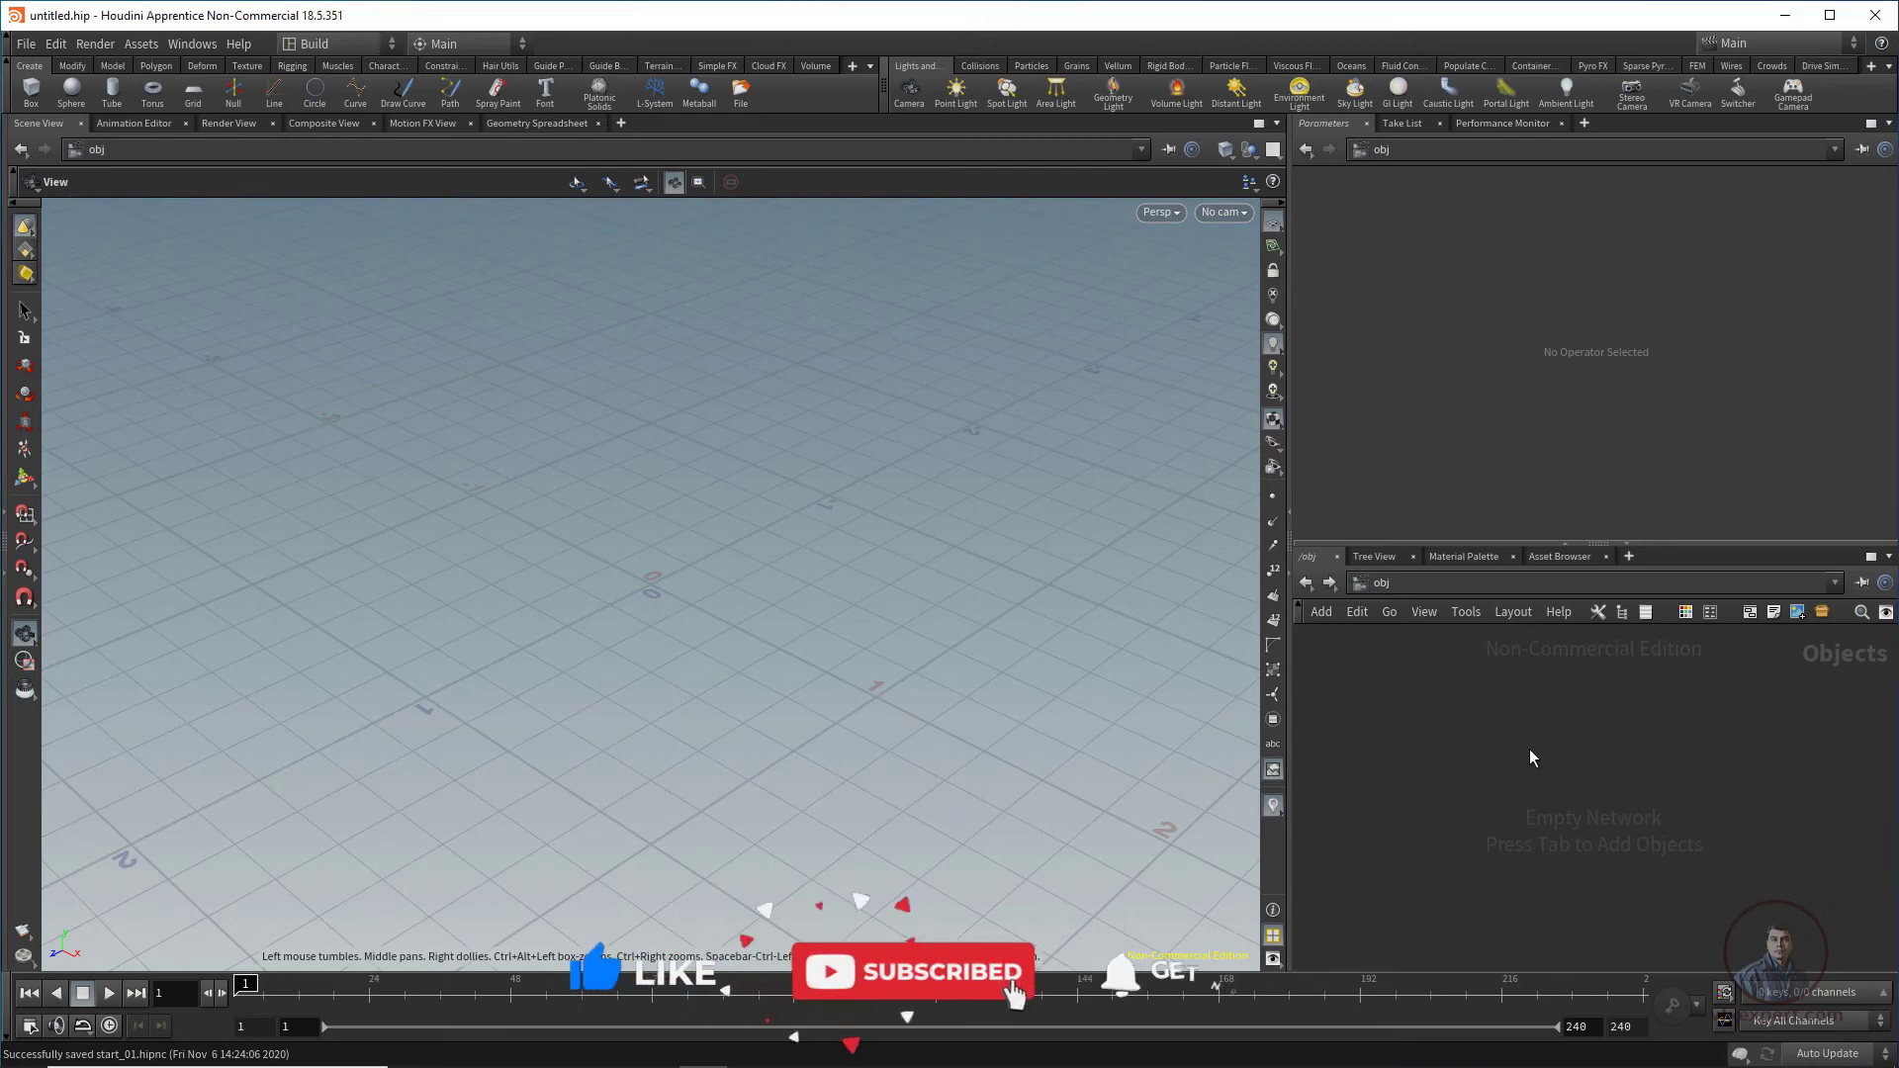
key(Tab)
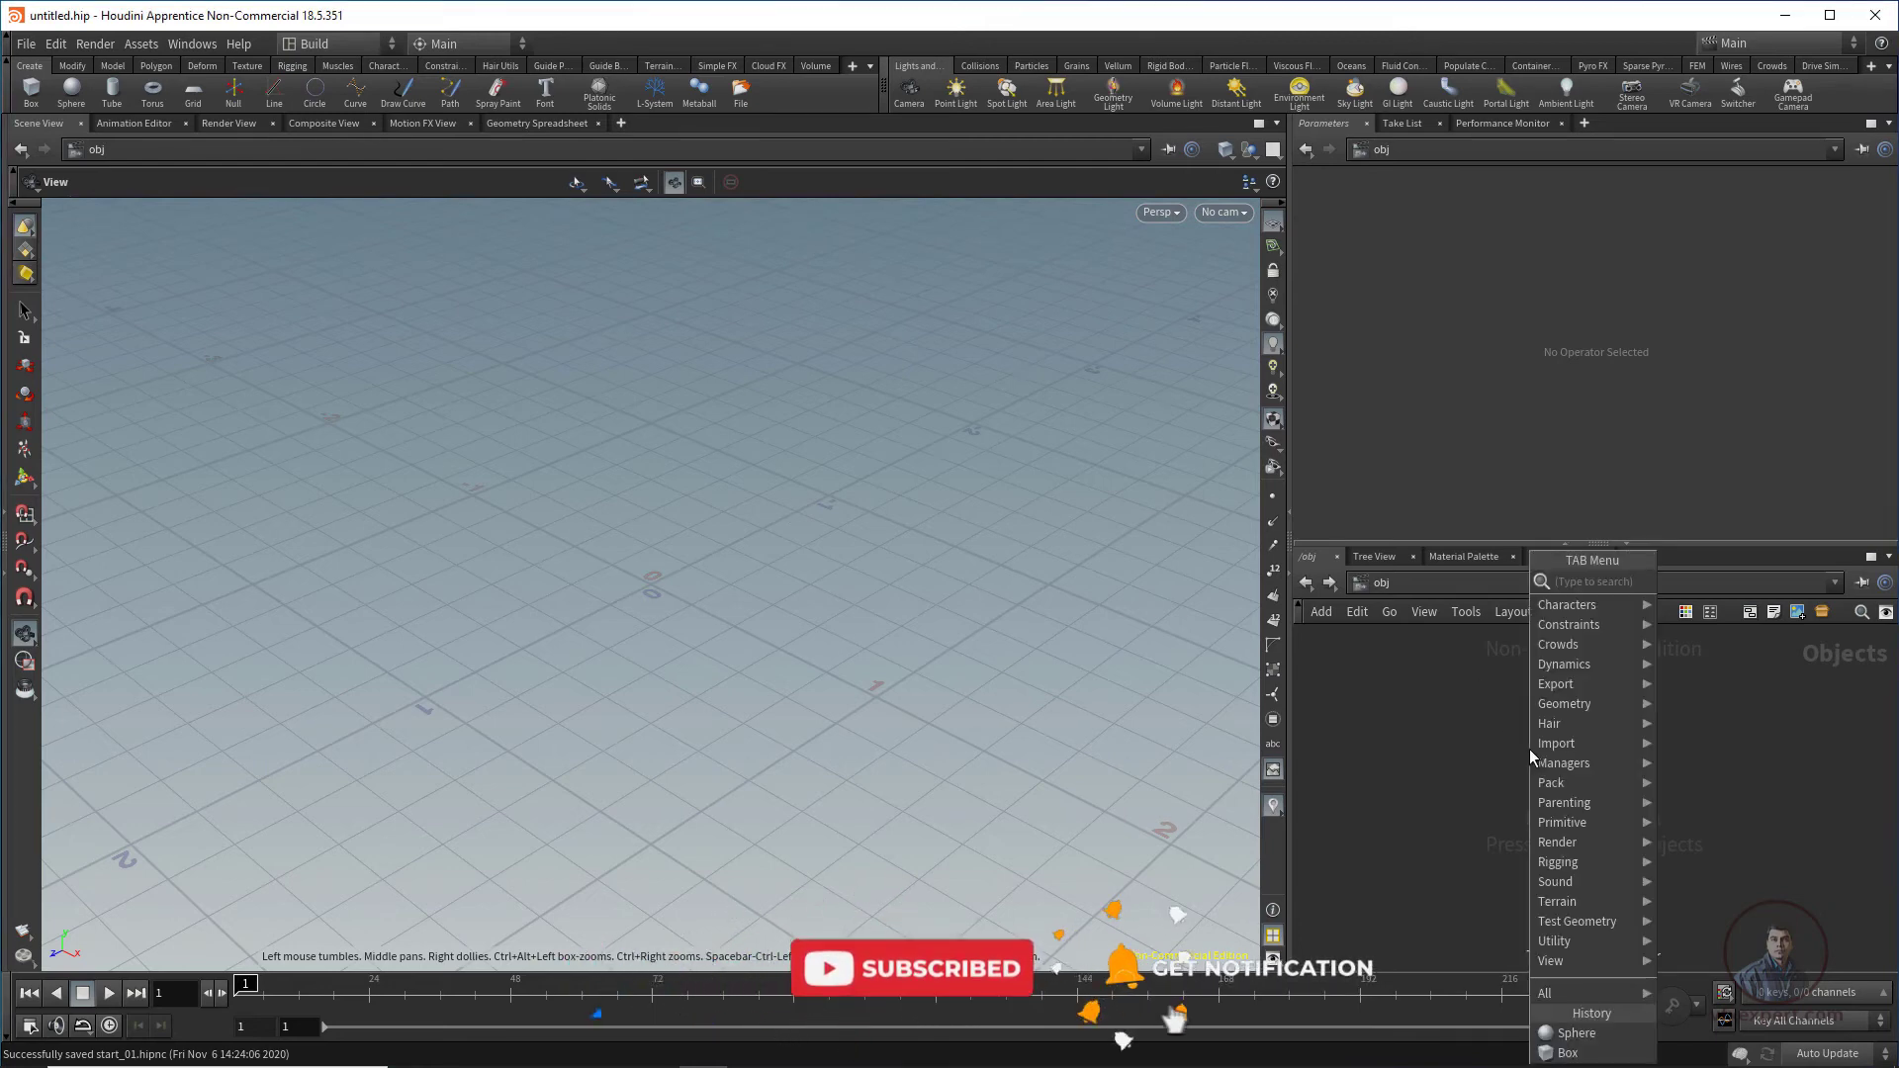
text(box)
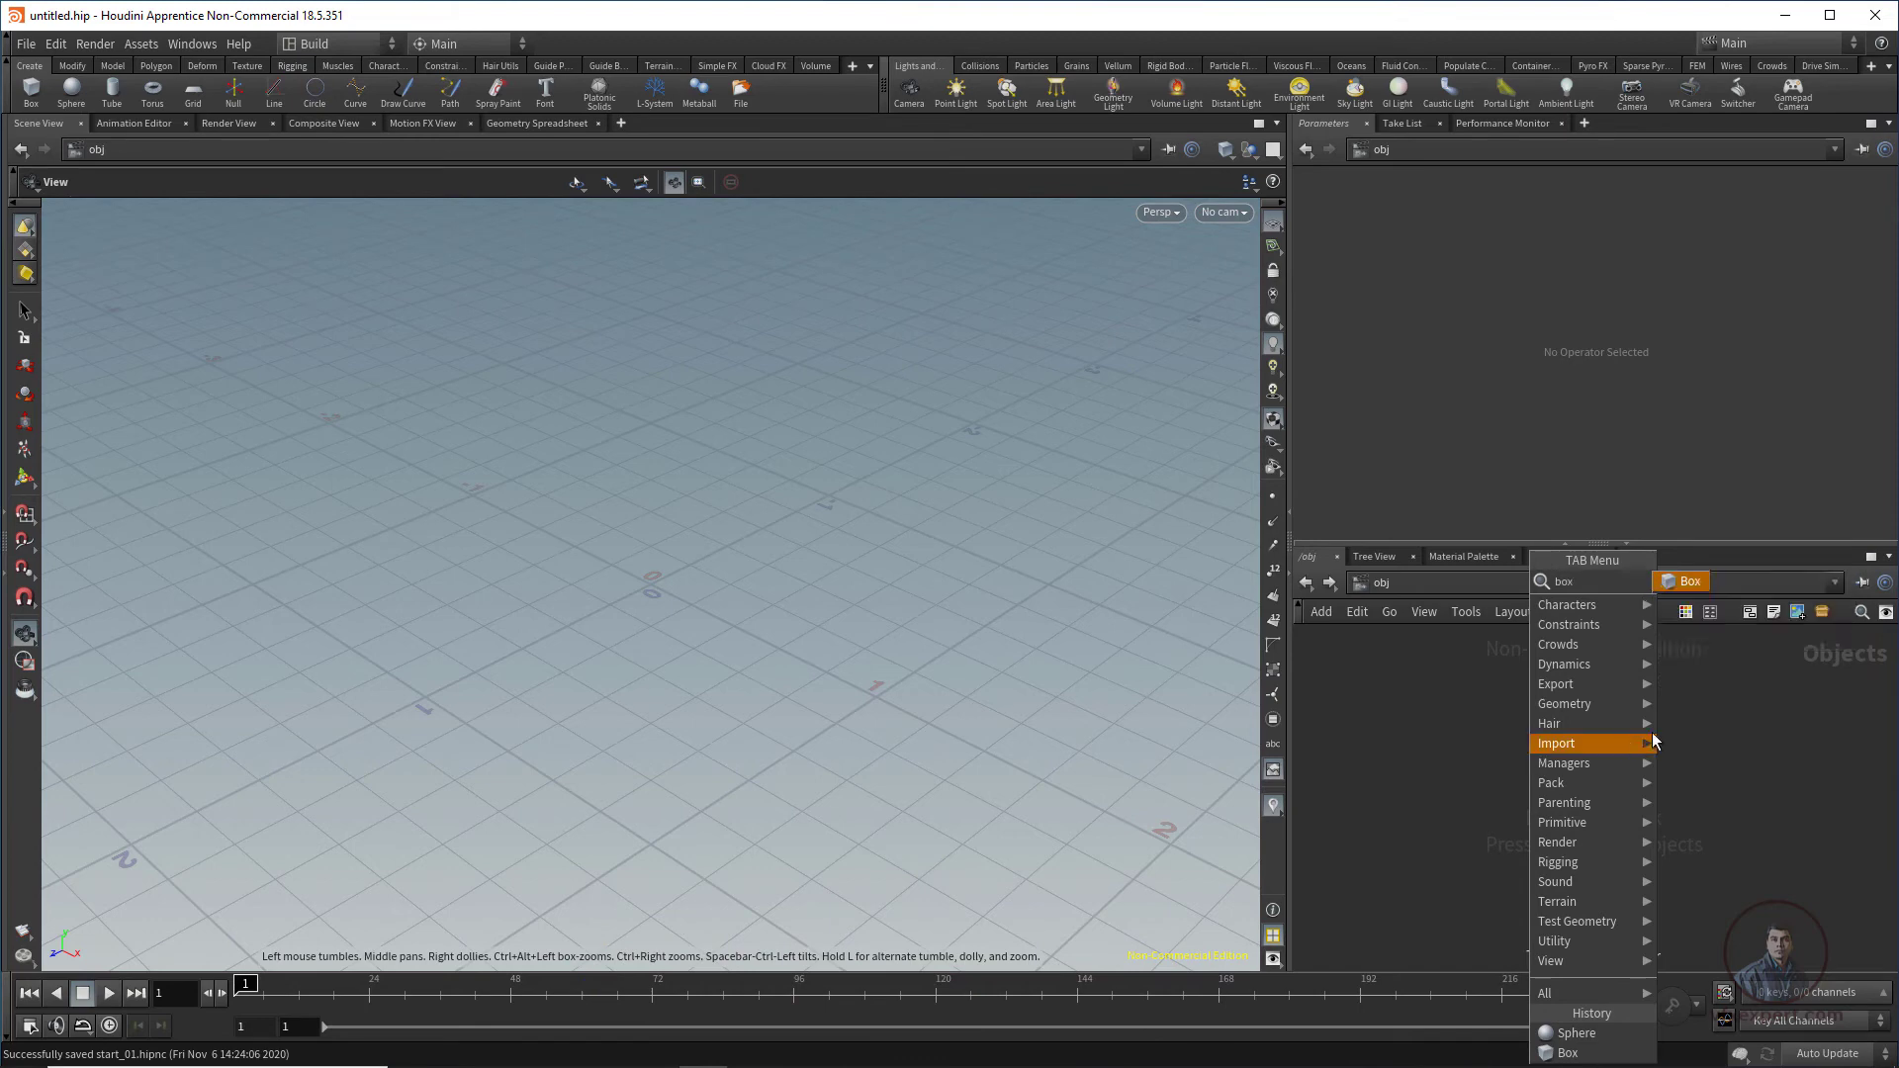
click(1691, 583)
click(1486, 754)
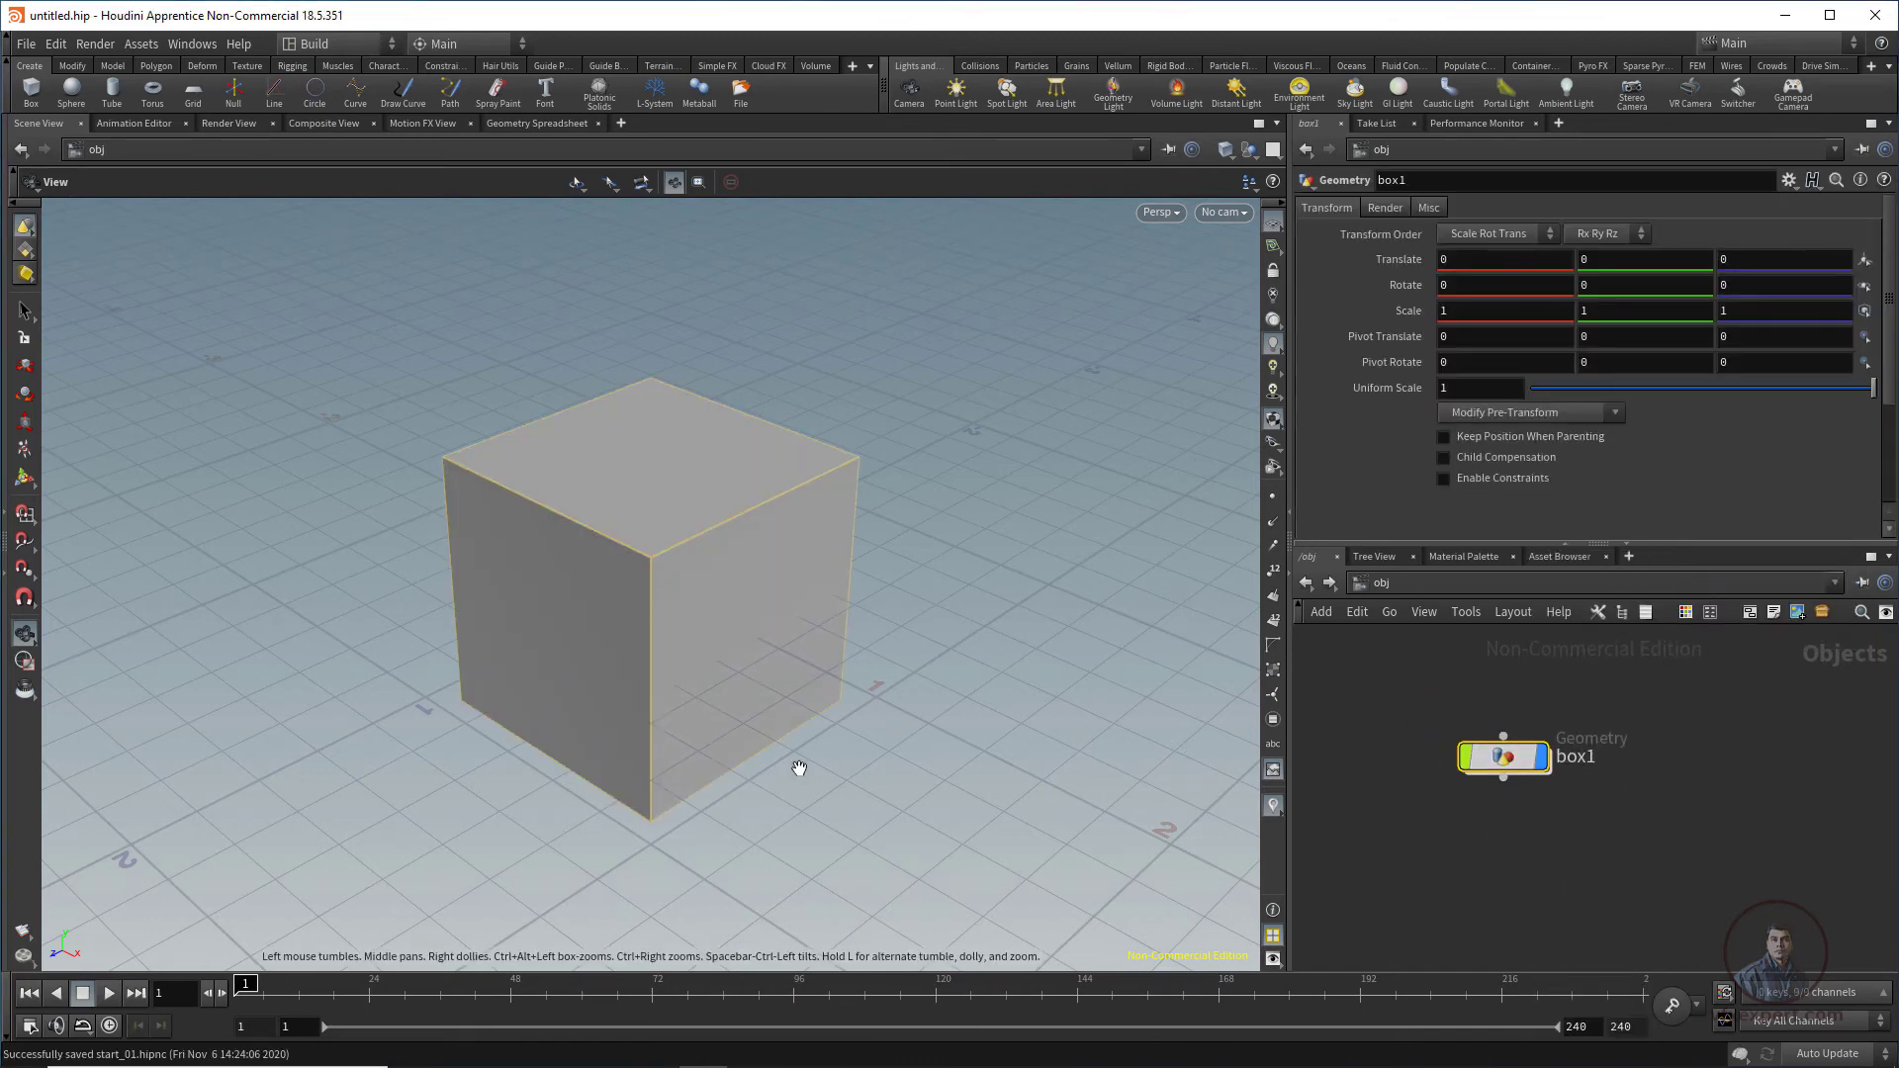
Step: Scale the box into a long flat slab, about 3.22 in X and 0.45 in Y
drag(797, 768, 646, 535)
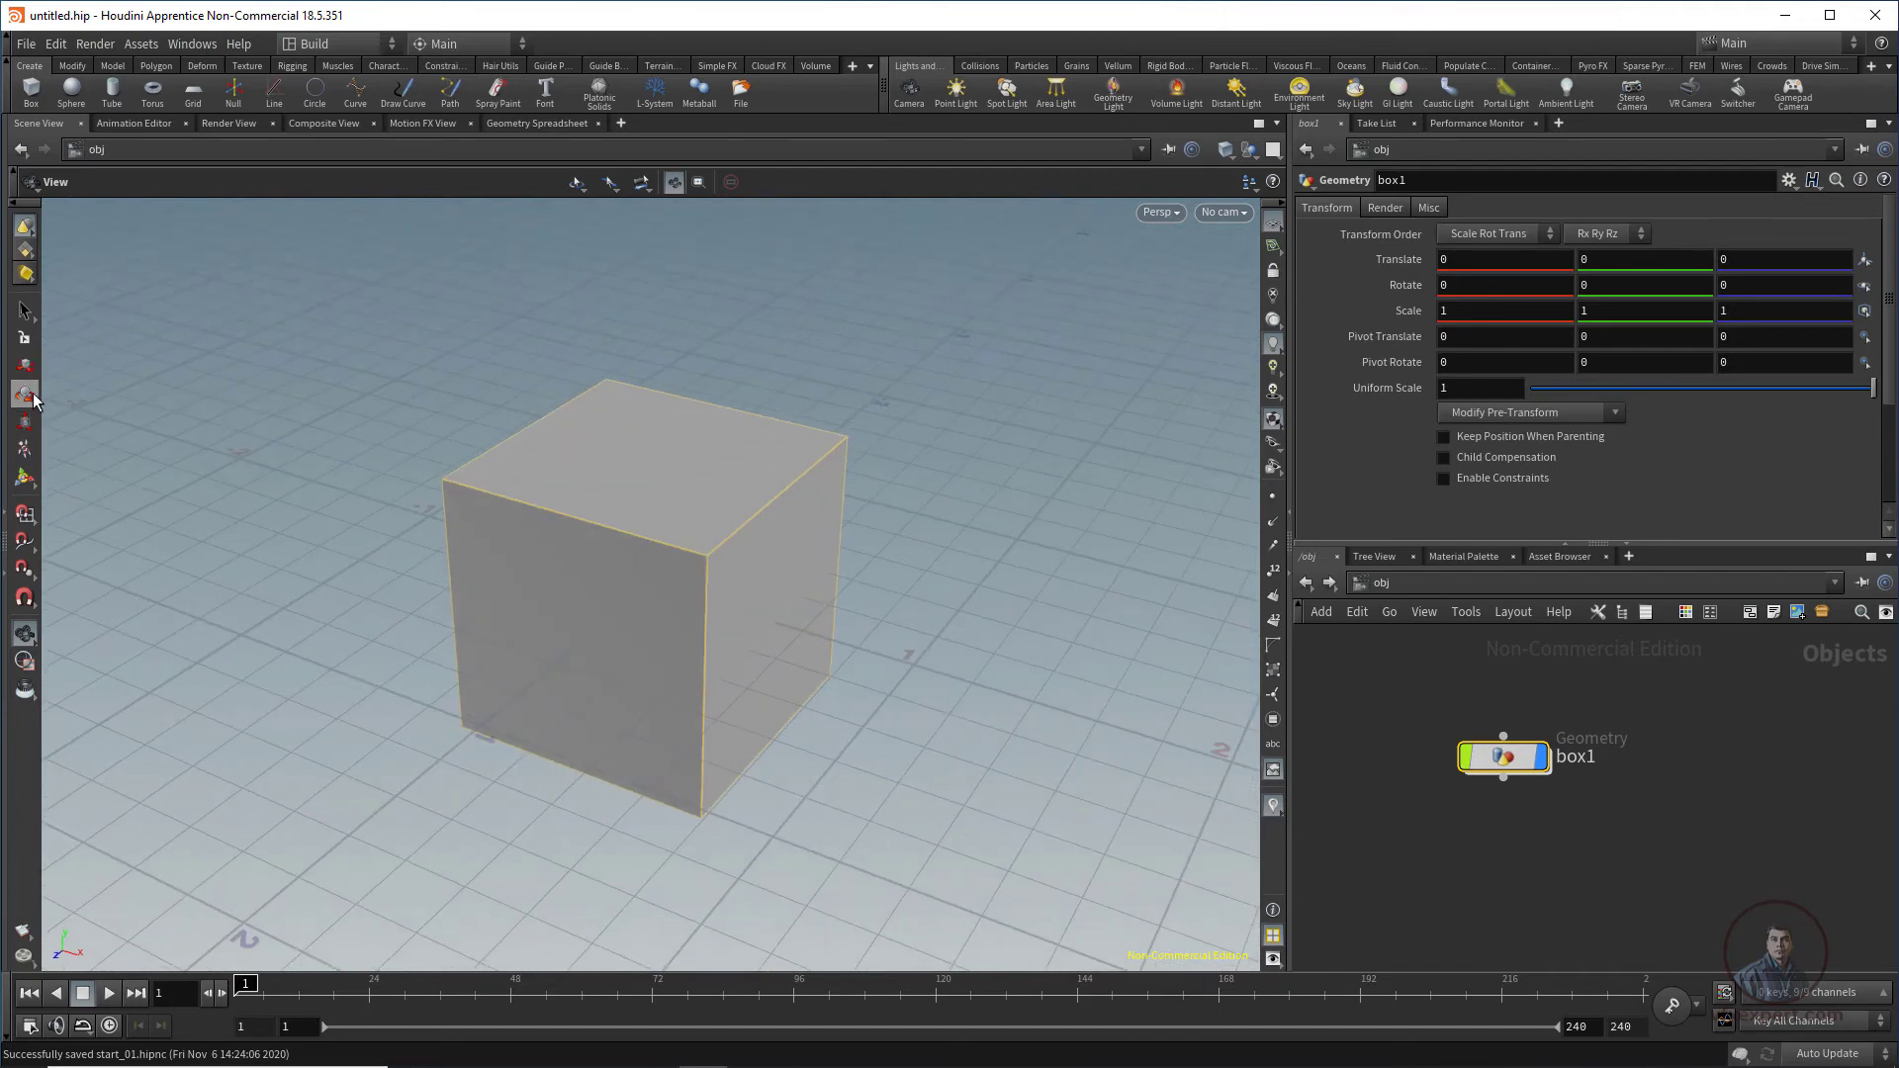
click(25, 422)
mouse_move(760, 619)
mouse_down()
mouse_move(1038, 699)
mouse_move(791, 620)
mouse_up()
drag(653, 495, 654, 551)
alt+drag(618, 772, 662, 746)
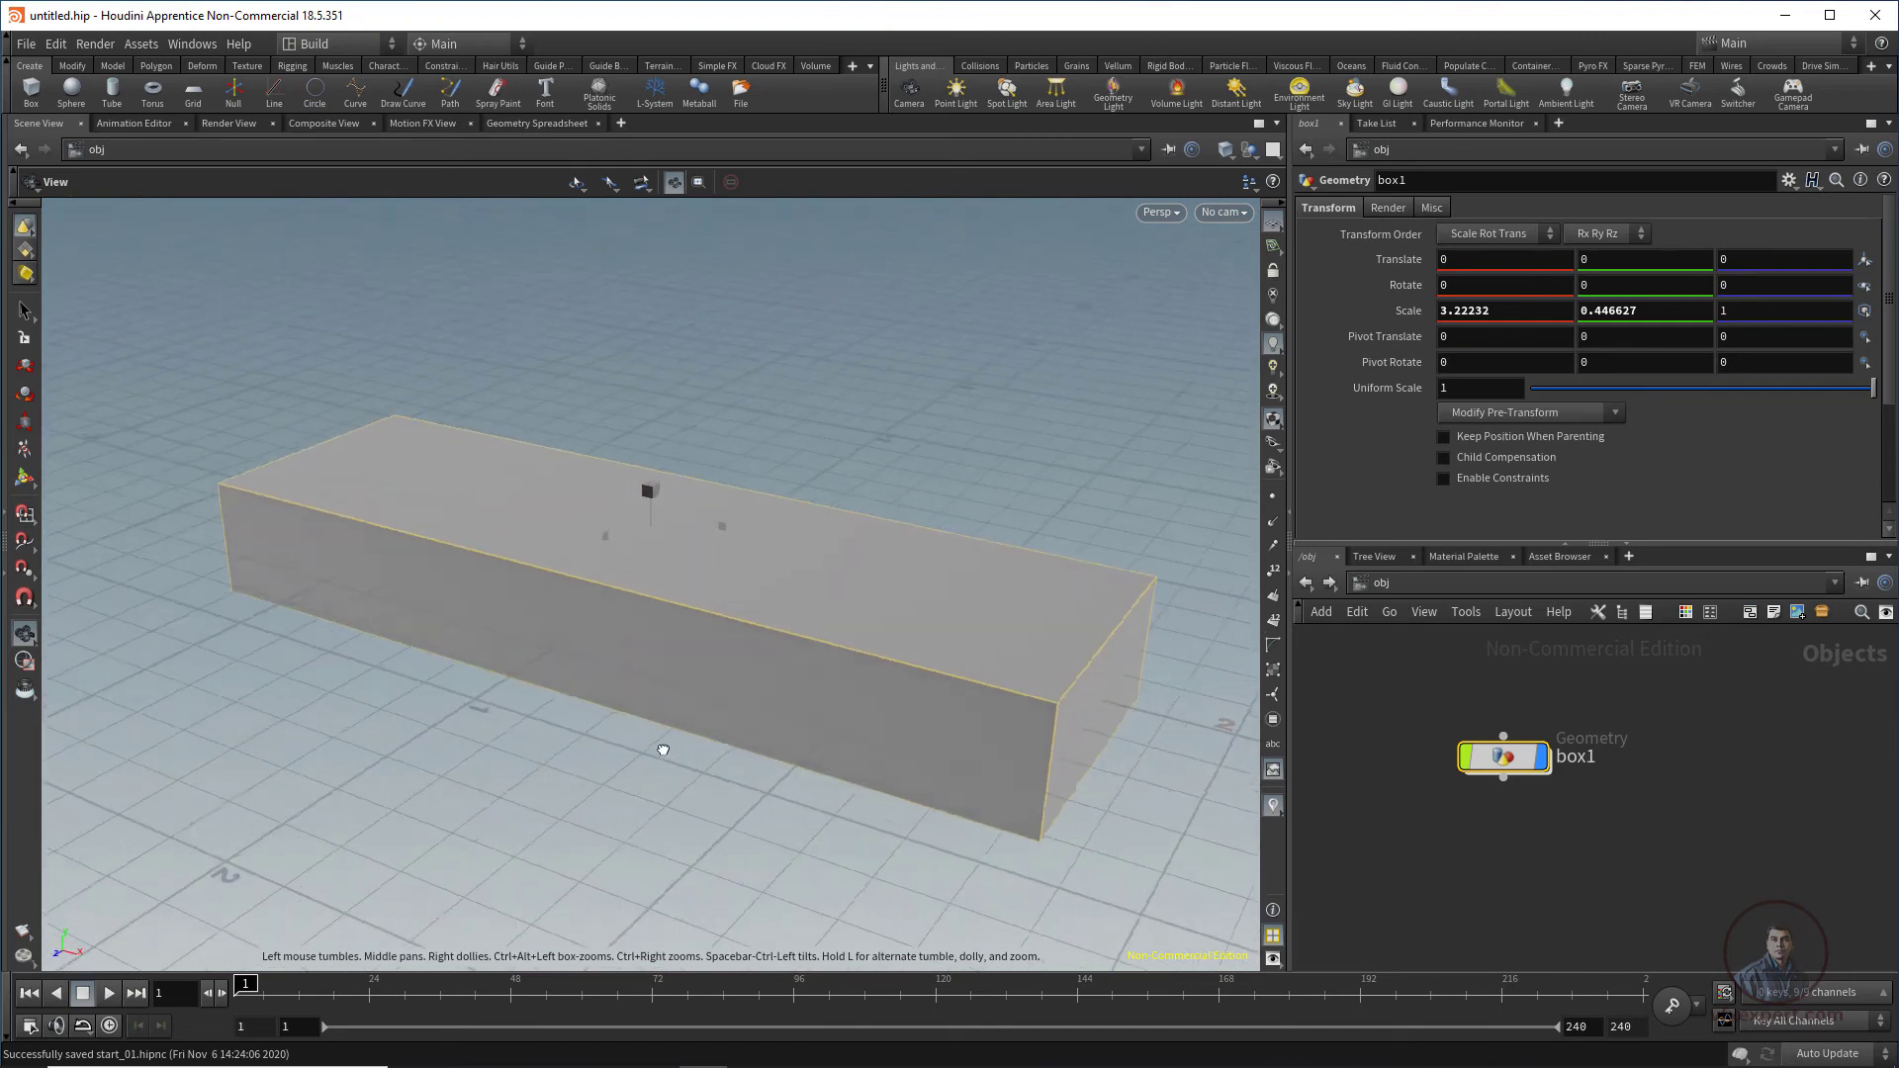
Step: Move the box up along Y to about 0.16
key(e)
alt+drag(727, 871, 763, 822)
click(819, 601)
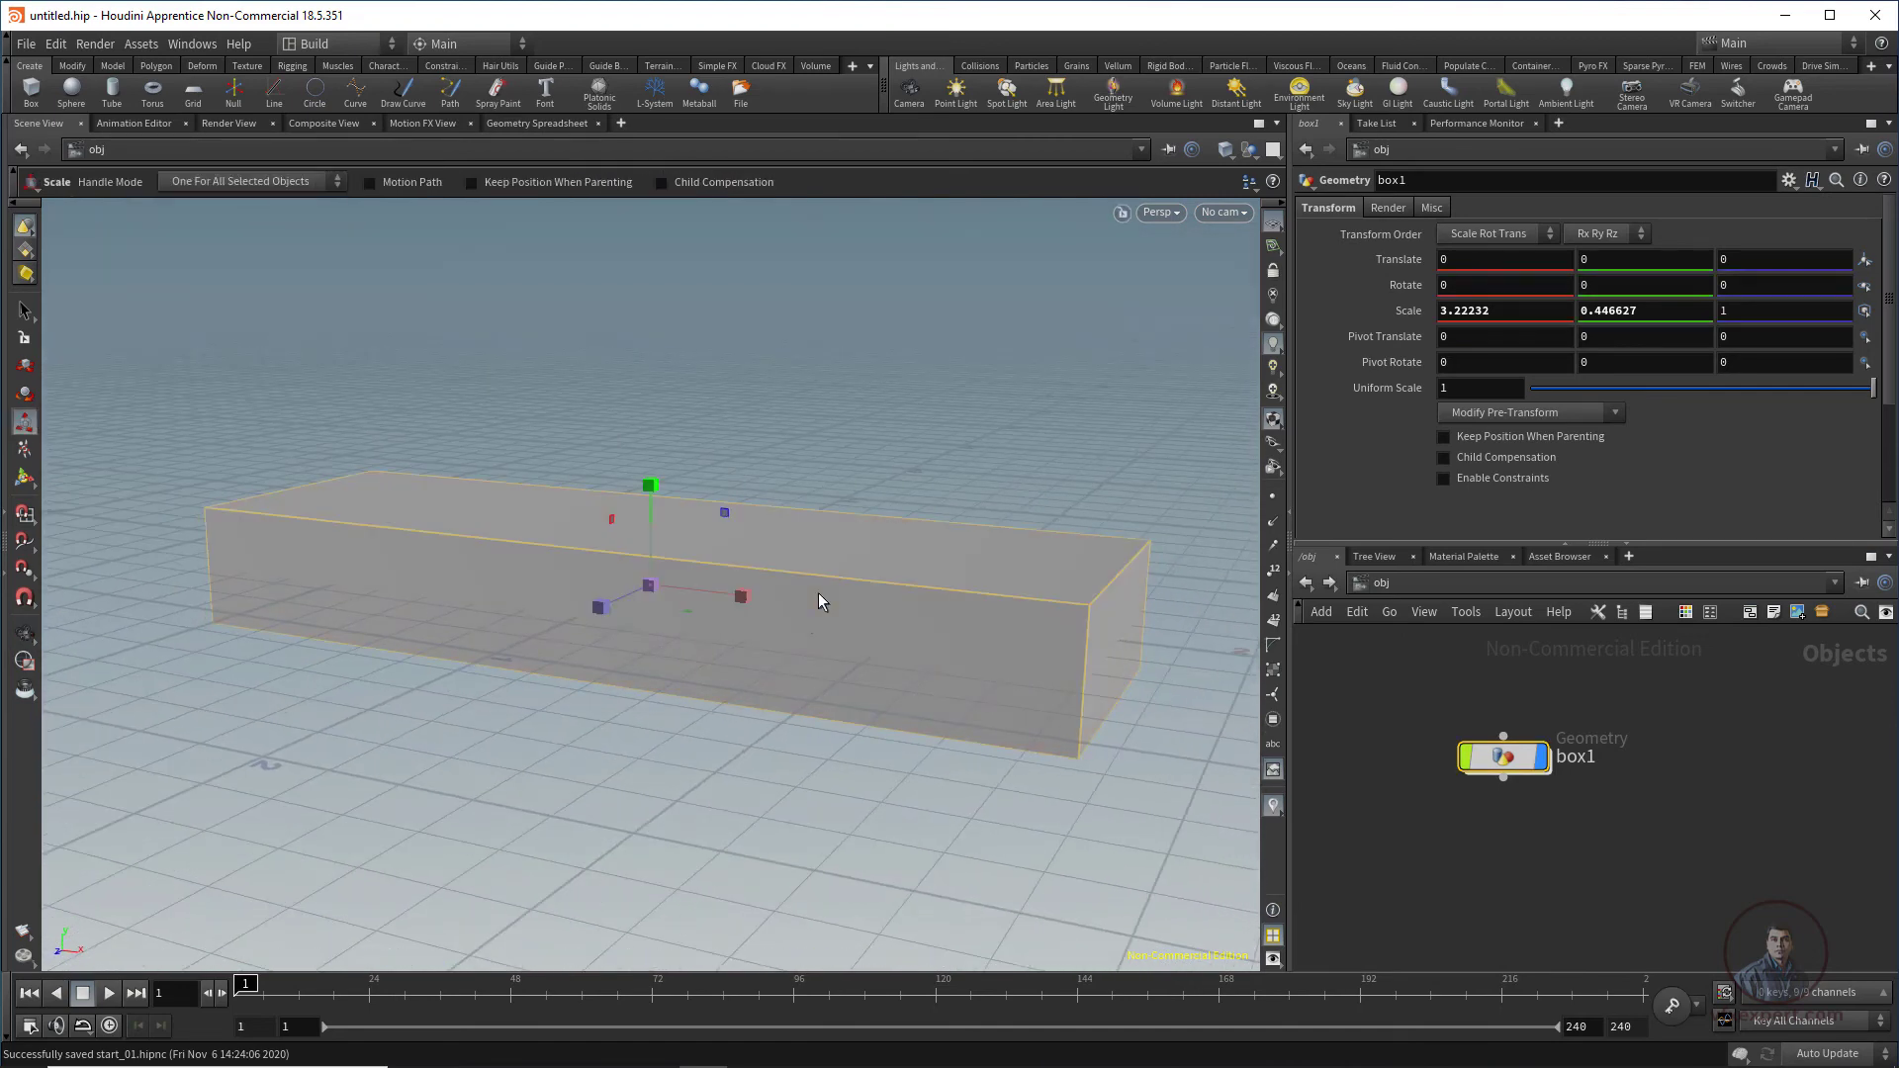
click(25, 366)
drag(651, 485, 870, 436)
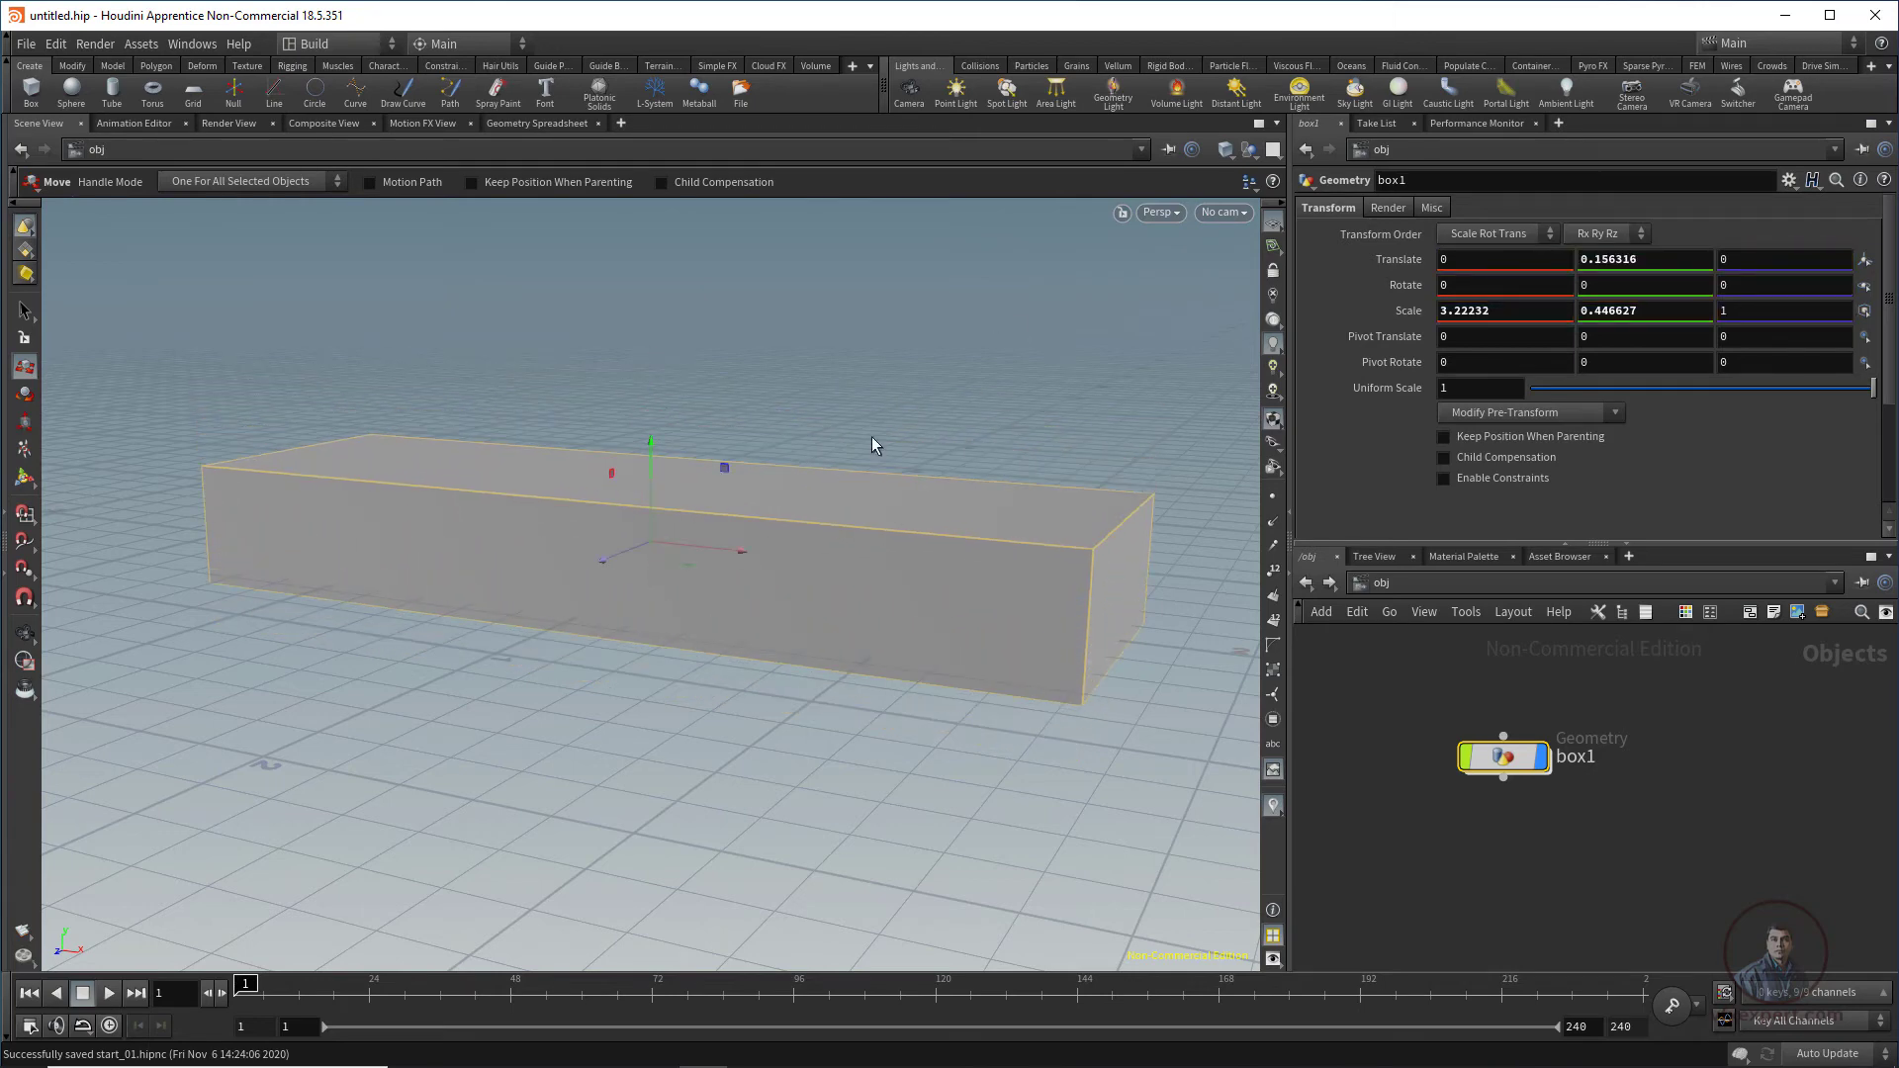
Step: Raise the box to about 0.22 in Y in the front view so its base meets the grid, then restore the perspective view
click(1173, 213)
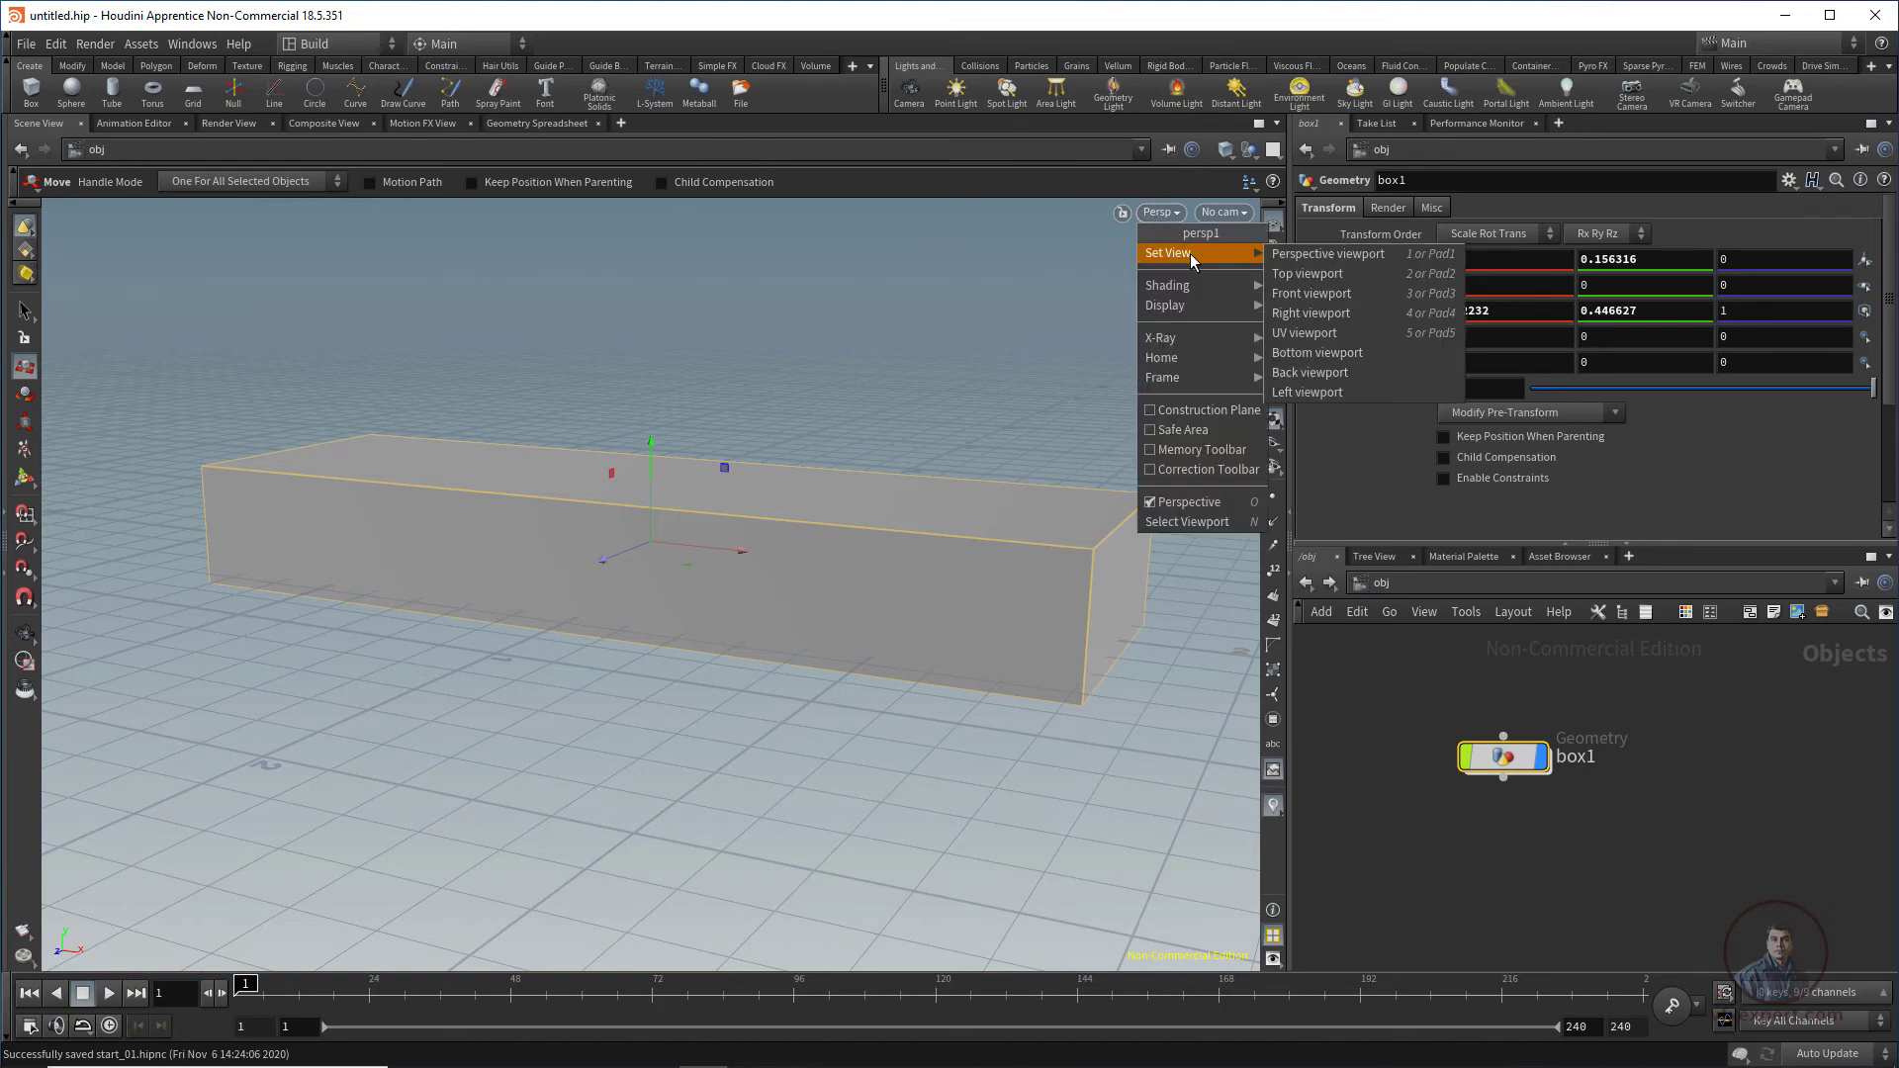
mouse_move(1191, 253)
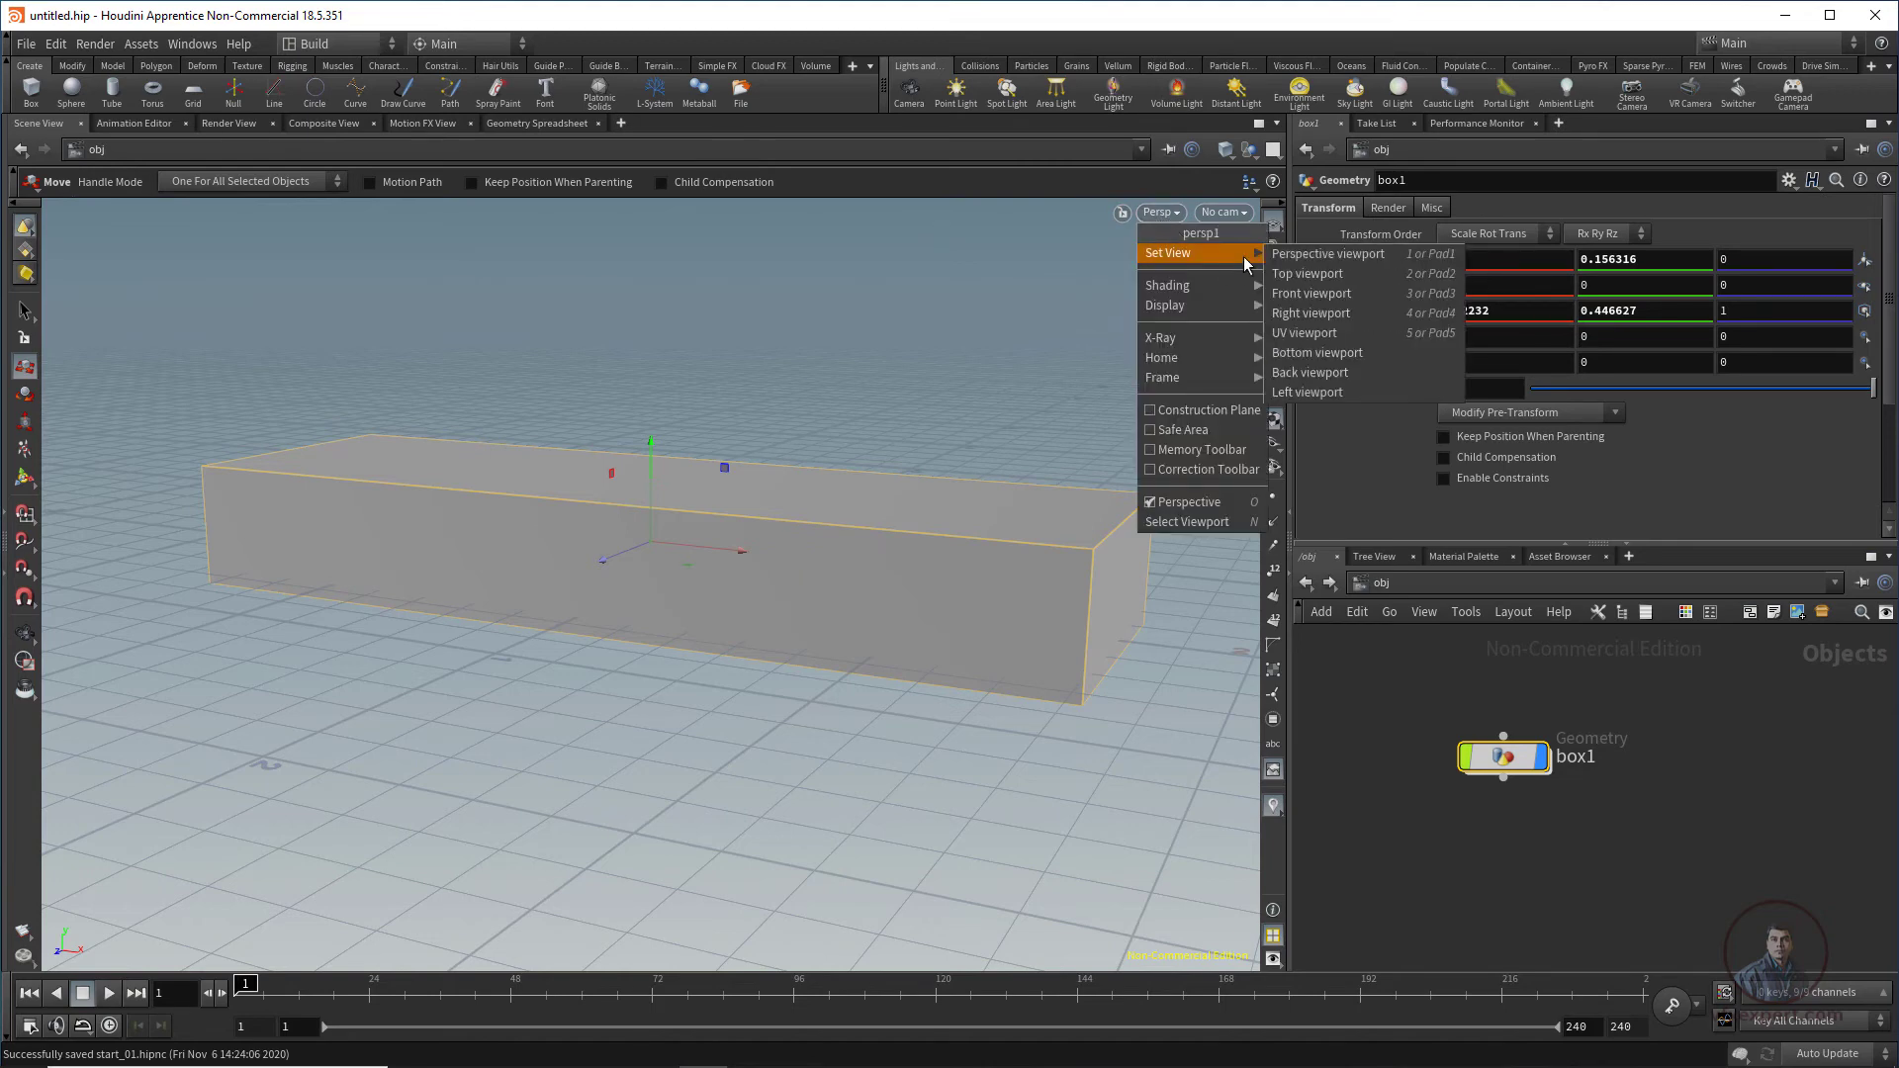
click(1313, 292)
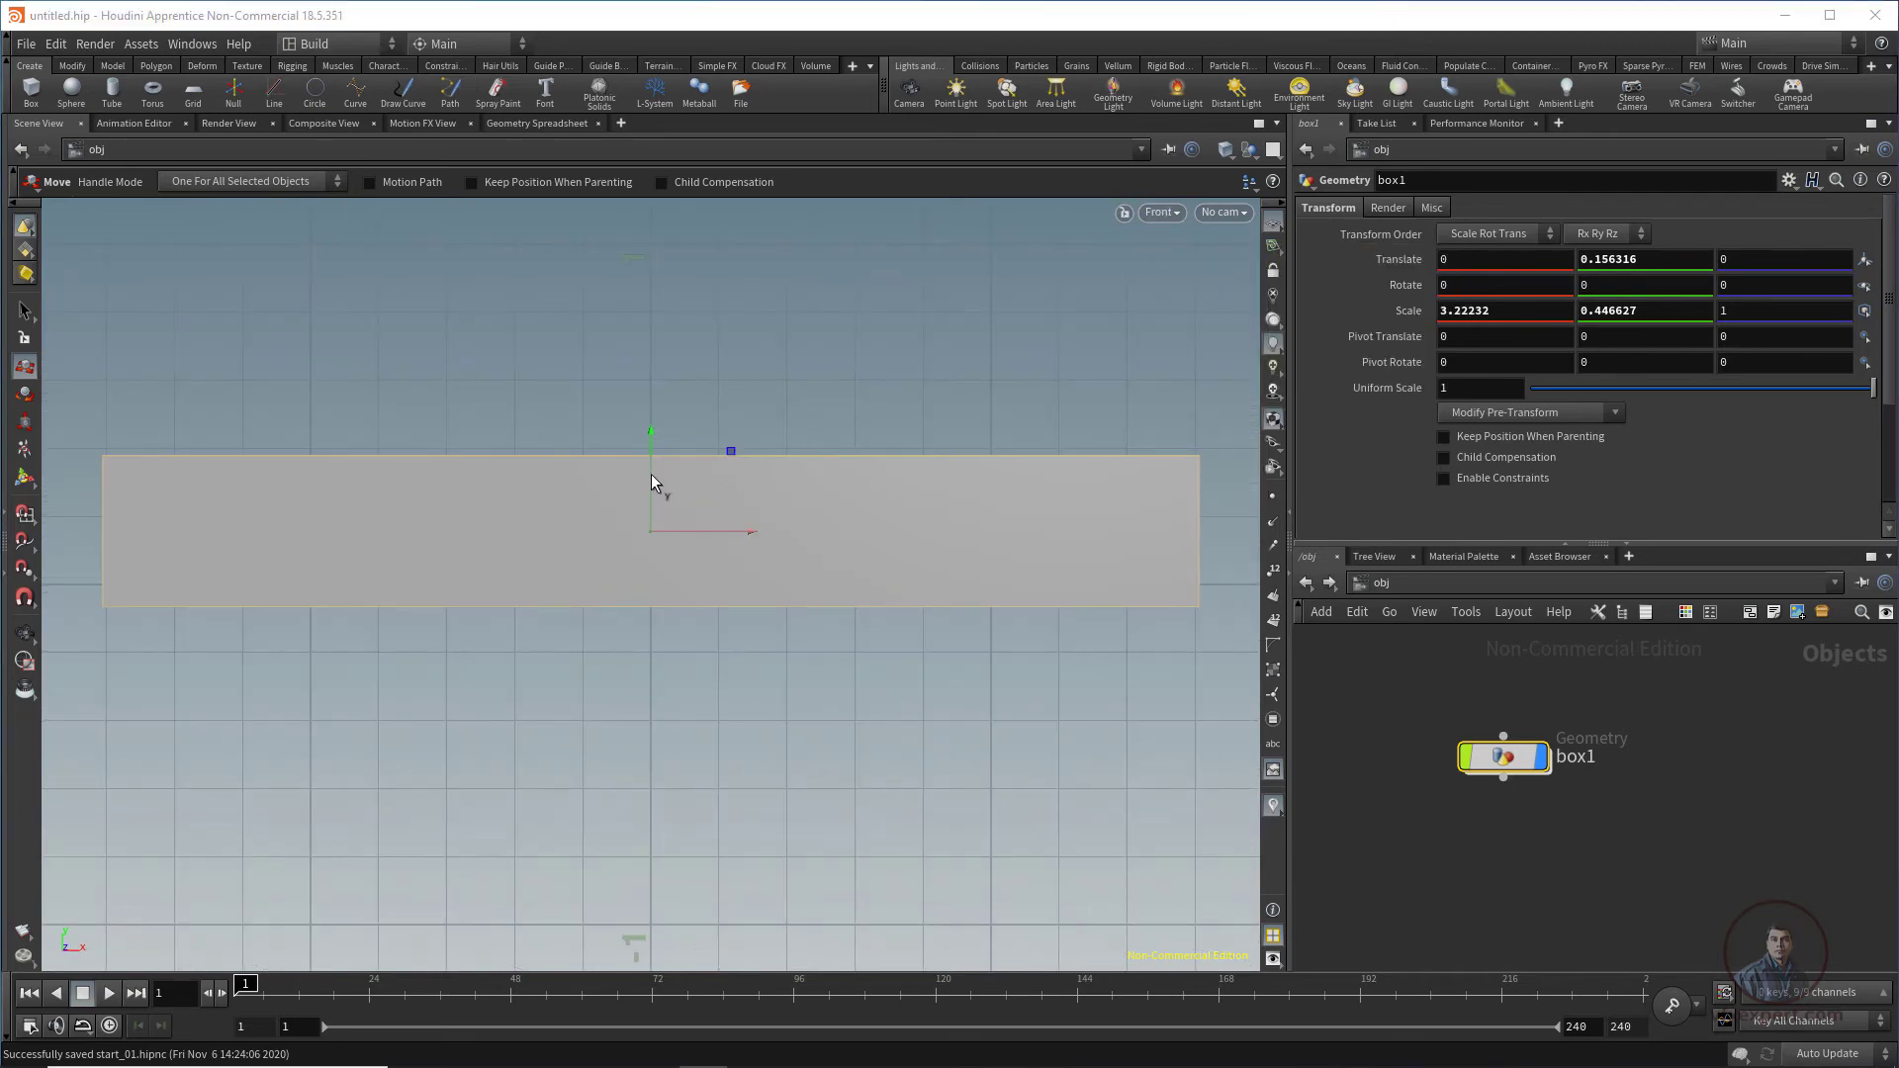
drag(653, 437, 691, 413)
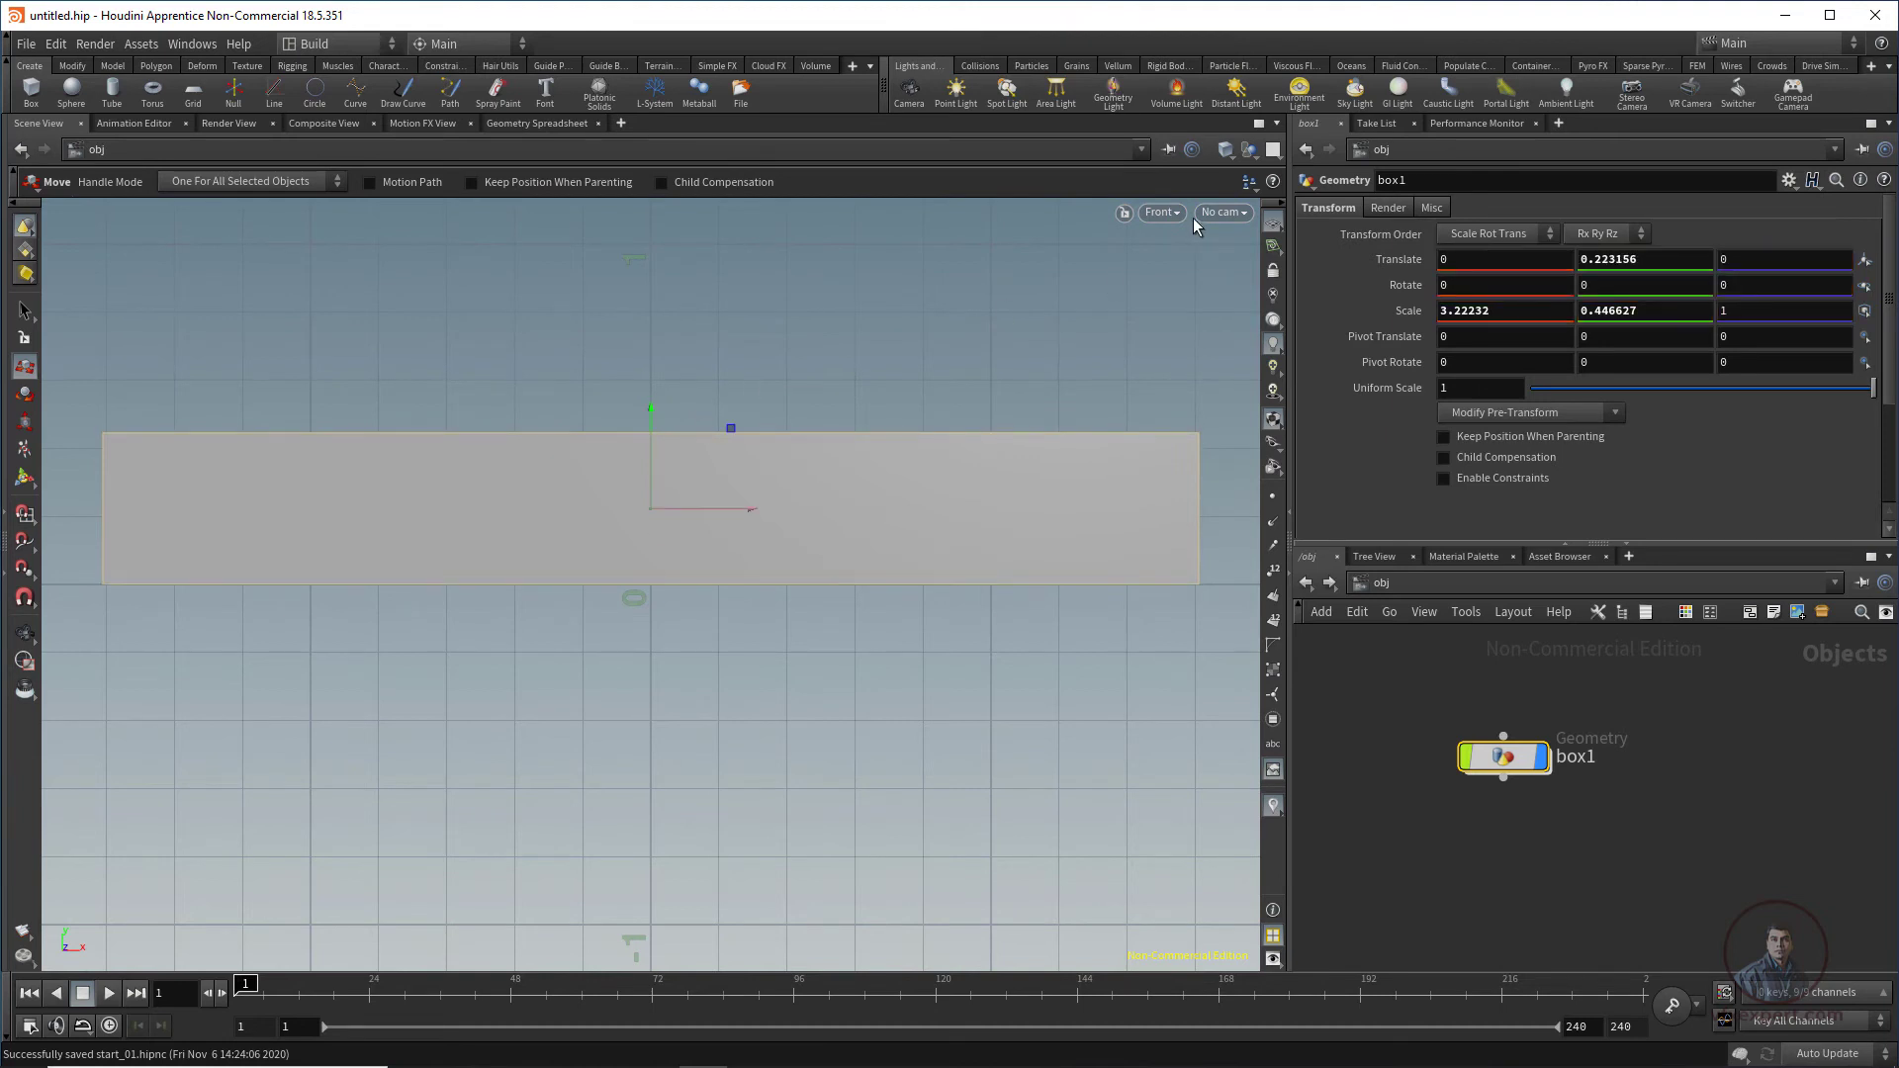
click(1173, 212)
mouse_move(1187, 252)
click(1302, 258)
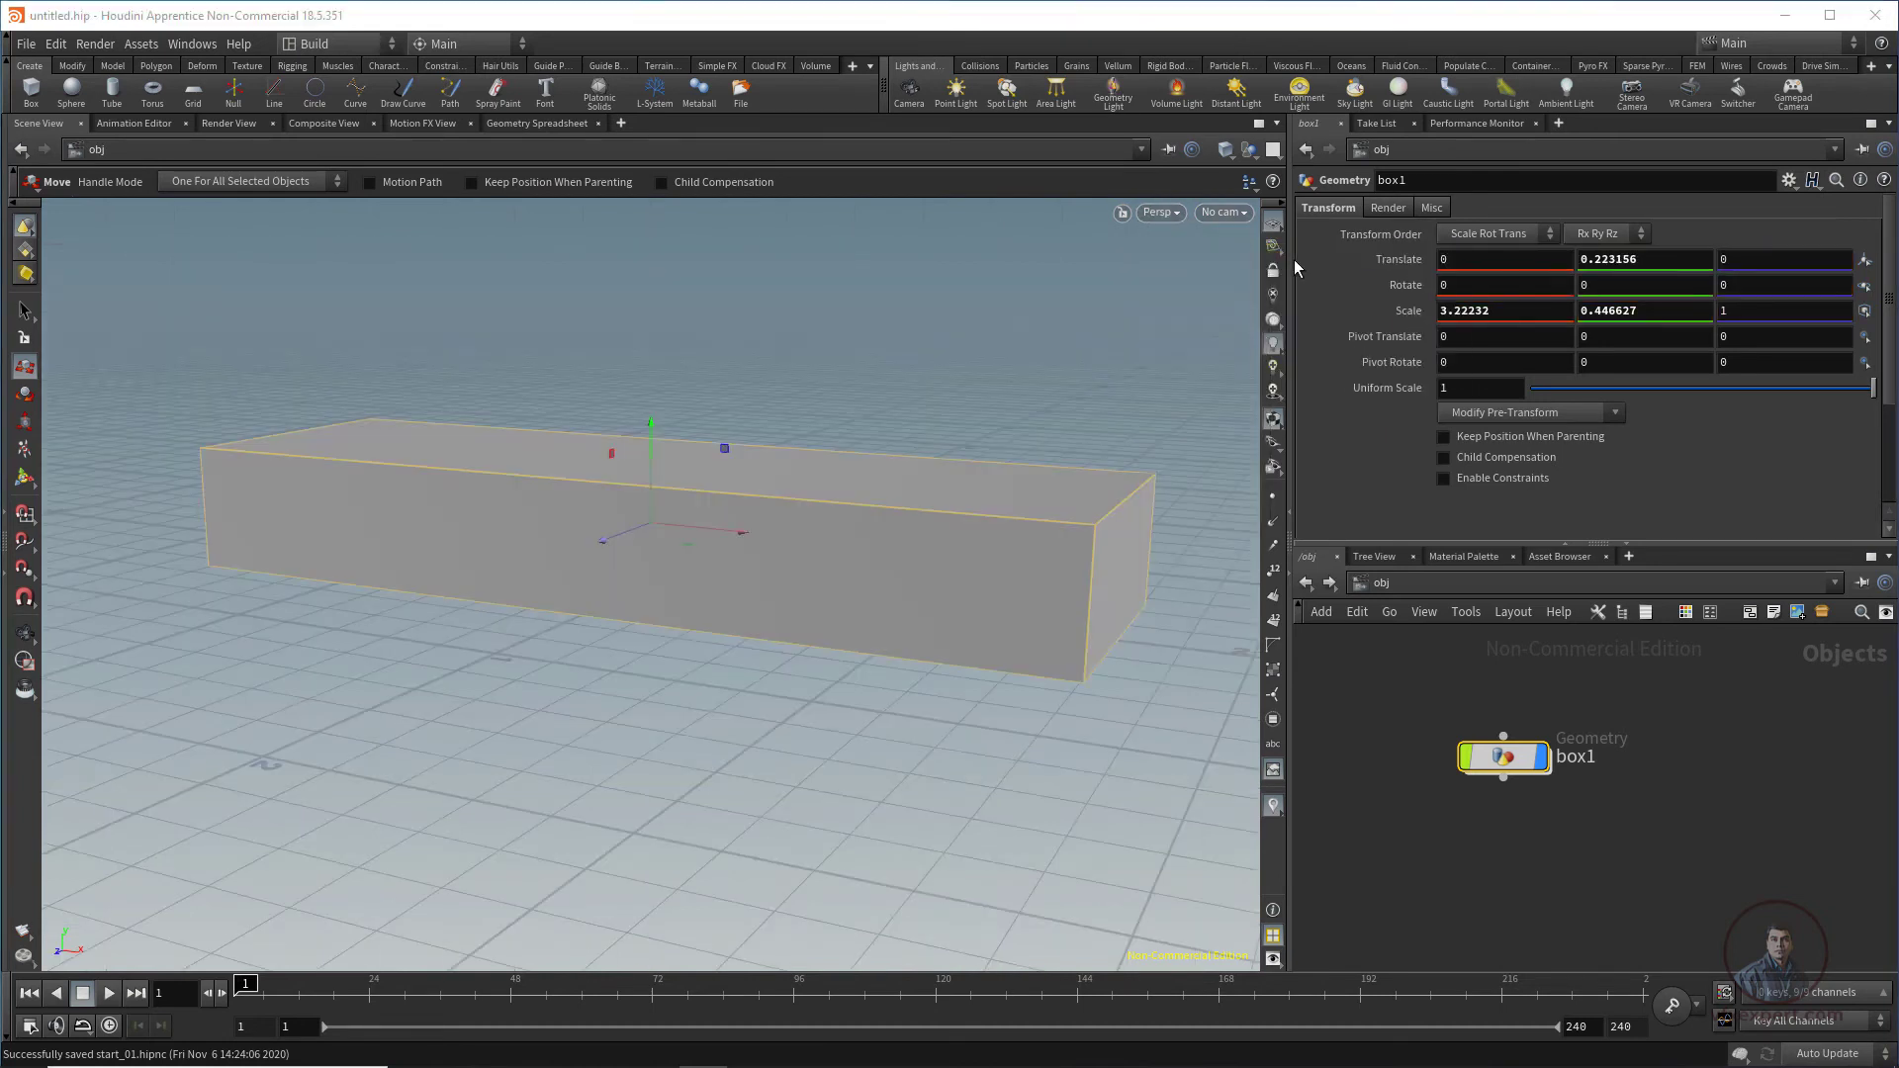
Step: Deselect the box and place a Font object above it, at about -0.24, 0.81, -0.18
click(884, 373)
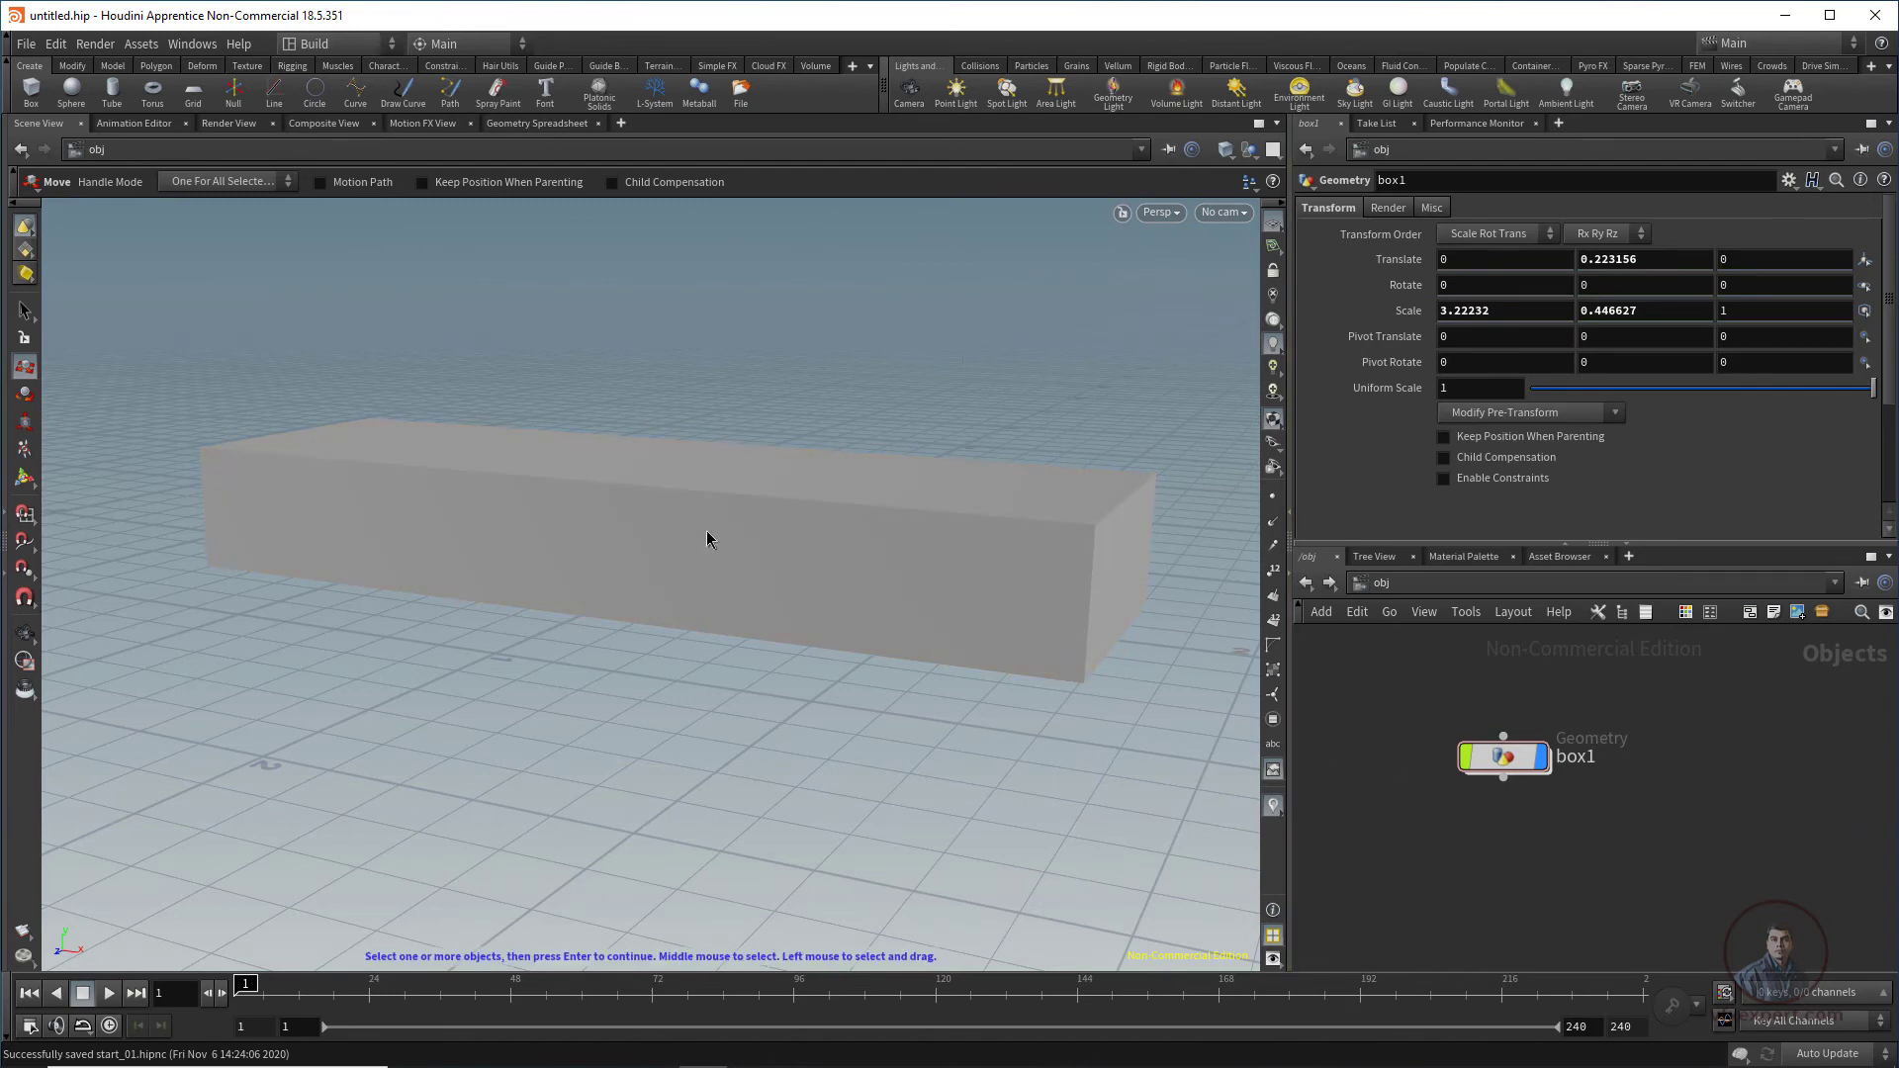
alt+drag(874, 794, 877, 810)
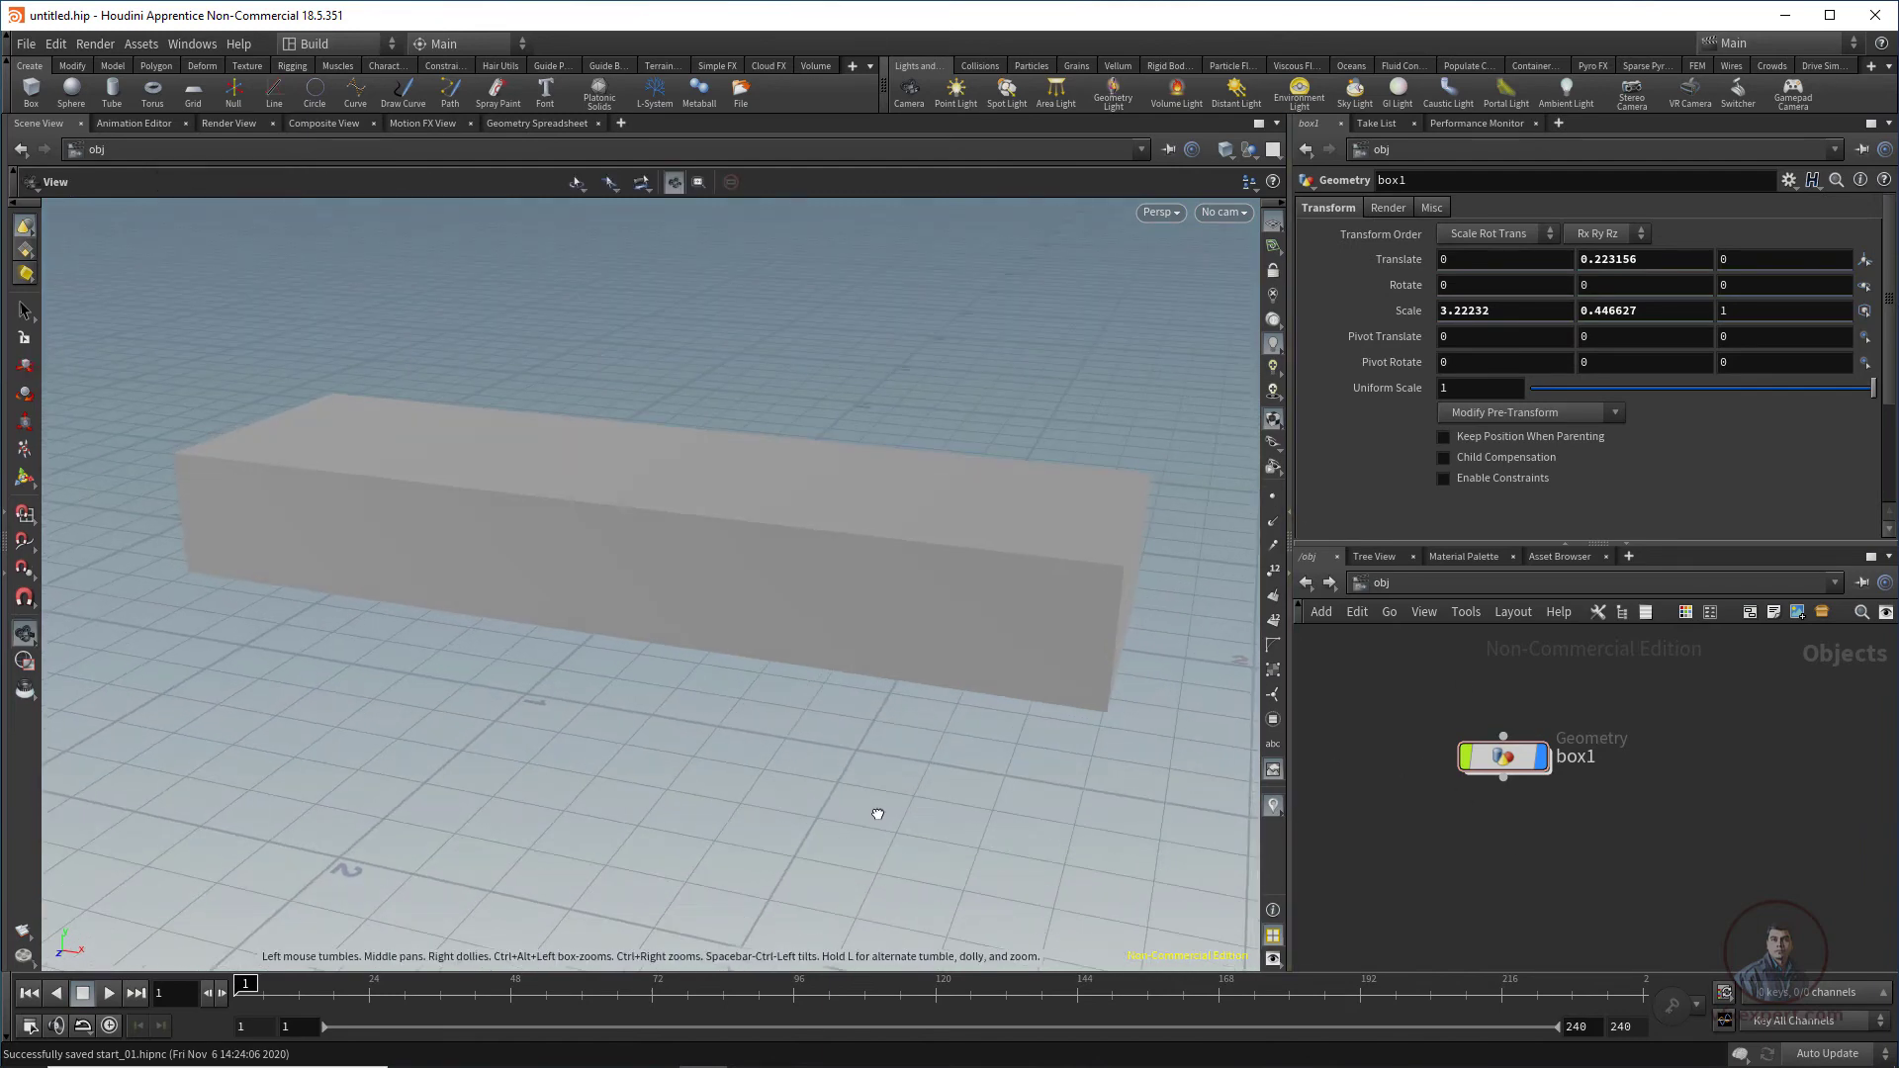
click(545, 91)
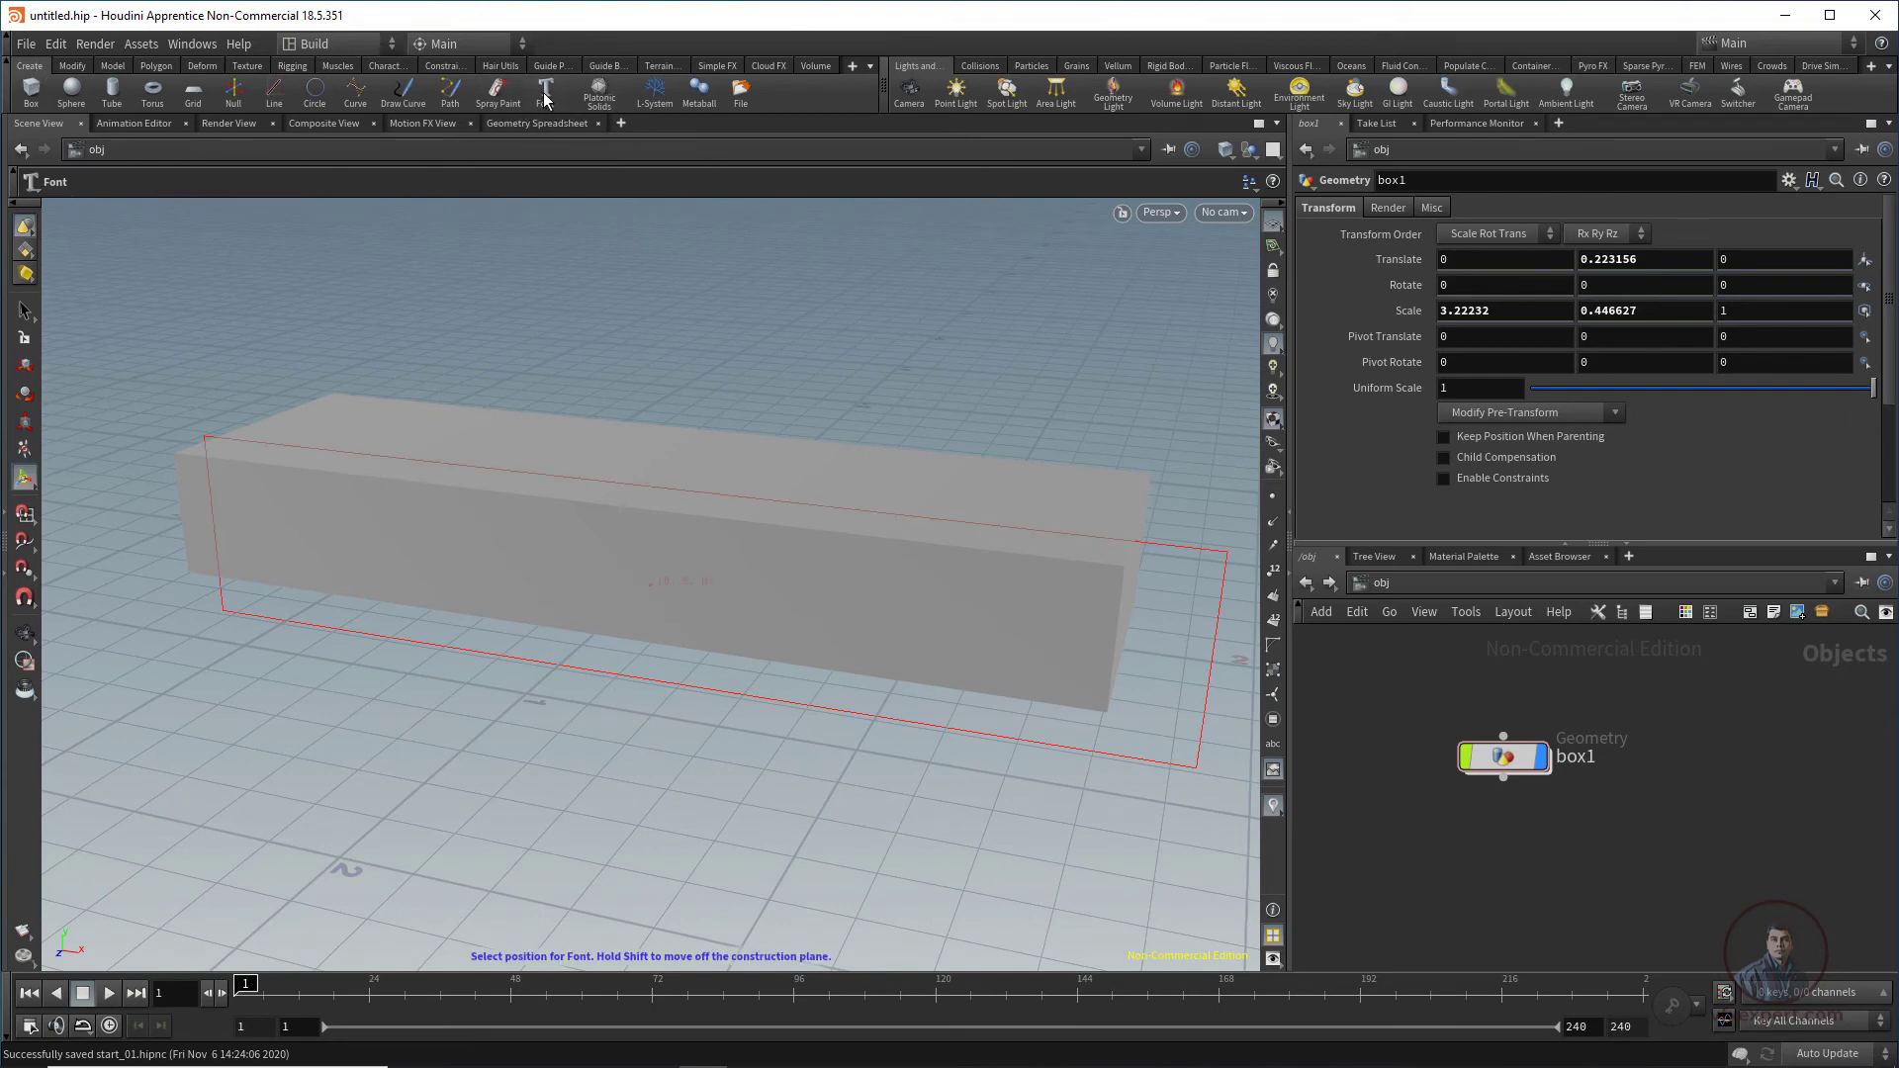
click(607, 380)
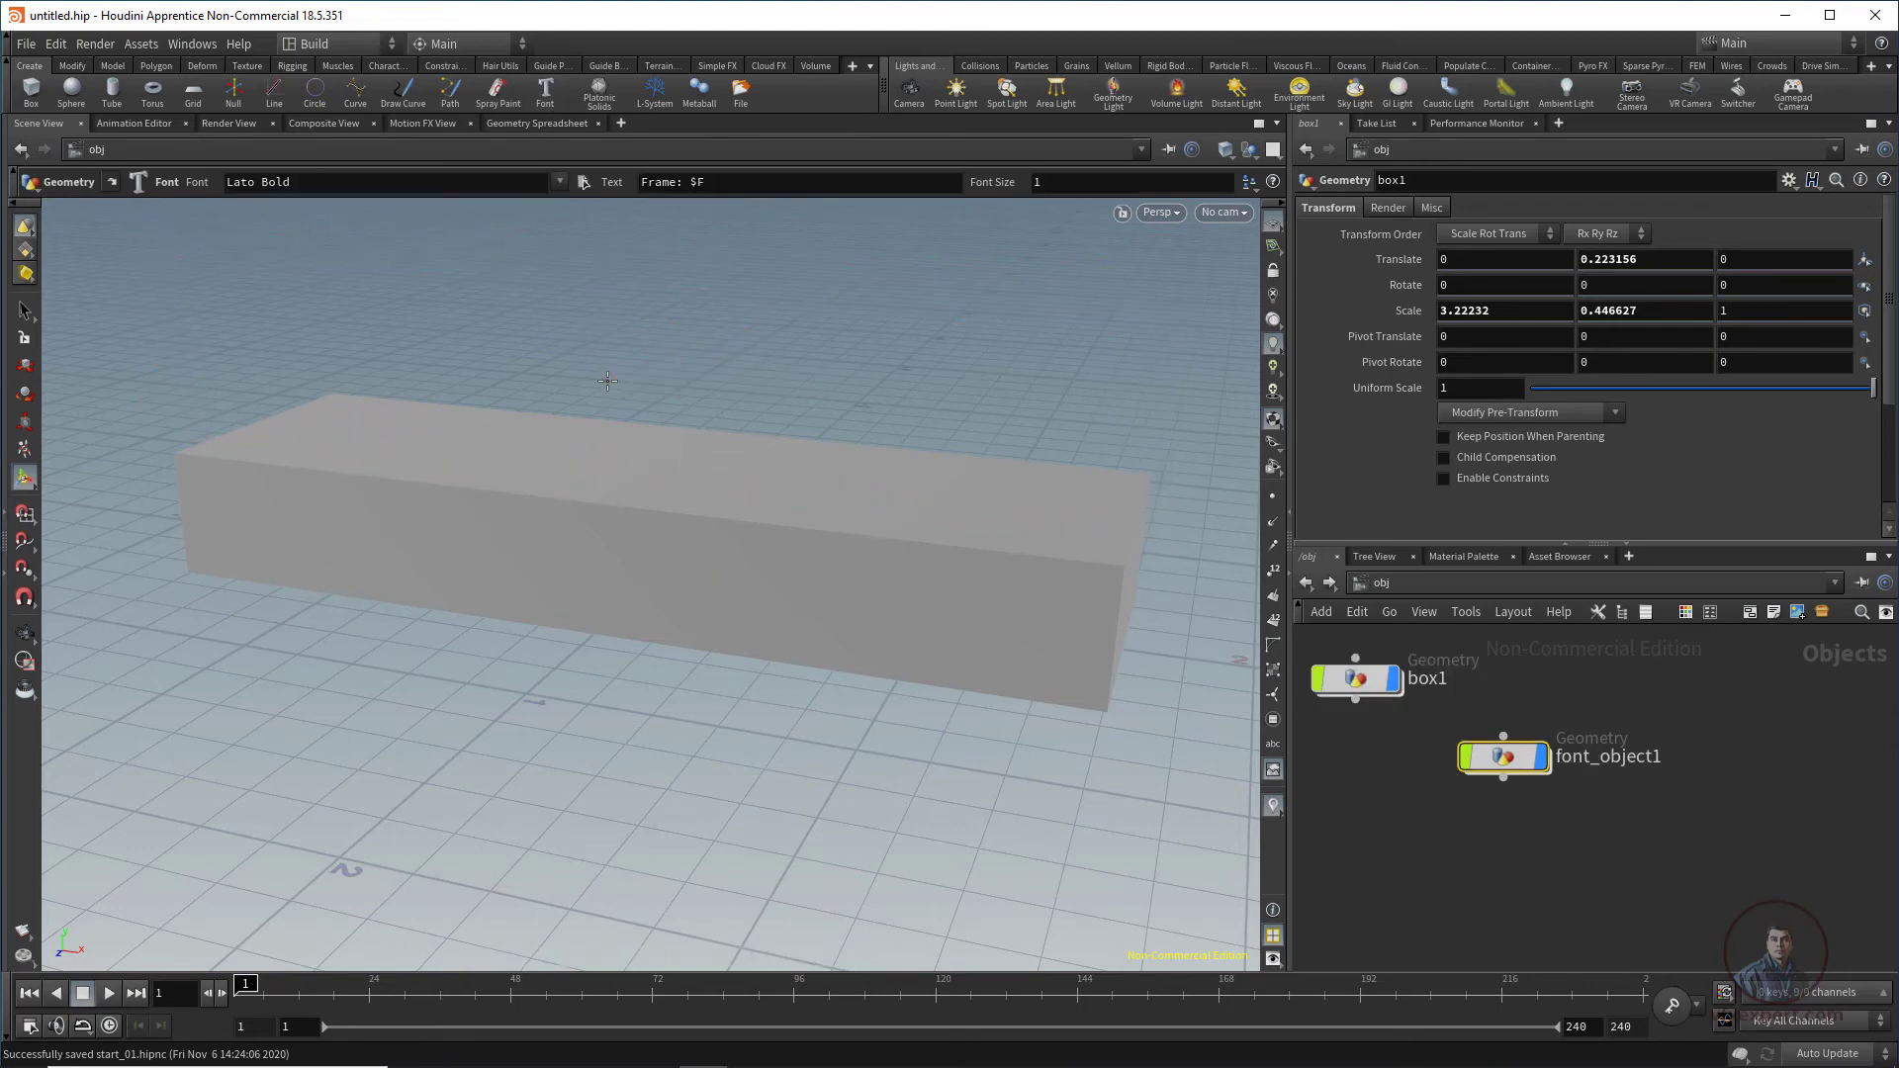
drag(608, 334, 623, 279)
key(l)
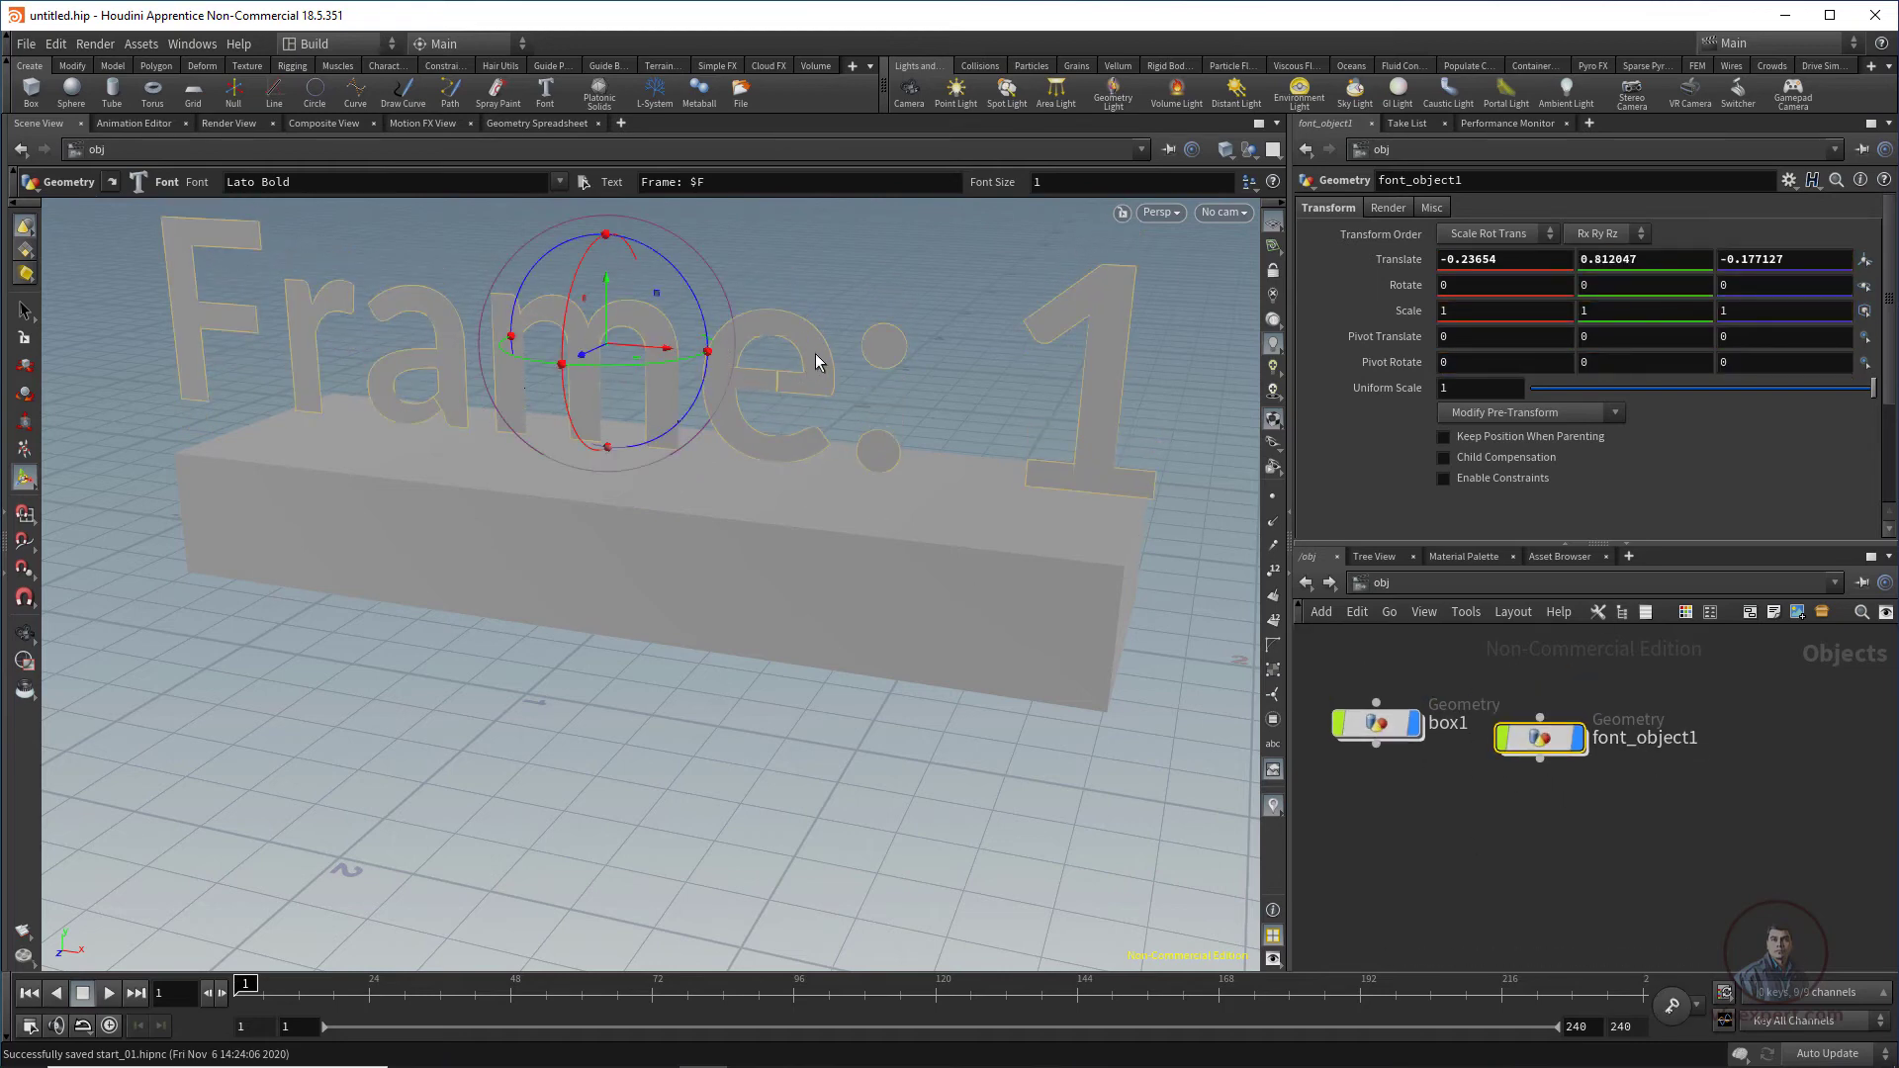
Step: Enter the font object's geometry network and set the font1 node's text to "Houdini FX"
double_click(1547, 743)
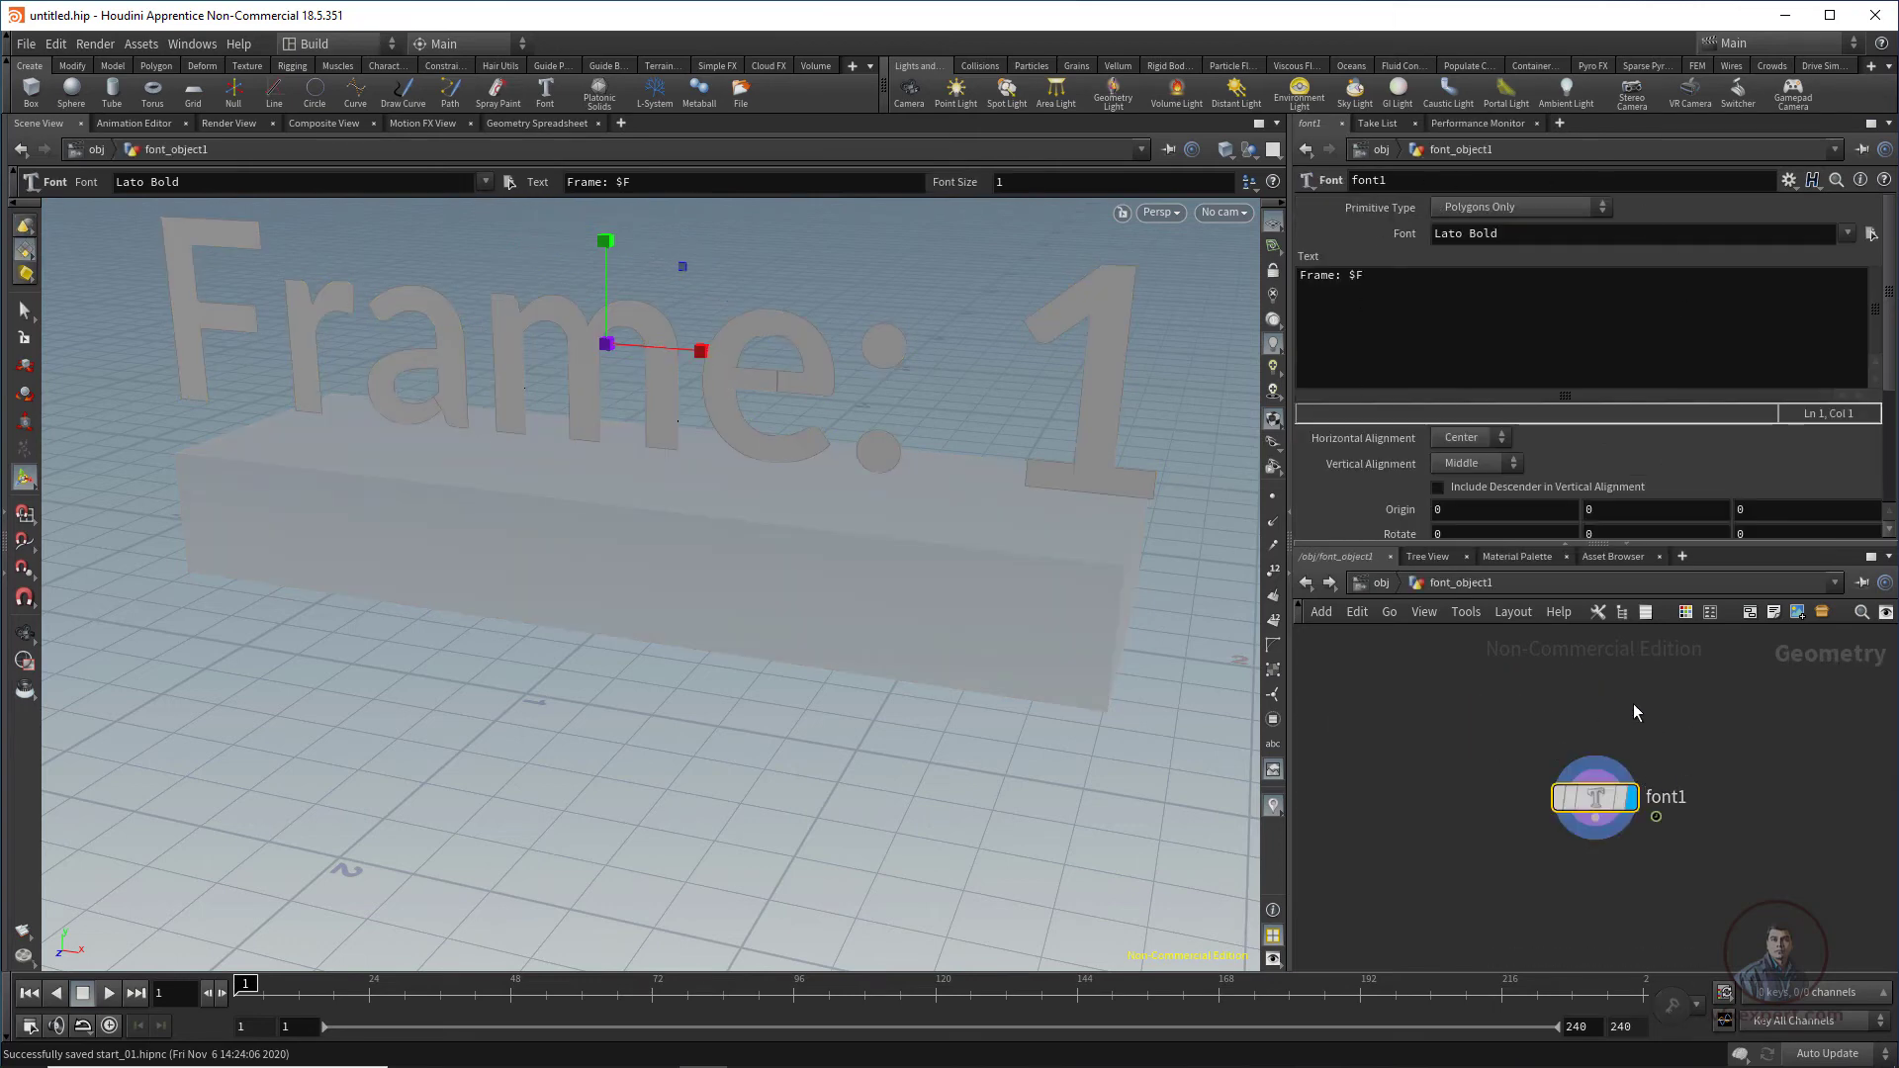
mouse_move(1644, 811)
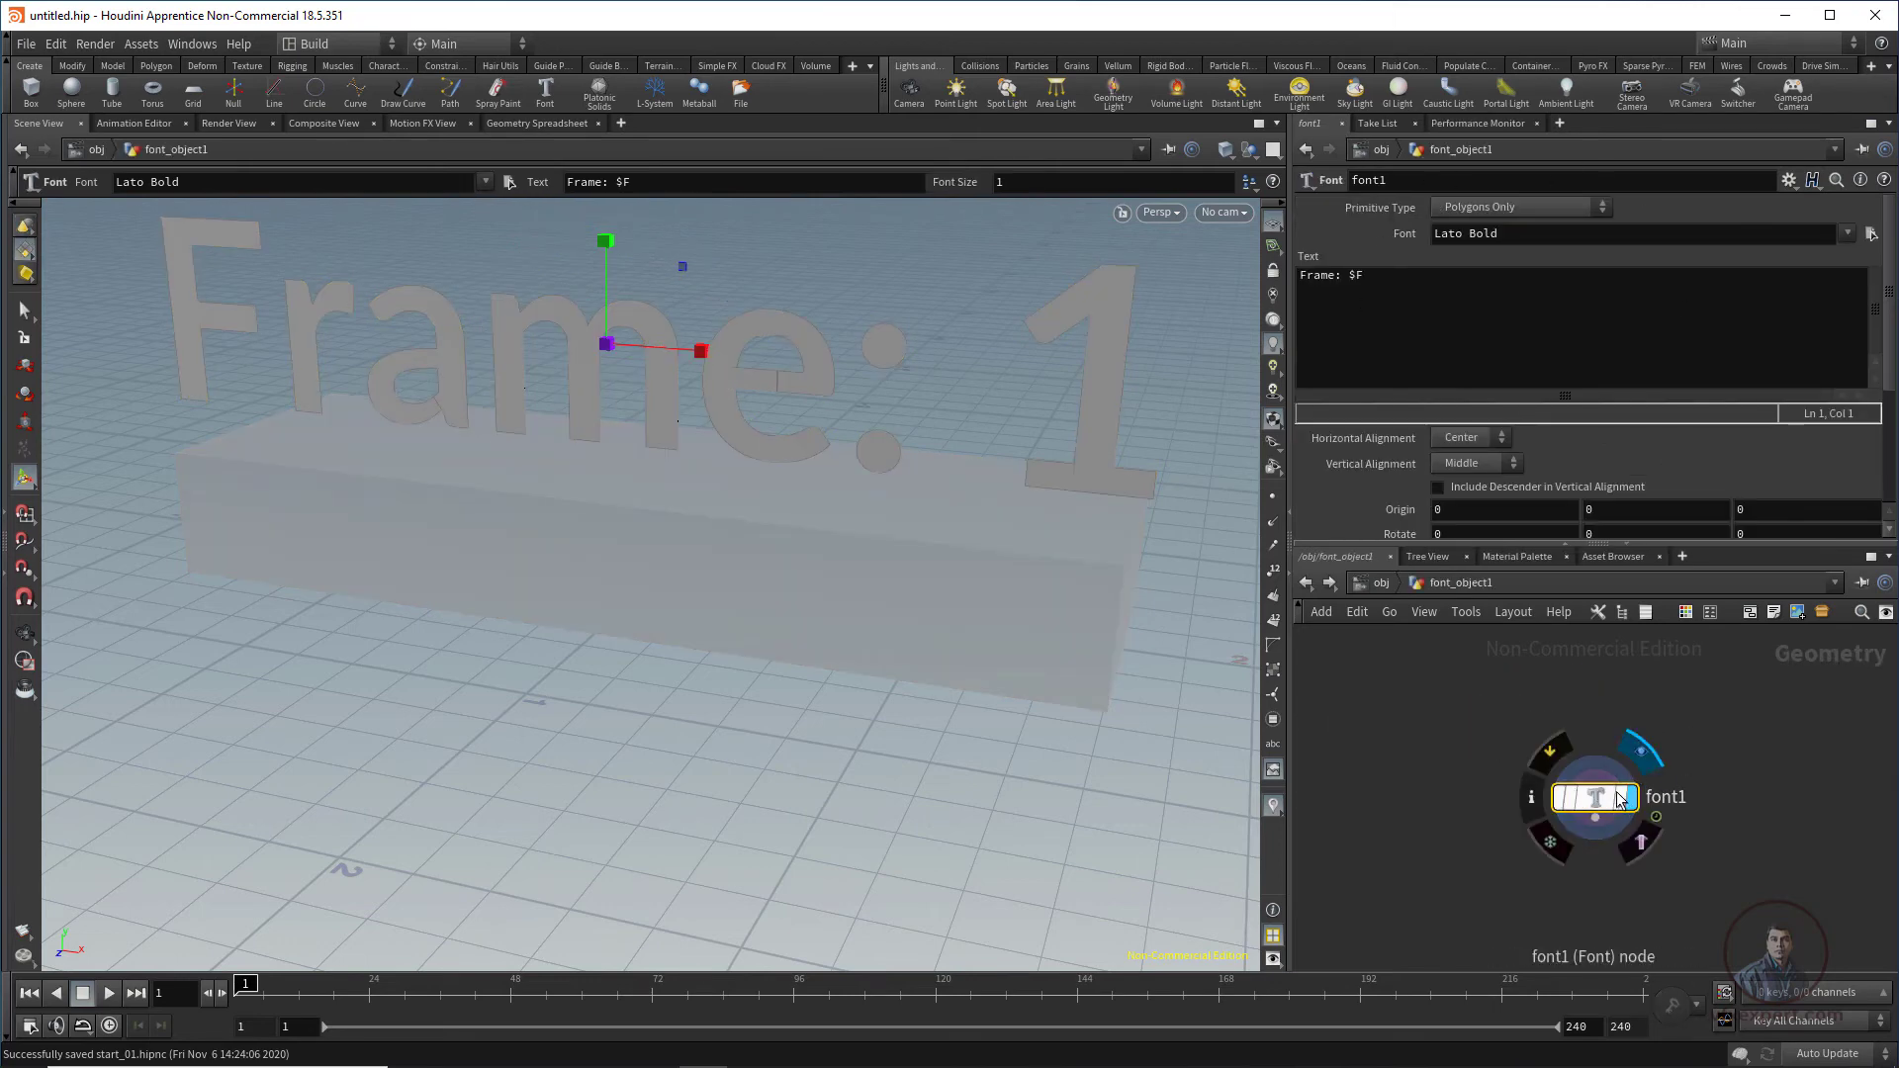
drag(1604, 809, 1543, 778)
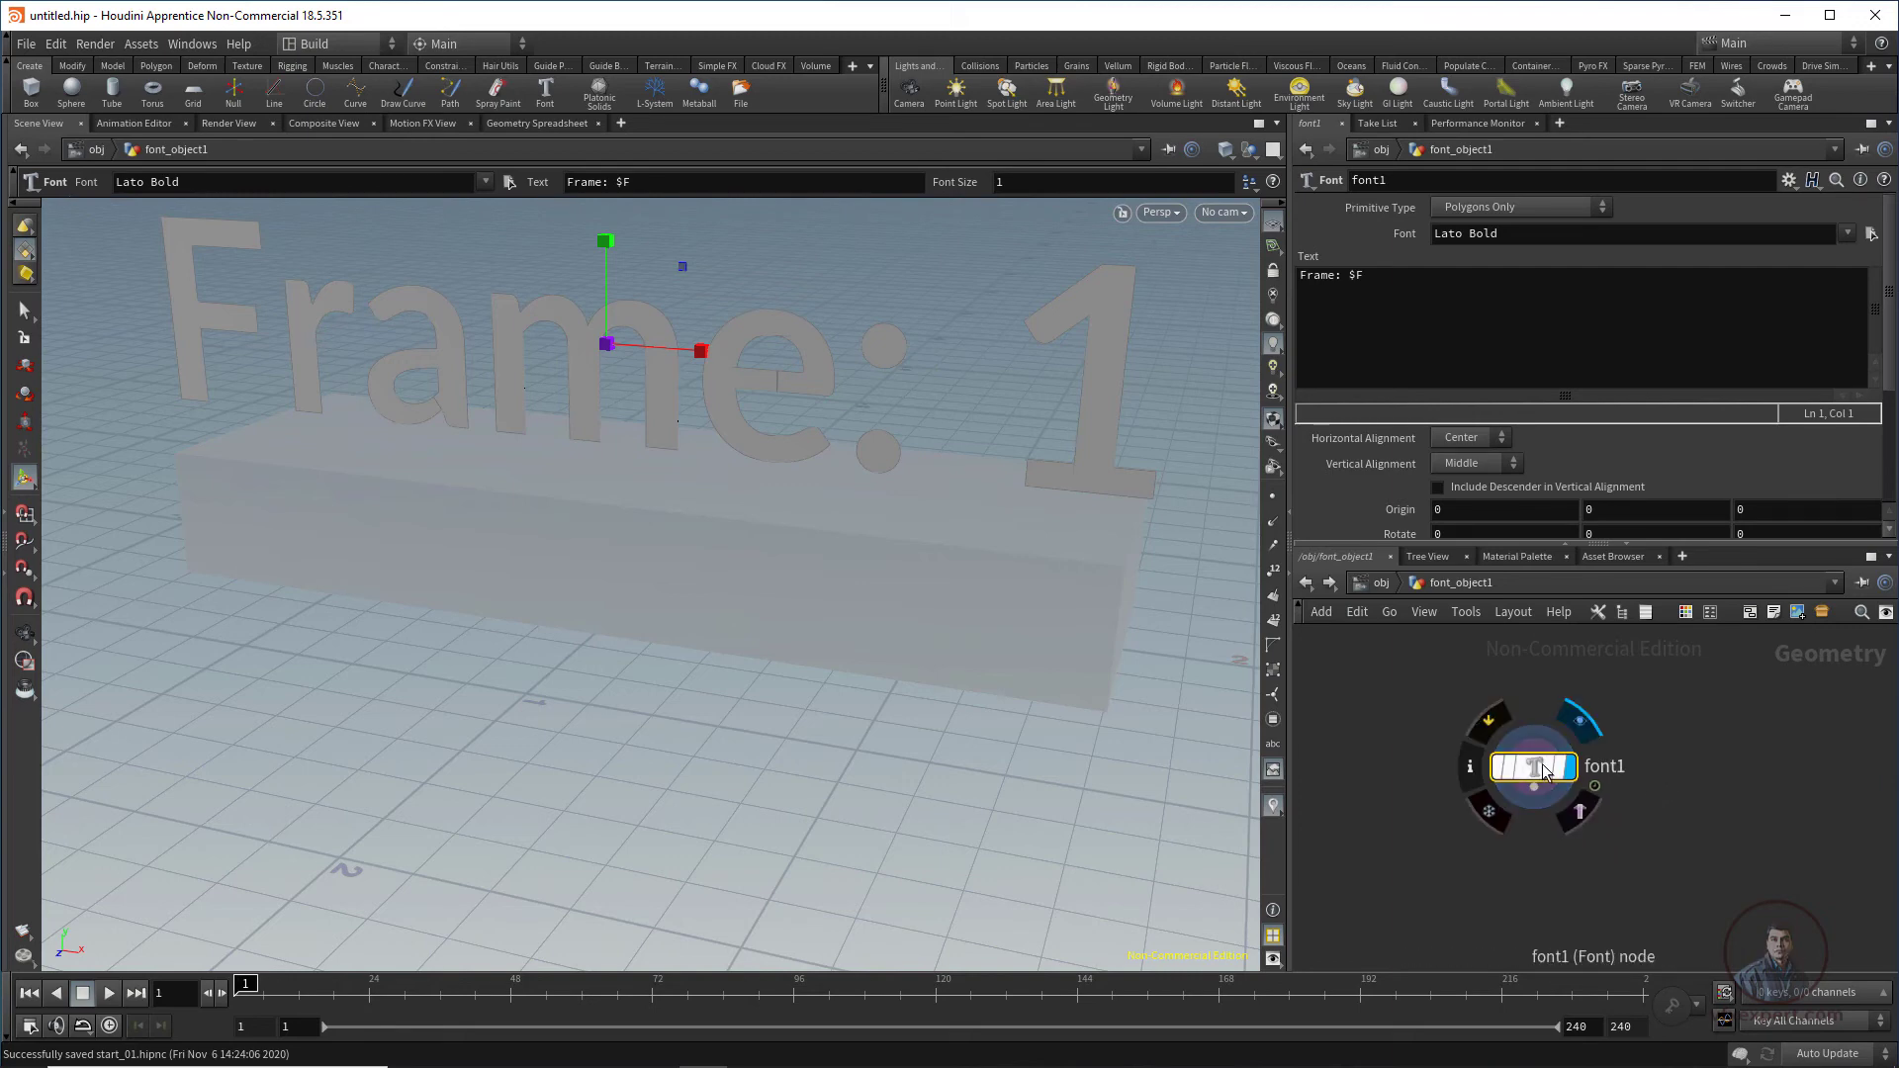
click(1373, 298)
drag(1383, 276, 1304, 280)
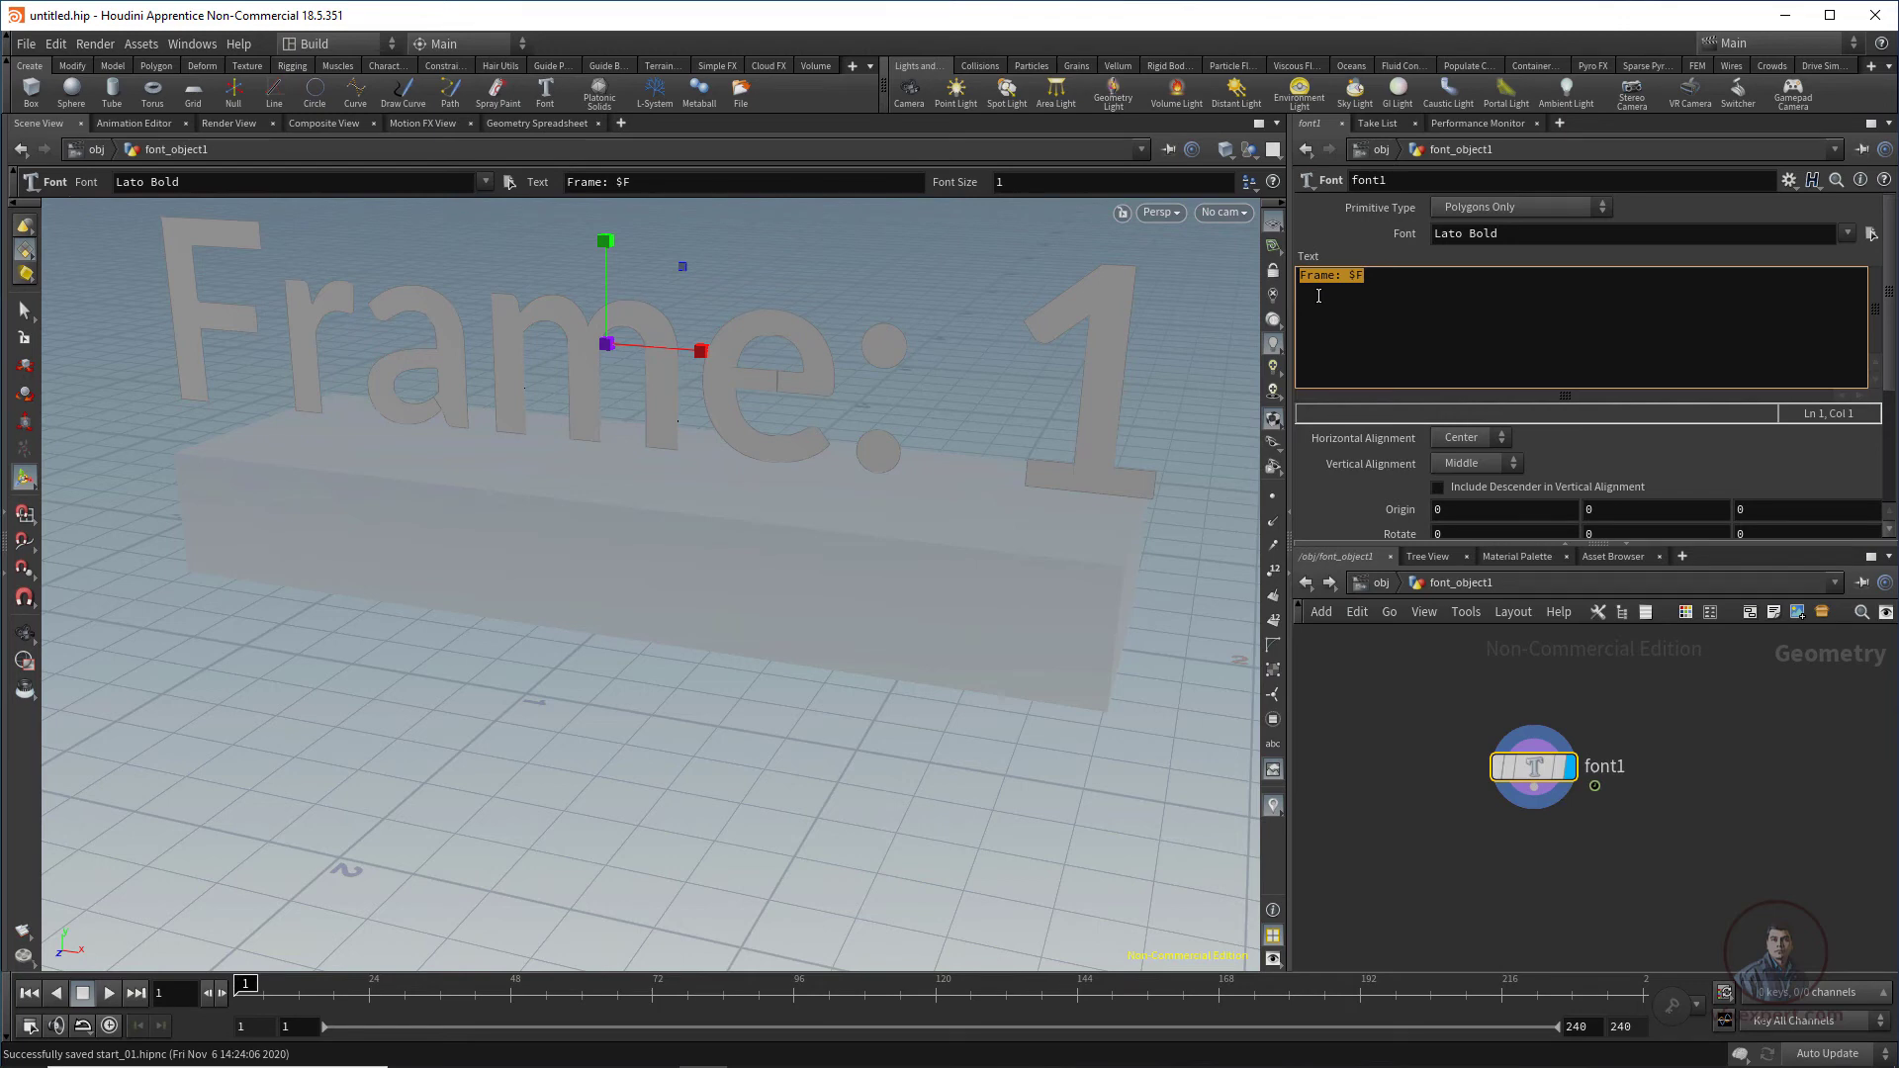
text(Houdini FX)
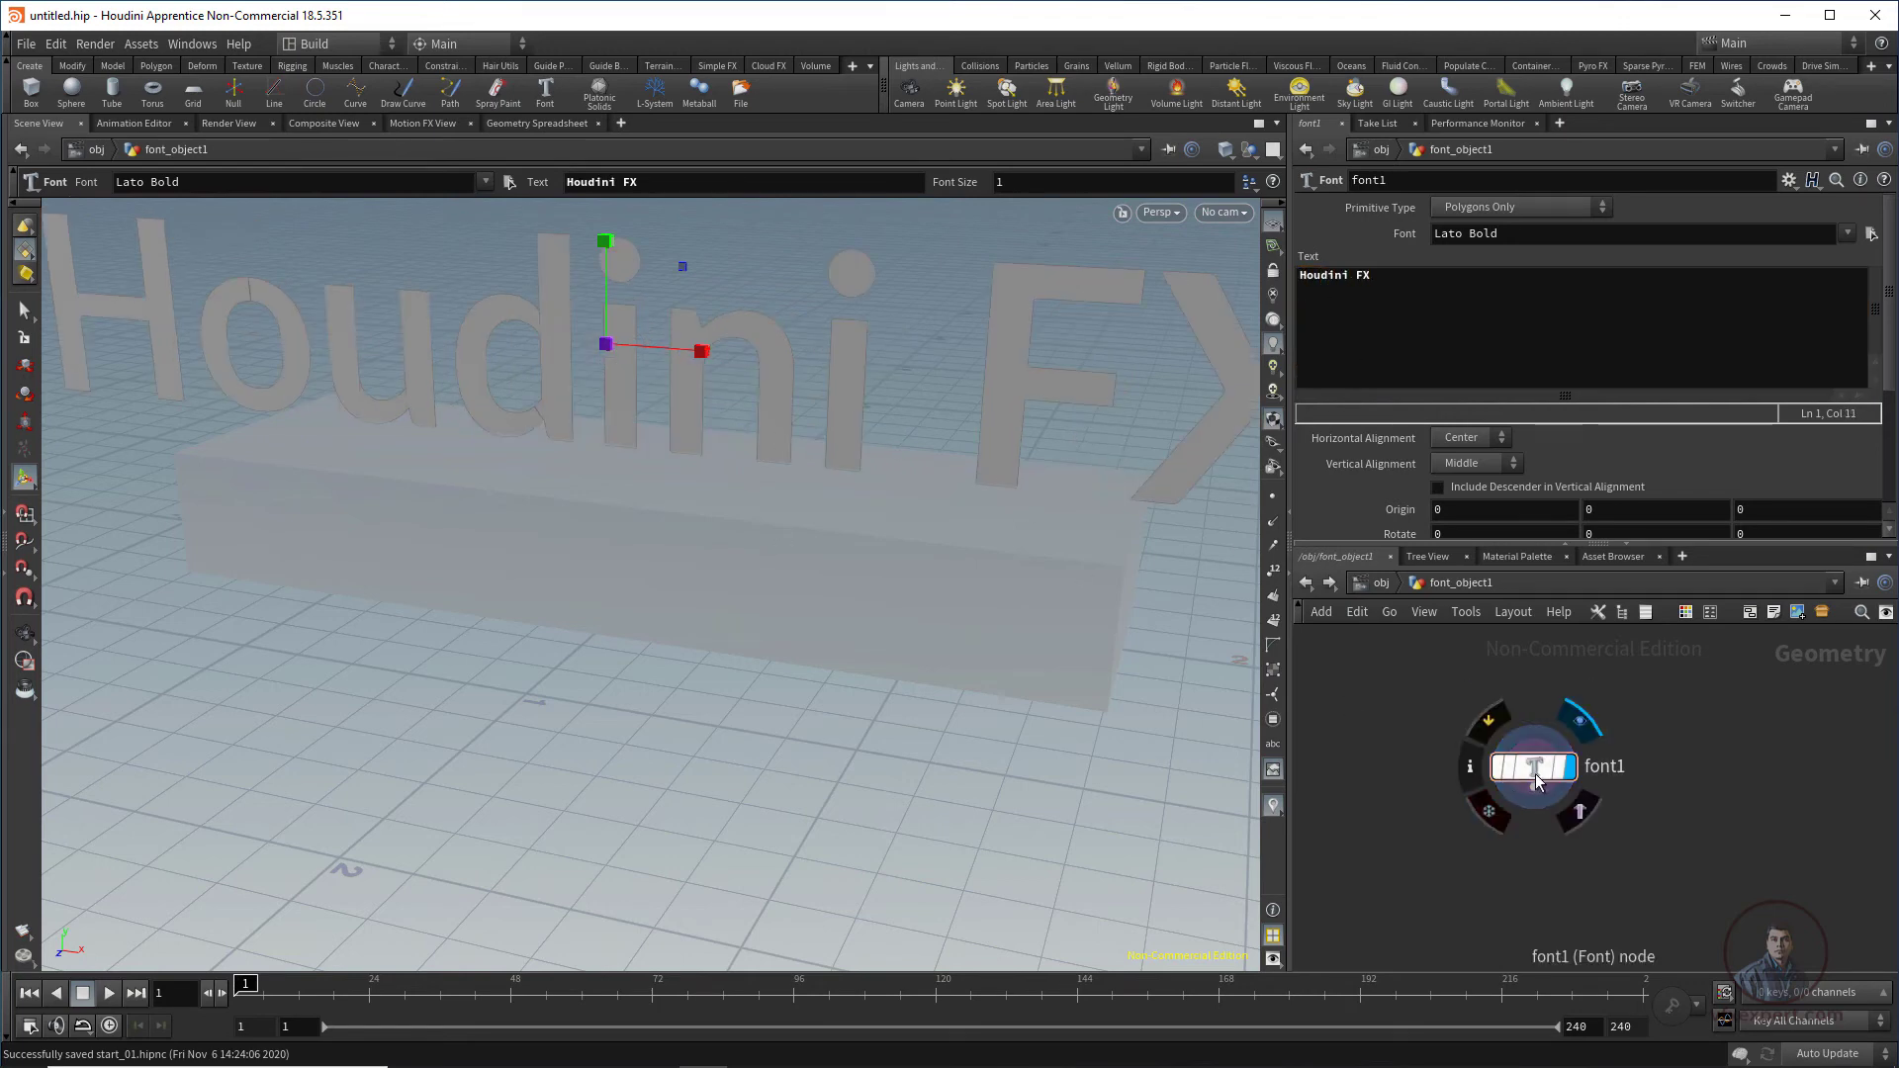
Step: Reposition the font1 node in the network and scale the text down uniformly to fit the slab's length
drag(1499, 782, 1454, 762)
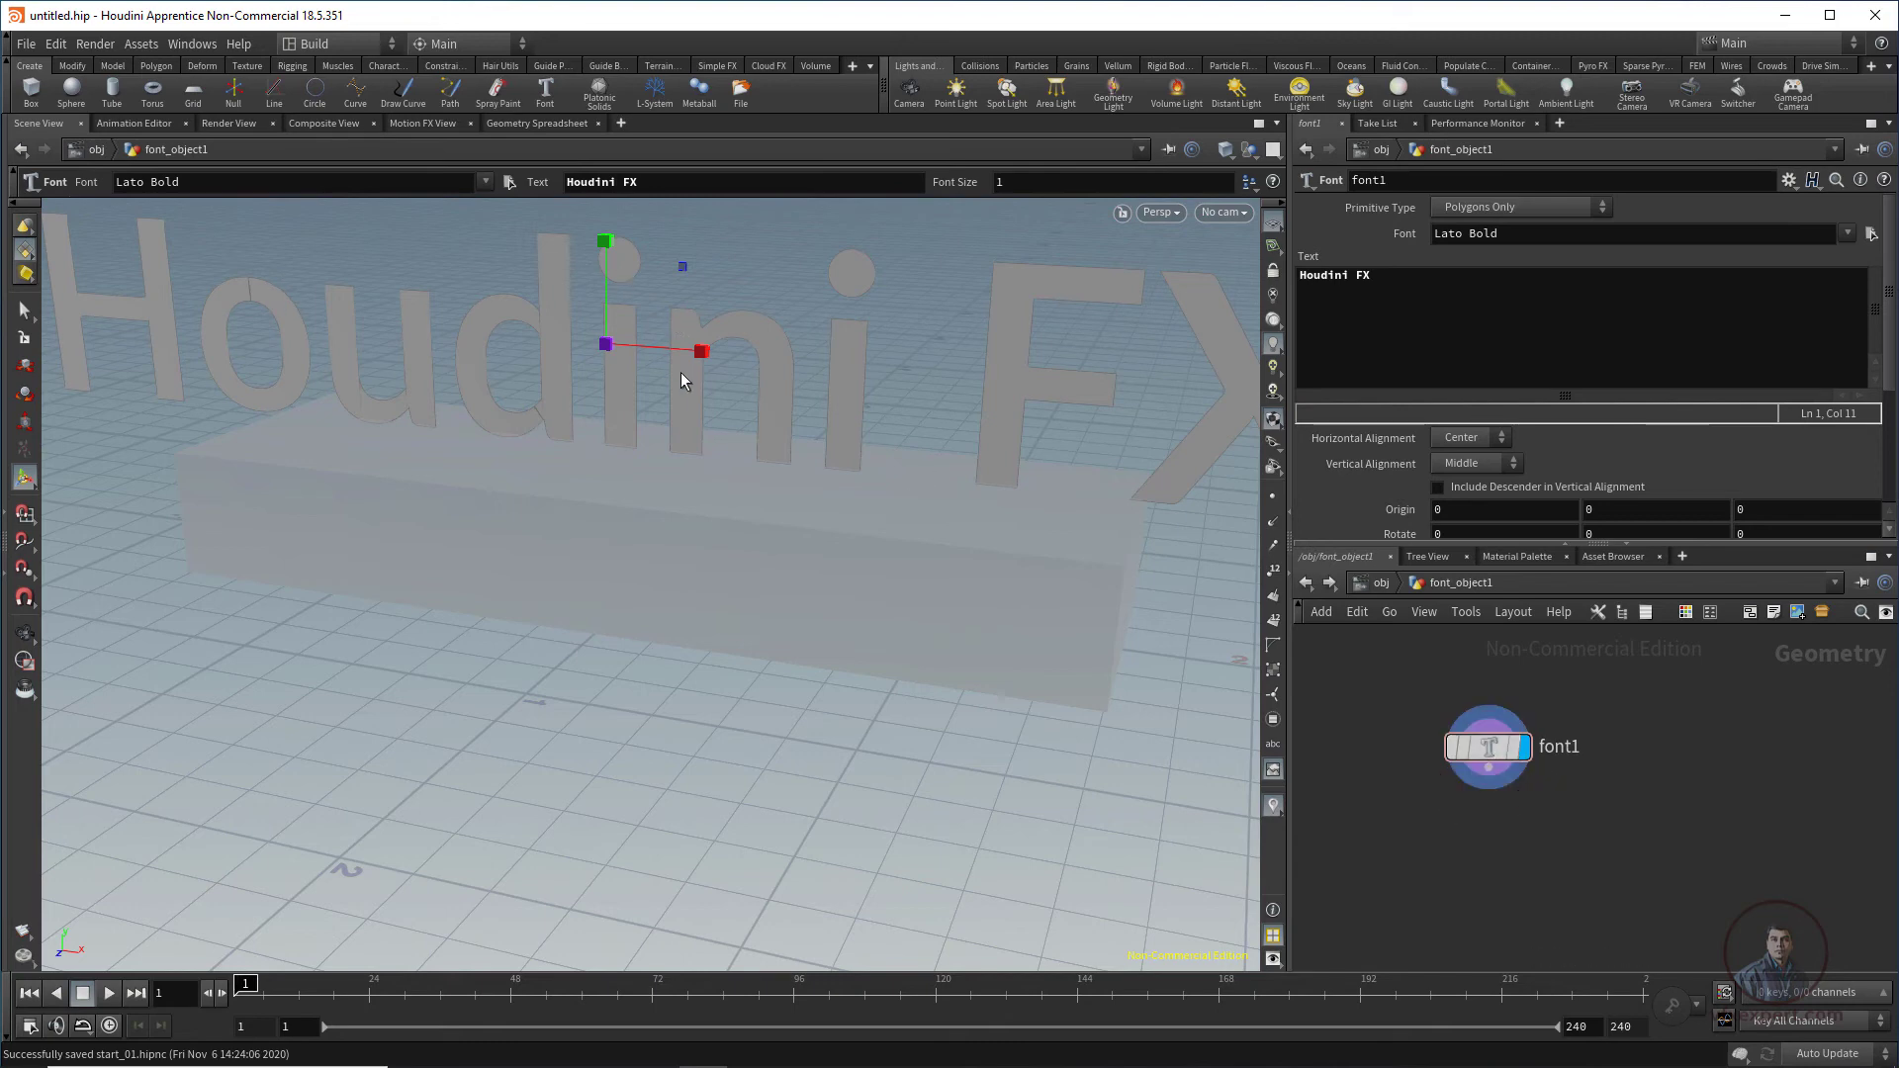
drag(606, 351, 510, 336)
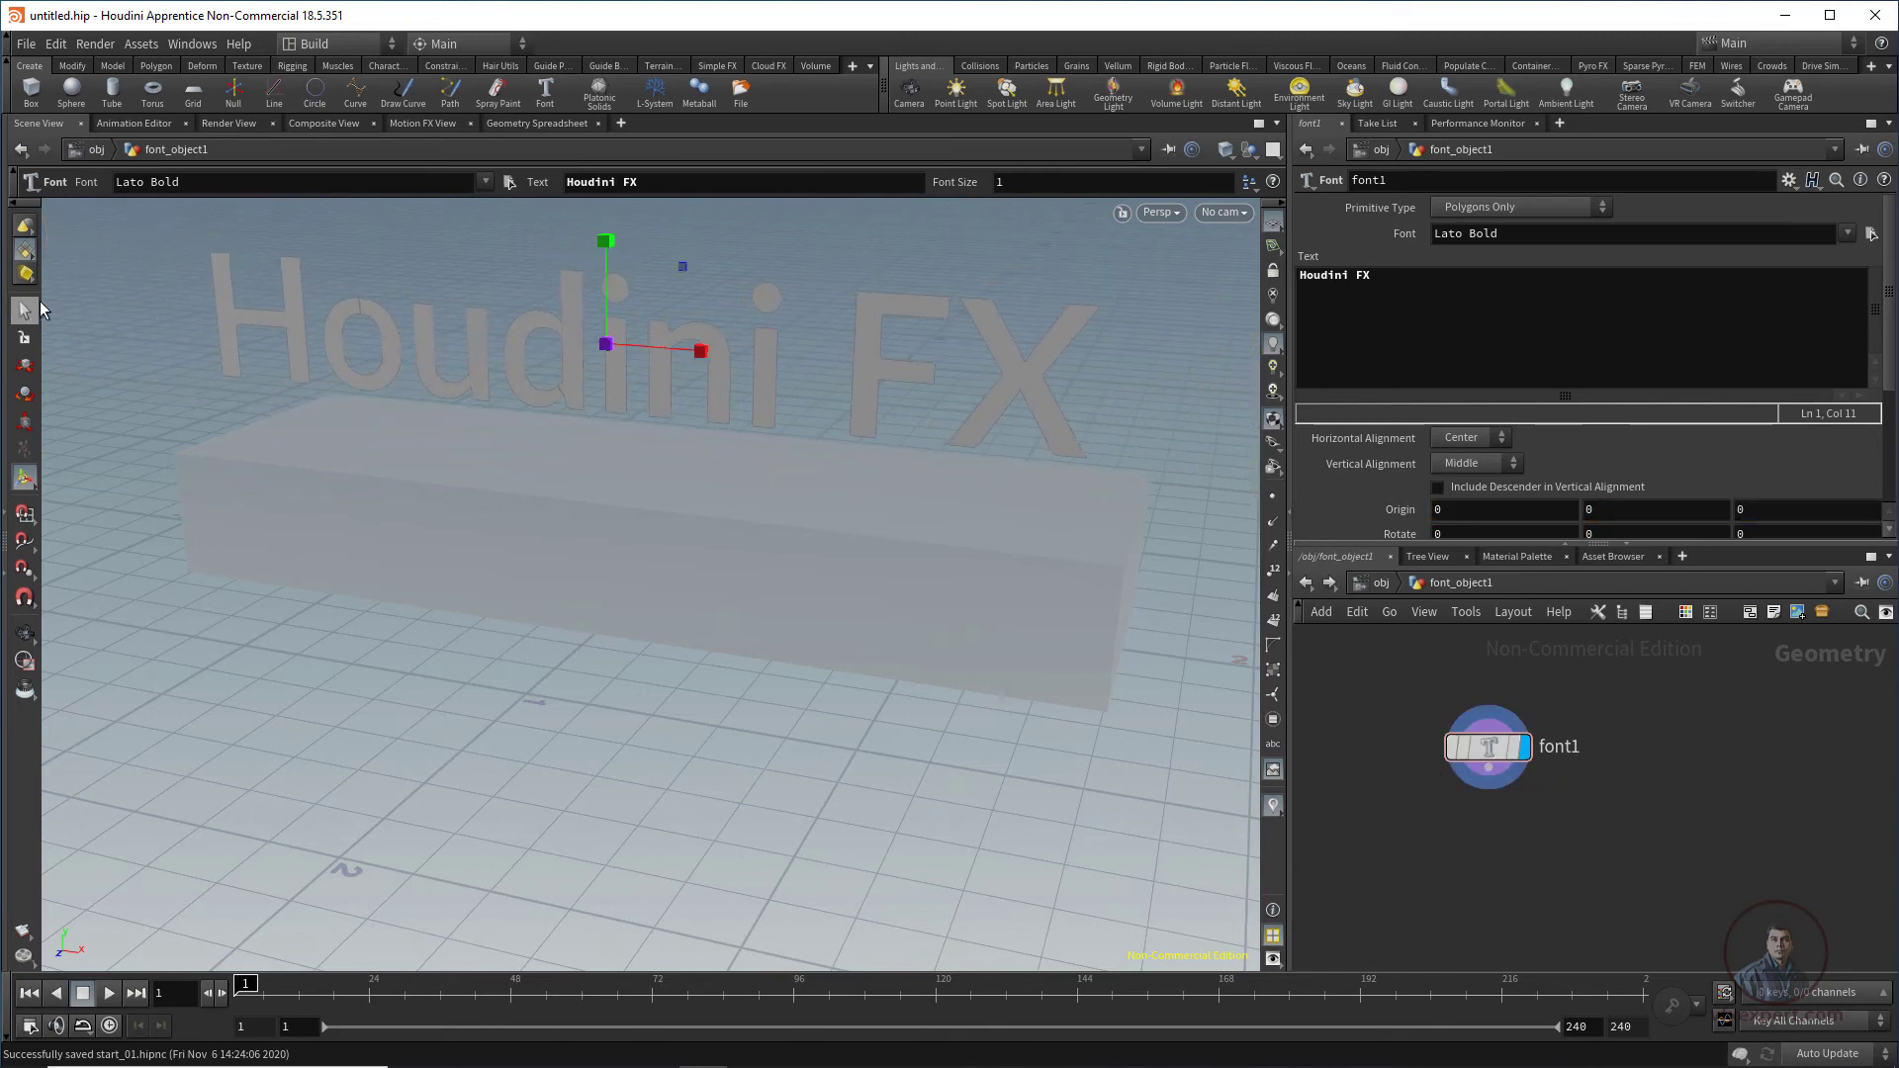
Step: Lower the text in Y to an origin of about -0.118 so the letters sit closer to the box
click(25, 366)
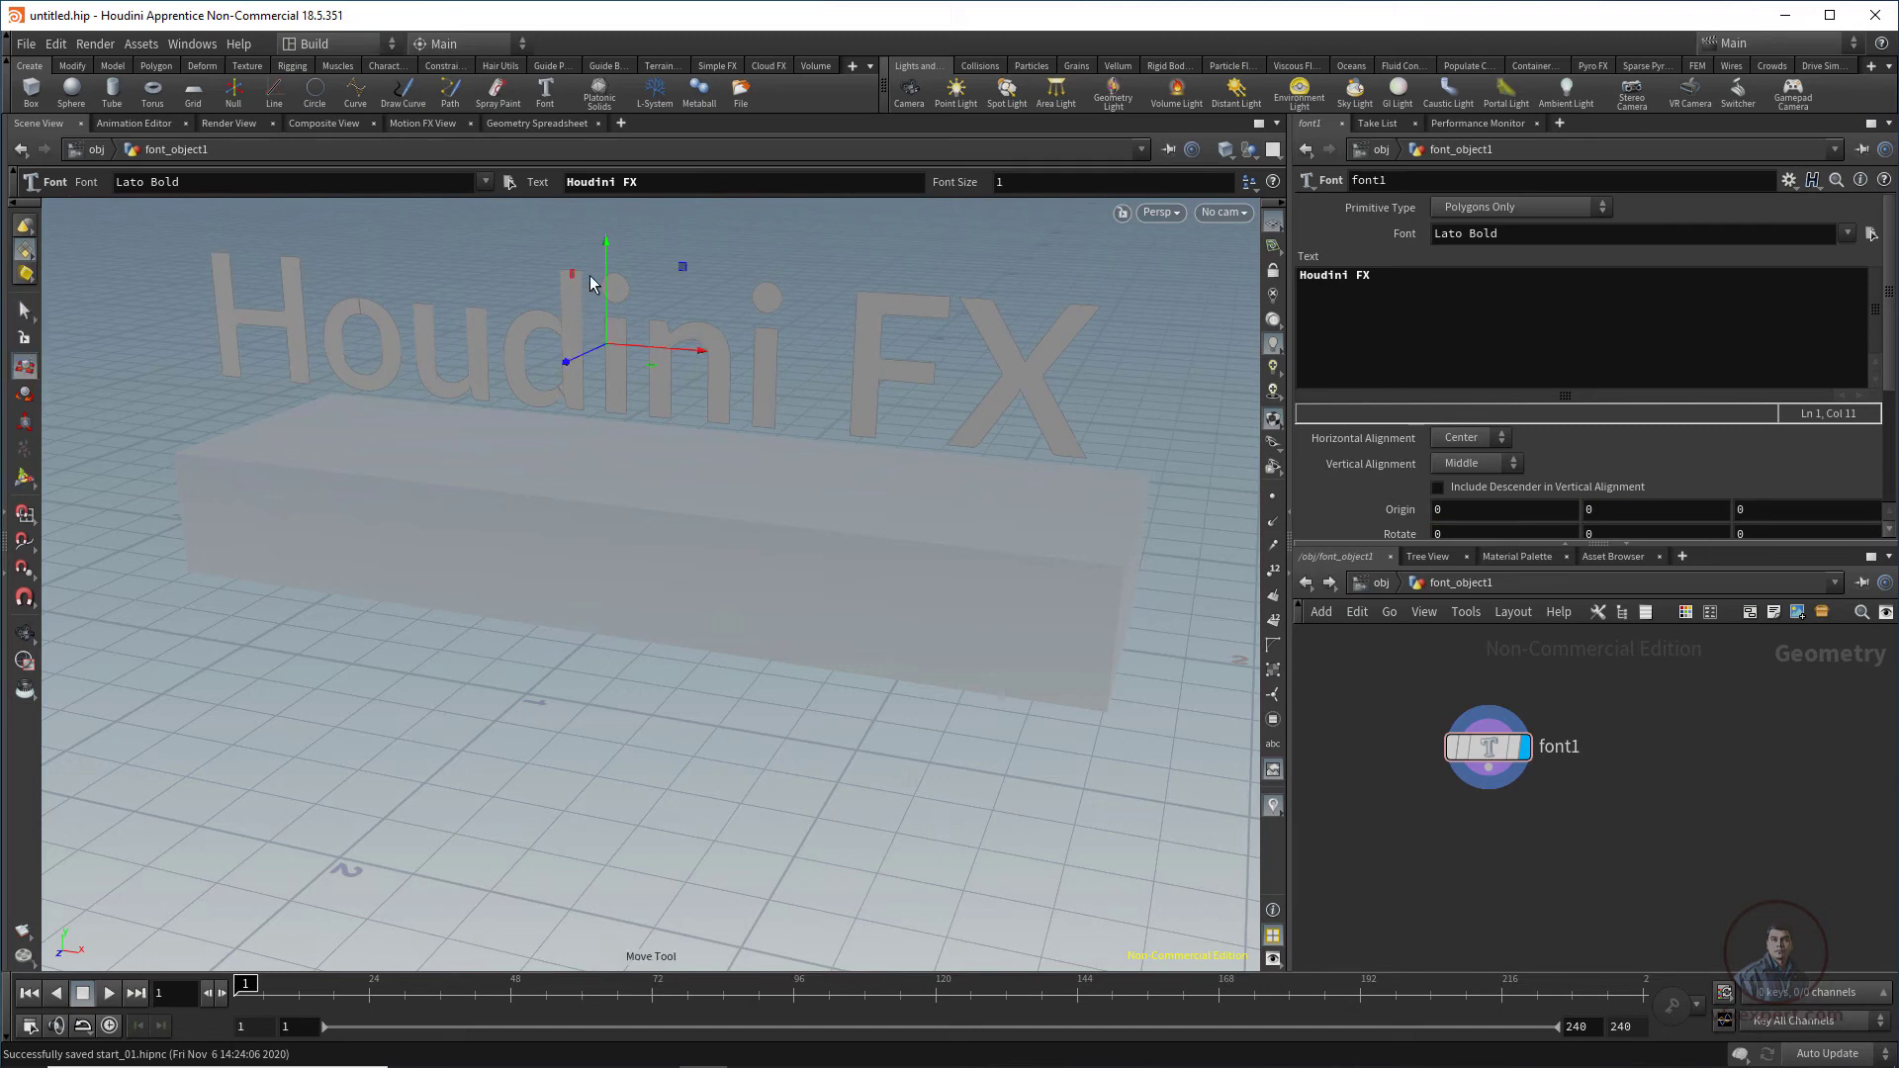
drag(599, 287, 614, 274)
alt+drag(844, 705, 720, 765)
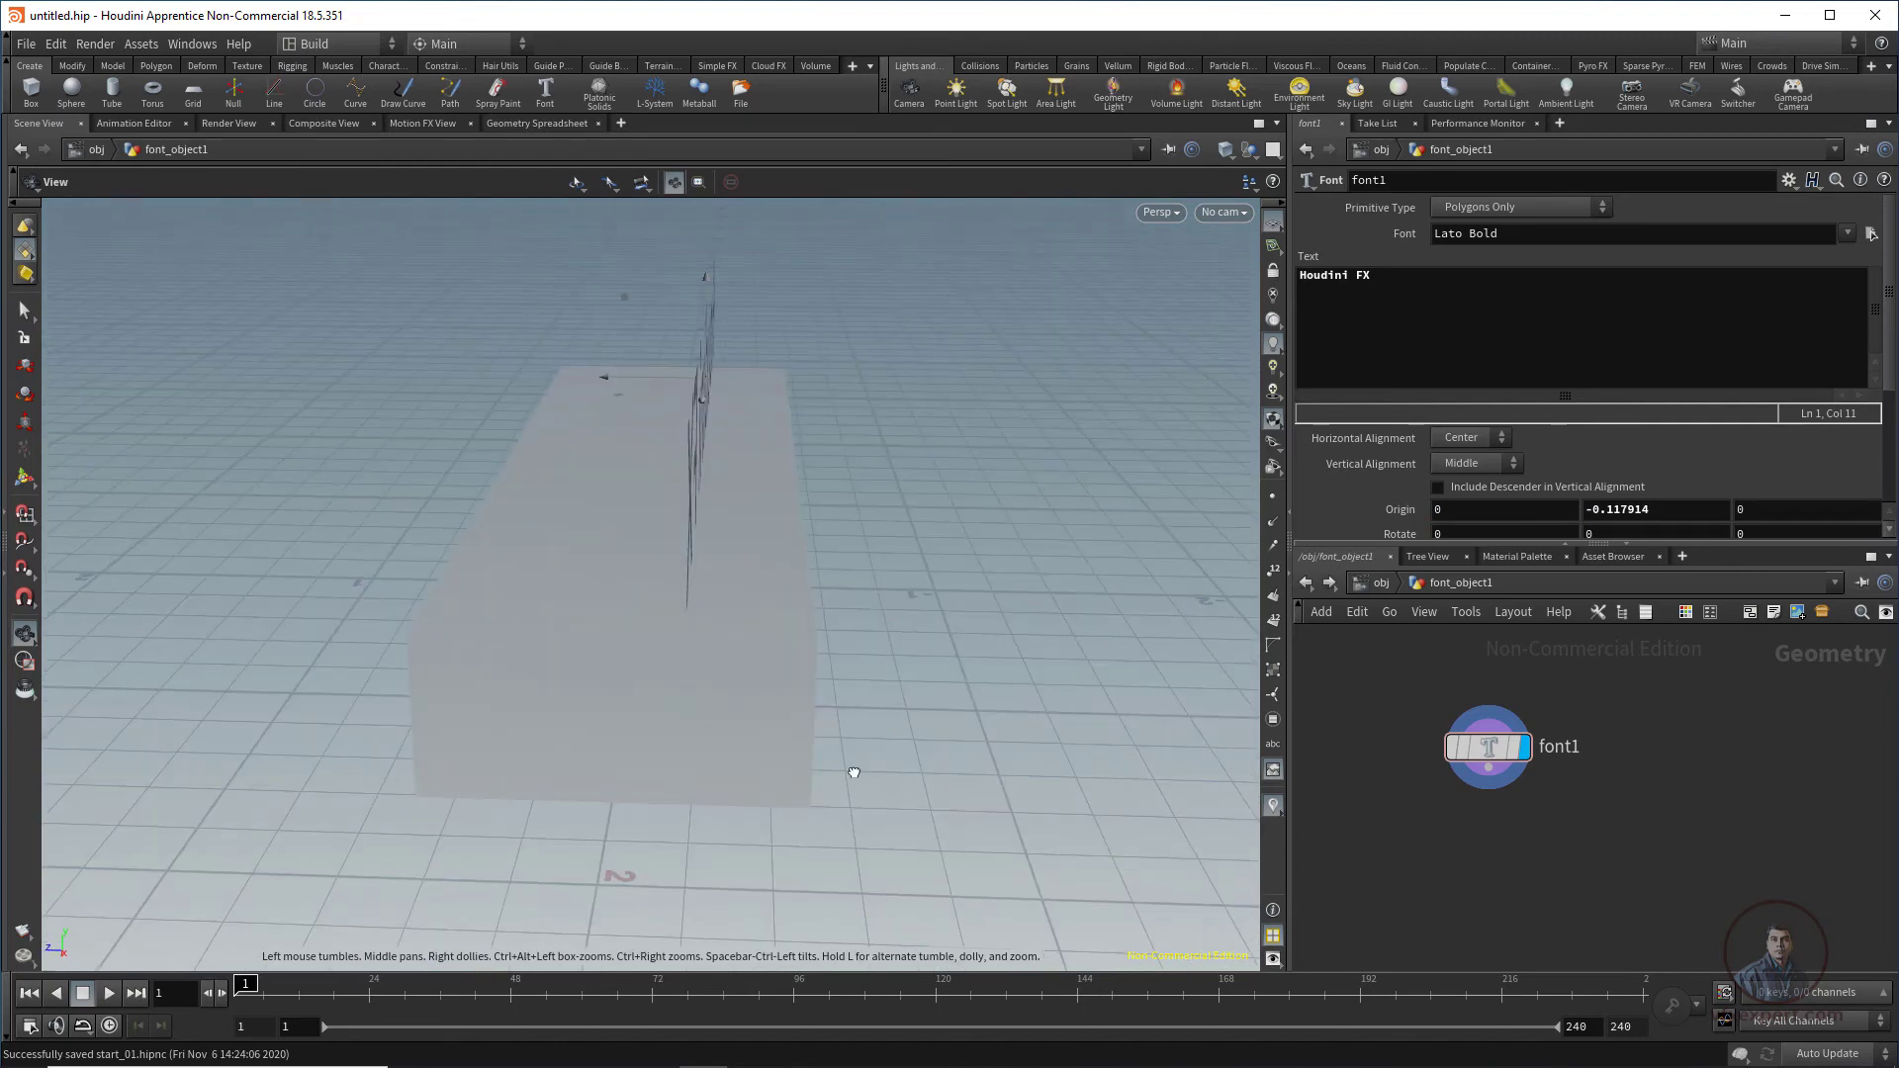
alt+drag(851, 770, 912, 815)
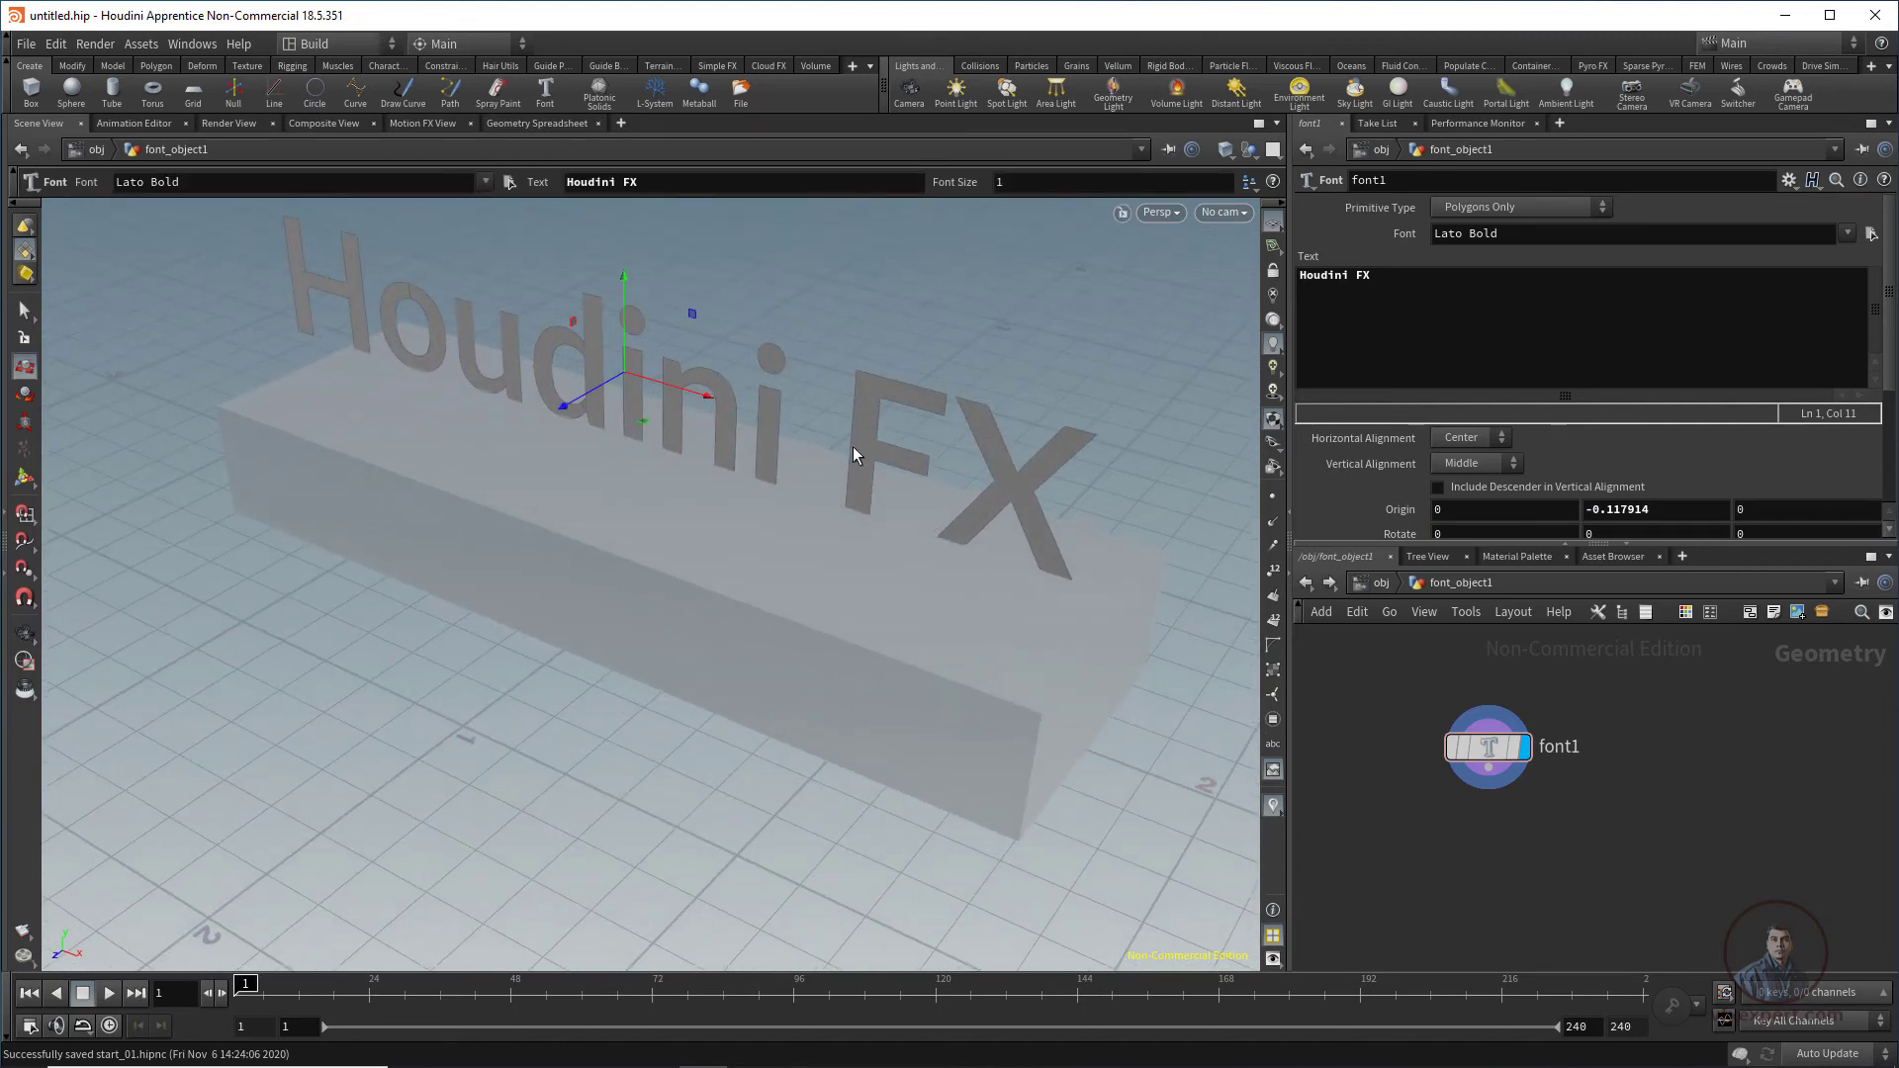
Step: Add a PolyExtrude node below font1 in the network and wire font1's output into its first input
mouse_move(1496, 755)
mouse_down()
mouse_move(1536, 740)
mouse_move(1491, 729)
mouse_up()
key(Tab)
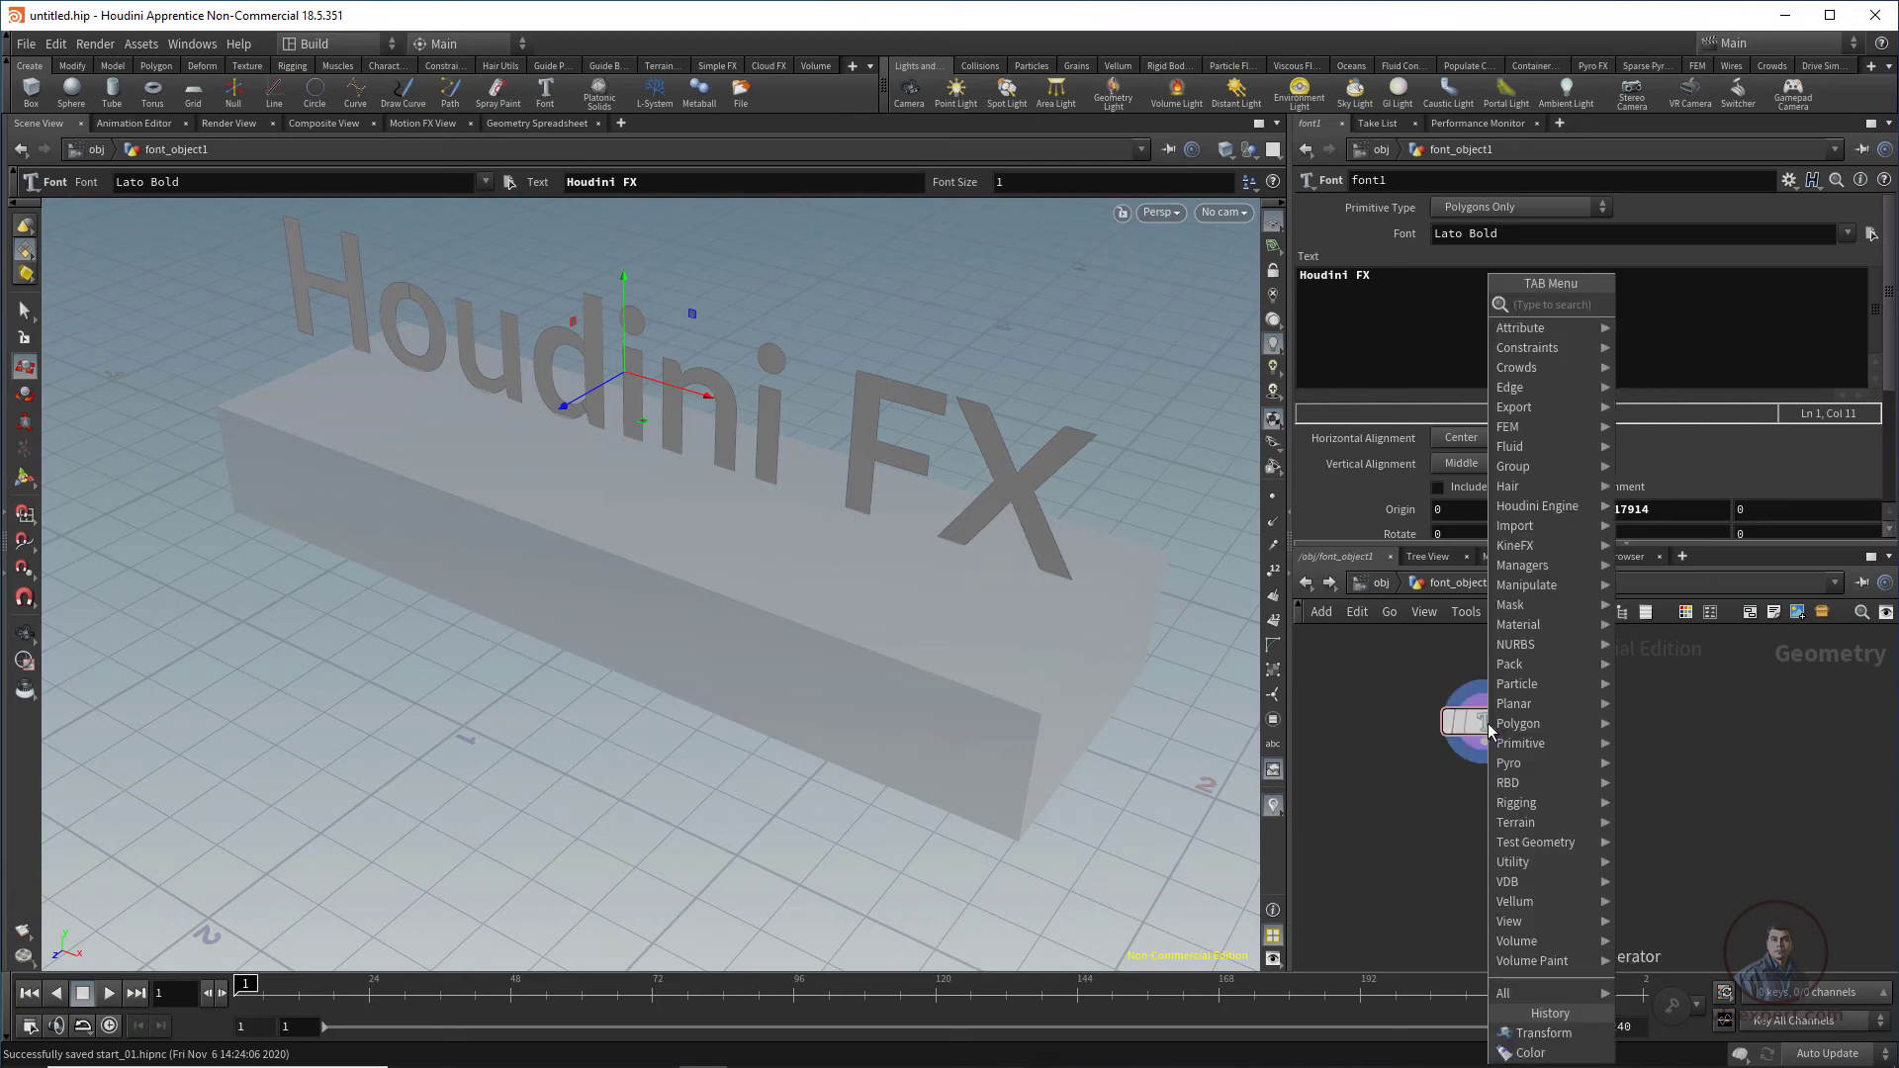
text(pol)
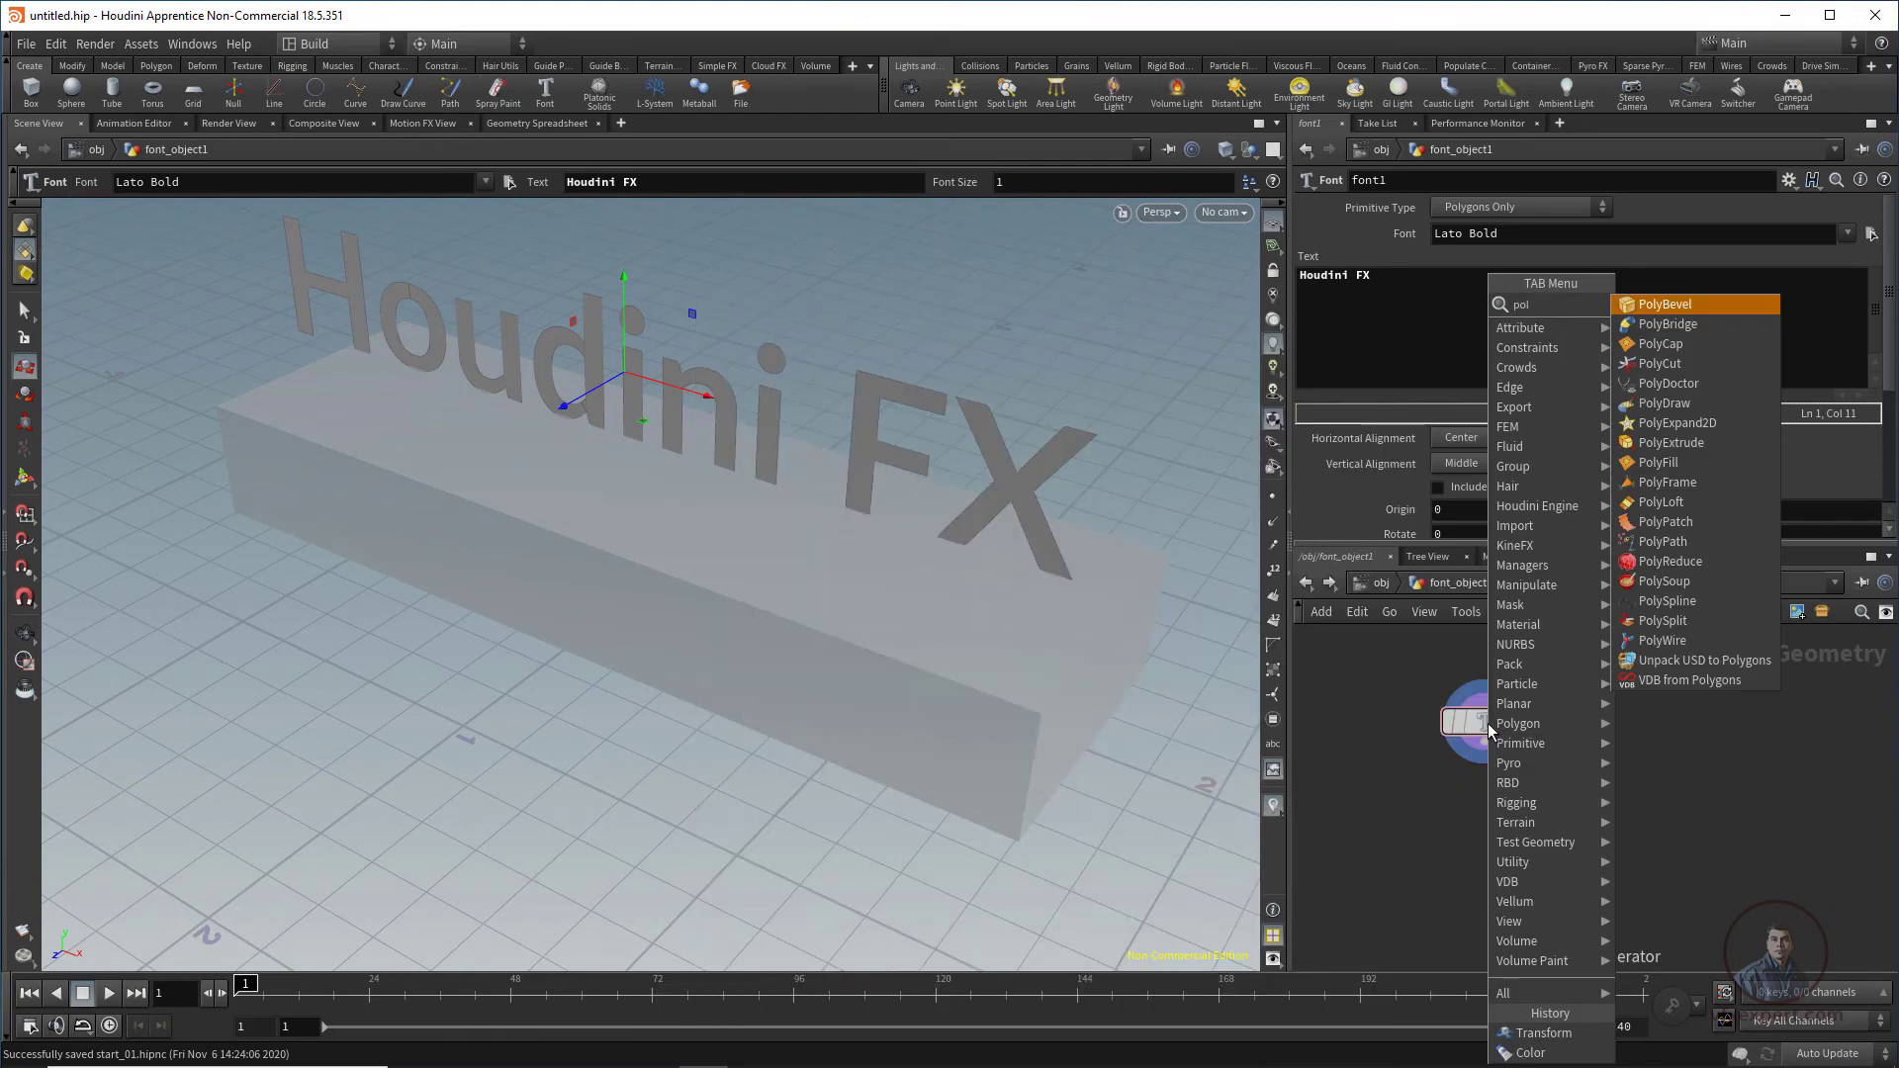
click(1670, 444)
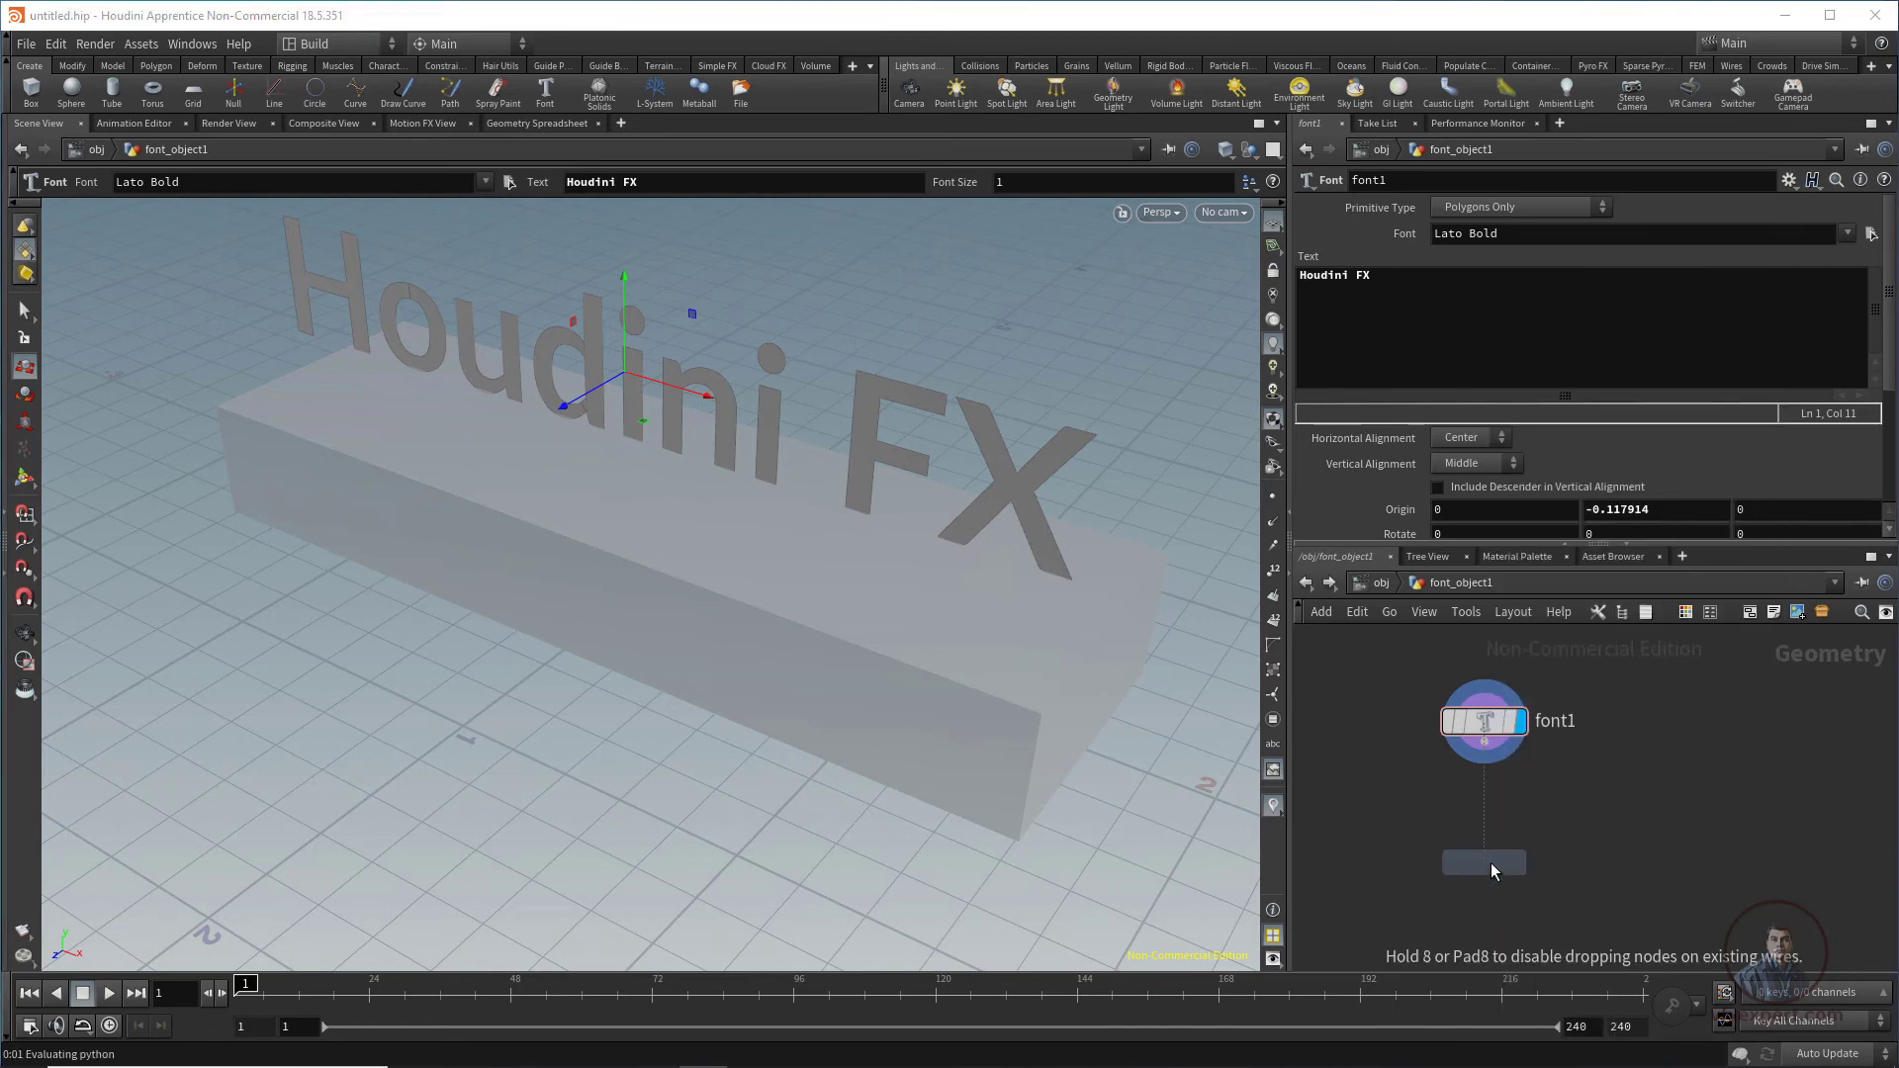
click(1483, 862)
click(1484, 877)
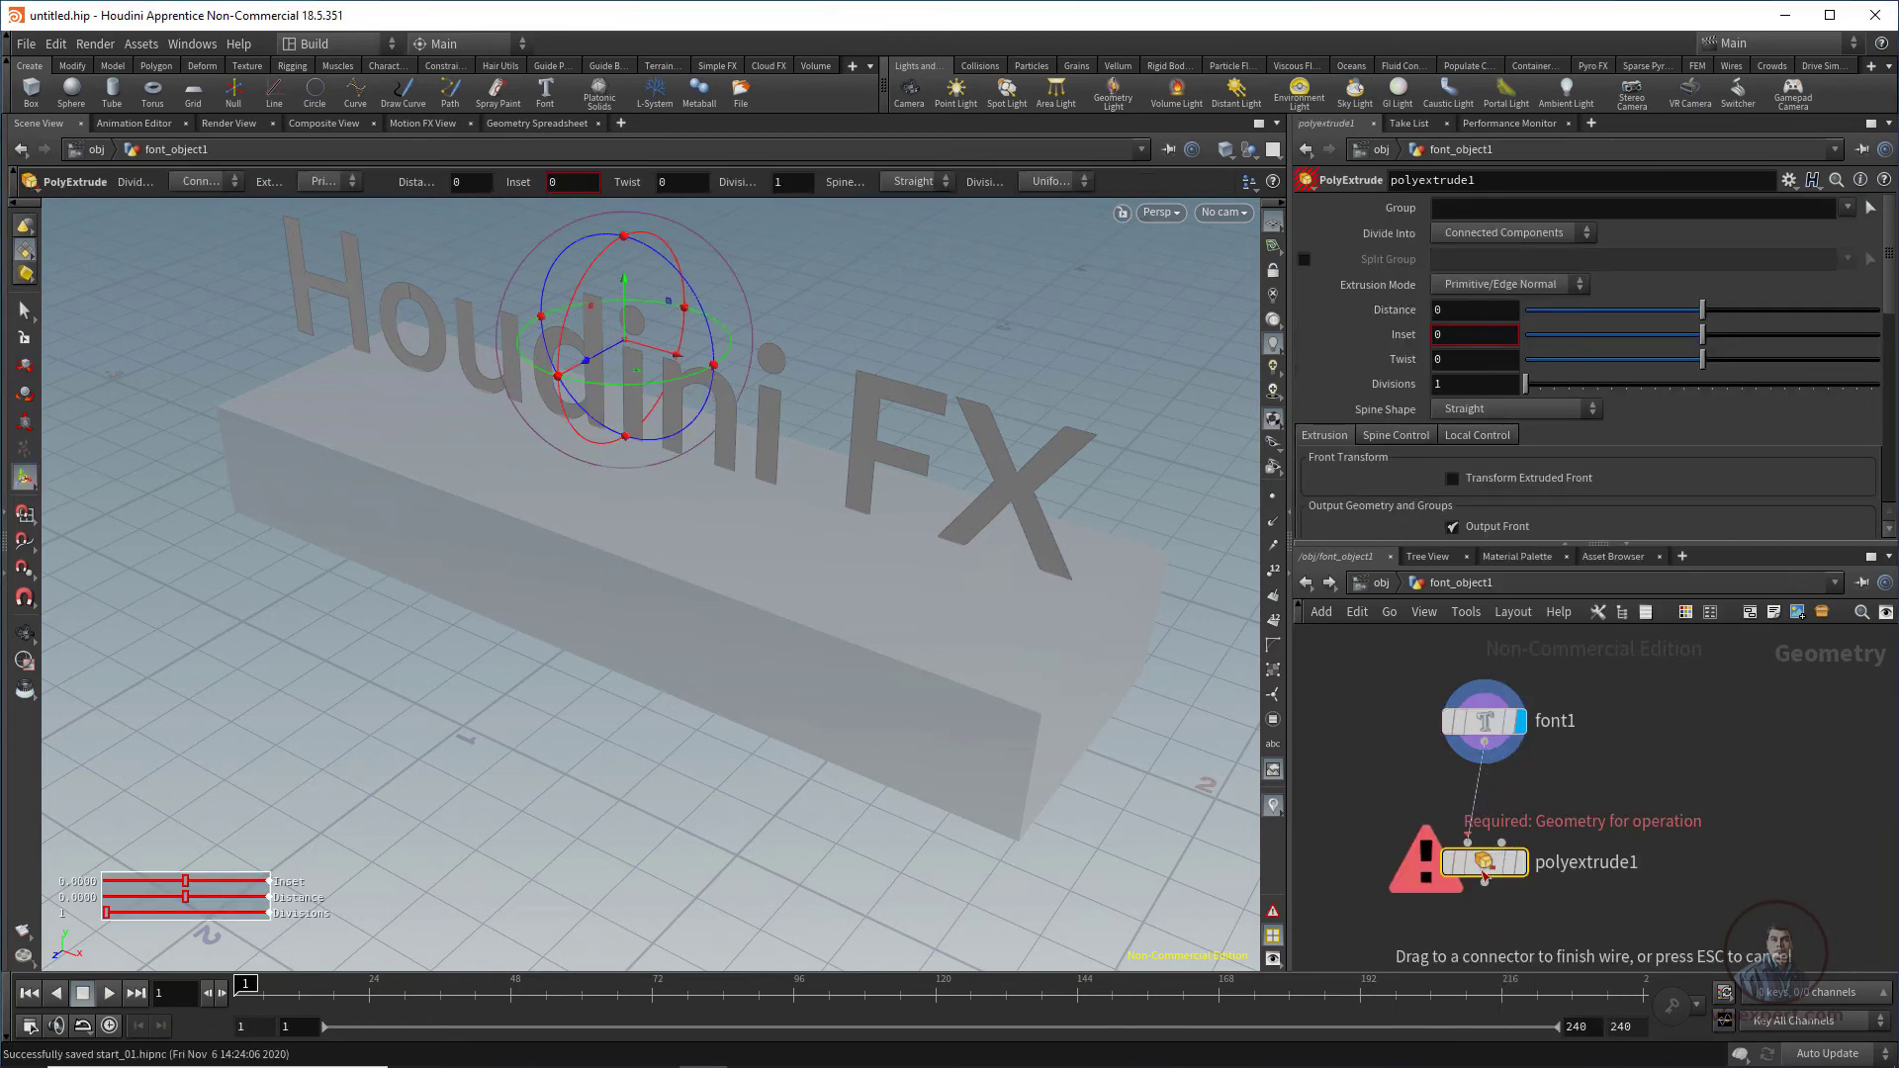
click(1481, 858)
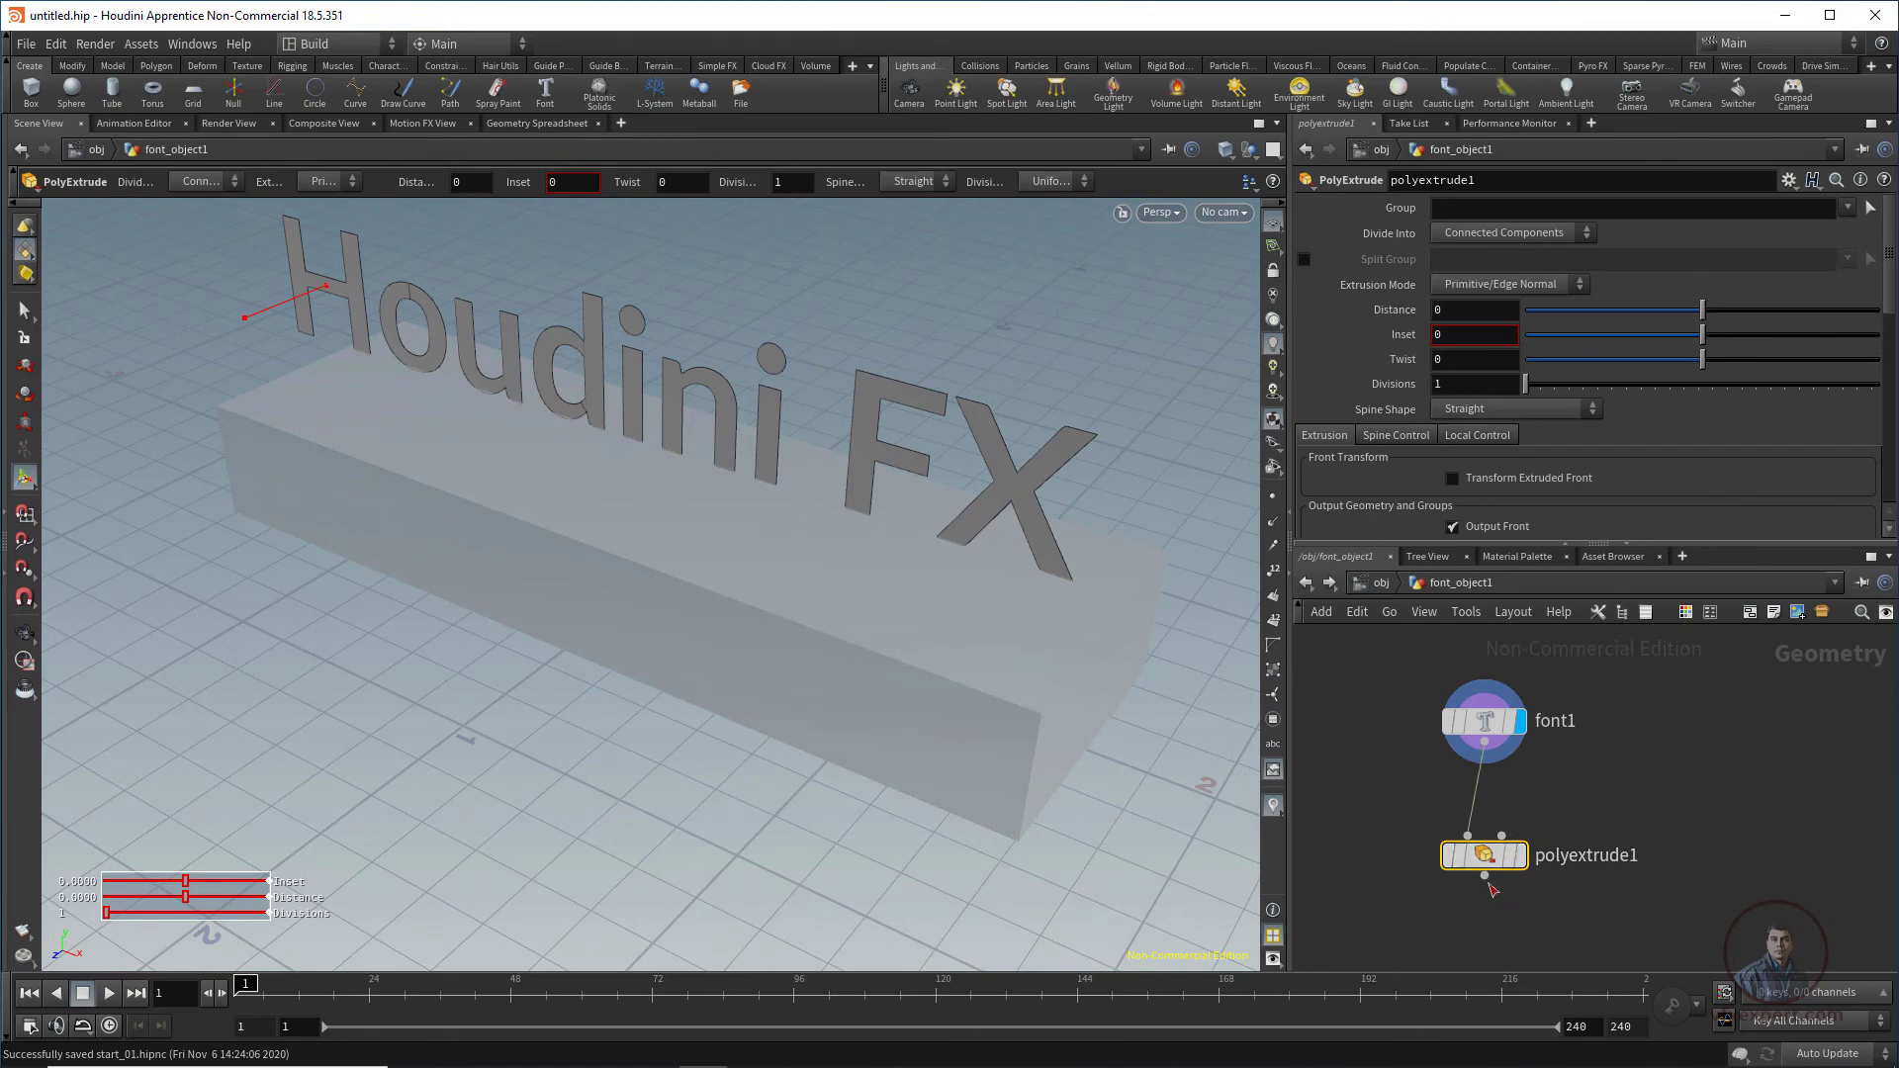
Step: Display the polyextrude1 node's result and set its extrusion Distance to 0.188 to thicken the letters
click(1522, 857)
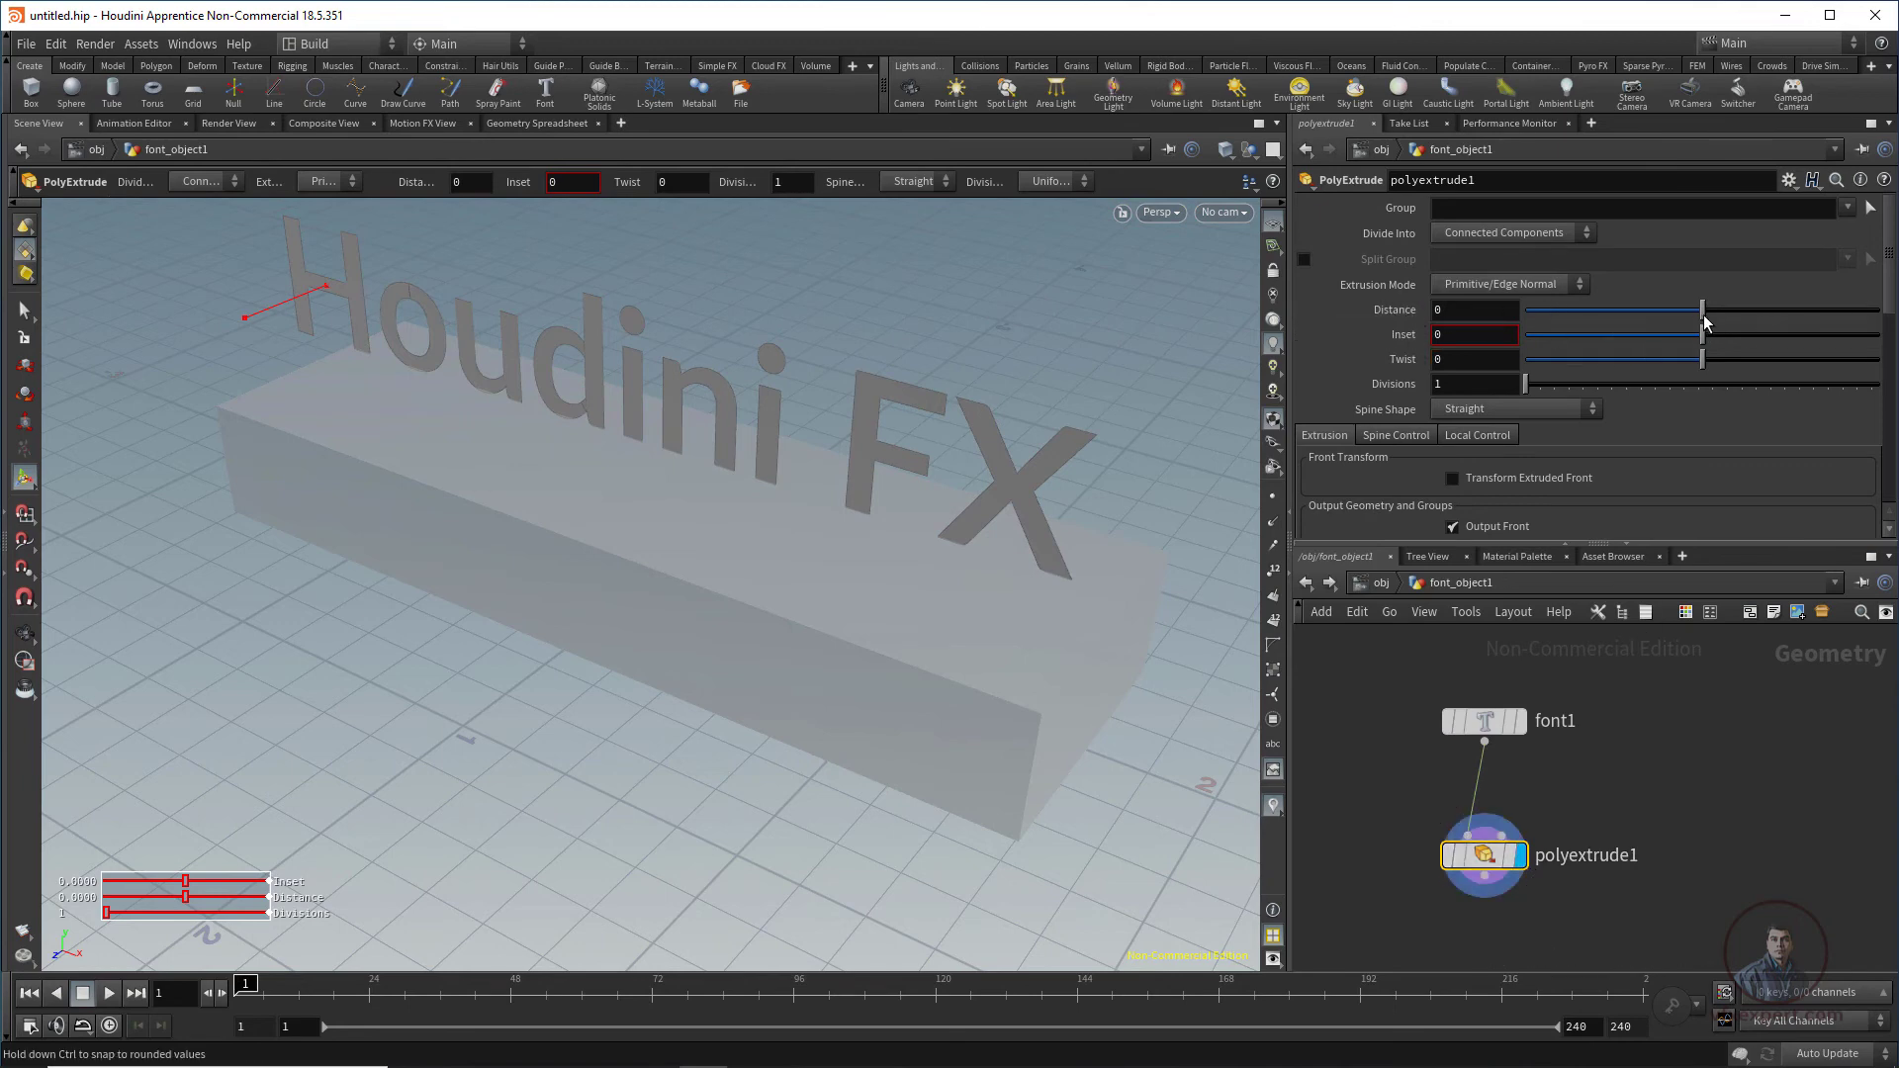
mouse_move(1730, 319)
mouse_down()
mouse_move(1657, 332)
mouse_move(1738, 322)
mouse_up()
key(Escape)
drag(1102, 763, 806, 733)
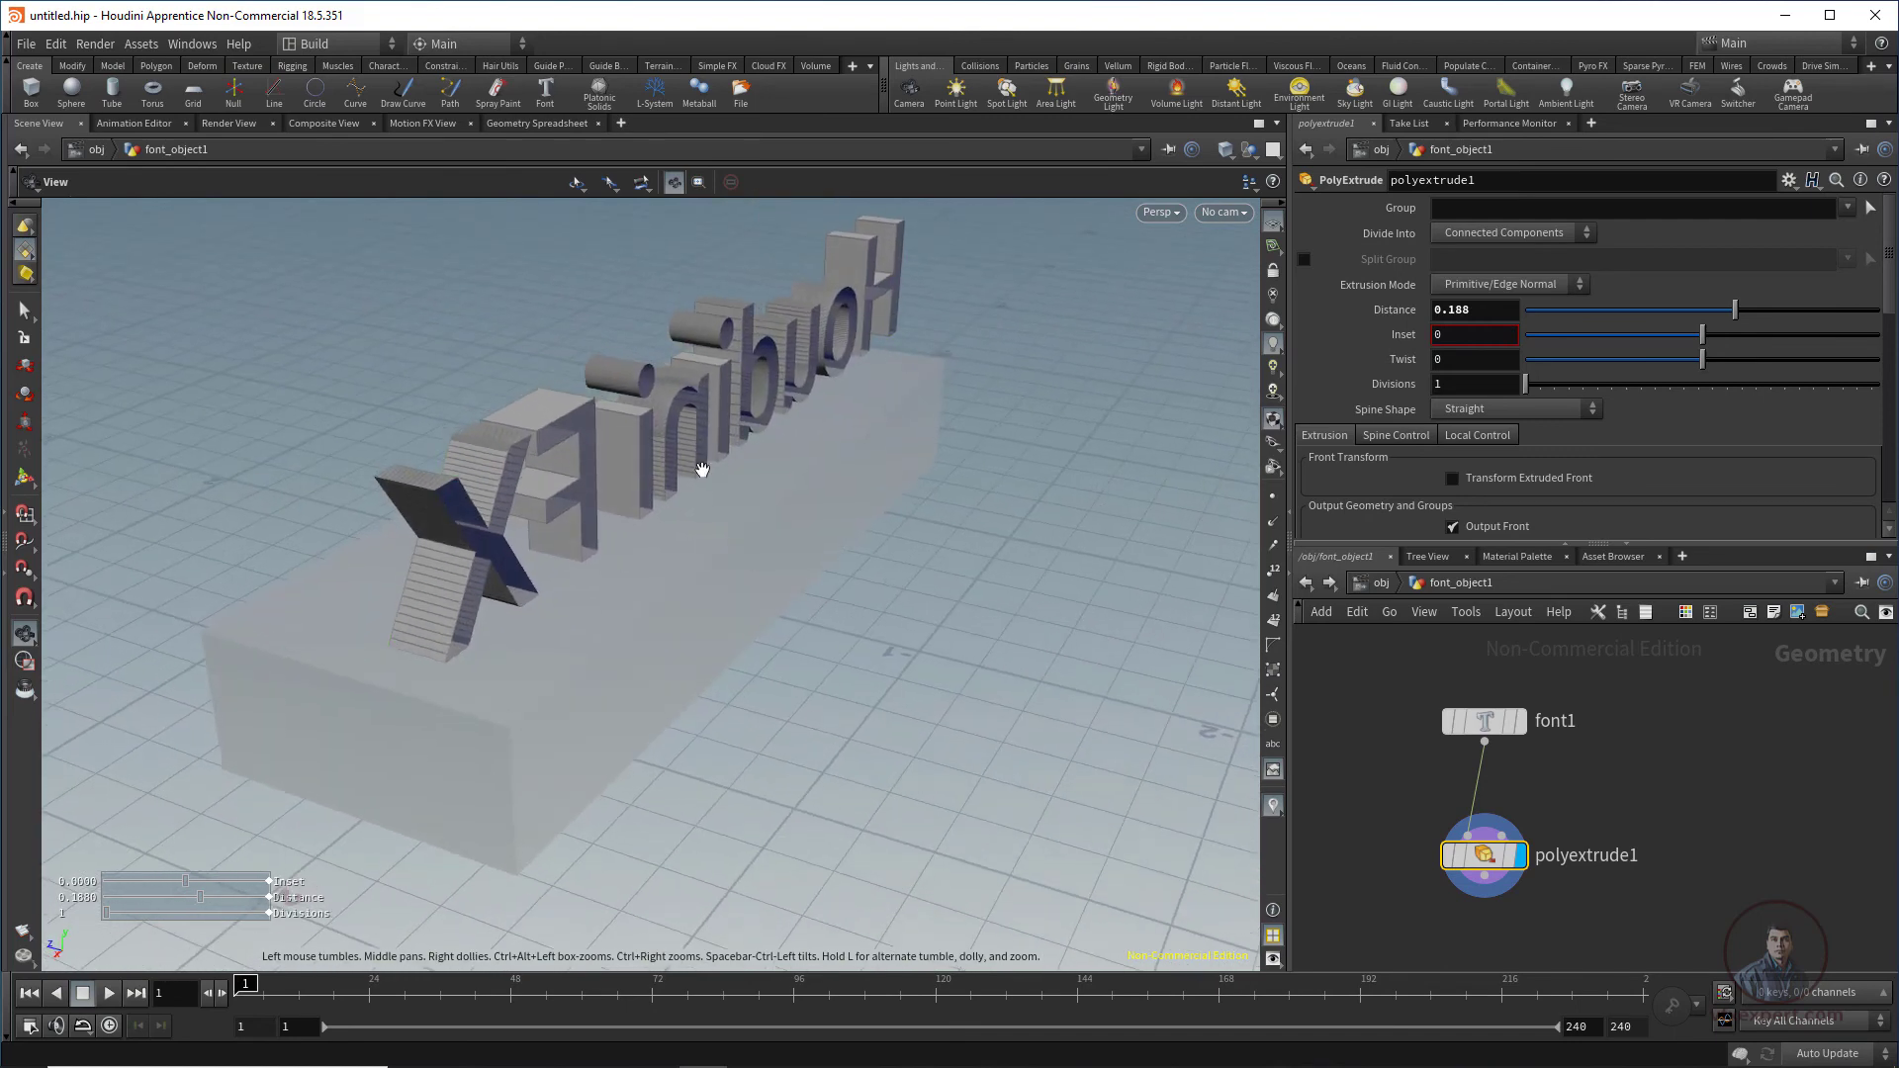
key(Return)
drag(827, 550, 848, 669)
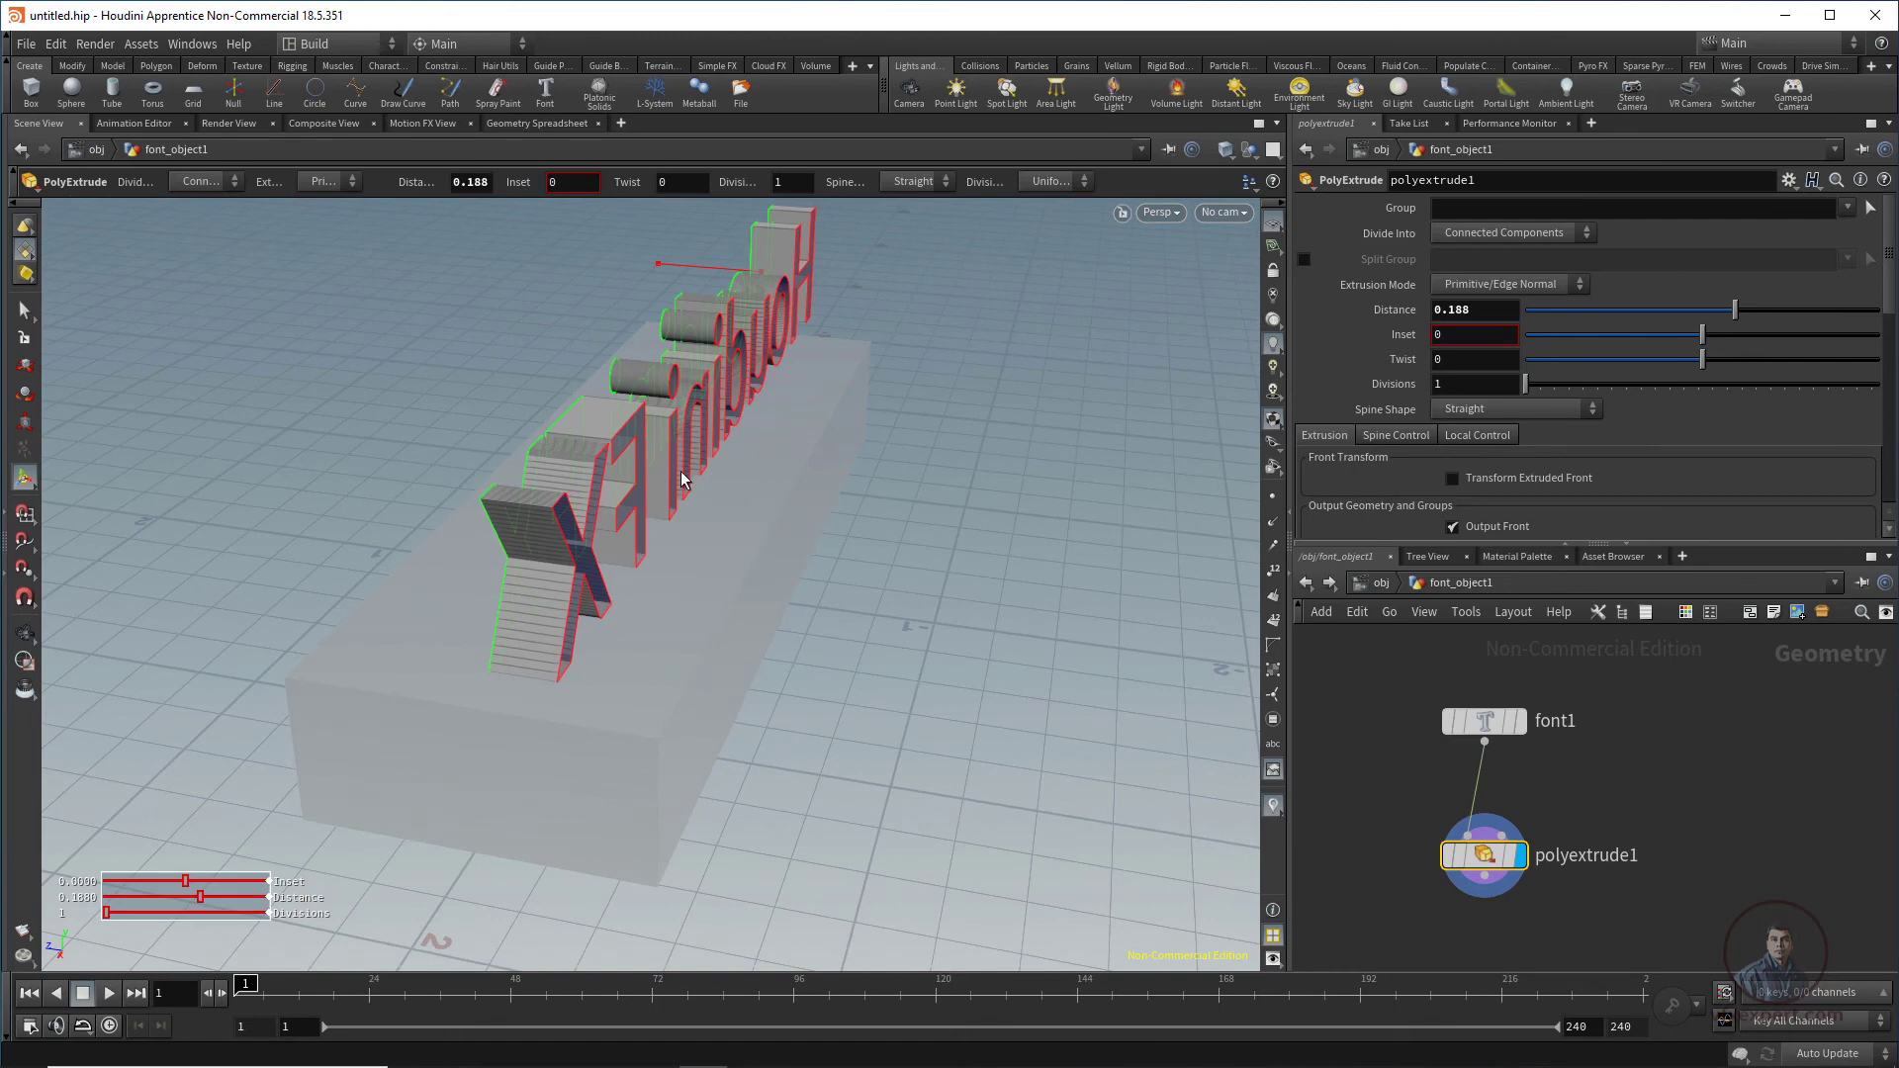
Step: Enable Output Back on polyextrude1 to close the back faces of the letters
drag(1891, 304, 1891, 367)
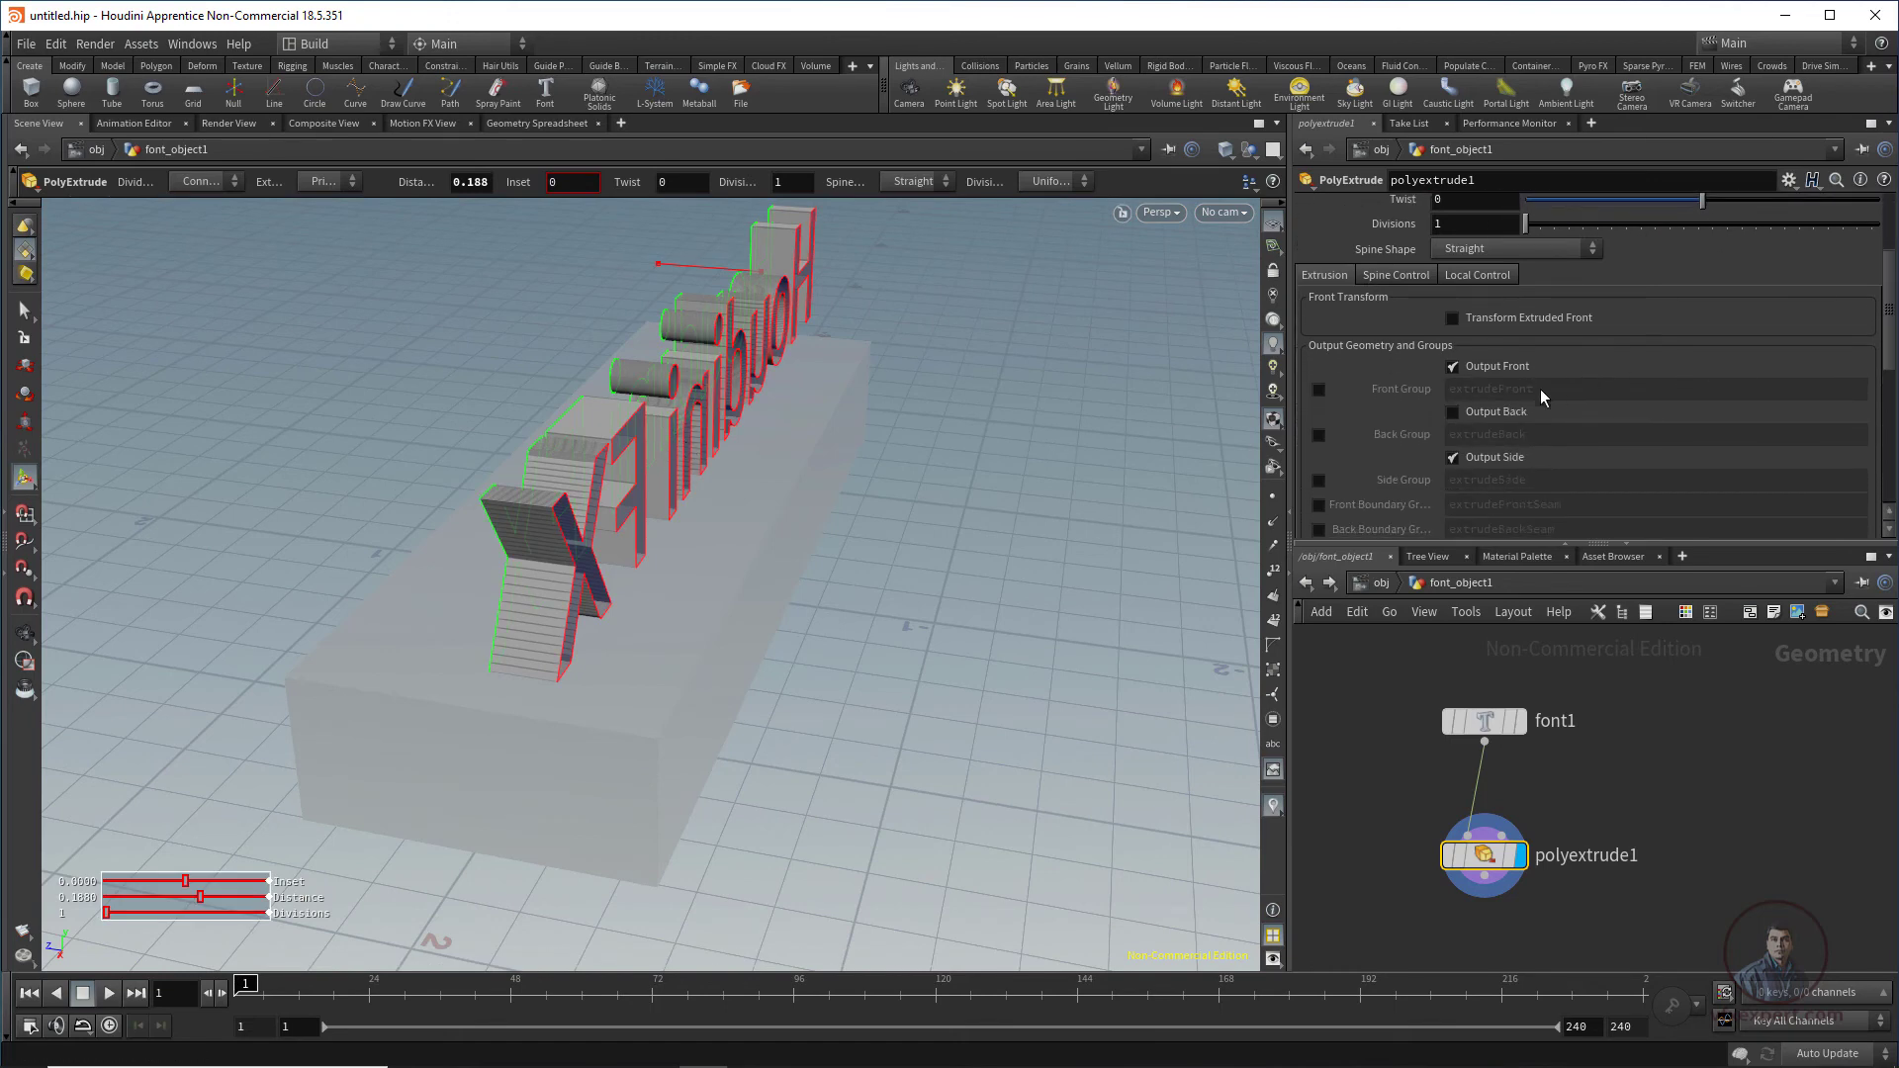
click(1453, 413)
key(Escape)
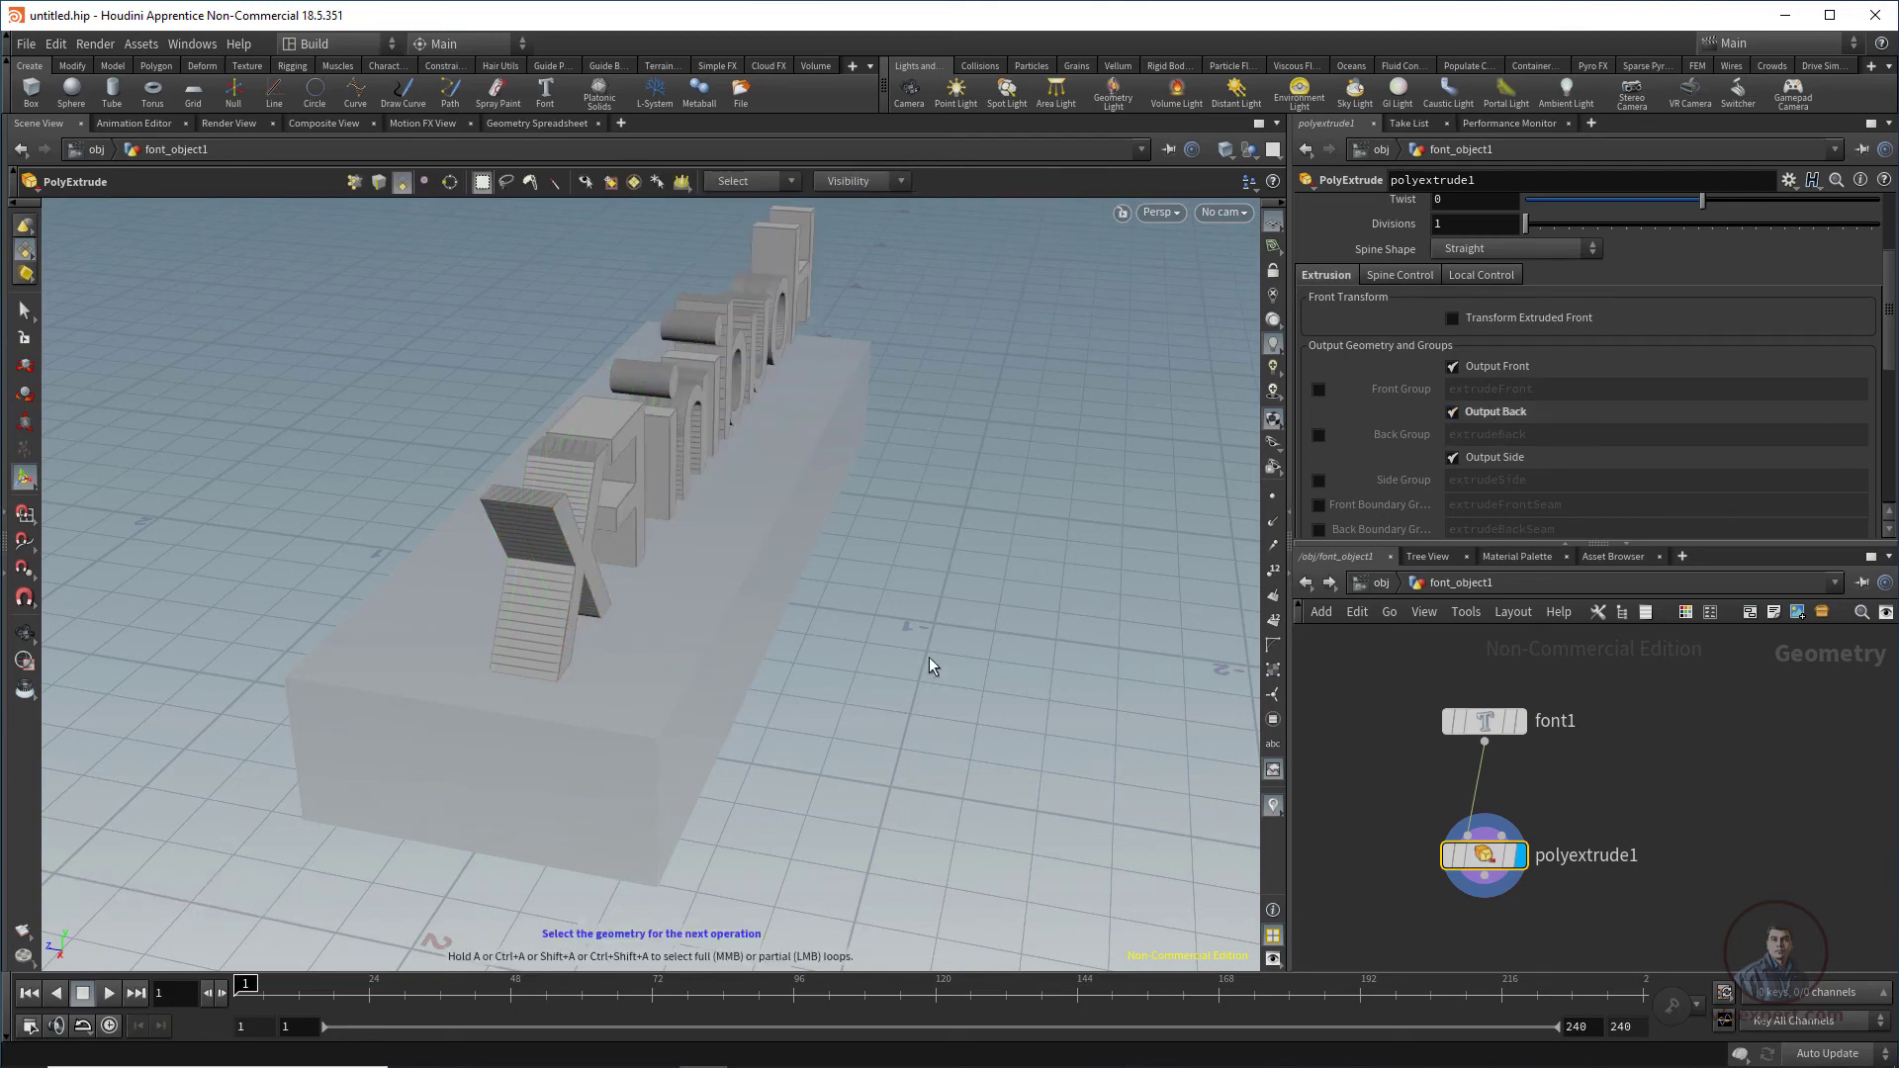
alt+drag(972, 704, 1159, 700)
alt+drag(890, 692, 929, 713)
Step: Return to the object level and scale font_object1 down uniformly to about 0.89
key(u)
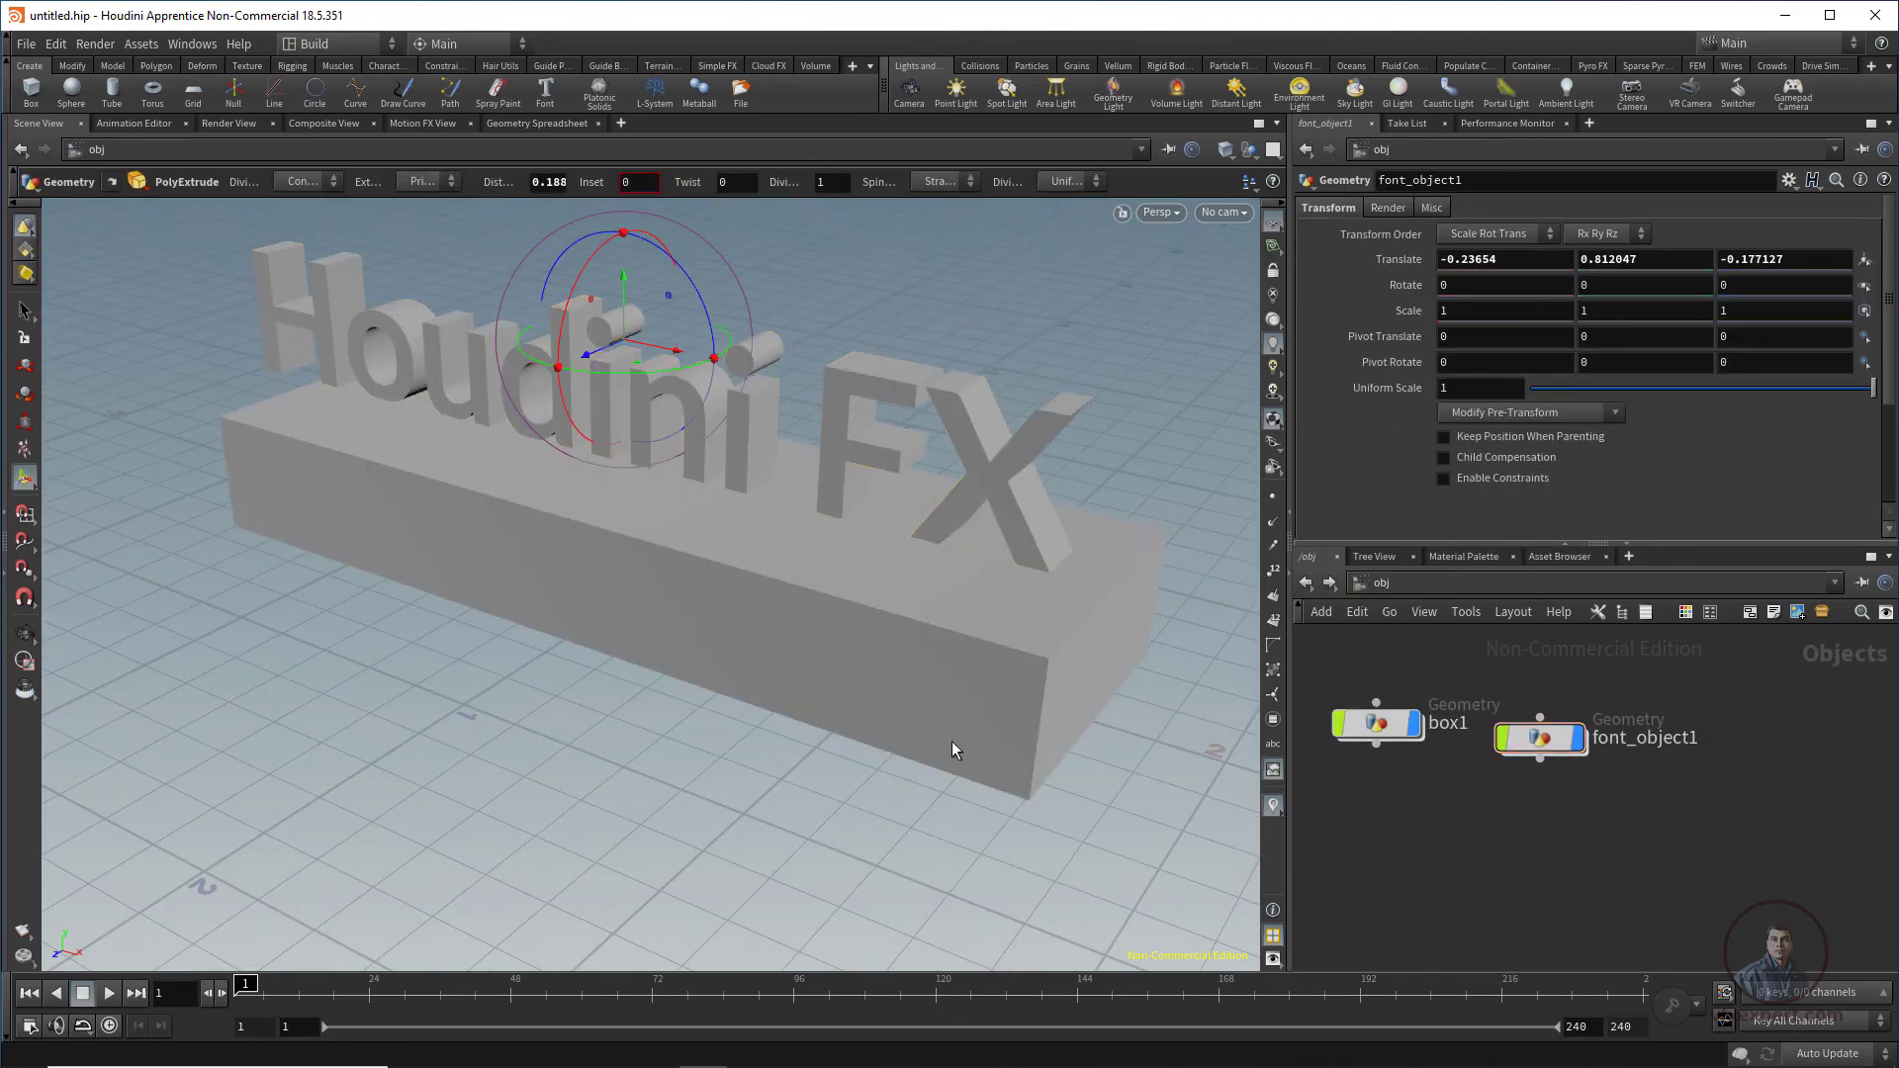
alt+drag(951, 744, 902, 817)
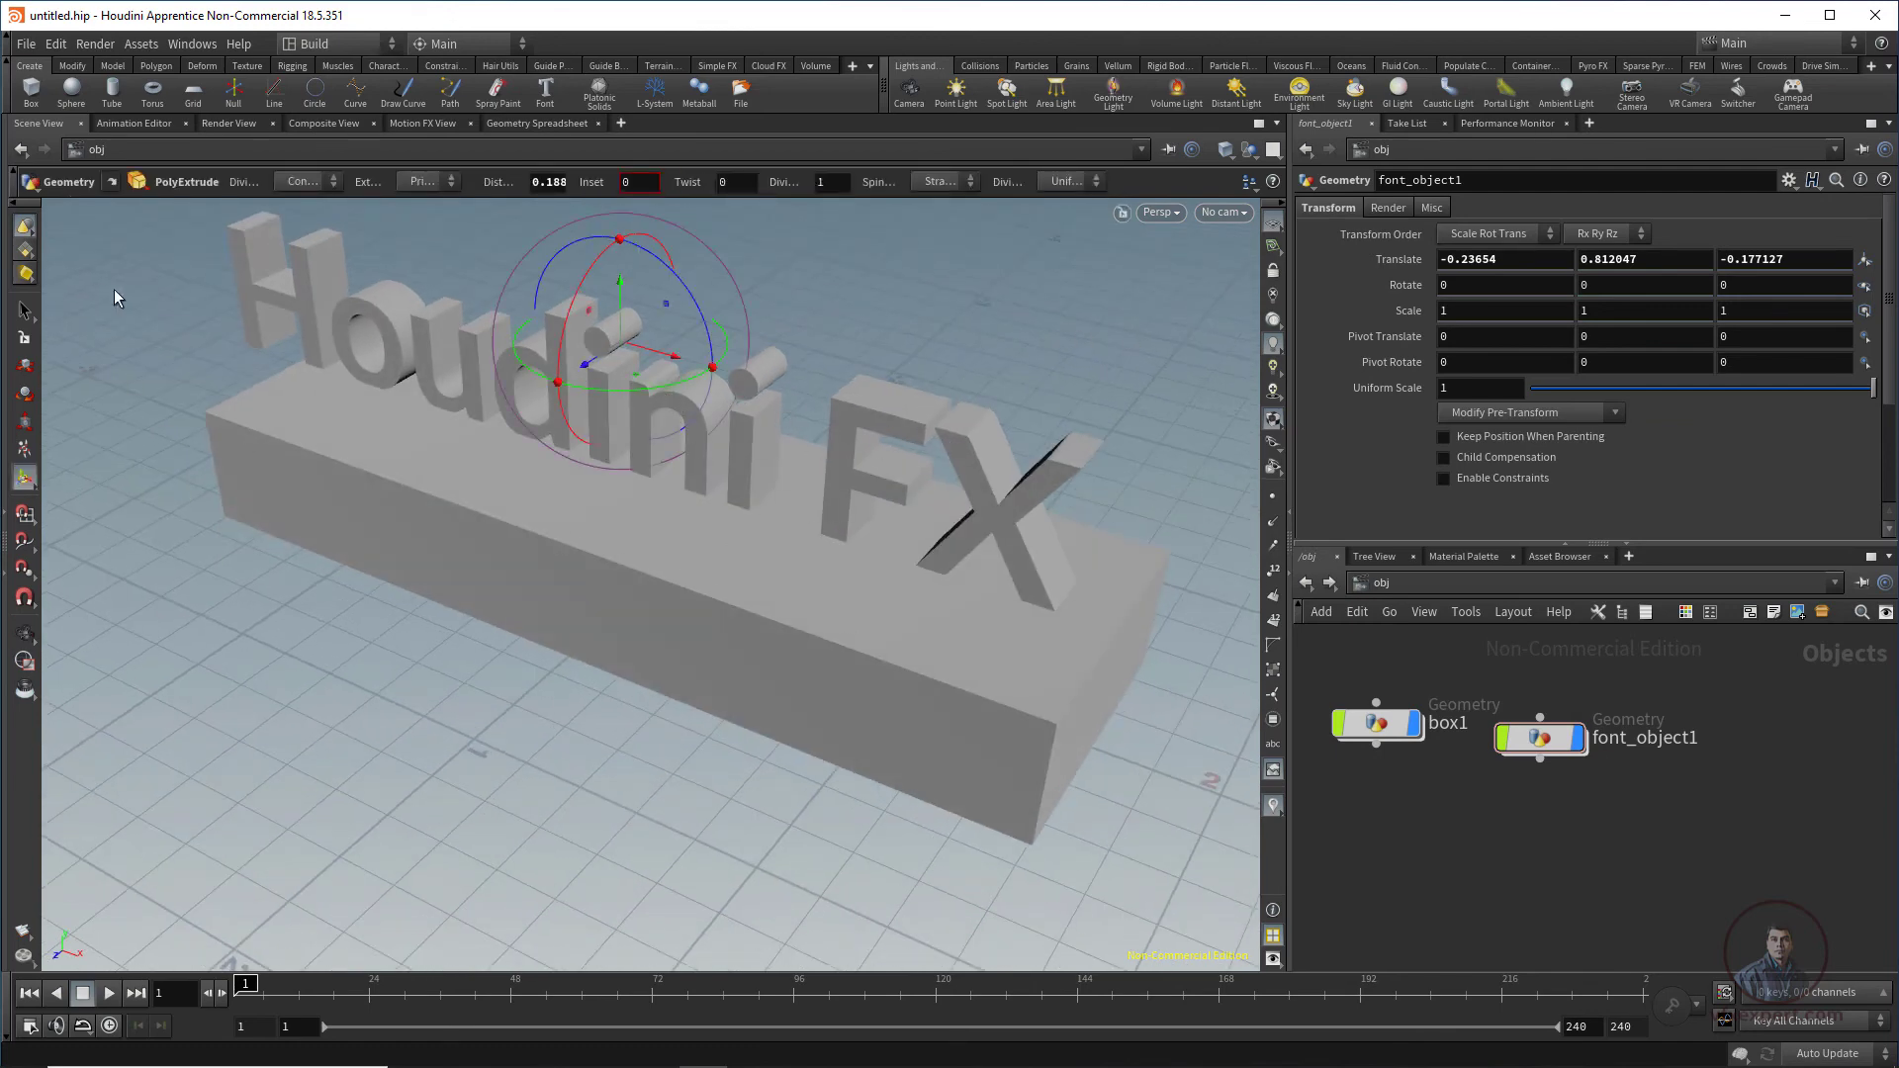
click(25, 397)
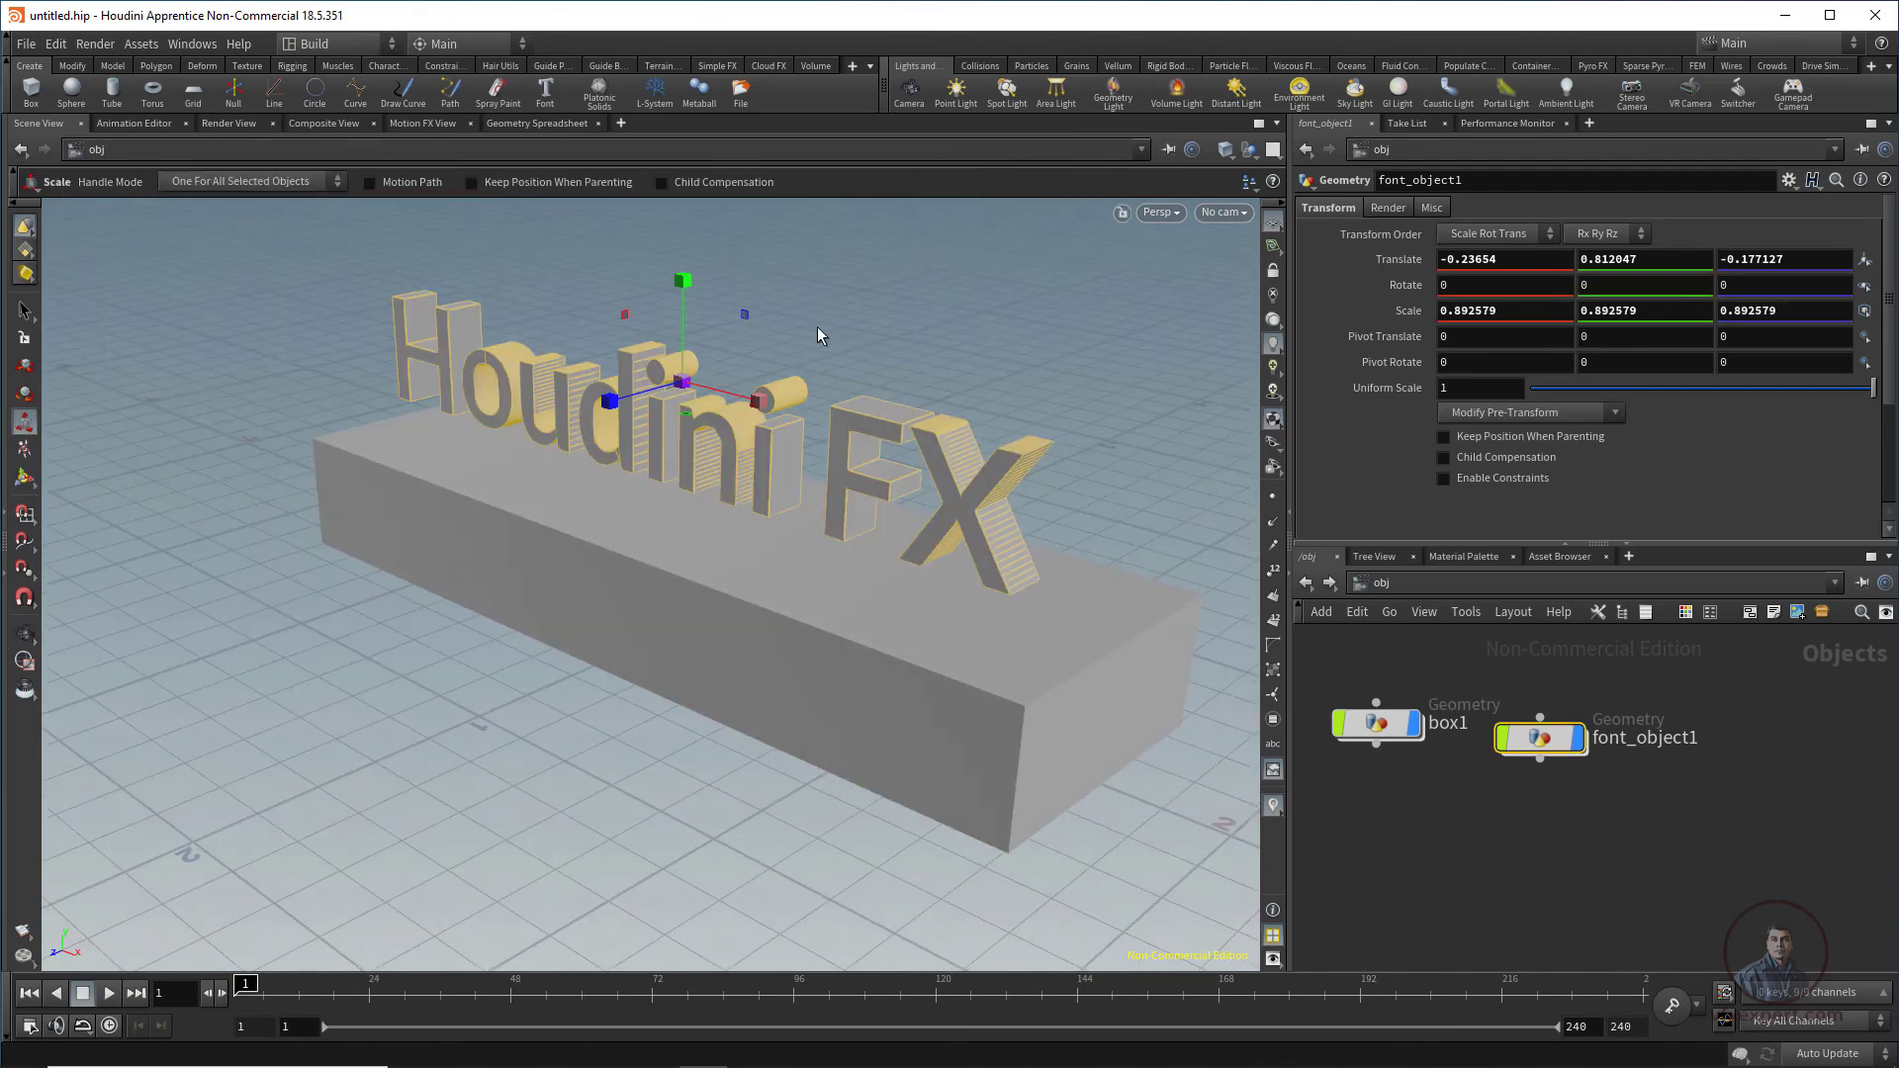
Step: Centre the text on the box at about X -0.002, Z 0.024, and scale it uniformly to about 0.88
key(t)
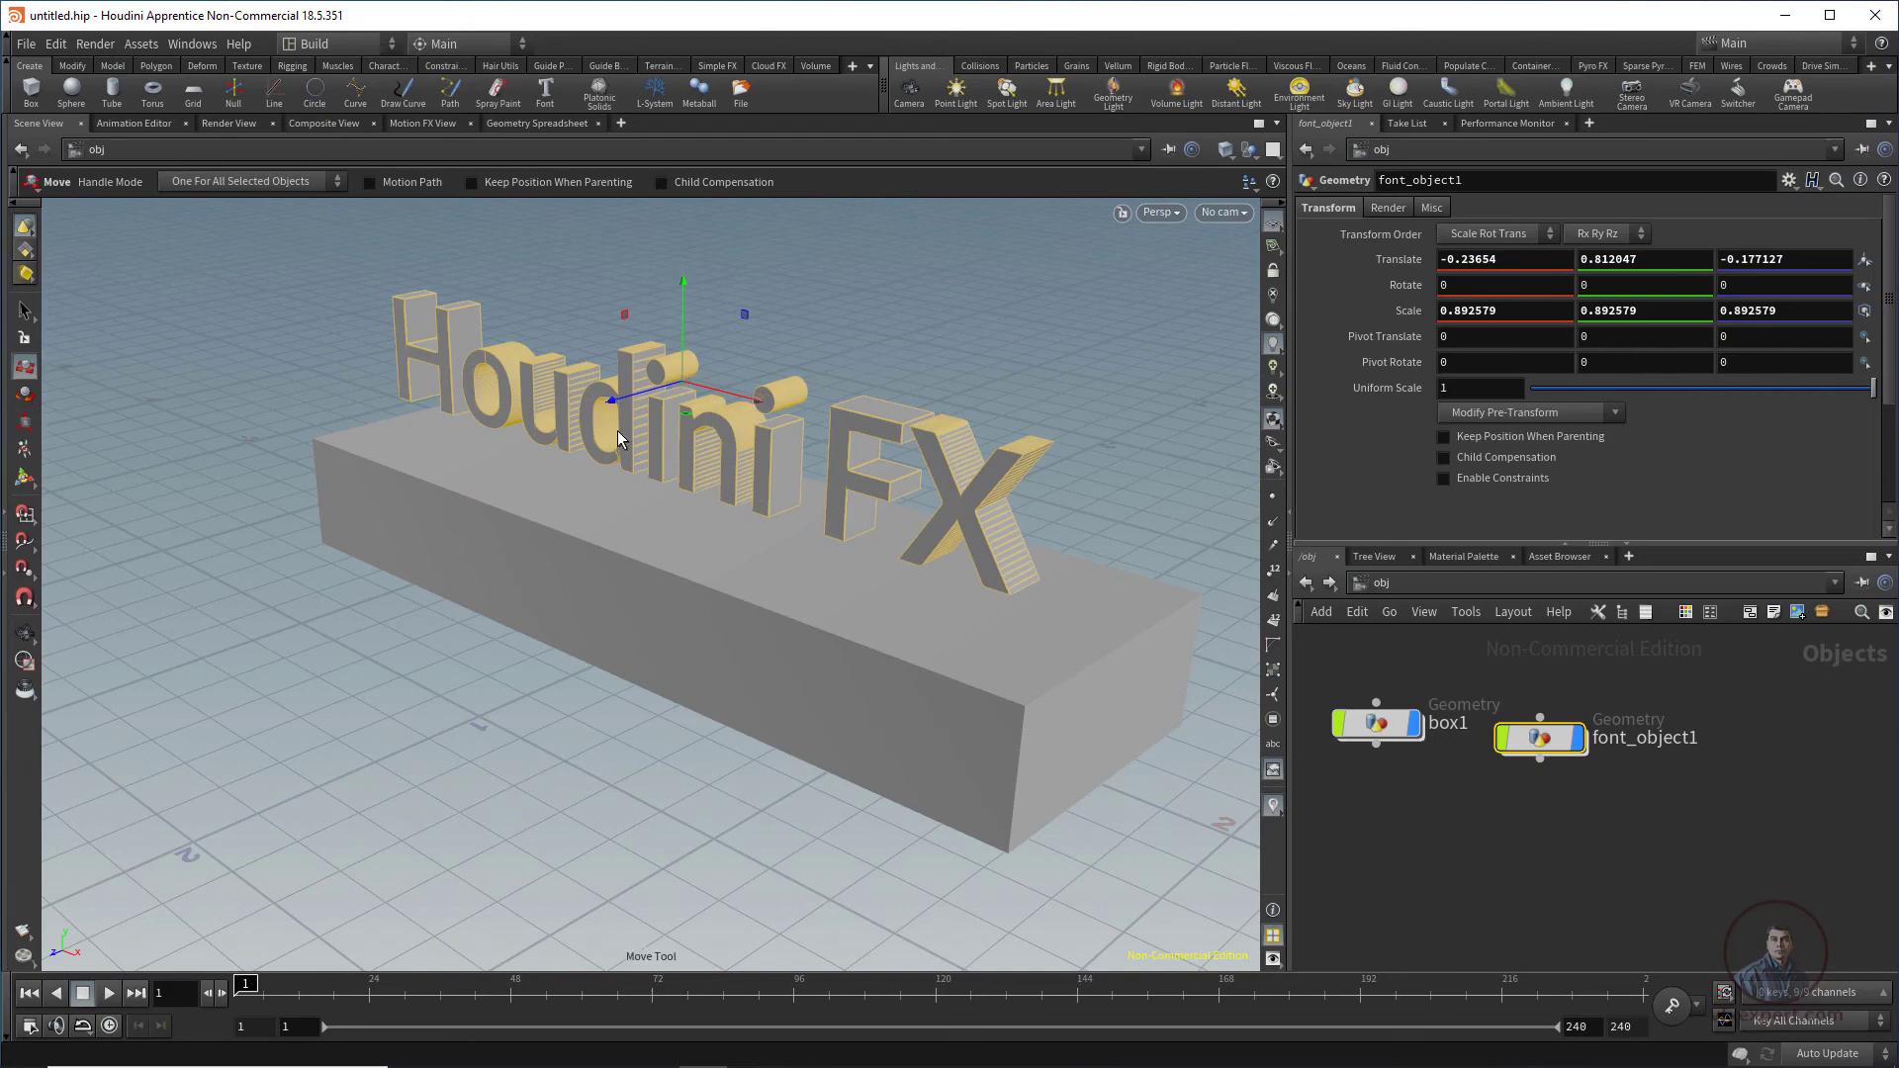
drag(614, 400, 584, 449)
alt+drag(773, 700, 820, 710)
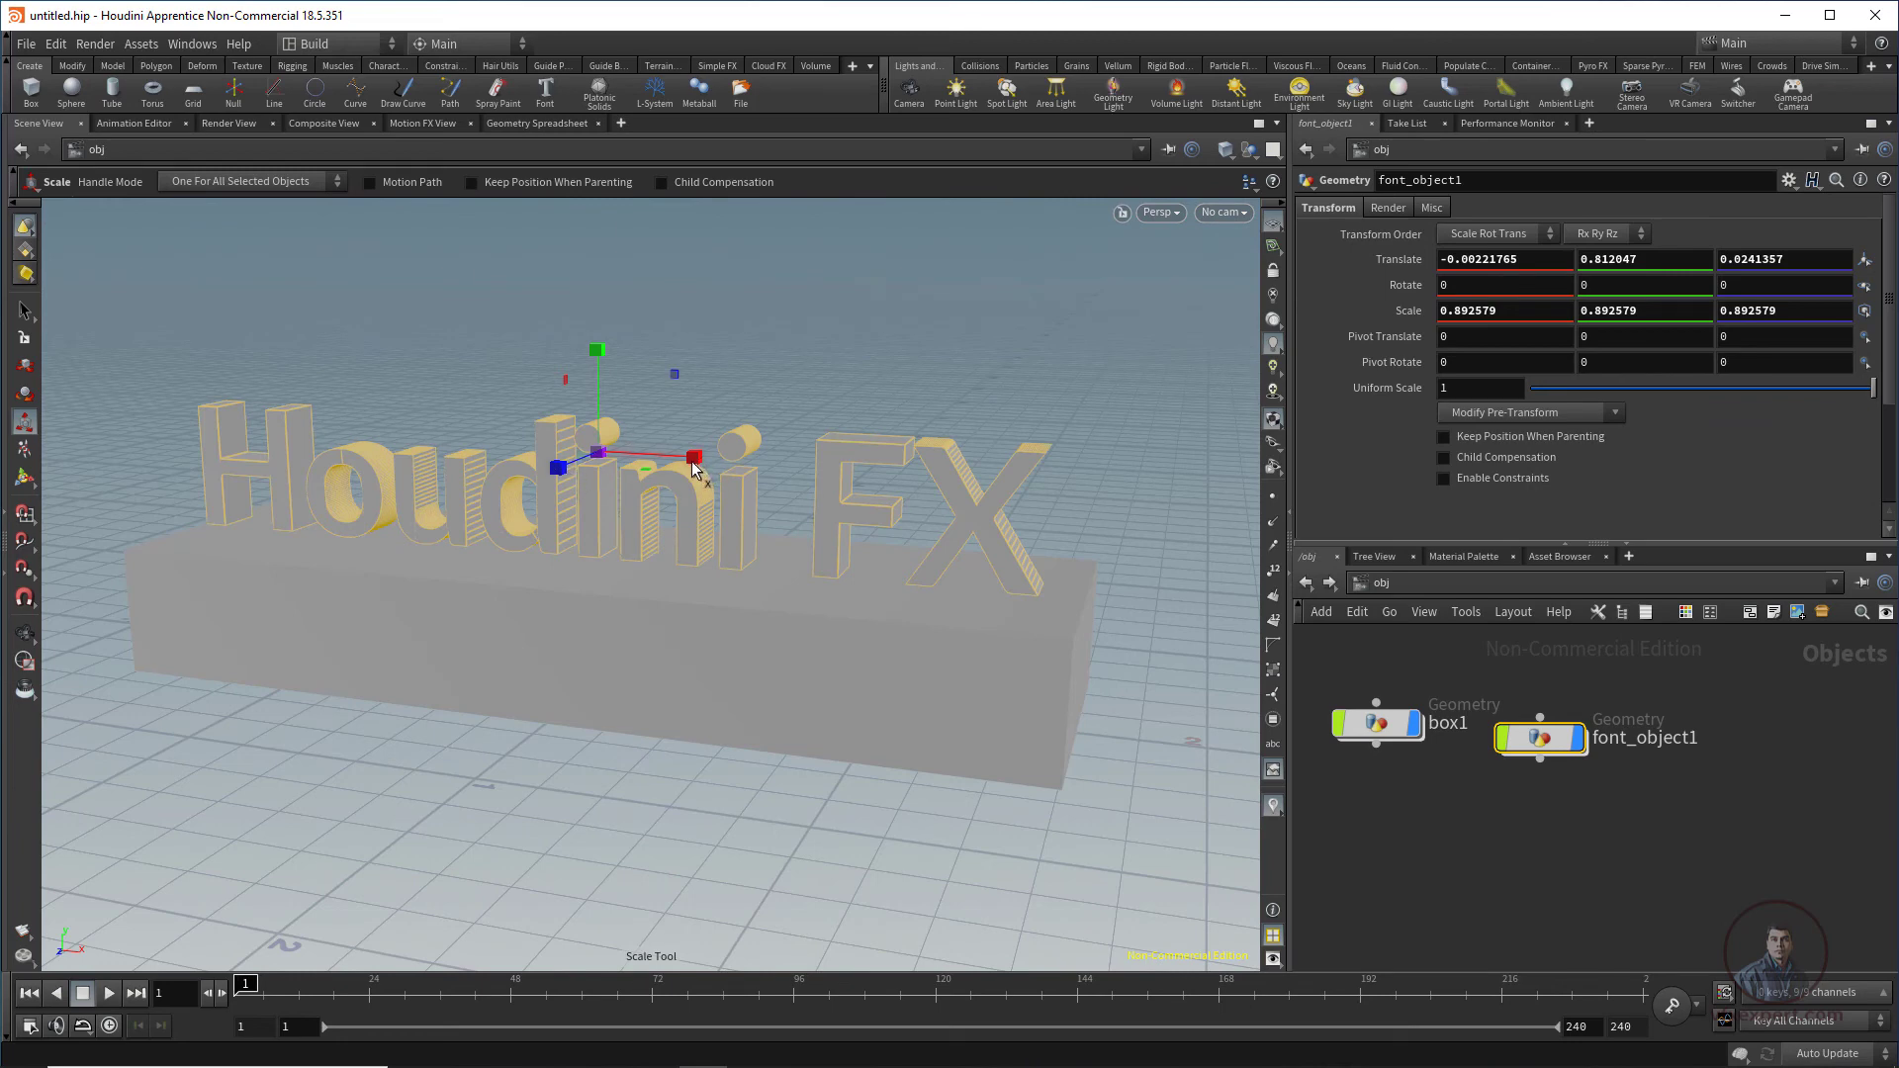
mouse_move(597, 453)
mouse_down()
mouse_move(560, 458)
mouse_move(623, 450)
mouse_move(592, 472)
mouse_up()
Step: Try rotating the text slightly about Y, and reset its Y rotation to 0
key(r)
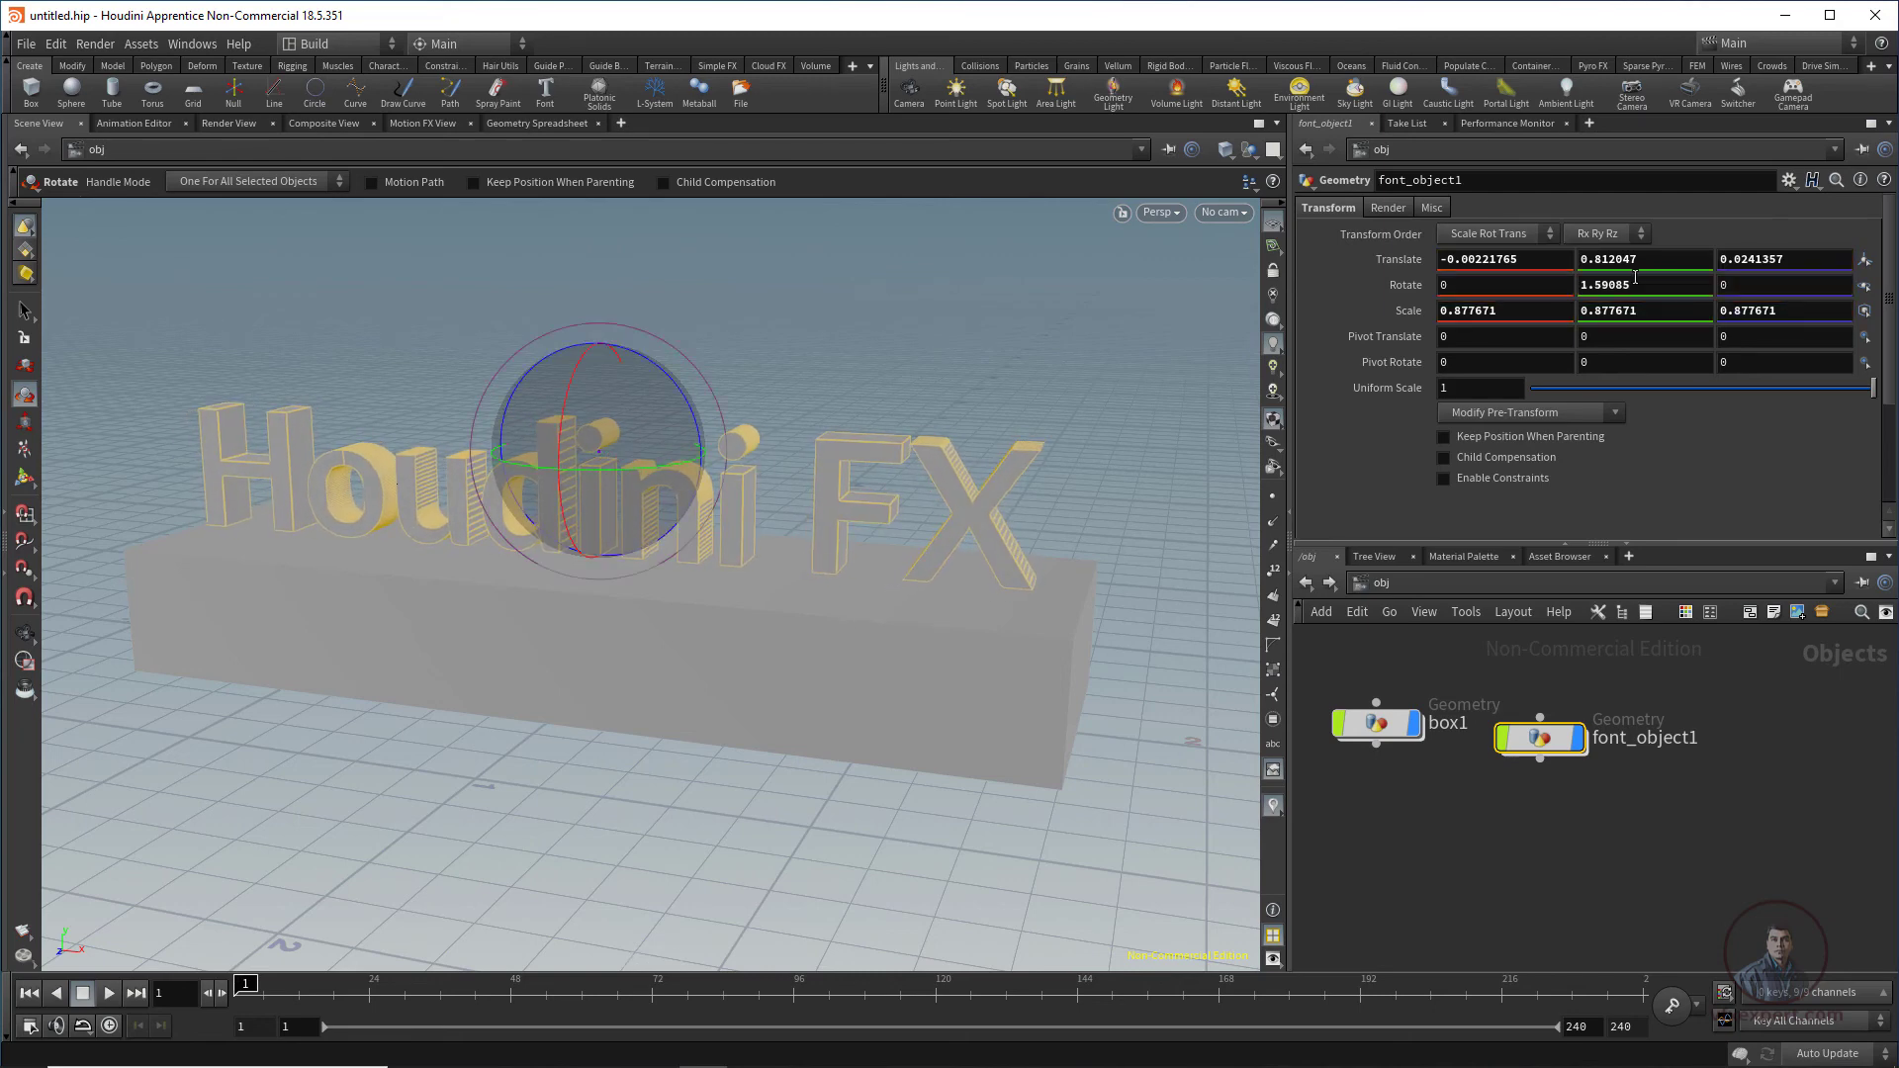
text(00)
key(Return)
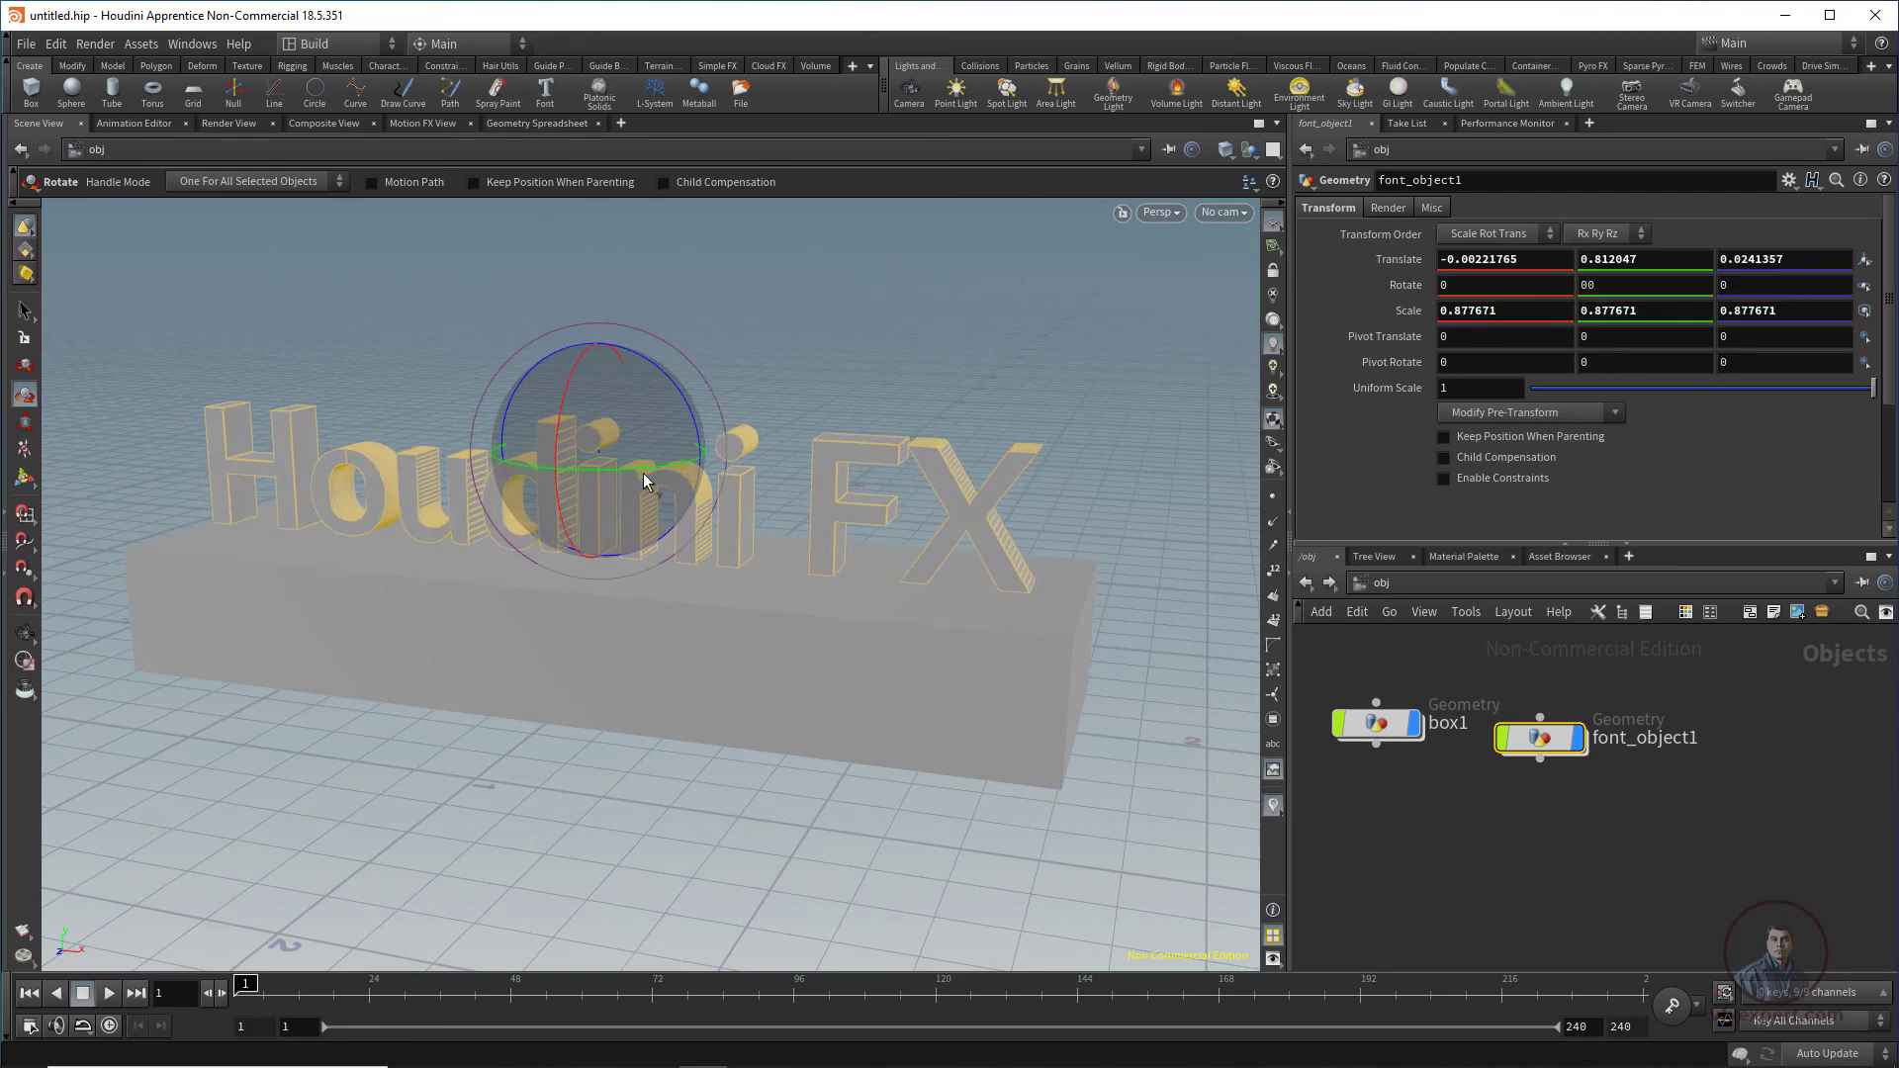
Step: Switch the text's handle through Move, Scale, Rotate and back to Move, and deselect the text
key(t)
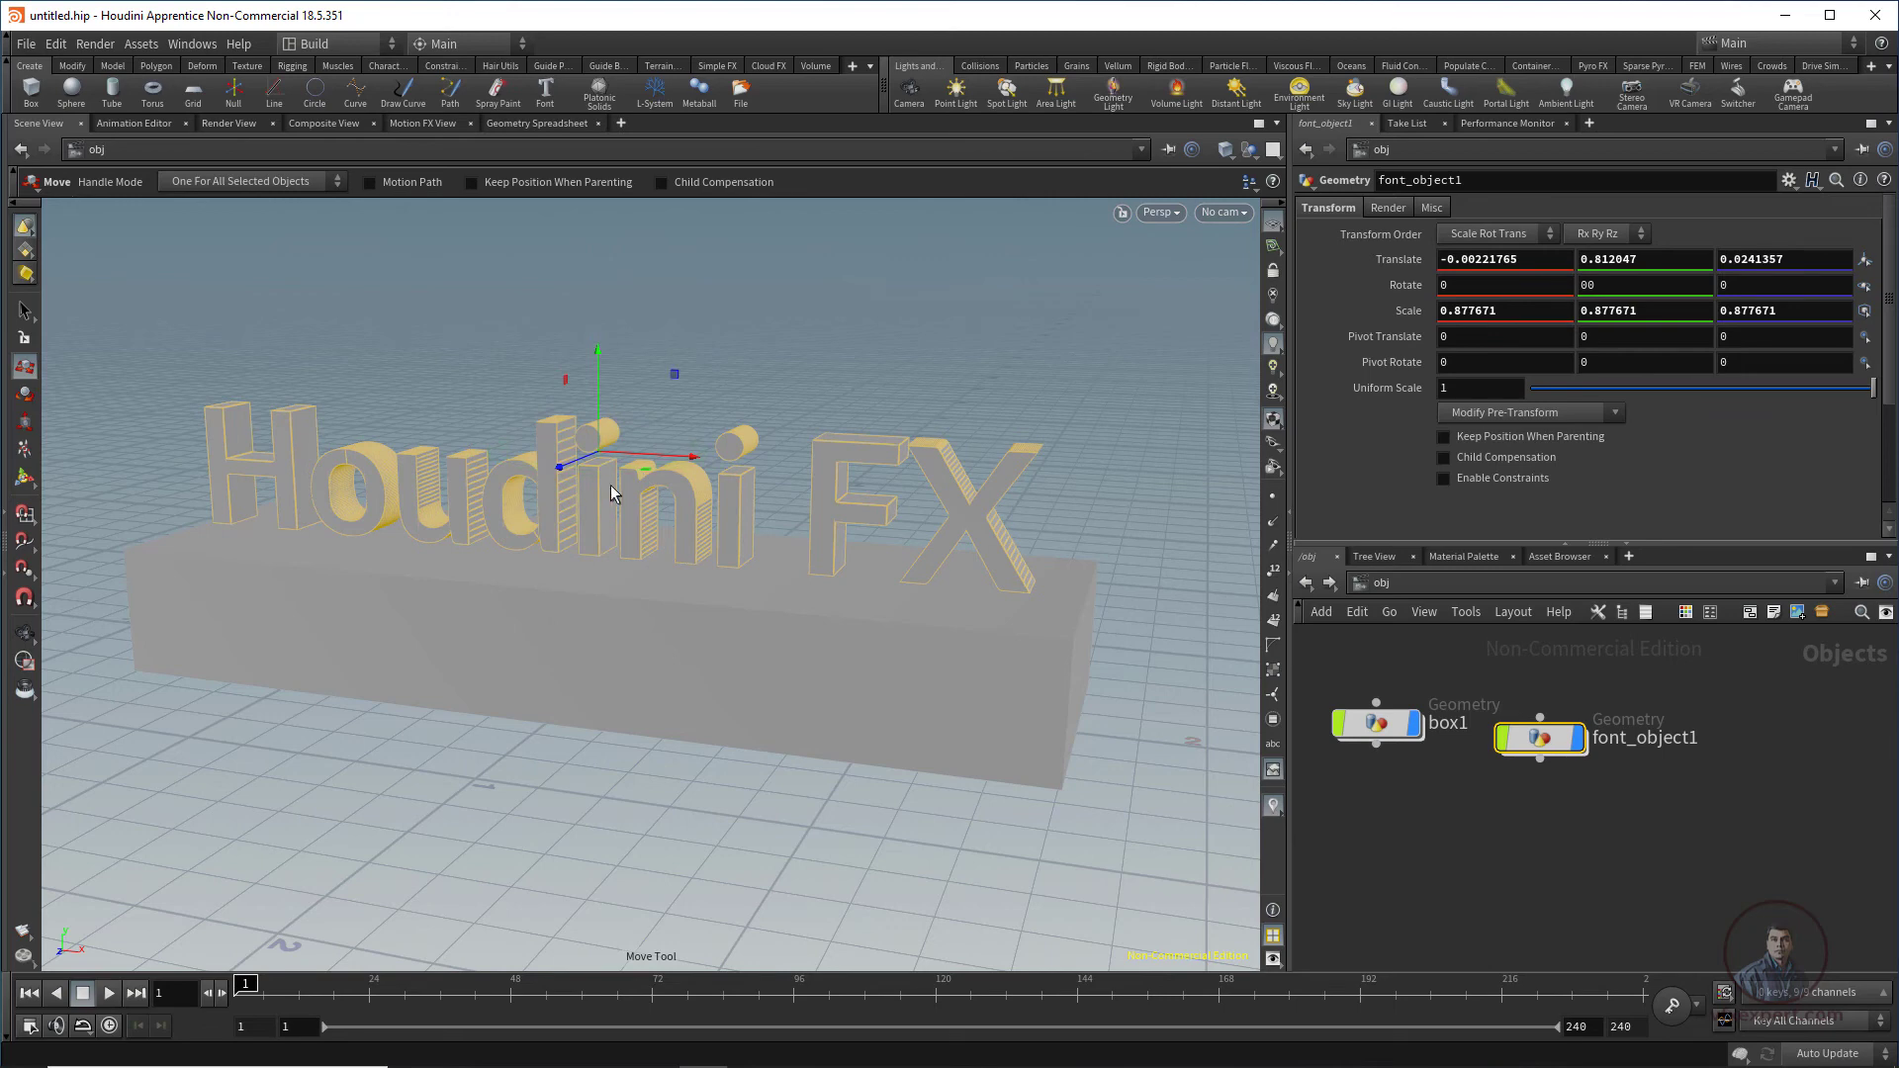
key(e)
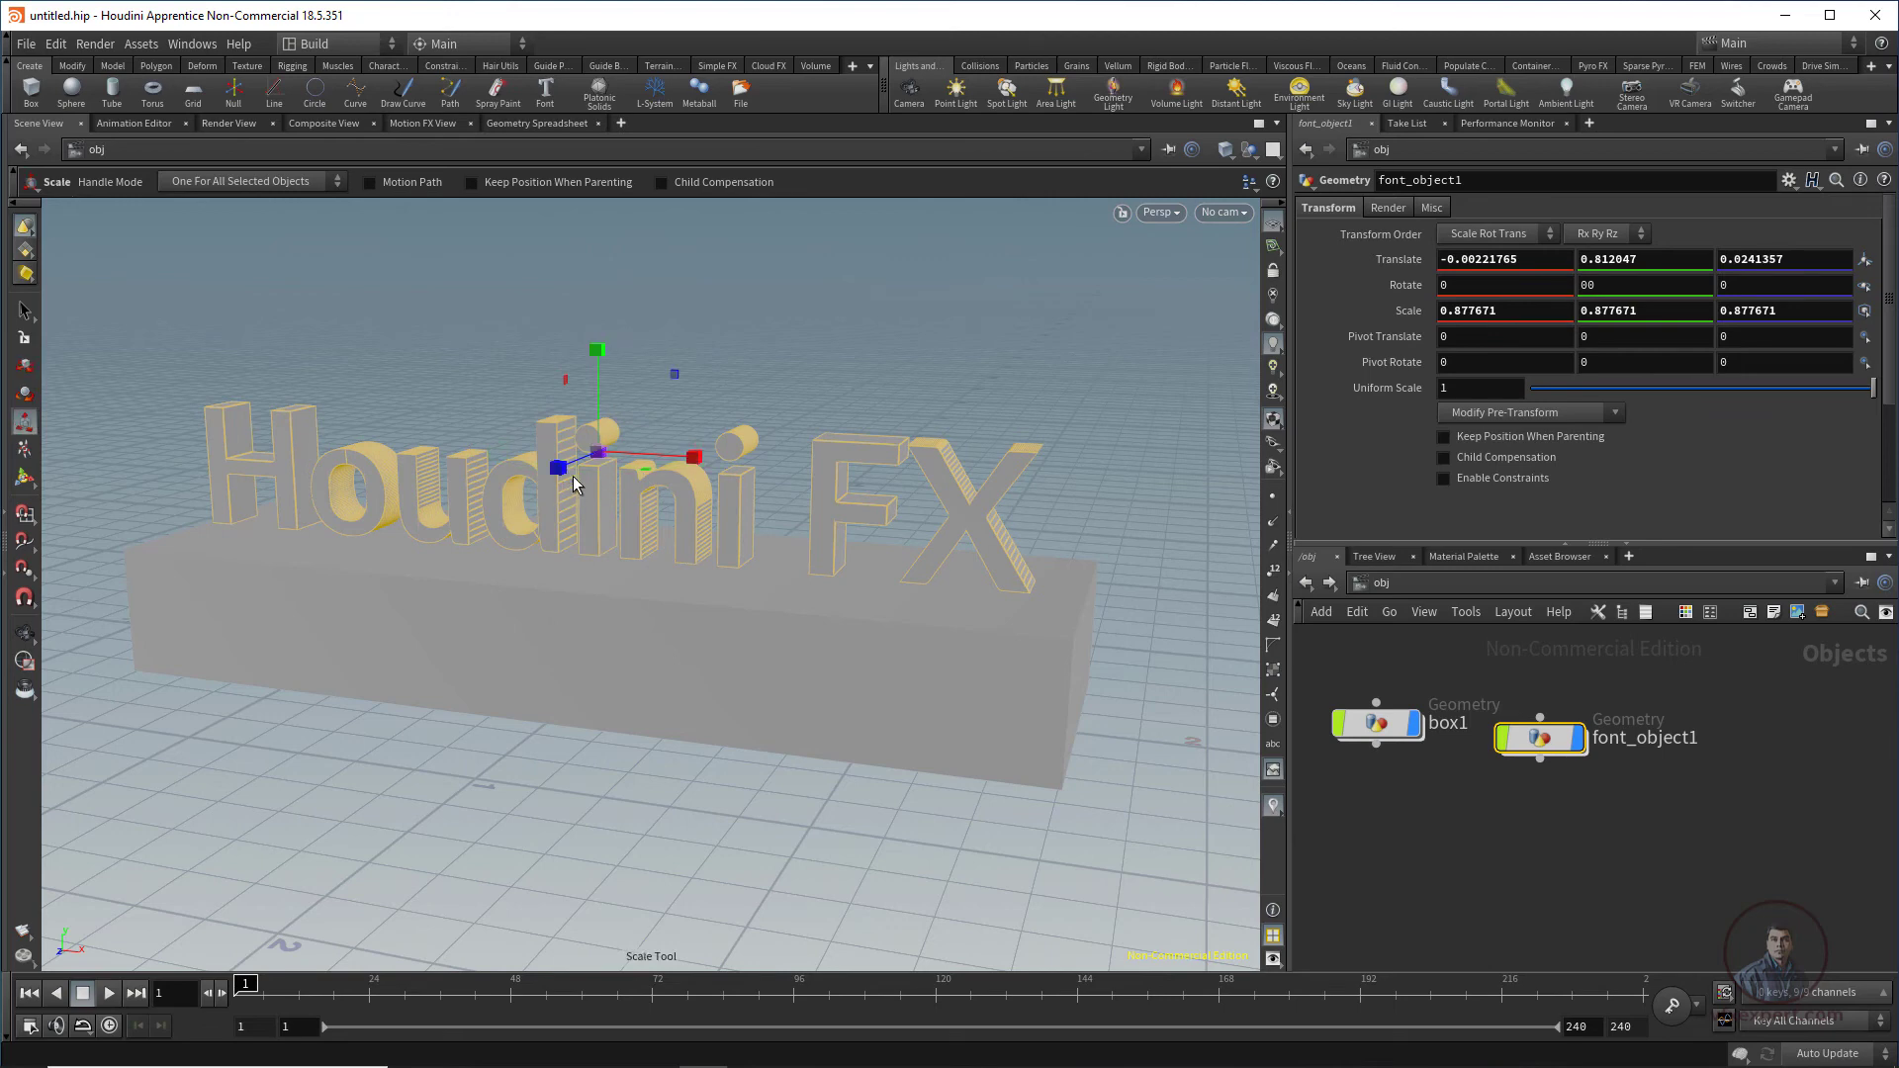
key(r)
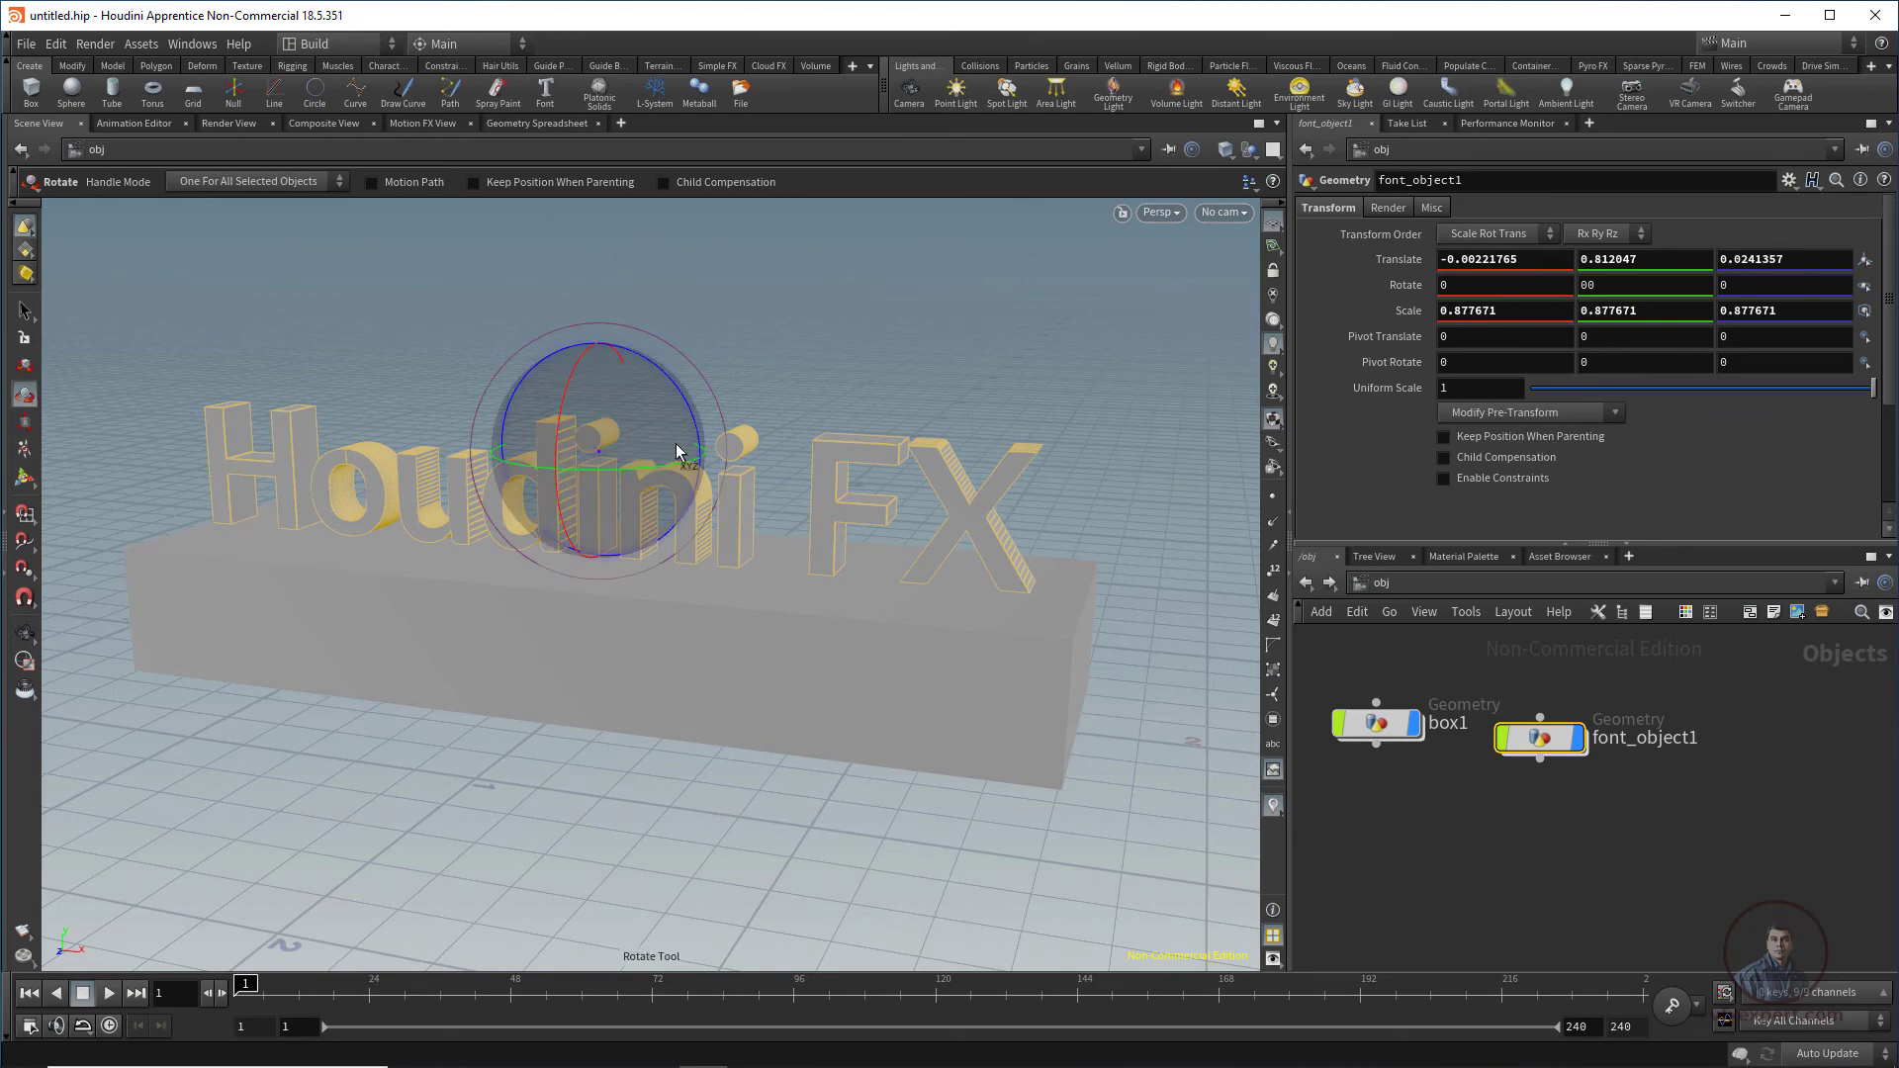
key(t)
click(887, 306)
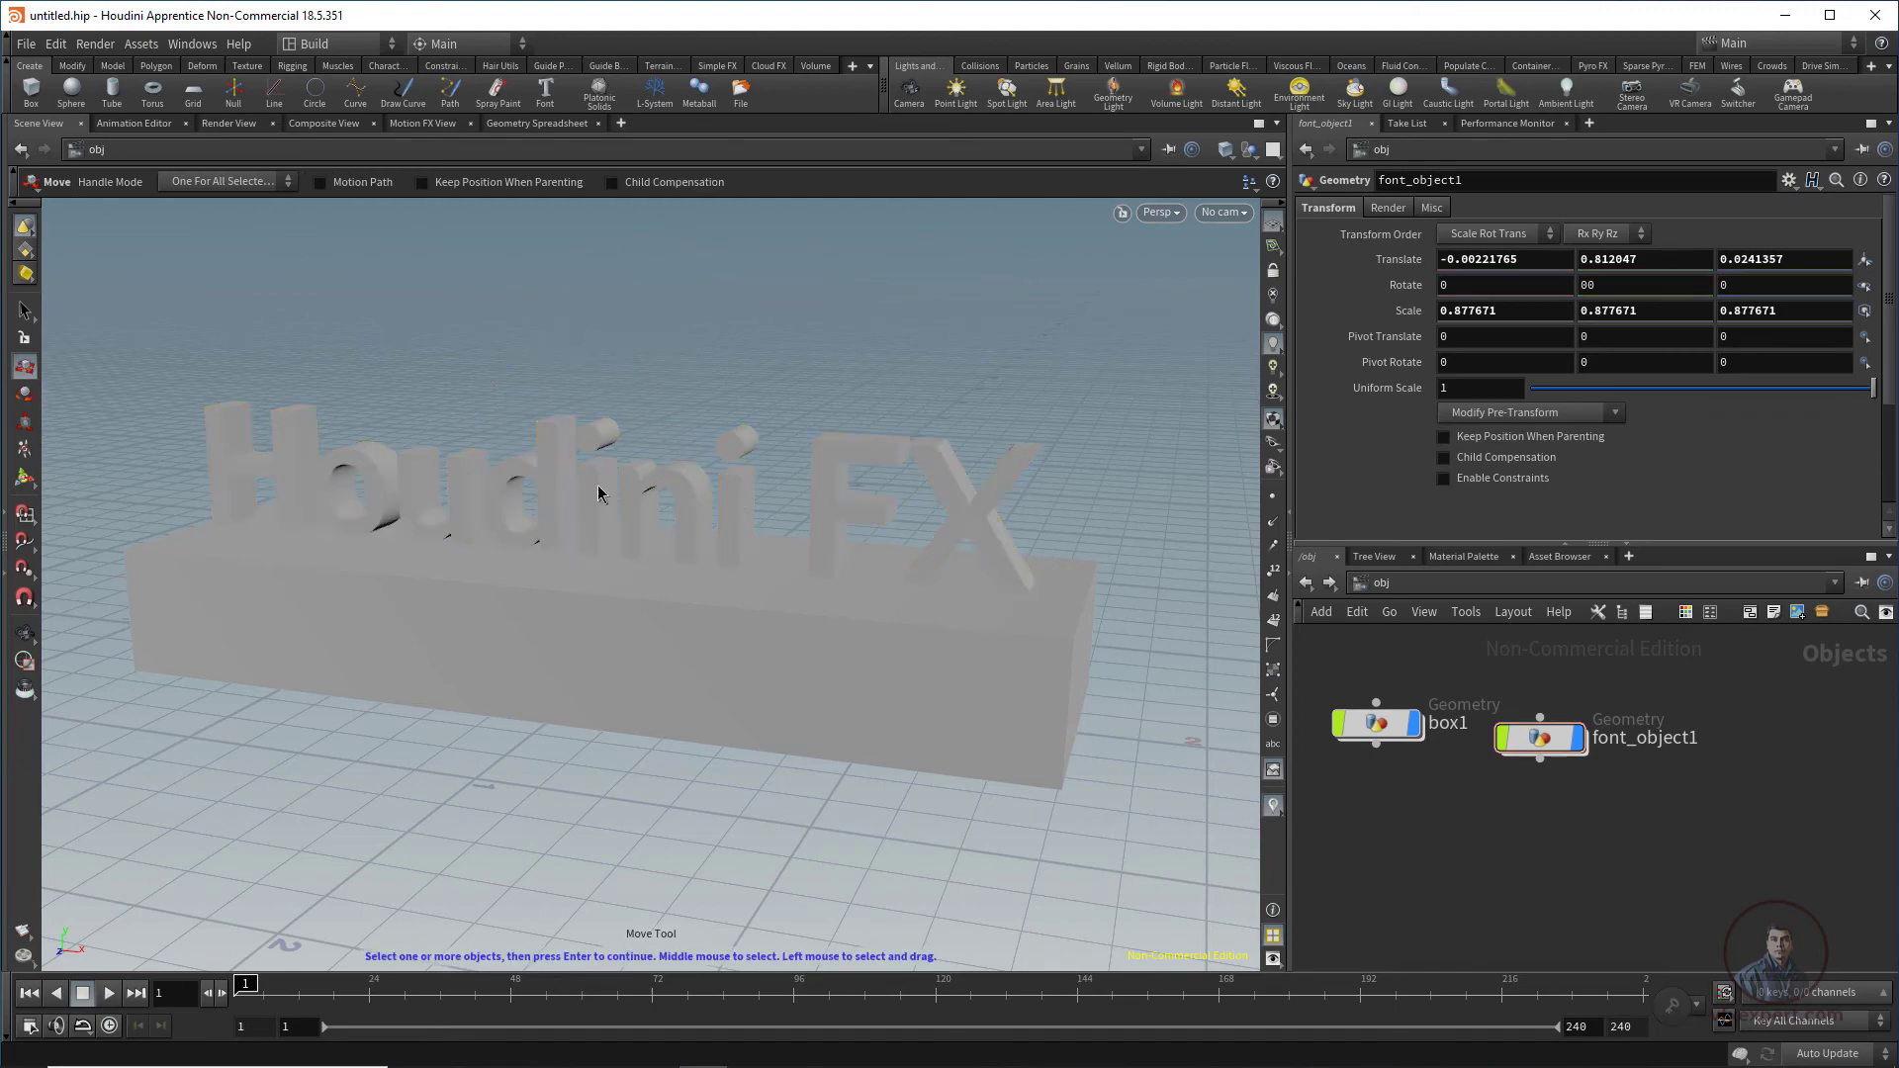
Step: Add a Light node to the object network below box1
alt+drag(1093, 827, 1005, 818)
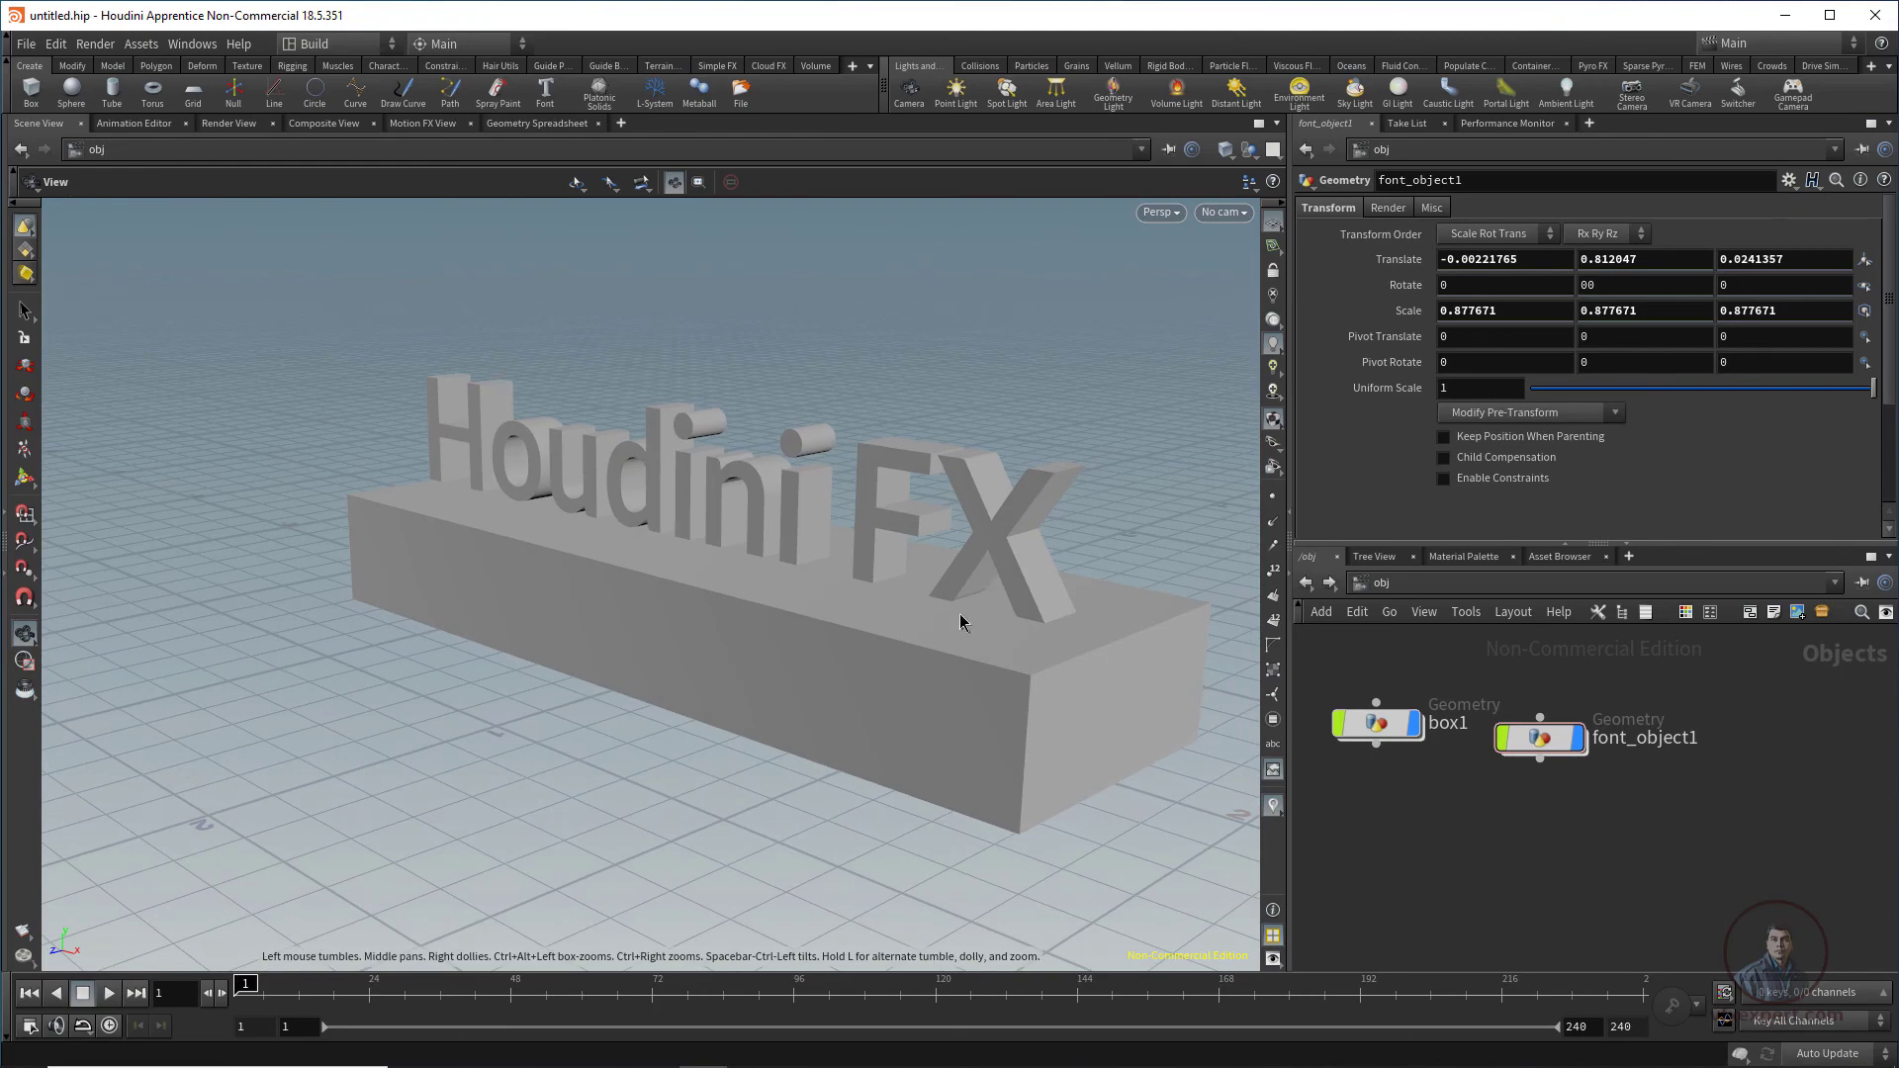
alt+right_drag(686, 762, 791, 752)
alt+drag(792, 752, 1078, 899)
key(t)
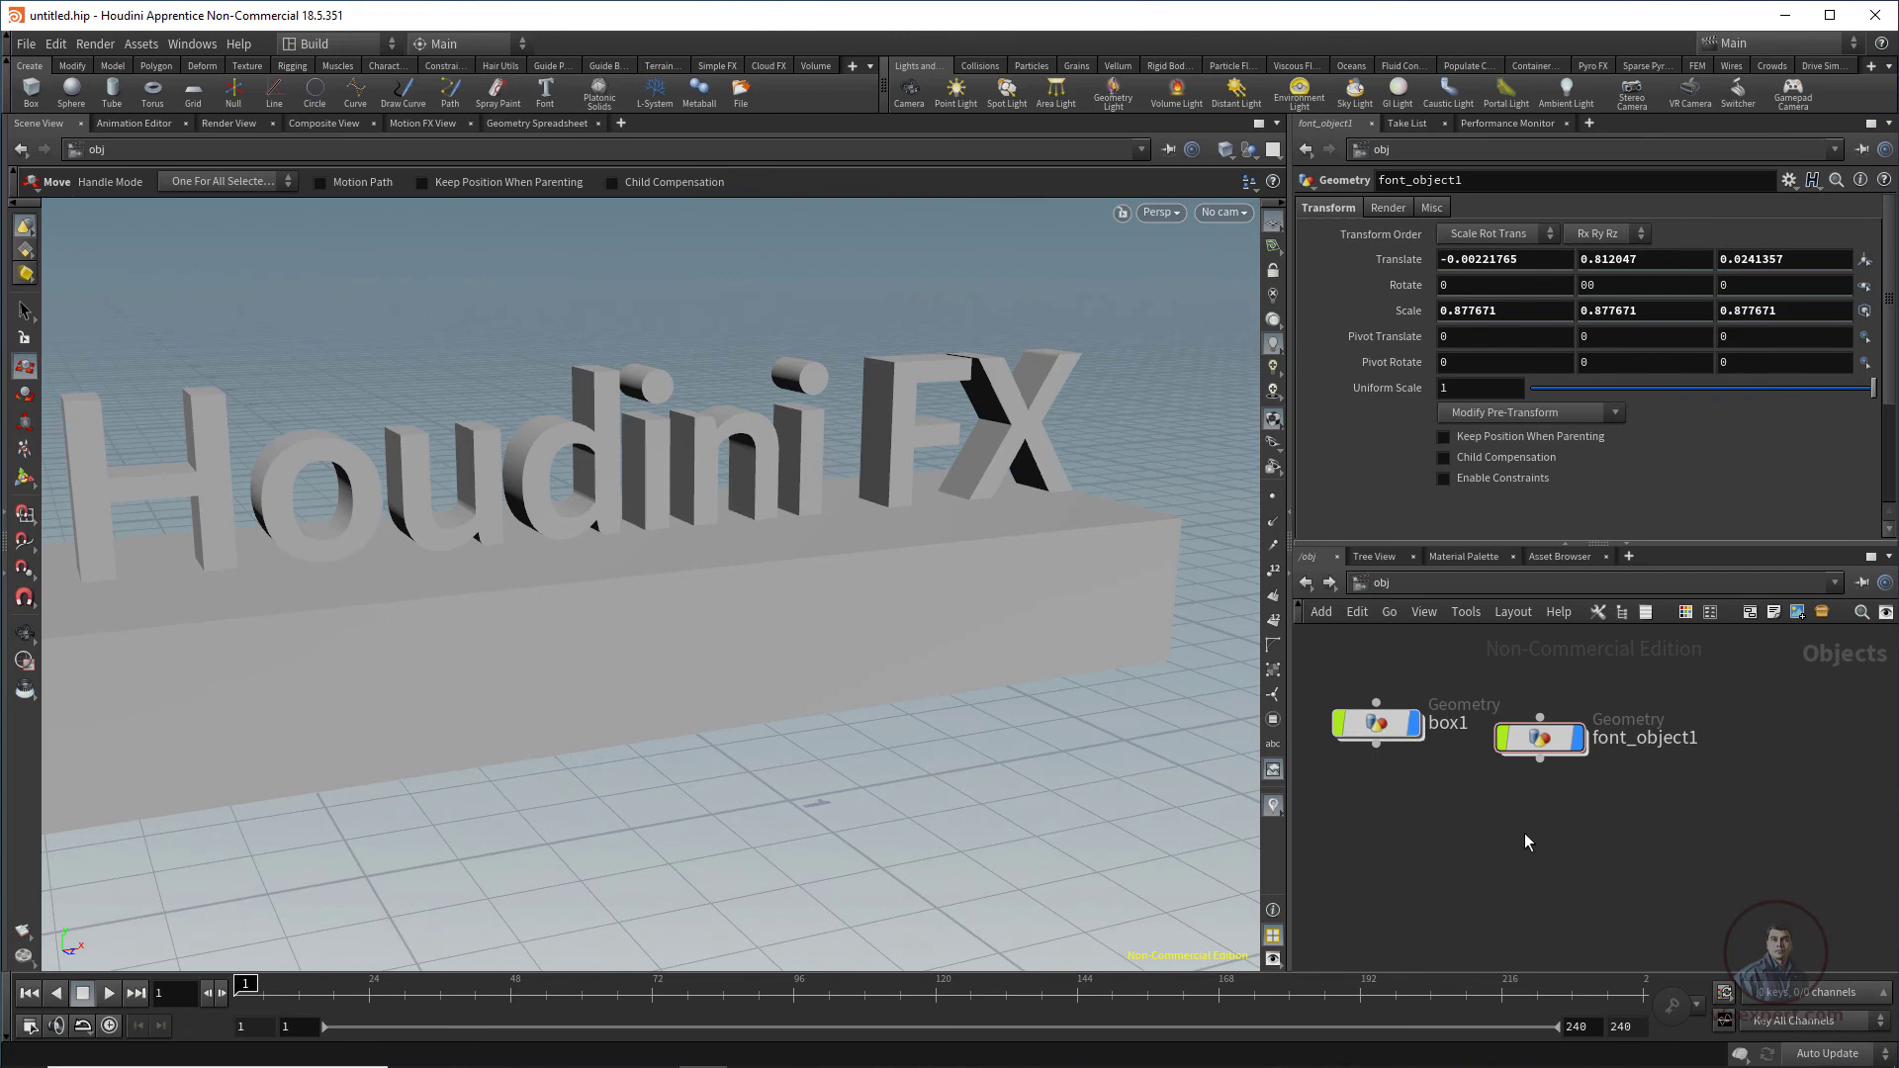
key(Tab)
text(li)
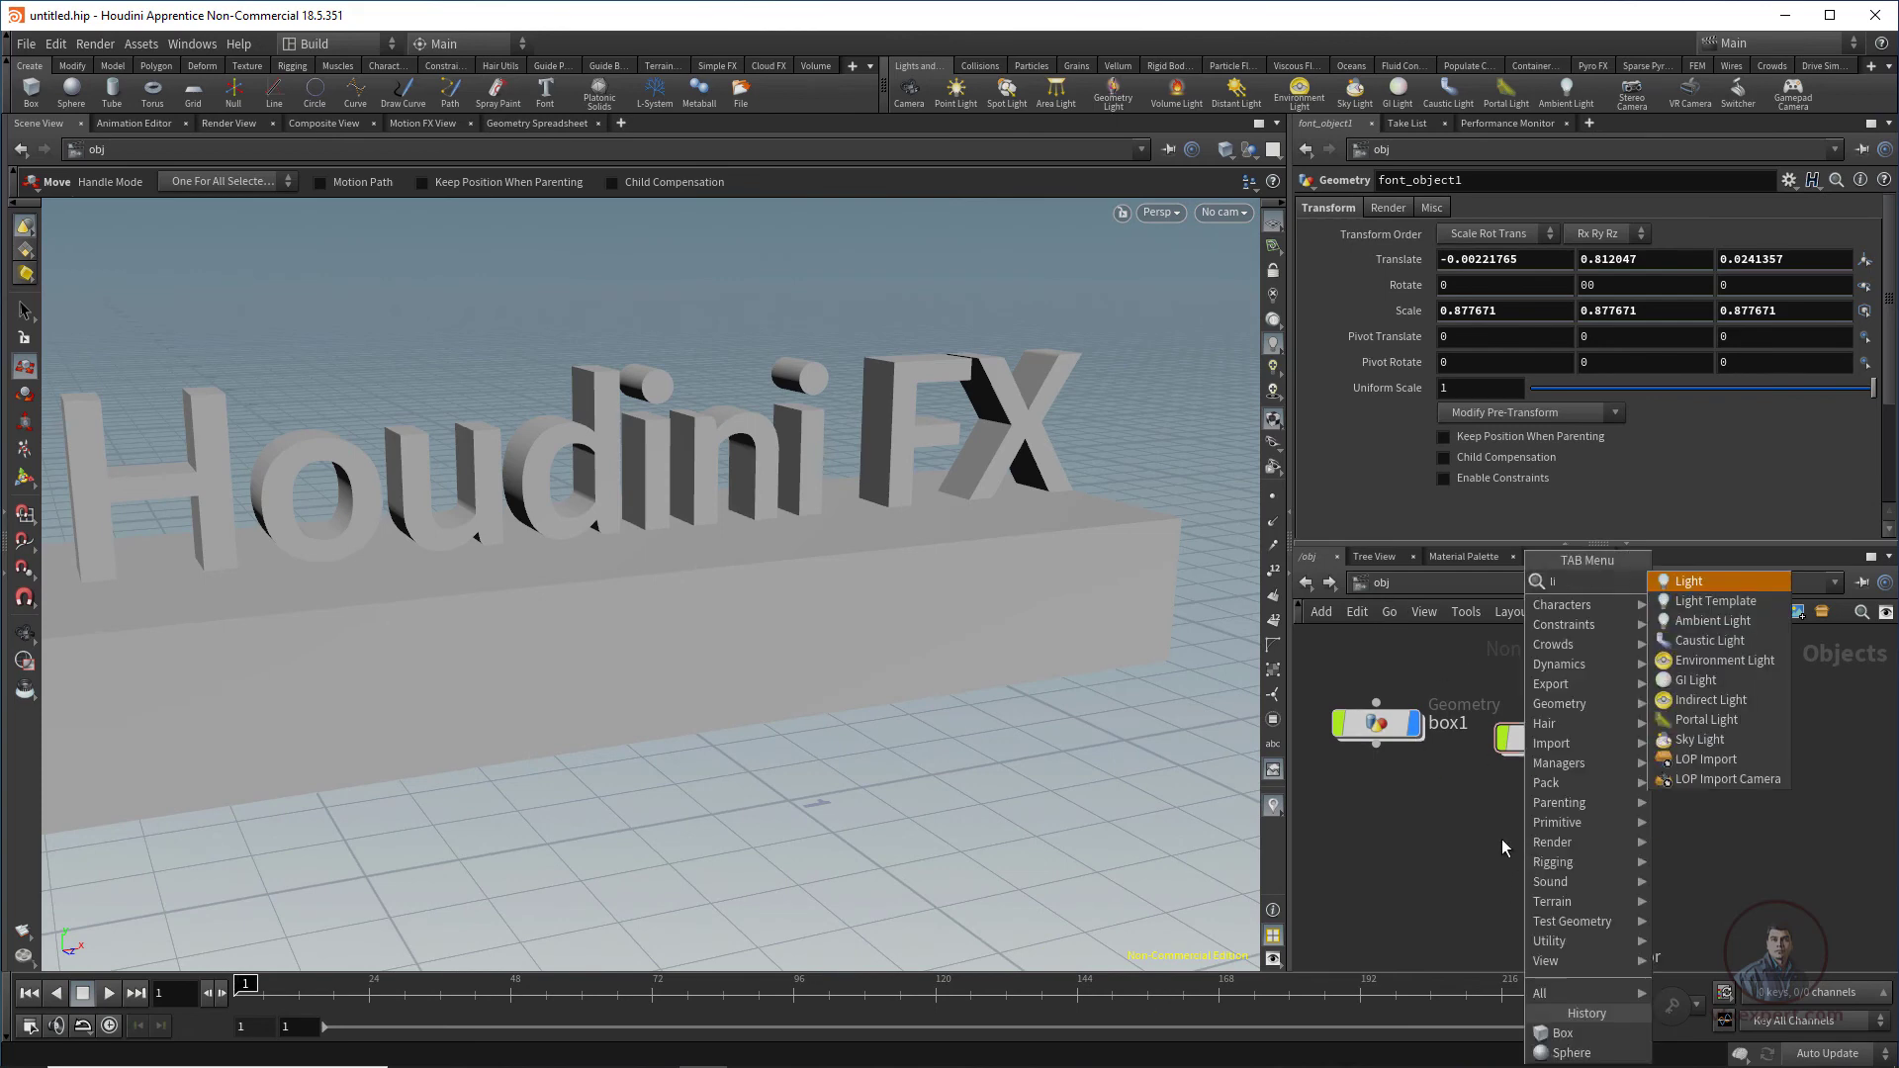
click(1689, 582)
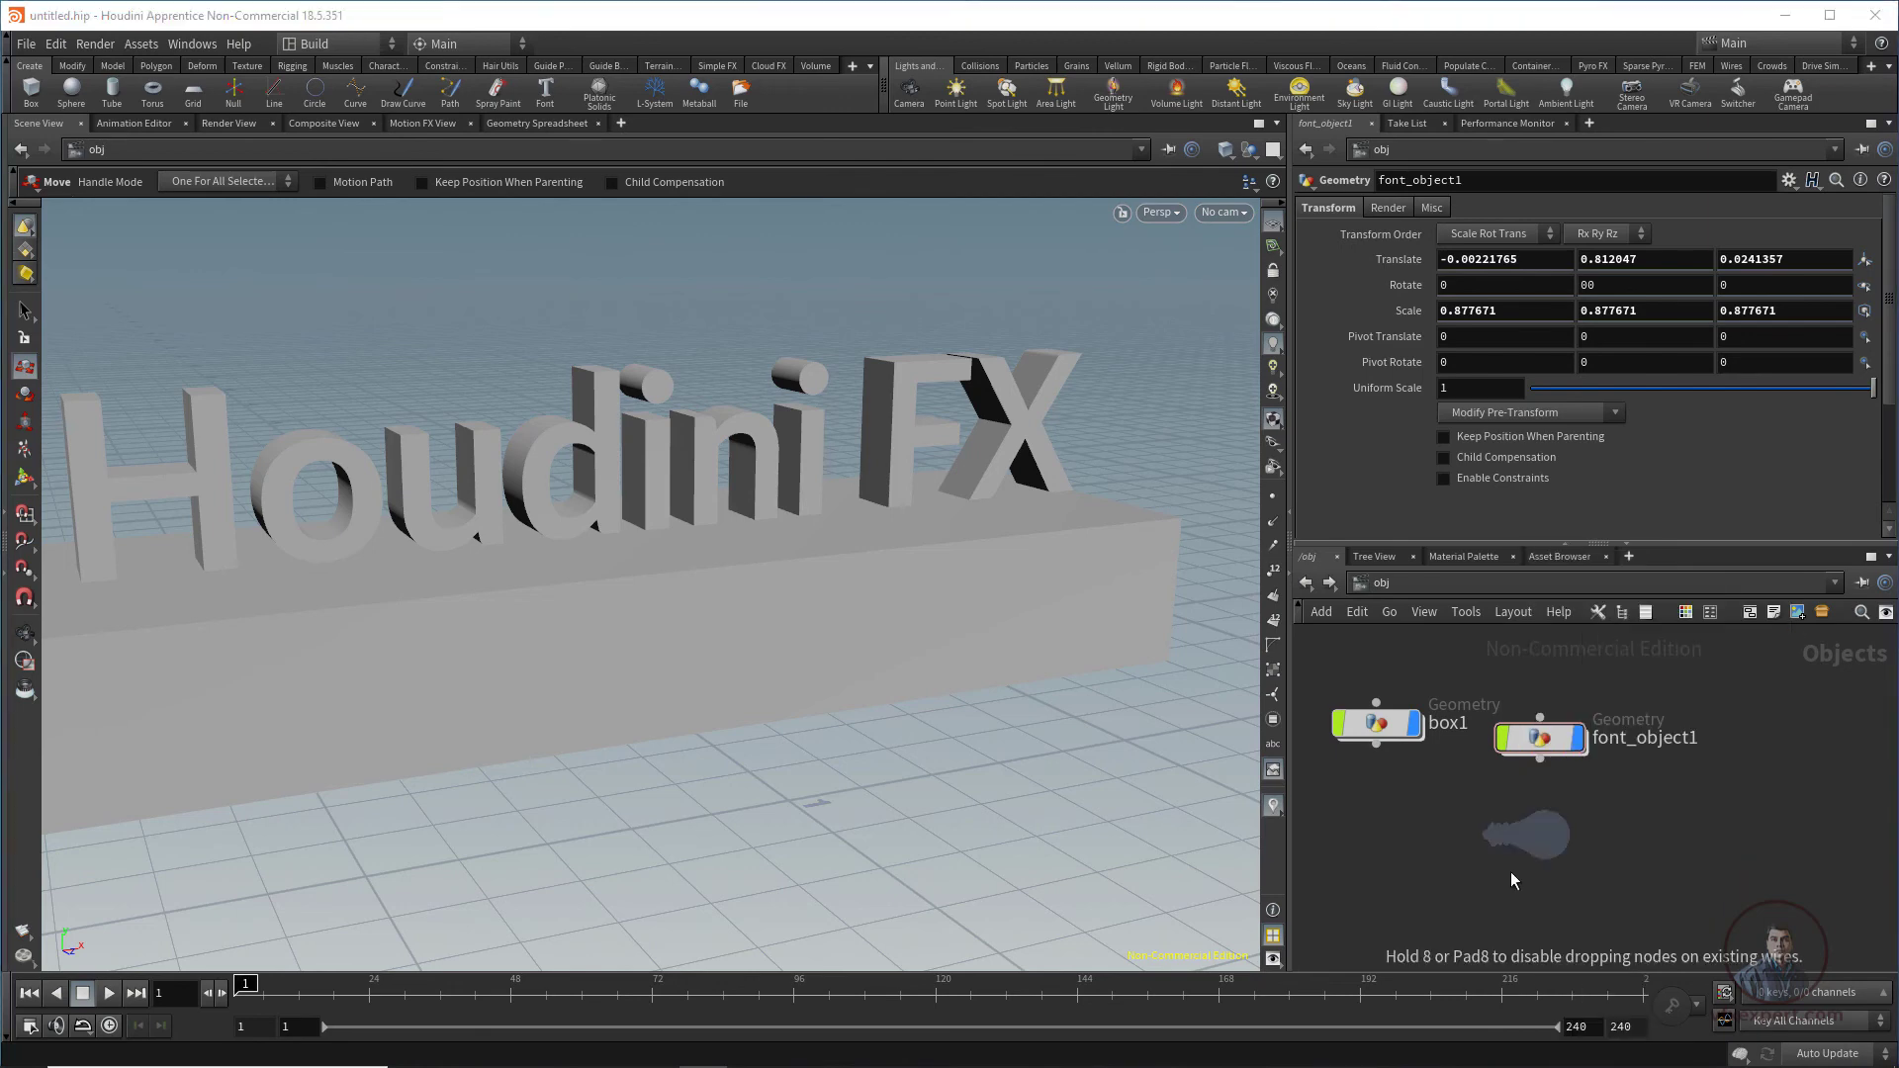
click(1445, 823)
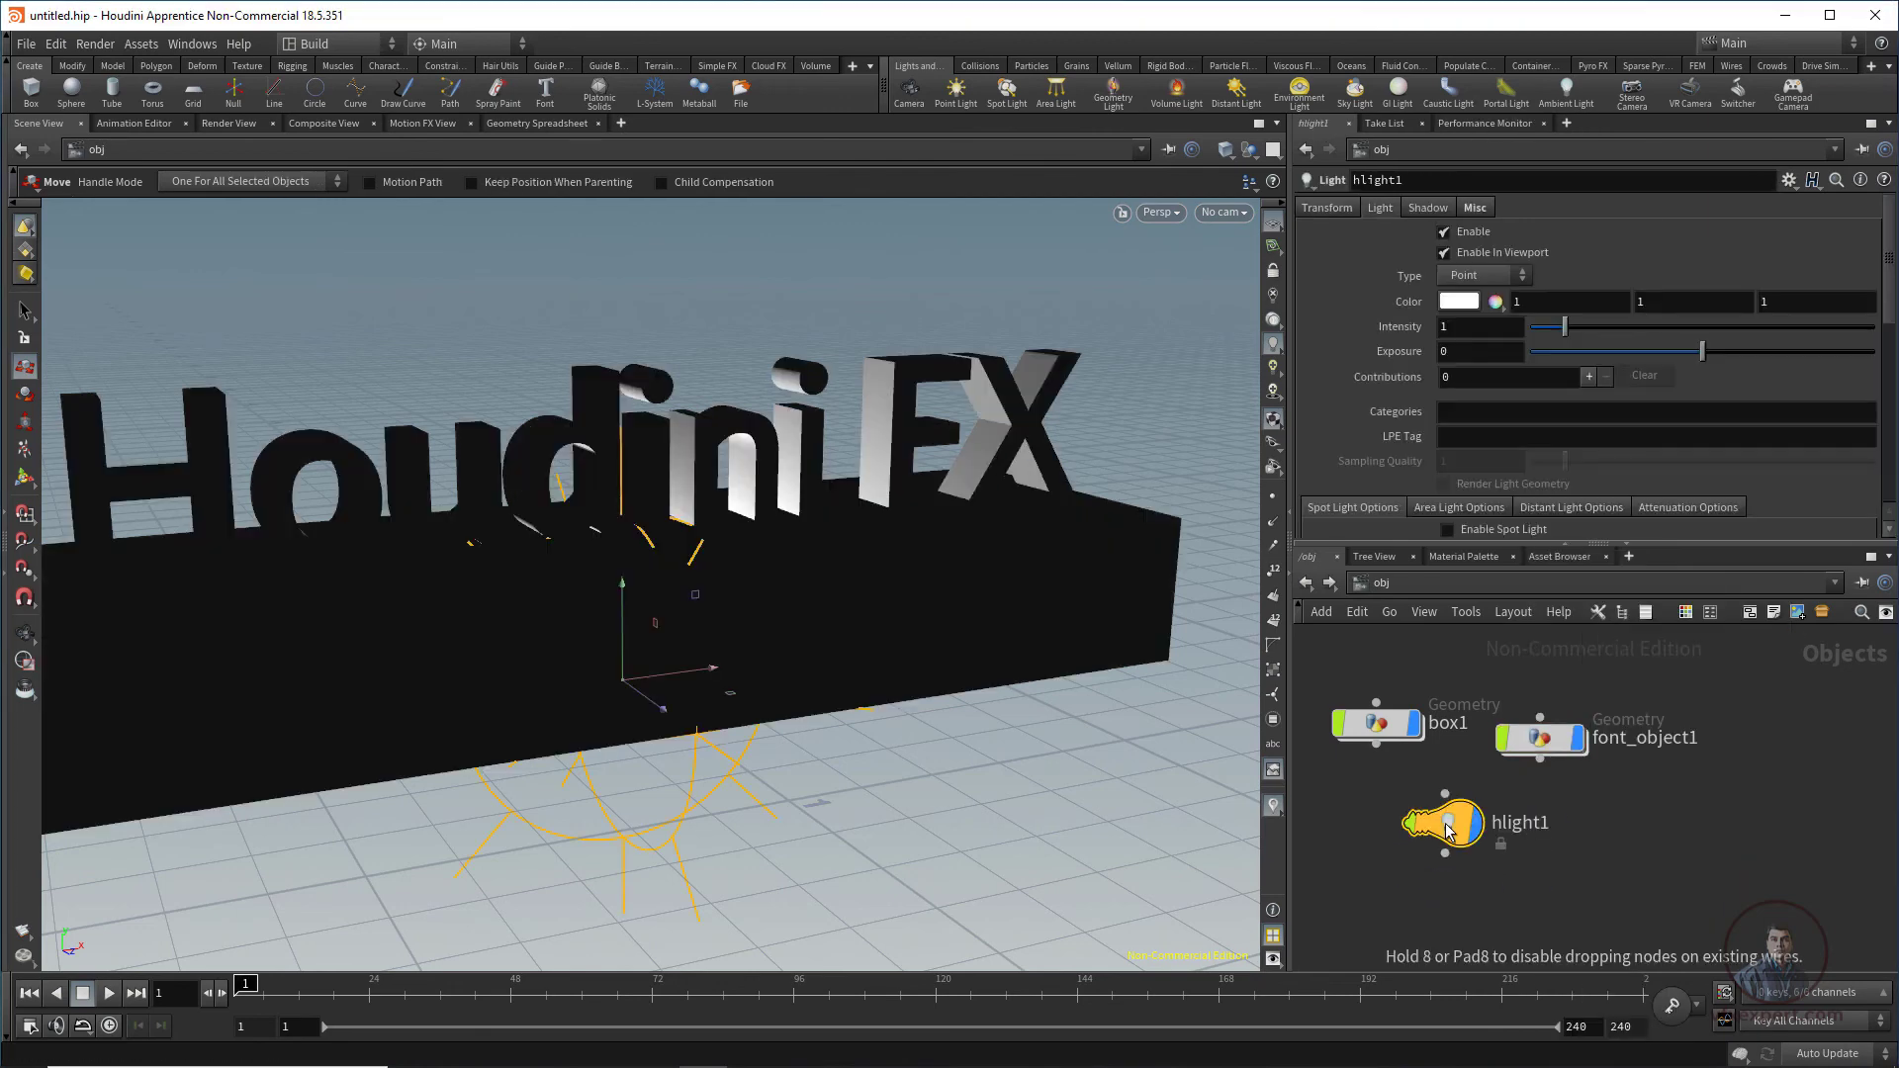
Step: Move the point light about 0.55 along Z to the front of the box, raise it towards the letters, and deselect it
alt+drag(735, 732, 750, 778)
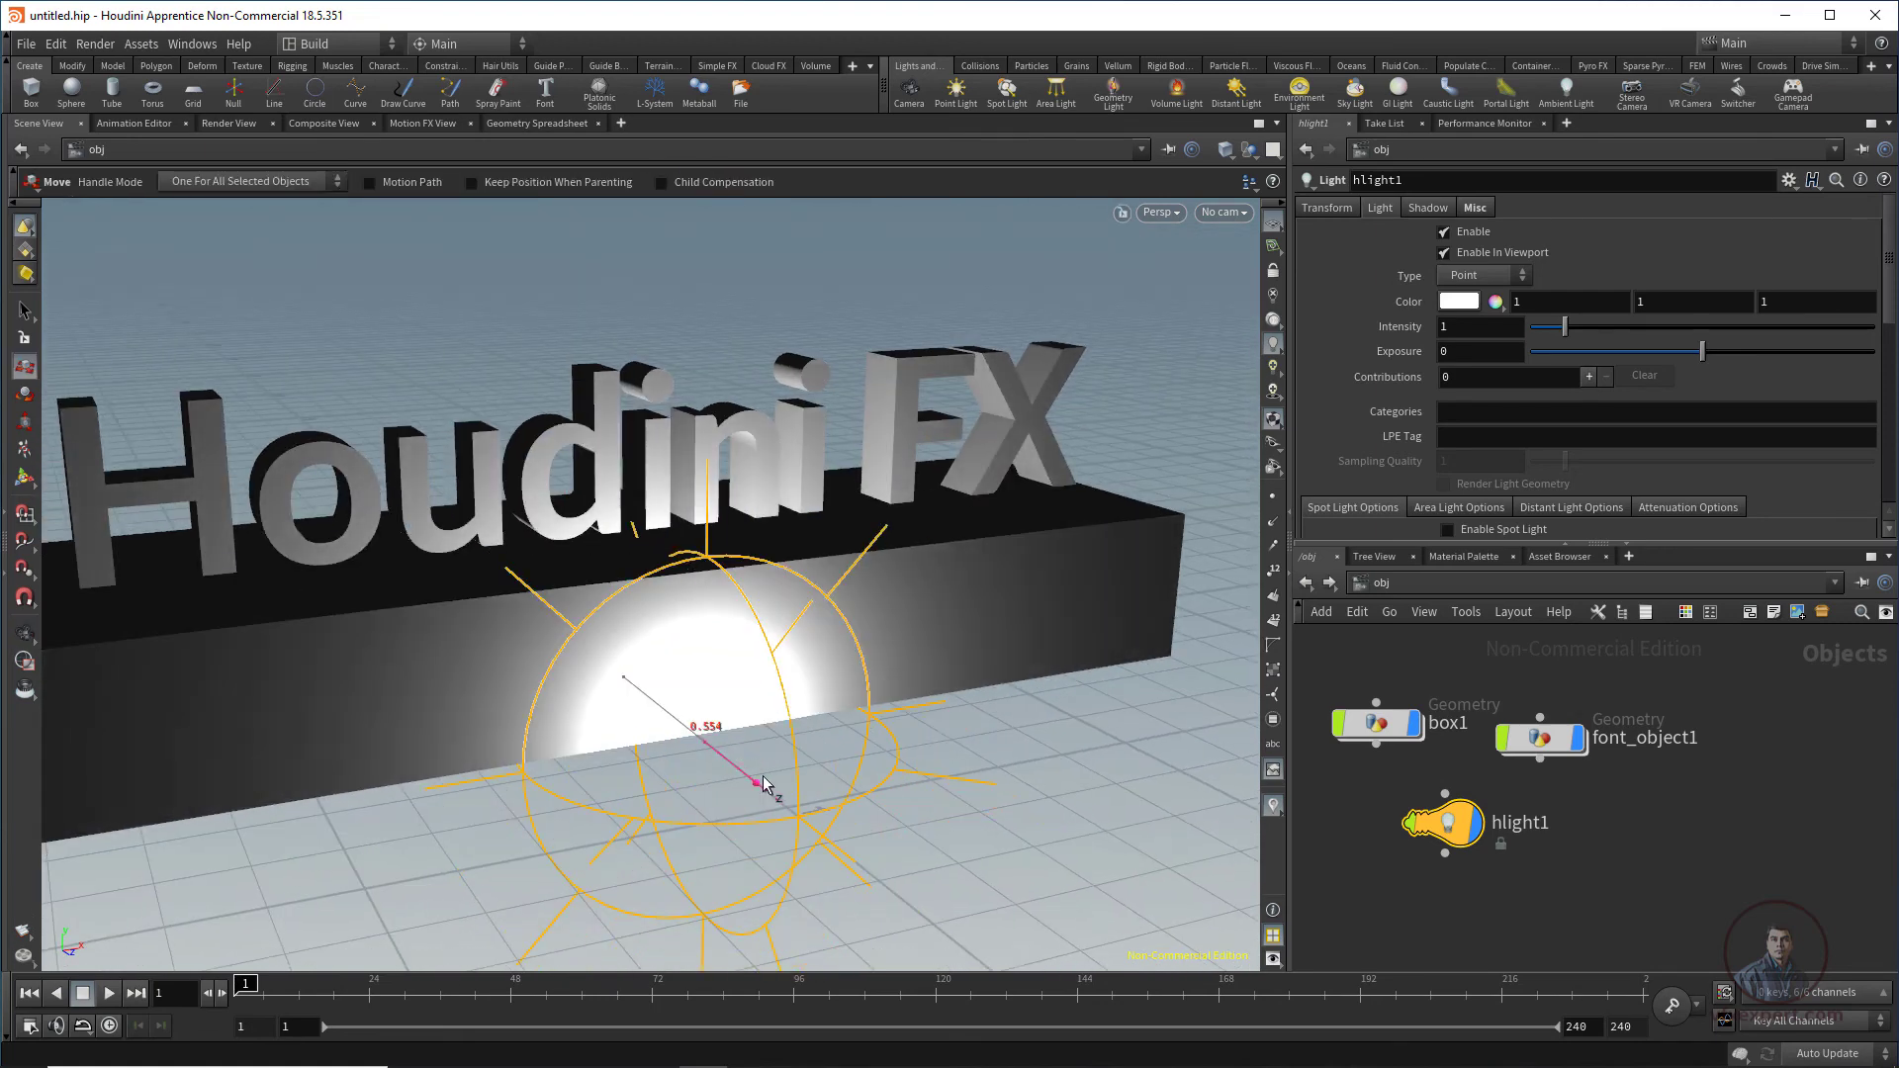
drag(705, 655, 710, 510)
alt+drag(979, 755, 947, 802)
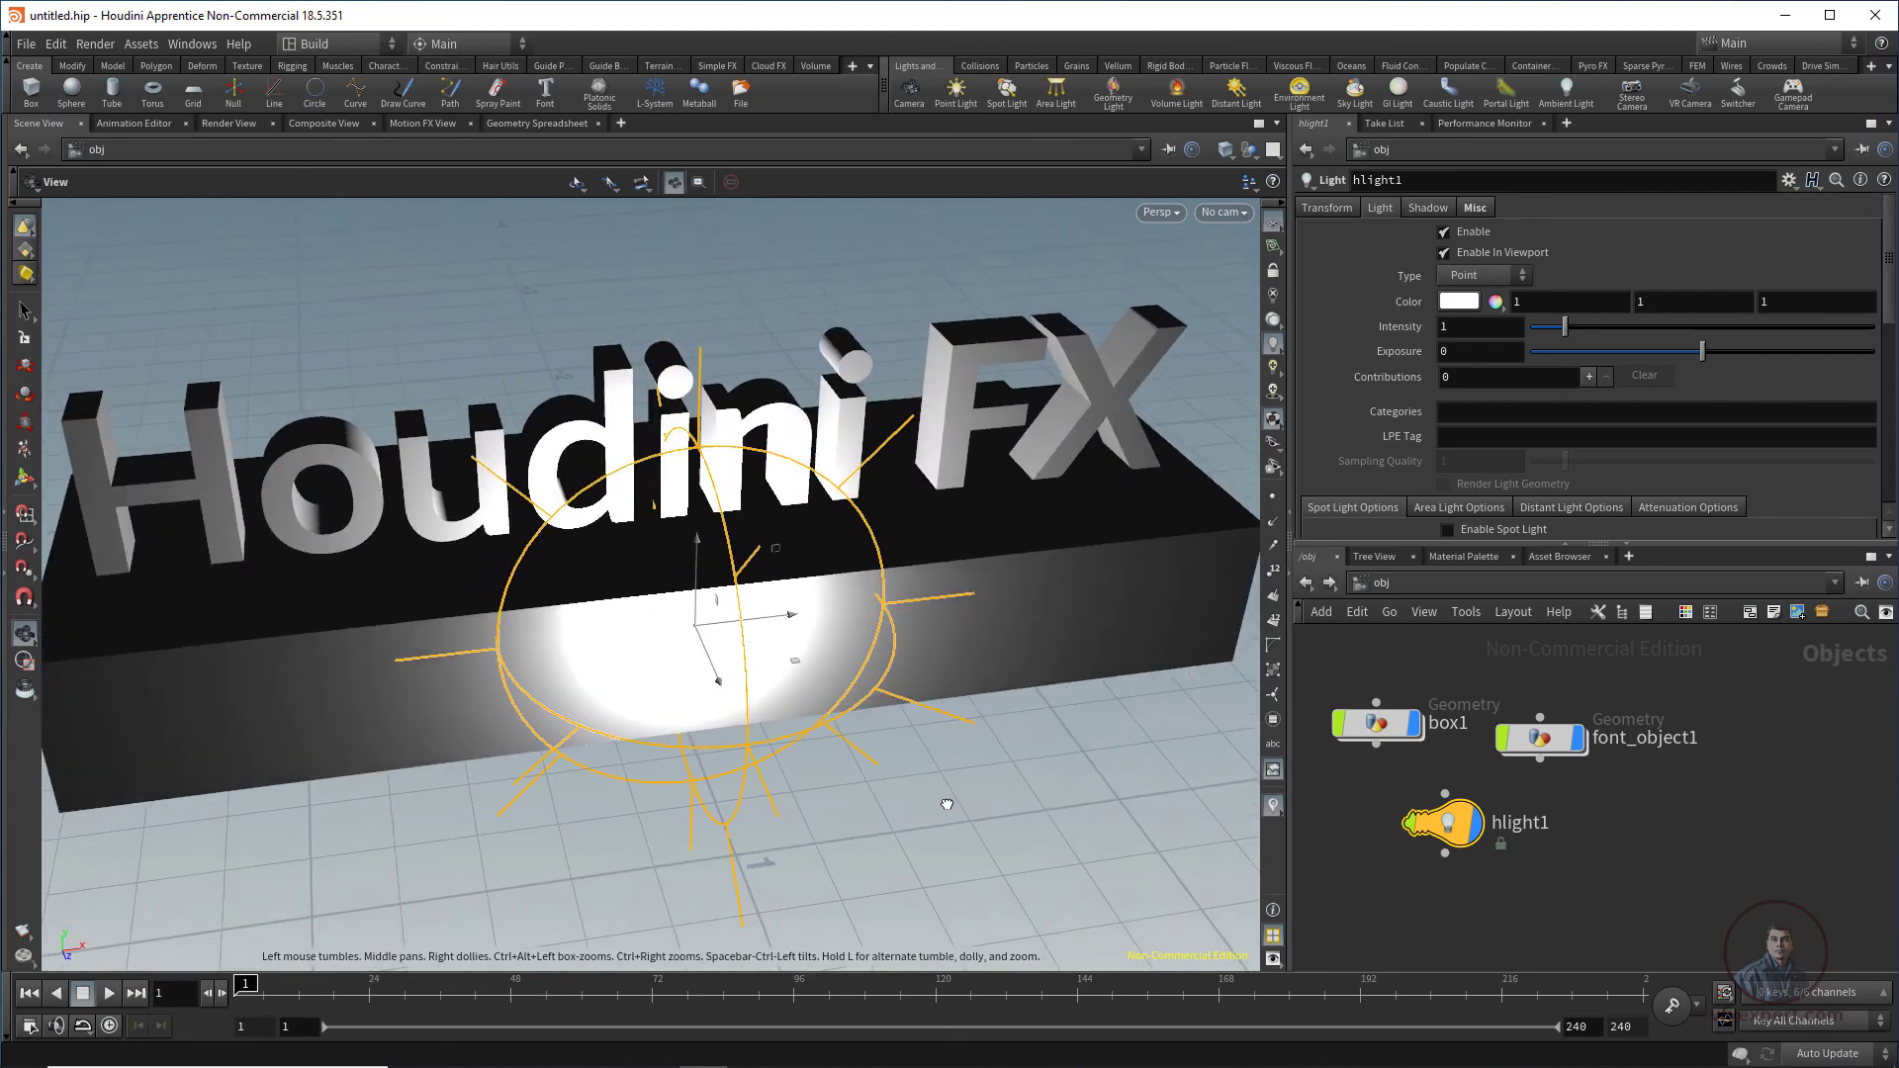
click(872, 287)
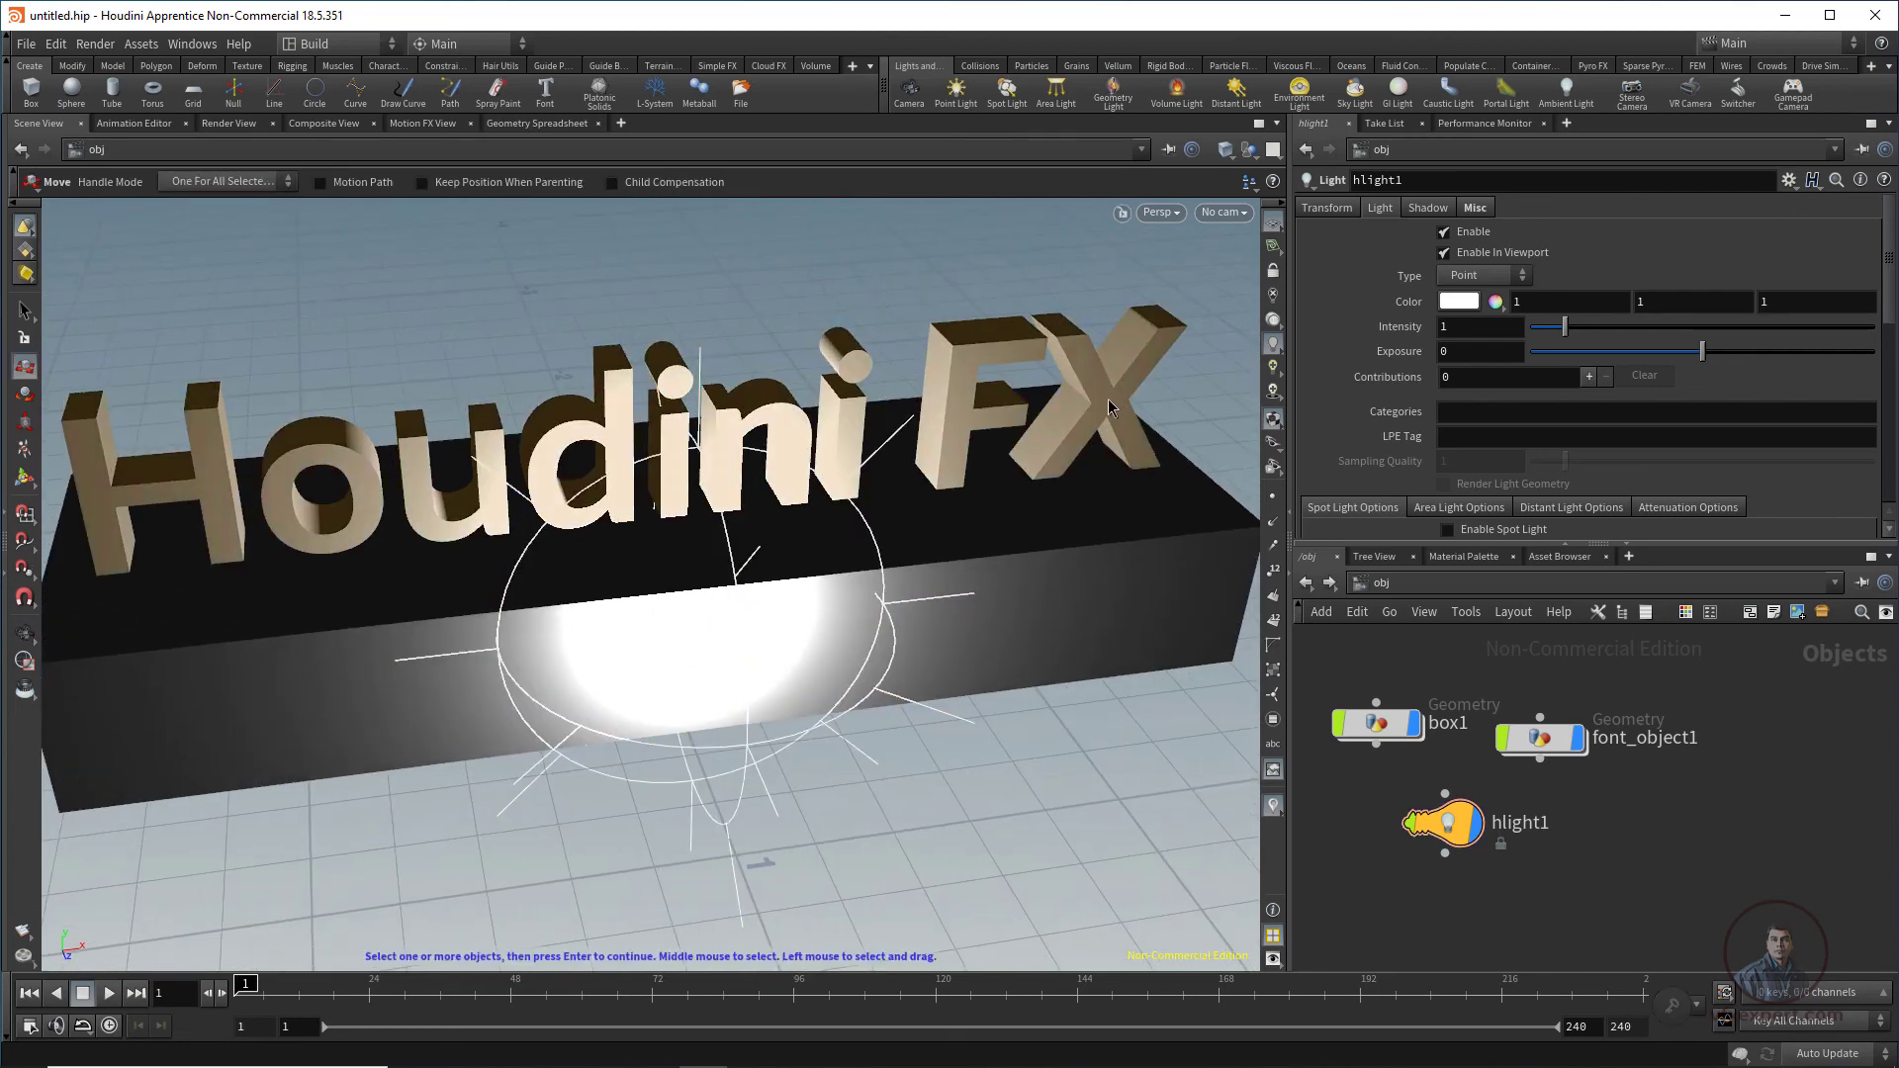
Step: Enter font_object1's geometry network and move the polyextrude1 node closer to font1
click(1540, 740)
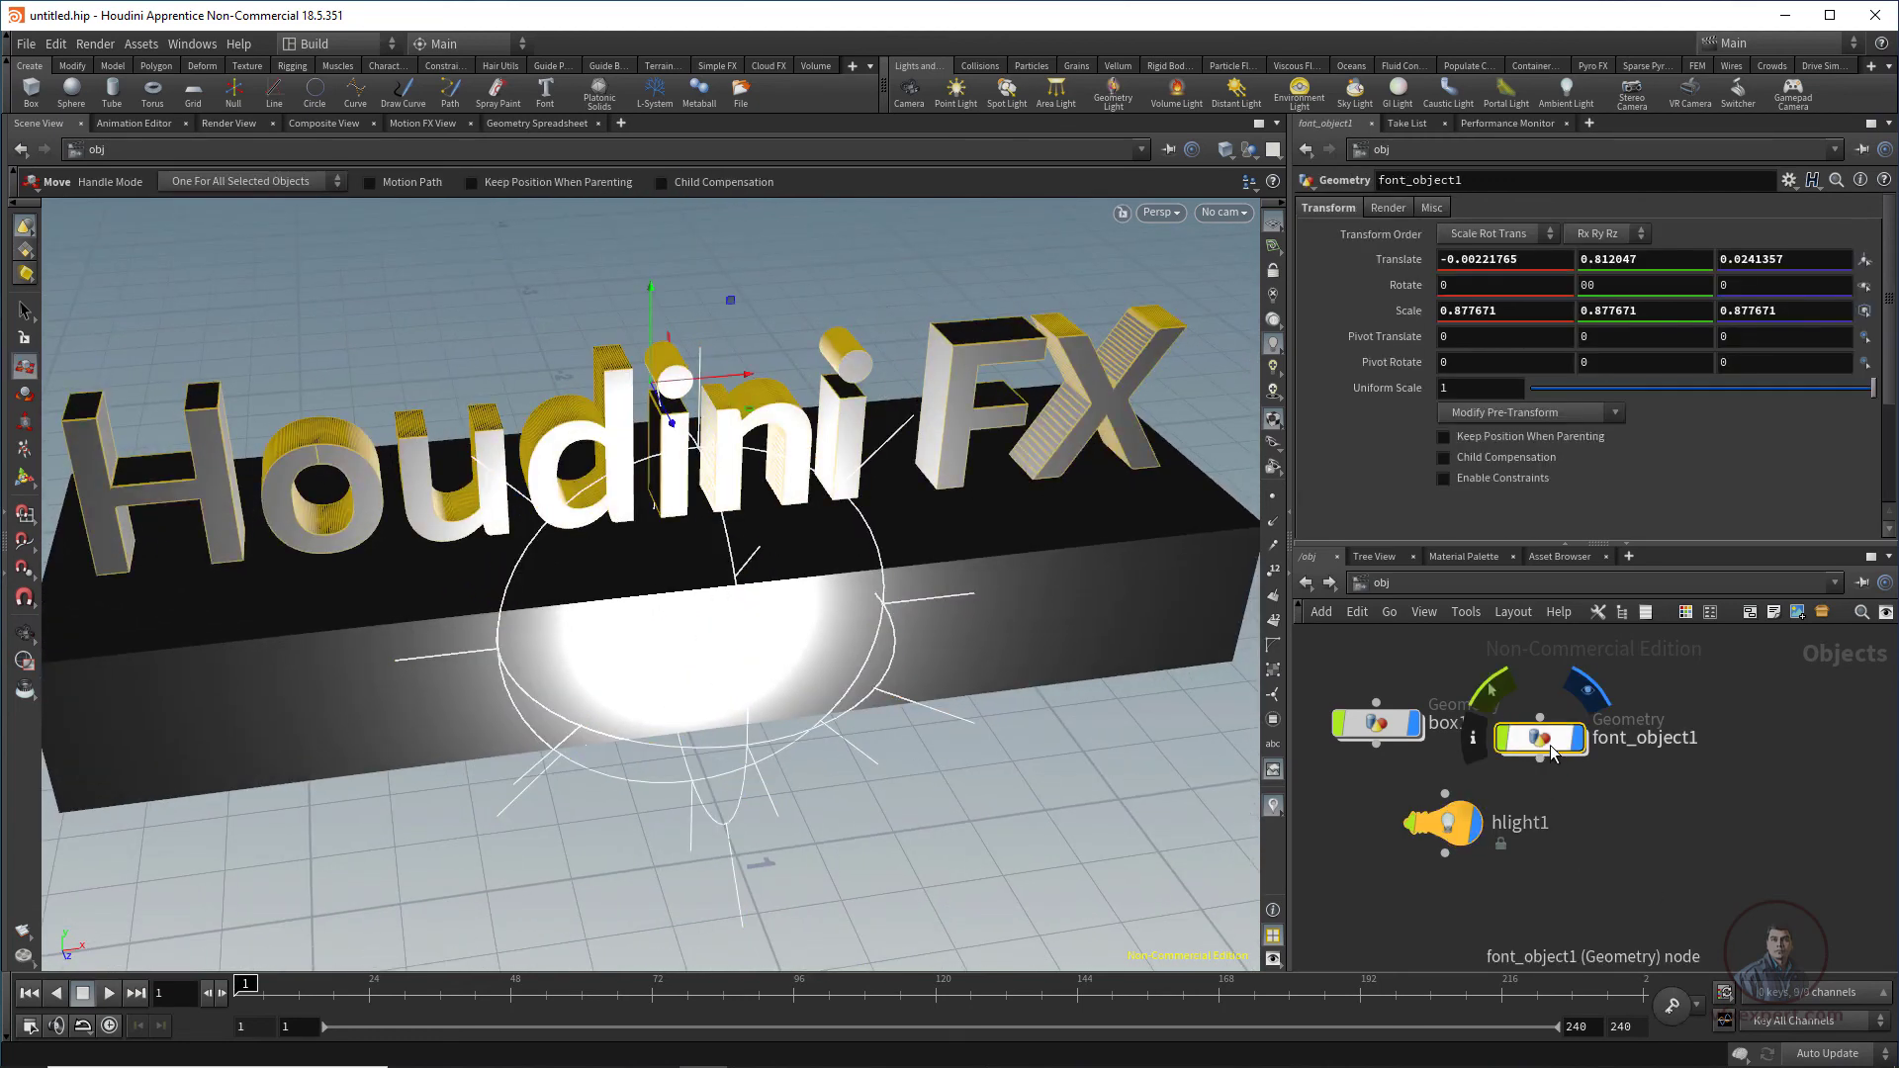
double_click(1540, 740)
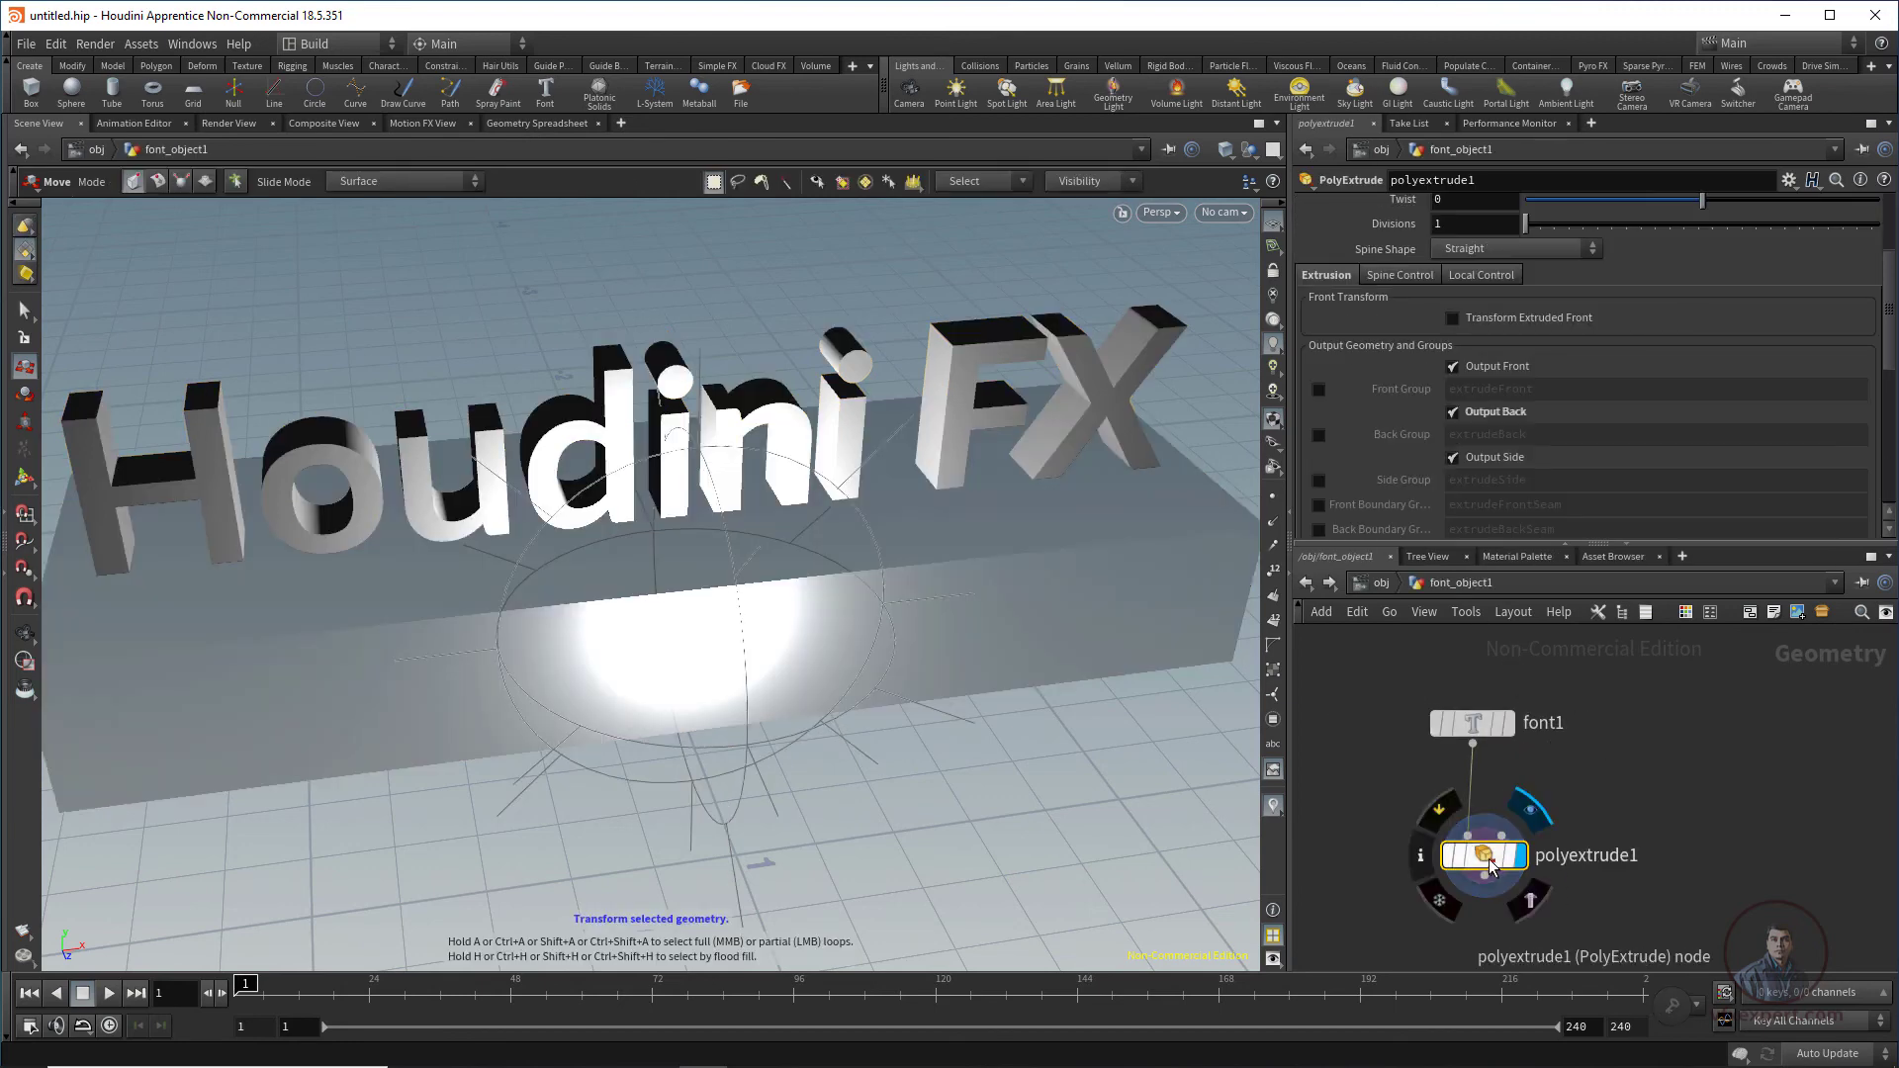
mouse_move(1502, 862)
mouse_down()
mouse_move(1493, 812)
mouse_move(1483, 833)
mouse_up()
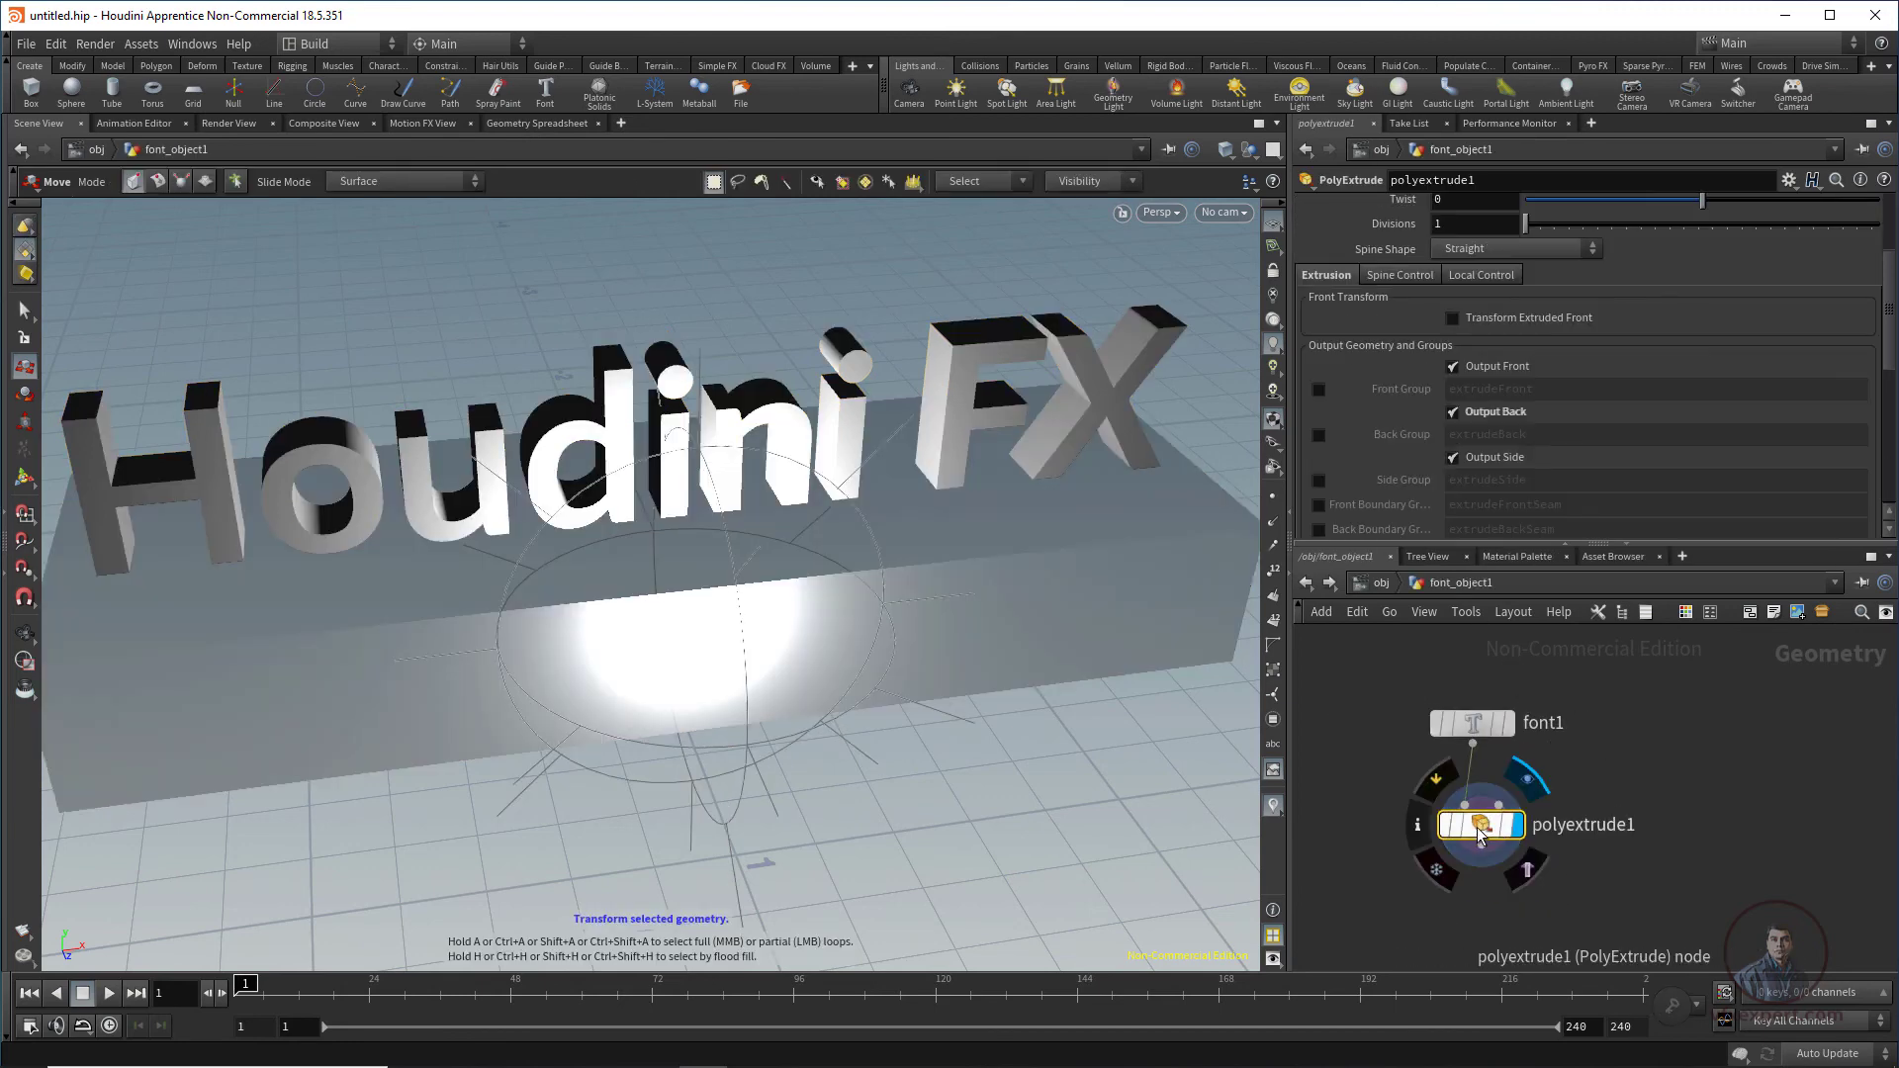
Step: Add a Color node below polyextrude1 and wire polyextrude1's output into it
key(Tab)
text(colo)
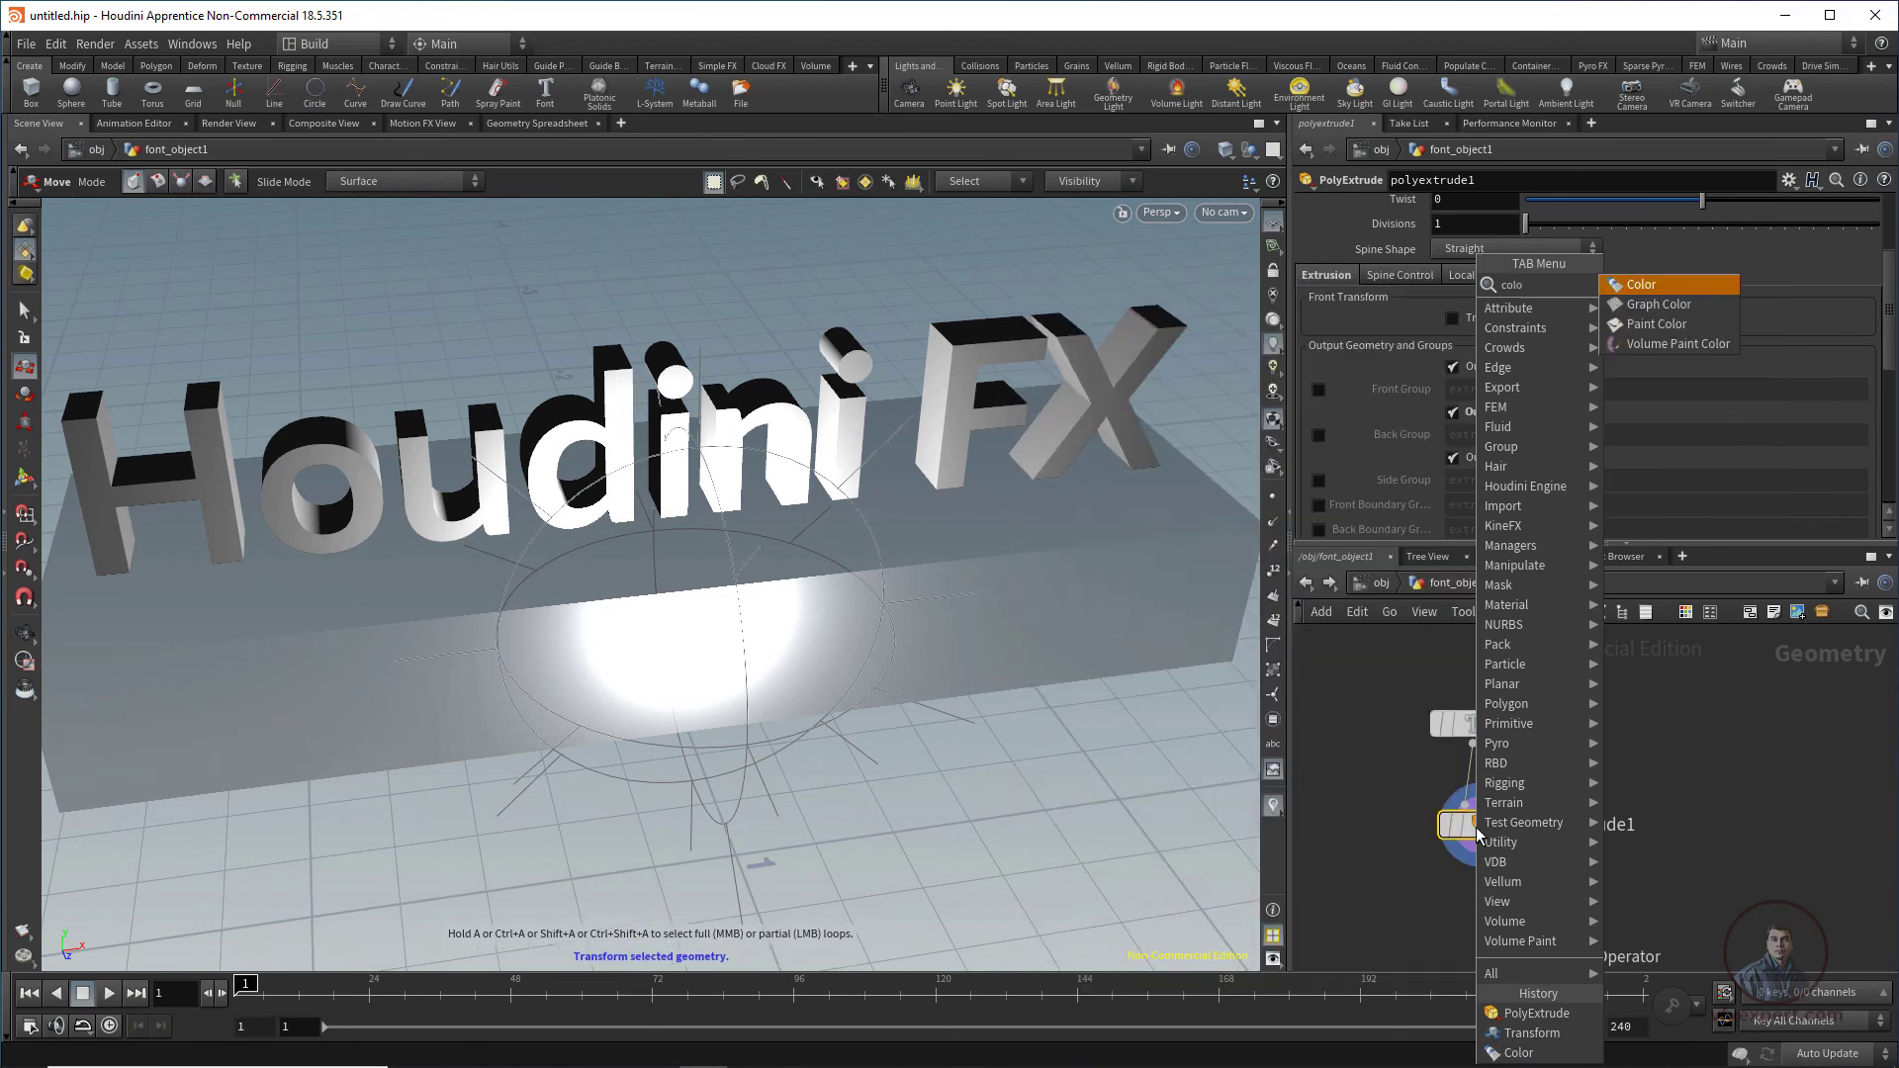
click(1652, 285)
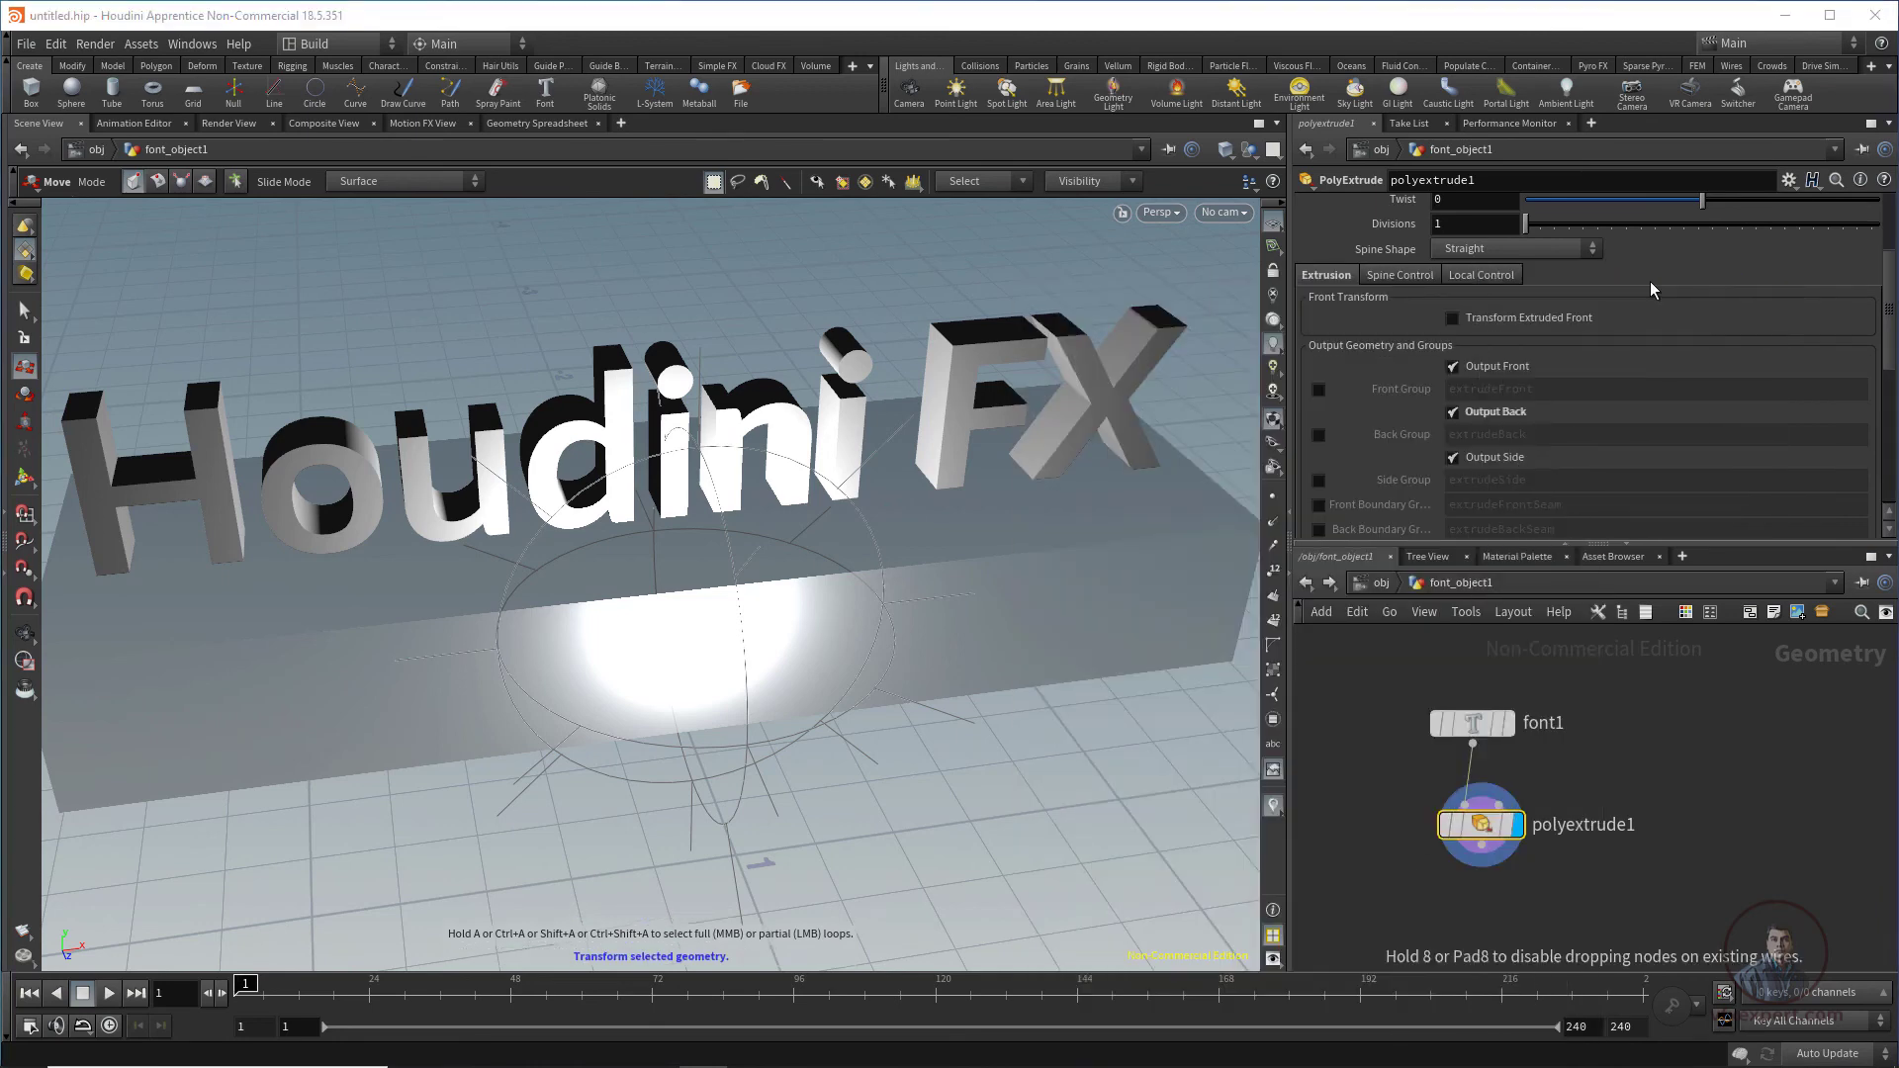
click(1500, 931)
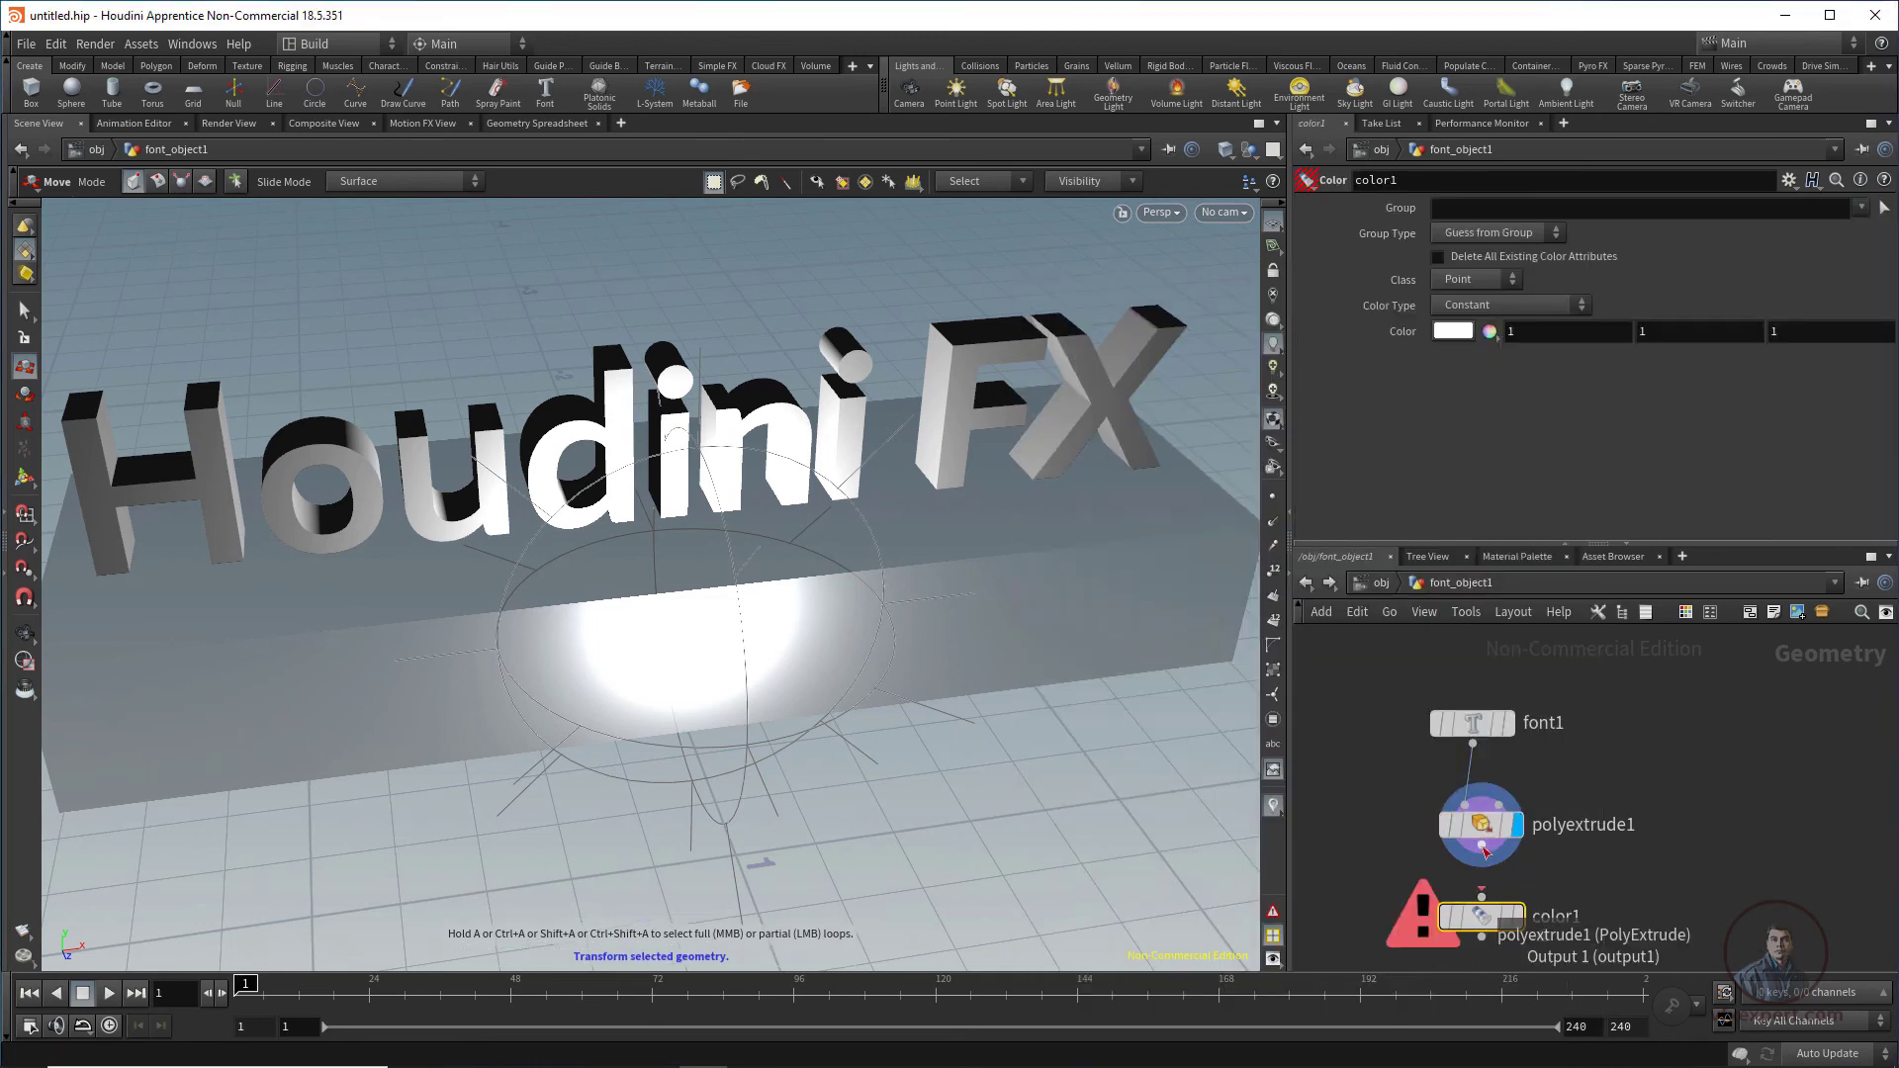
drag(1482, 849, 1480, 896)
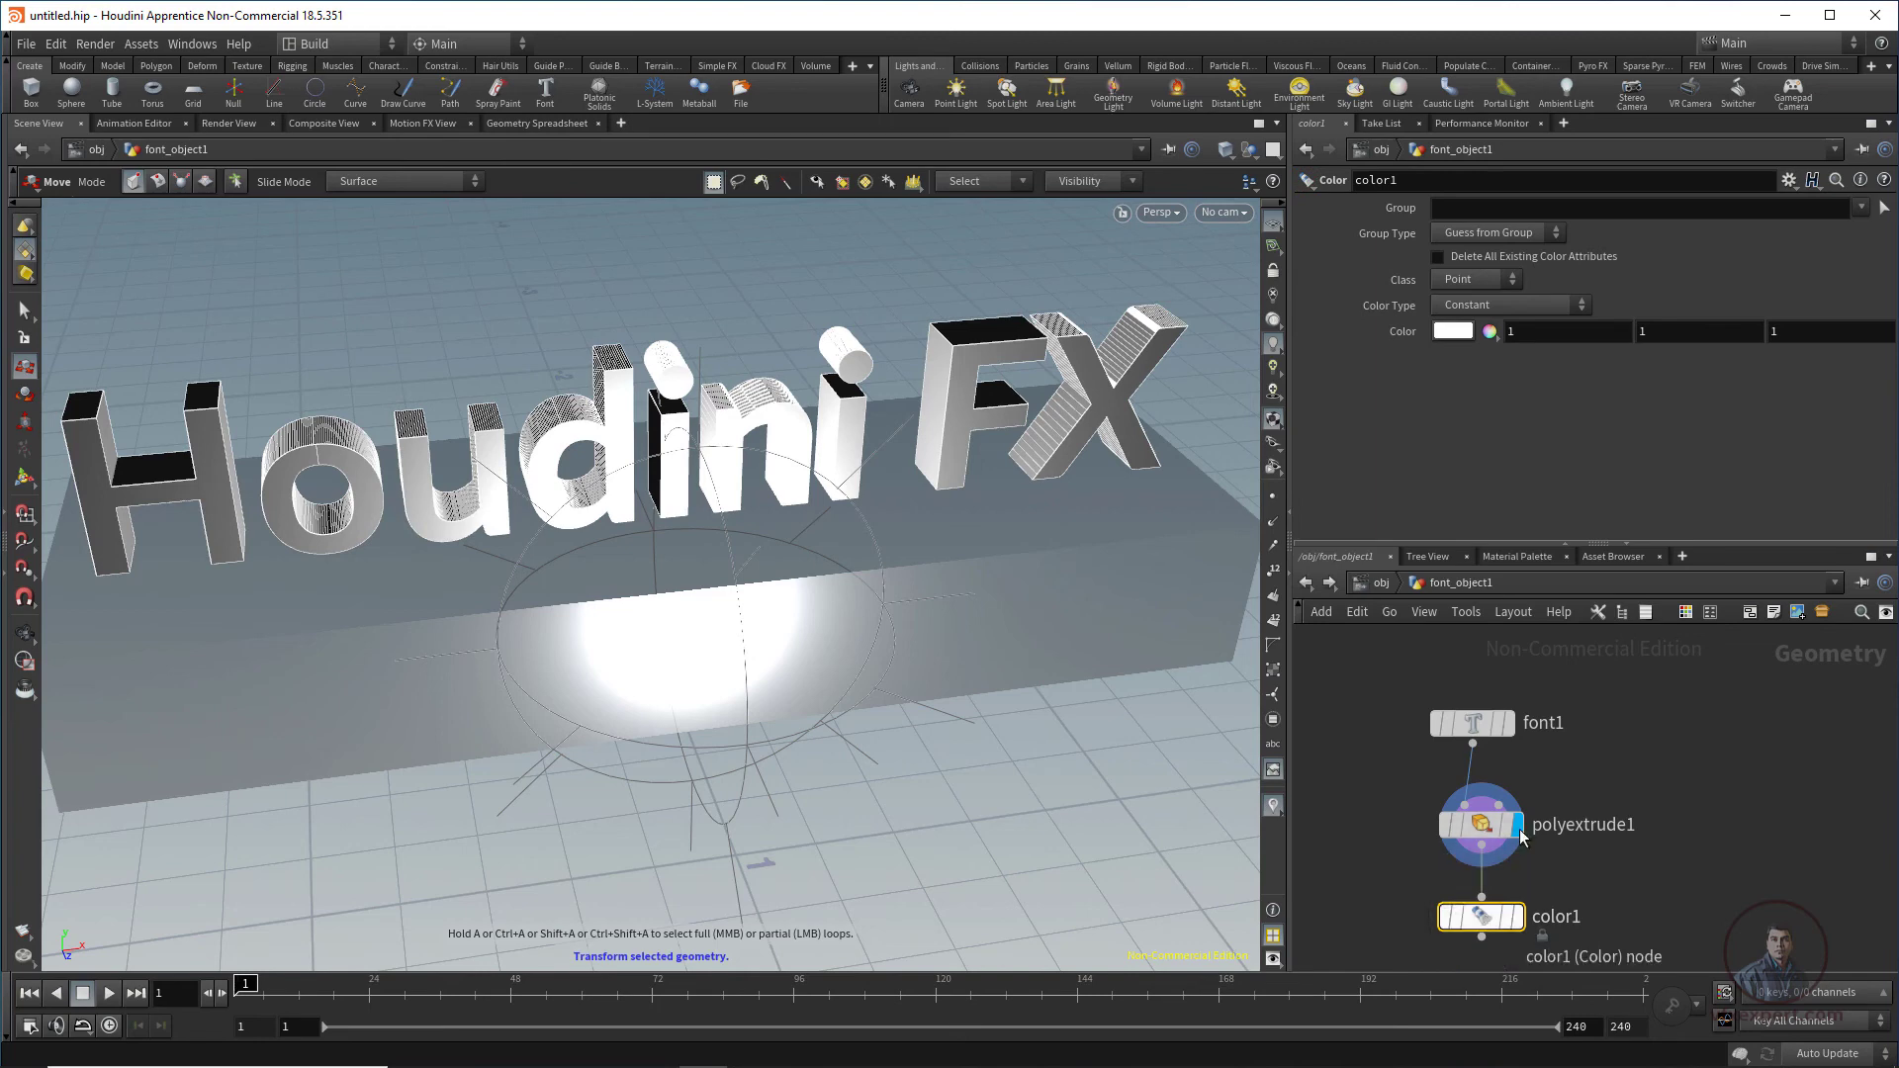
Step: Set color1's colour to purple (R 0.32, G 0.163, B 1) and make color1 the displayed node
click(1495, 338)
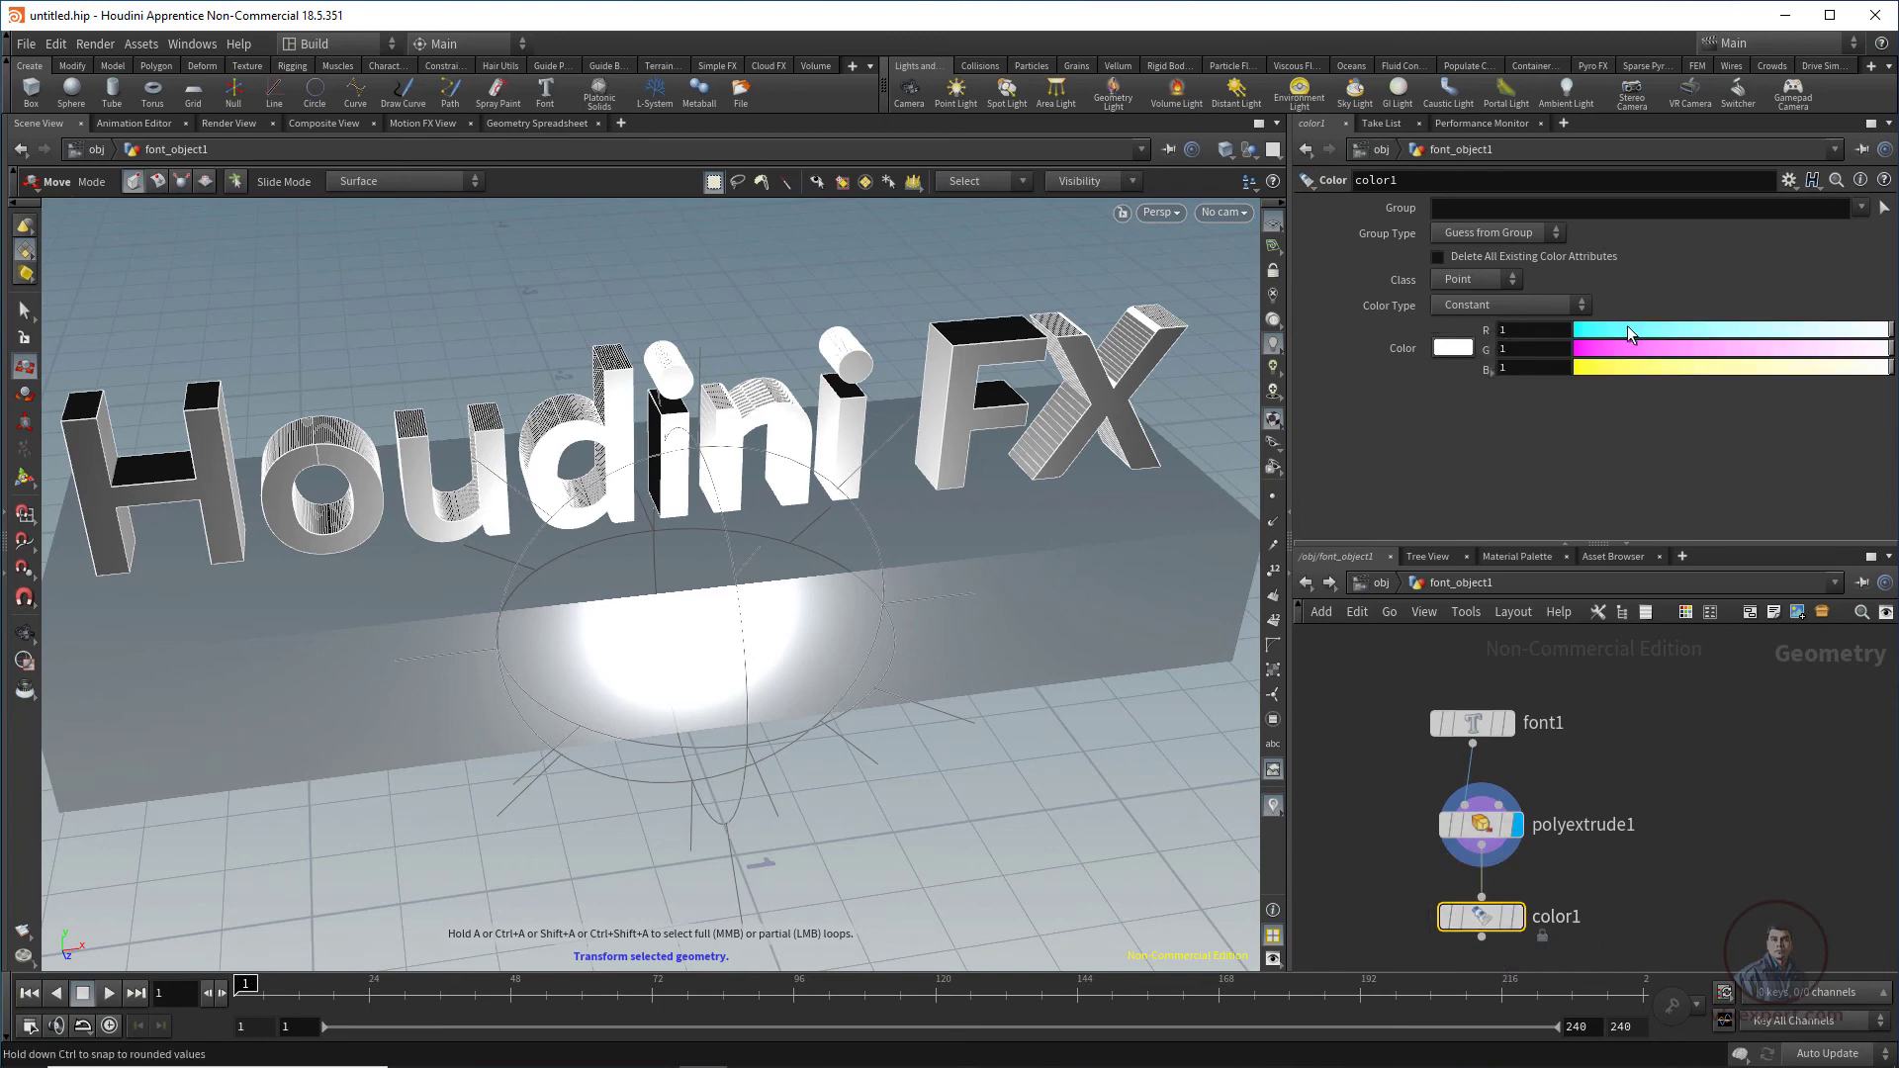
mouse_move(1628, 324)
mouse_down()
mouse_move(1652, 352)
mouse_move(1764, 329)
mouse_move(1605, 358)
mouse_move(1628, 354)
mouse_up()
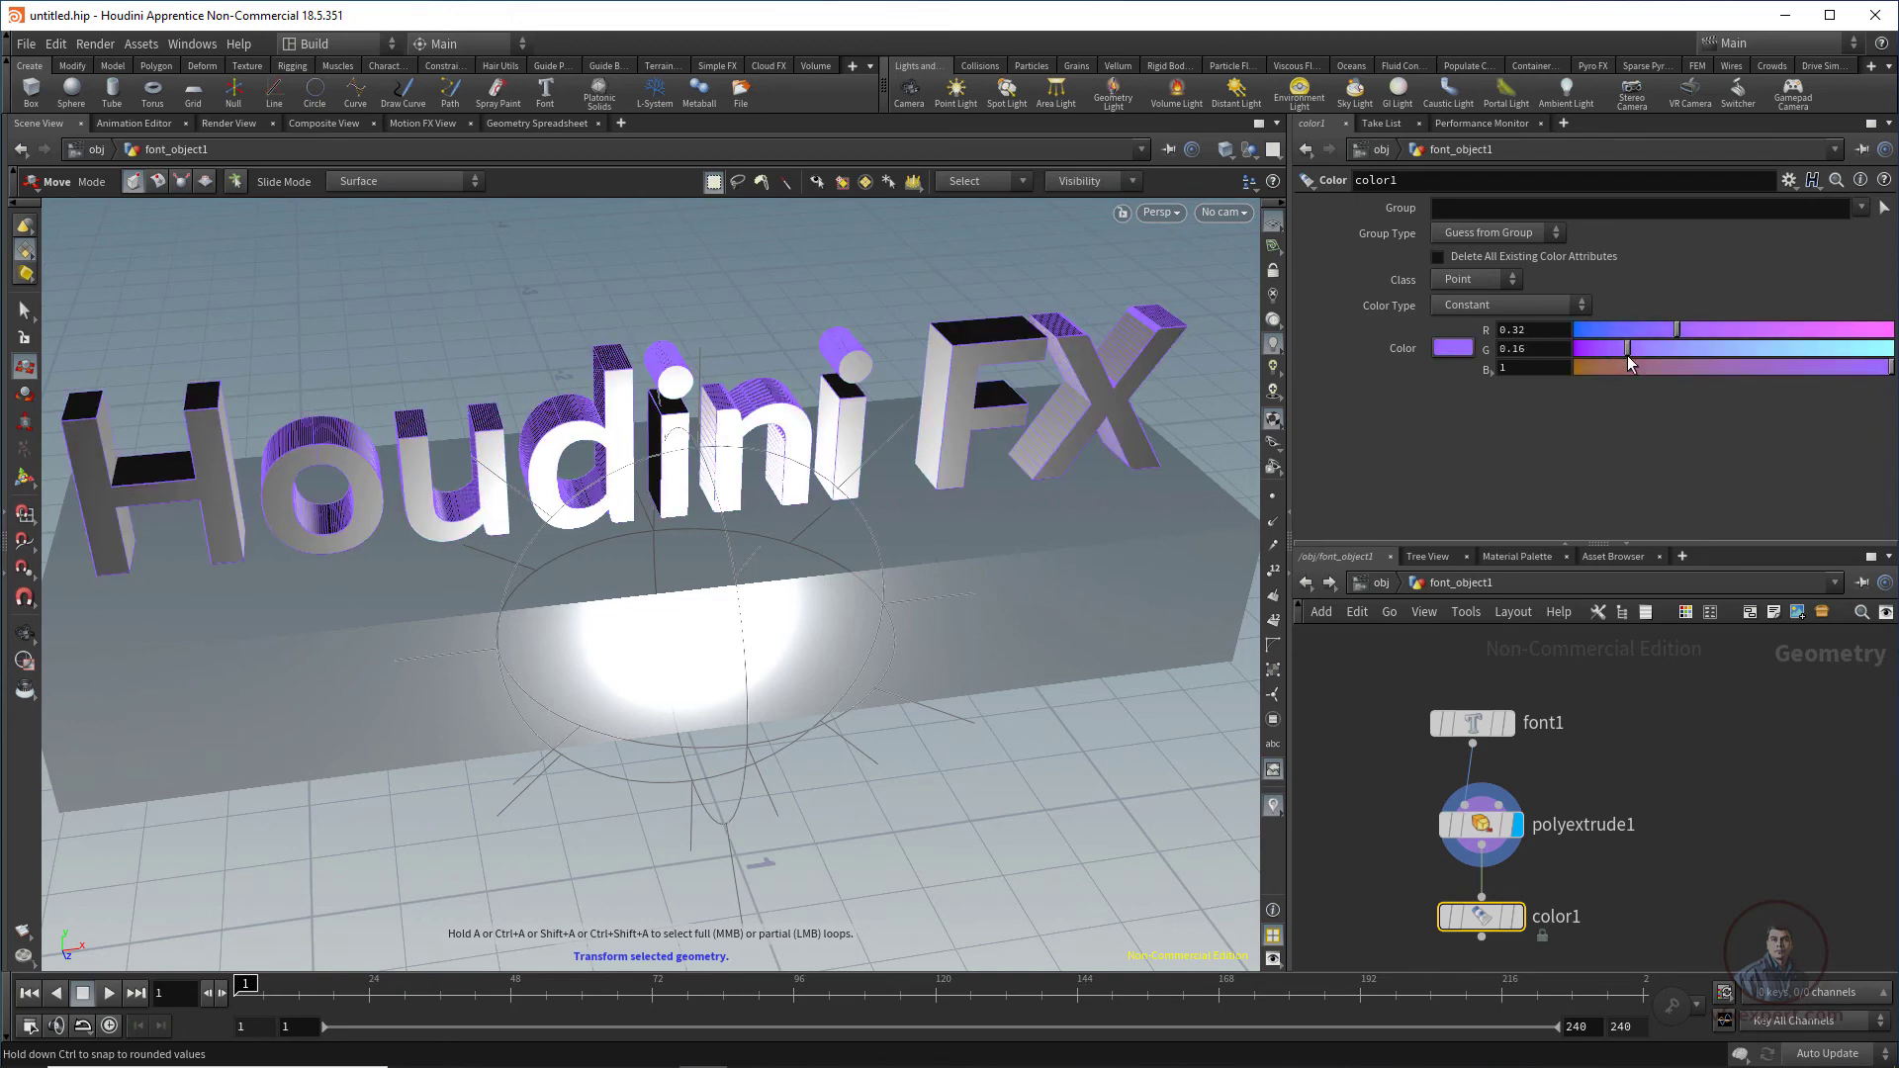
mouse_move(1524, 931)
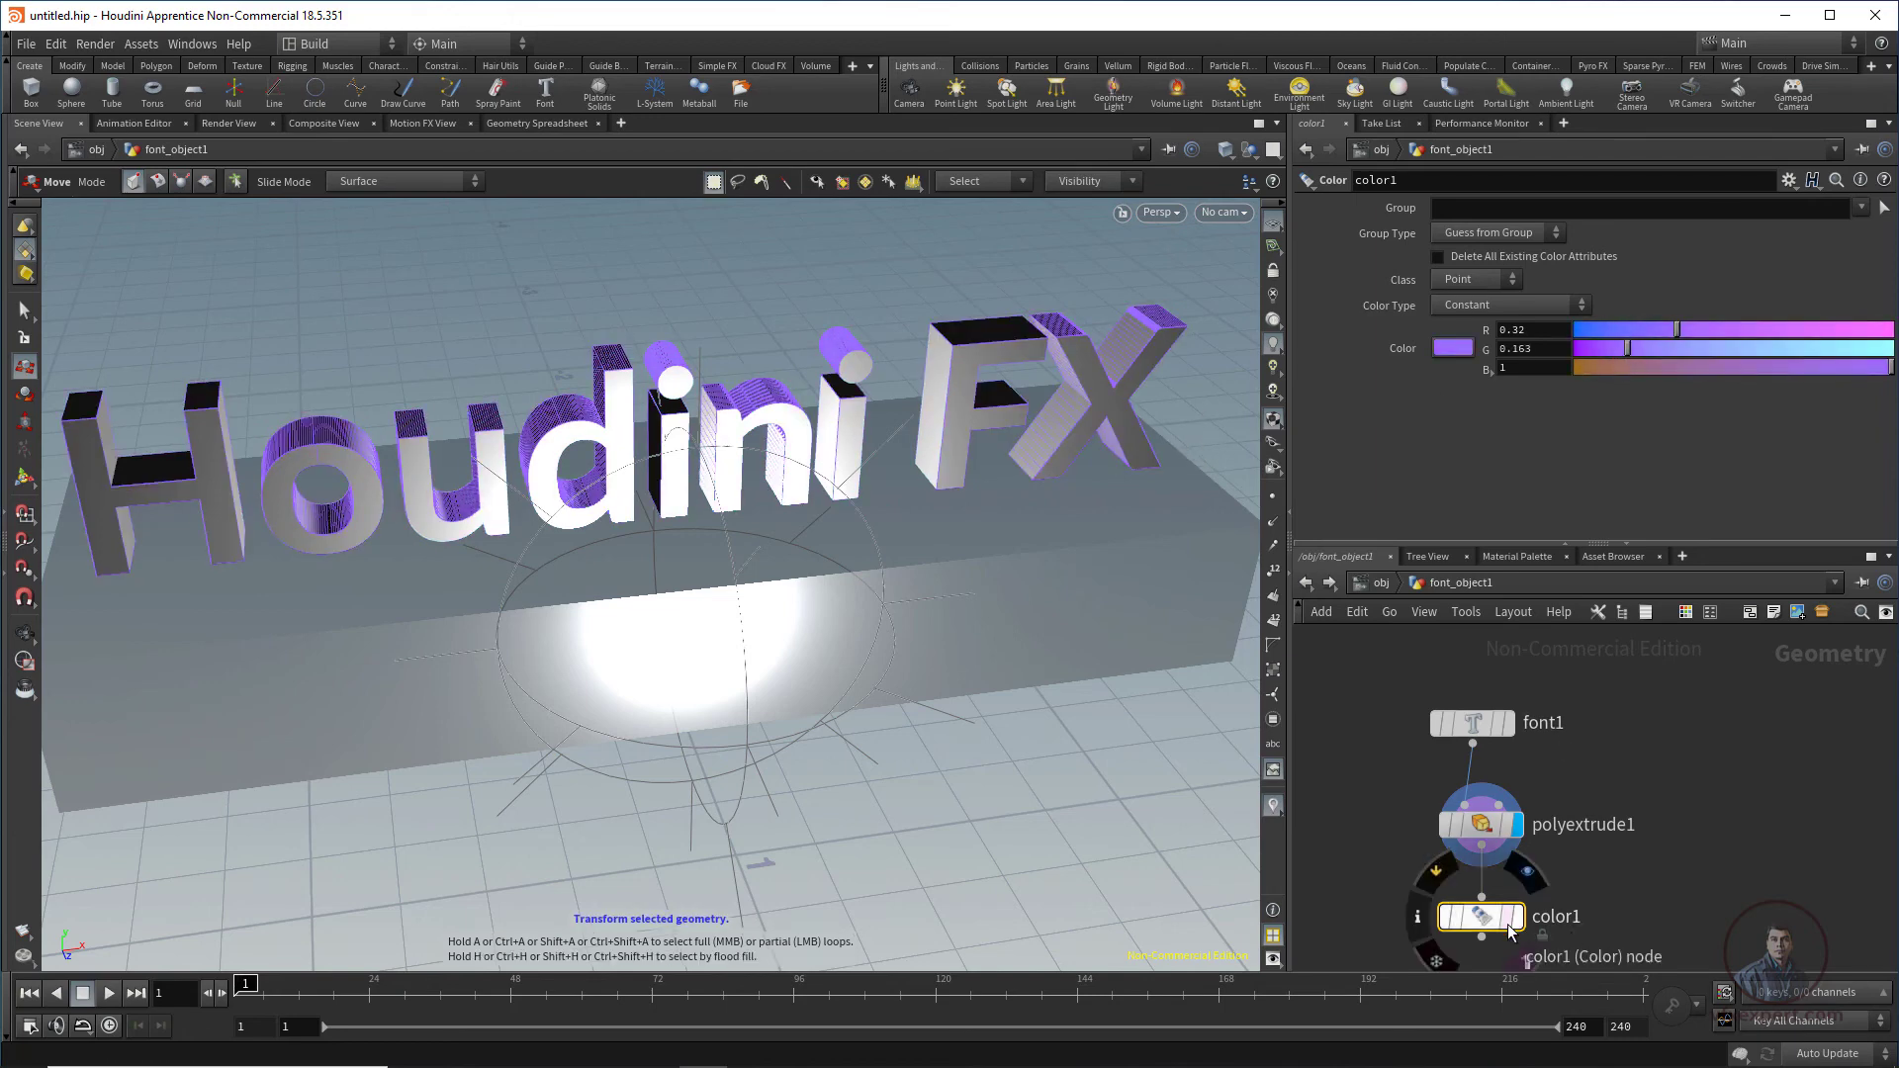
click(1717, 848)
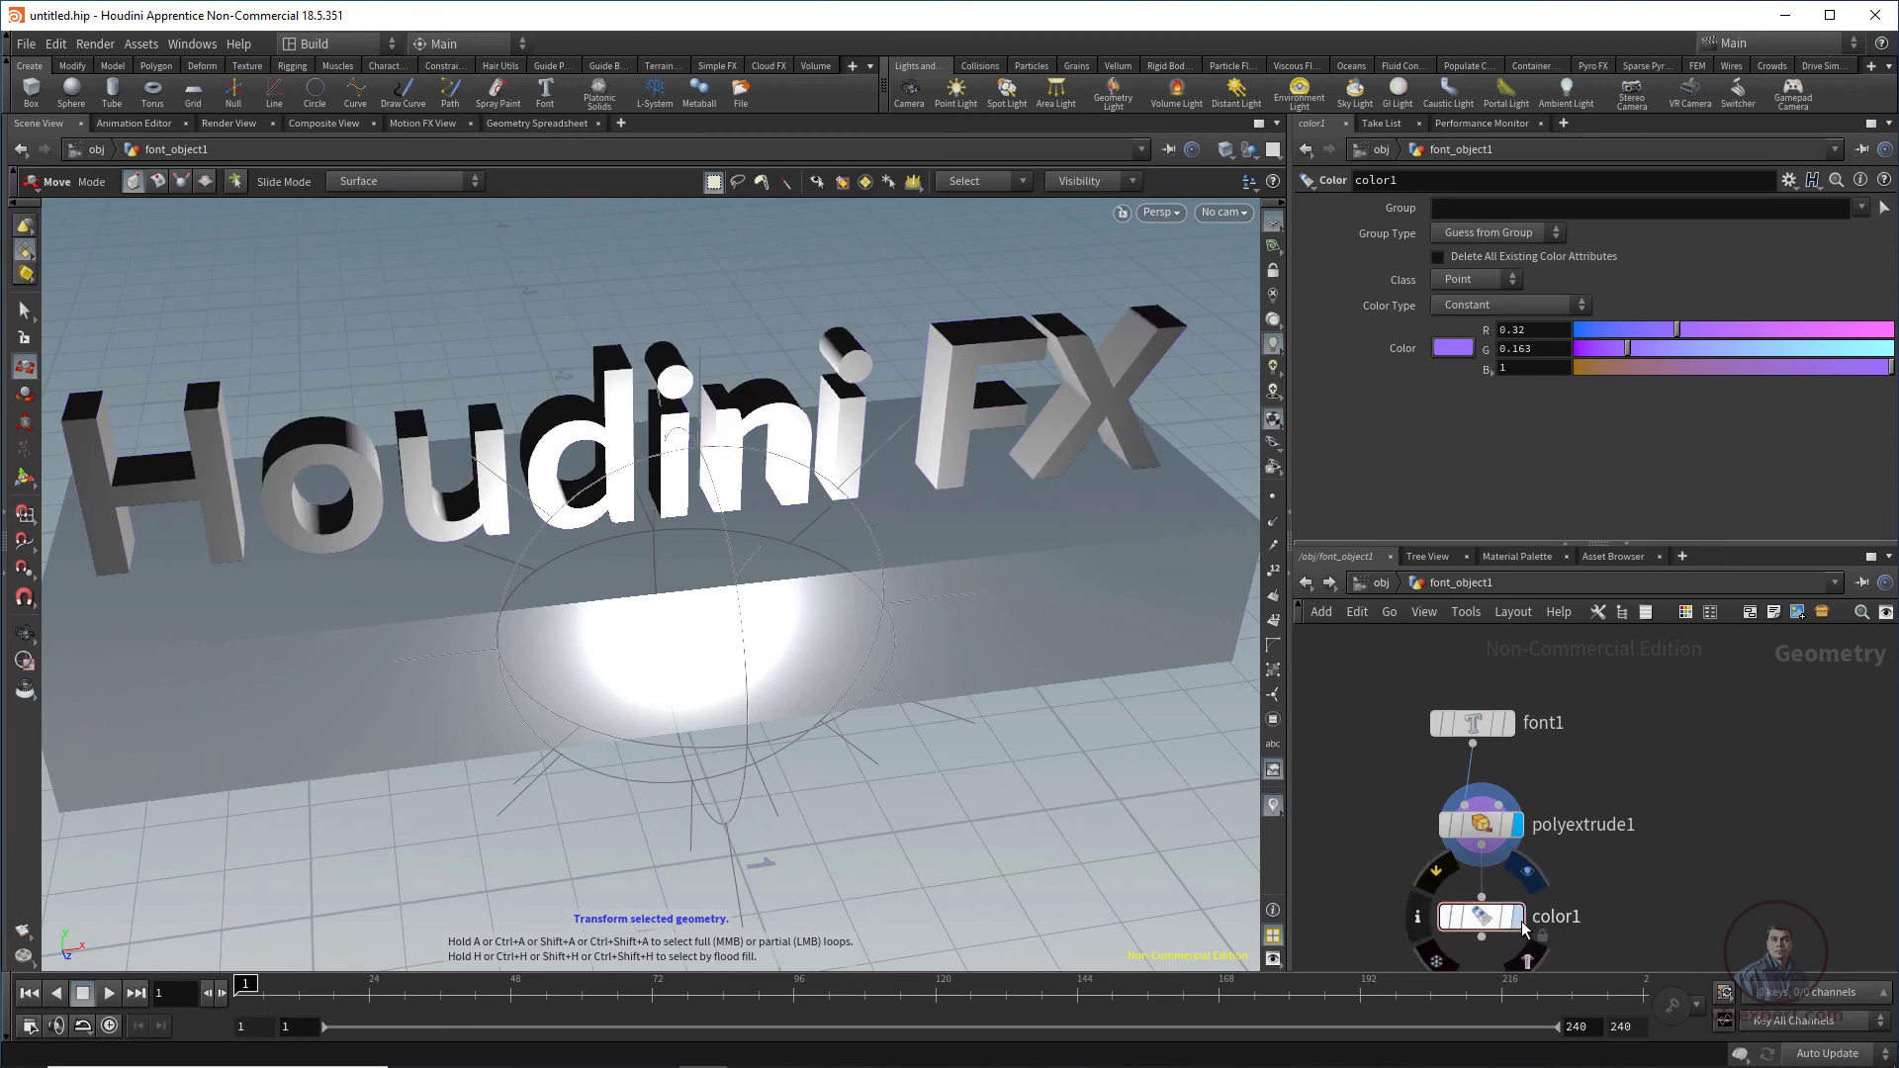
click(1519, 920)
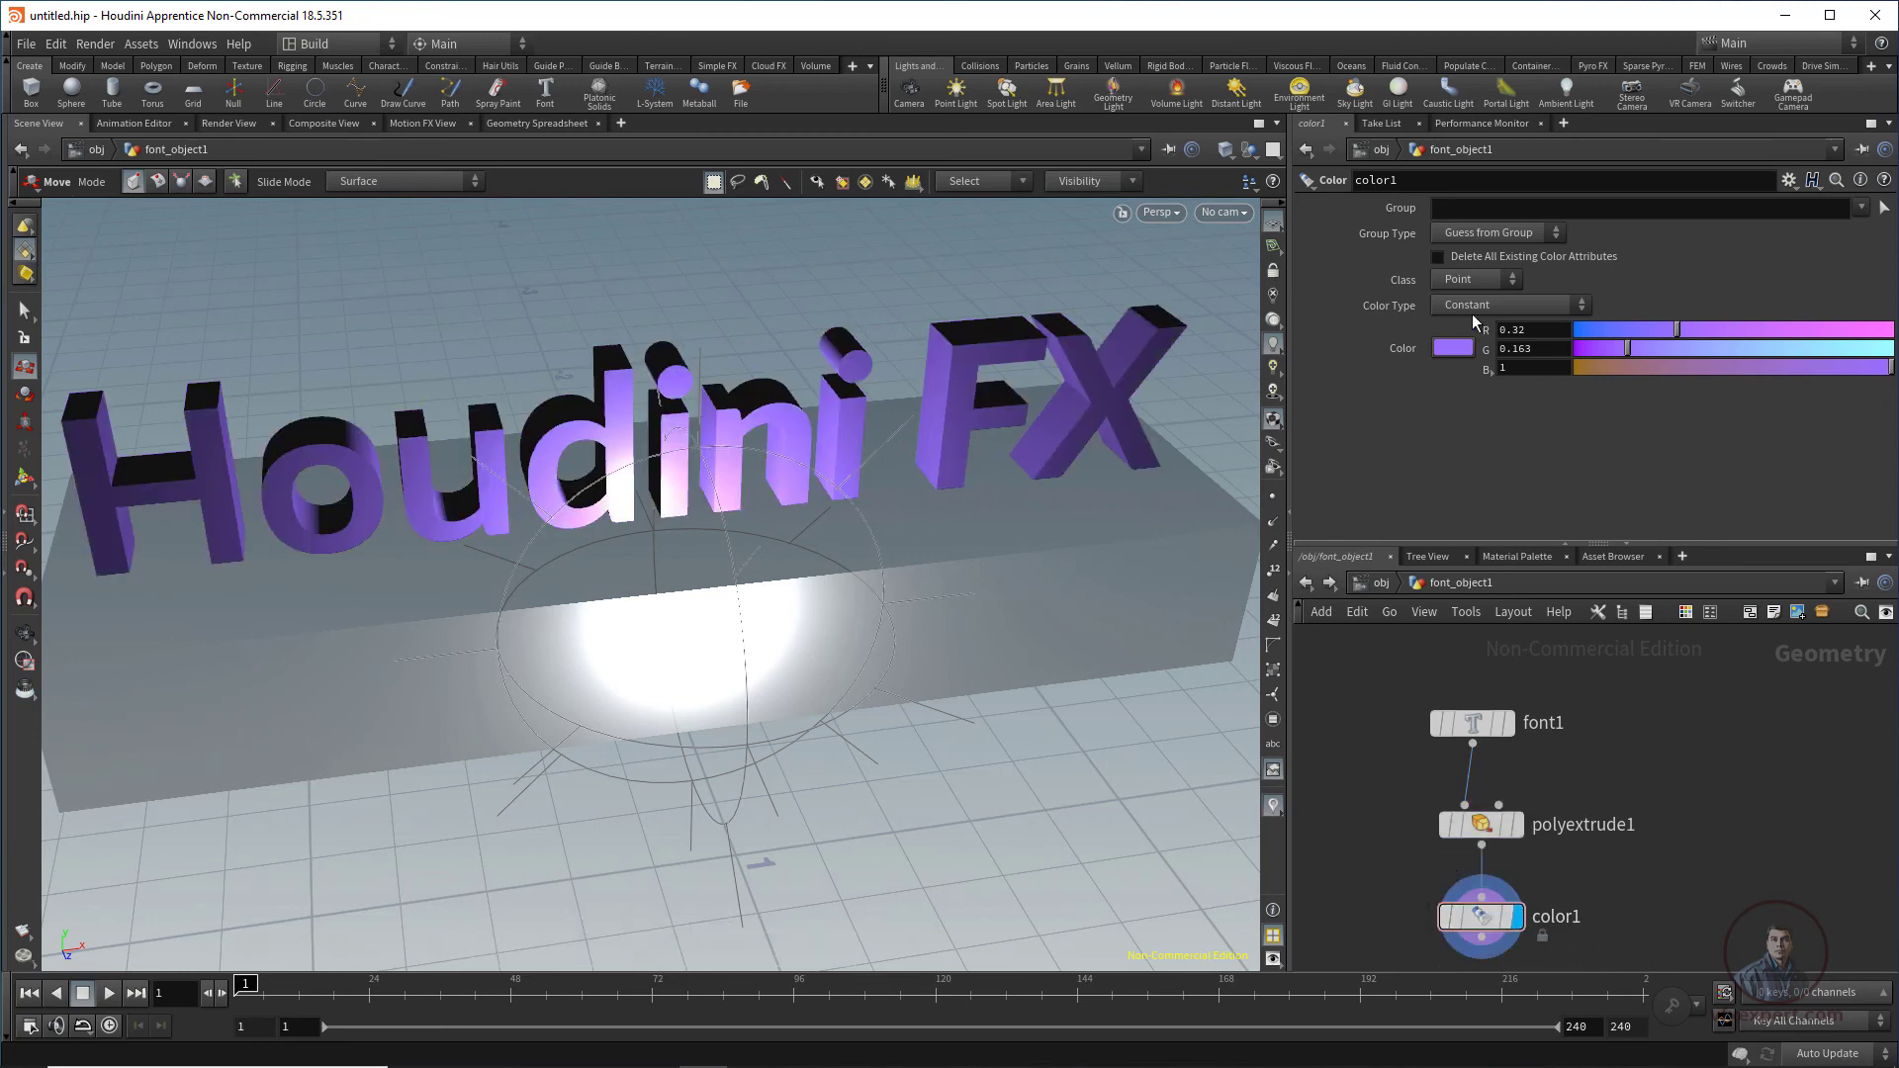
Step: Return to the object level and move the point light hlight1 upwards and along X to the front of the first letters
click(1379, 592)
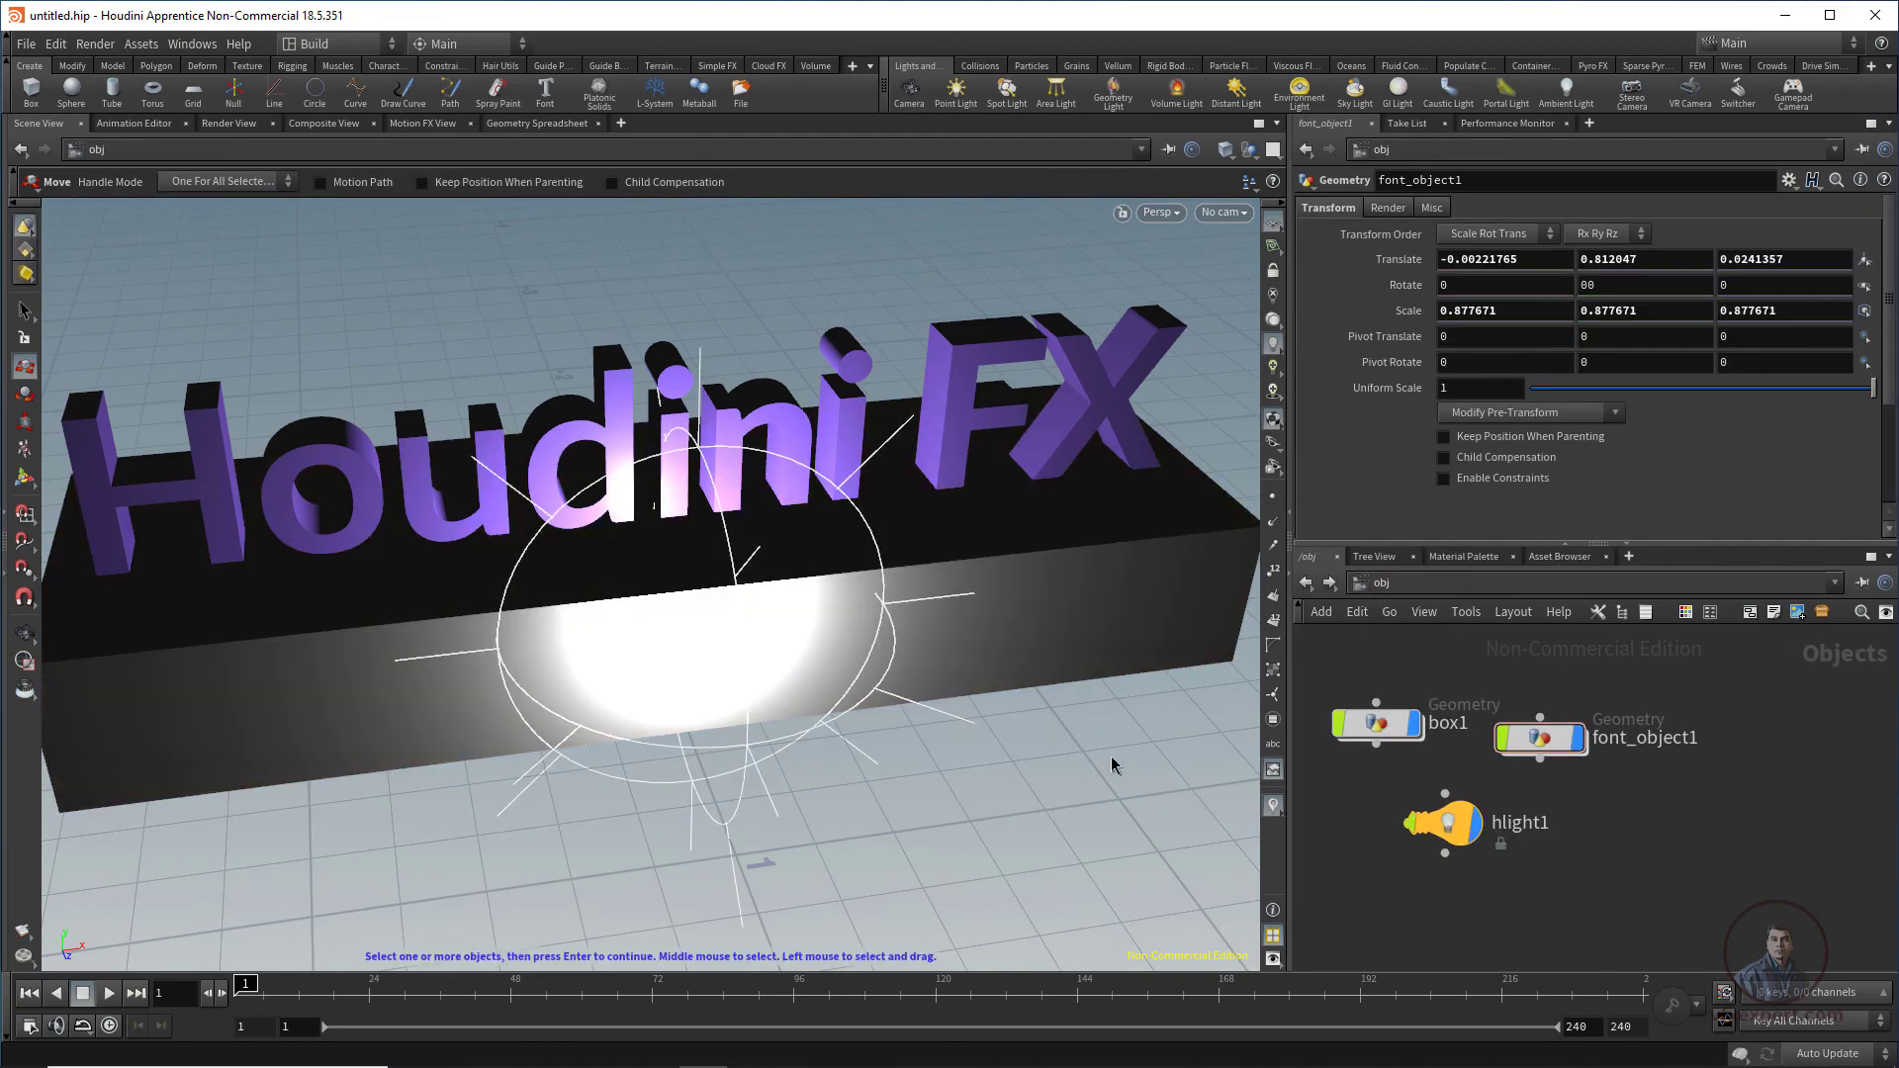
alt+drag(1034, 717, 945, 702)
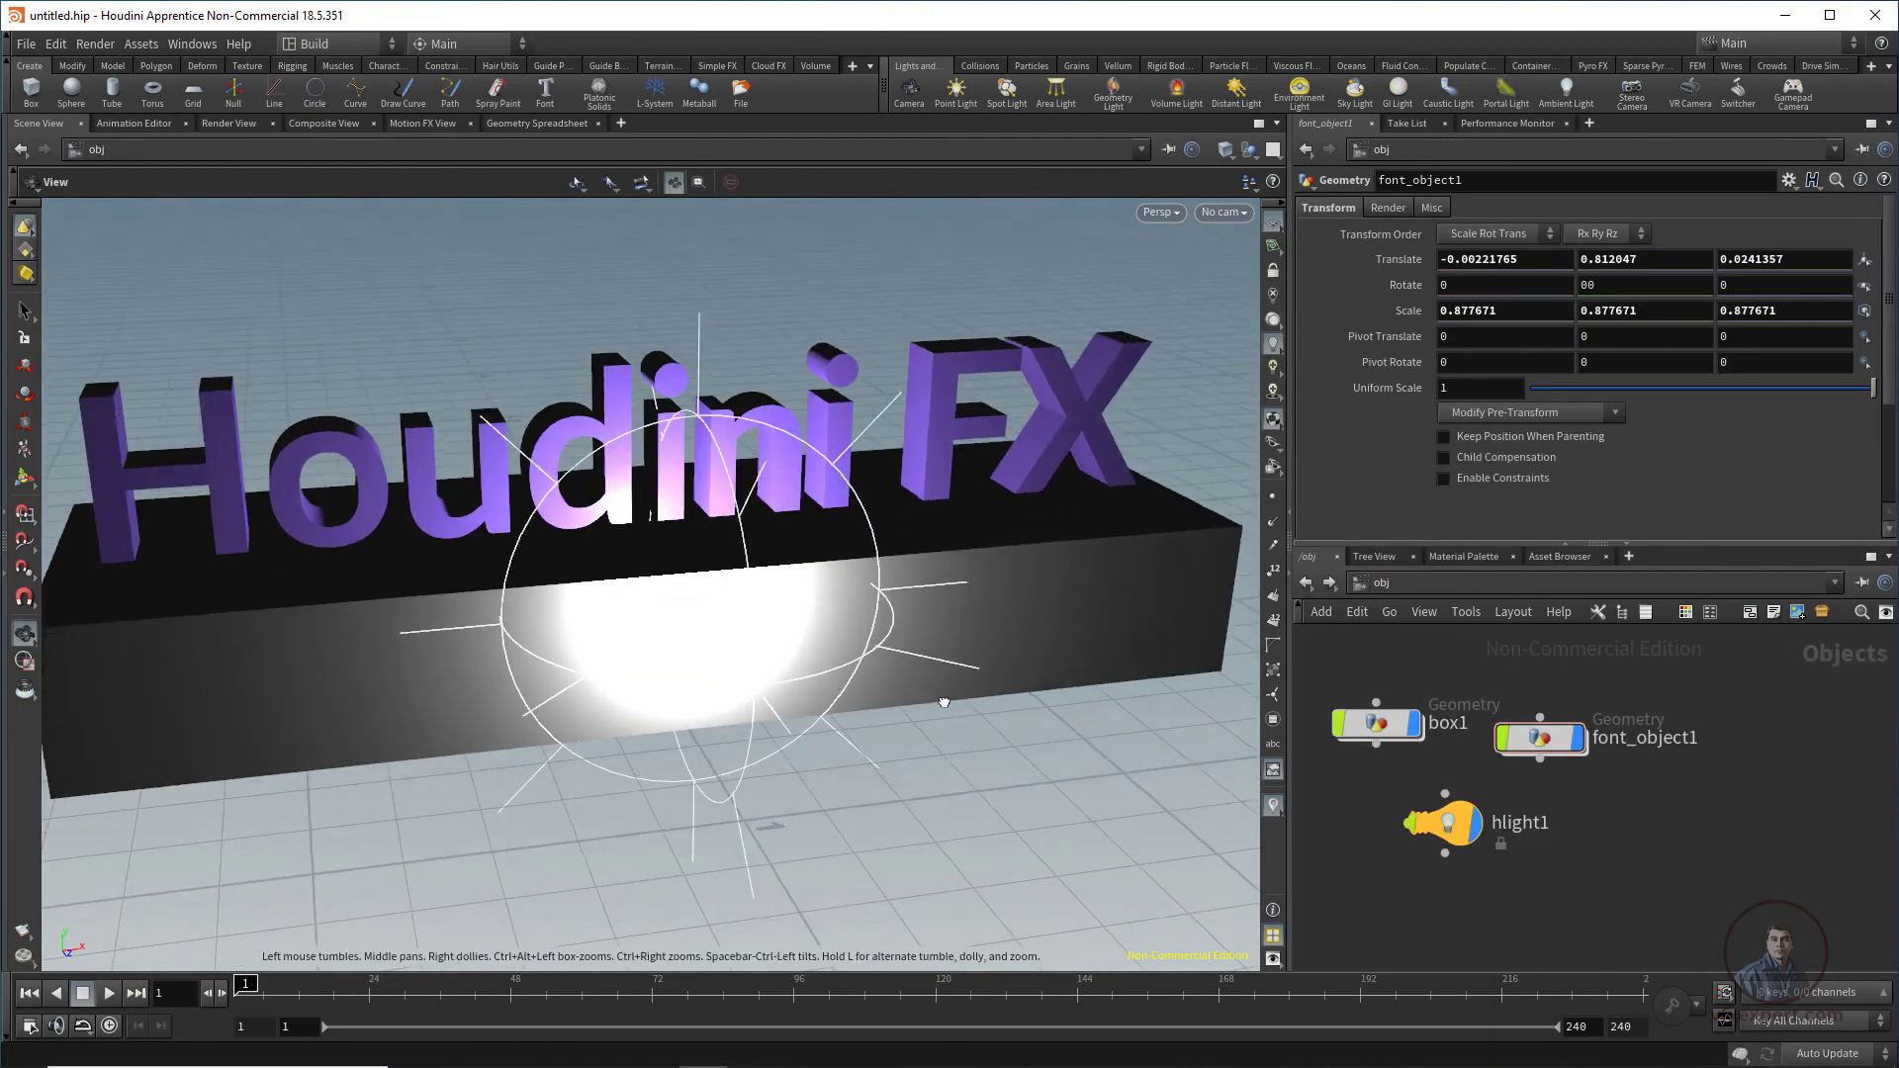
key(t)
click(749, 503)
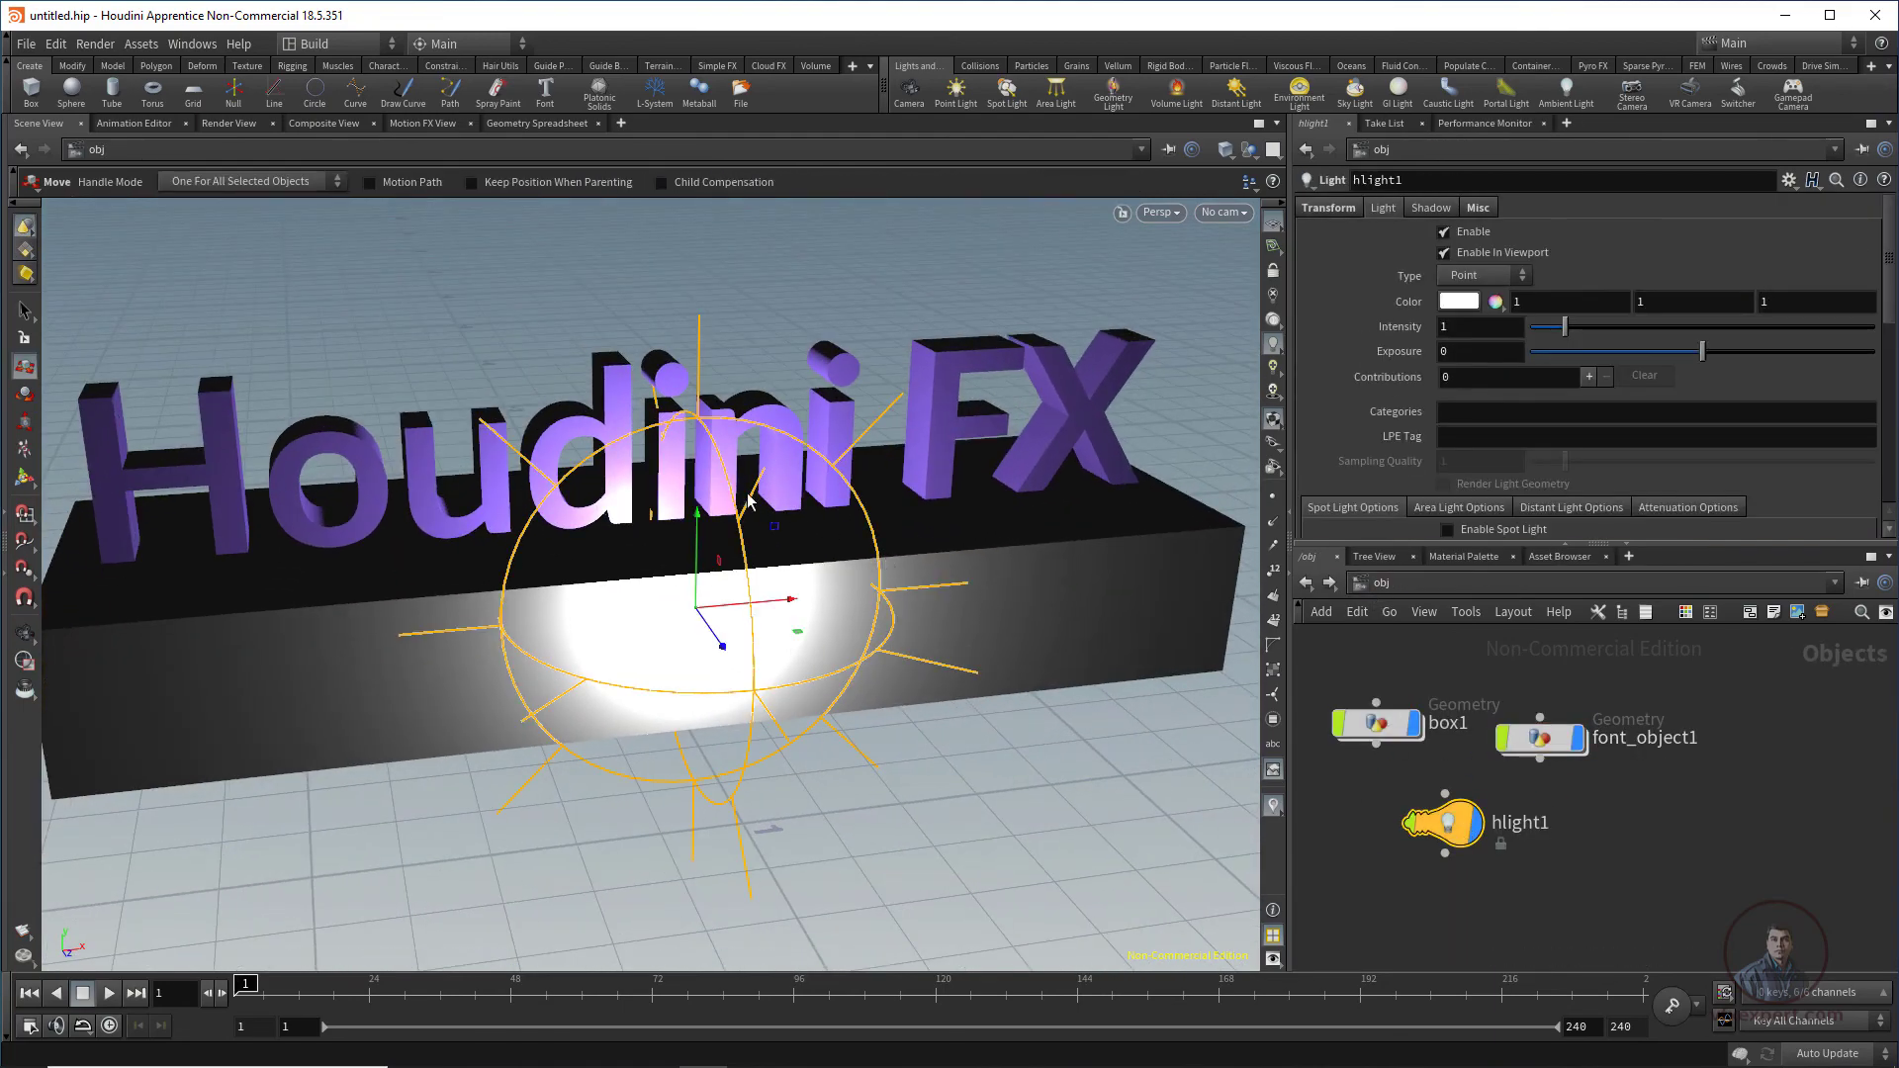
drag(695, 516, 697, 445)
alt+drag(710, 648, 794, 716)
drag(823, 639, 514, 707)
drag(425, 656, 429, 569)
mouse_move(905, 712)
alt+mouse_down()
mouse_move(947, 630)
mouse_move(927, 691)
alt+mouse_up()
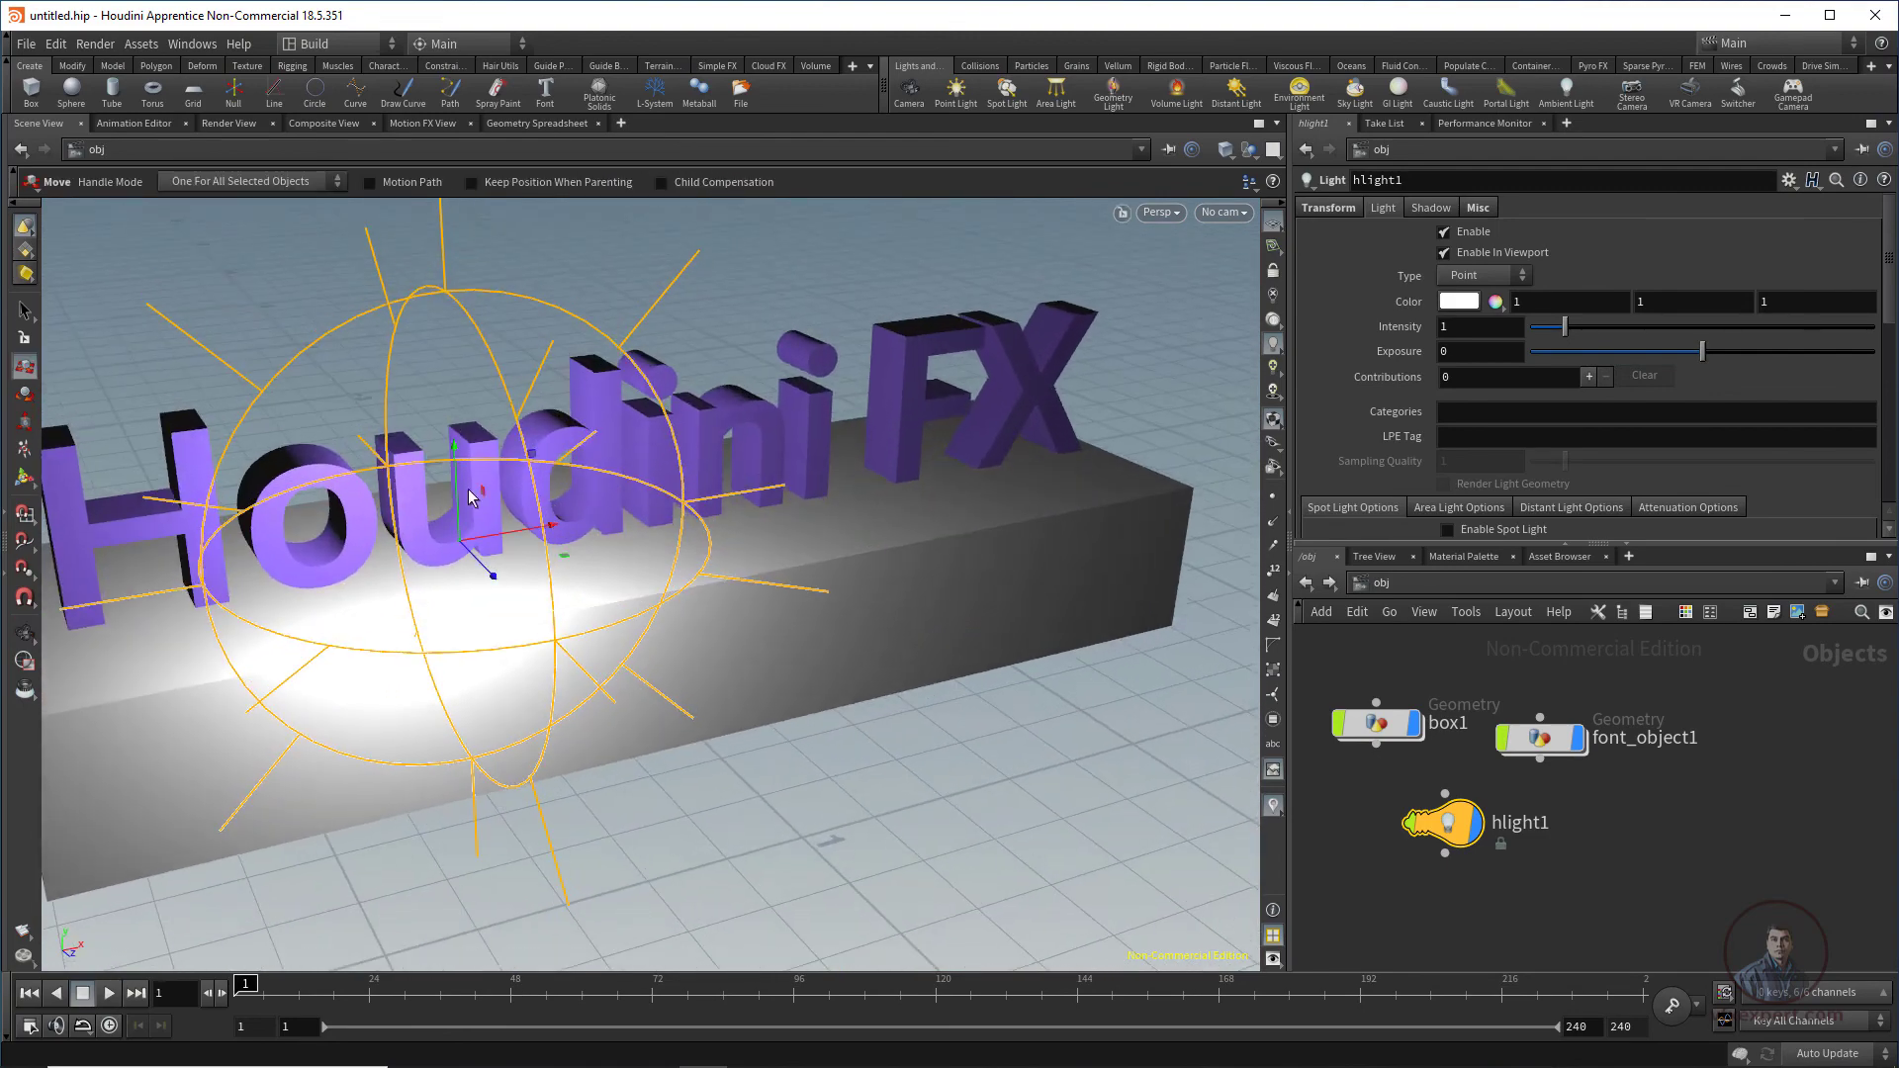
Step: Set hlight1's intensity to 0.4 and its colour to light blue (R 0.484628, G 0.827038, B 1)
click(1497, 303)
drag(1634, 342, 1631, 354)
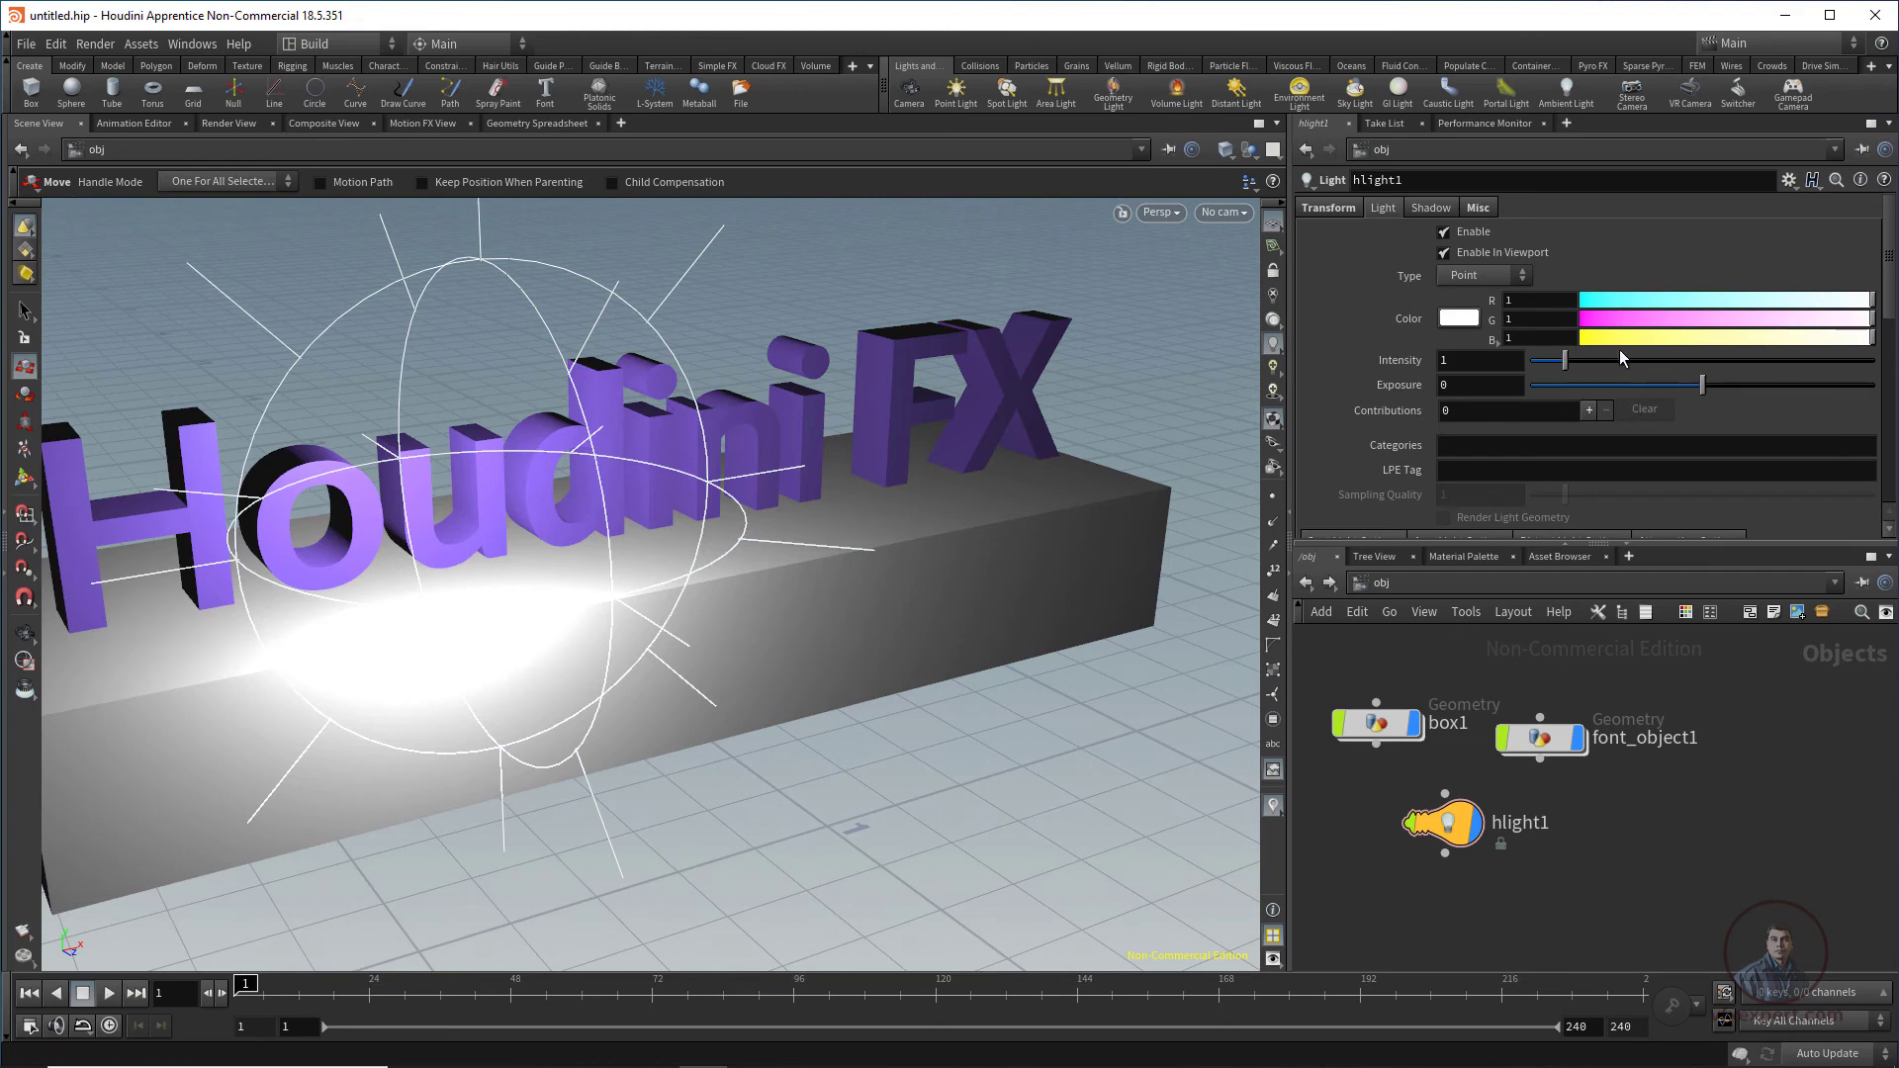
drag(1565, 360, 1545, 364)
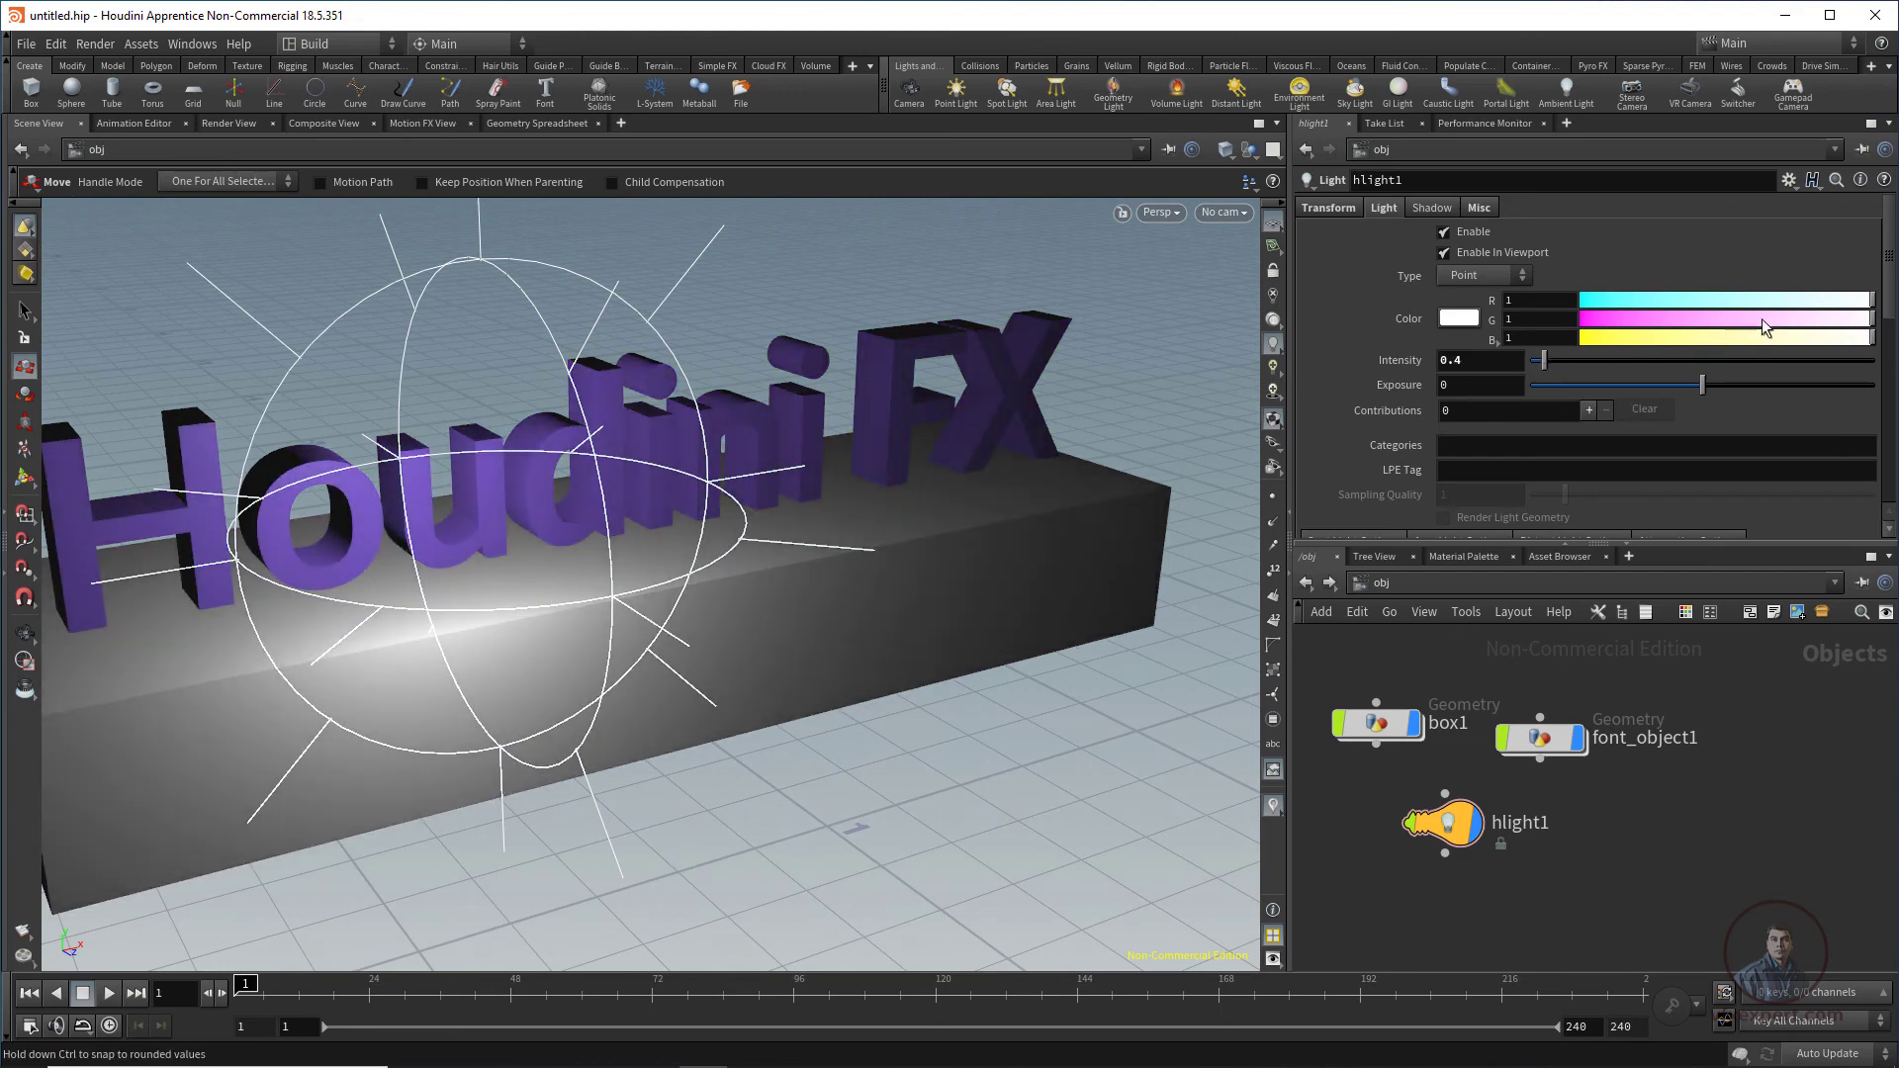
drag(1775, 311, 1768, 315)
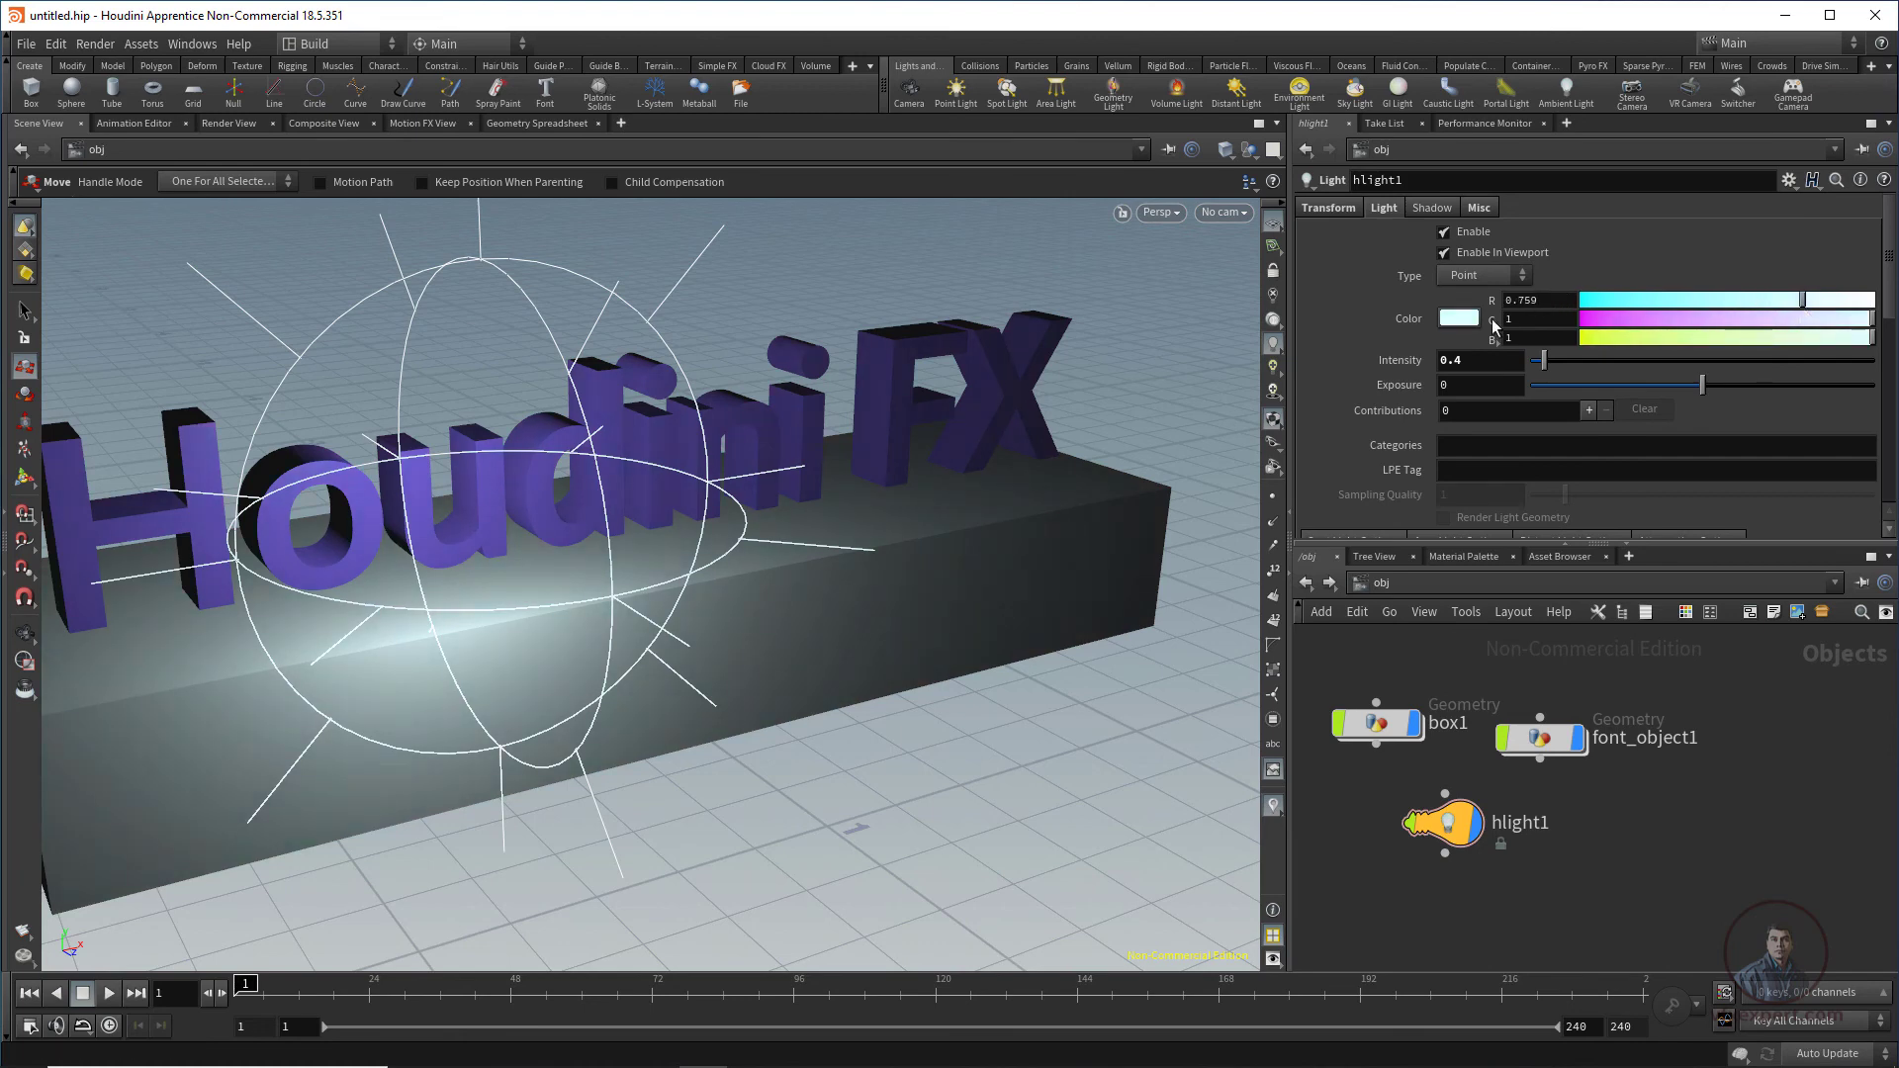
click(1460, 319)
mouse_move(1245, 313)
mouse_down()
mouse_move(1232, 341)
mouse_move(1218, 295)
mouse_move(1297, 206)
mouse_move(1275, 223)
mouse_move(1302, 305)
mouse_move(1232, 301)
mouse_up()
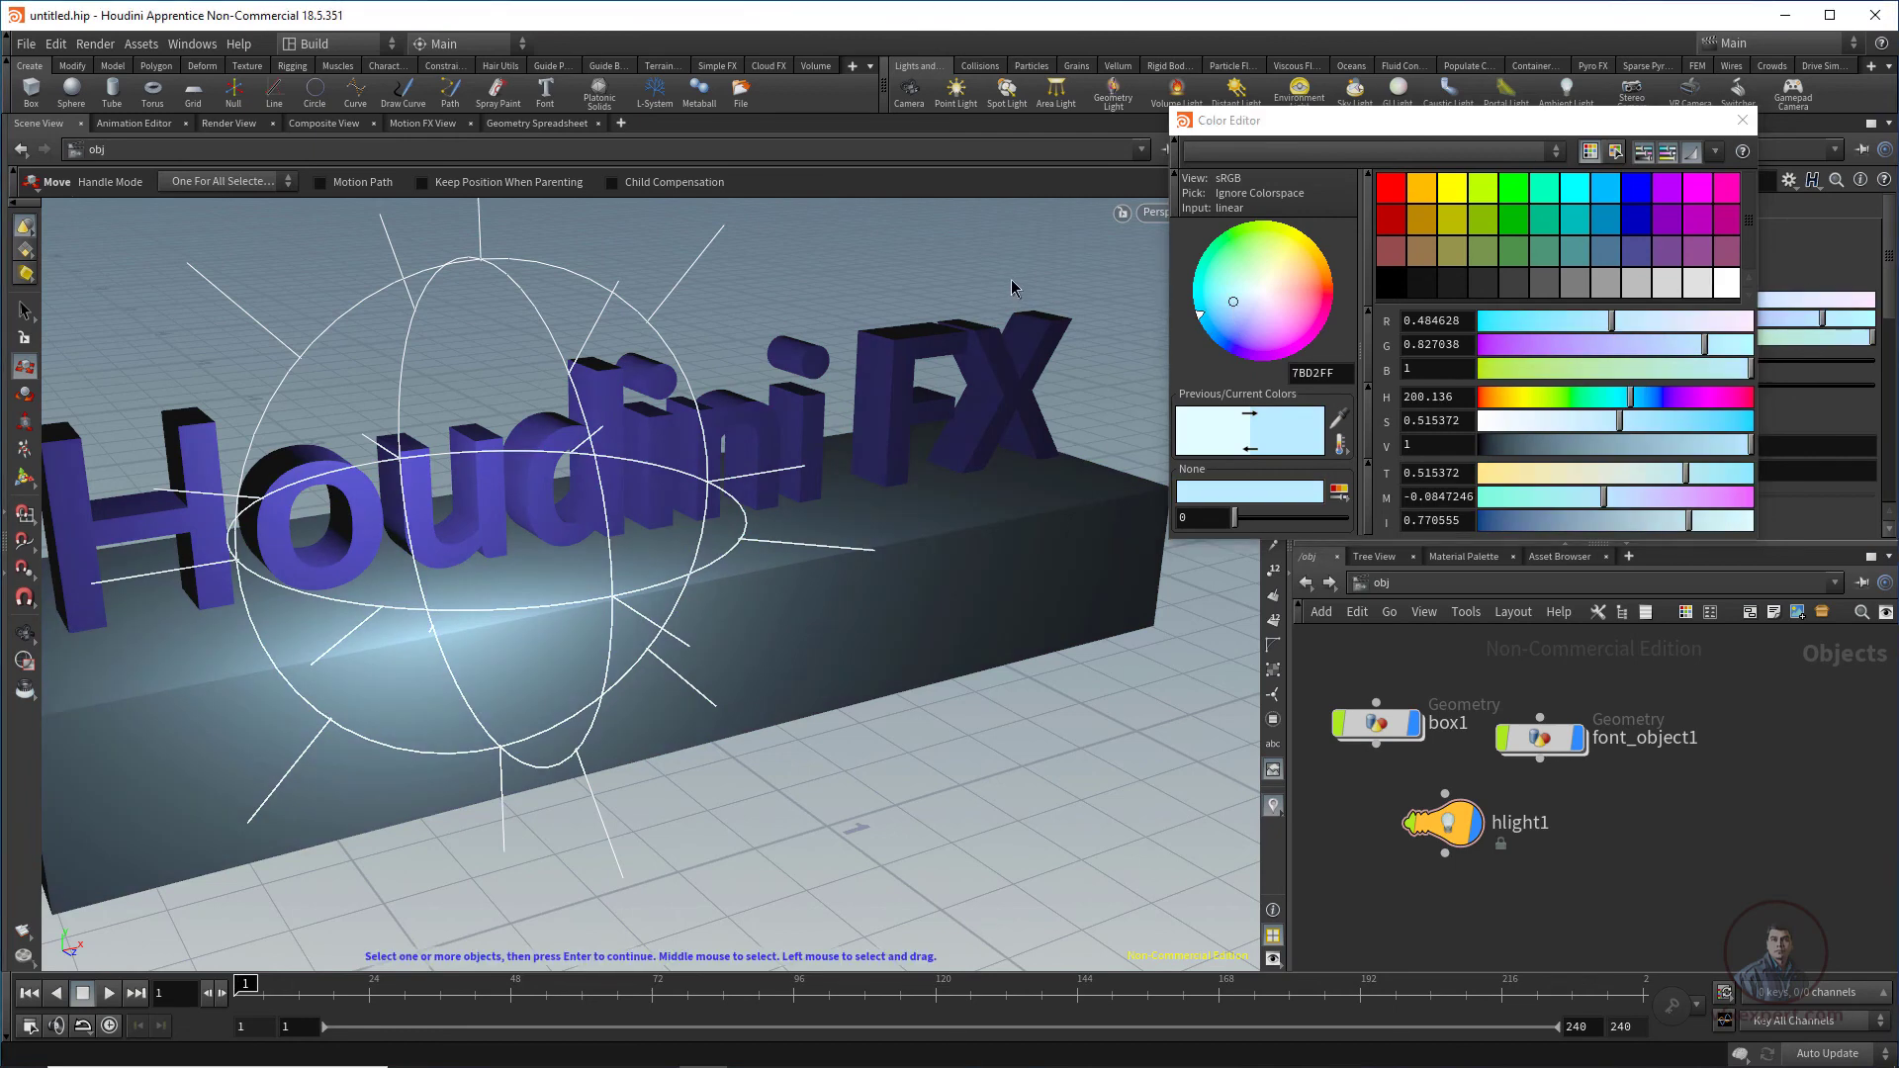
click(1742, 120)
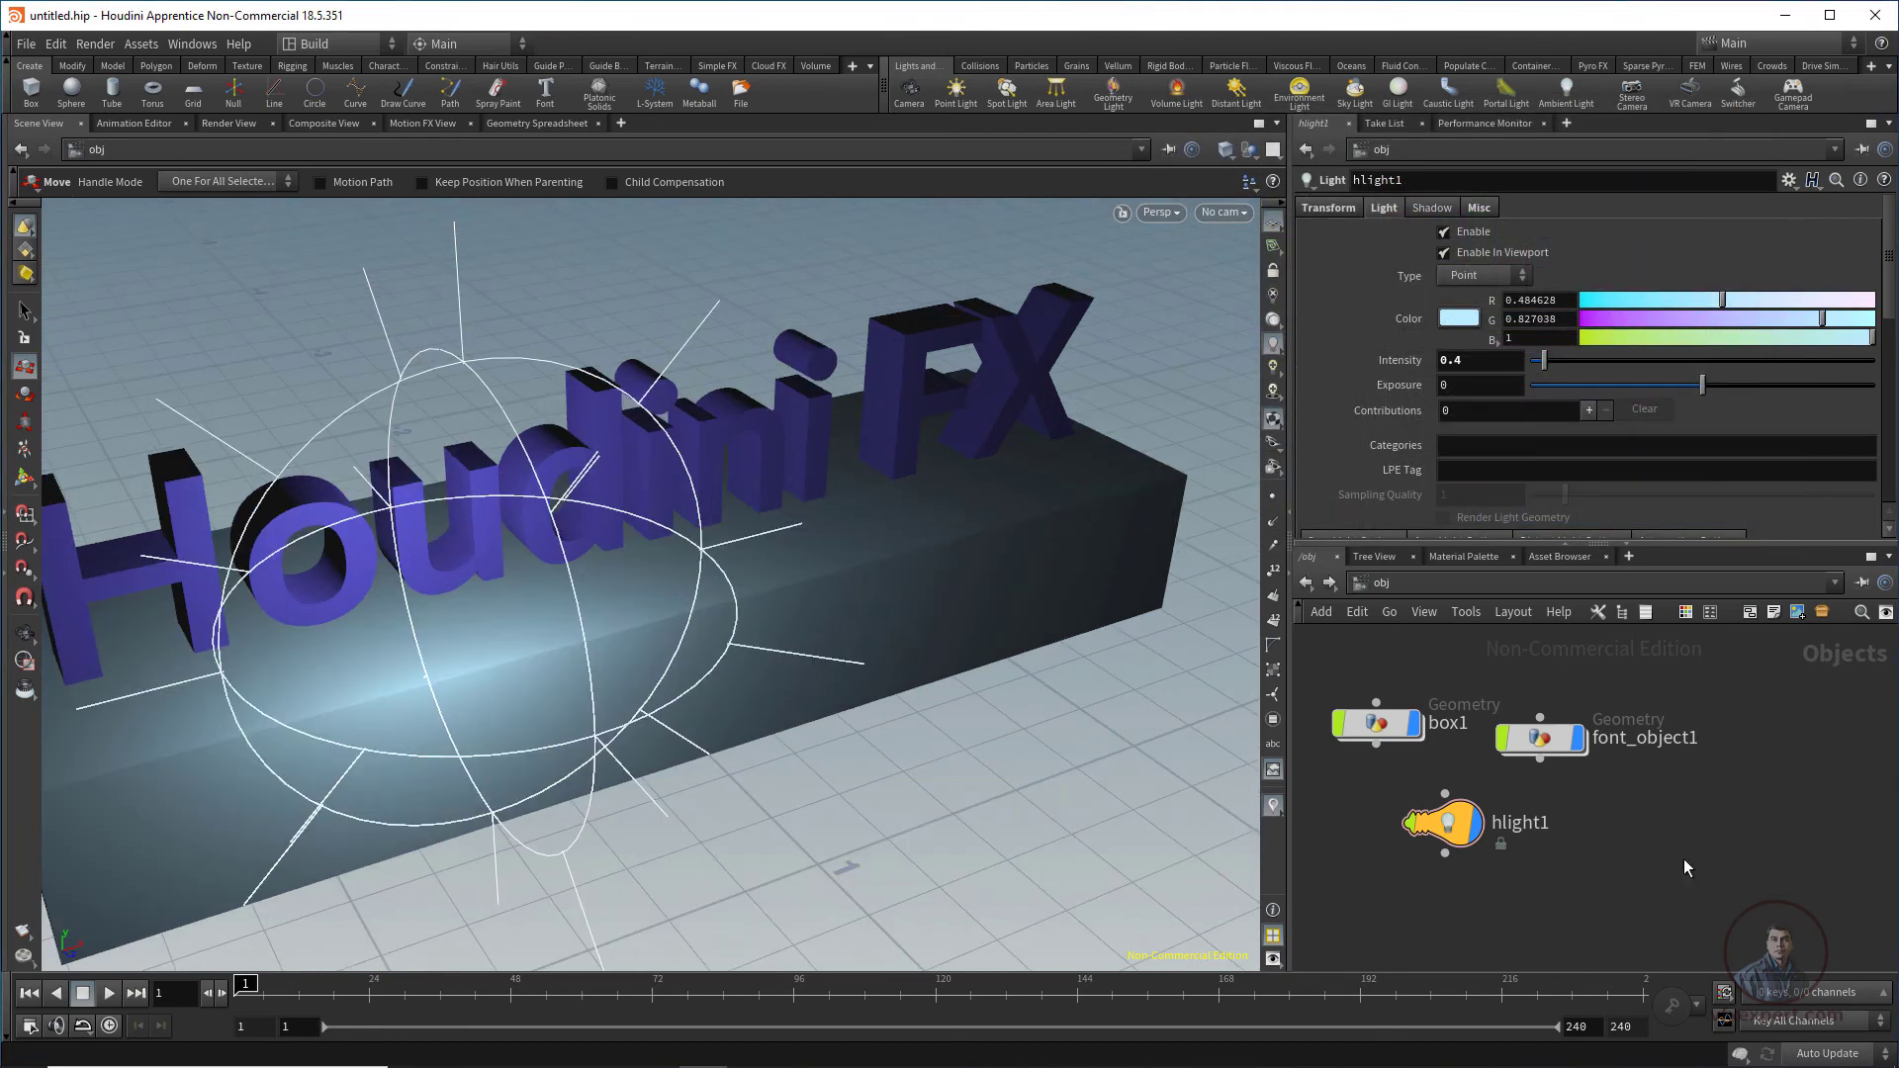
Step: Add a second Light node to the object network beside hlight1
key(Tab)
text(li)
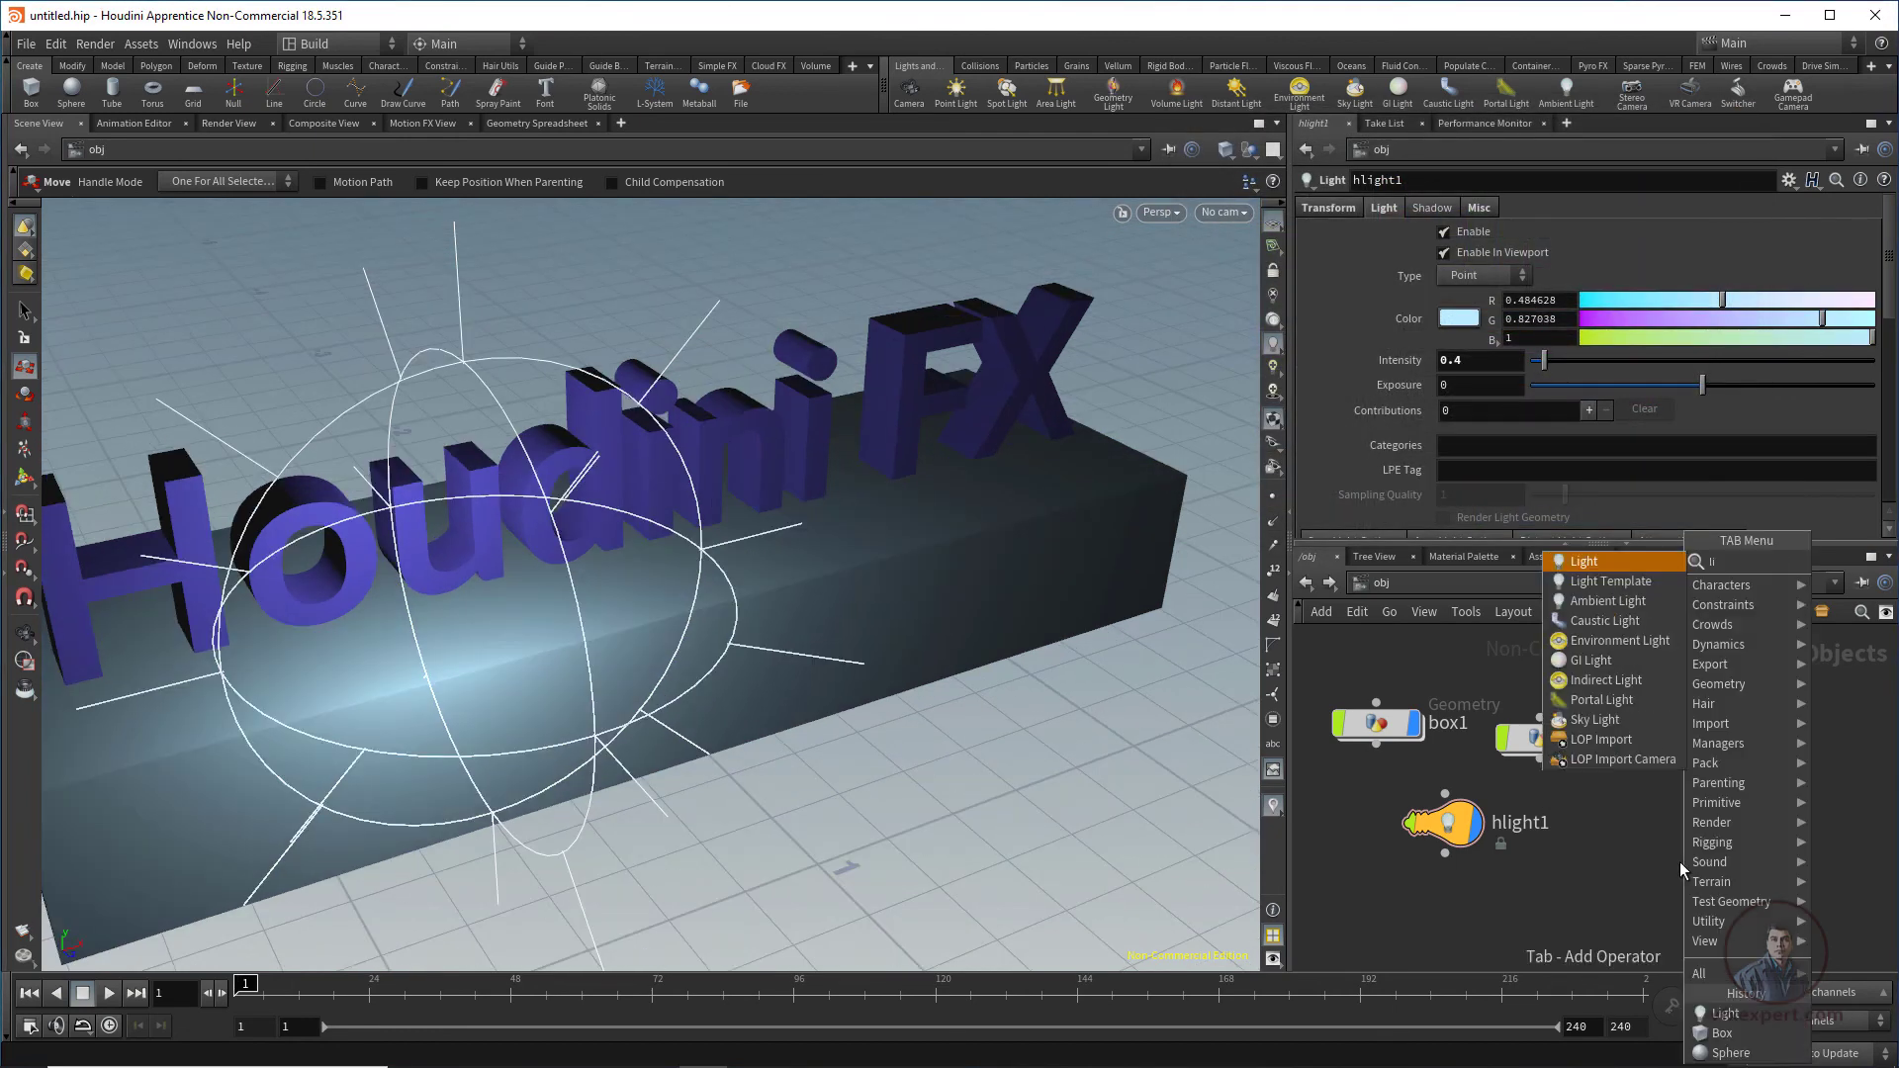
click(1625, 562)
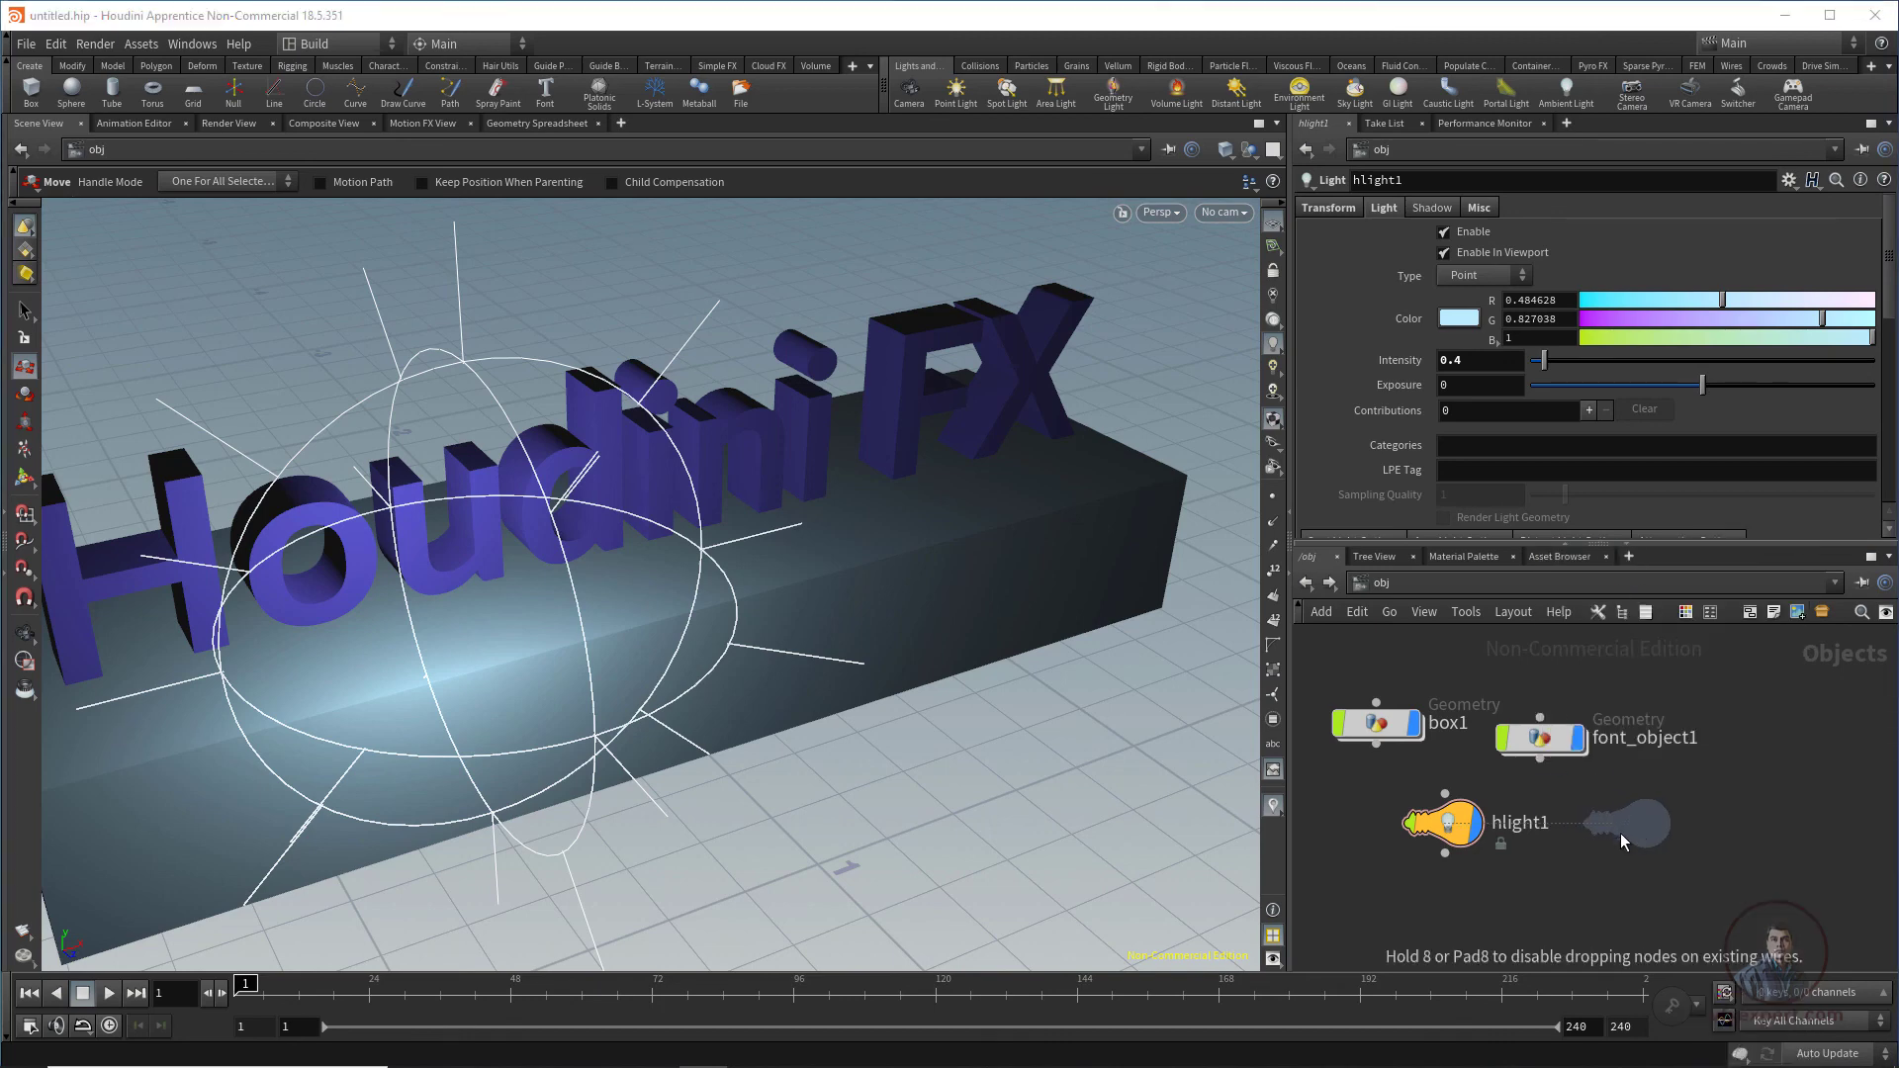
click(1625, 829)
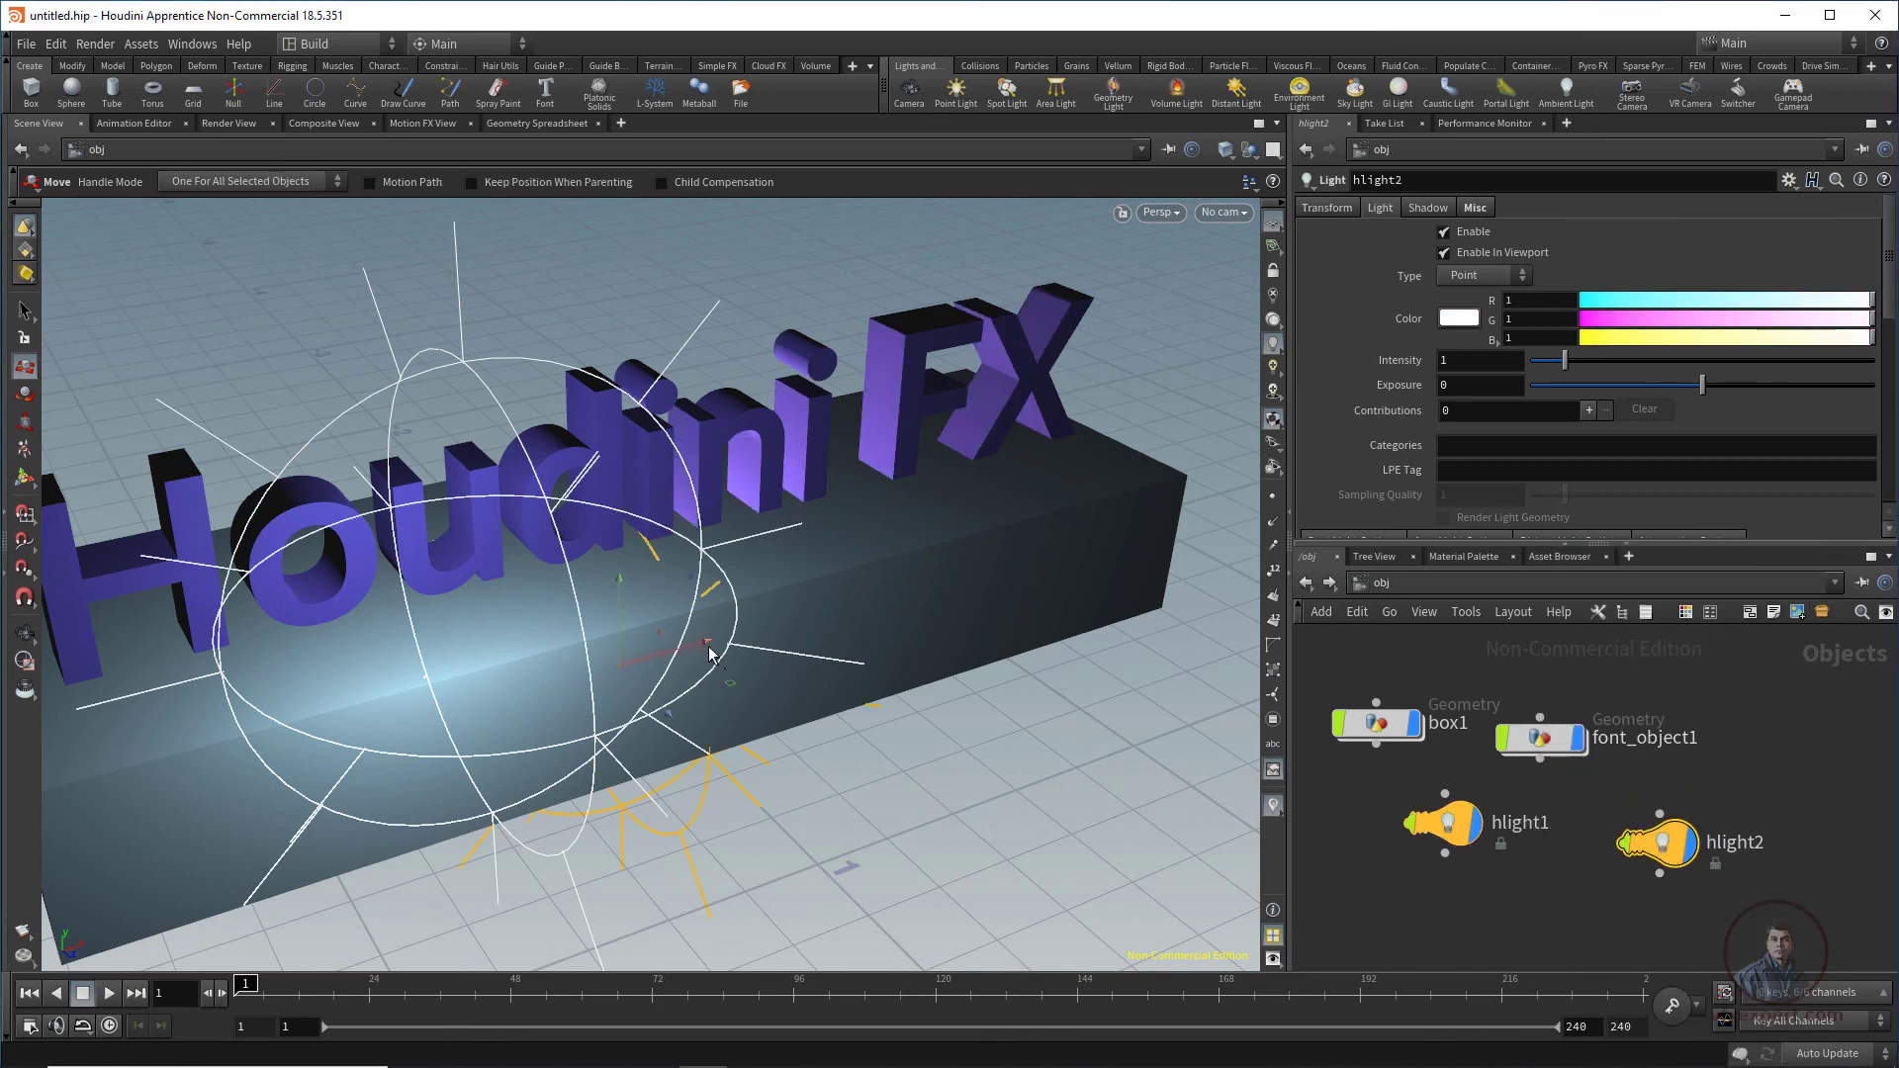
Step: Move hlight2 along X towards the FX letters, raise it above the text, and deselect it
drag(708, 649, 1142, 504)
drag(874, 596, 887, 594)
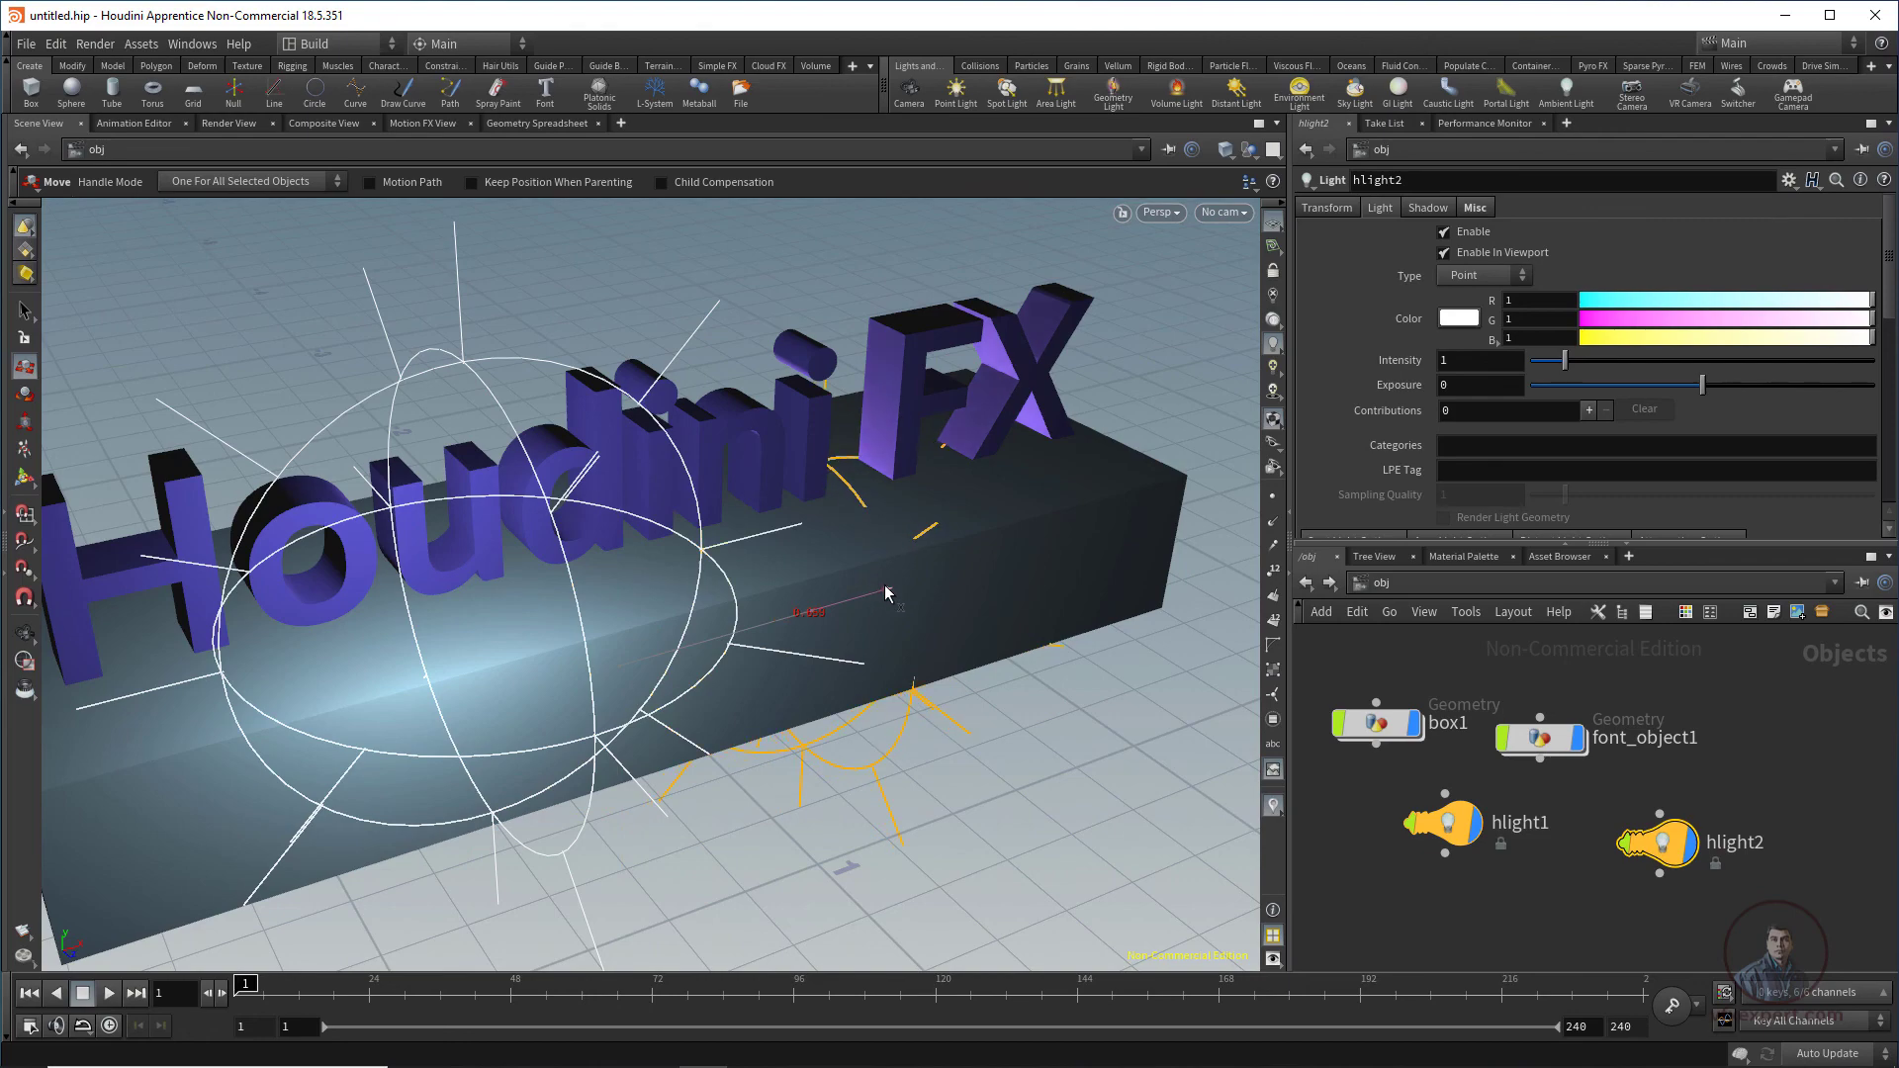
alt+drag(970, 722, 880, 707)
drag(919, 495, 943, 599)
alt+drag(975, 732, 958, 581)
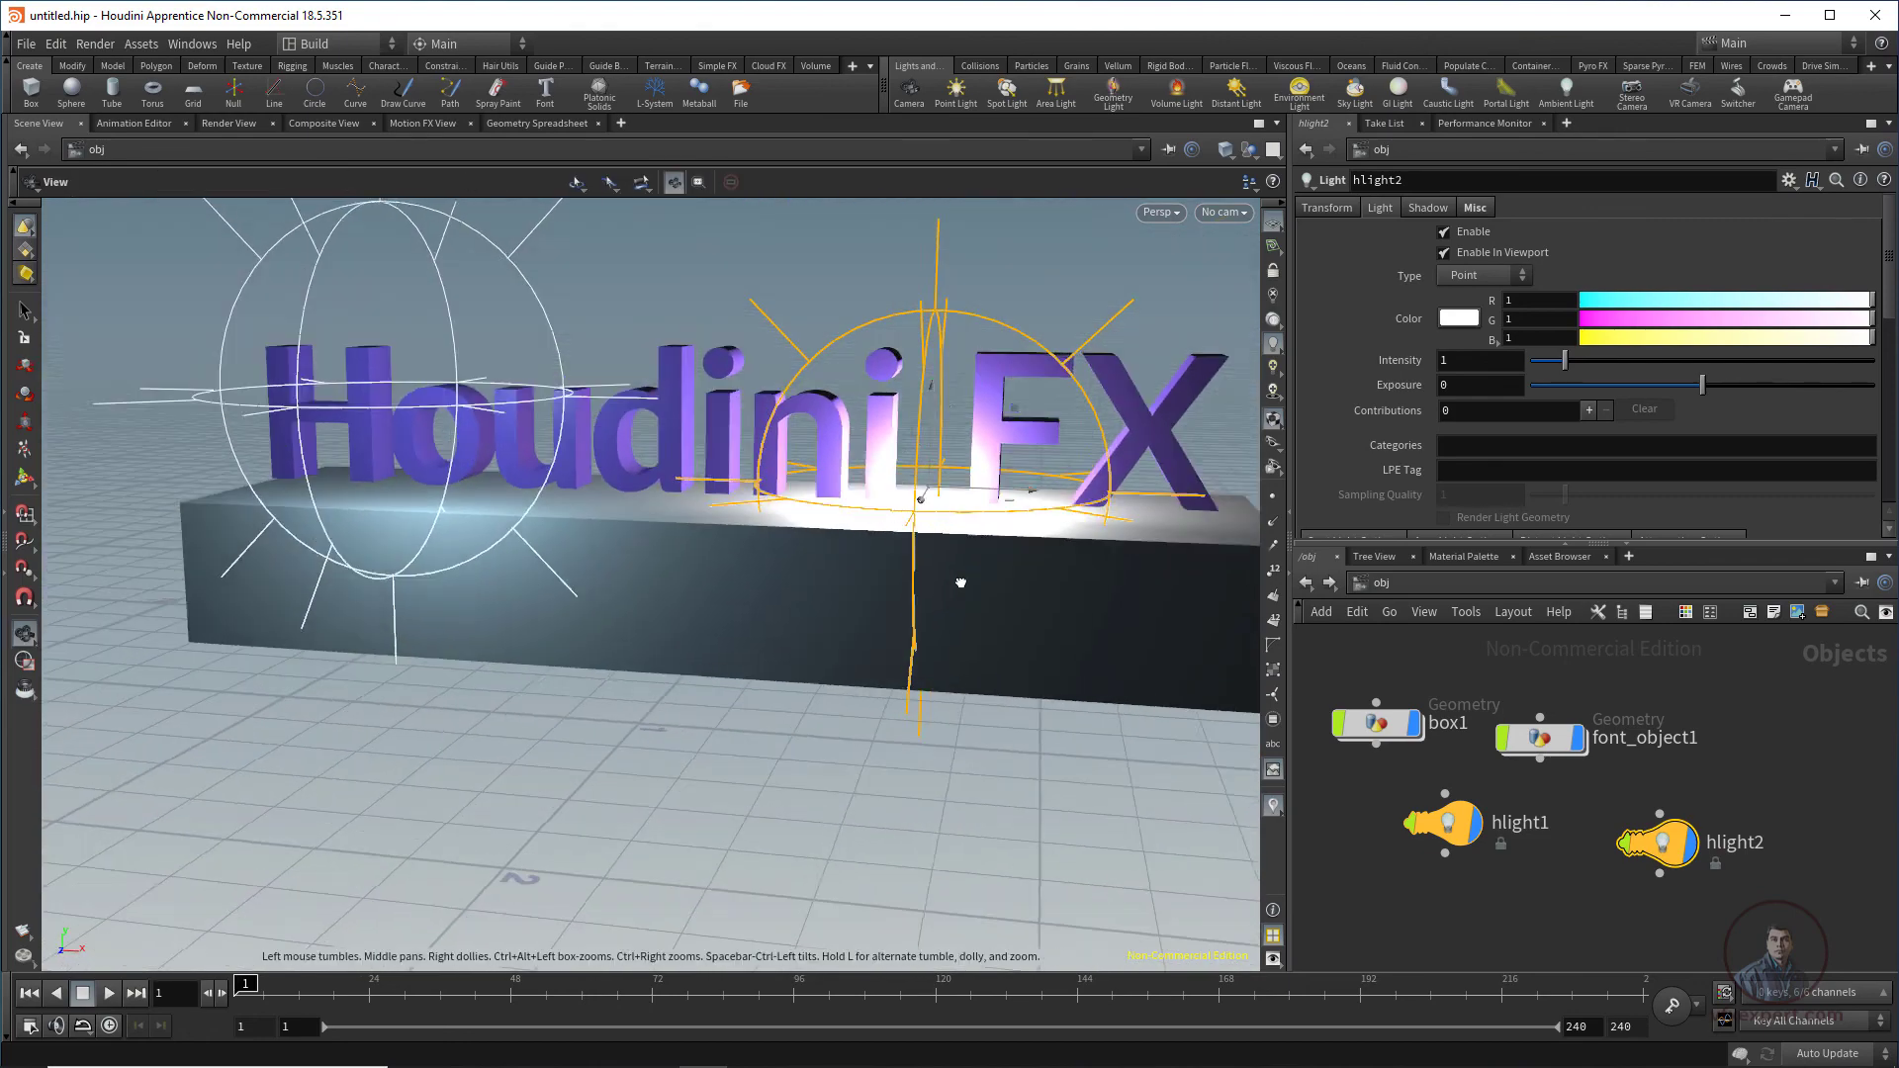
drag(929, 396, 945, 163)
click(915, 821)
mouse_move(915, 822)
alt+mouse_down()
mouse_move(895, 840)
mouse_move(930, 840)
alt+mouse_up()
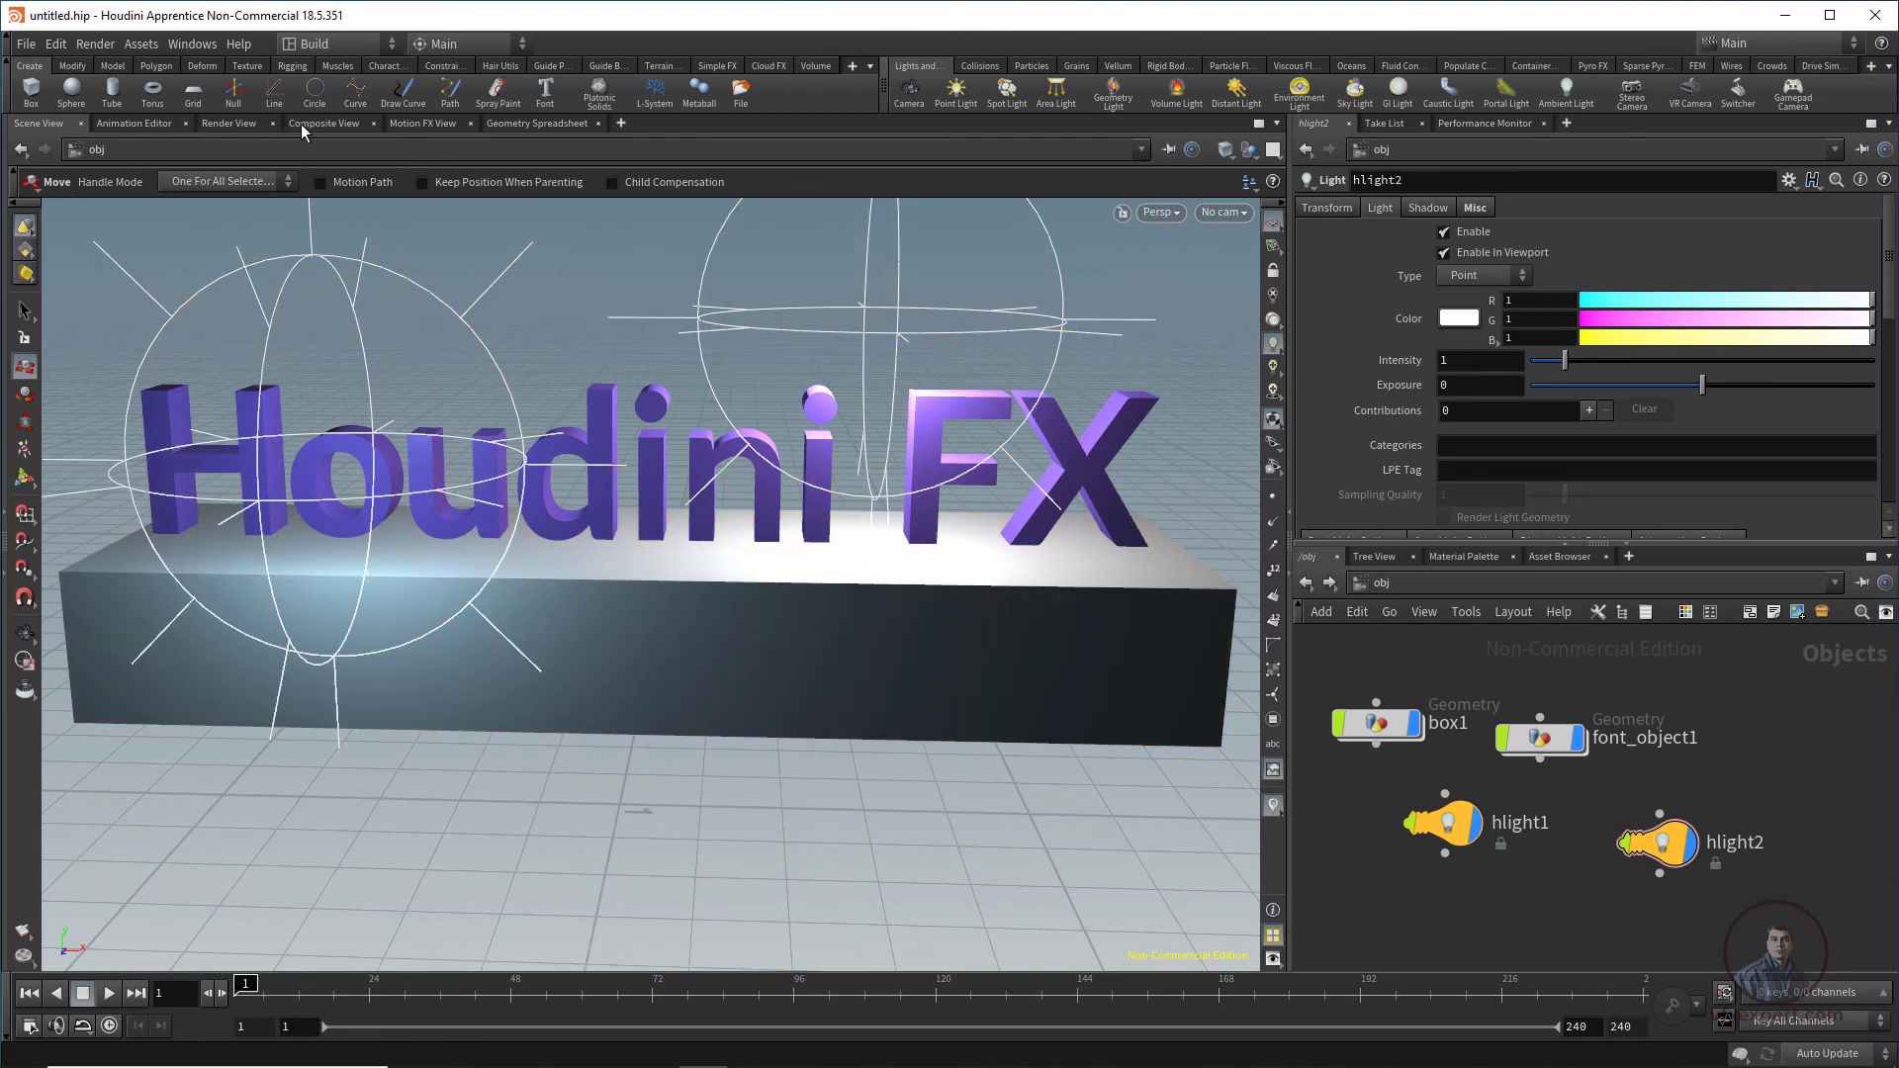
Step: Render the lit text and box from the current view, and return to the scene view
click(251, 122)
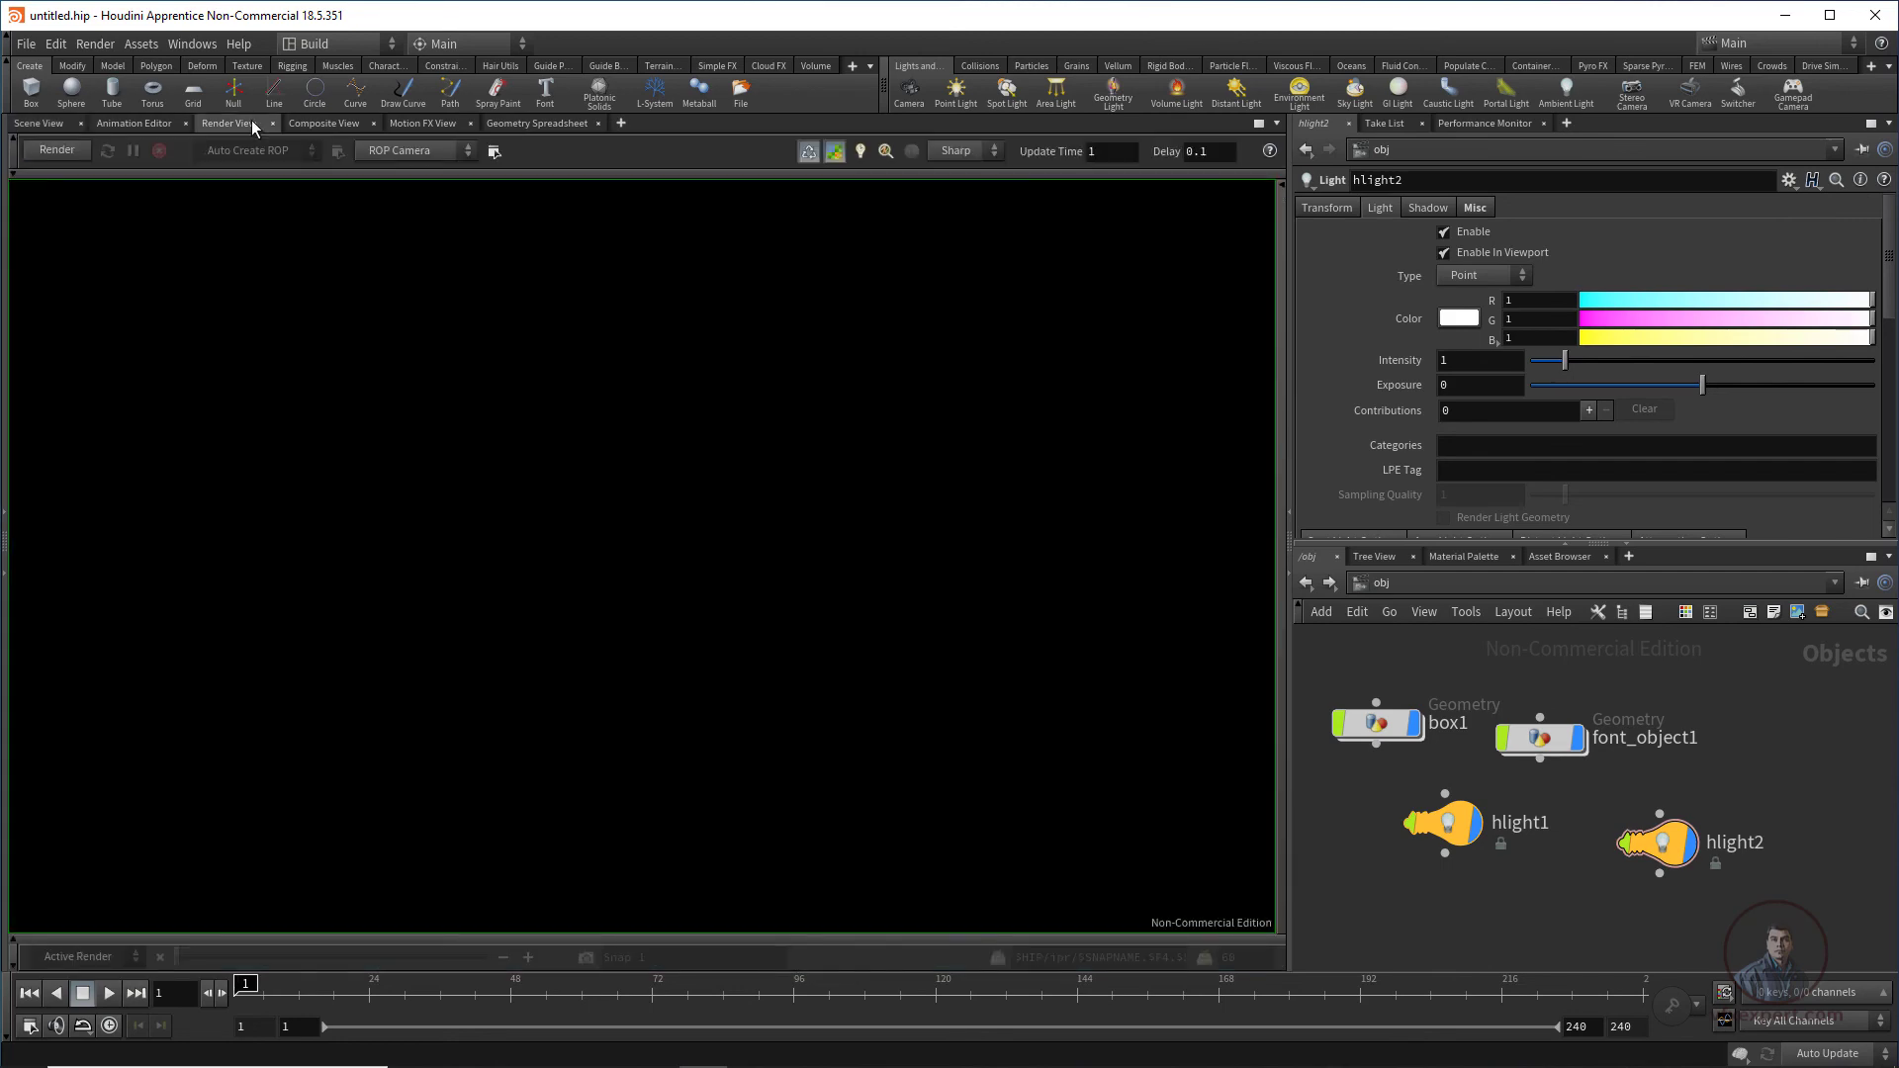
click(63, 149)
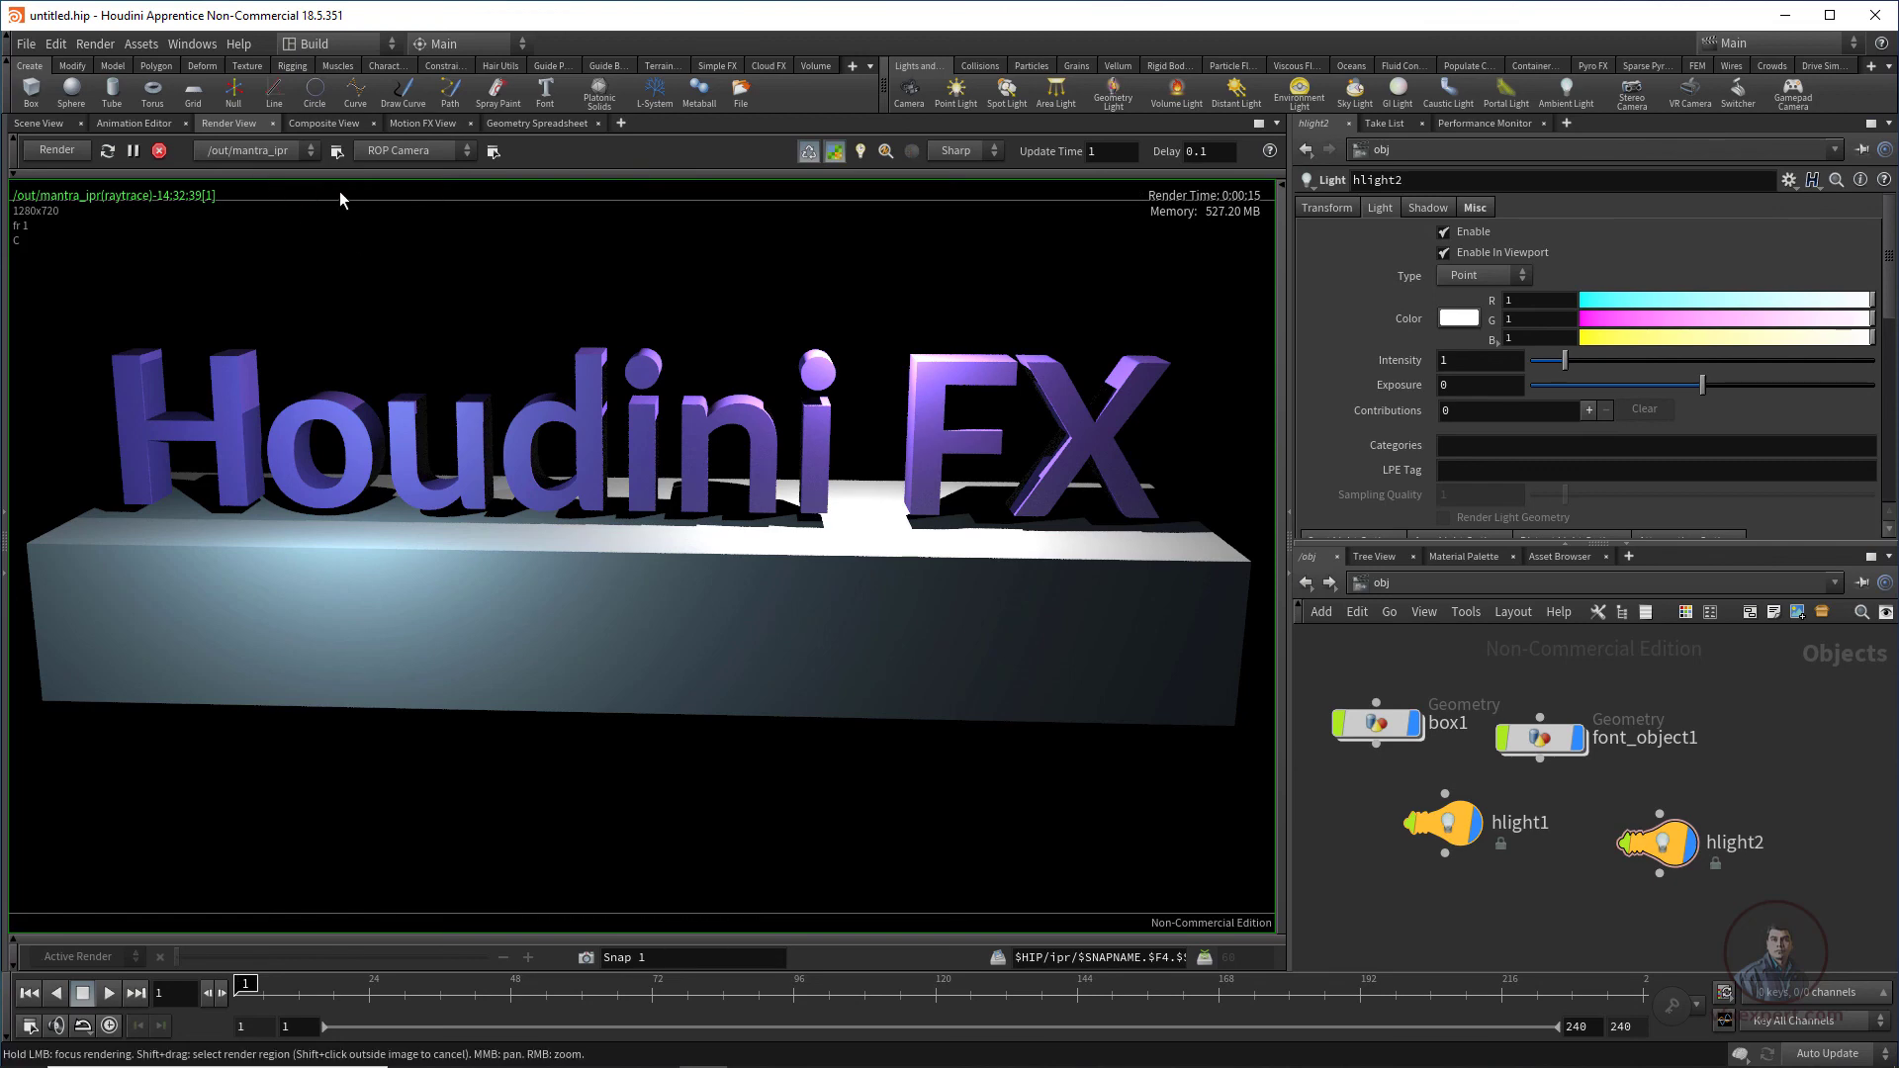
click(40, 123)
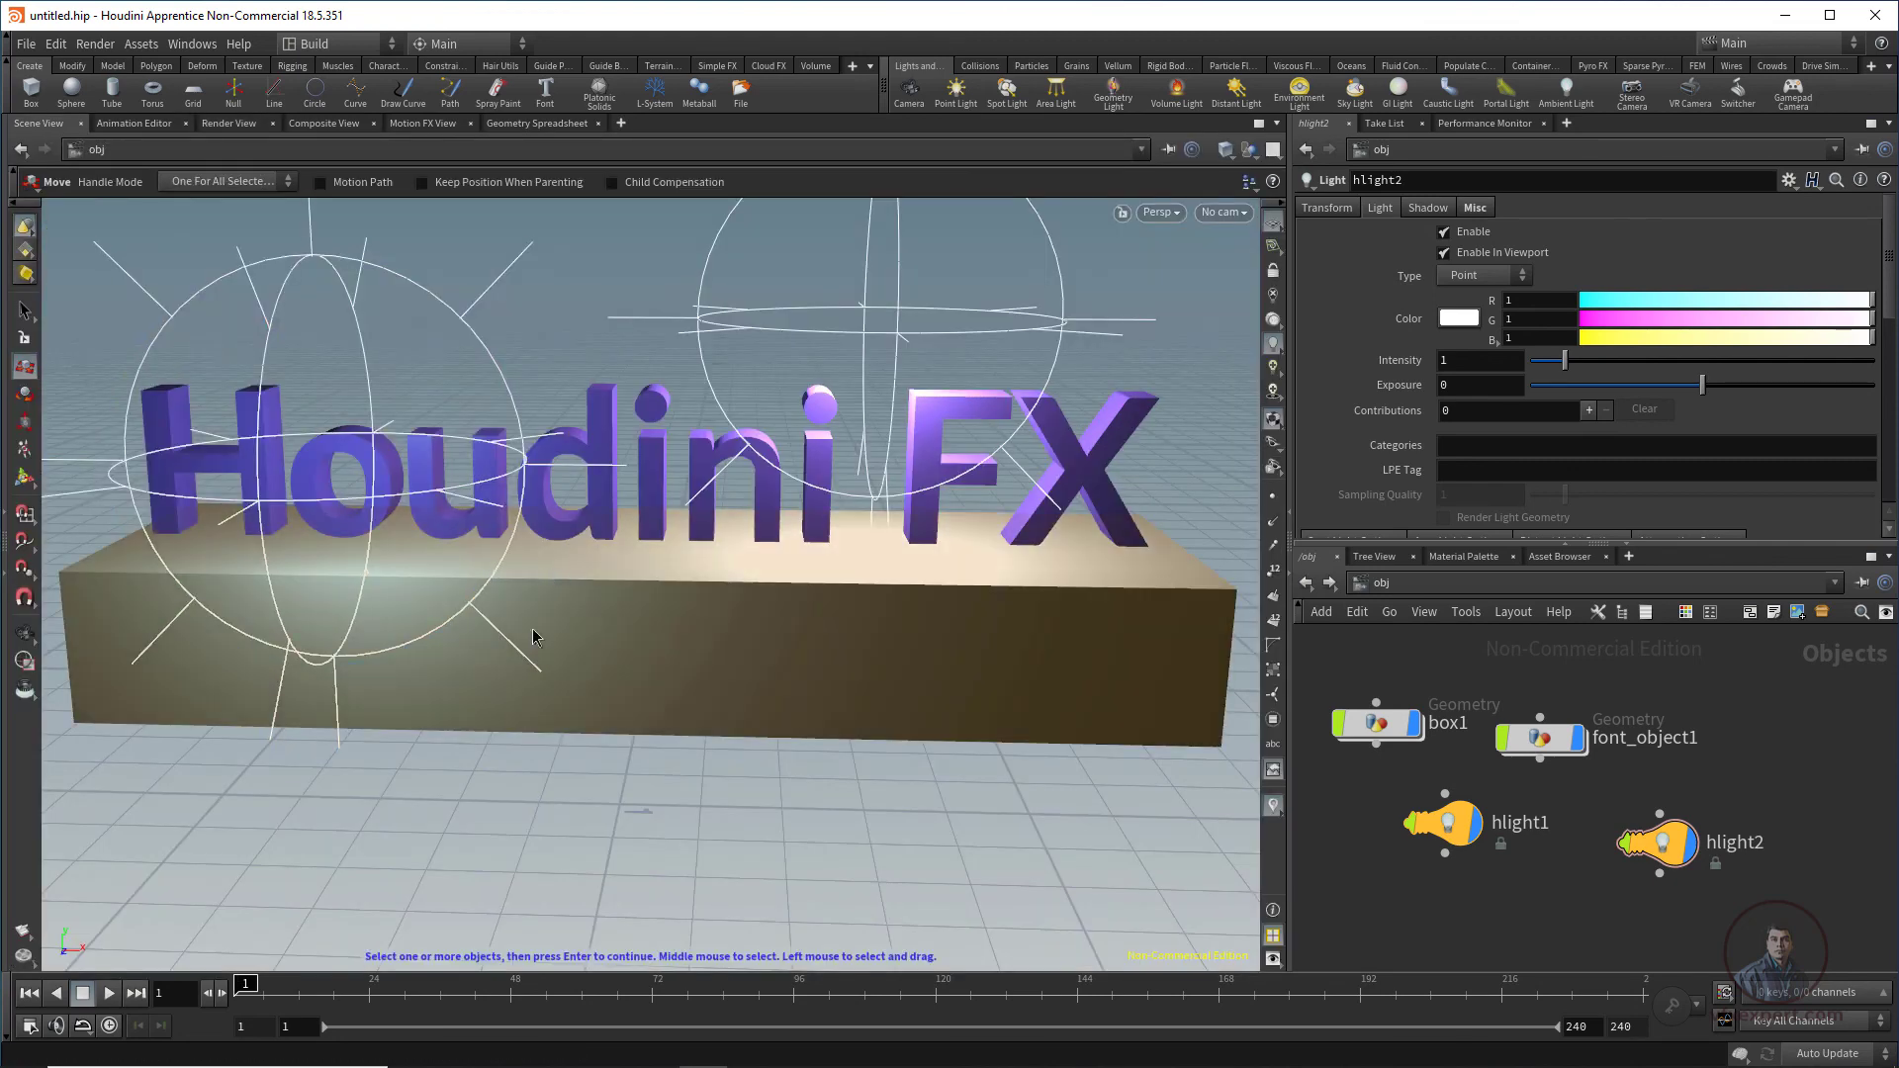
Step: Check the render of the text from a new angle, return to the scene view, and deselect the text
key(Escape)
drag(472, 781, 848, 827)
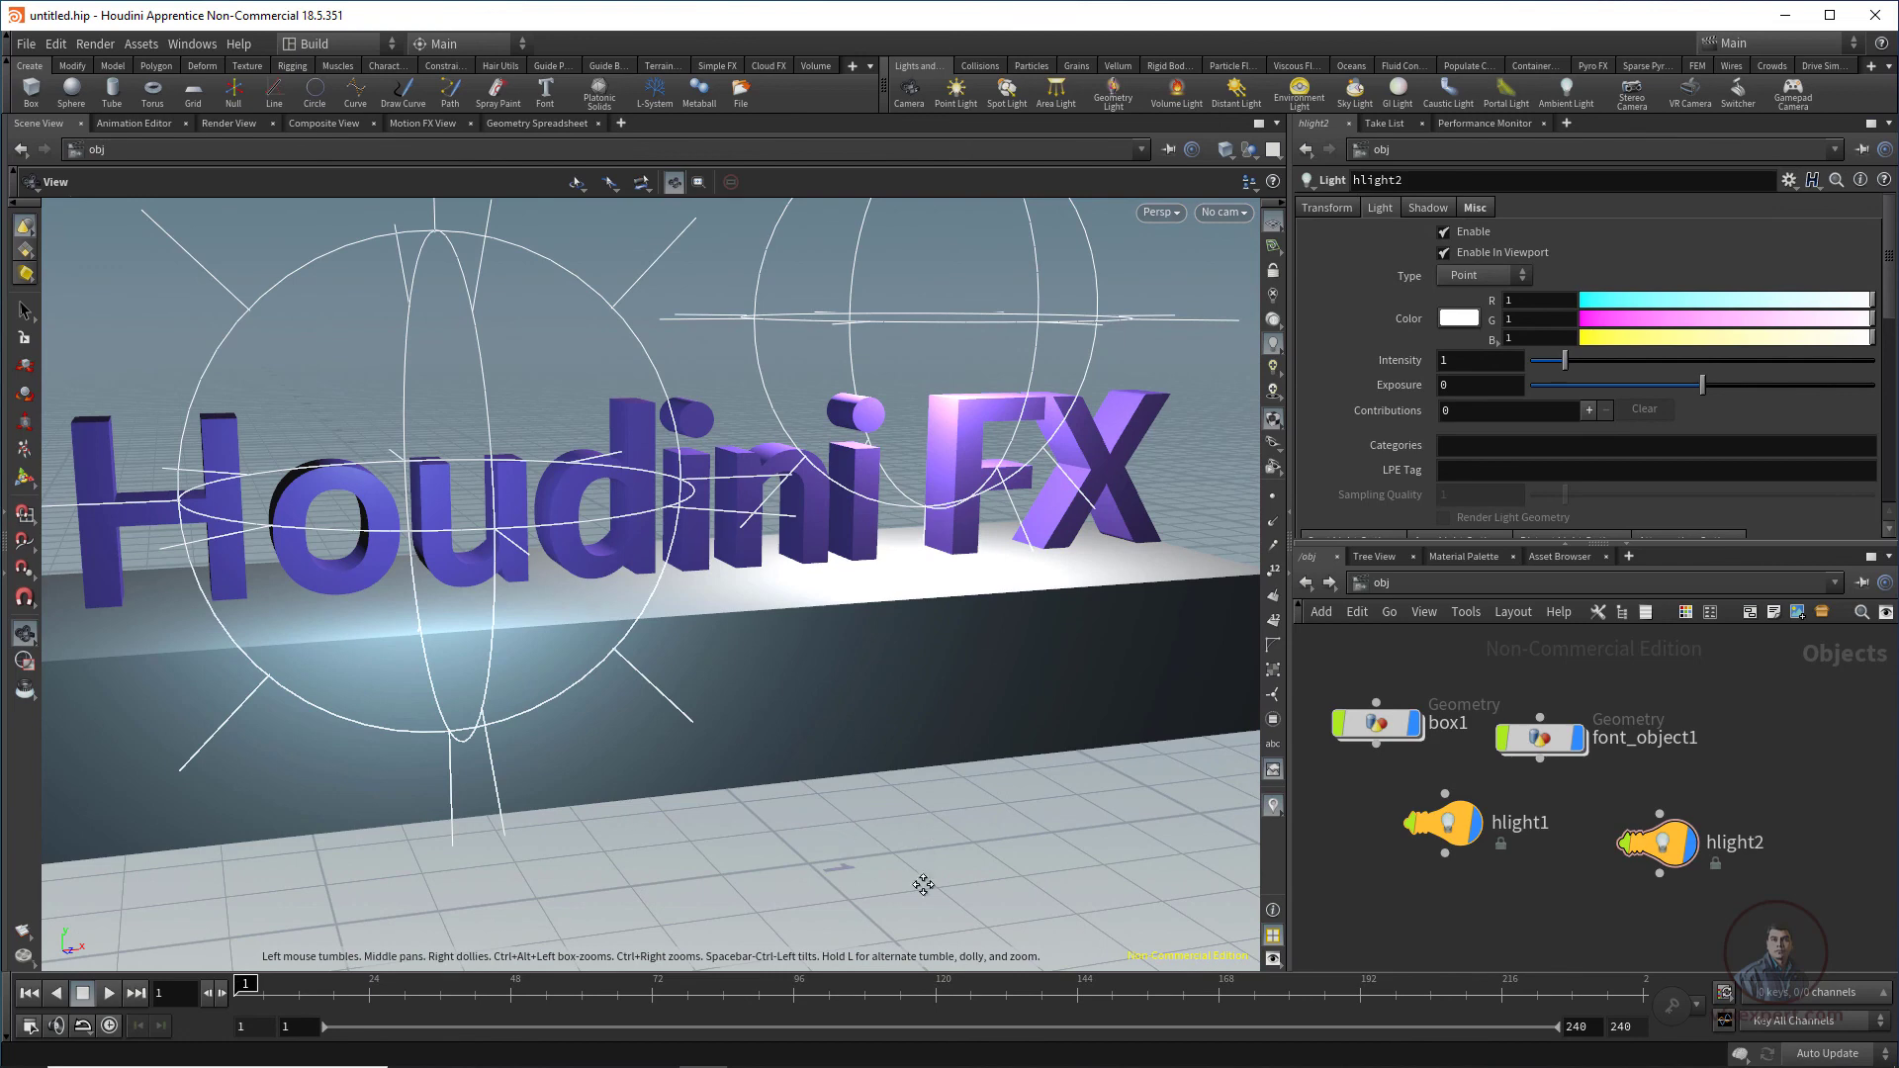
drag(924, 882, 947, 885)
key(t)
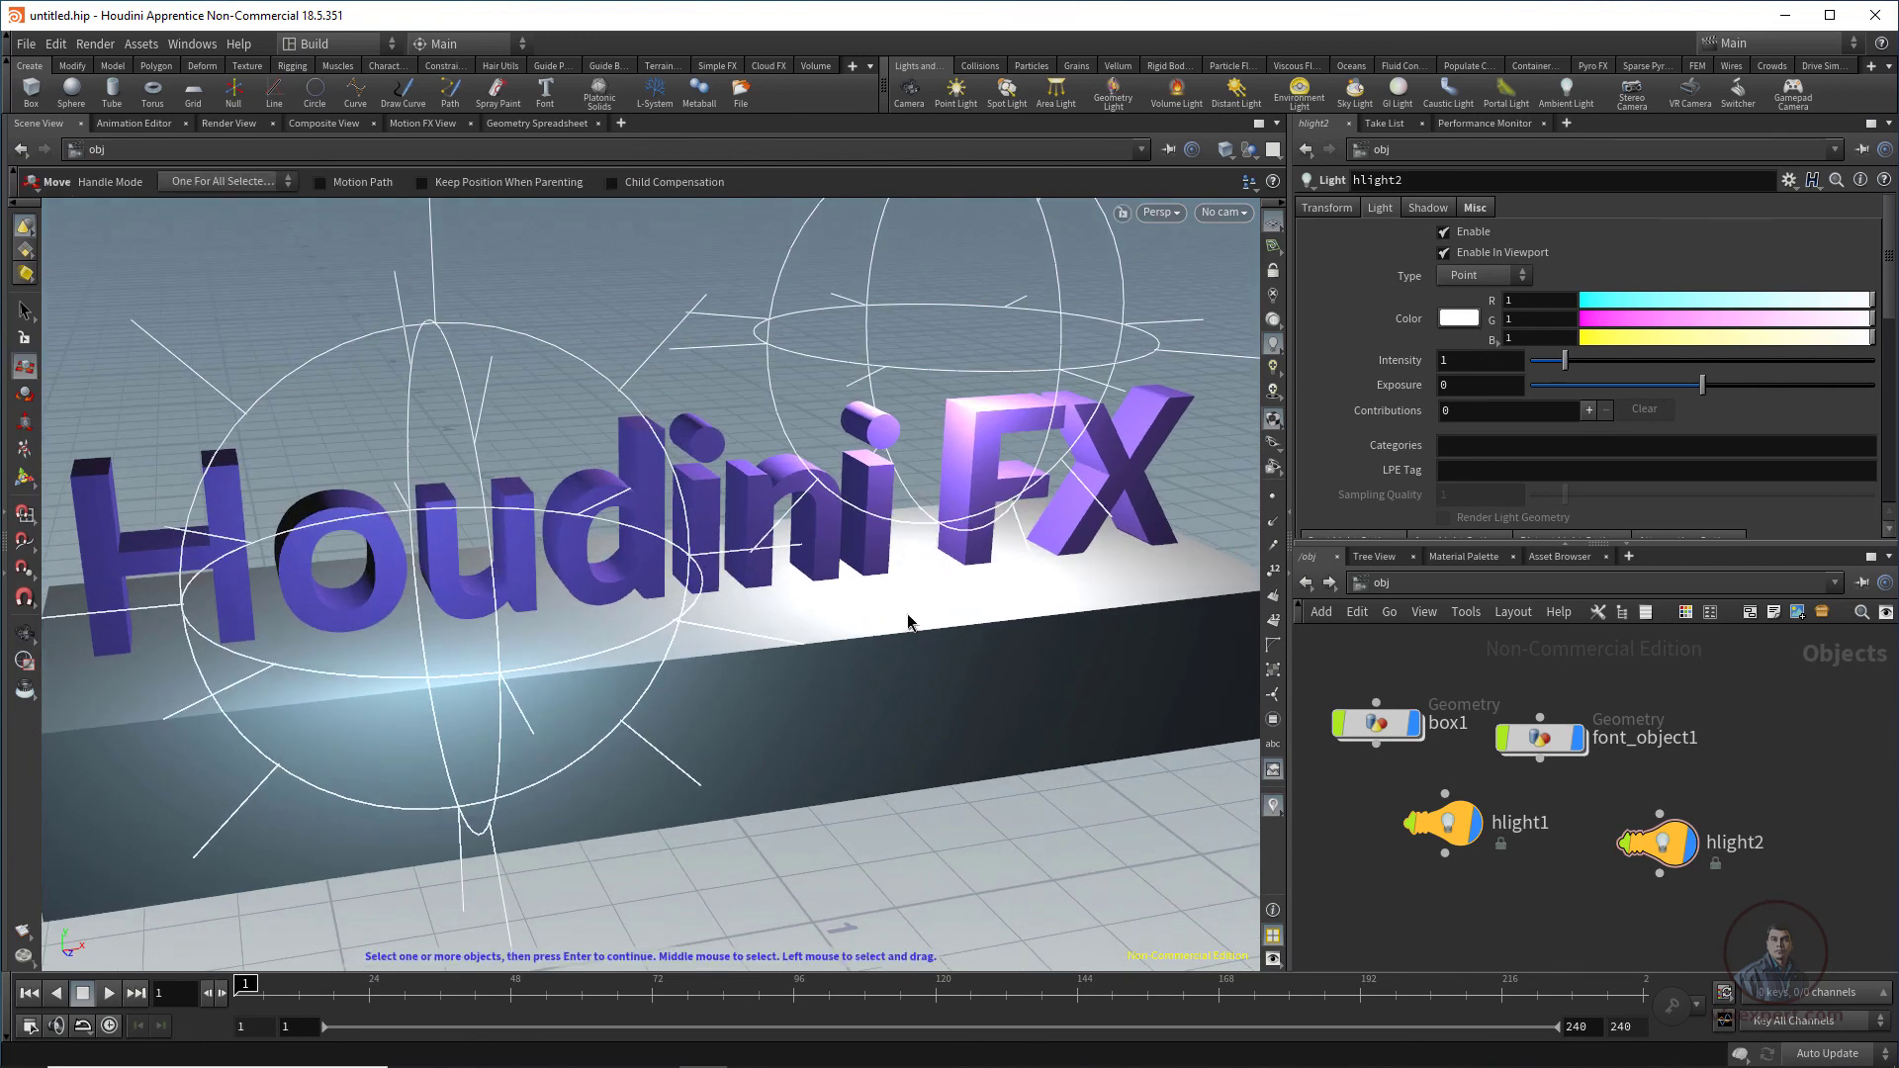
click(206, 126)
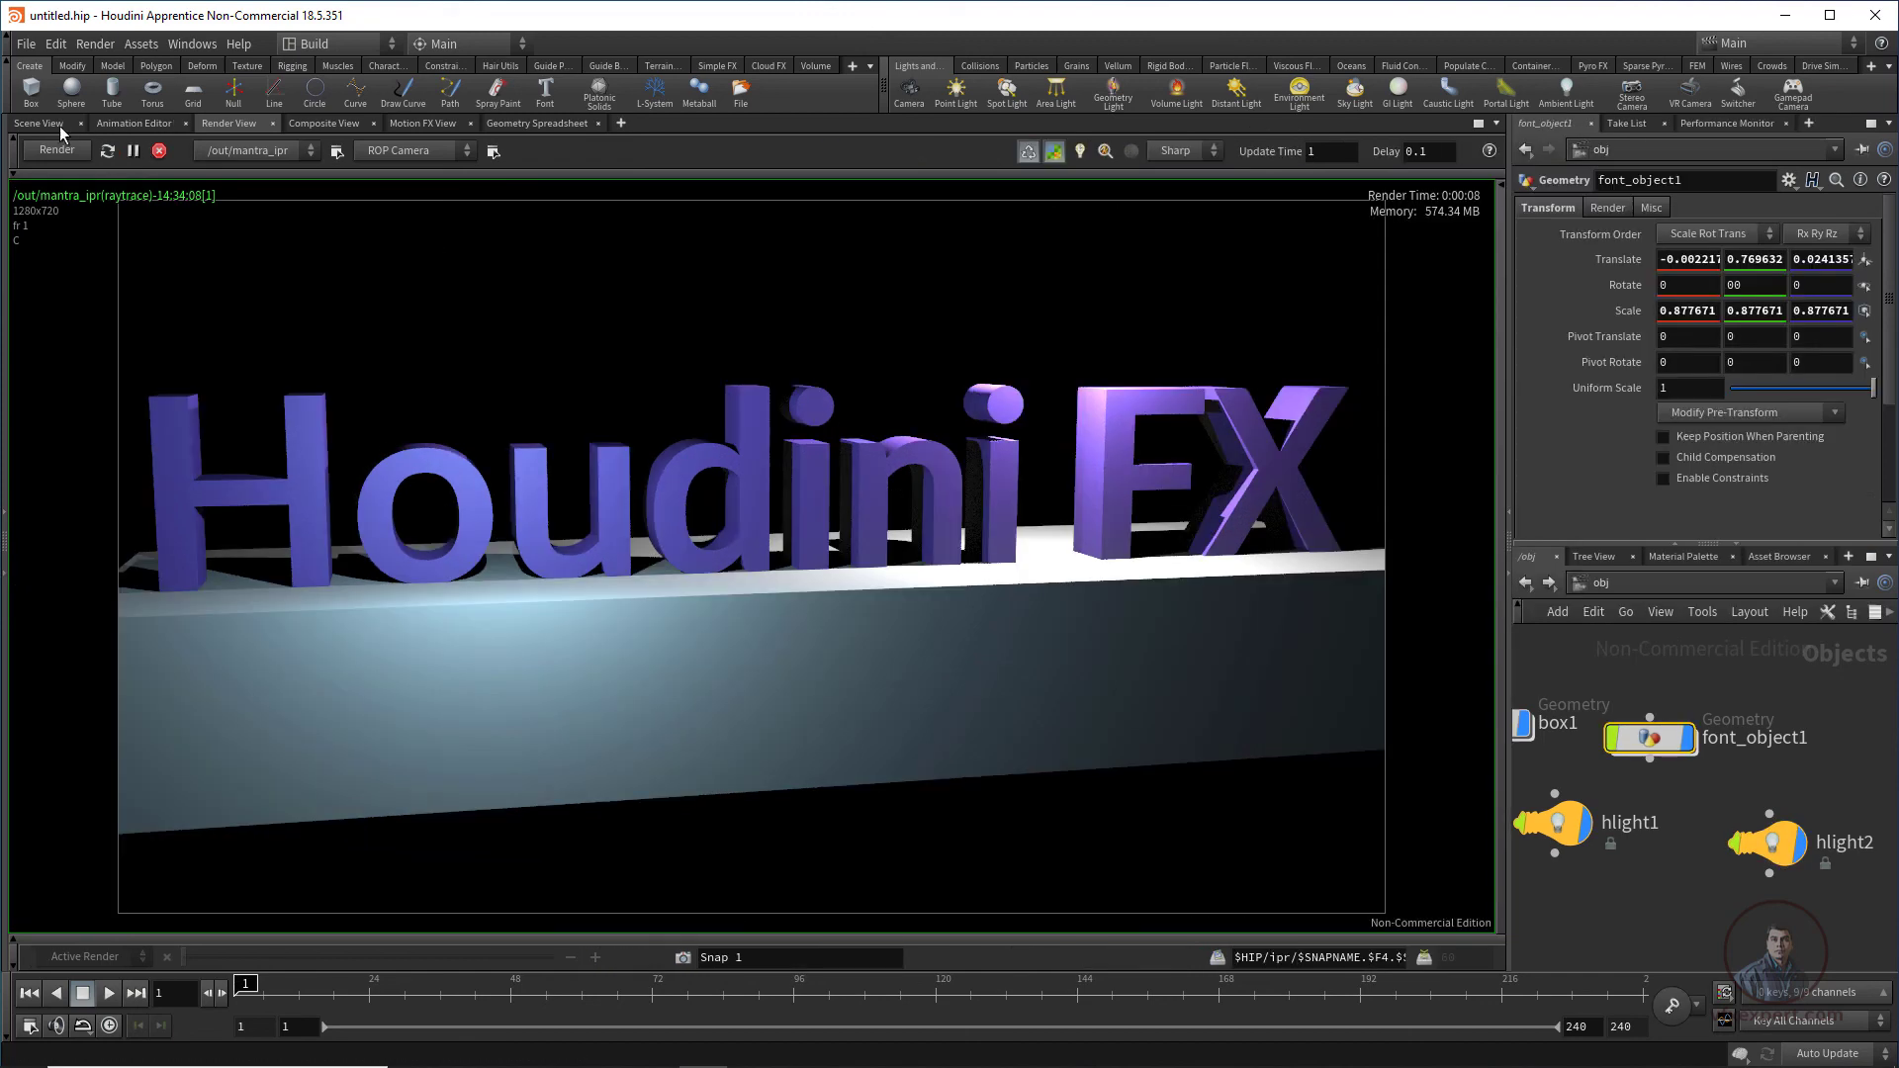
click(60, 127)
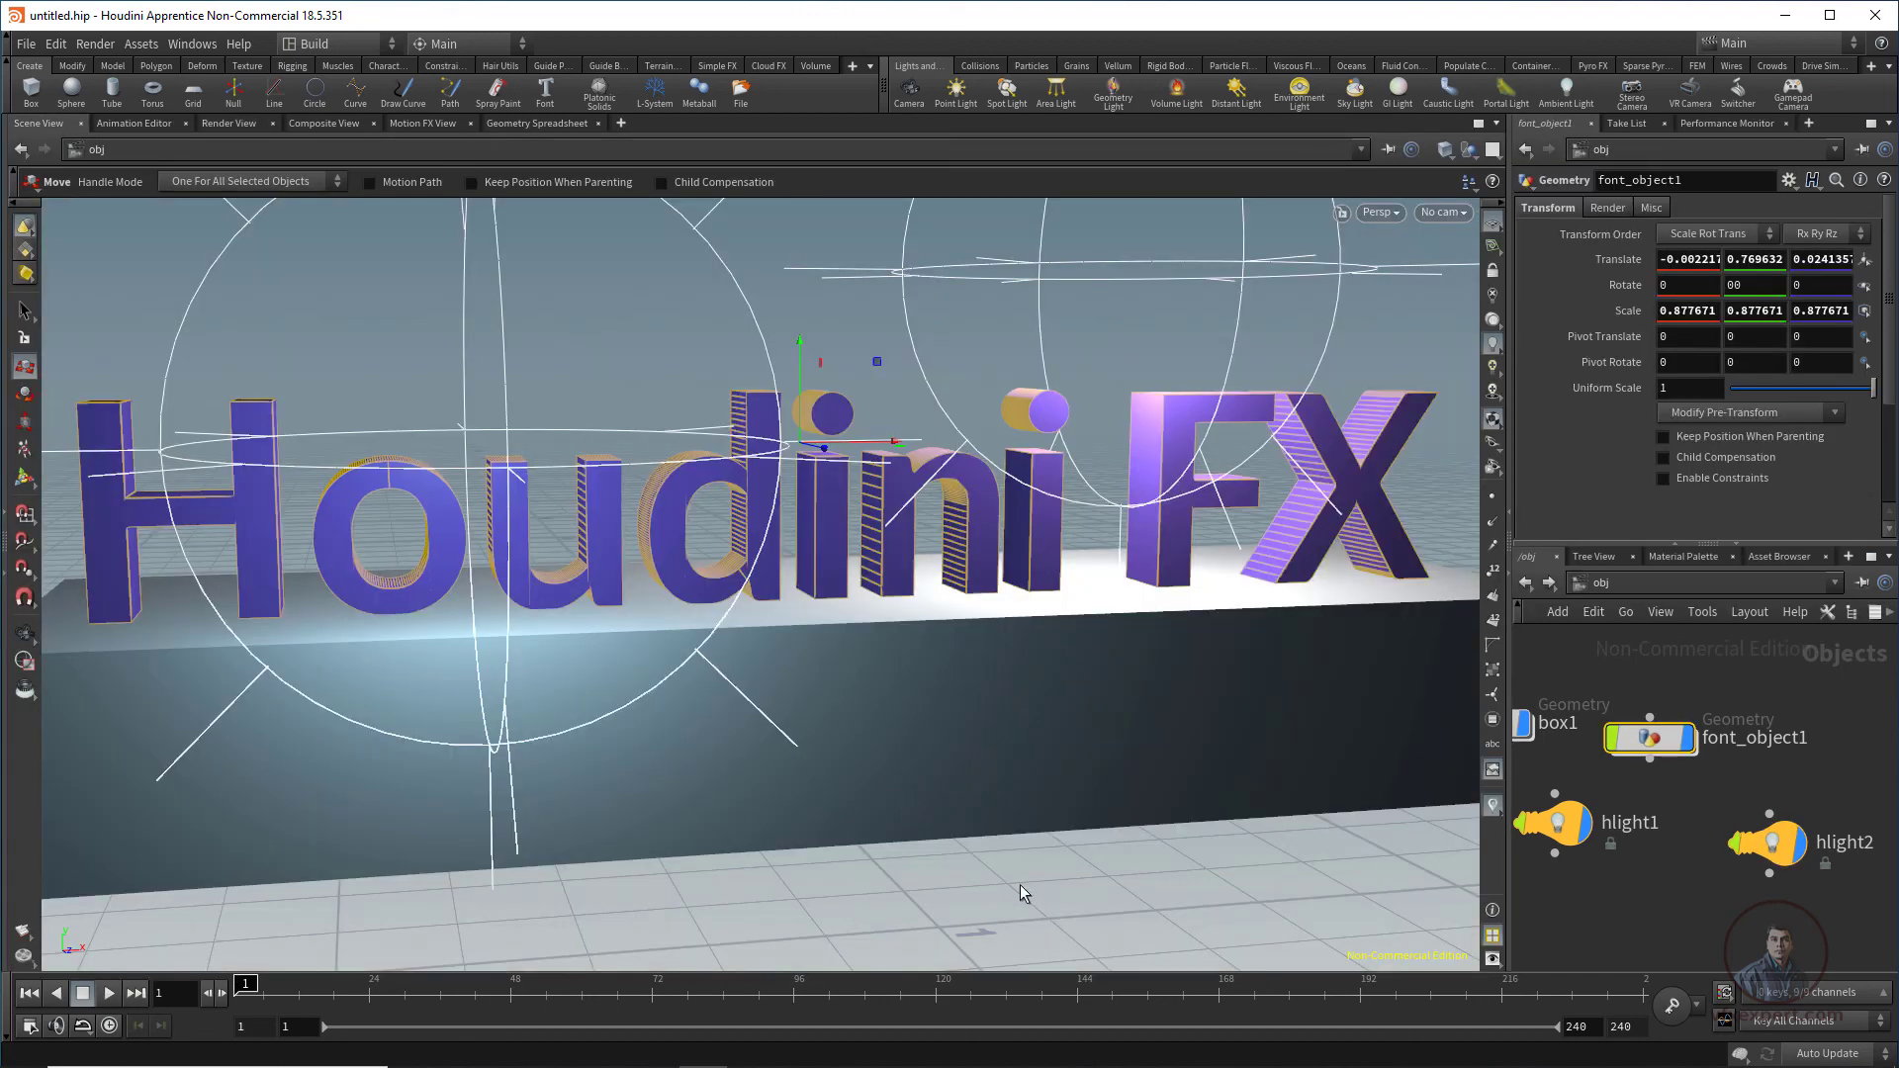
click(1147, 906)
key(l)
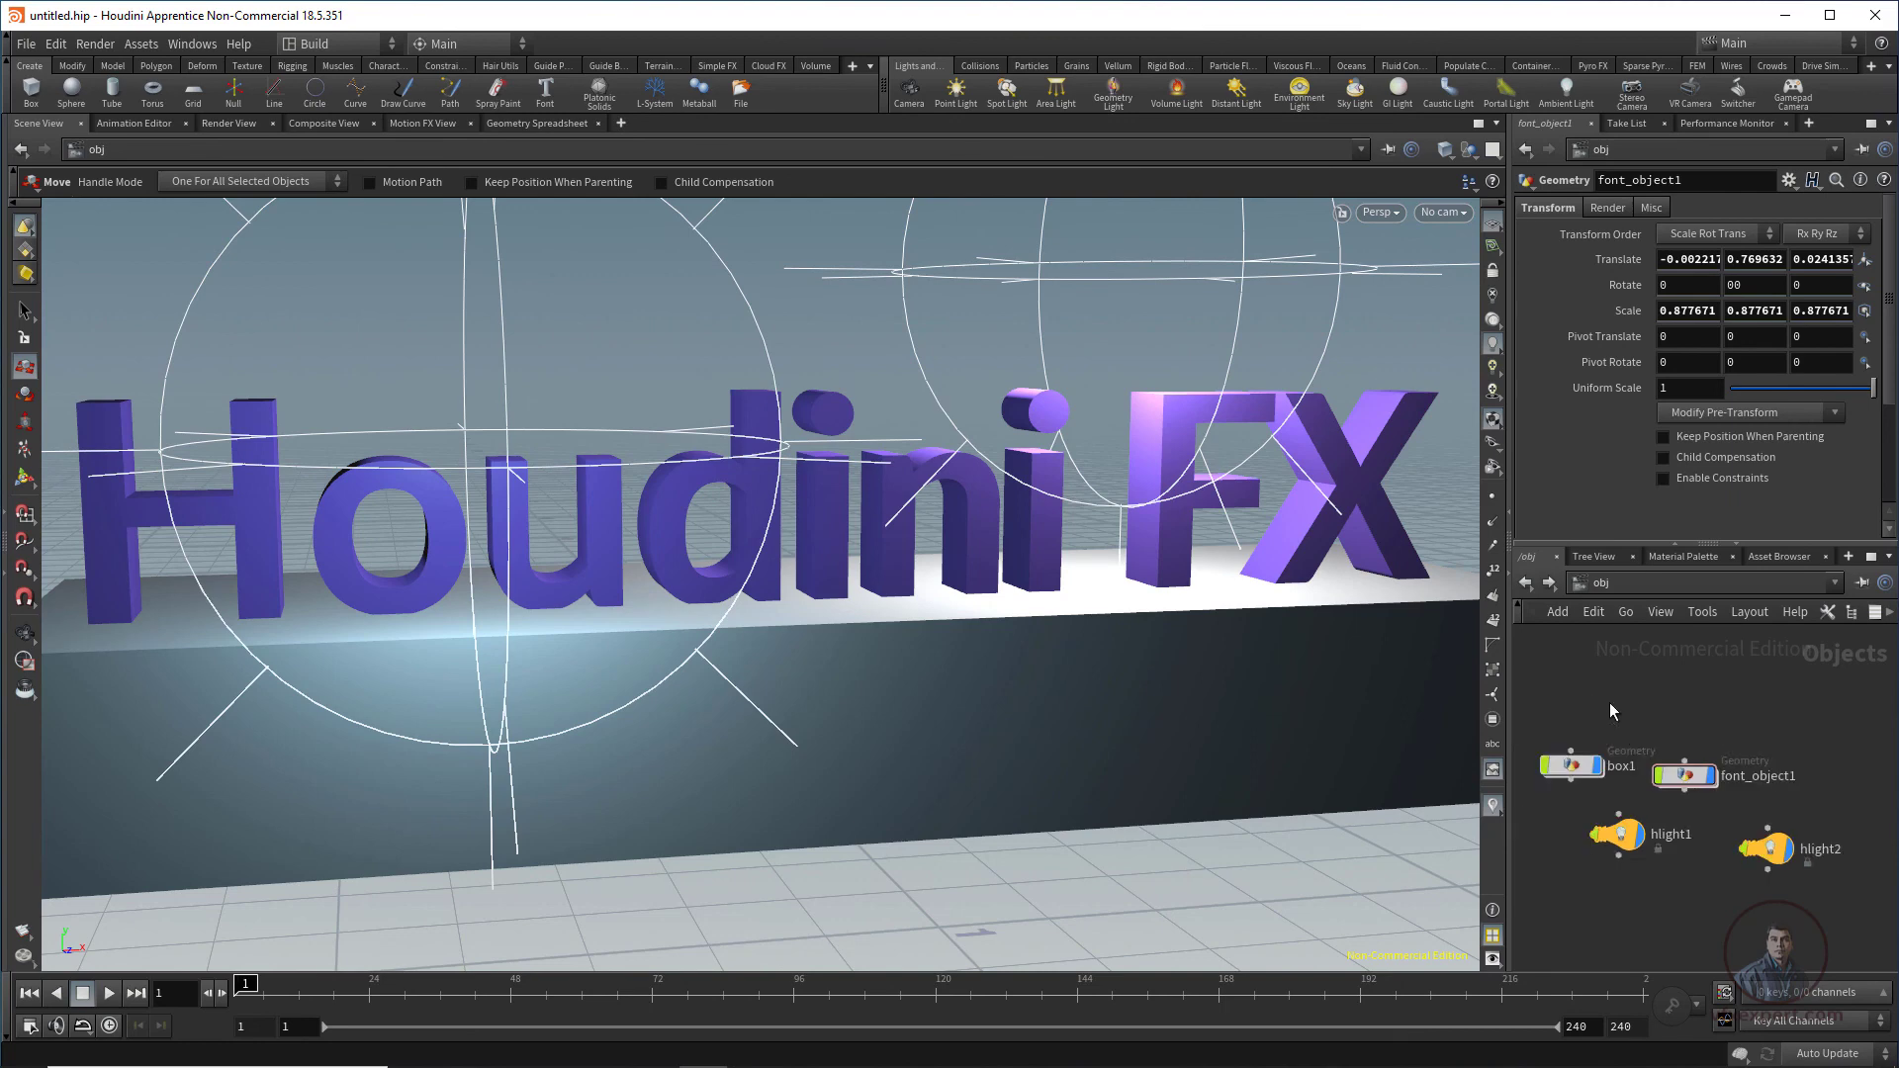
Step: Add a Grid node to the object network below the two light nodes
key(Tab)
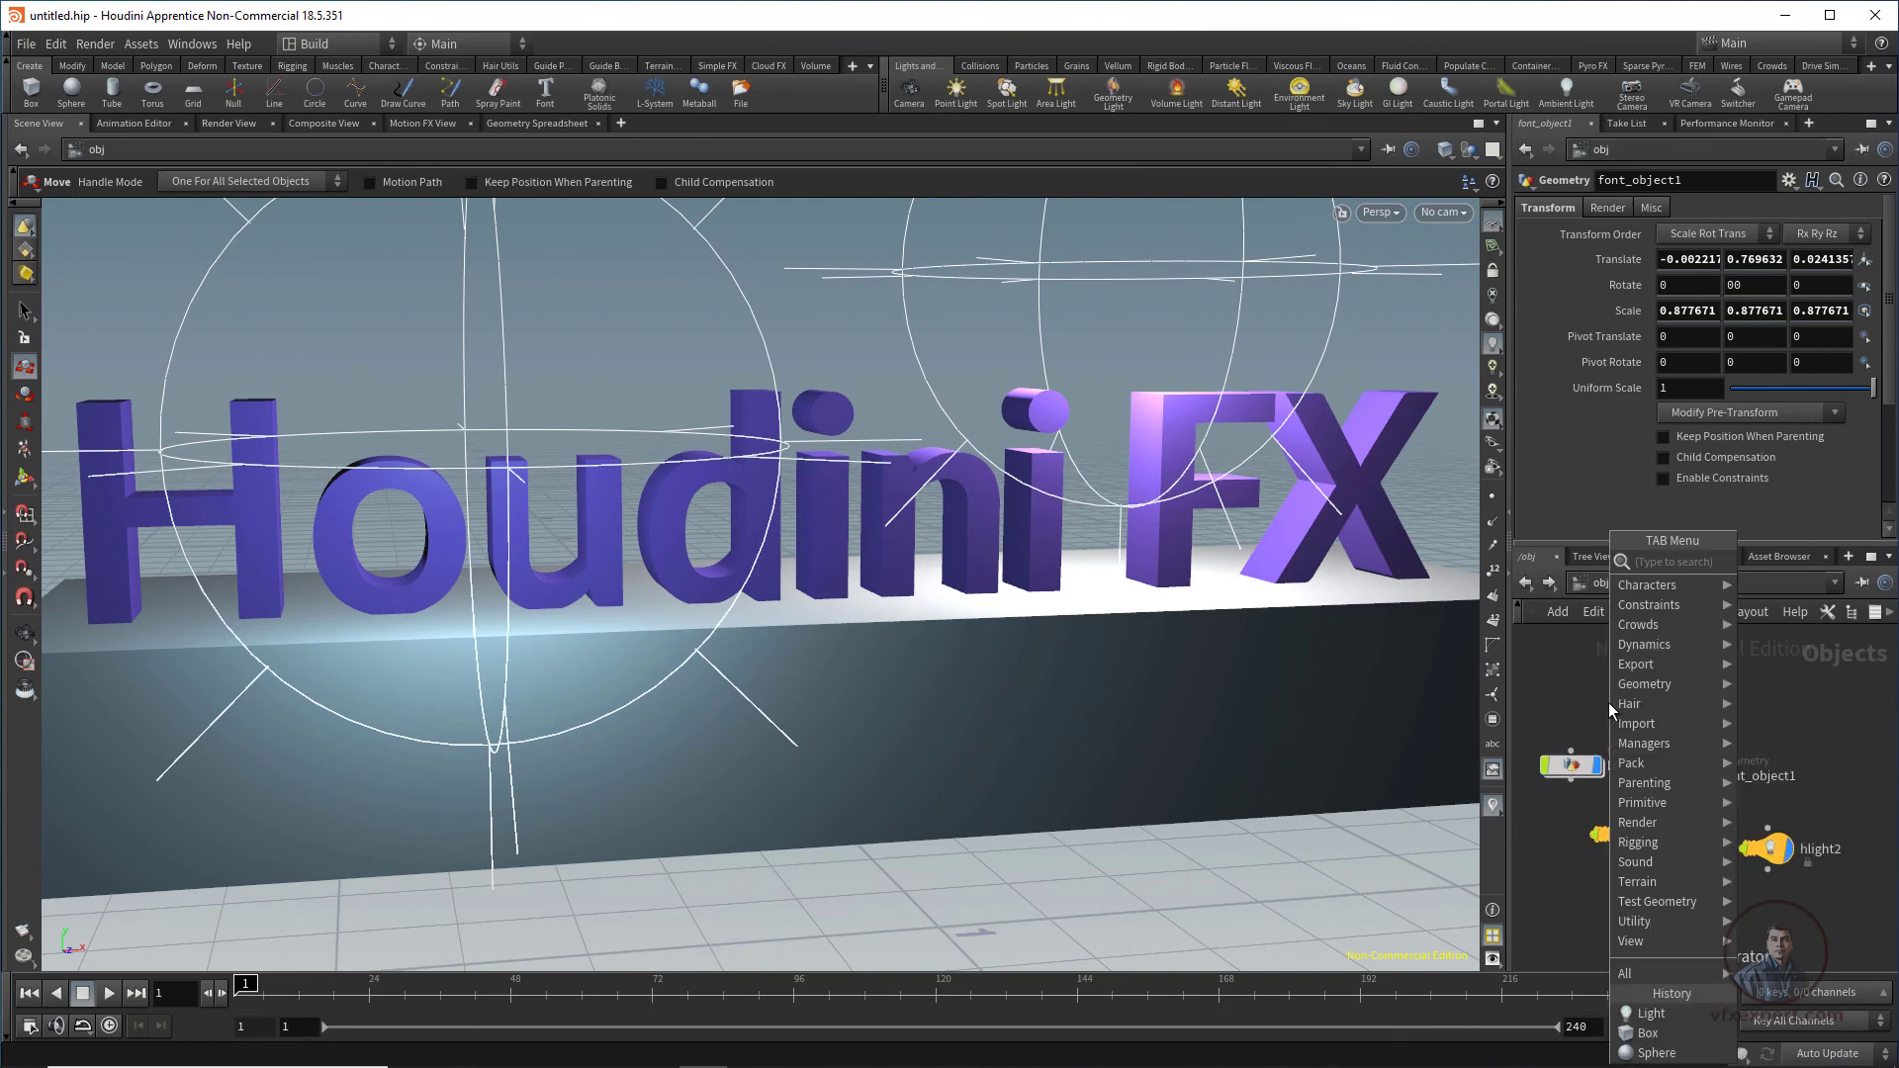
text(gr)
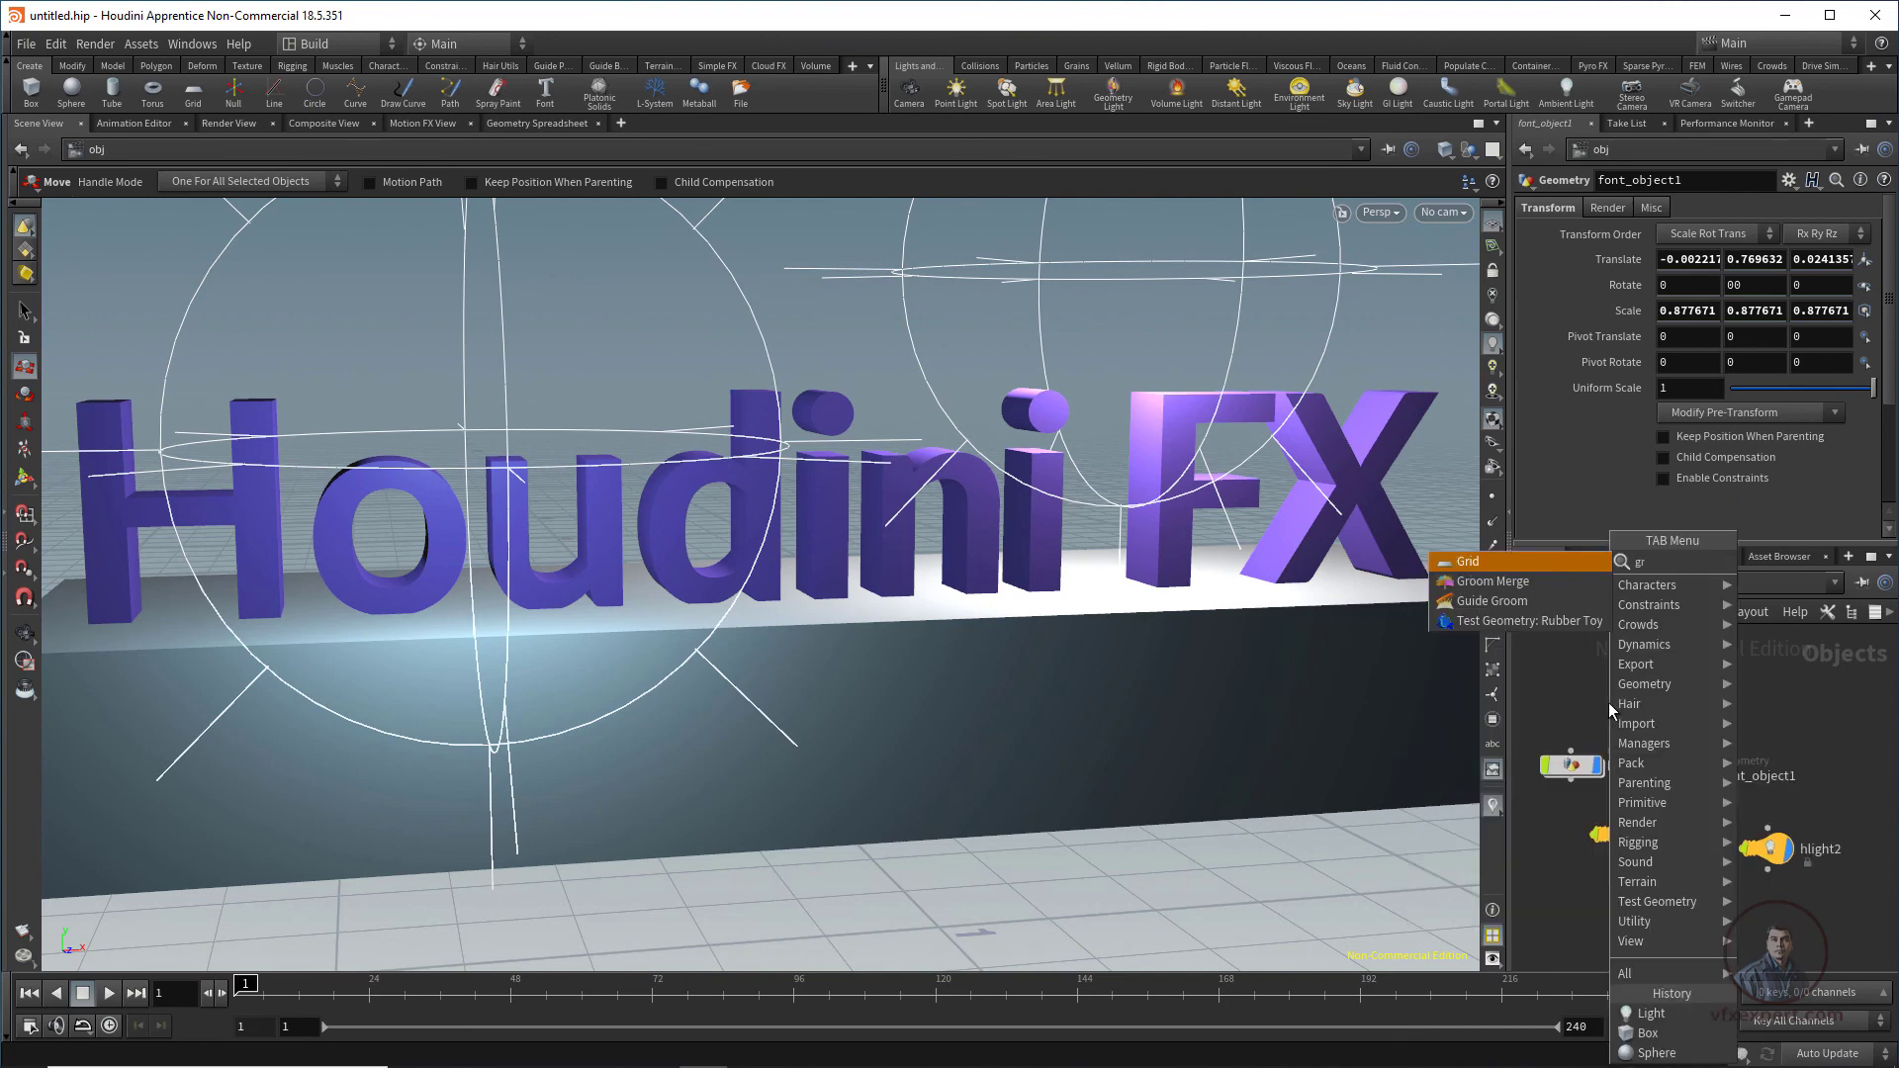
key(Return)
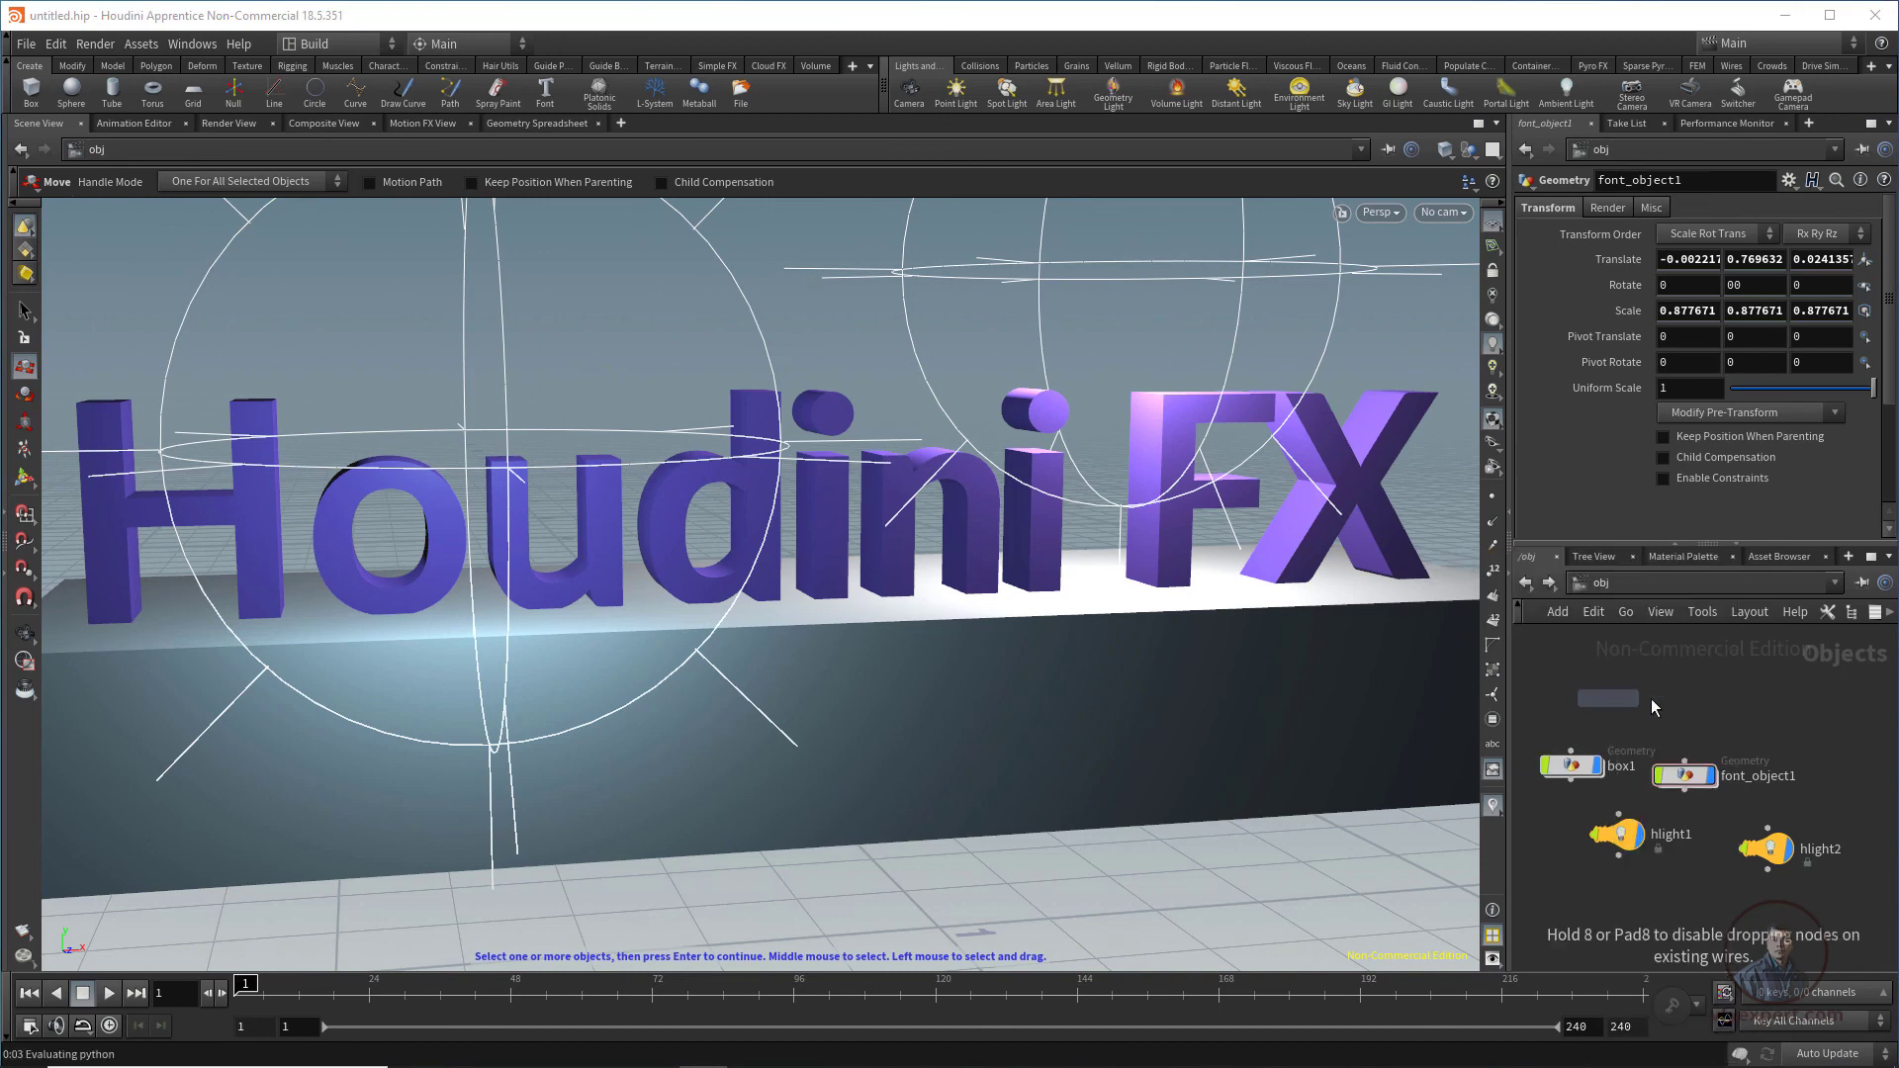
click(1669, 909)
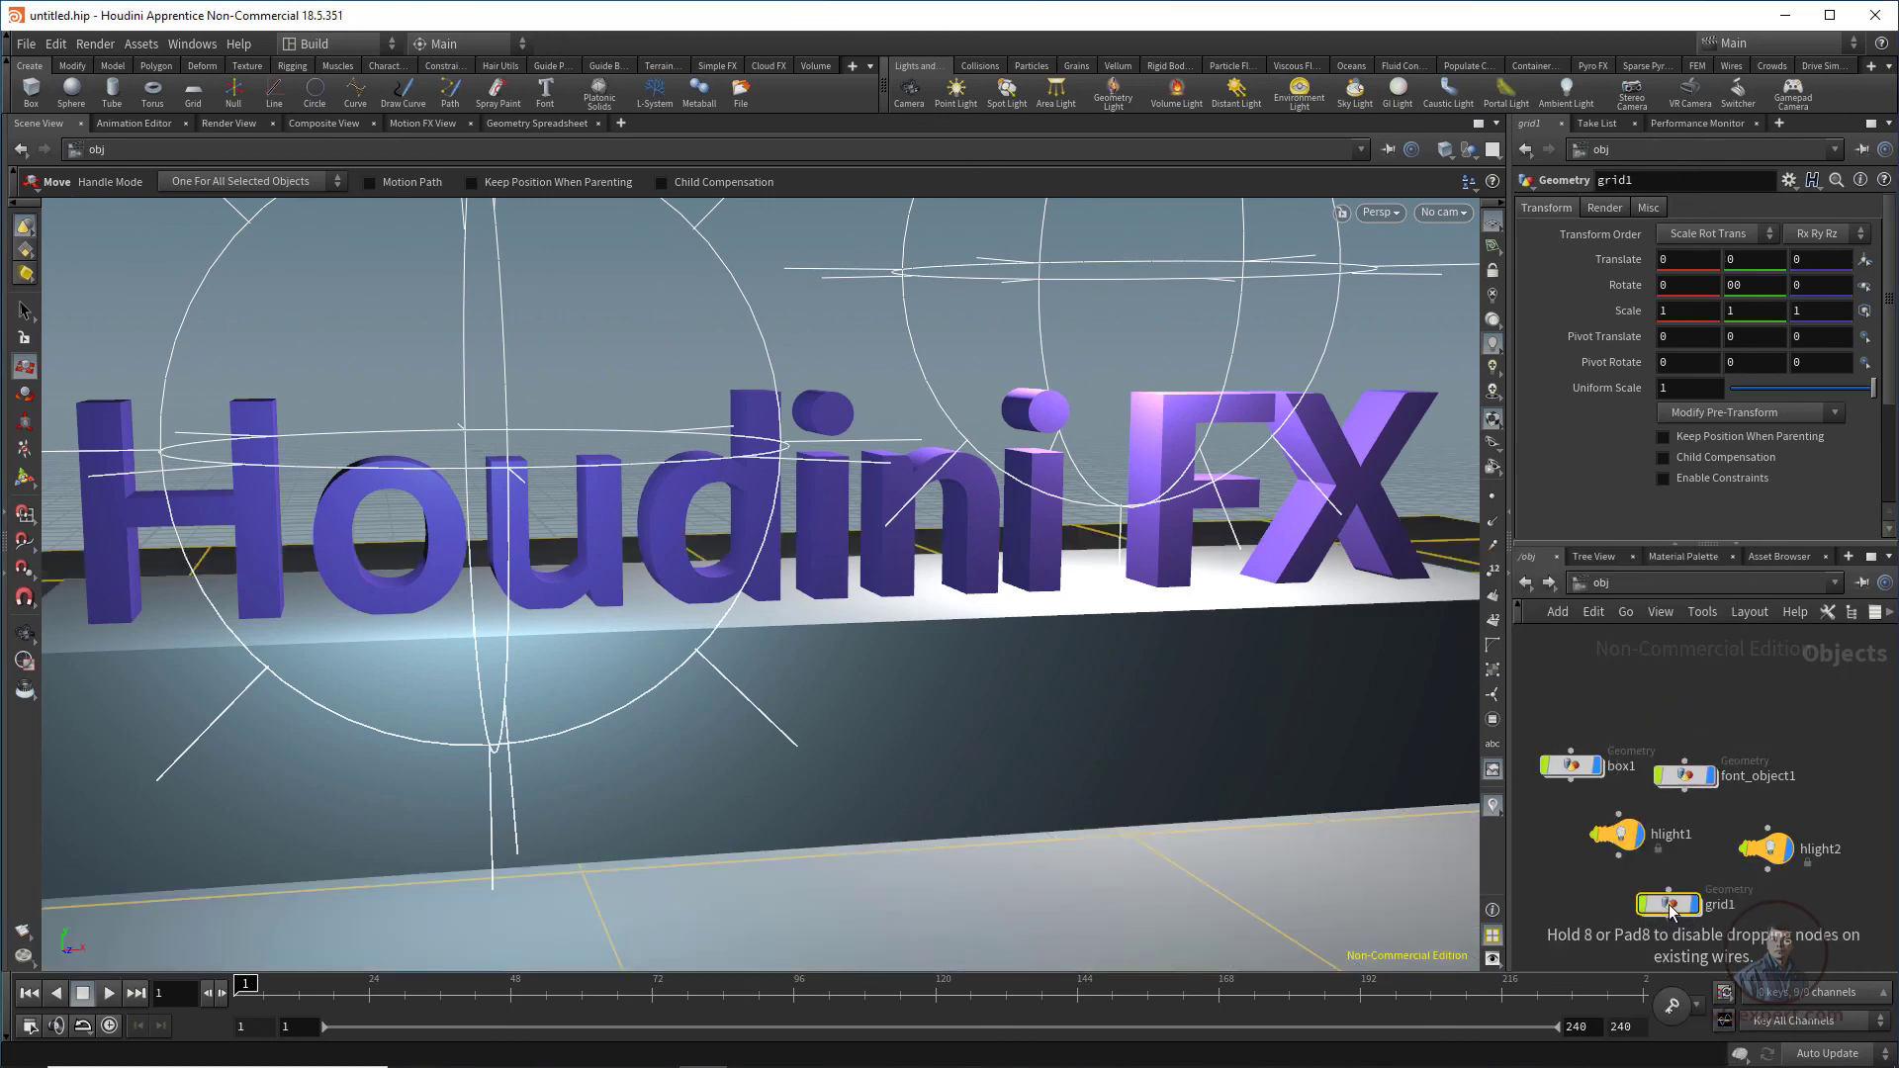
mouse_move(1670, 910)
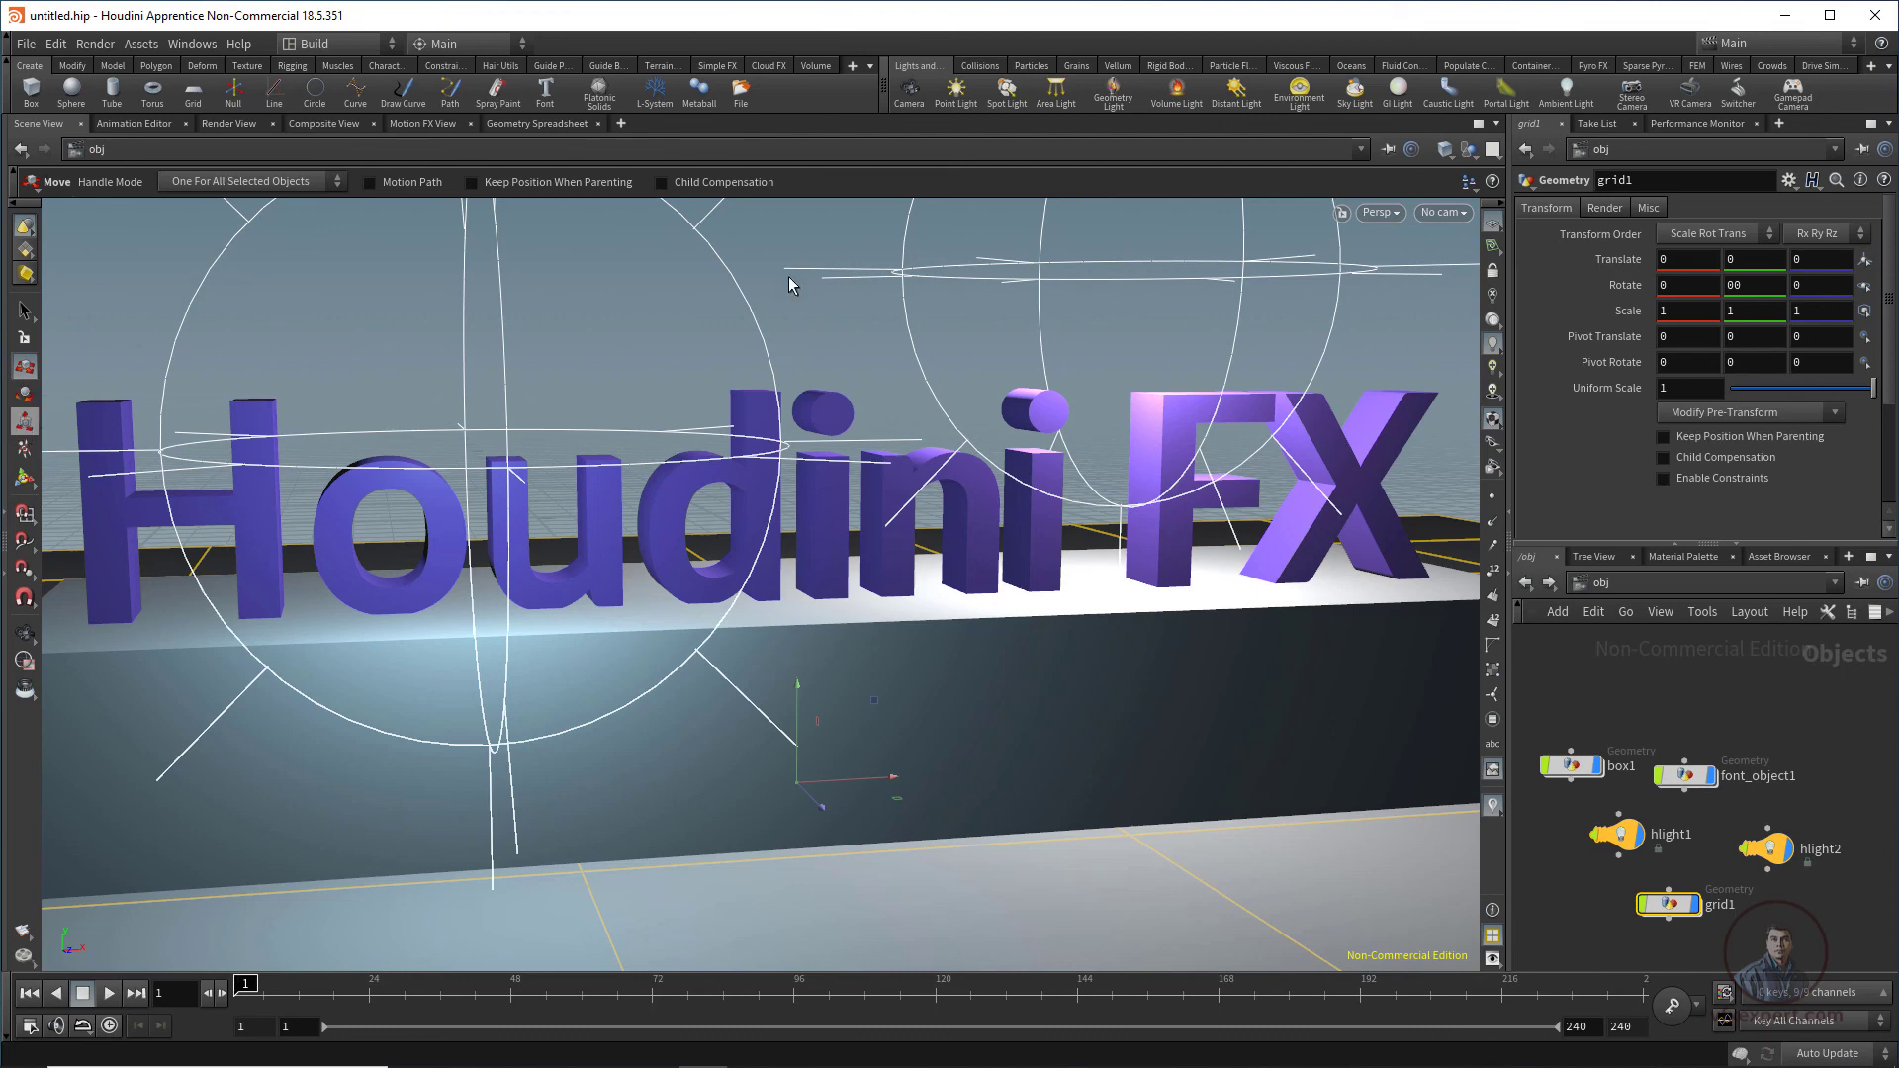
Step: Set grid1's scale to 10 on X, Y and Z
click(1677, 311)
text(0)
key(Return)
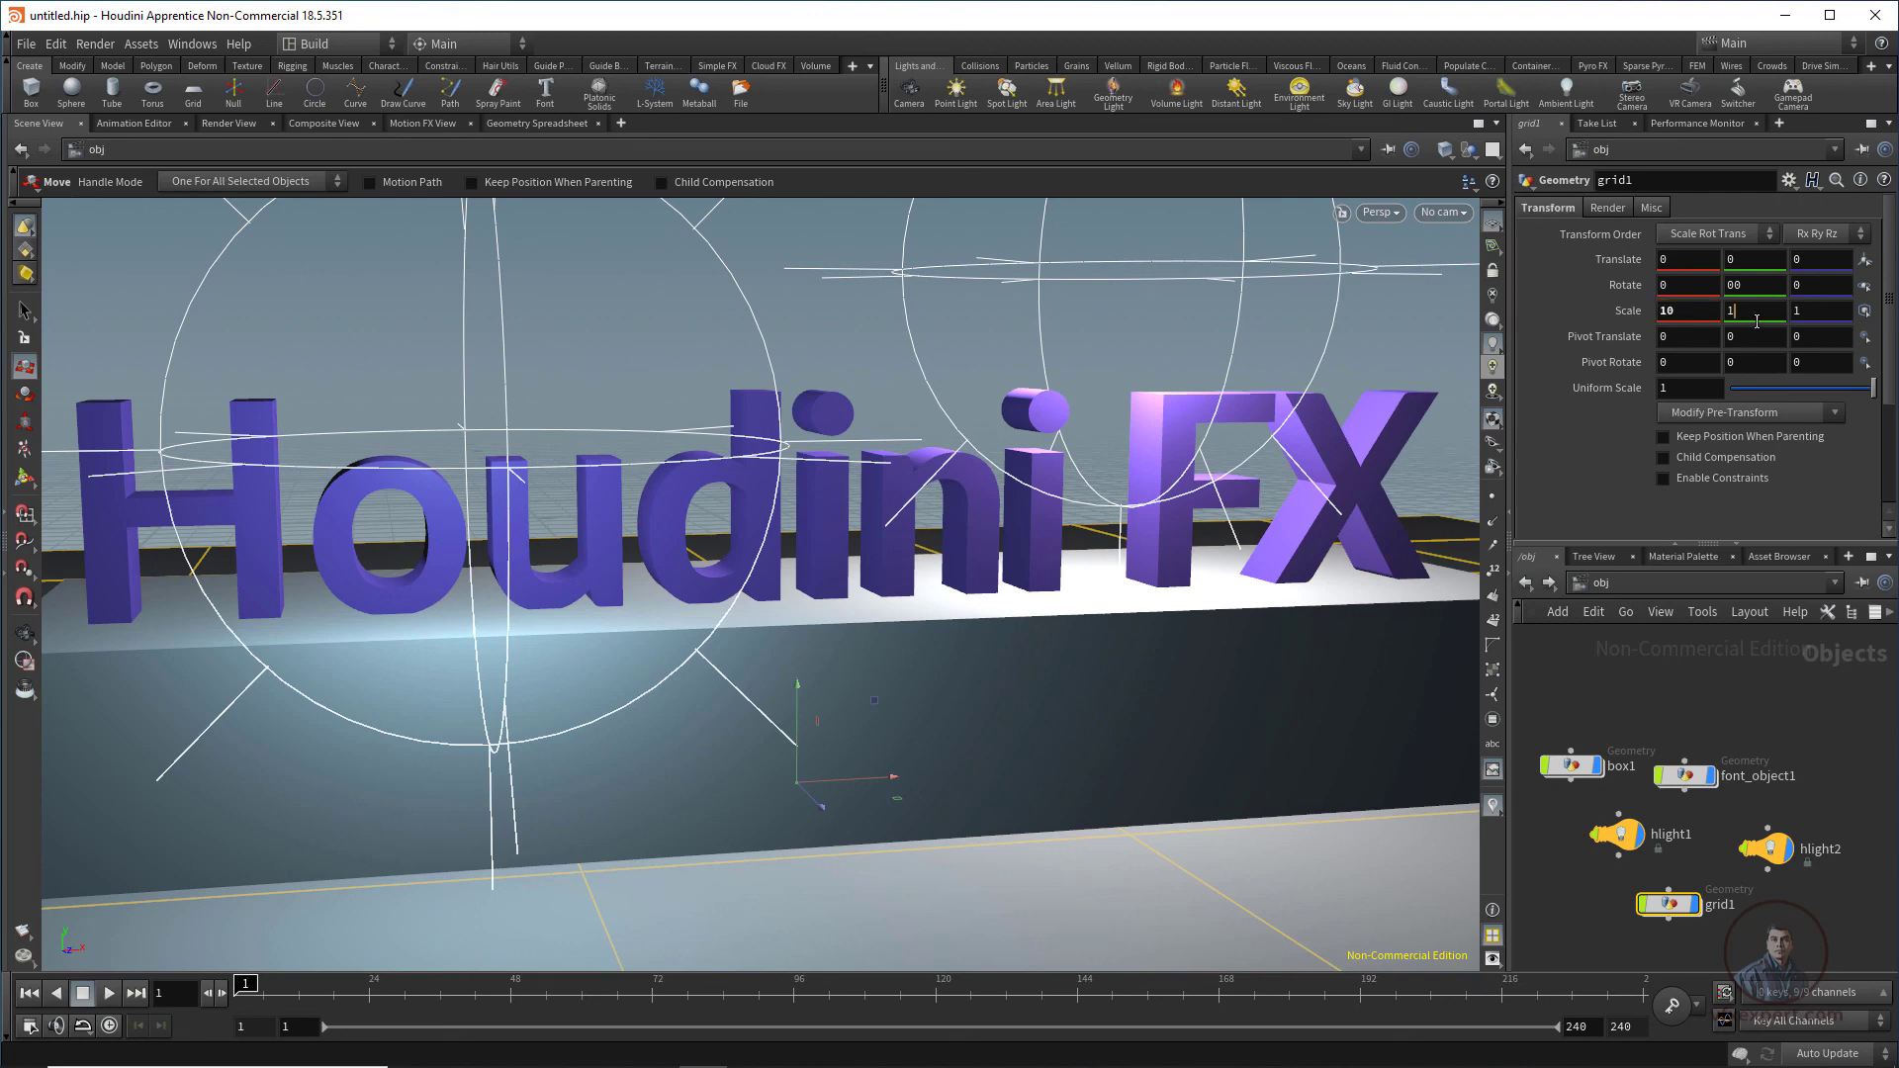
click(1757, 313)
text(0)
click(1812, 311)
text(0)
key(Return)
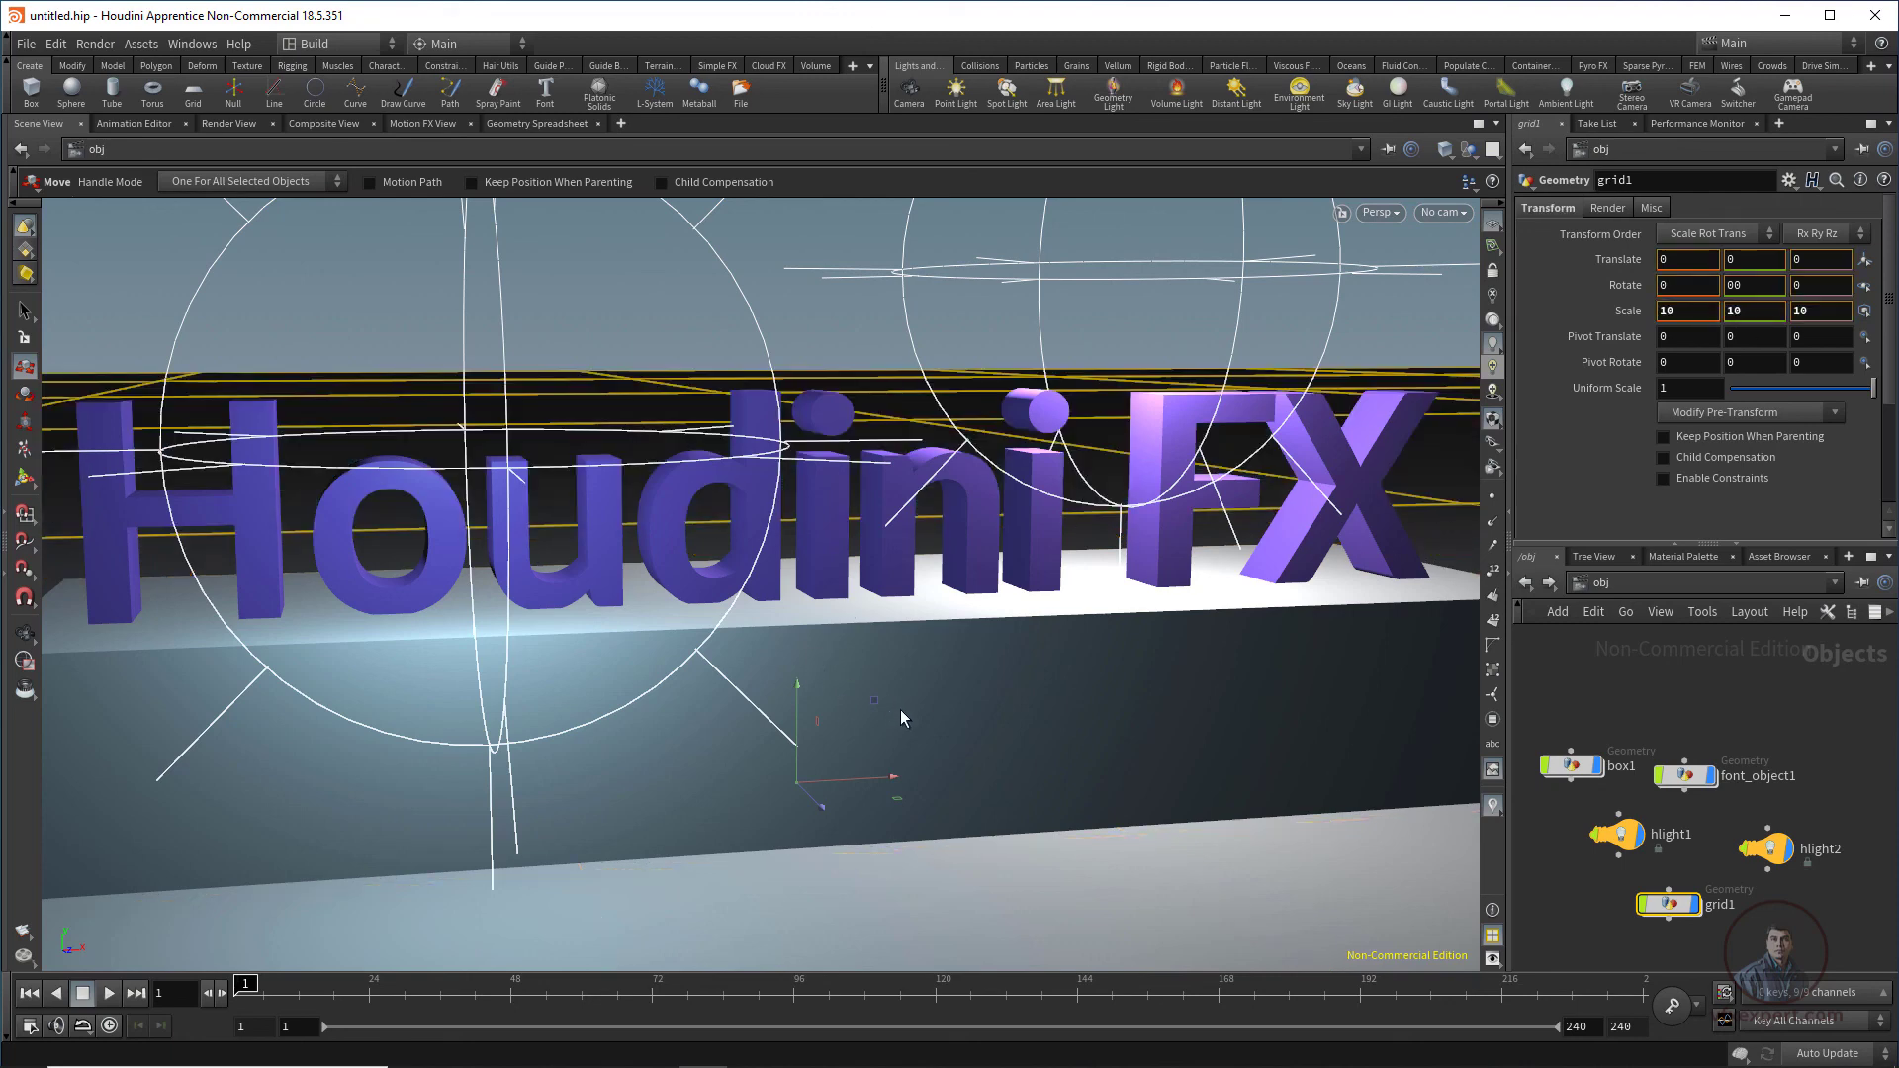
Step: Set grid1's scale to 2 on X, Y and Z, and deselect the grid in the scene
key(Escape)
scroll(904, 708, down, 10)
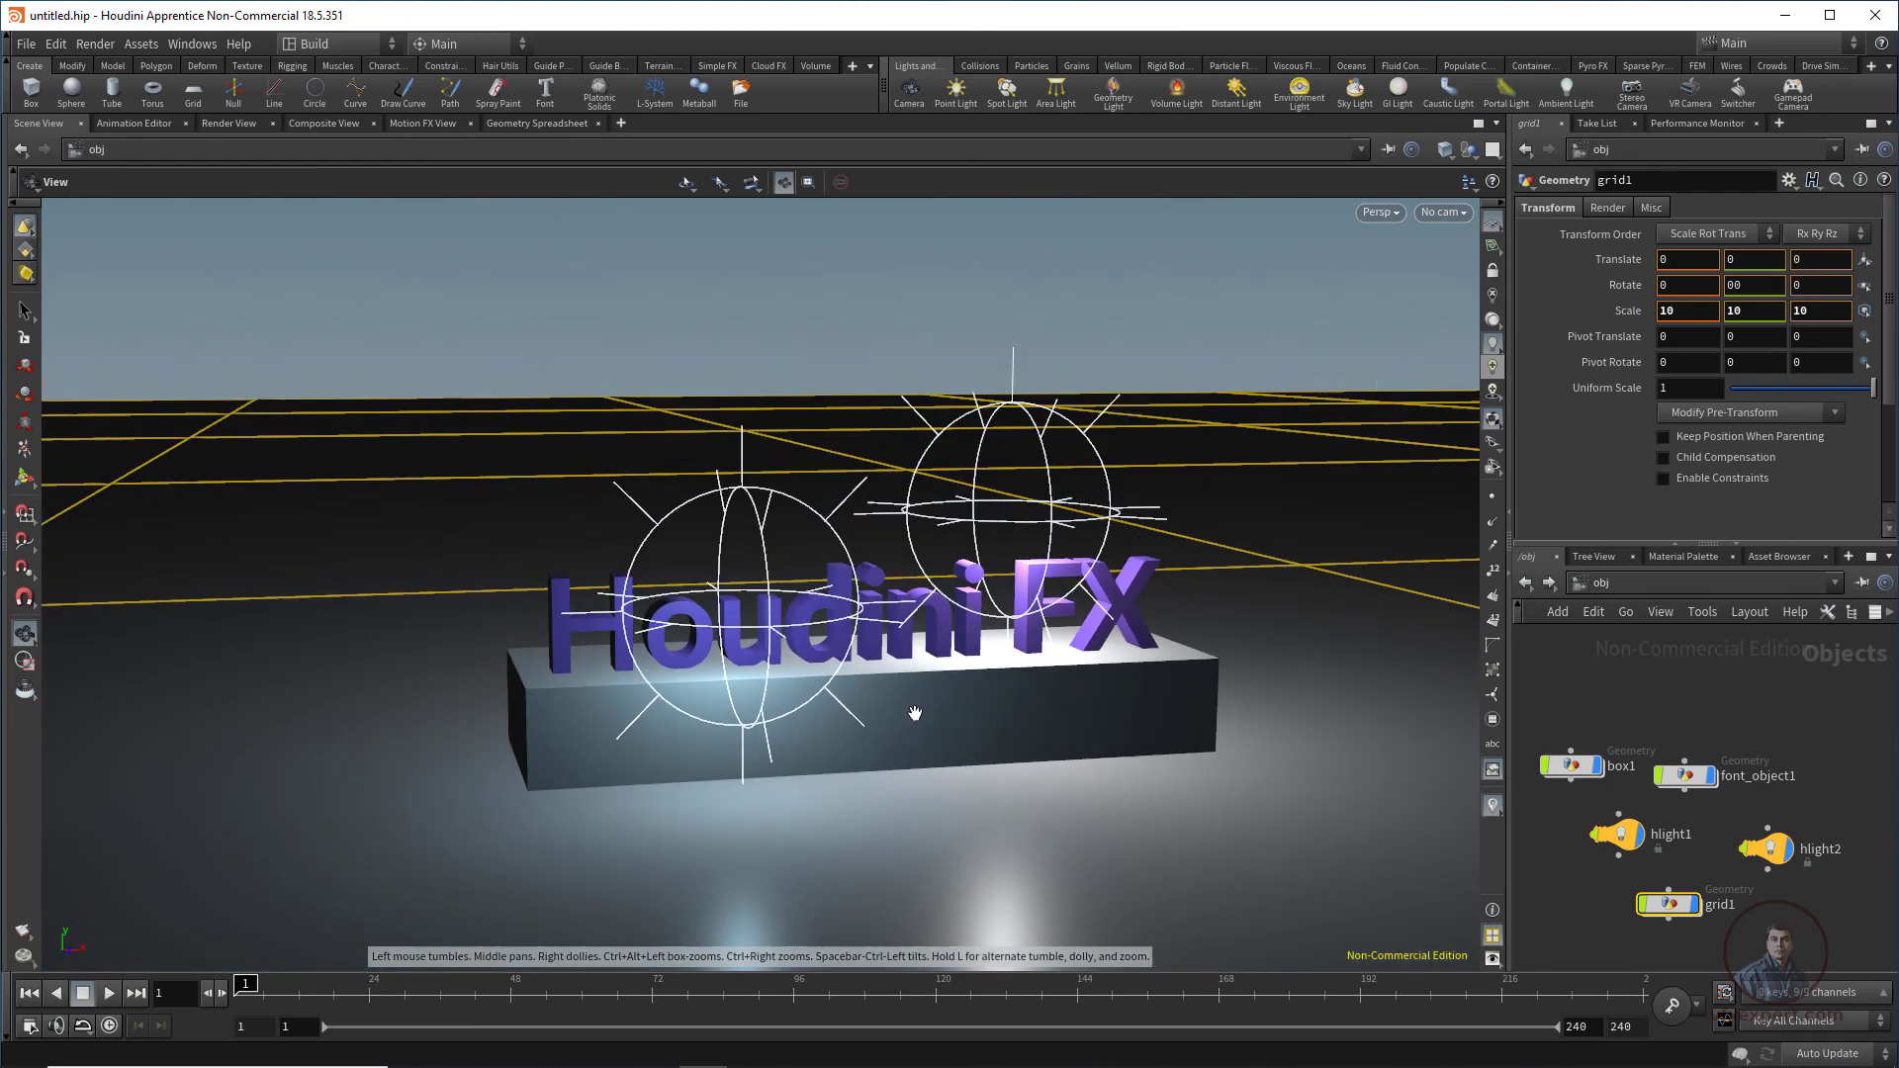
drag(915, 713, 1179, 666)
key(t)
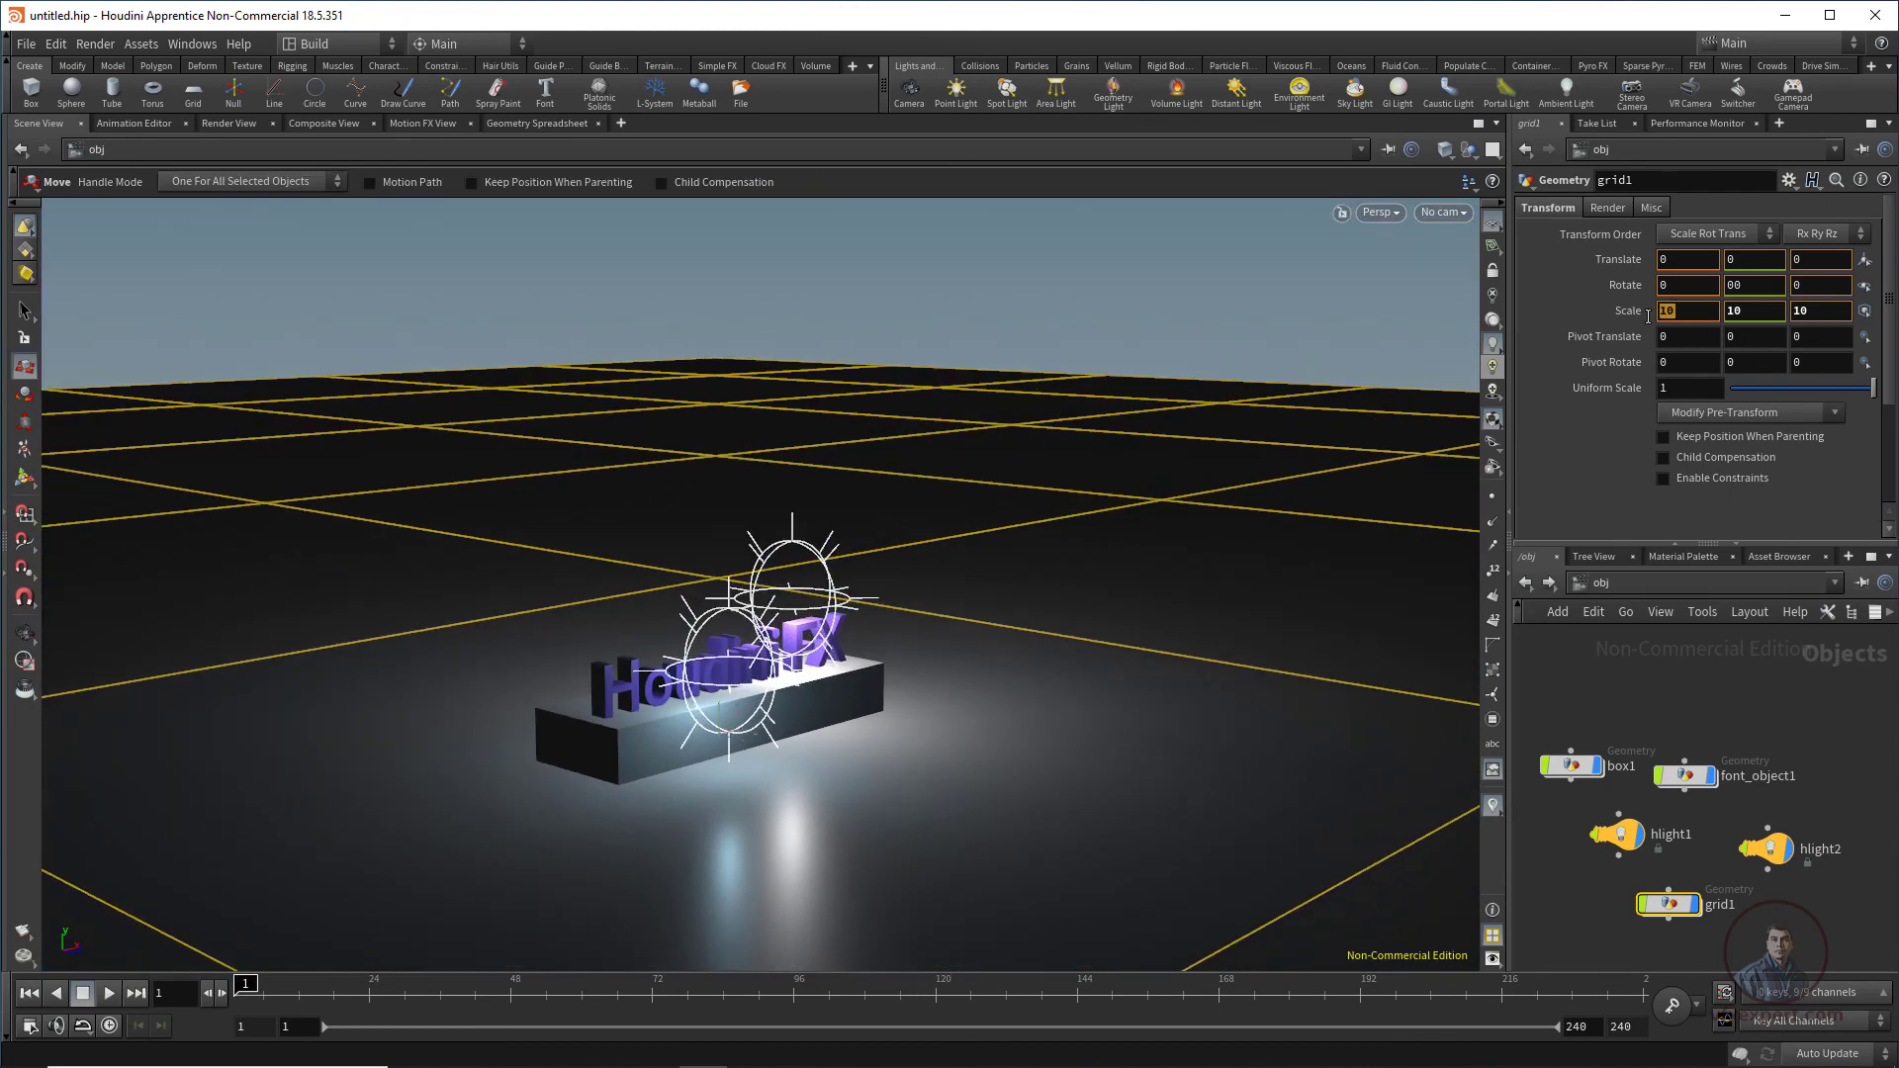
text(2)
key(Tab)
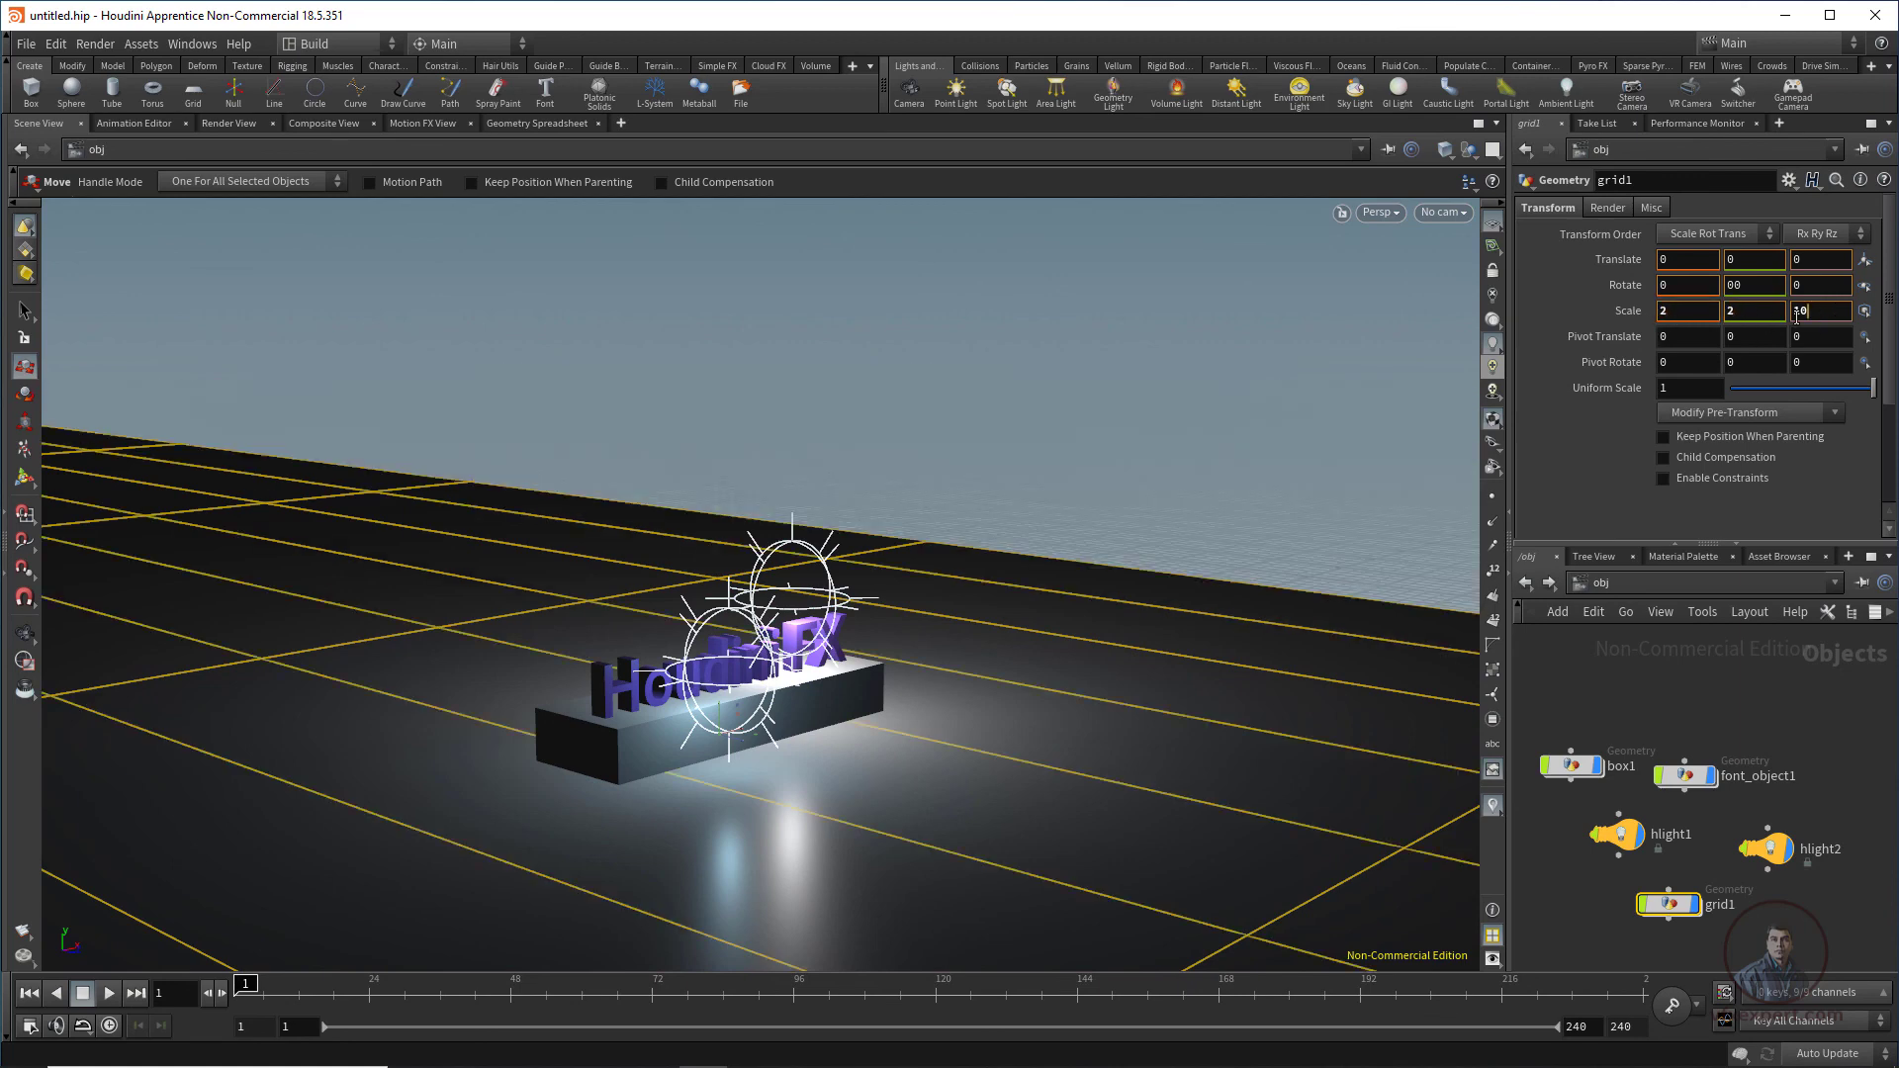
double_click(1795, 315)
text(2)
key(Return)
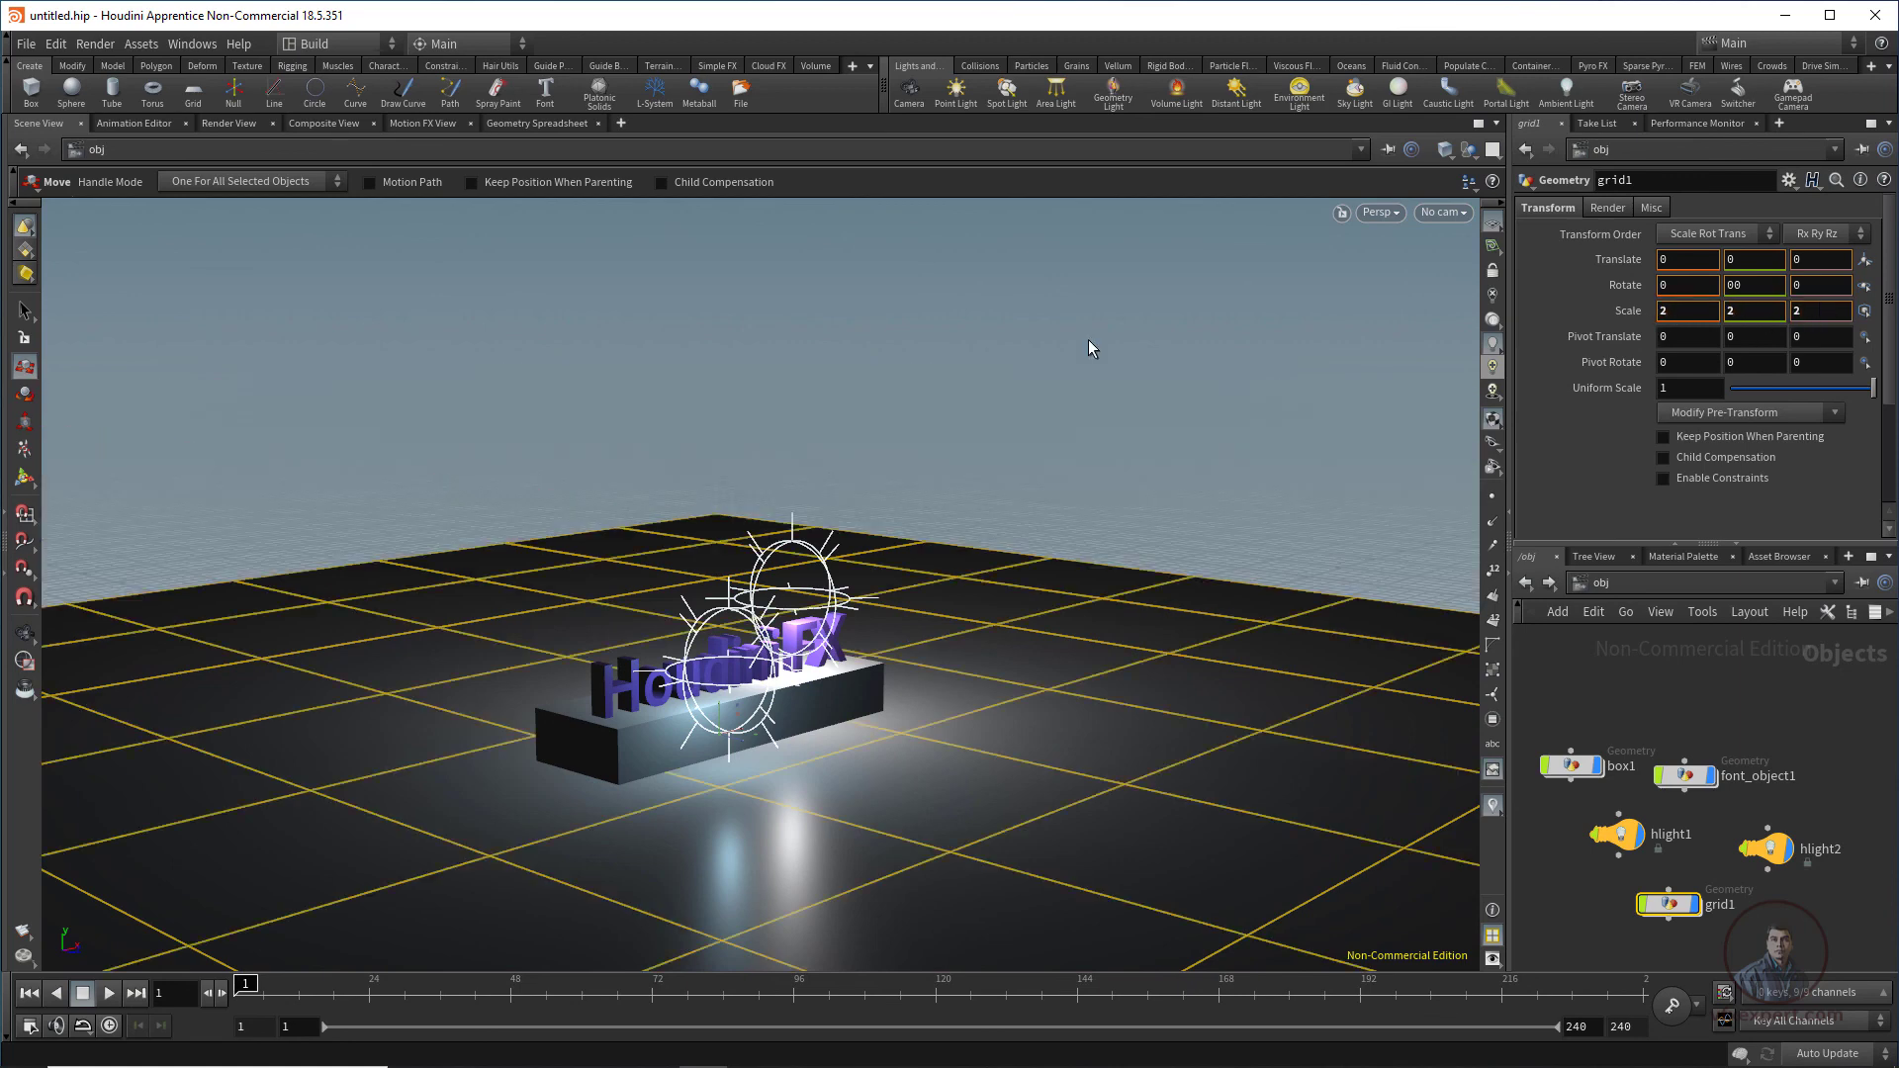
alt+drag(1222, 535, 1148, 594)
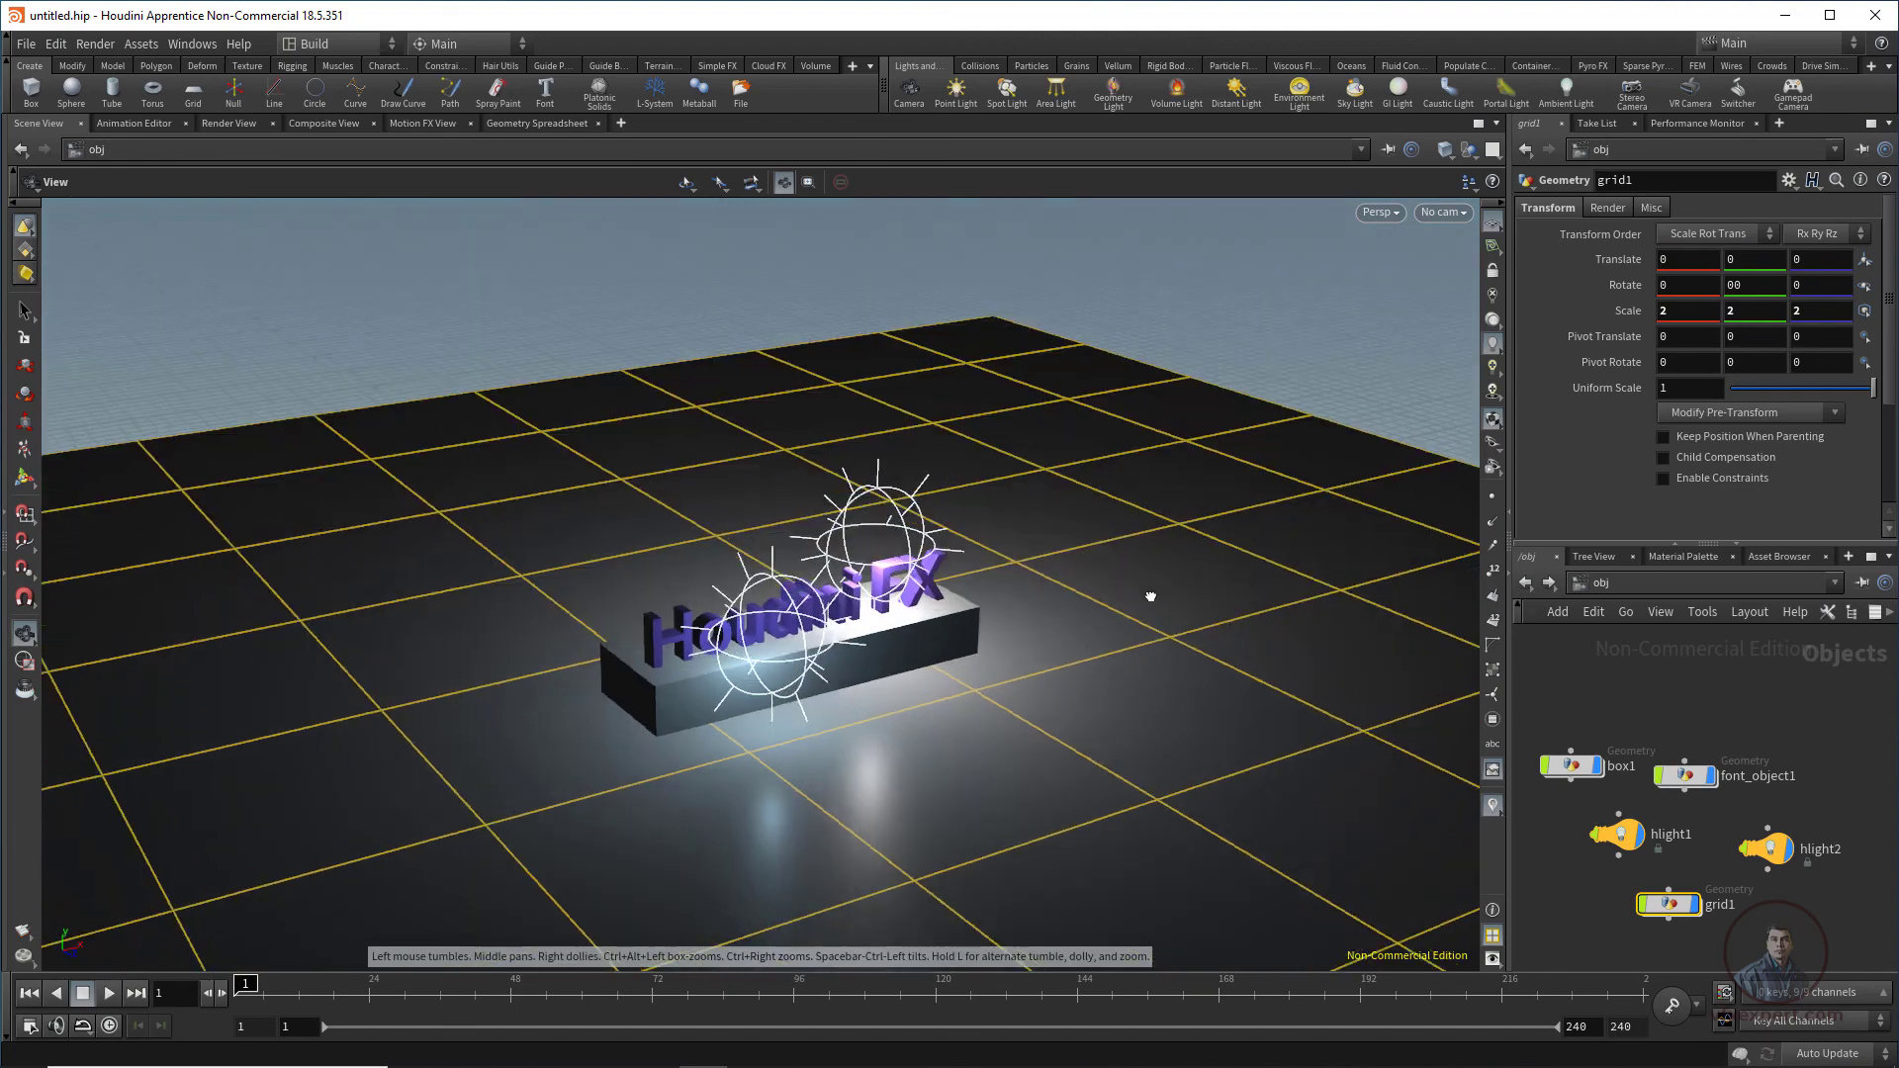
click(1219, 360)
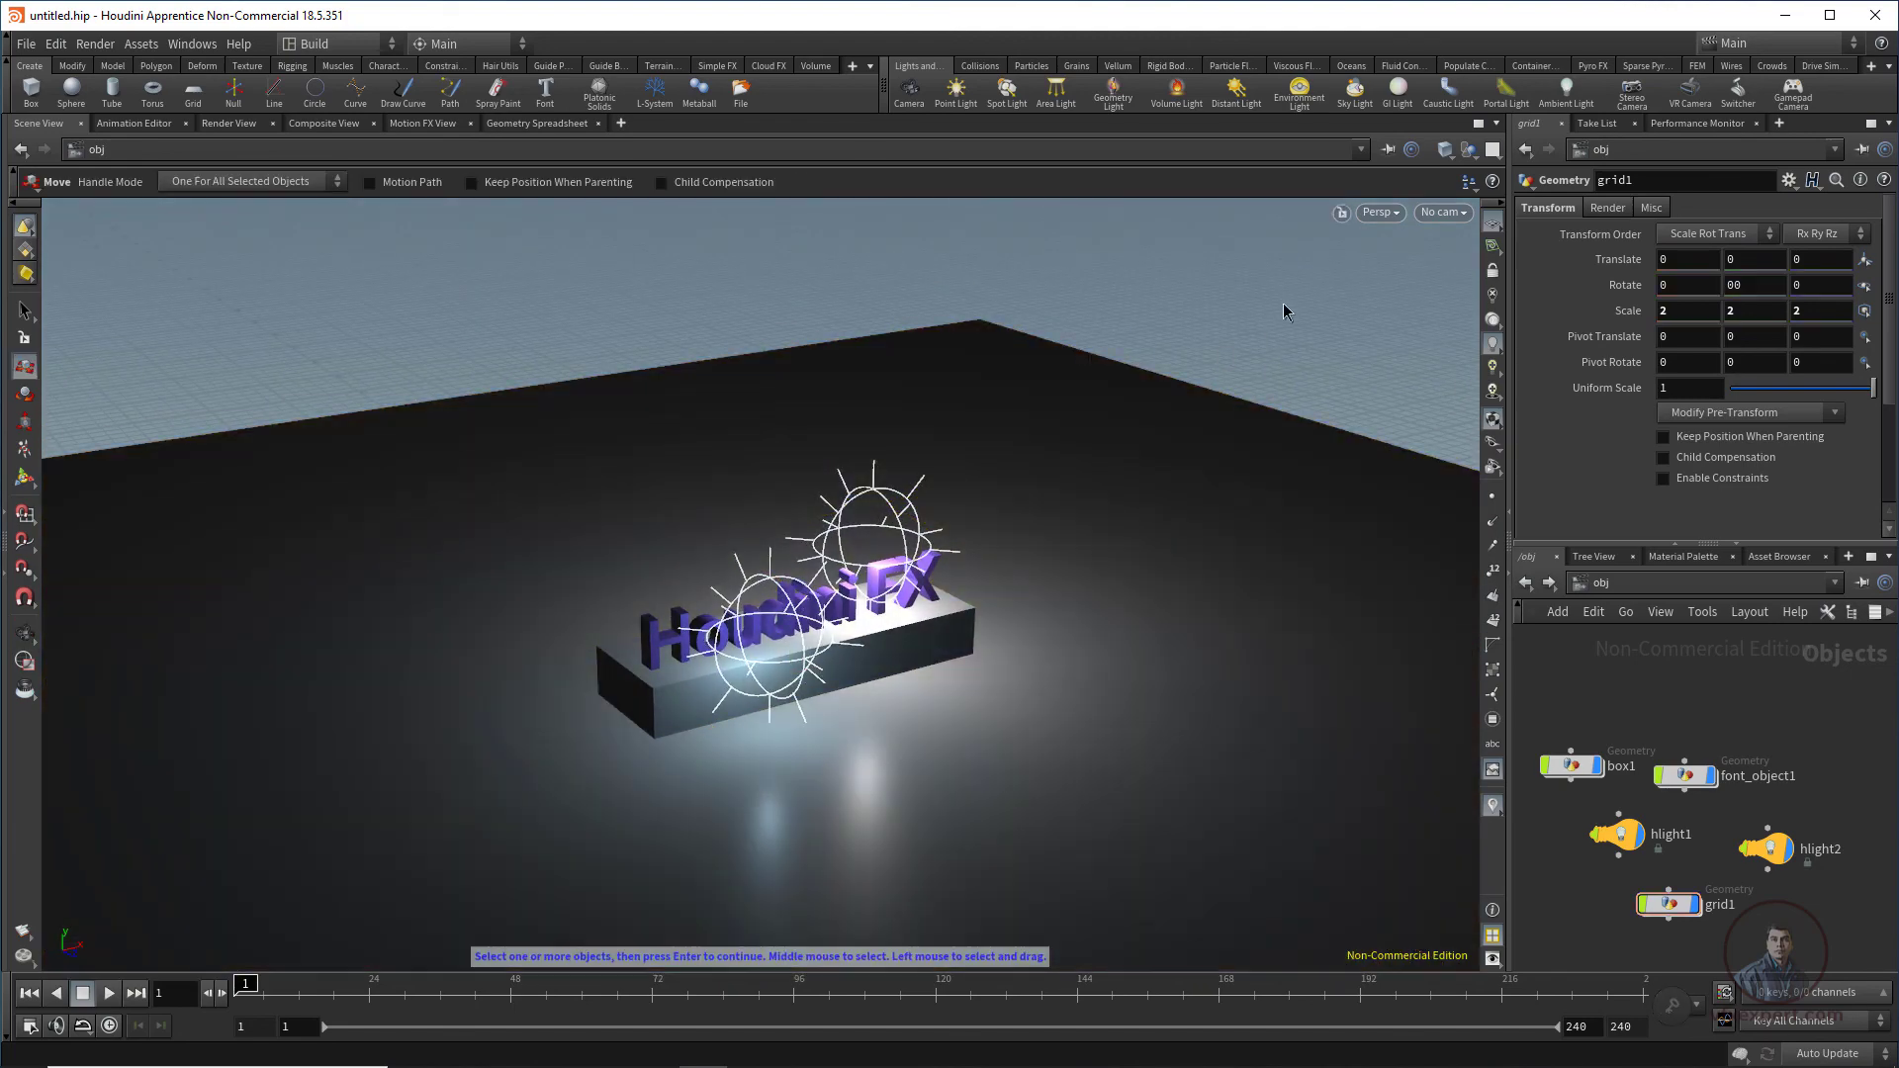
Step: Frame the text, box and grid floor close up from a low front angle and render the view
alt+right_drag(1191, 653, 1147, 733)
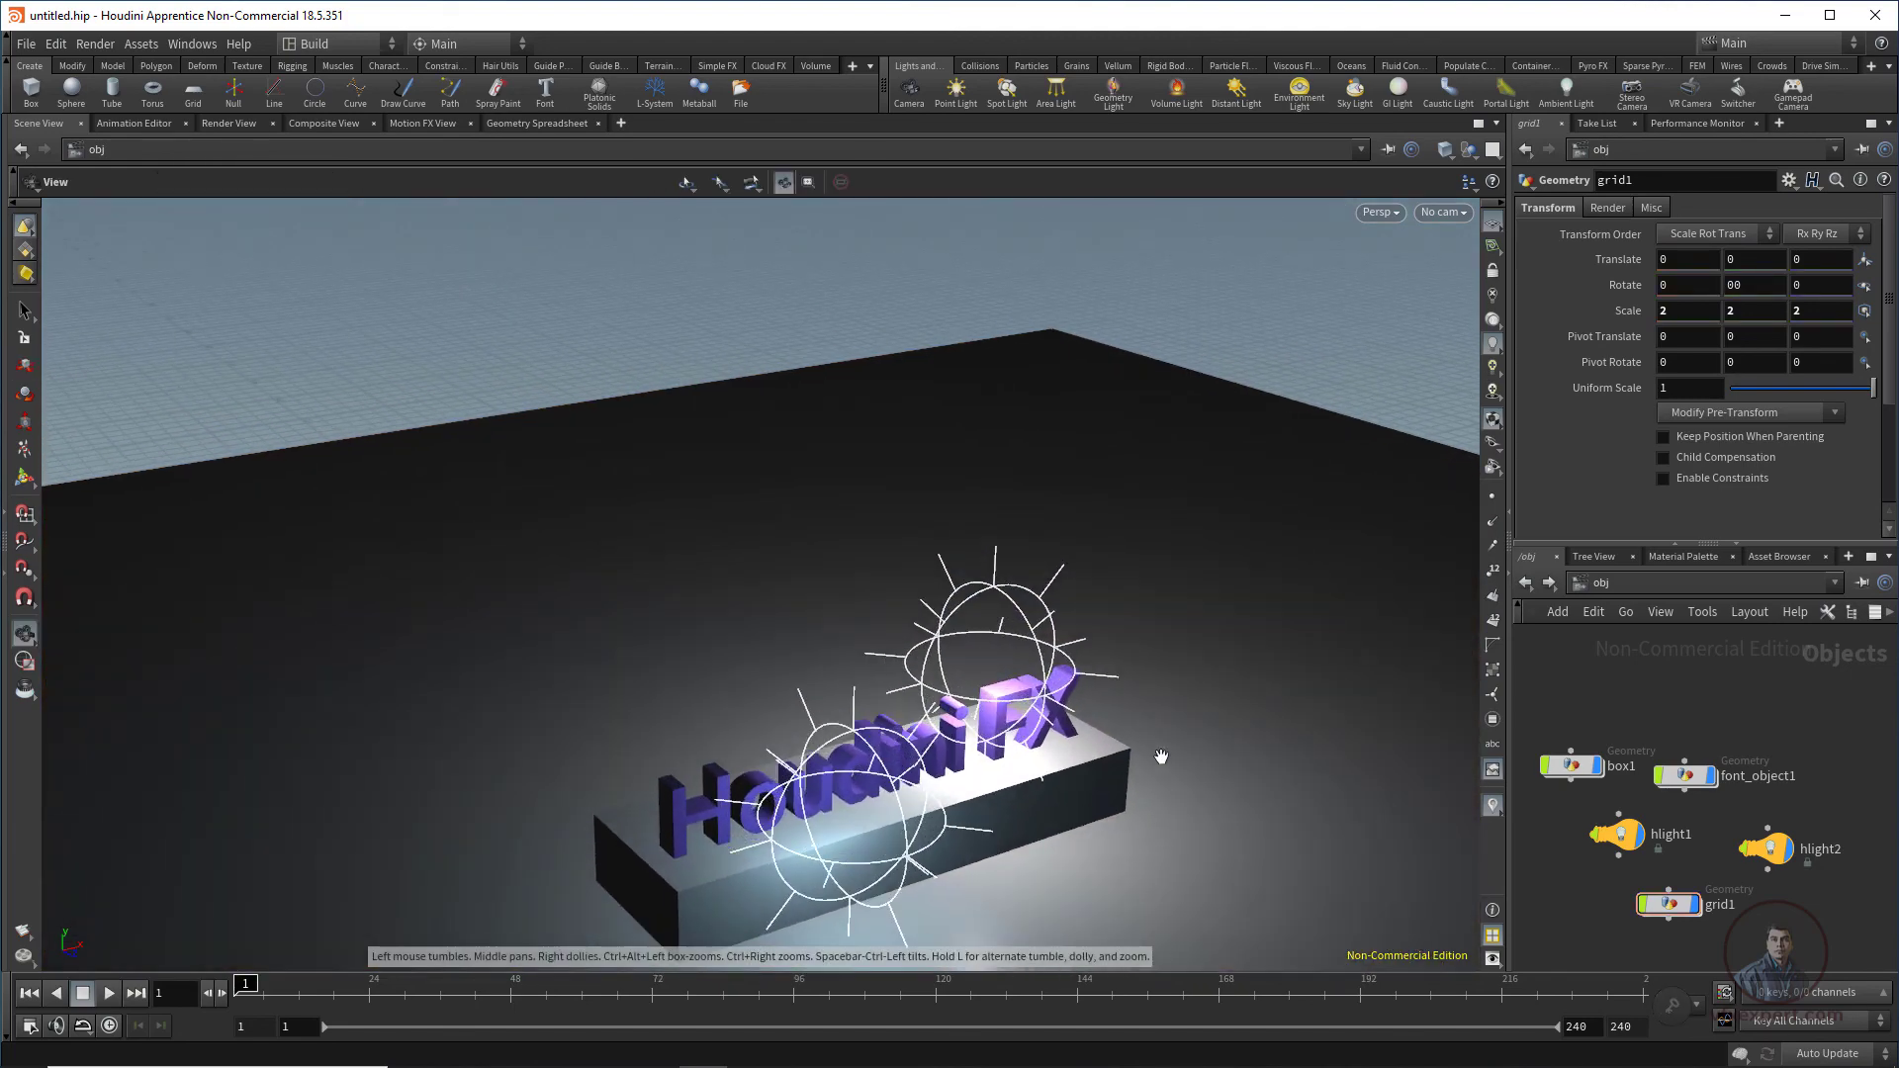
alt+right_drag(1230, 863, 1260, 792)
alt+middle_drag(1259, 793, 1085, 870)
alt+right_drag(1085, 870, 1233, 785)
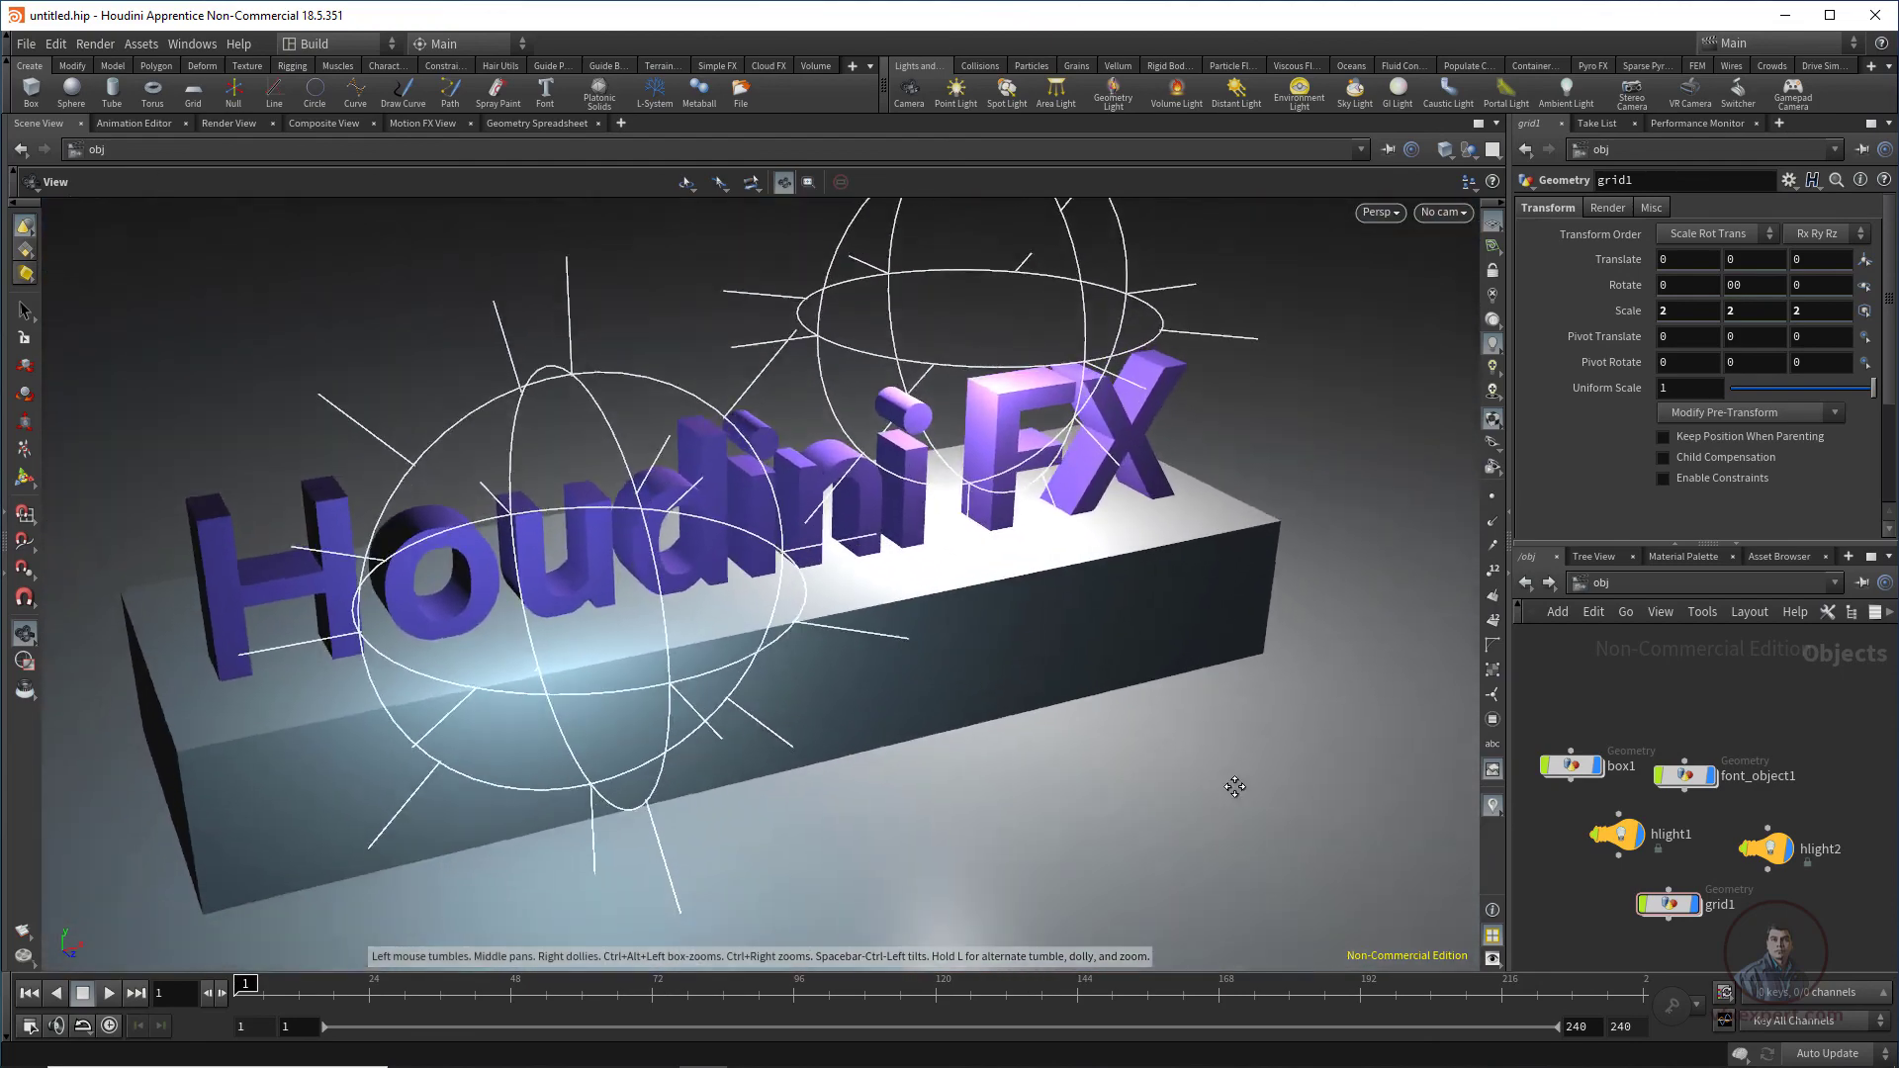
alt+drag(1234, 784, 1216, 868)
alt+middle_drag(1134, 694, 1110, 718)
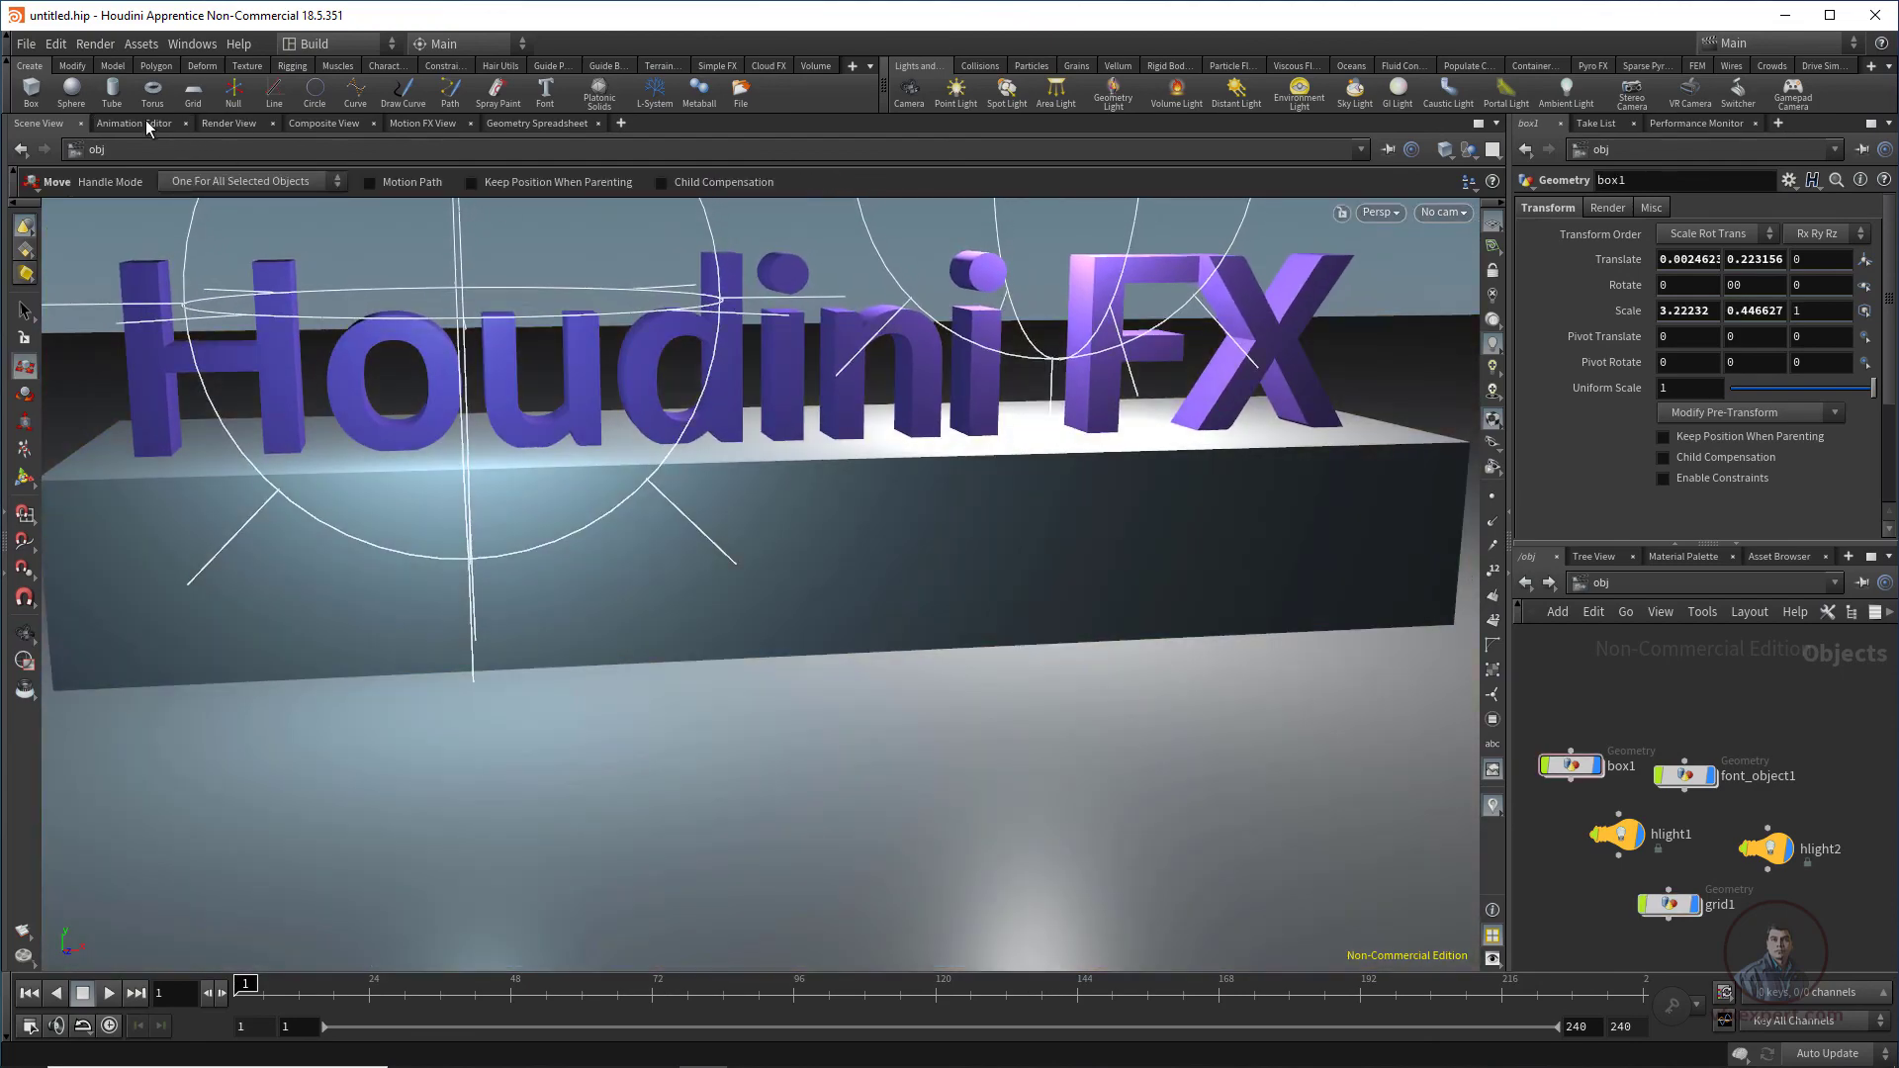
click(236, 123)
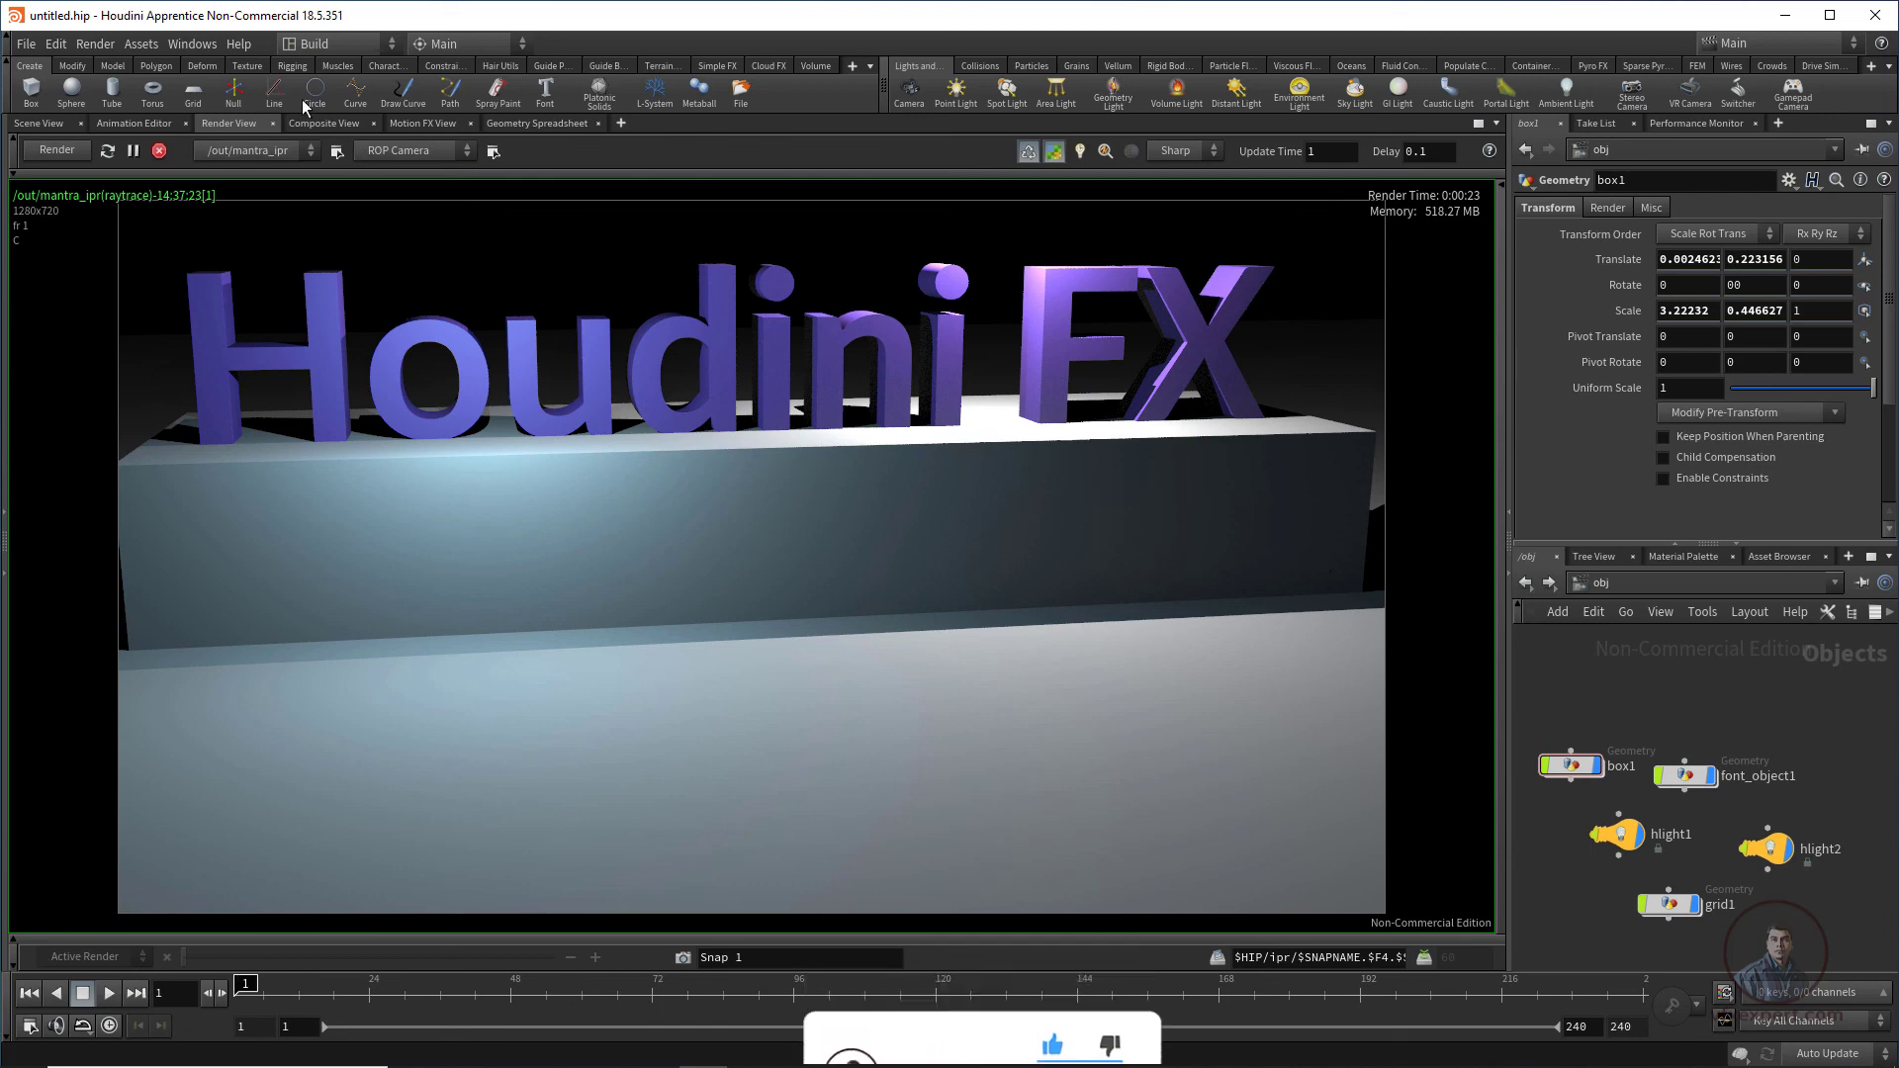
Step: Save the scene as start_02.hipnc in the $HIP folder and return to the scene view
click(26, 43)
click(59, 89)
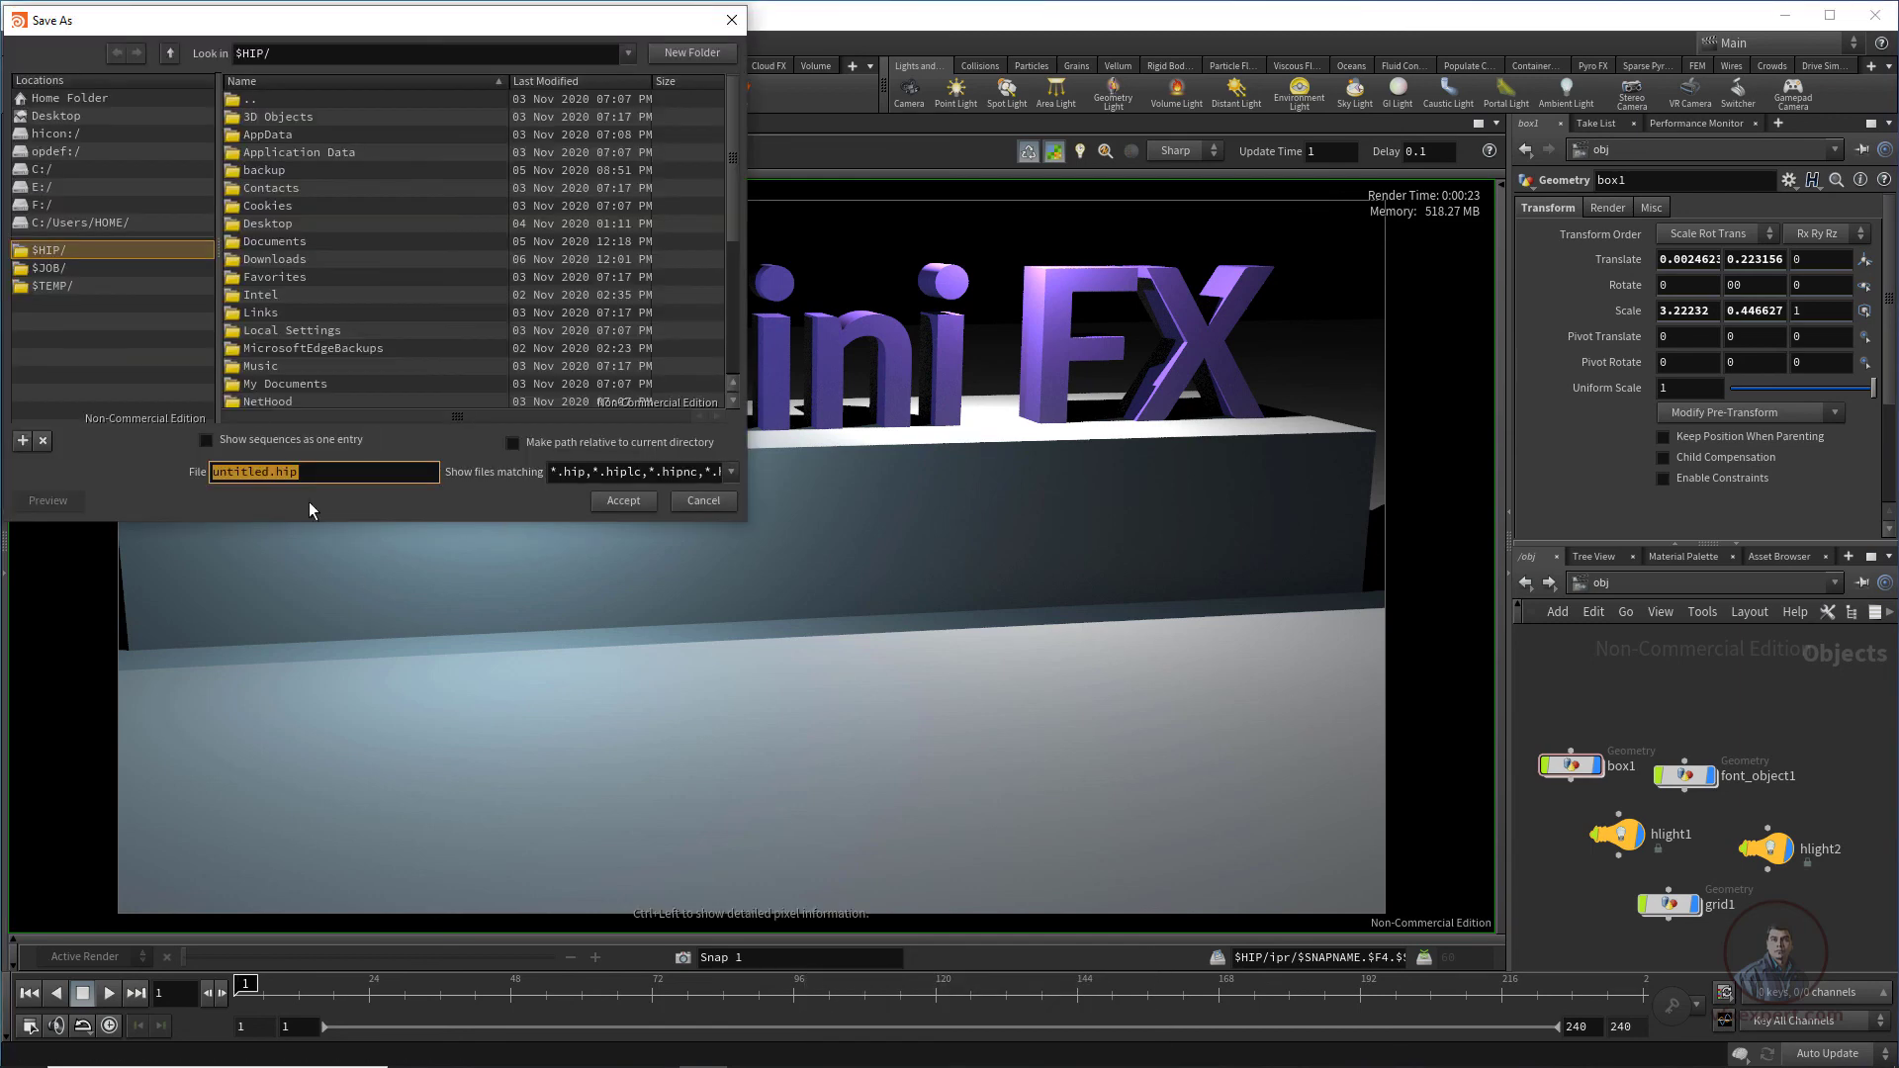
scroll(314, 330, down, 2)
click(292, 381)
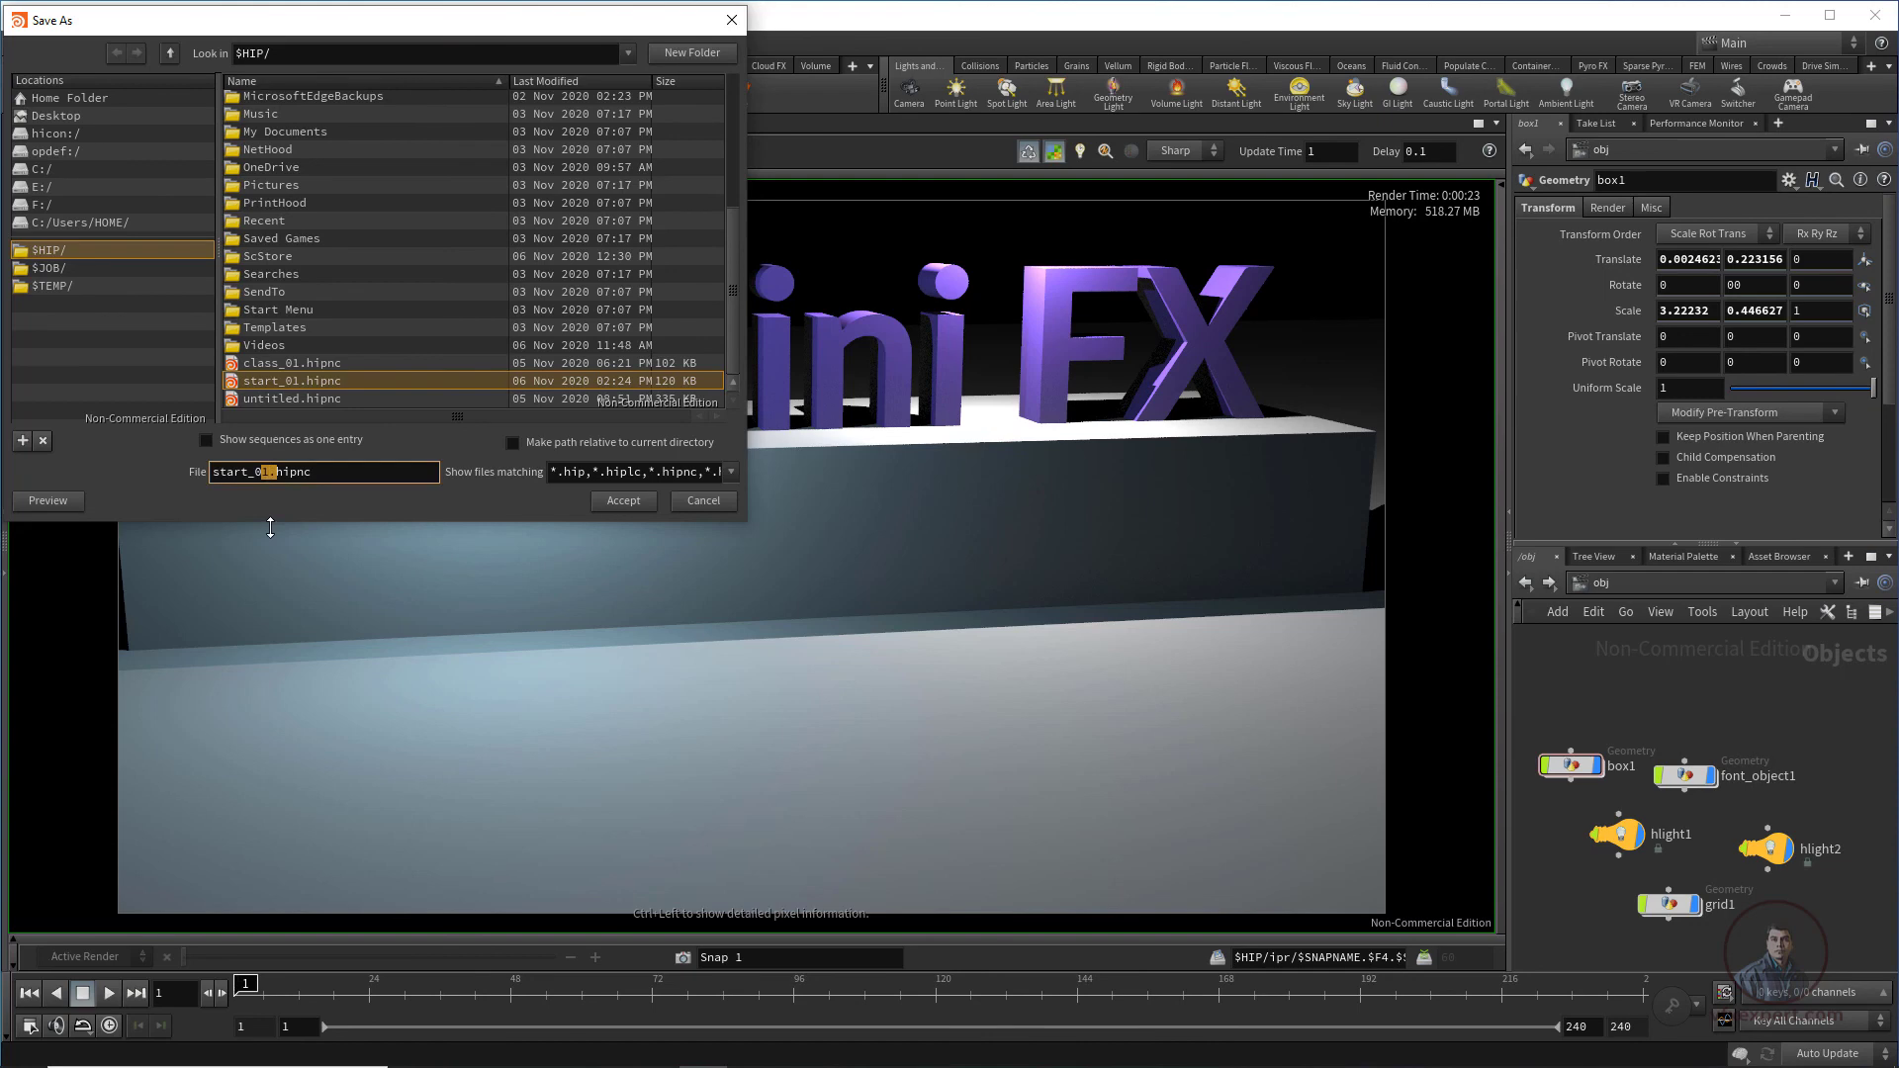
click(622, 501)
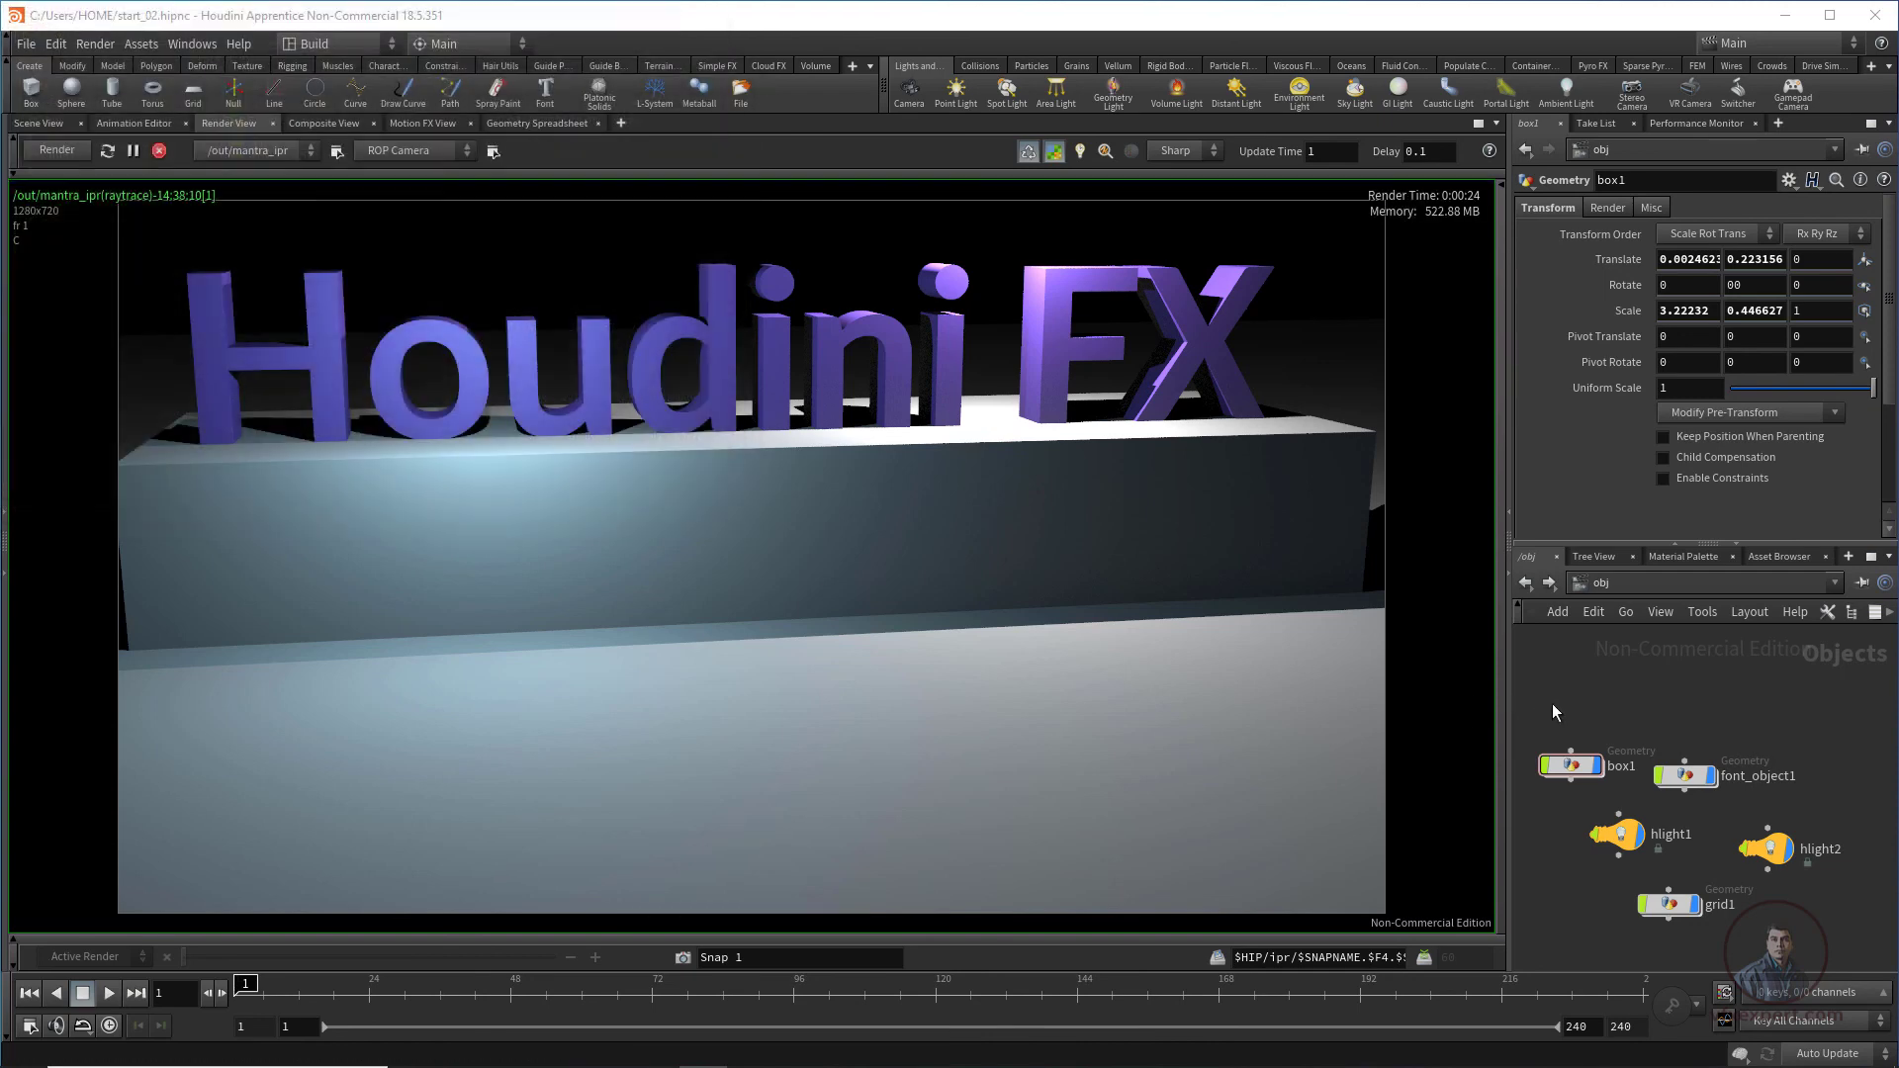
click(39, 122)
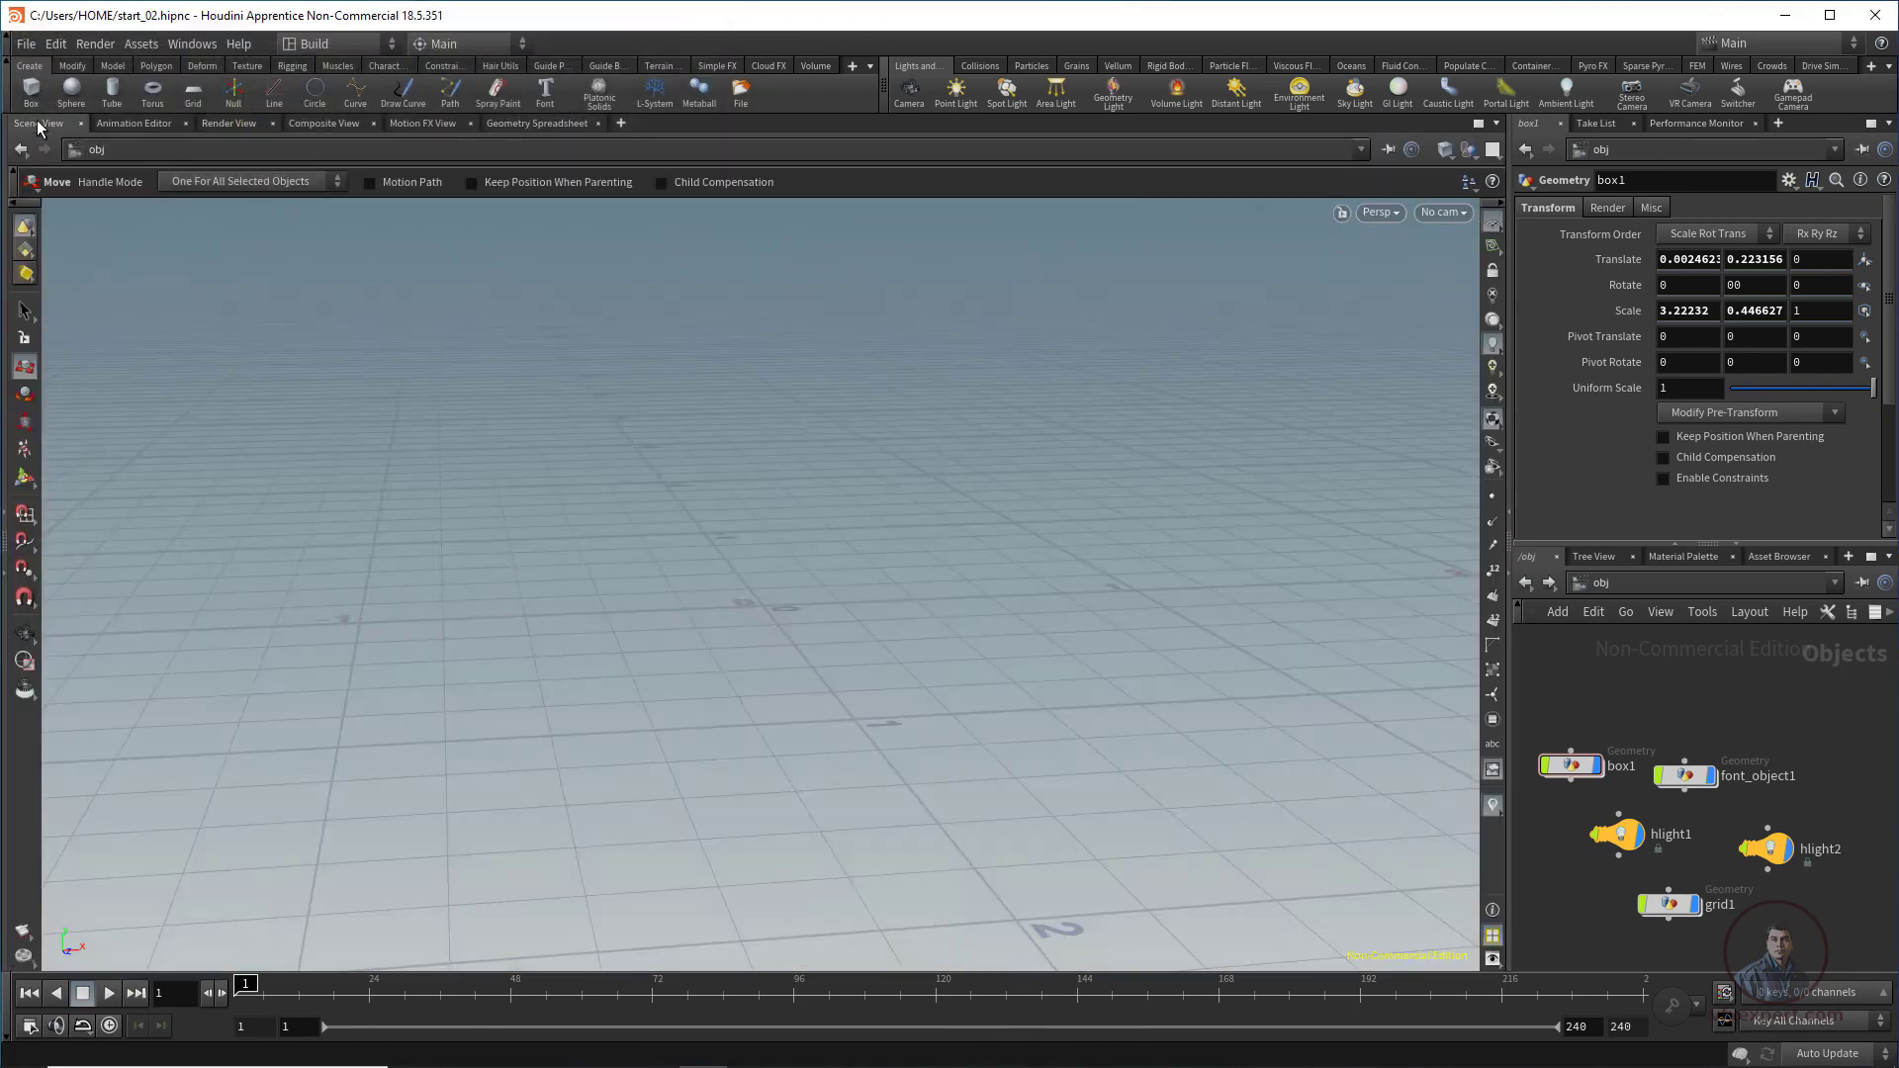